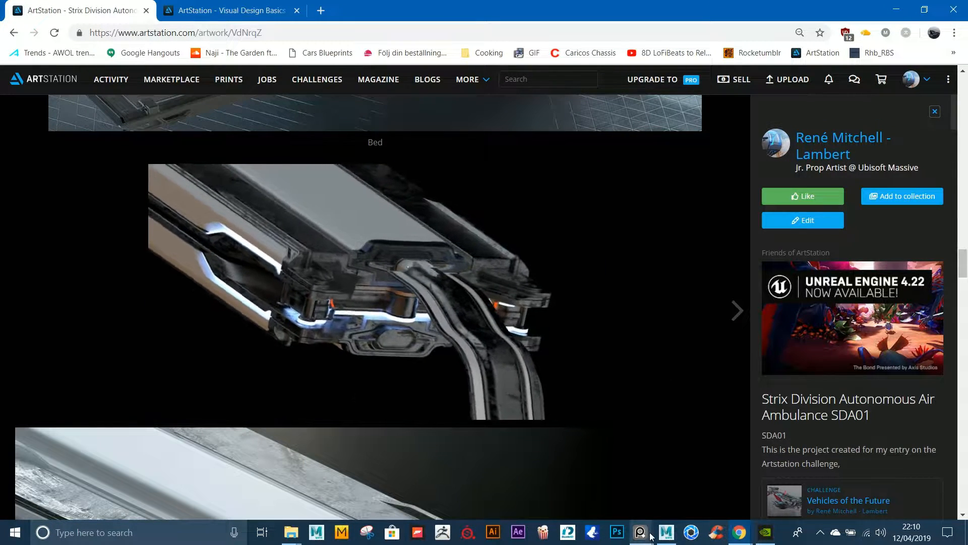
Step: Switch to Maya and examine the row of battery modelling iterations, starting from the plain box
mouse_move(648, 533)
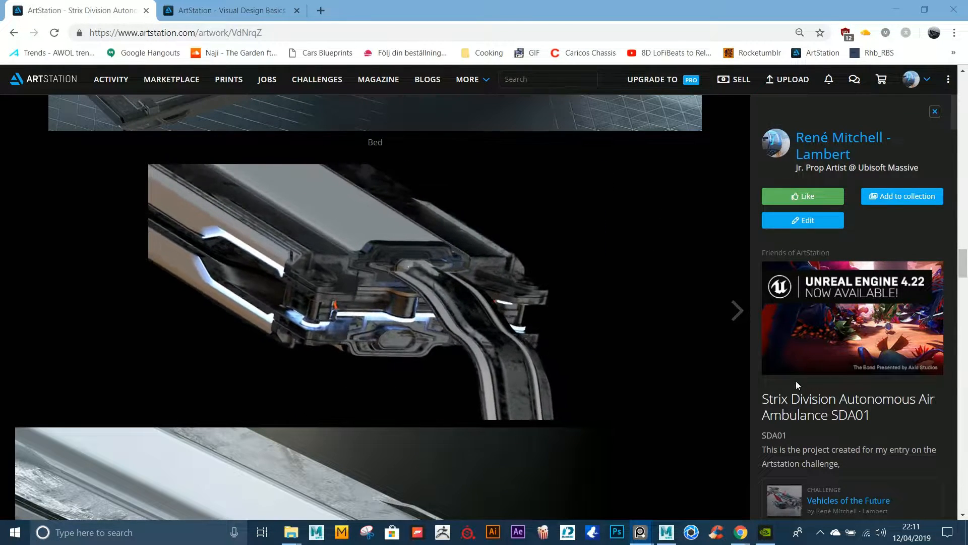
left_click(667, 532)
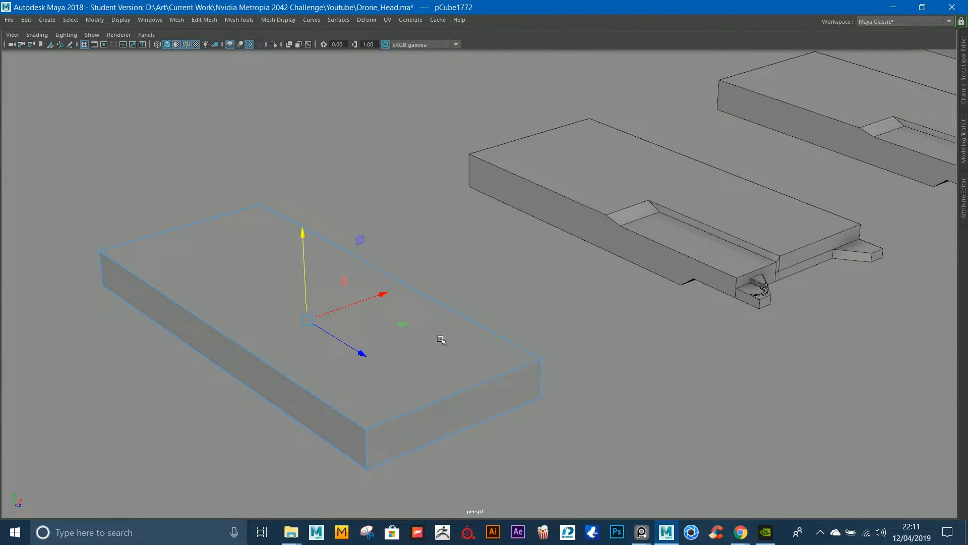
left_click(650, 364)
middle_click_drag(618, 298, 195, 441, "alt")
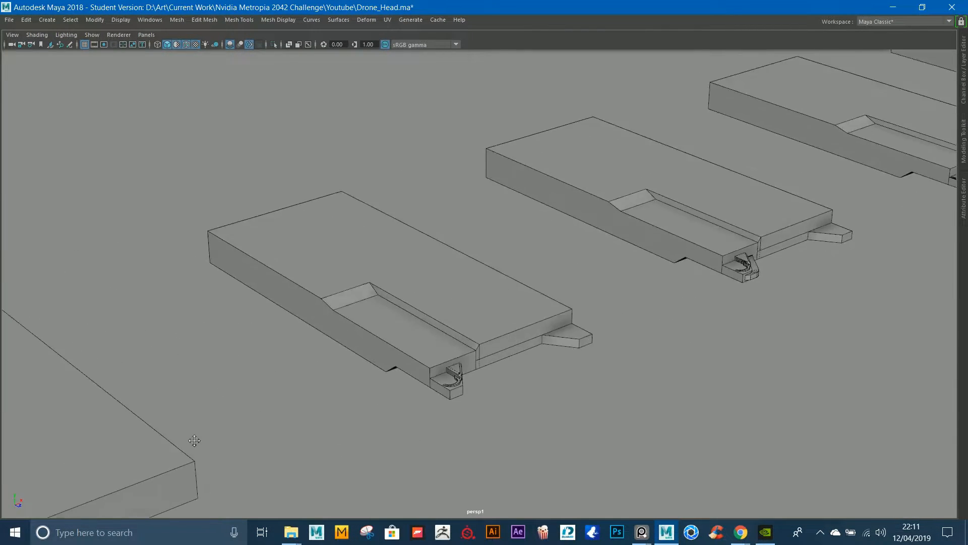
middle_click_drag(620, 257, 389, 355, "alt")
left_click_drag(388, 356, 272, 353, "alt")
scroll(305, 333, "down", 4)
middle_click_drag(875, 298, 633, 298, "alt")
middle_click_drag(906, 273, 208, 317, "alt")
middle_click_drag(751, 289, 177, 328, "alt")
middle_click_drag(533, 272, 155, 271, "alt")
middle_click_drag(394, 279, 89, 299, "alt")
left_click(541, 303)
key("f")
left_click_drag(540, 304, 600, 300, "alt")
Step: Show the 11-hour battery in unsmoothed display and inspect its mesh
left_click(844, 278)
scroll(506, 195, "down", 4)
middle_click_drag(506, 194, 457, 162, "alt")
scroll(457, 162, "up", 5)
left_click_drag(757, 360, 581, 357, "alt")
scroll(582, 357, "down", 5)
left_click_drag(403, 292, 444, 303, "alt")
scroll(485, 282, "down", 4)
middle_click_drag(353, 282, 606, 303, "alt")
left_click_drag(308, 177, 621, 429)
key("1")
left_click_drag(479, 252, 580, 202, "alt")
middle_click_drag(580, 202, 589, 256, "alt")
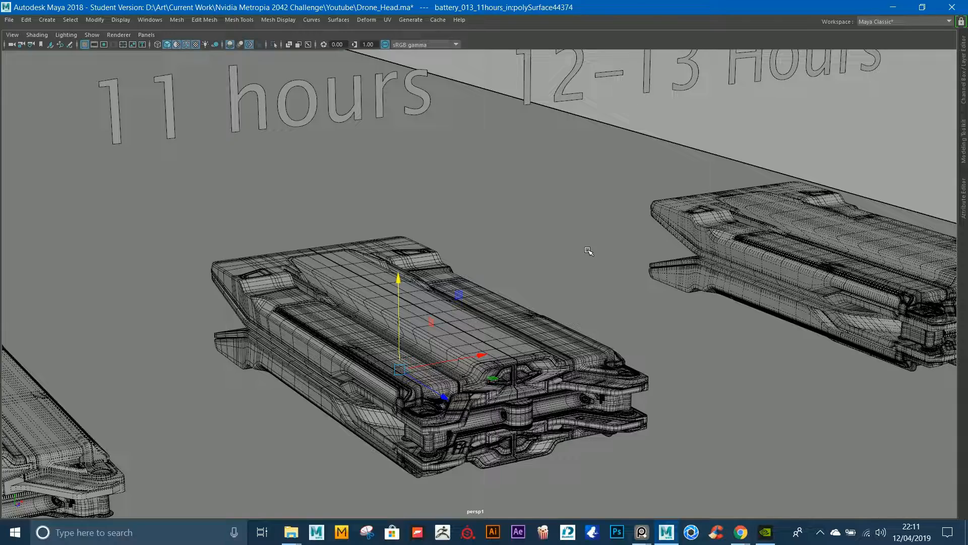
Step: Look back along the earlier iterations to the plain starting box and frame it beside the first blockout
left_click_drag(588, 233, 725, 269, "alt")
right_click_drag(725, 269, 605, 262, "alt")
middle_click_drag(606, 263, 830, 237, "alt")
middle_click_drag(568, 275, 682, 251, "alt")
left_click_drag(683, 250, 787, 257, "alt")
middle_click_drag(618, 227, 721, 219, "alt")
left_click(620, 283)
key("f")
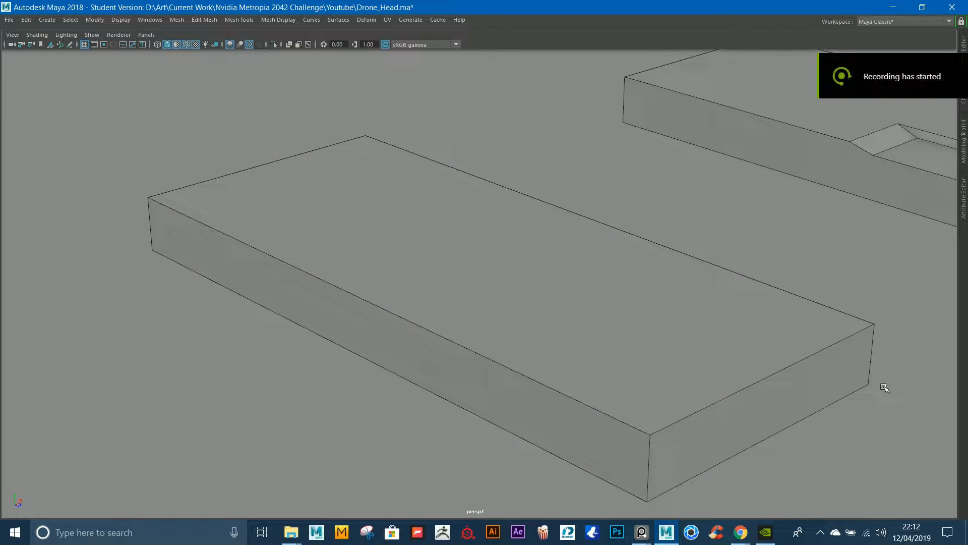
middle_click_drag(879, 370, 678, 357, "alt")
right_click_drag(678, 357, 437, 294, "alt")
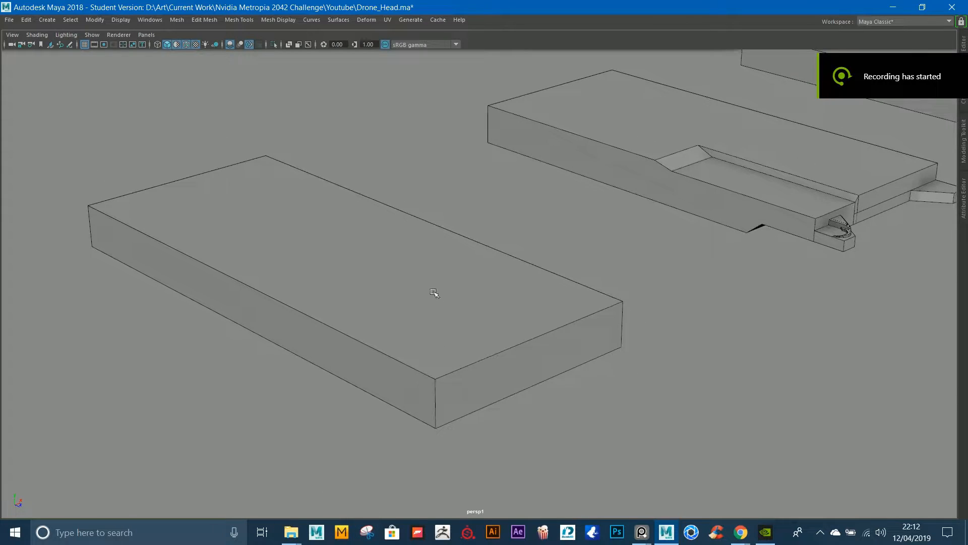
Step: Bring the PureRef board over the viewport and move the small black battery image beneath the Audi R8 e-tron diagram
right_click_drag(381, 544, 259, 356)
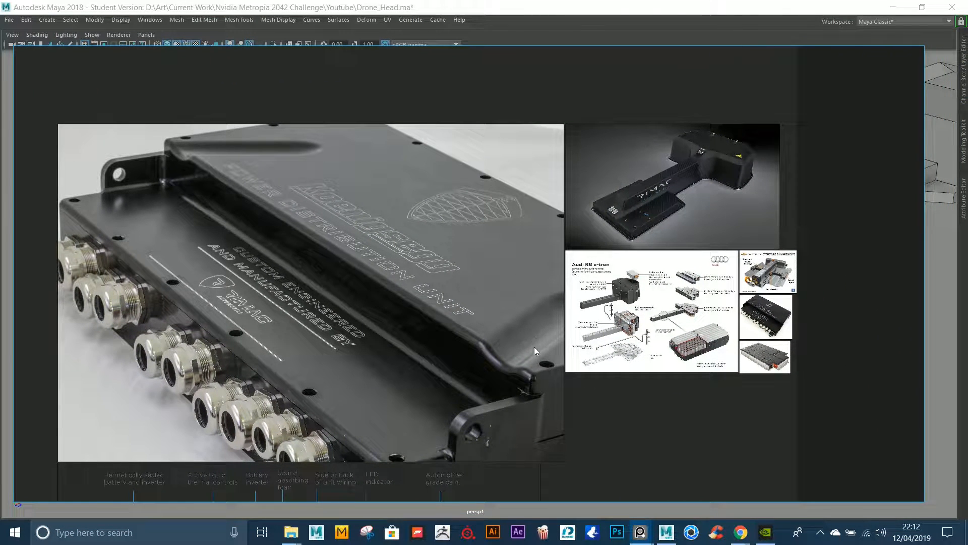
scroll(579, 369, "down", 5)
scroll(566, 381, "up", 1)
middle_click_drag(565, 381, 577, 323)
middle_click_drag(568, 473, 551, 319)
scroll(551, 319, "down", 1)
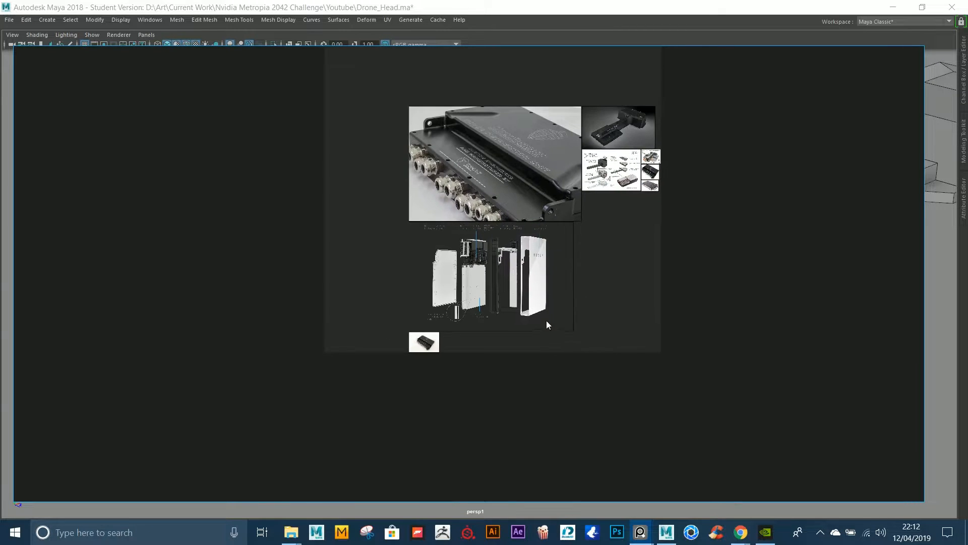
scroll(514, 323, "up", 1)
left_click_drag(396, 354, 612, 181)
middle_click_drag(609, 188, 627, 262)
Step: Examine the Koenigsegg power distribution unit reference, including its mounting brackets and cable connectors
scroll(596, 301, "up", 3)
scroll(637, 275, "up", 2)
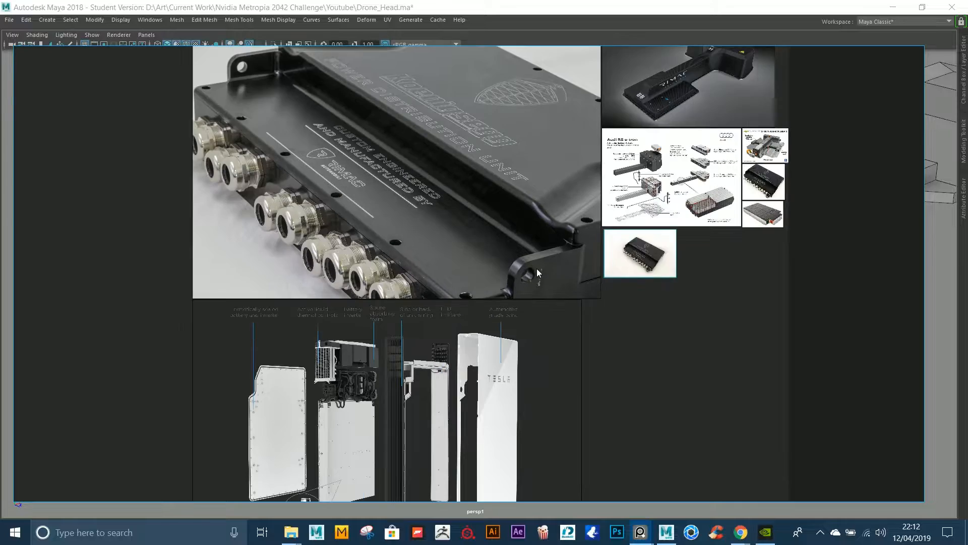
scroll(682, 155, "up", 4)
middle_click_drag(280, 263, 626, 151)
scroll(557, 141, "down", 4)
middle_click_drag(533, 141, 490, 325)
scroll(488, 282, "up", 2)
middle_click_drag(461, 240, 491, 241)
middle_click_drag(618, 211, 482, 241)
middle_click_drag(543, 234, 391, 158)
Step: Examine the Tesla exploded battery reference and the shape of the Rimac battery housing
middle_click_drag(546, 391, 752, 21)
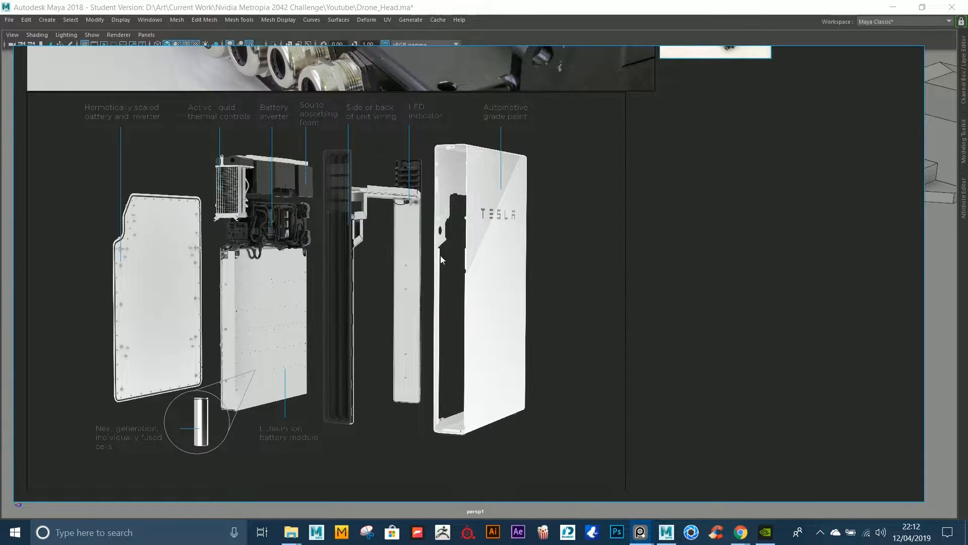
middle_click_drag(443, 222, 469, 222)
middle_click_drag(535, 132, 559, 452)
scroll(643, 180, "up", 2)
middle_click_drag(642, 180, 321, 309)
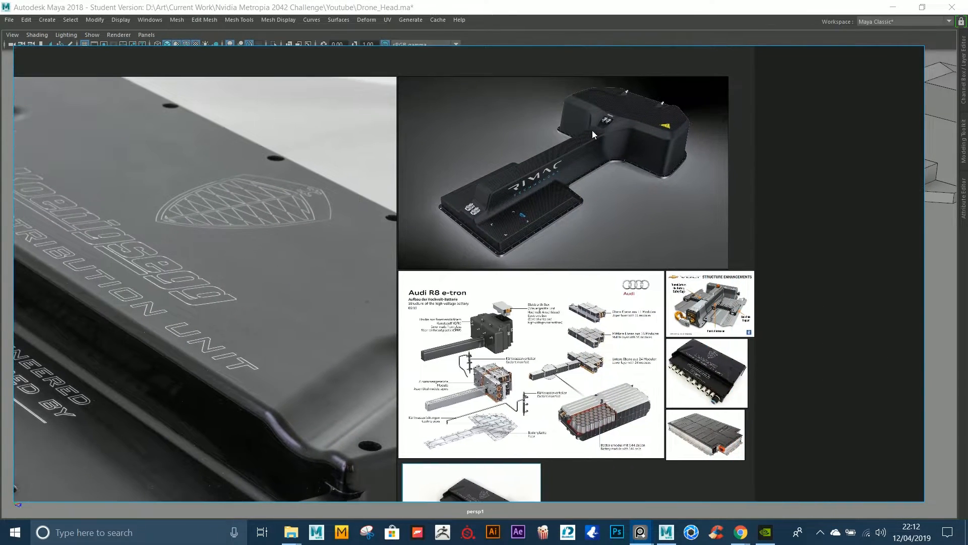
middle_click_drag(516, 274, 518, 243)
scroll(535, 269, "up", 3)
scroll(667, 207, "down", 1)
middle_click_drag(686, 53, 570, 304)
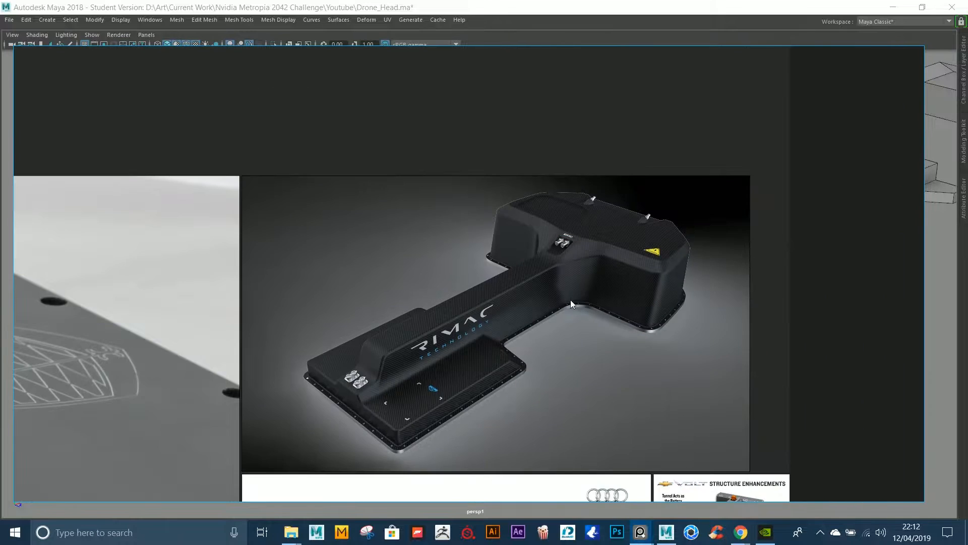
scroll(571, 303, "up", 3)
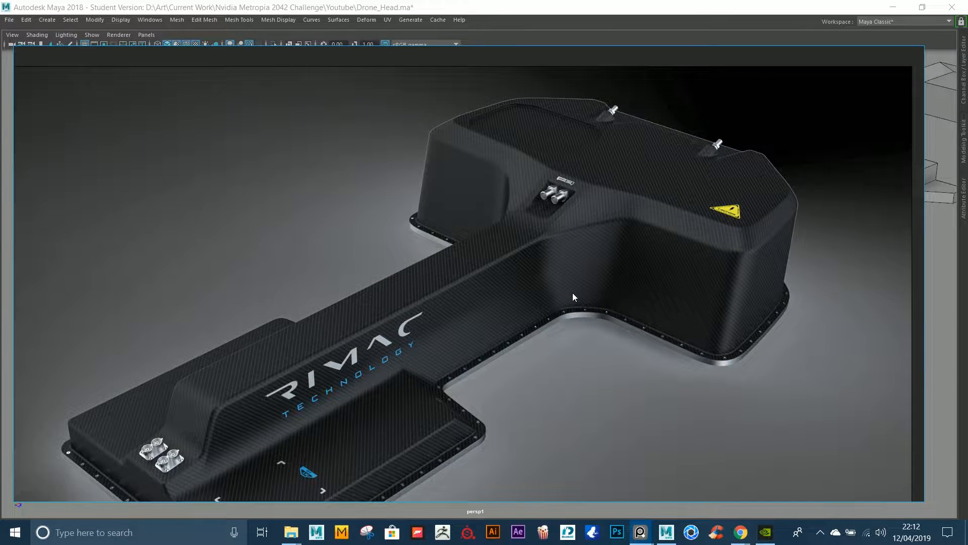
Step: Review the components of the exploded Tesla battery again and compare them with the Koenigsegg unit
scroll(542, 286, "down", 4)
middle_click_drag(45, 374, 703, 194)
scroll(703, 194, "down", 3)
middle_click_drag(671, 326, 603, 19)
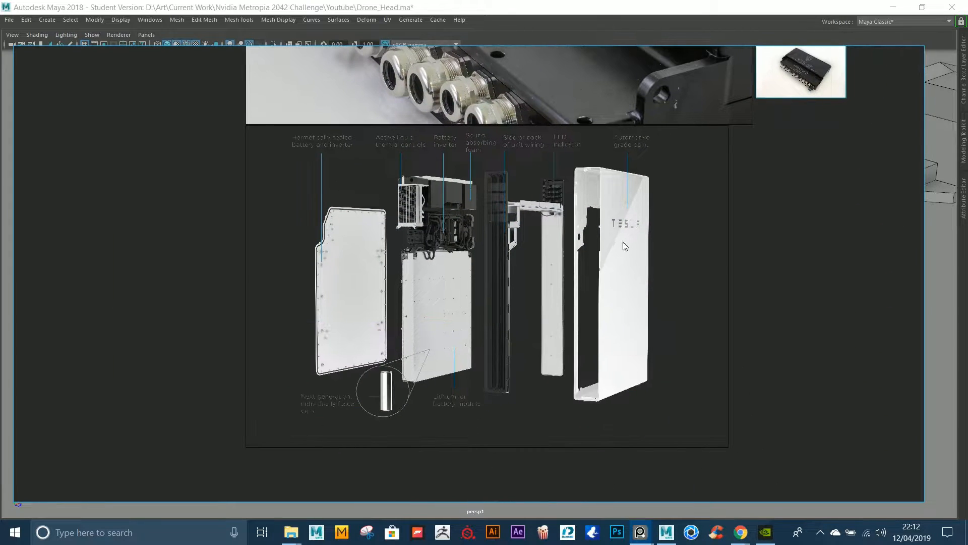
middle_click_drag(637, 157, 593, 150)
scroll(424, 264, "up", 3)
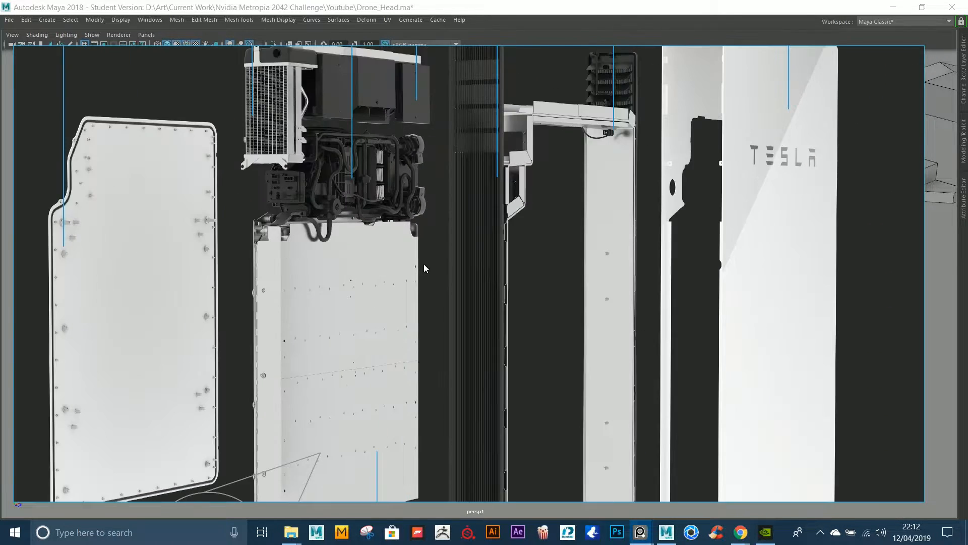
scroll(426, 252, "down", 2)
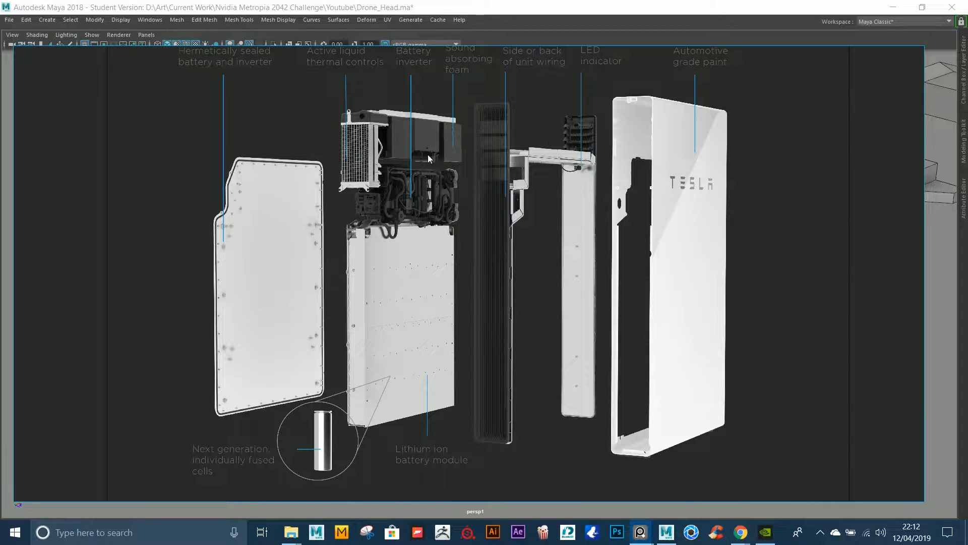
scroll(456, 177, "down", 5)
scroll(369, 276, "up", 5)
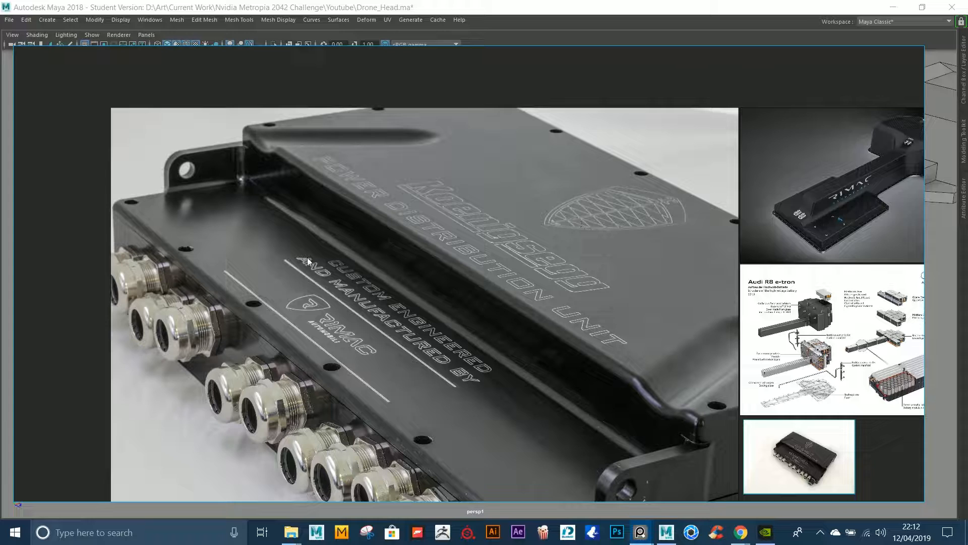
scroll(195, 310, "down", 4)
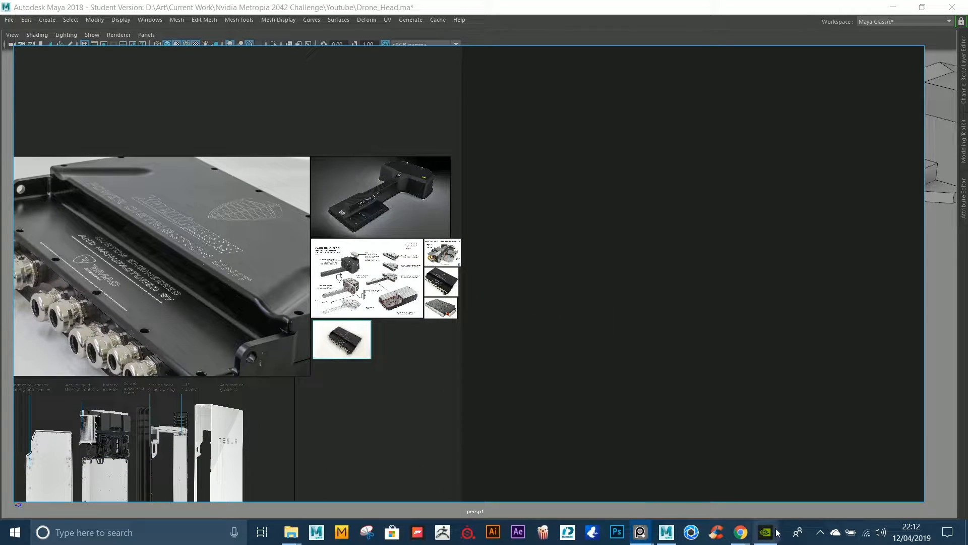
Step: Switch to Chrome and view the top of the ArtStation Visual Design Basics tutorial page
mouse_move(744, 527)
left_click(817, 479)
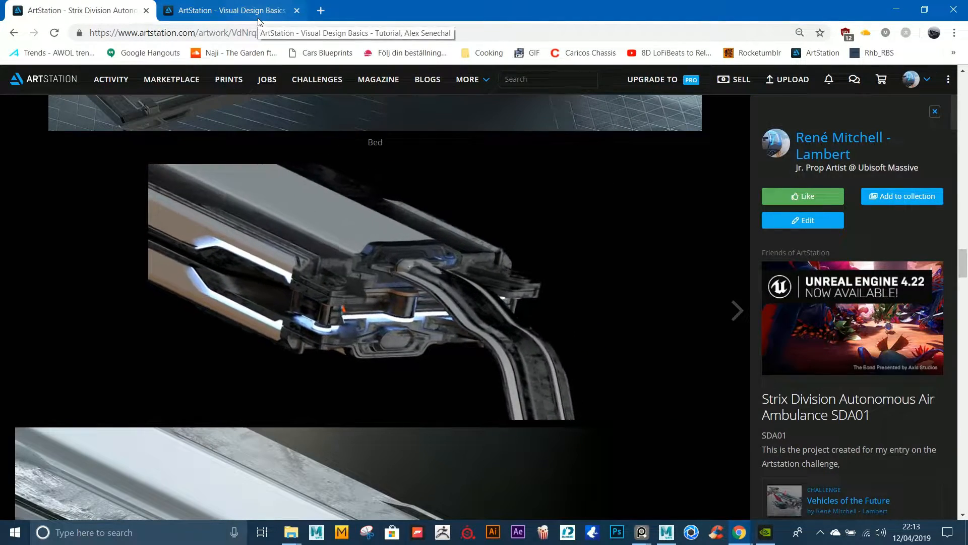
left_click(258, 19)
scroll(449, 211, "up", 5)
scroll(888, 205, "up", 6)
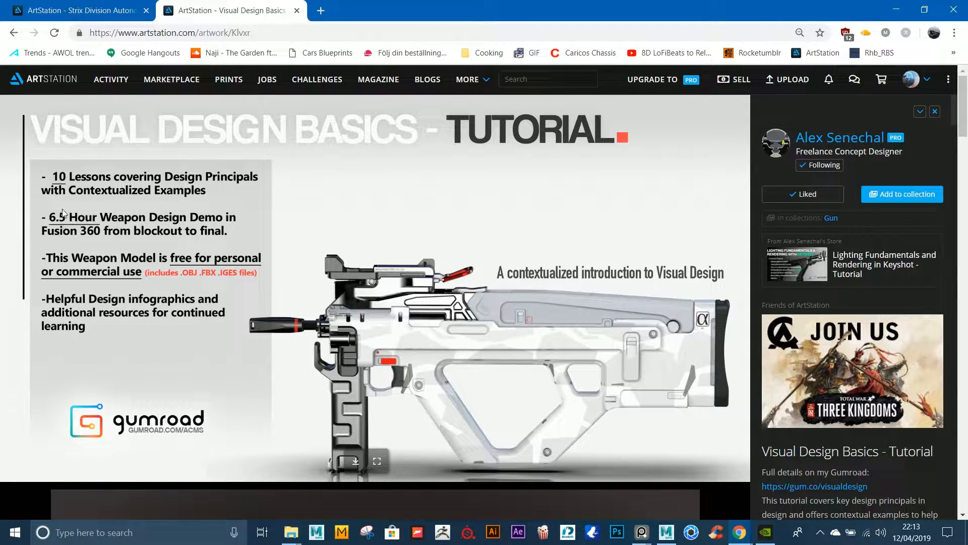
scroll(872, 327, "down", 5)
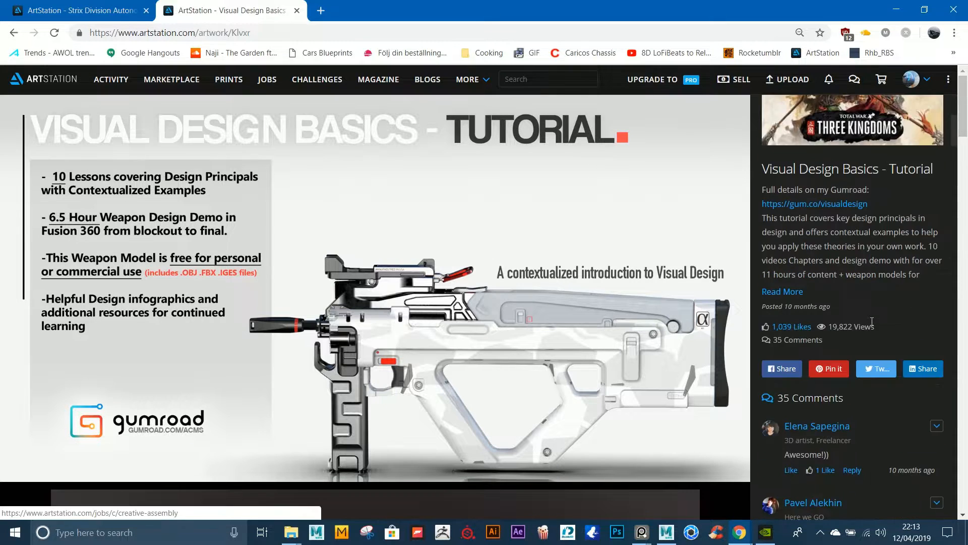
Step: Expand the tutorial's full description and review its list of design principles and weapon images
left_click(786, 290)
left_click_drag(779, 276, 788, 276)
left_click(865, 317)
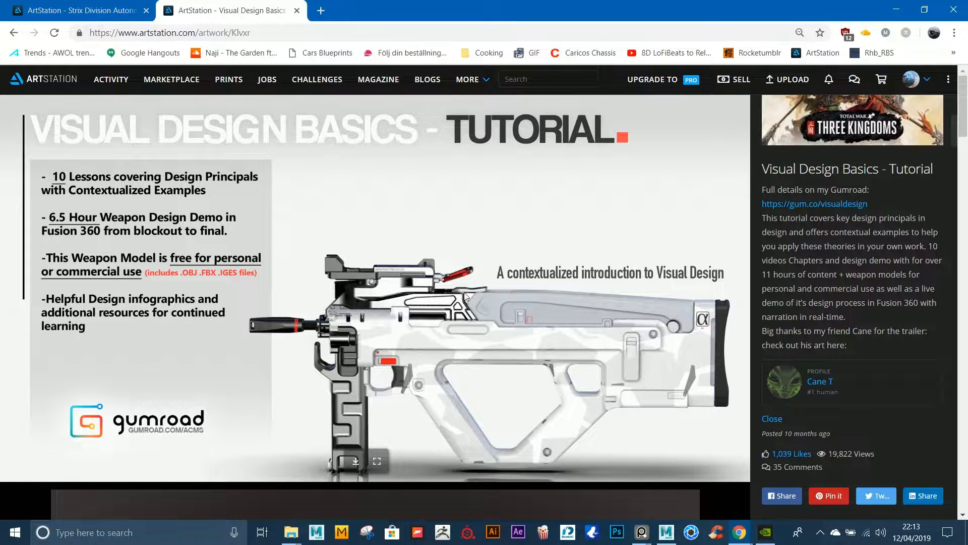
scroll(531, 304, "down", 10)
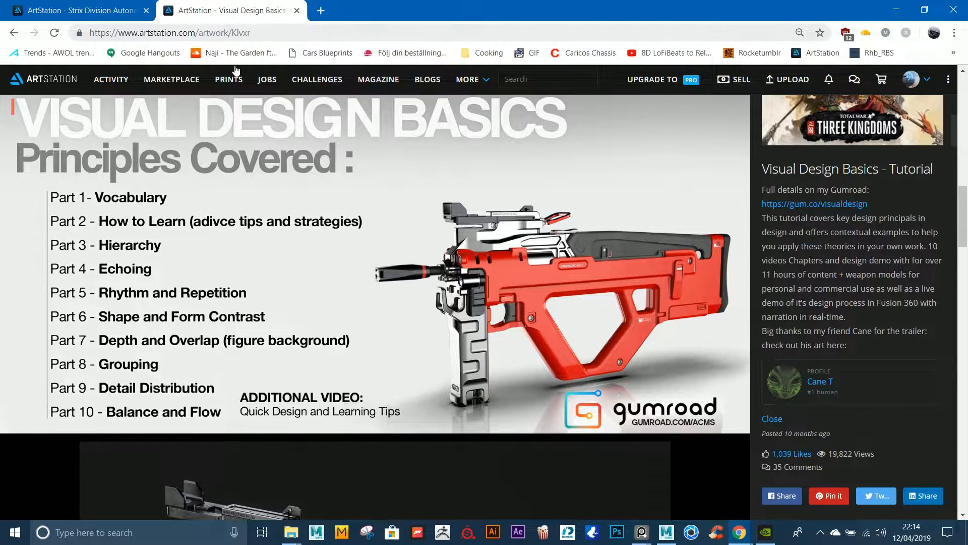
scroll(636, 299, "down", 8)
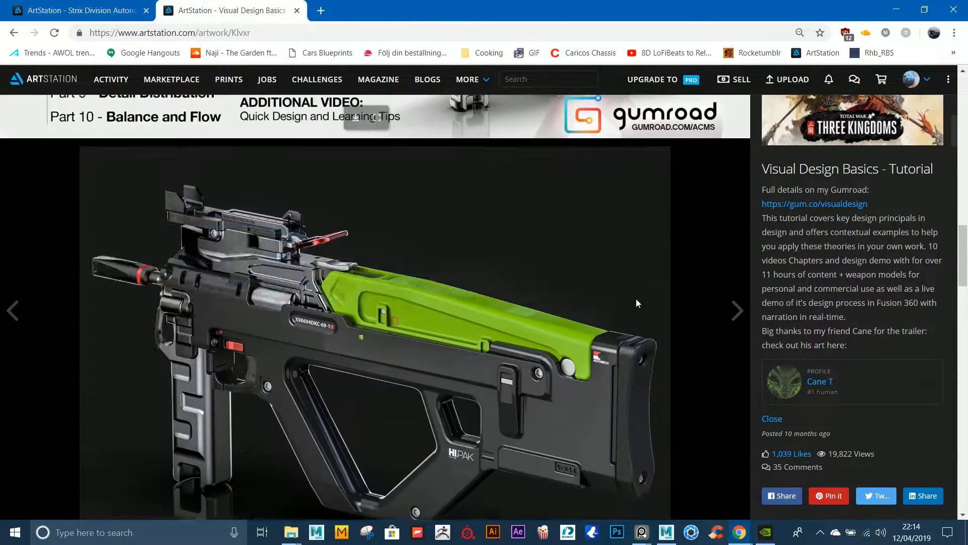
Step: View the Strix Division battery artwork page, then minimise the browser and move the reference board off the Maya viewport
left_click(77, 12)
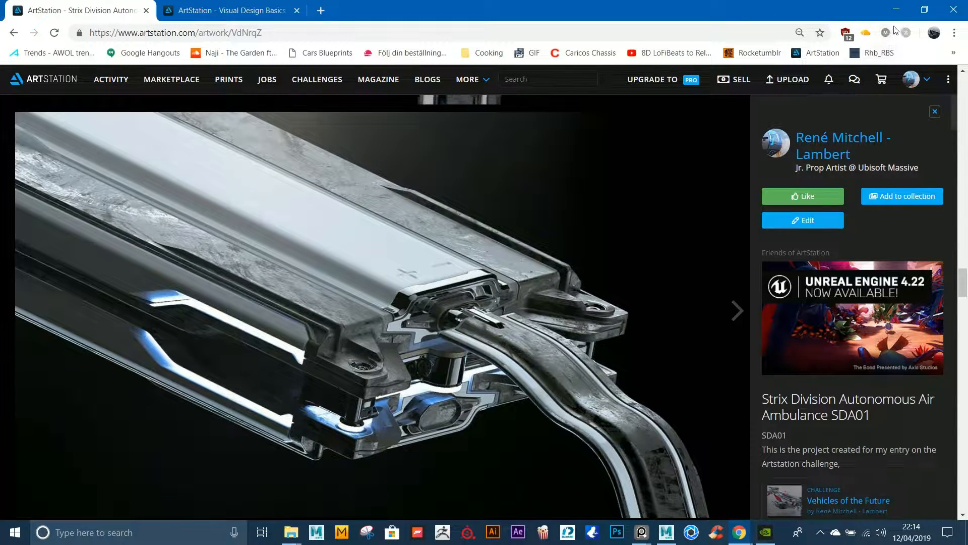
left_click(897, 9)
right_click_drag(495, 191, 526, 544)
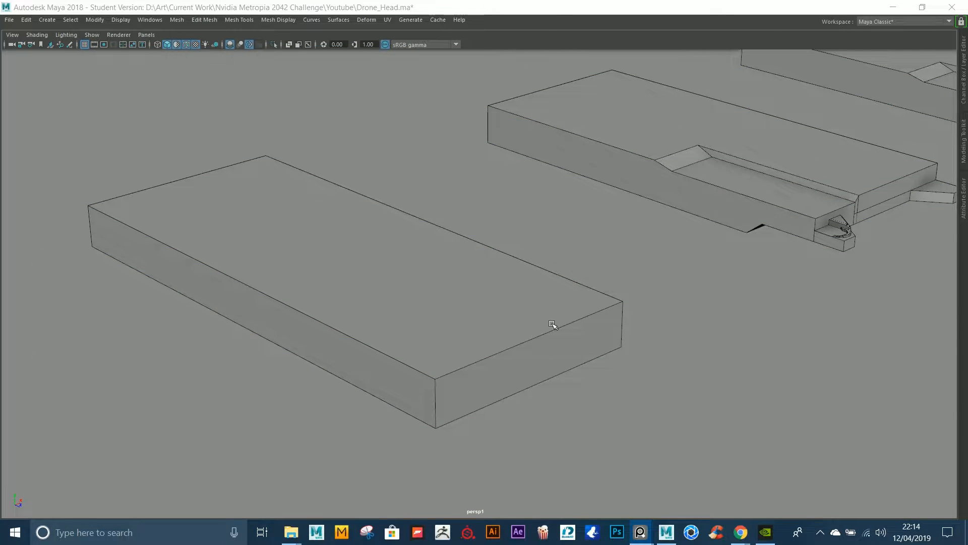
Step: Frame the plain starting box and inspect its proportions from several angles
right_click_drag(710, 257, 444, 313, "alt")
left_click(447, 306)
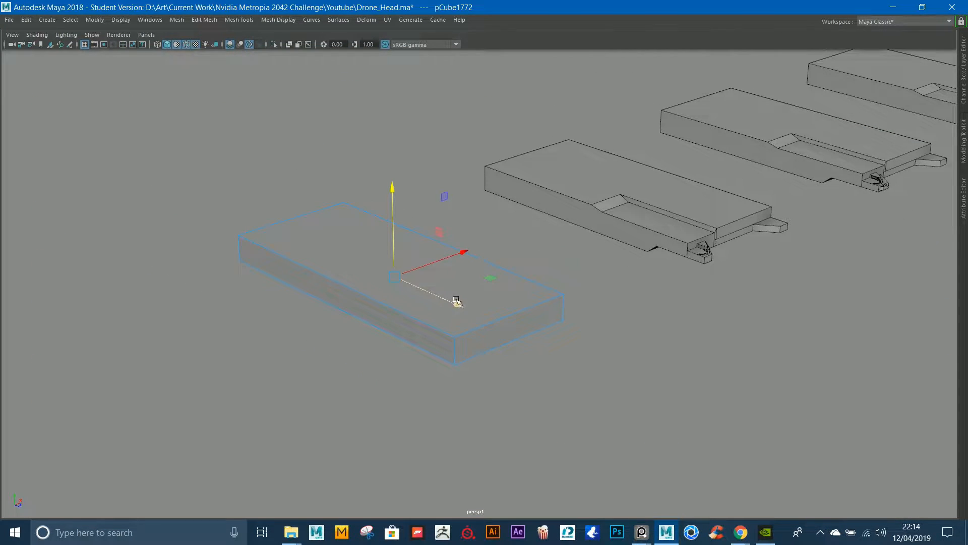
key("f")
left_click_drag(455, 301, 467, 255, "alt")
right_click_drag(467, 255, 444, 248, "alt")
middle_click_drag(535, 222, 462, 214, "alt")
left_click_drag(463, 214, 430, 227, "alt")
middle_click_drag(430, 227, 377, 241, "alt")
left_click_drag(377, 241, 571, 300, "alt")
Step: Frame the first battery blockout and examine its recess, step and protruding end brackets
left_click(615, 324)
key("f")
right_click_drag(572, 300, 593, 335, "alt")
middle_click_drag(593, 336, 661, 294, "alt")
left_click_drag(662, 294, 622, 296, "alt")
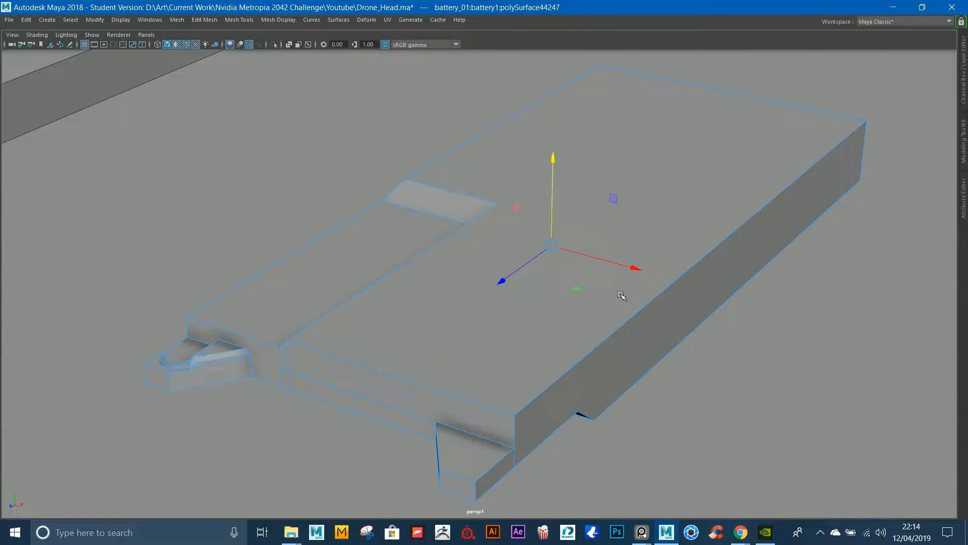
left_click_drag(455, 244, 526, 243, "alt")
Step: Bring back the PureRef image board to check the battery references, then move it clear of the viewport
left_click(644, 536)
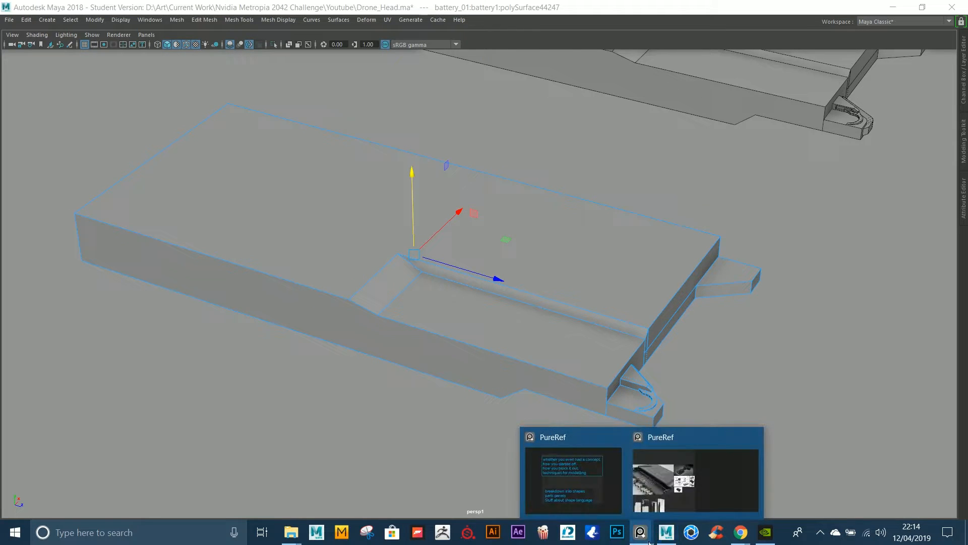
left_click(667, 491)
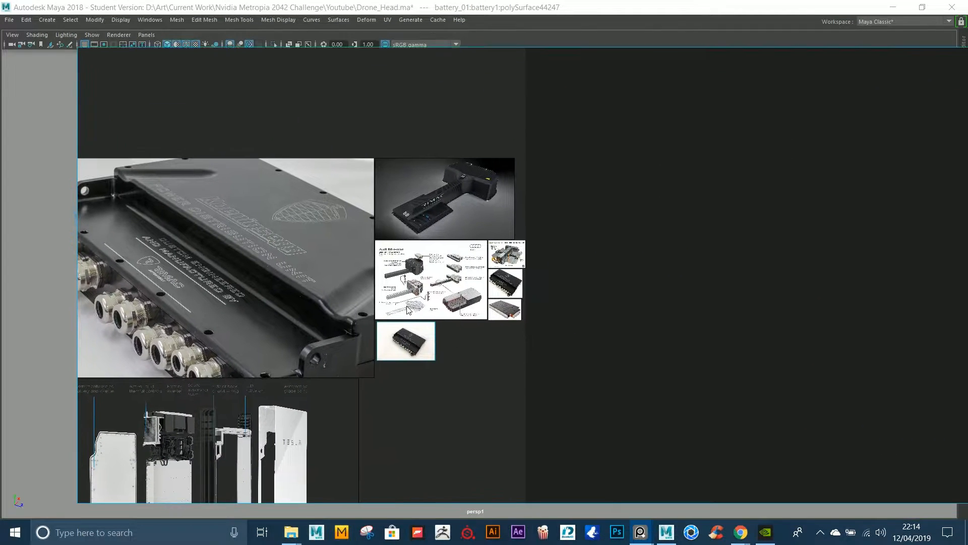
middle_click_drag(253, 240, 380, 199)
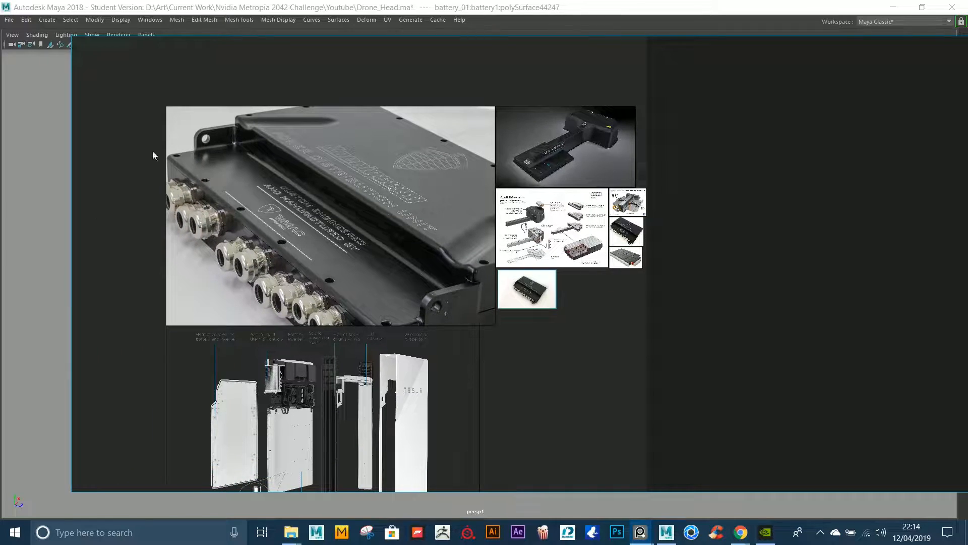
right_click_drag(623, 162, 613, 544)
Step: Frame the finished battery at the far end of the row of iterations and deselect it
scroll(638, 255, "down", 10)
middle_click_drag(767, 66, 607, 246, "alt")
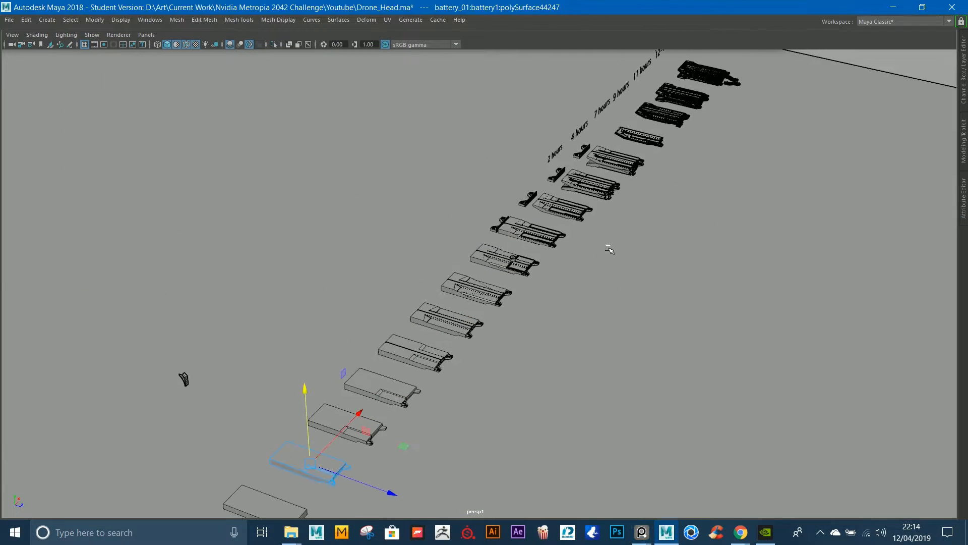
left_click(710, 81)
key("f")
left_click(785, 121)
Step: Turn off wireframe-on-shaded and the default material in the viewport to show the finished battery with its assigned materials
middle_click_drag(780, 222, 747, 204, "alt")
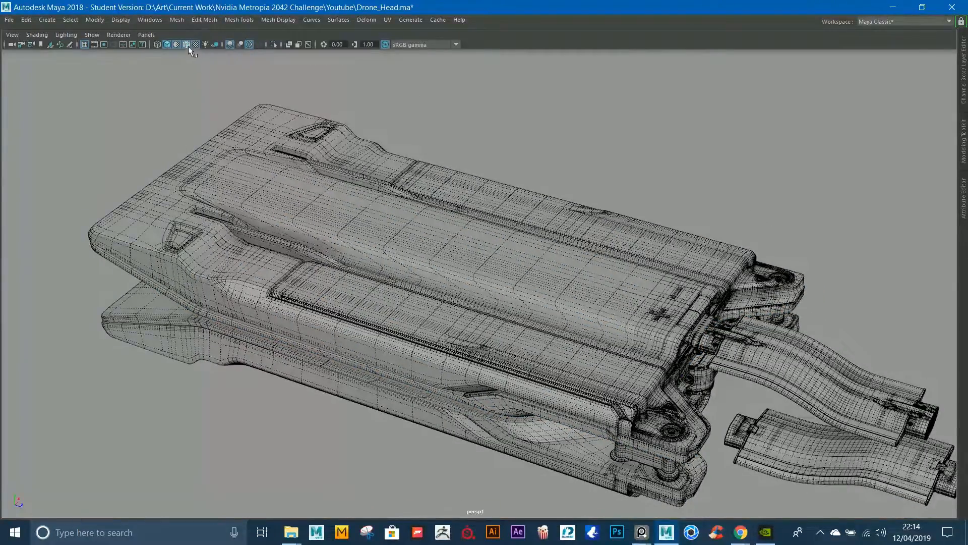
left_click_drag(703, 174, 704, 172, "alt")
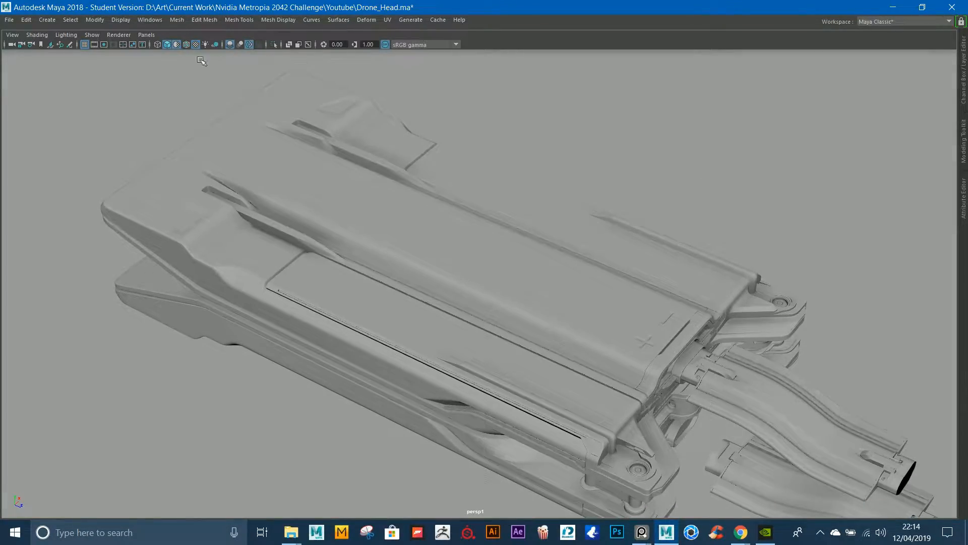
left_click(177, 45)
left_click_drag(545, 131, 568, 148, "alt")
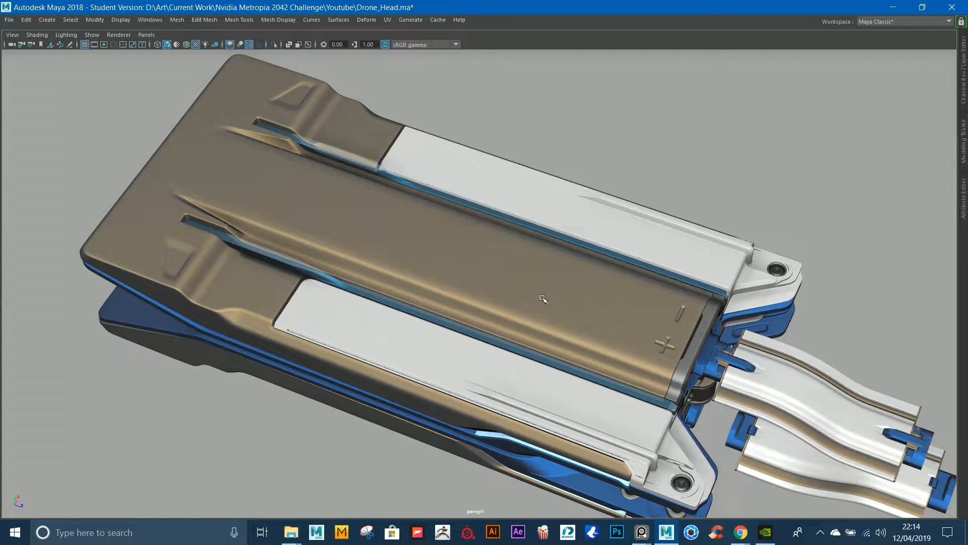
Step: Examine the finished battery's connector end, including the hinge pins, white brackets, curved connector arms and glowing side strips
left_click_drag(704, 344, 496, 215, "alt")
middle_click_drag(496, 216, 579, 296, "alt")
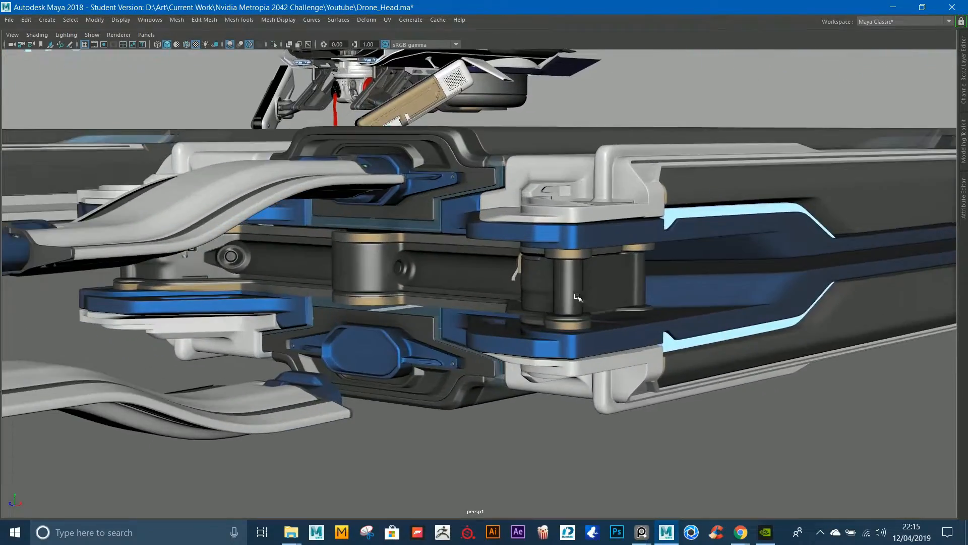
left_click_drag(580, 296, 571, 299, "alt")
middle_click_drag(570, 299, 586, 292, "alt")
right_click_drag(585, 292, 490, 262, "alt")
left_click_drag(491, 262, 548, 315, "alt")
right_click_drag(547, 316, 588, 338, "alt")
left_click_drag(588, 337, 612, 323, "alt")
right_click_drag(600, 328, 570, 315, "alt")
left_click_drag(571, 316, 404, 474, "alt")
right_click_drag(404, 473, 409, 229, "alt")
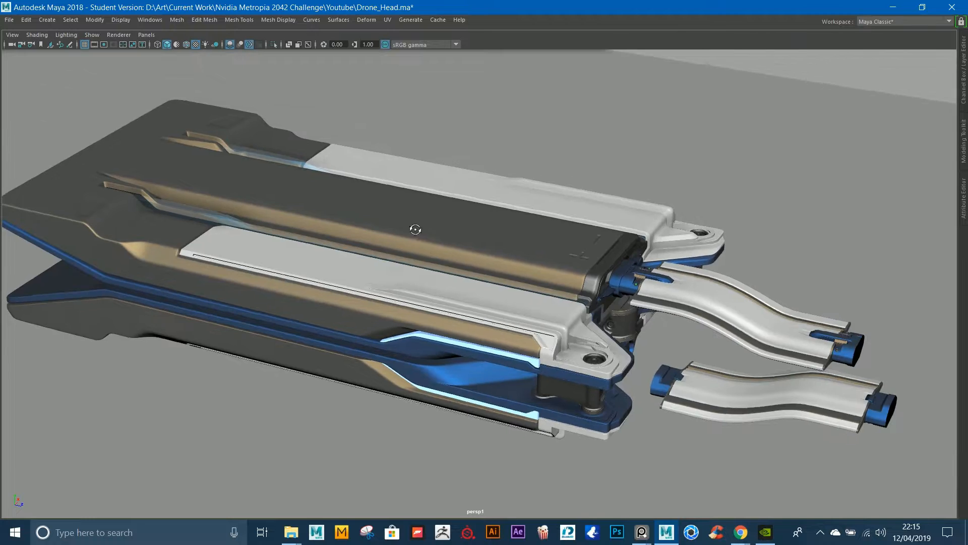
Step: Examine the closed wedge-shaped end of the finished battery, with its blue trim and the gap between both halves
left_click_drag(409, 229, 570, 214, "alt")
middle_click_drag(570, 214, 799, 249, "alt")
left_click_drag(800, 248, 708, 266, "alt")
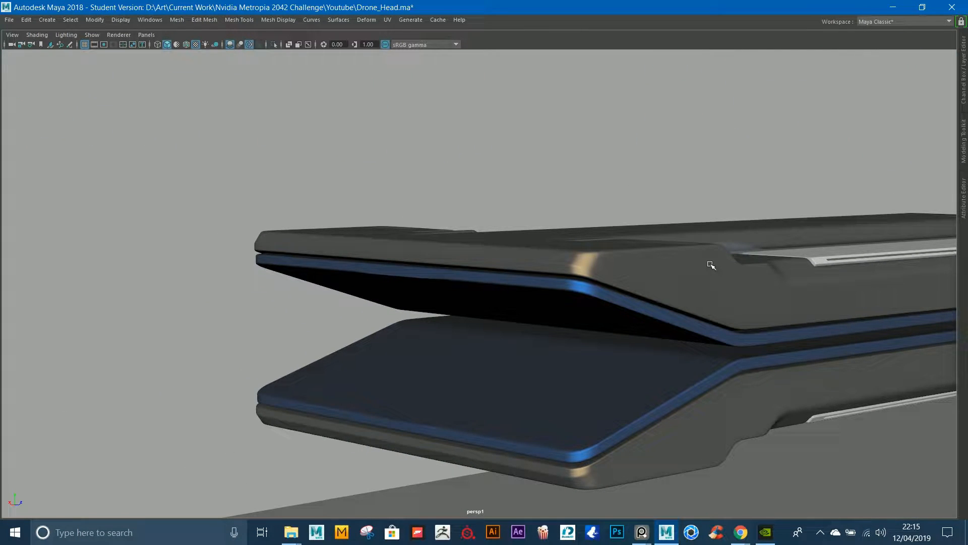
left_click_drag(735, 258, 671, 252, "alt")
middle_click_drag(671, 252, 292, 263, "alt")
right_click_drag(292, 264, 166, 313, "alt")
left_click_drag(742, 237, 646, 317, "alt")
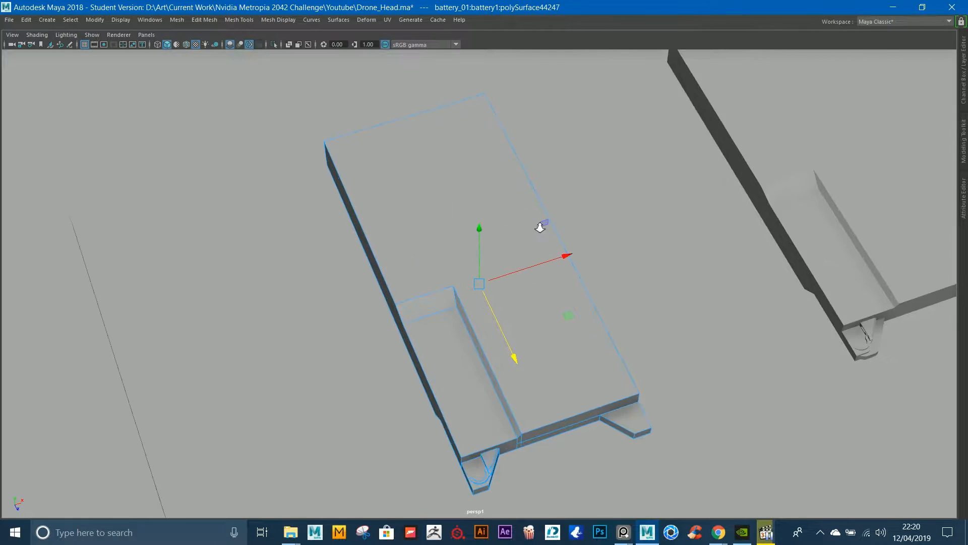
Step: Isolate the selected battery blockout with the recess and end brackets so that only it is displayed
left_click_drag(312, 151, 273, 142, "alt")
left_click_drag(272, 141, 252, 114, "alt")
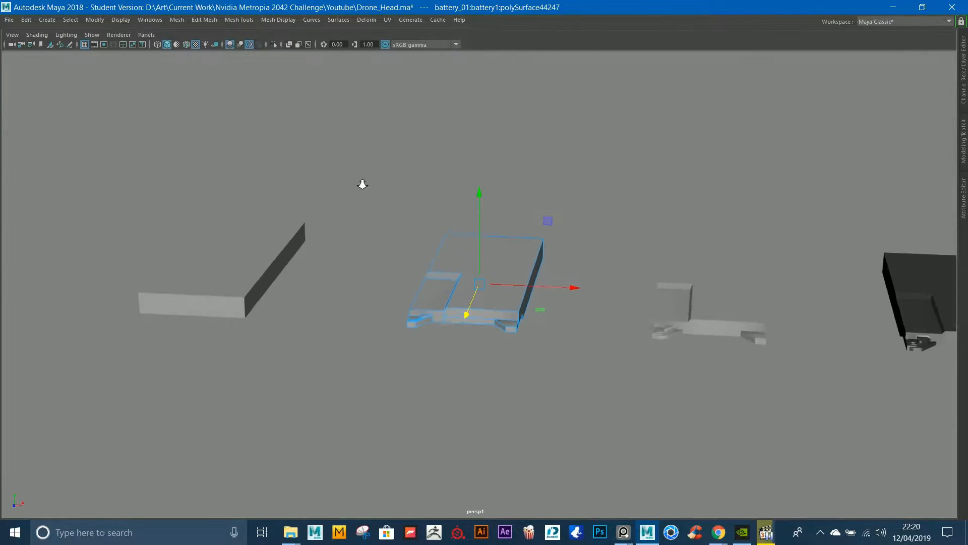
right_click_drag(361, 184, 514, 242, "alt")
left_click_drag(525, 247, 561, 249, "alt")
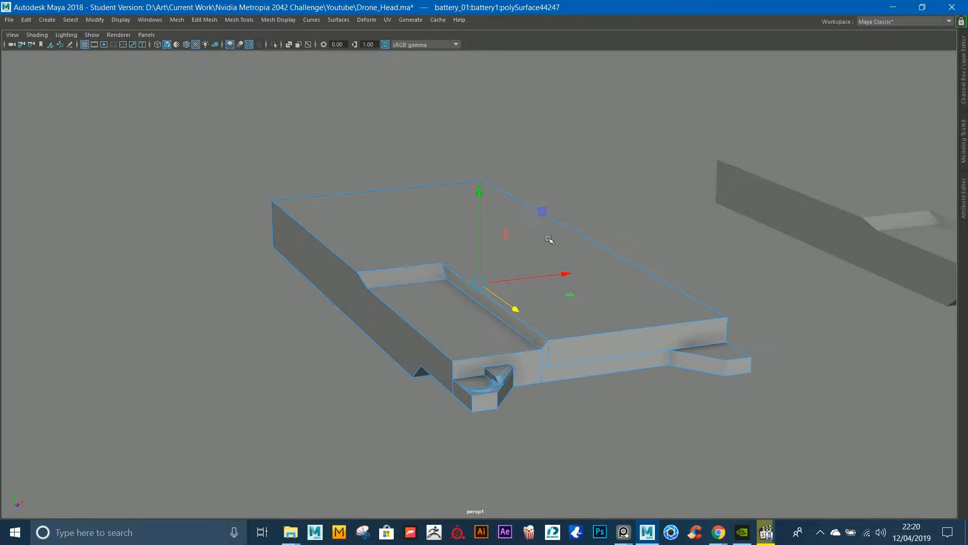
left_click(273, 45)
Step: Select the vertices on the recessed half of the blockout, including its detailed bracket, and view them from the side
left_click_drag(454, 151, 504, 205, "alt")
right_click_drag(504, 205, 493, 133, "shift")
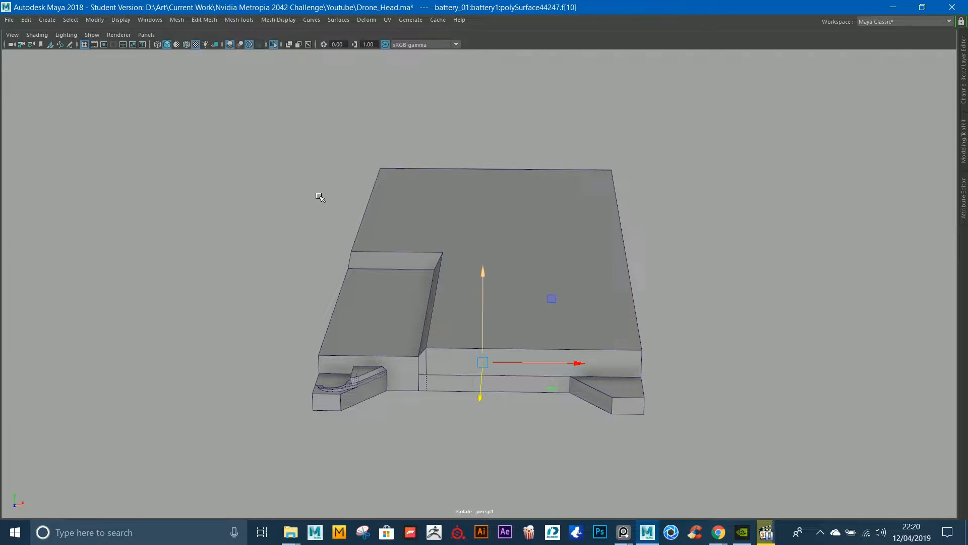
left_click_drag(461, 462, 462, 463)
left_click_drag(459, 317, 473, 348, "alt")
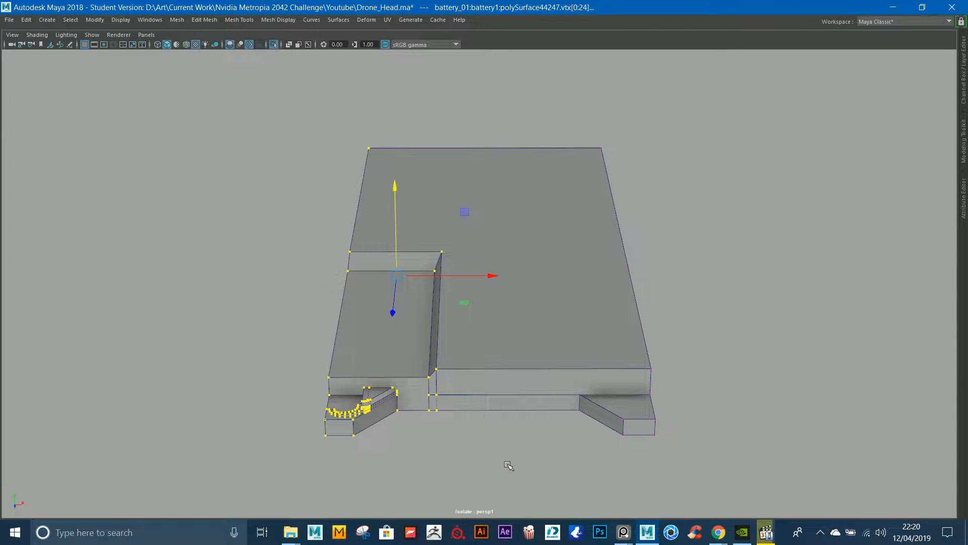
key("F8")
left_click_drag(556, 277, 668, 234, "alt")
key("F8")
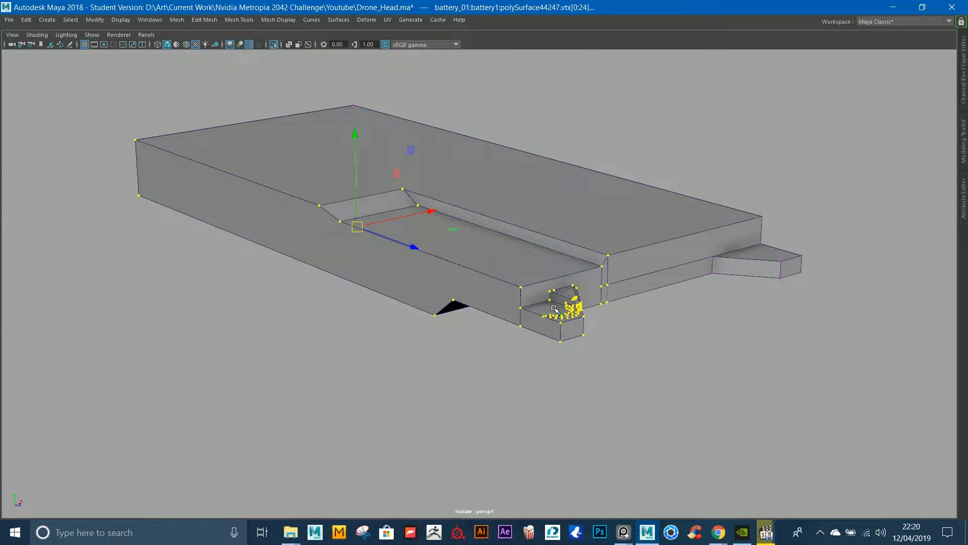
Step: Frame a vertex on the detailed end bracket and examine the curved lip and triangular rib from several angles
key("f")
left_click_drag(577, 308, 451, 317, "alt")
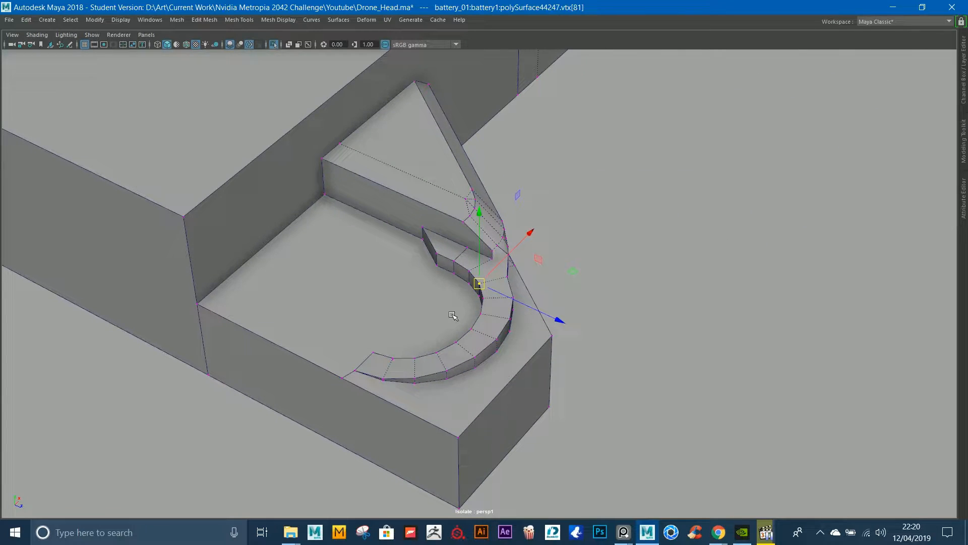
left_click_drag(407, 250, 515, 287, "alt")
right_click_drag(516, 275, 482, 270, "alt")
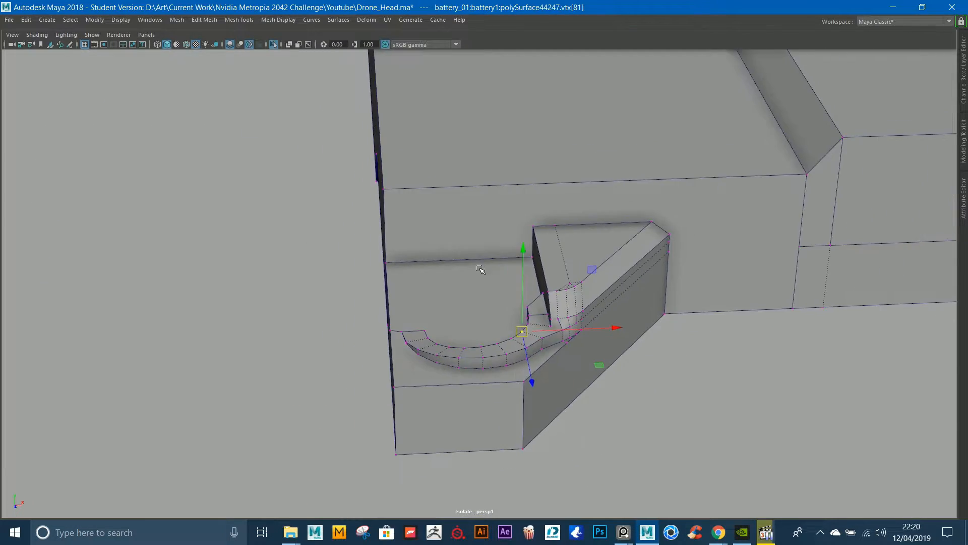
left_click_drag(482, 270, 415, 239, "alt")
right_click_drag(415, 239, 349, 233, "alt")
left_click_drag(350, 233, 376, 217, "alt")
right_click_drag(377, 218, 453, 253, "alt")
left_click_drag(453, 253, 504, 254, "alt")
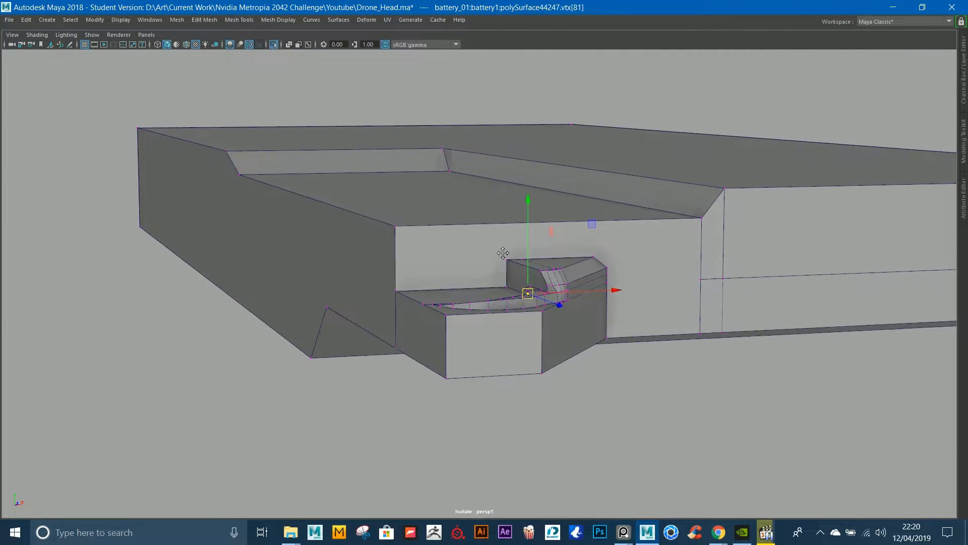
right_click_drag(504, 254, 545, 291, "alt")
left_click_drag(546, 291, 591, 297, "alt")
right_click_drag(591, 298, 513, 257, "alt")
left_click_drag(512, 257, 535, 283, "alt")
middle_click_drag(535, 257, 504, 265, "alt")
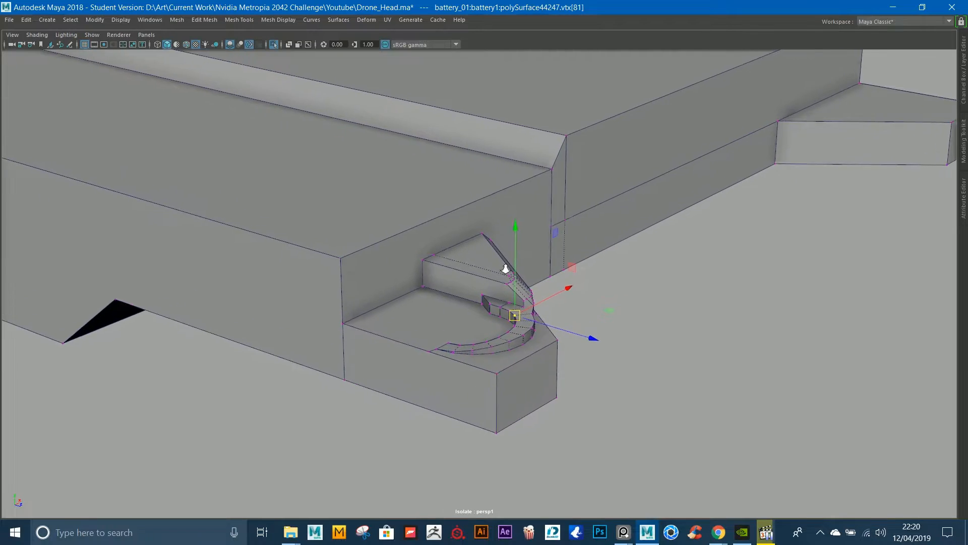
right_click_drag(504, 266, 553, 313, "alt")
right_click_drag(554, 356, 605, 305, "alt")
Step: Create a polygon cylinder and move it towards the battery blockout
key("F8")
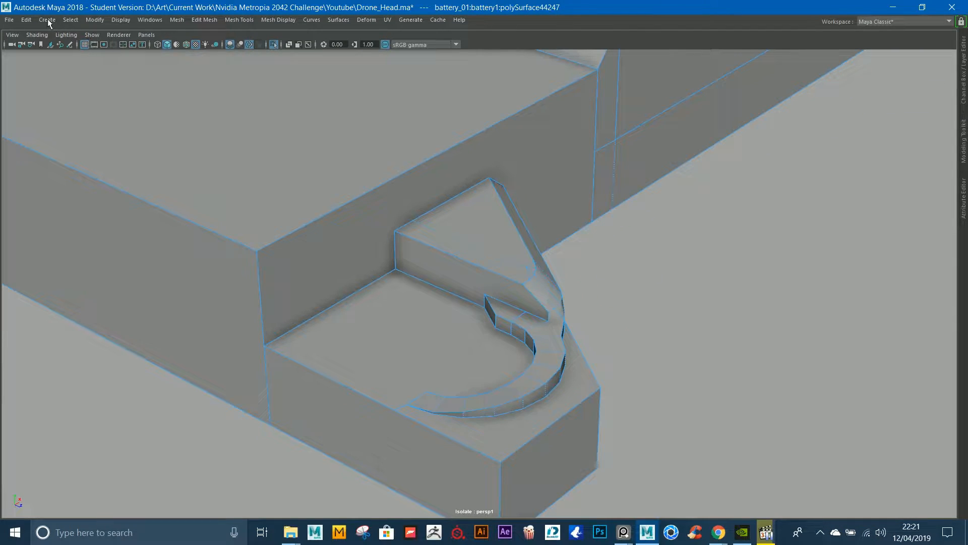
left_click(49, 21)
mouse_move(126, 55)
left_click(205, 84)
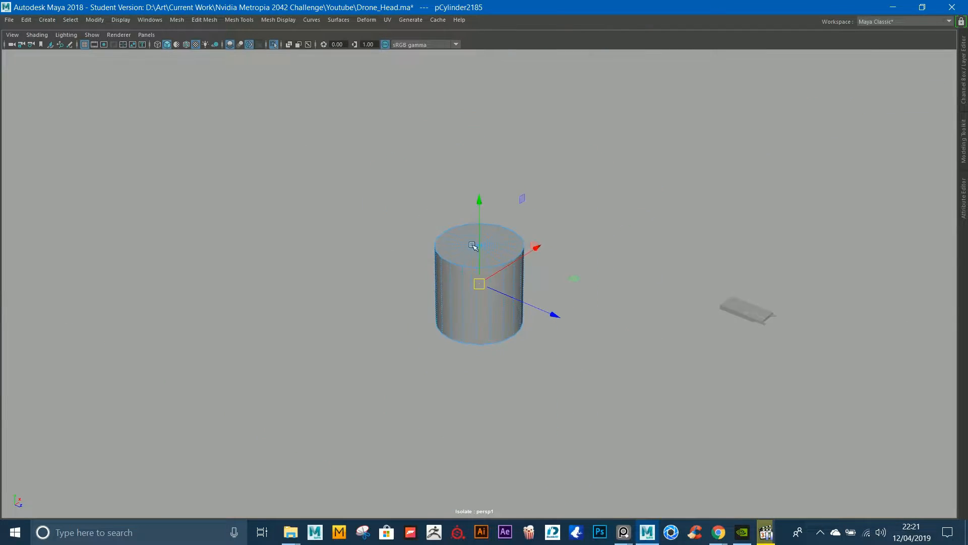
left_click_drag(404, 238, 561, 243, "alt")
left_click_drag(658, 270, 751, 292)
key("f")
Step: Scale the cylinder down and bring it close to the blockout's bracket end
right_click_drag(627, 340, 493, 278, "alt")
left_click_drag(493, 279, 479, 237, "alt")
key("r")
left_click_drag(540, 255, 500, 246, "alt")
left_click_drag(543, 212, 467, 93)
key("r")
left_click_drag(403, 165, 268, 121)
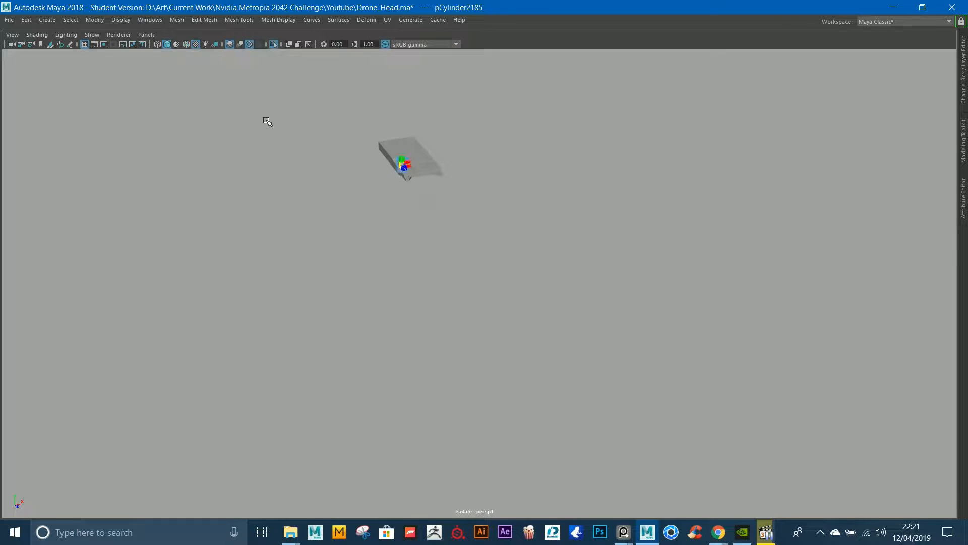
Step: Frame the small cylinder and reposition it relative to the blockout's bracket corner
key("f")
right_click_drag(592, 255, 516, 222, "alt")
left_click_drag(517, 222, 491, 240, "alt")
key("w")
right_click_drag(494, 267, 443, 270, "alt")
left_click_drag(444, 271, 637, 195, "alt")
key("f")
right_click_drag(580, 217, 455, 235, "alt")
left_click_drag(456, 236, 671, 295, "alt")
right_click_drag(671, 295, 592, 262, "alt")
left_click_drag(592, 262, 603, 240, "alt")
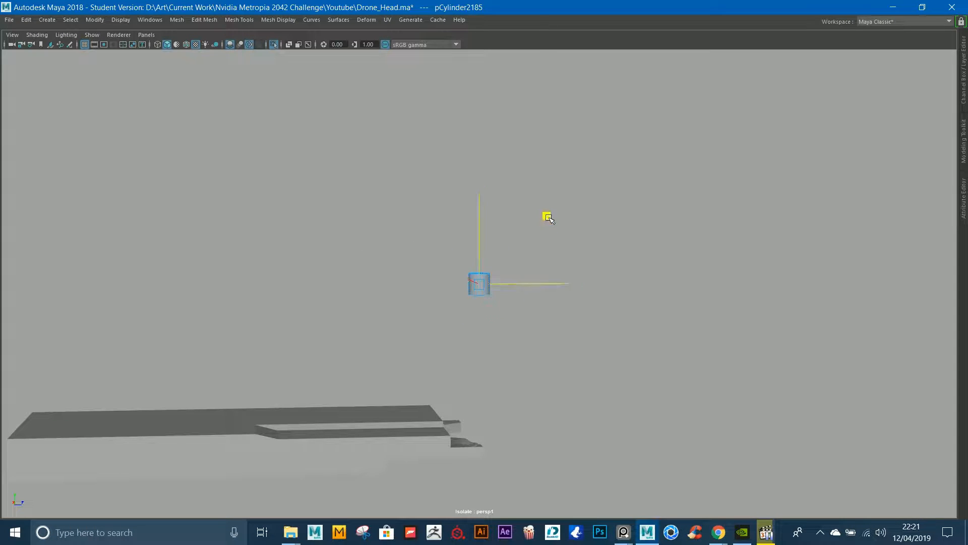
Step: Scale the cylinder to fit the bracket's curved lip and move it onto the detailed end bracket
left_click_drag(533, 364, 533, 402, "alt")
key("f")
right_click_drag(533, 402, 471, 334, "alt")
key("r")
left_click_drag(480, 283, 429, 305)
key("w")
left_click_drag(529, 268, 512, 244)
right_click_drag(512, 244, 506, 248, "alt")
left_click_drag(506, 249, 378, 193, "alt")
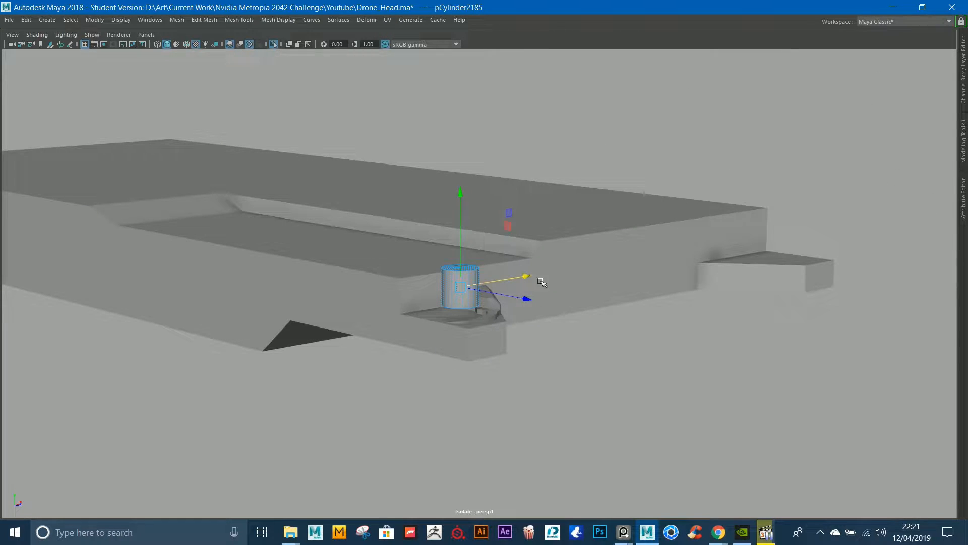
Step: Examine the blockout and its test cylinder from the far end, then return to a close view of the bracket
left_click_drag(780, 247, 852, 303, "alt")
right_click_drag(852, 303, 258, 199, "alt")
middle_click_drag(257, 199, 580, 237, "alt")
right_click_drag(580, 237, 547, 328, "alt")
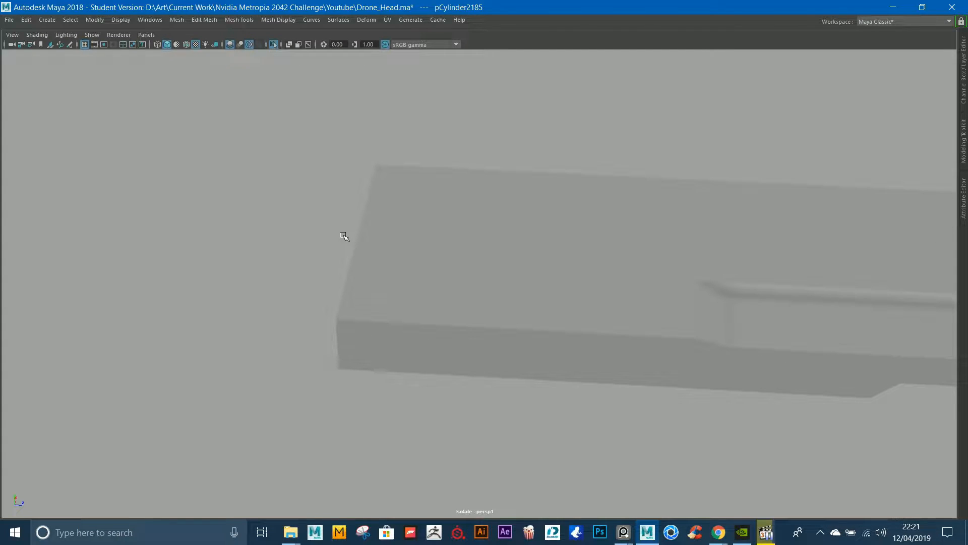
right_click_drag(601, 237, 554, 222, "alt")
middle_click_drag(553, 222, 376, 227, "alt")
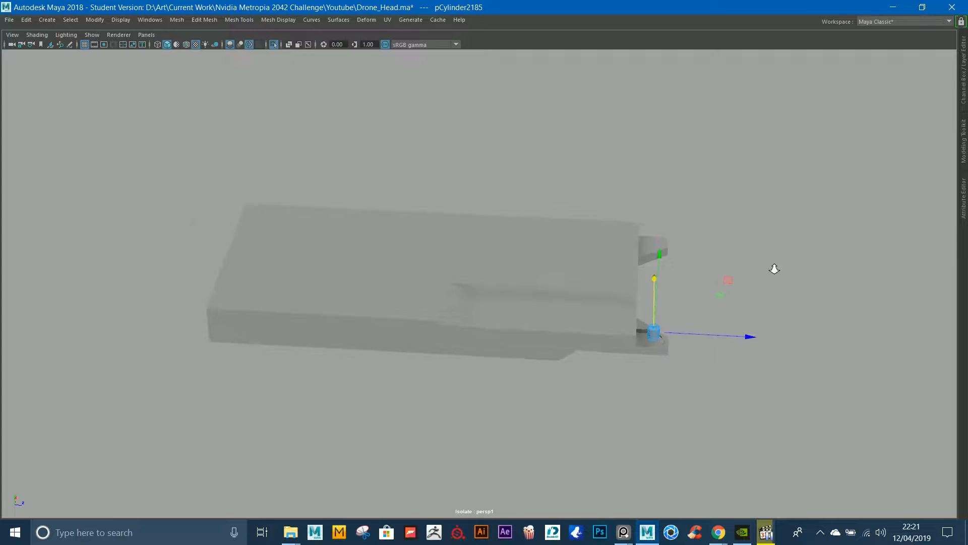
left_click_drag(774, 268, 746, 302, "alt")
key("f")
right_click_drag(746, 302, 672, 288, "alt")
middle_click_drag(671, 288, 568, 205, "alt")
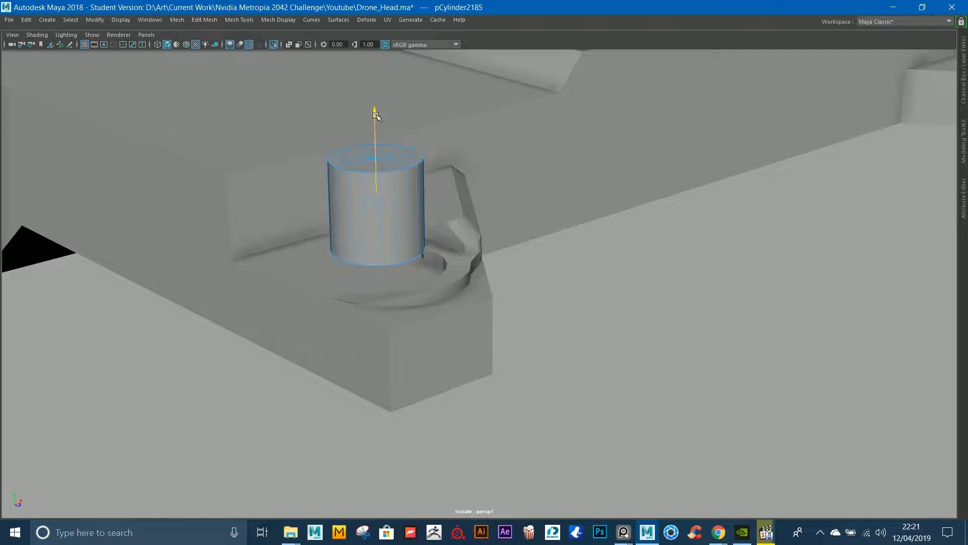
Step: Lower the test cylinder onto the bracket floor inside the curved lip, then delete it
left_click_drag(375, 116, 388, 235)
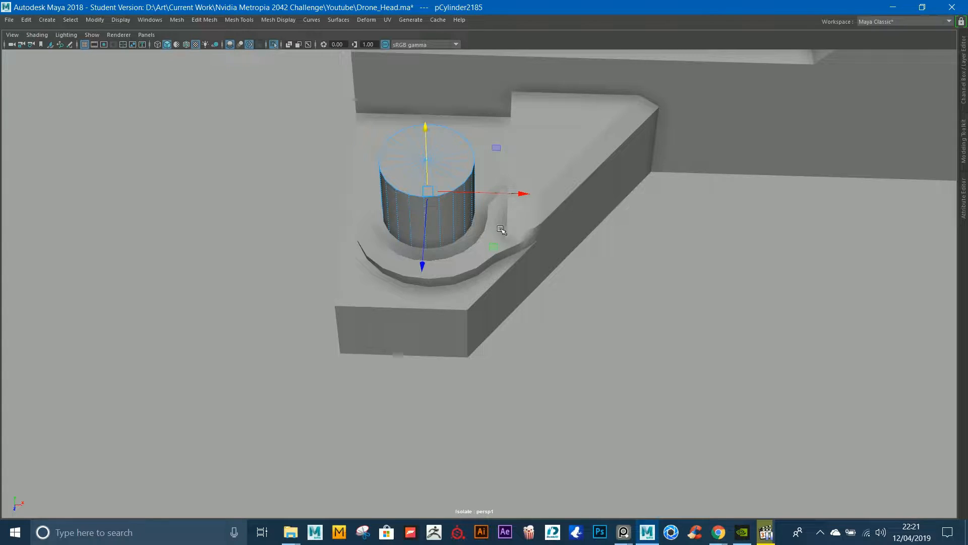
left_click_drag(404, 241, 521, 177, "alt")
middle_click_drag(474, 200, 667, 202, "alt")
scroll(668, 202, "up", 5)
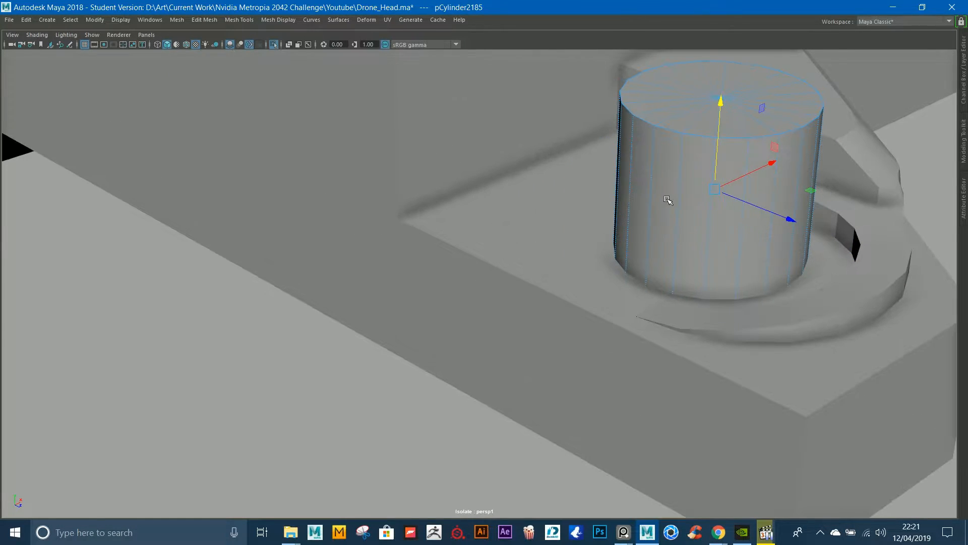
key("Delete")
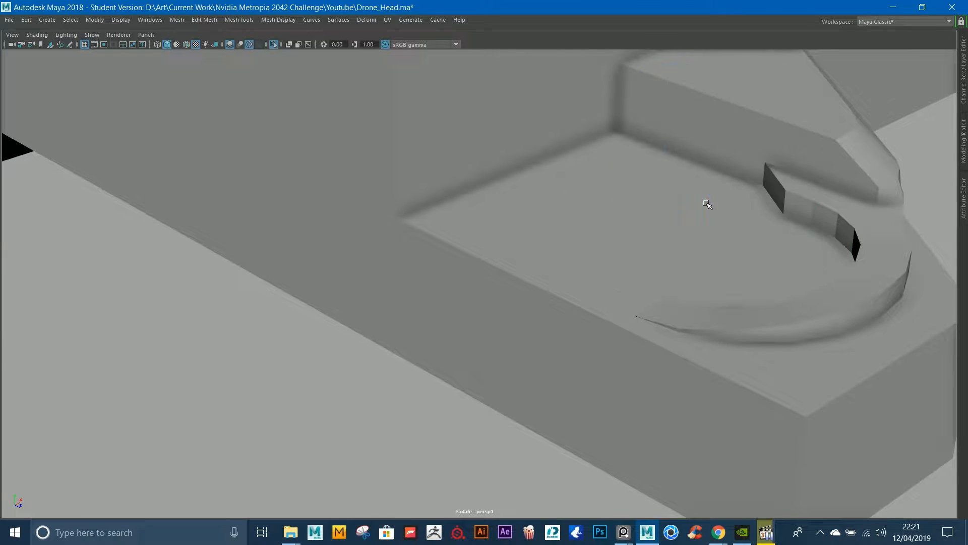
Step: Select the battery blockout and inspect the vertices along the bracket's floor and lower corner
left_click(715, 127)
scroll(782, 184, "down", 6)
left_click_drag(779, 181, 703, 141, "alt")
left_click_drag(687, 176, 627, 187, "alt")
middle_click_drag(627, 186, 706, 182, "alt")
right_click_drag(461, 292, 404, 289)
middle_click_drag(389, 290, 407, 285, "alt")
scroll(407, 285, "up", 10)
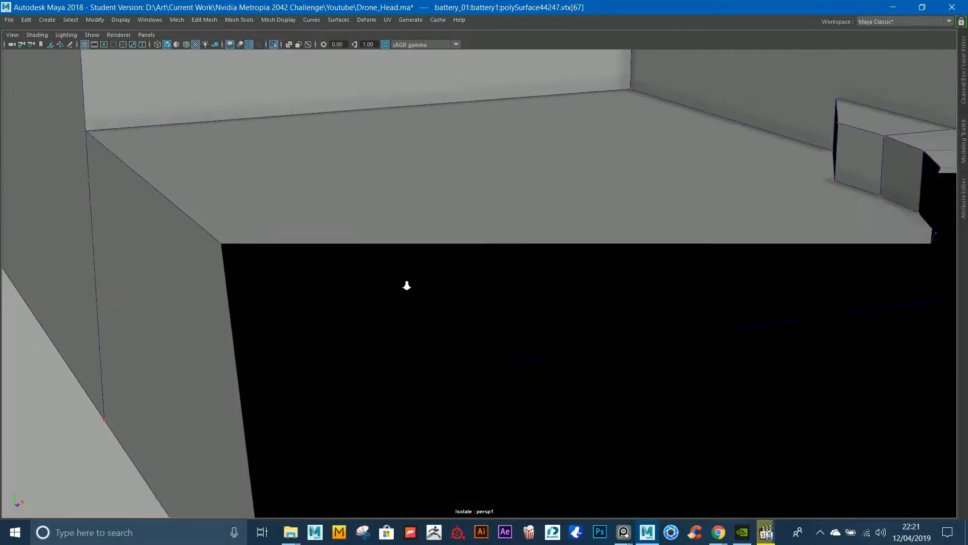
scroll(407, 285, "down", 10)
Step: Inspect the edges and faces at the open end of the bracket's curved lip
right_click_drag(430, 296, 639, 122)
scroll(482, 204, "down", 4)
left_click_drag(482, 203, 574, 222, "alt")
scroll(558, 203, "up", 5)
right_click_drag(372, 194, 368, 225)
left_click(369, 225)
left_click_drag(376, 227, 445, 246, "alt")
key("Delete")
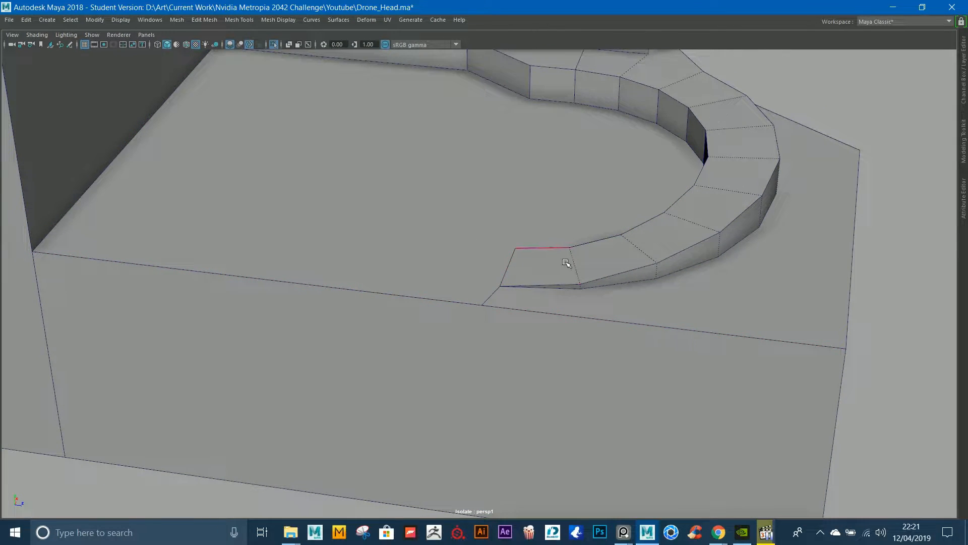
middle_click_drag(698, 195, 673, 227, "alt")
scroll(673, 227, "down", 5)
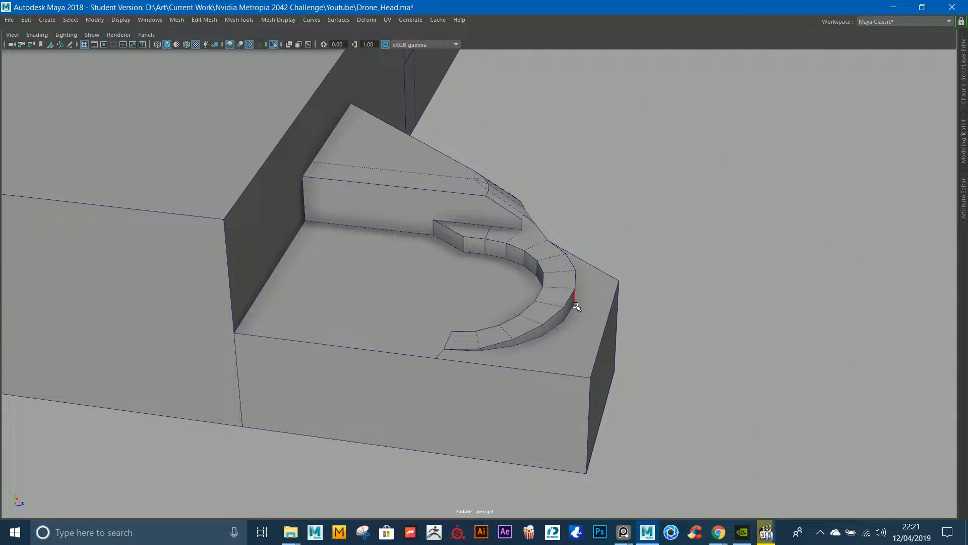
Step: Select the sloped side face of the bracket's triangular rib and examine how it meets the battery's end wall
left_click_drag(519, 234, 327, 230, "alt")
scroll(705, 260, "down", 3)
left_click_drag(706, 260, 600, 253, "alt")
right_click_drag(620, 303, 664, 319)
left_click(638, 286)
key("f")
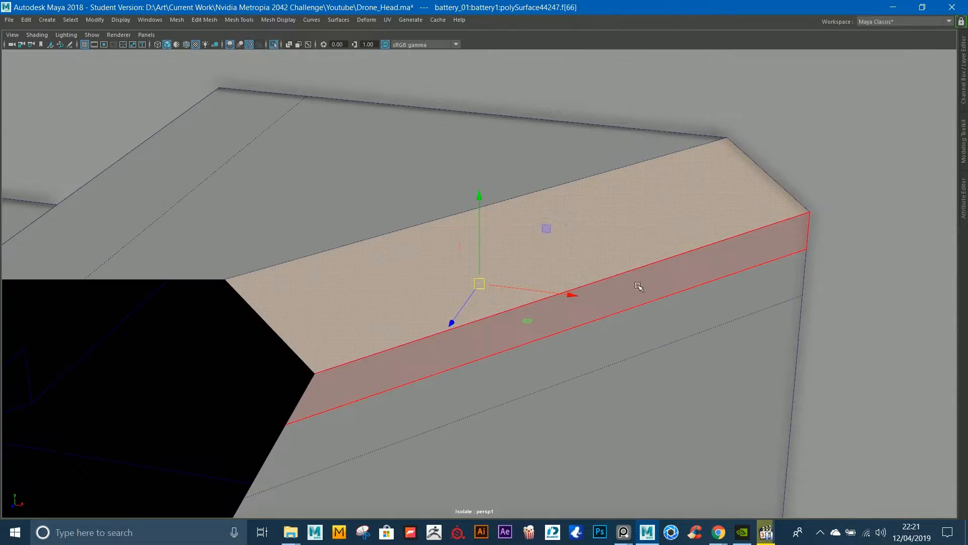
scroll(638, 286, "down", 5)
middle_click_drag(638, 286, 698, 237, "alt")
scroll(630, 220, "down", 4)
left_click_drag(631, 220, 689, 259, "alt")
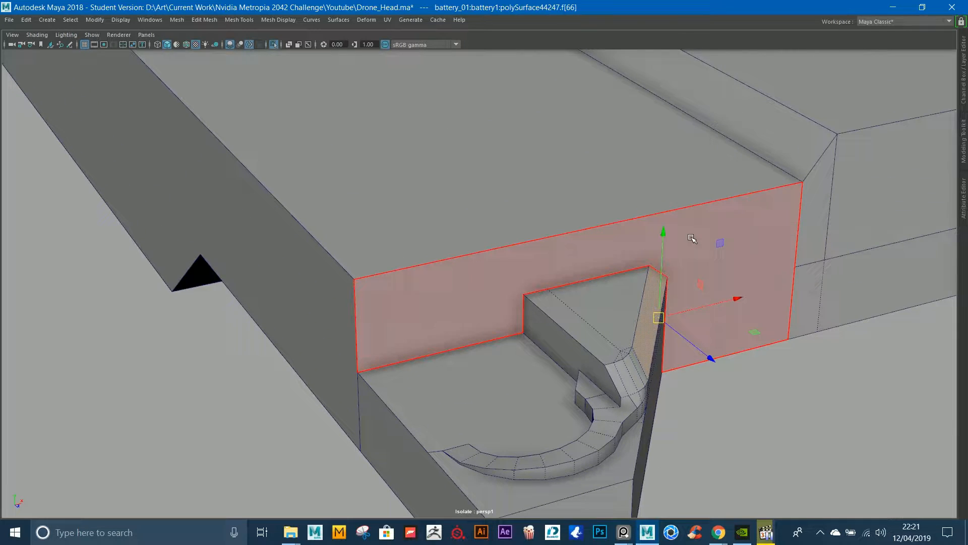
left_click_drag(621, 264, 622, 190, "alt")
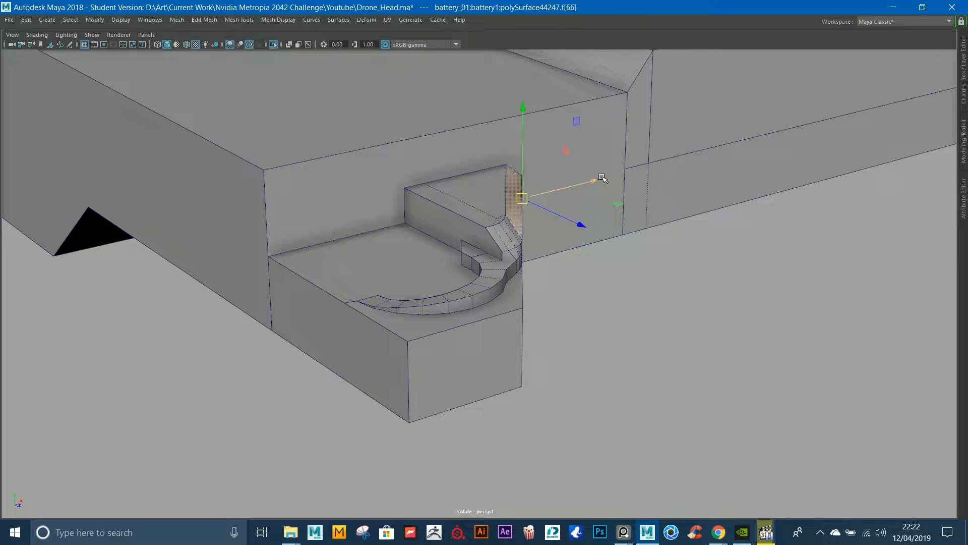
Step: Frame a vertex on the curved lip's outer edge and examine where the lip blends into the triangular rib
left_click_drag(601, 178, 522, 202, "alt")
middle_click_drag(596, 208, 536, 209, "alt")
scroll(545, 232, "up", 2)
key("f")
scroll(484, 275, "down", 6)
scroll(508, 255, "up", 1)
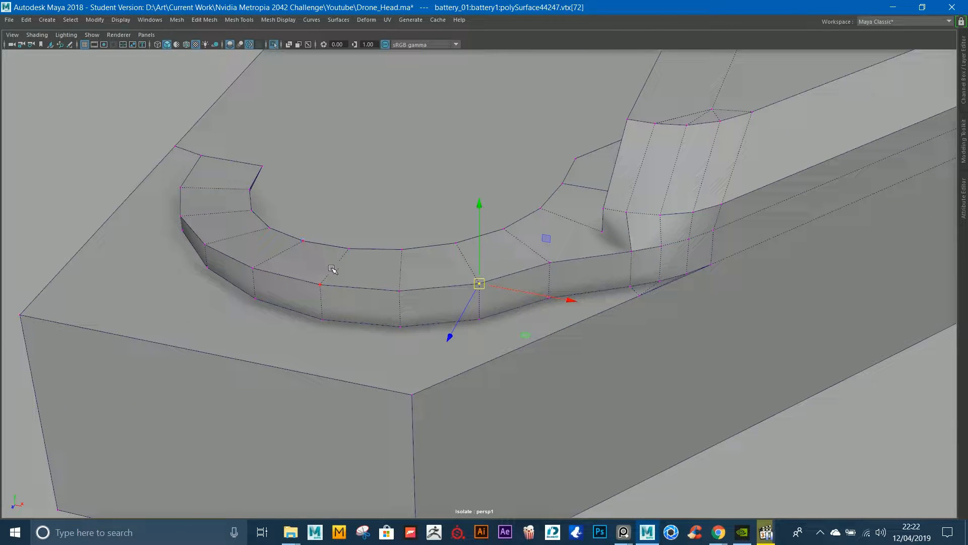
left_click_drag(551, 241, 595, 234, "alt")
scroll(601, 232, "up", 4)
scroll(606, 252, "down", 2)
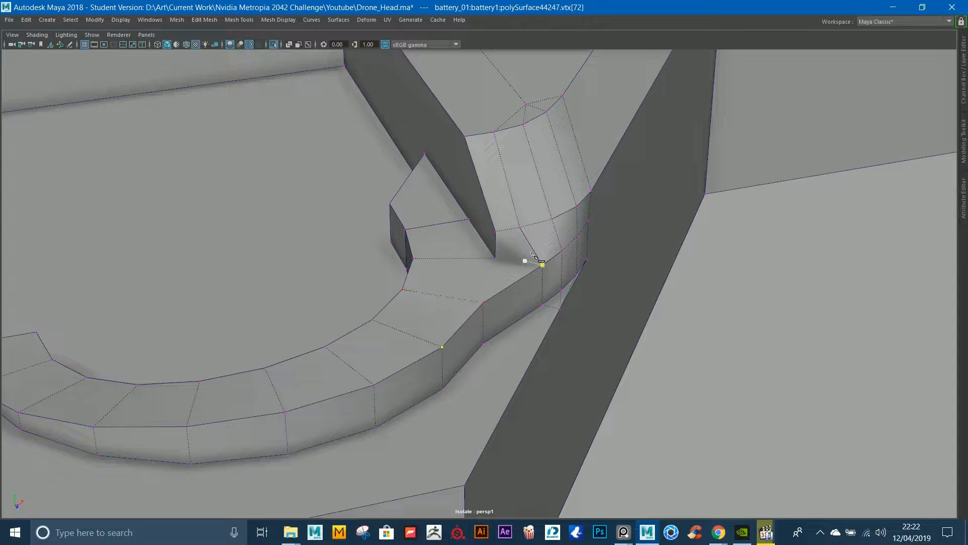
Step: Select the top face of the curved lip near the rib junction and view it within the whole bracket
key("F11")
left_click(447, 314)
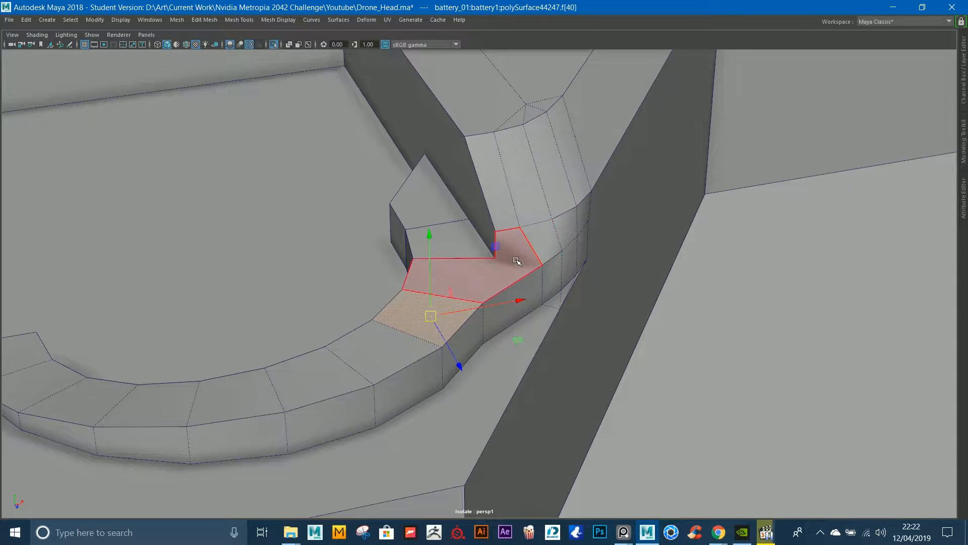
left_click_drag(521, 260, 475, 282, "alt")
right_click_drag(414, 228, 359, 218, "alt")
left_click_drag(359, 218, 385, 220, "alt")
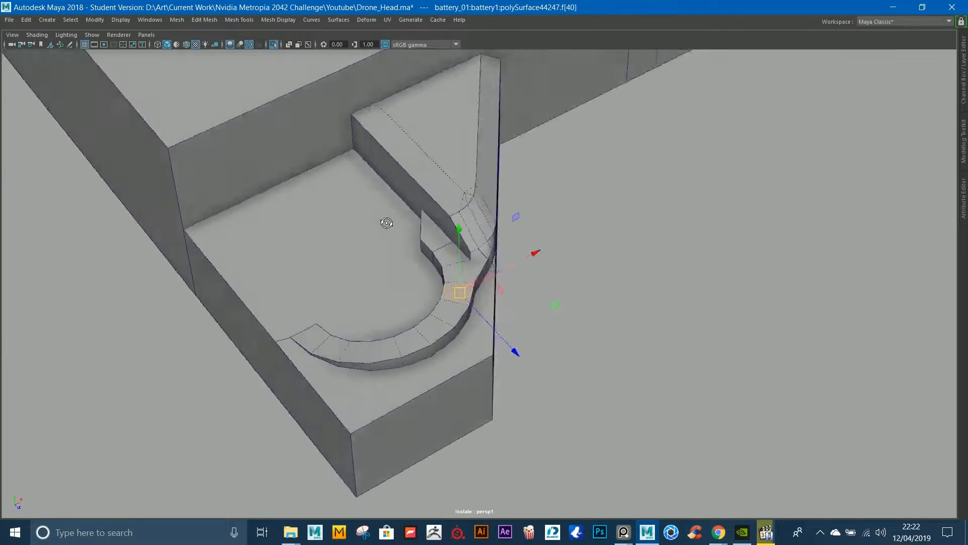
Step: Select the bracket's flat floor face enclosed by the curved lip and view it from the side
middle_click_drag(385, 221, 478, 231, "alt")
left_click_drag(478, 231, 513, 227, "alt")
left_click(456, 272)
left_click_drag(456, 273, 499, 283, "alt")
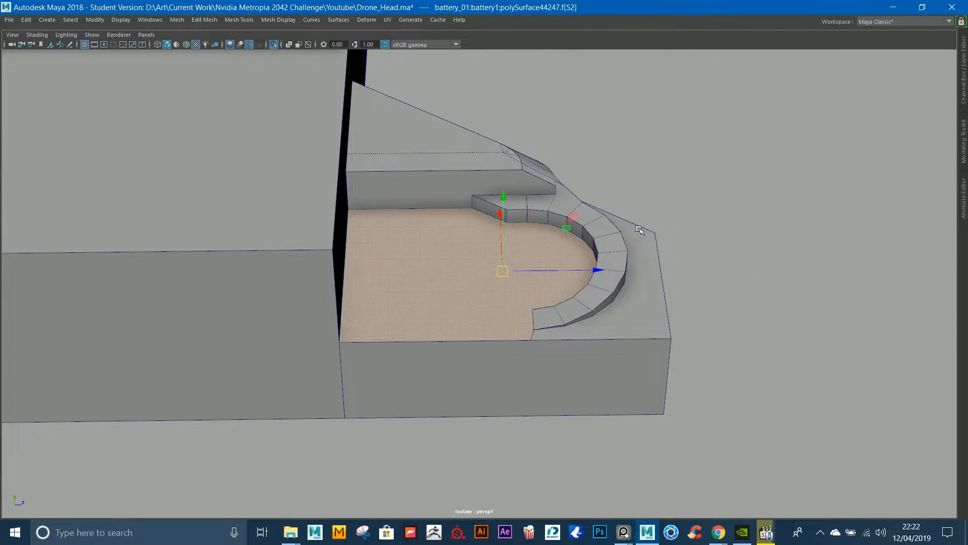
Step: Return the battery blockout to object selection and examine its whole body and brackets from a low side angle
left_click_drag(644, 235, 593, 302, "alt")
right_click_drag(580, 284, 536, 266, "alt")
left_click_drag(536, 266, 534, 238, "alt")
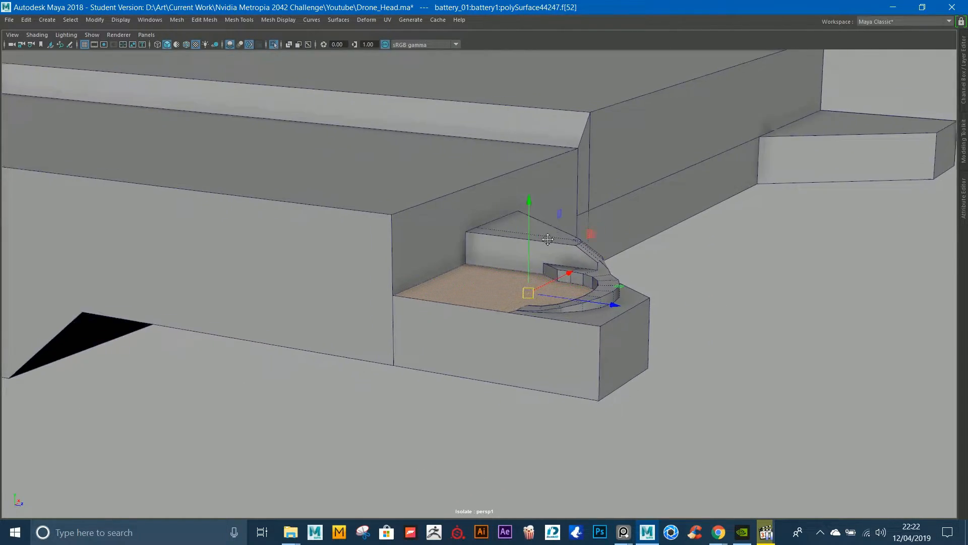
middle_click_drag(535, 237, 624, 224, "alt")
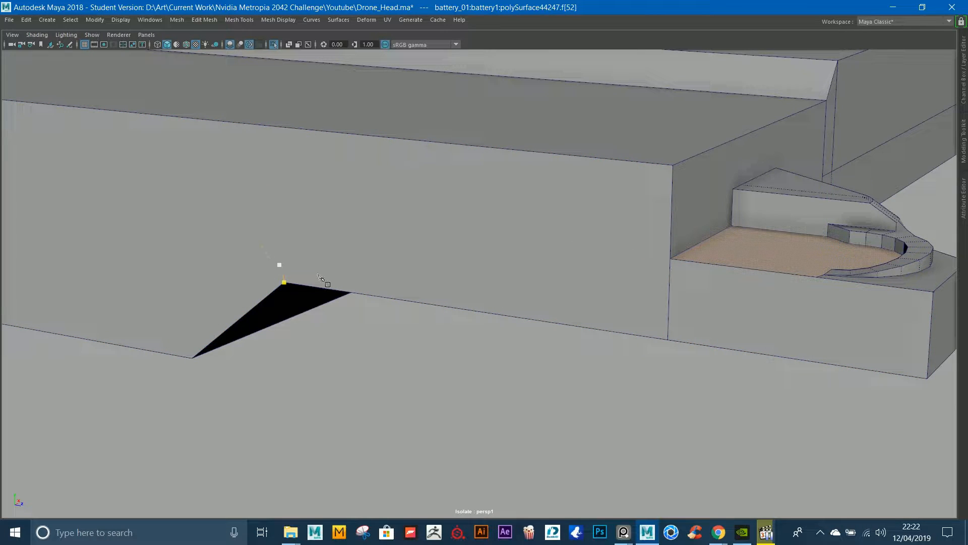
key("w")
right_click_drag(580, 202, 560, 227)
left_click_drag(560, 227, 484, 221, "alt")
middle_click_drag(484, 222, 454, 176, "alt")
right_click_drag(525, 177, 507, 171, "alt")
middle_click_drag(508, 171, 493, 169, "alt")
left_click_drag(493, 169, 588, 147, "alt")
middle_click_drag(588, 147, 395, 130, "alt")
left_click_drag(395, 130, 298, 80, "alt")
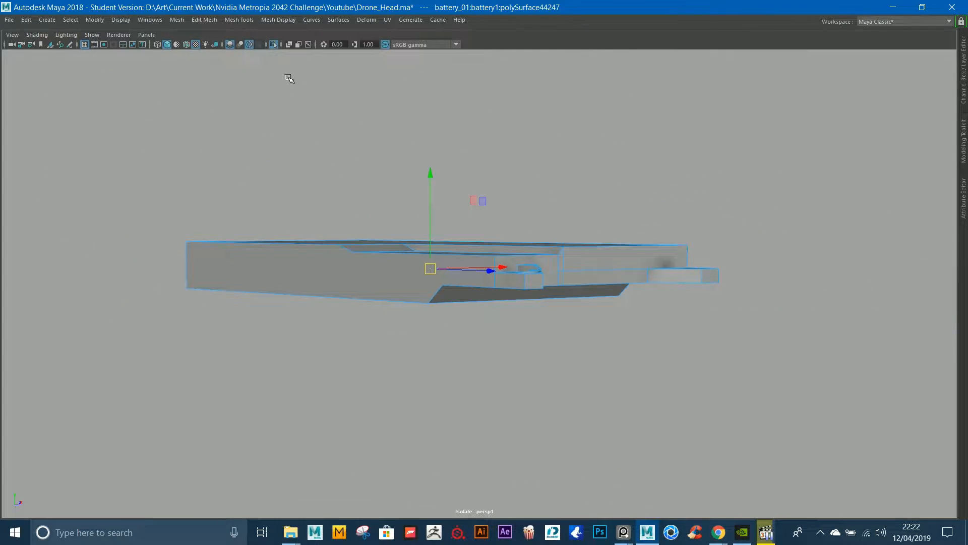
Step: End the isolation of the first blockout, then select and frame the battery_03 version and isolate it
left_click(274, 45)
left_click_drag(353, 98, 535, 232, "alt")
middle_click_drag(710, 209, 490, 162, "alt")
left_click_drag(565, 174, 638, 197, "alt")
middle_click_drag(638, 196, 519, 139, "alt")
left_click(519, 193)
key("f")
left_click_drag(496, 248, 551, 202, "alt")
left_click(275, 45)
Step: Frame a vertex near the bracket's round hole and return to object selection for a close view of the bracket
middle_click_drag(456, 194, 431, 87, "alt")
right_click_drag(430, 87, 509, 116, "alt")
key("F9")
left_click(542, 297)
key("f")
right_click_drag(641, 320, 728, 235, "alt")
key("F8")
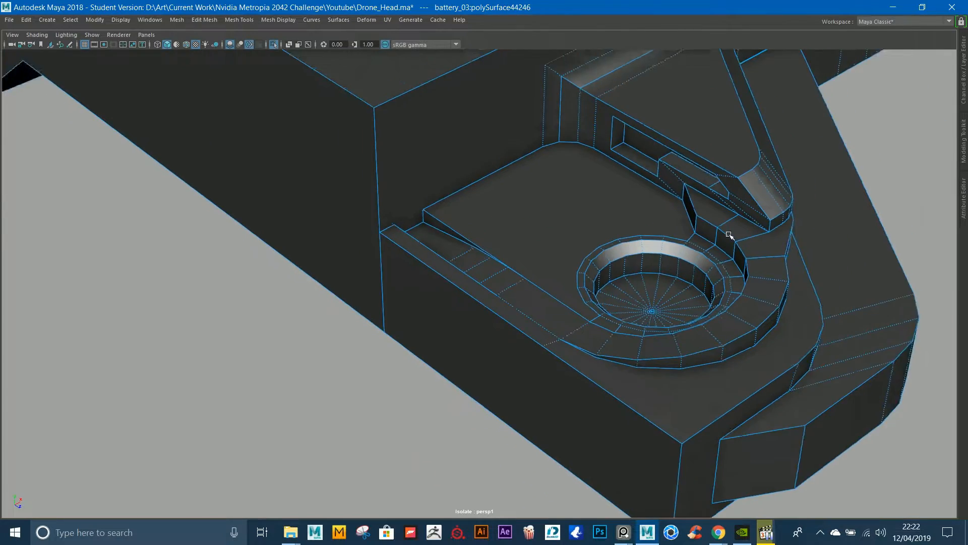
Step: Deselect the battery and view the bracket's shaded forms around the round hole without the wireframe
middle_click_drag(729, 236, 444, 244, "alt")
left_click(761, 203)
middle_click_drag(570, 235, 672, 230, "alt")
right_click_drag(672, 230, 625, 216, "alt")
left_click_drag(626, 216, 658, 237, "alt")
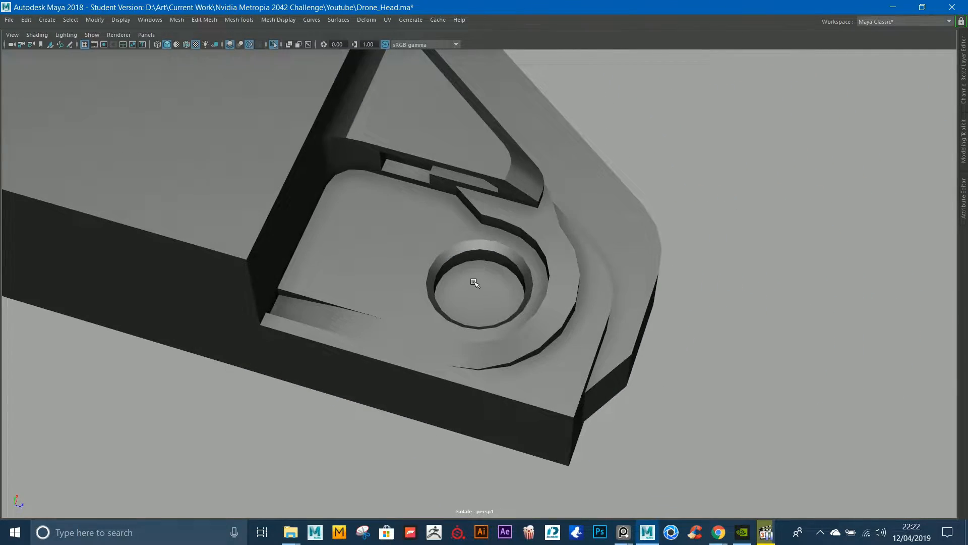
Step: Select the battery and examine the wireframe topology between the round hole and the curved lip
left_click(476, 281)
middle_click_drag(475, 238, 509, 231, "alt")
right_click_drag(508, 231, 514, 233, "alt")
left_click_drag(533, 253, 465, 227, "alt")
left_click_drag(495, 270, 538, 220, "alt")
scroll(434, 281, "up", 2)
middle_click_drag(549, 214, 482, 217, "alt")
right_click_drag(482, 217, 554, 210, "alt")
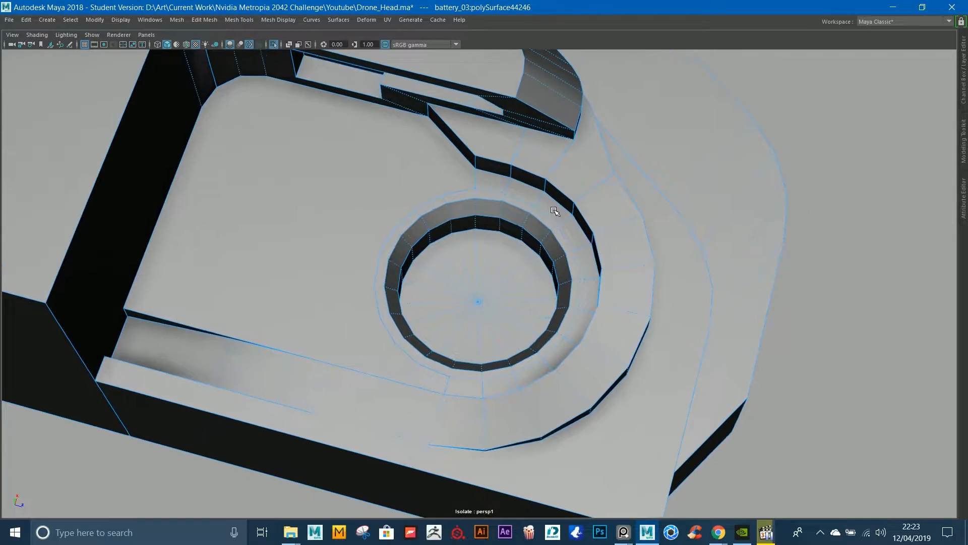
left_click_drag(555, 211, 520, 200, "alt")
Step: Select the edges of the round hole's outer ring and examine where they follow the curved lip
key("F9")
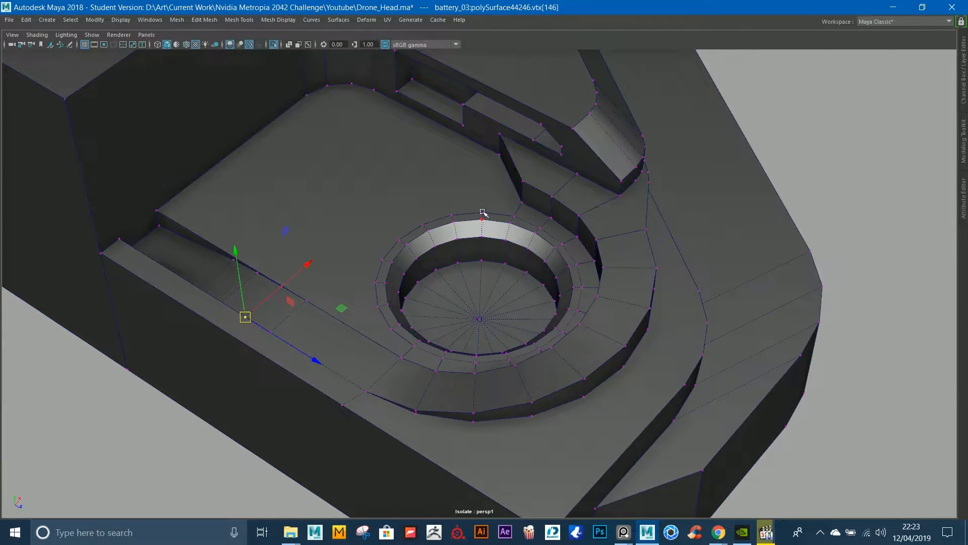
scroll(484, 212, "up", 2)
right_click_drag(491, 208, 486, 173)
scroll(523, 196, "up", 3)
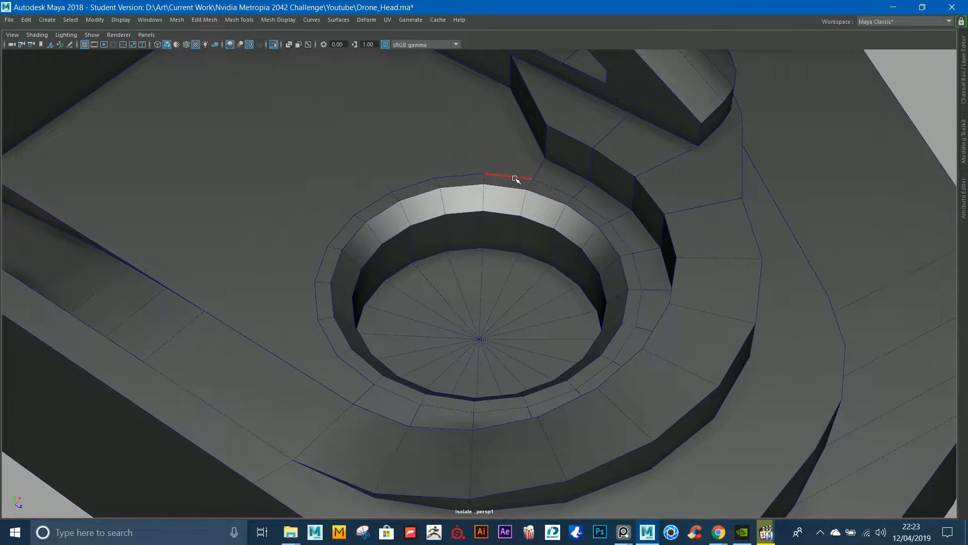
scroll(600, 212, "down", 5)
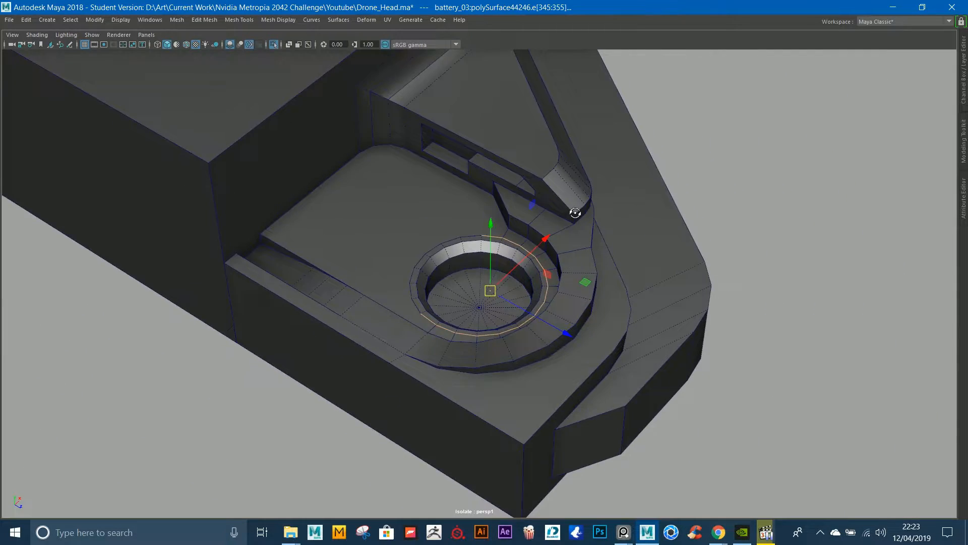
left_click_drag(575, 212, 521, 229, "alt")
scroll(527, 234, "up", 2)
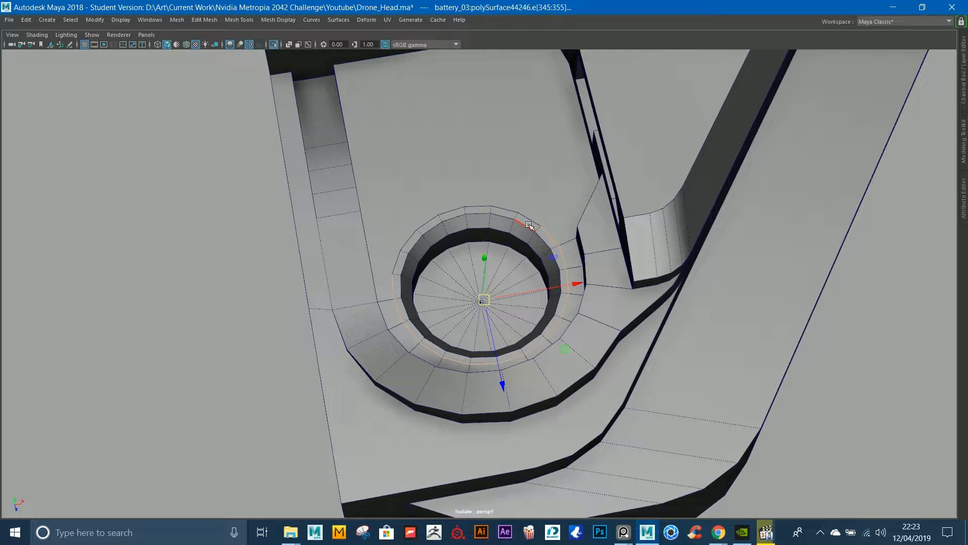
Step: Cut an edge across the bracket floor from the hole's outer ring to the side rail, then select the whole battery
left_click_drag(539, 165, 481, 171, "alt")
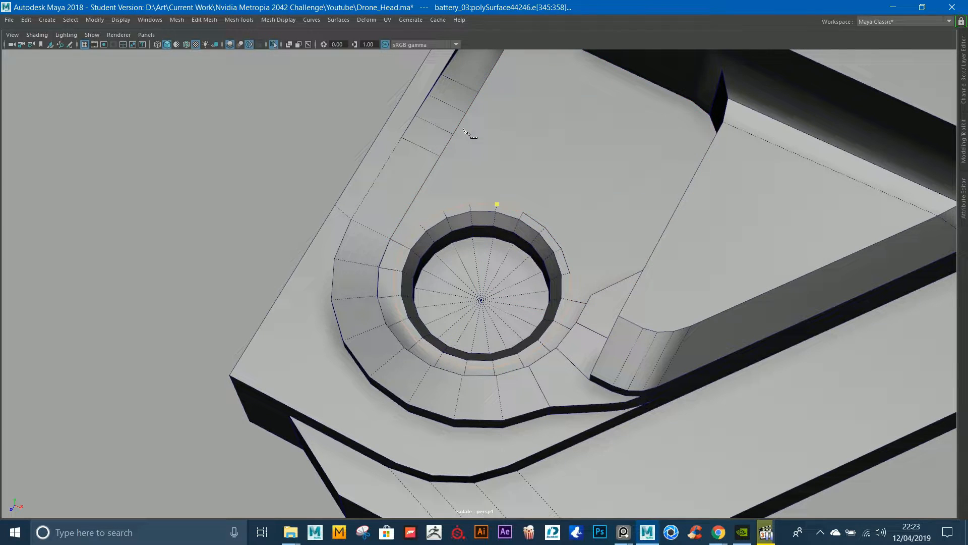
left_click_drag(508, 112, 514, 156, "alt")
key("q")
left_click(618, 126)
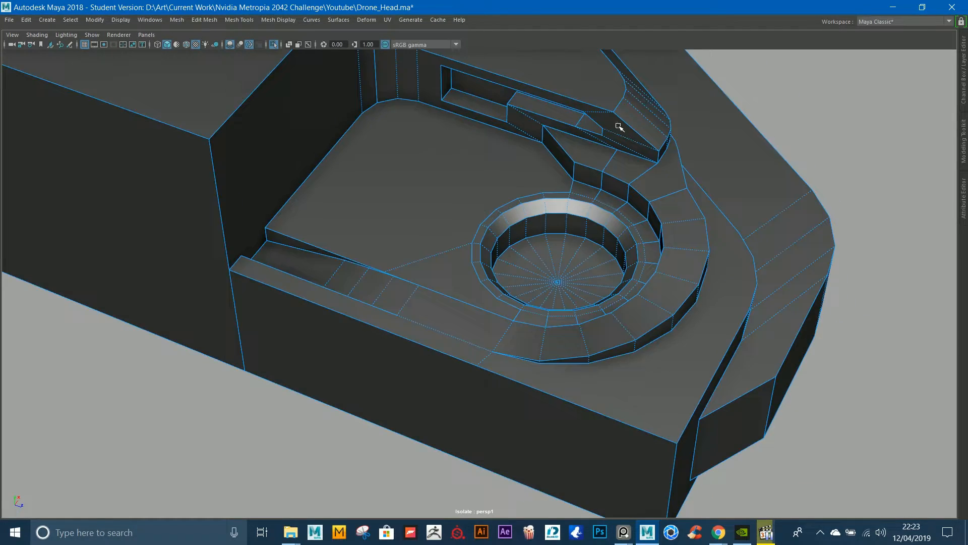
Step: Select neighbouring top faces of the curved lip beside the round hole and examine how they follow the hole's segments
left_click_drag(618, 127, 574, 130, "alt")
key("F11")
left_click_drag(604, 228, 623, 224, "alt")
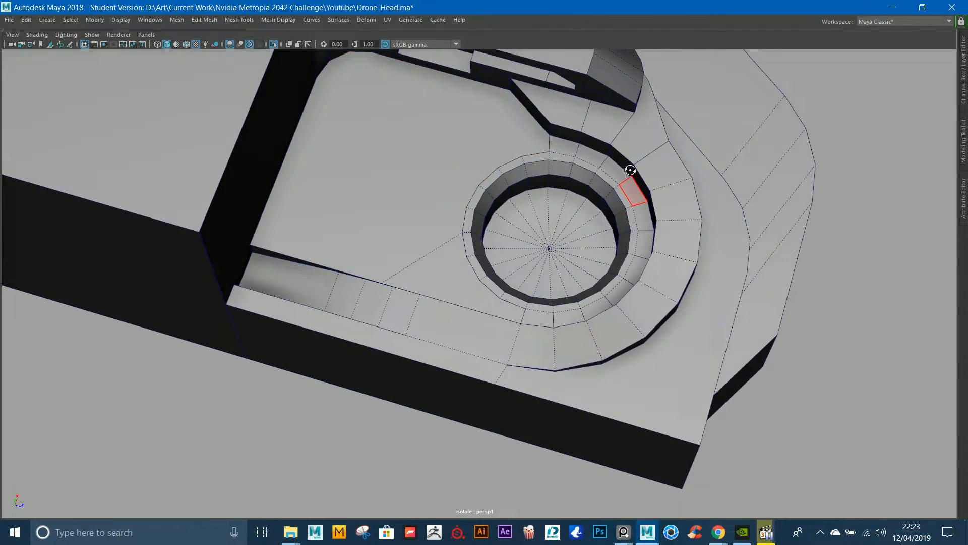
left_click_drag(631, 169, 628, 173, "alt")
left_click_drag(705, 201, 654, 198, "alt")
left_click(496, 216)
left_click_drag(496, 215, 620, 204, "alt")
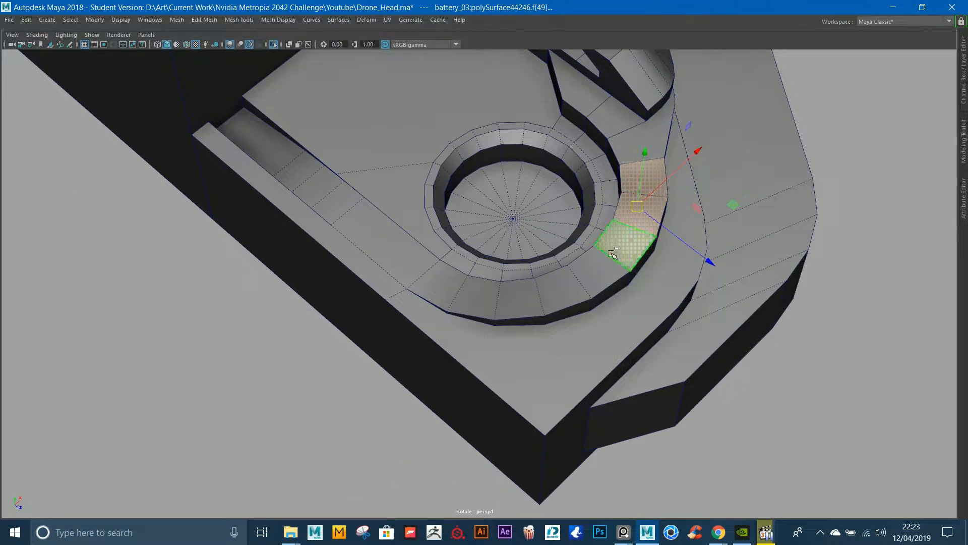
Step: Select the faces along the side rail and its recessed ramp and examine how they lead into the curved lip
left_click(401, 251)
left_click_drag(401, 250, 525, 287, "alt")
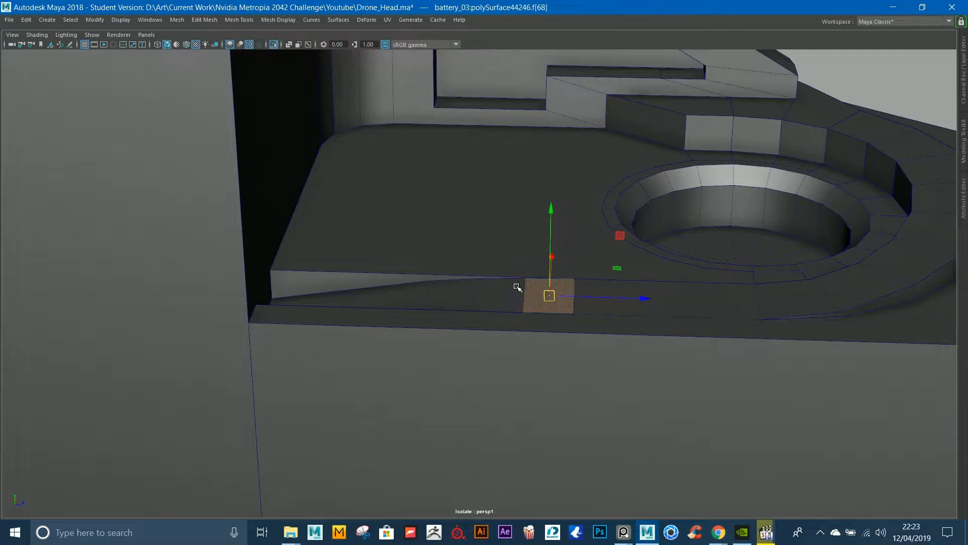
left_click_drag(738, 276, 559, 282, "alt")
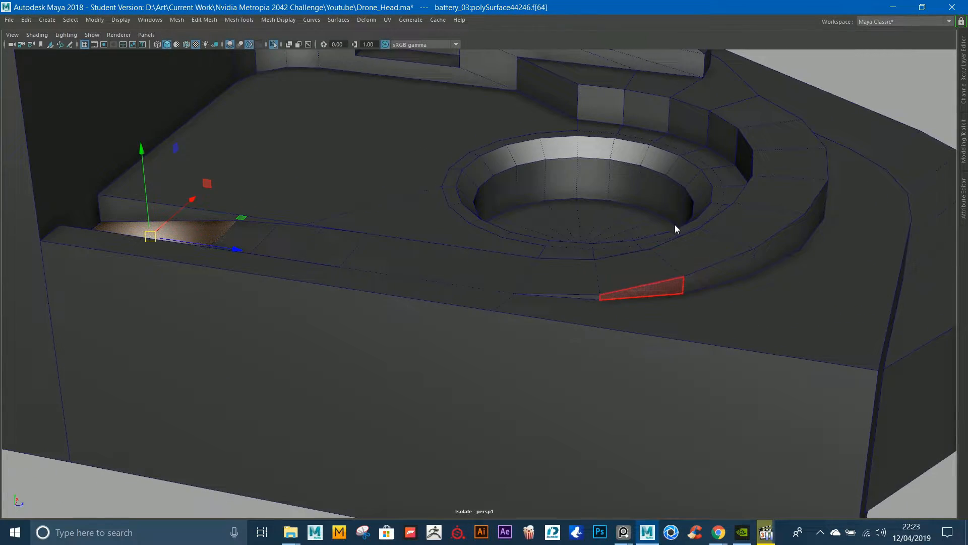
Step: Return to object selection, deselect the battery and view the bracket's shaded form from the opposite side
scroll(707, 209, "down", 3)
key("F8")
left_click(835, 141)
left_click_drag(835, 141, 483, 224, "alt")
middle_click_drag(525, 215, 546, 218, "alt")
left_click_drag(547, 219, 517, 220, "alt")
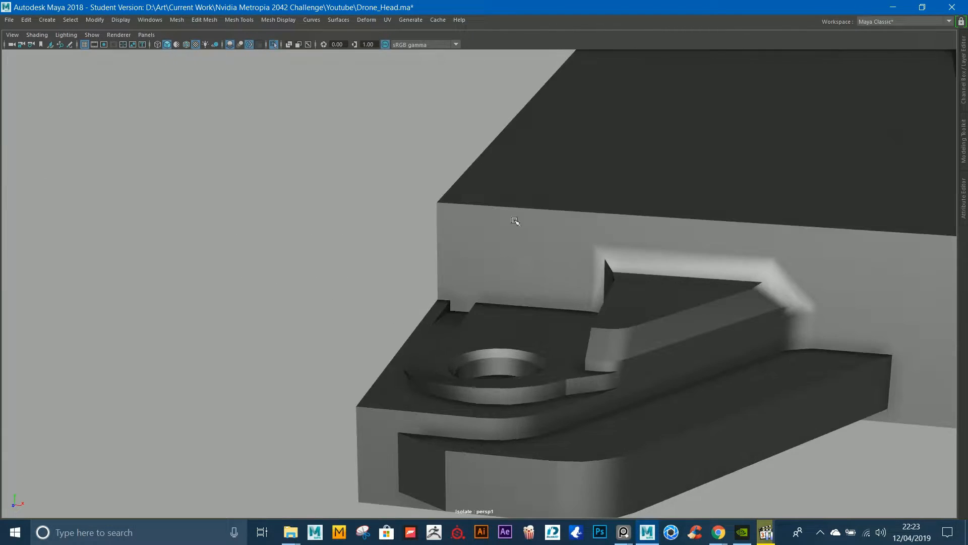
Step: End the isolation of battery_03 so that all battery versions are shown
right_click_drag(752, 292, 762, 263)
middle_click_drag(767, 262, 657, 239, "alt")
scroll(657, 238, "up", 3)
right_click_drag(450, 205, 282, 230, "alt")
middle_click_drag(368, 234, 837, 237, "alt")
right_click_drag(837, 237, 149, 236, "alt")
middle_click_drag(317, 237, 631, 242, "alt")
right_click_drag(631, 242, 348, 217, "alt")
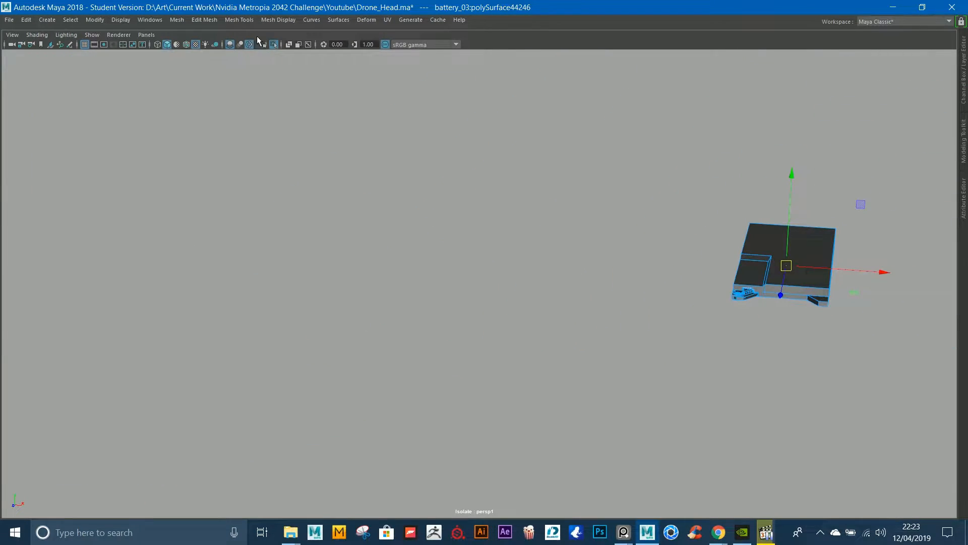
left_click(274, 44)
Step: Select and frame a battery version in the row and examine its bracket end
left_click_drag(548, 252, 565, 313, "alt")
left_click(562, 278)
key("f")
middle_click_drag(565, 312, 580, 242, "alt")
right_click_drag(580, 242, 640, 308, "alt")
left_click_drag(641, 307, 619, 272, "alt")
middle_click_drag(618, 273, 170, 186, "alt")
Step: Select the battery_02 version and frame a vertex where the bracket's triangular rib meets the end wall
middle_click_drag(731, 234, 570, 255, "alt")
right_click_drag(570, 256, 675, 333, "alt")
right_click_drag(527, 203, 282, 188, "alt")
middle_click_drag(535, 207, 613, 208, "alt")
left_click(627, 210)
right_click_drag(627, 210, 746, 232, "alt")
key("F9")
left_click(661, 256)
key("f")
right_click_drag(661, 256, 605, 240, "alt")
middle_click_drag(657, 323, 621, 231, "alt")
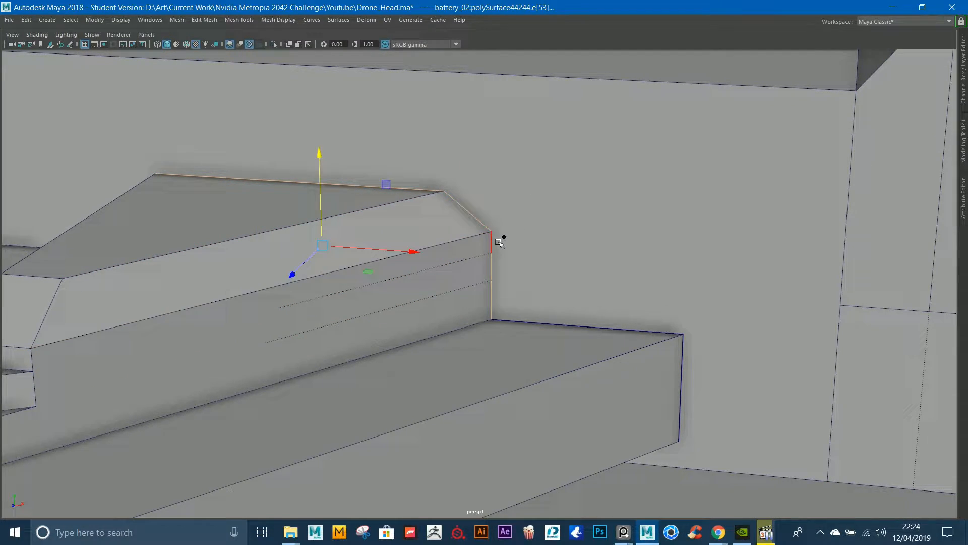
Step: Bevel the edges where the triangular rib meets the end wall, with a fraction of 1 and 3 segments
right_click_drag(549, 204, 577, 191, "shift")
middle_click_drag(577, 191, 606, 199, "alt")
left_click_drag(802, 314, 761, 276)
left_click_drag(809, 322, 755, 312)
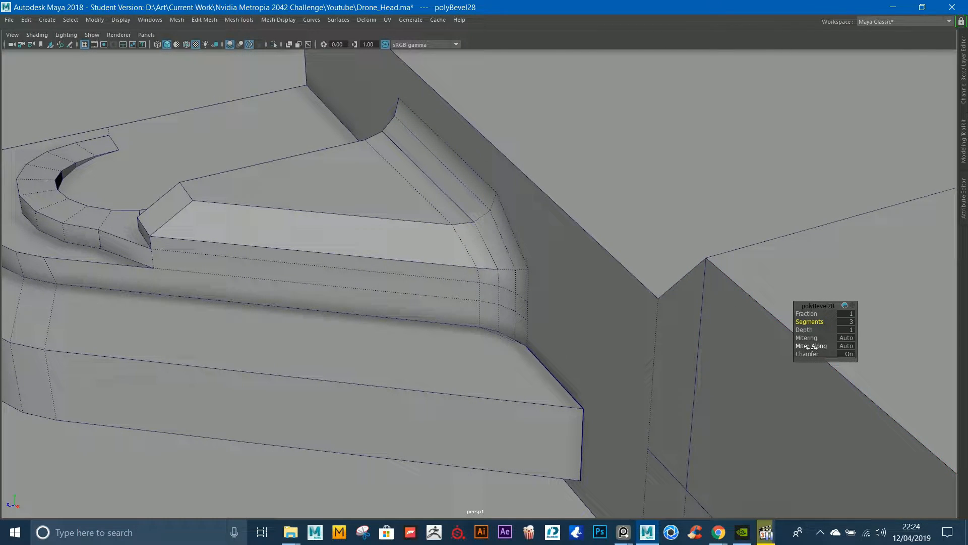
Step: Try other depth values for the rib bevel, set the depth back to 1 and view the junction
left_click_drag(805, 330, 811, 282)
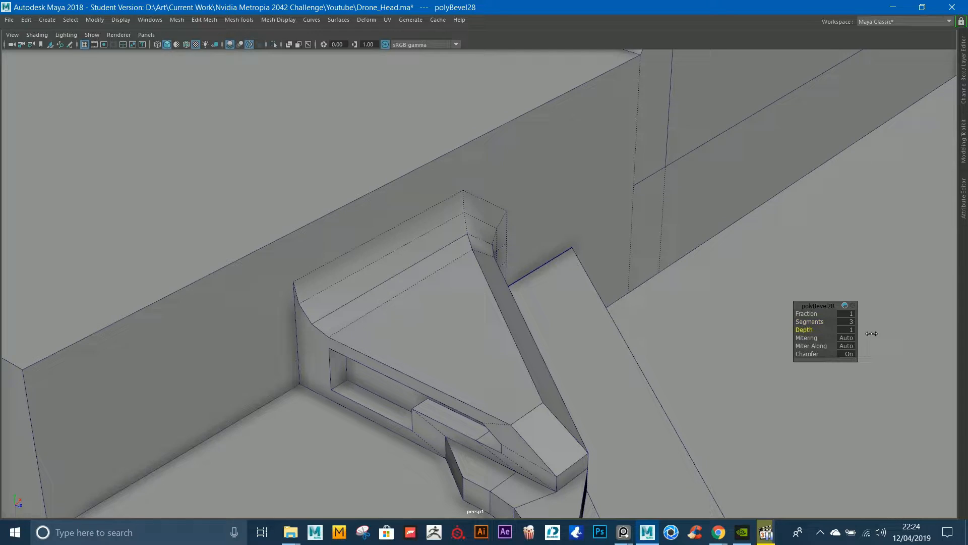
left_click_drag(819, 331, 727, 324)
left_click_drag(664, 288, 550, 243, "alt")
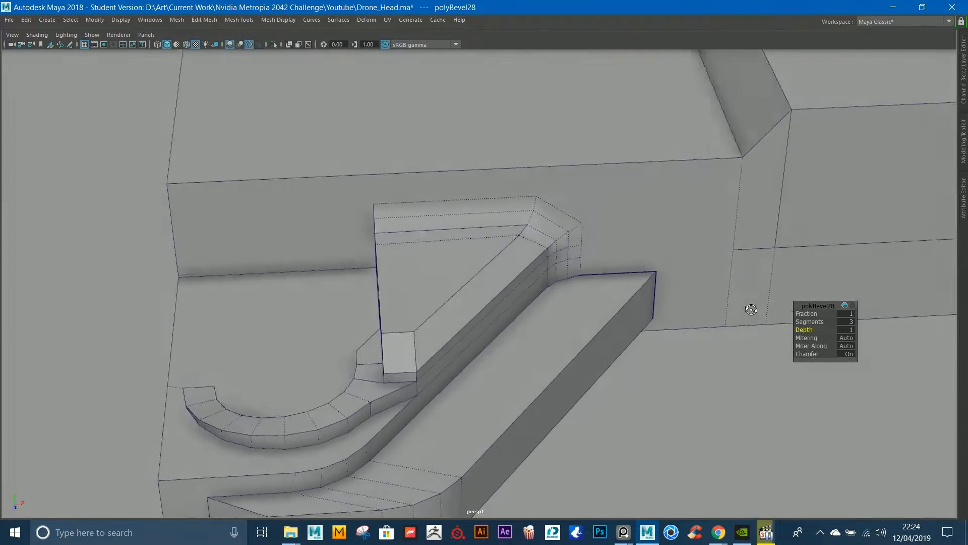
left_click_drag(750, 307, 796, 79, "alt")
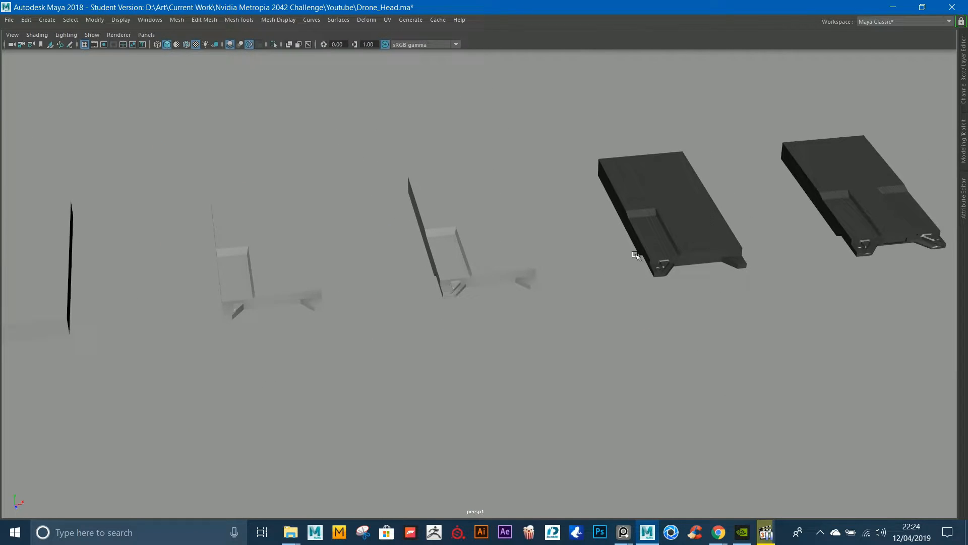
Step: Frame battery_03, select its end wall face and examine the rounded junction between the wall and the triangular rib
left_click(639, 251)
key("f")
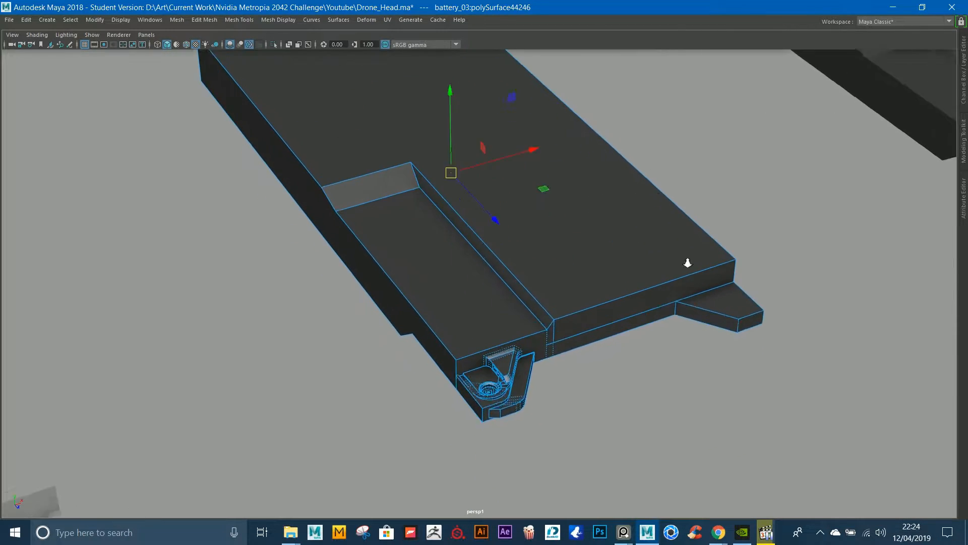
right_click_drag(688, 263, 727, 353, "alt")
middle_click_drag(734, 379, 713, 286, "alt")
right_click_drag(713, 286, 896, 505, "alt")
middle_click_drag(538, 353, 568, 207, "alt")
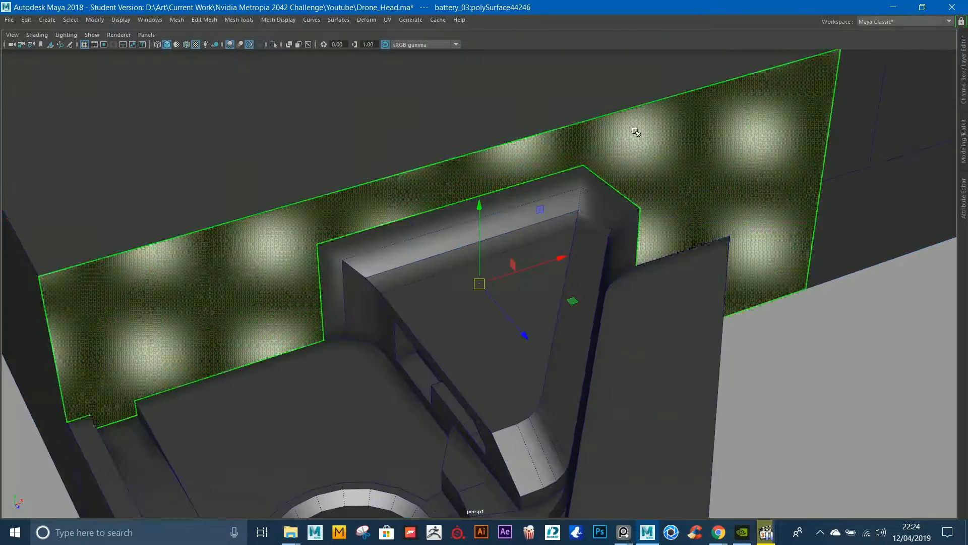
left_click_drag(633, 130, 635, 286, "alt")
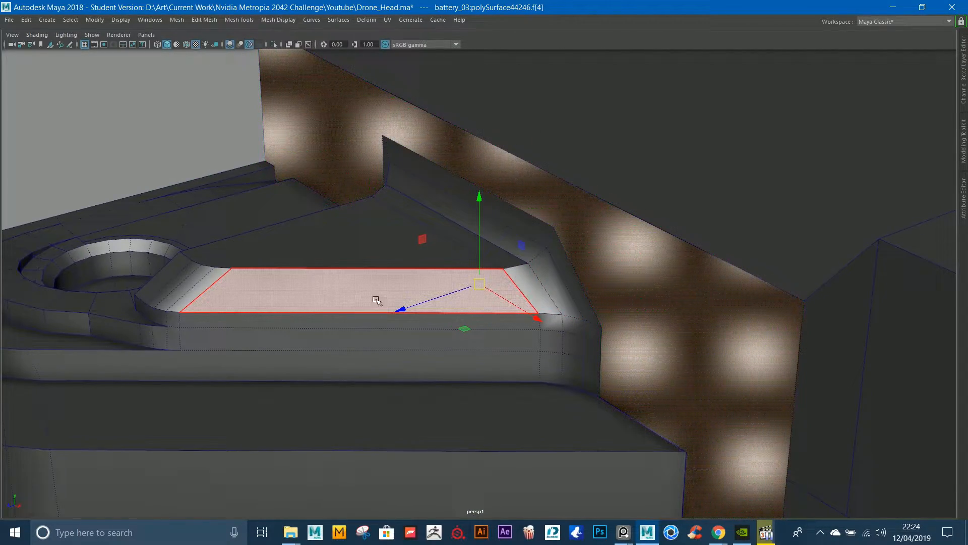
left_click_drag(162, 263, 600, 301, "alt")
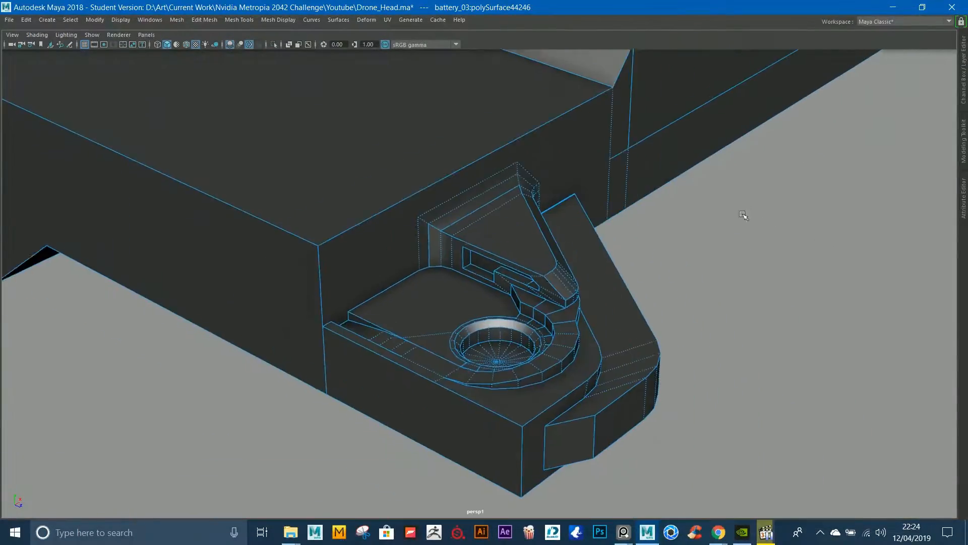
Step: Select the back face of the recess in the triangular rib's side and view it within the bracket
scroll(756, 211, "up", 3)
scroll(534, 212, "up", 5)
key("F11")
left_click(509, 181)
scroll(571, 190, "down", 4)
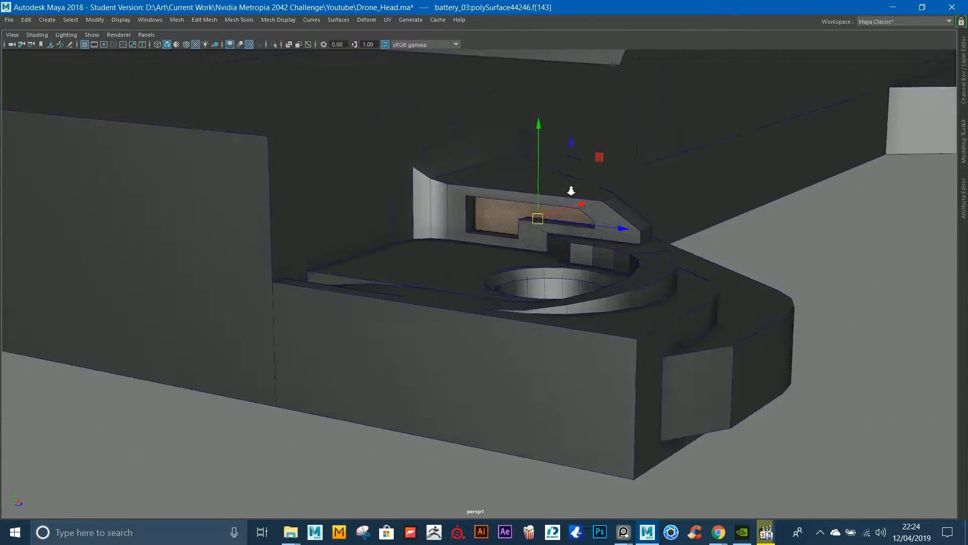
Step: Return to object selection, deselect the battery and move the review along to the more detailed versions
key("F8")
left_click_drag(796, 195, 727, 268, "alt")
left_click(671, 254)
scroll(649, 248, "down", 5)
left_click_drag(650, 249, 453, 196, "alt")
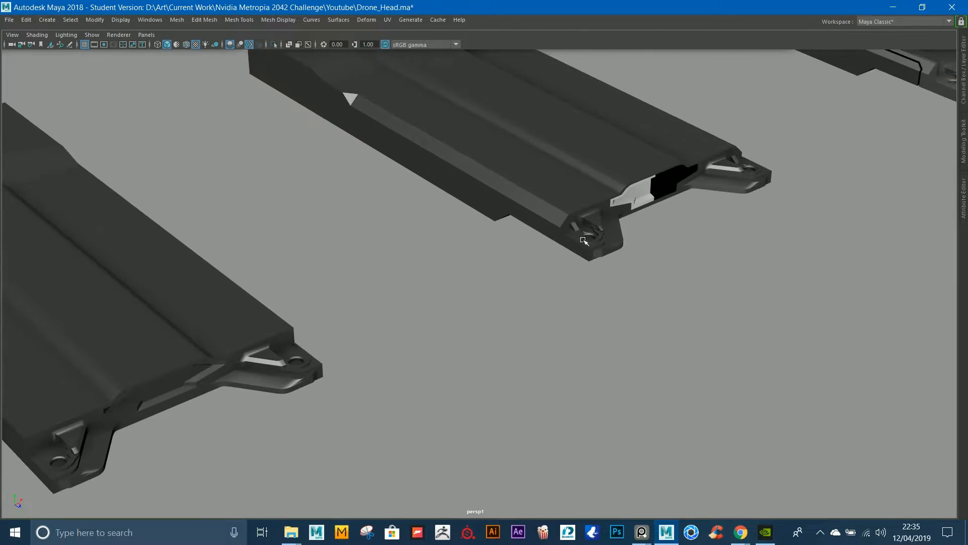
Step: Select and frame the light insert in the battery's end opening and examine how it sits there
left_click(404, 100)
left_click_drag(403, 101, 479, 225, "alt")
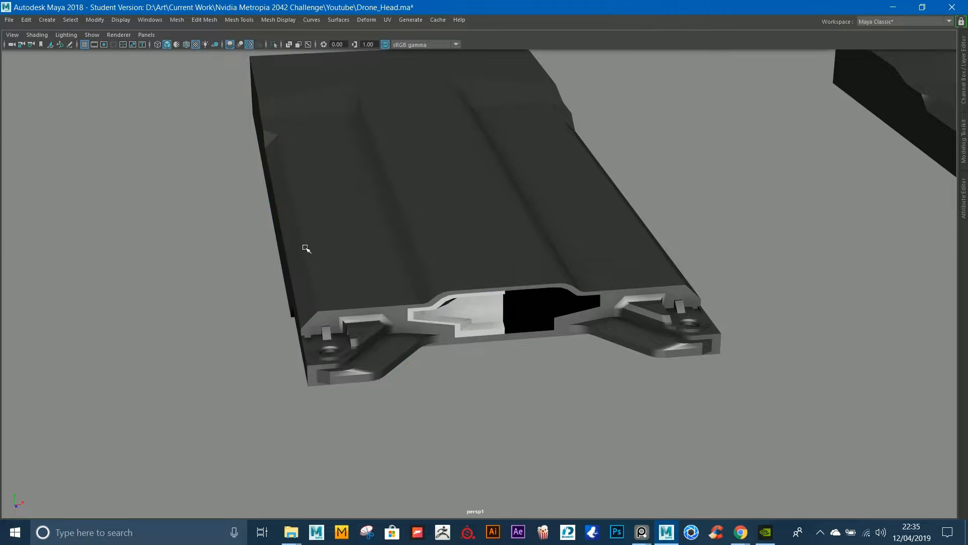
scroll(505, 305, "up", 4)
left_click(439, 328)
key("f")
left_click_drag(416, 333, 411, 260, "alt")
scroll(383, 310, "down", 7)
Step: Go back along the row of versions, then select and frame the battery_05 version
middle_click_drag(265, 240, 723, 274, "alt")
left_click(277, 239)
left_click_drag(283, 242, 474, 244, "alt")
scroll(434, 247, "down", 5)
middle_click_drag(273, 257, 519, 216, "alt")
left_click(217, 229)
key("f")
Step: Select the vertical edge on battery_05's end wall between the triangular rib and the central opening
left_click_drag(242, 290, 351, 136, "alt")
right_click_drag(524, 139, 573, 219, "alt")
left_click_drag(573, 218, 613, 228, "alt")
middle_click_drag(671, 253, 545, 265, "alt")
right_click_drag(545, 264, 658, 347, "alt")
right_click_drag(530, 227, 527, 200)
left_click(514, 207)
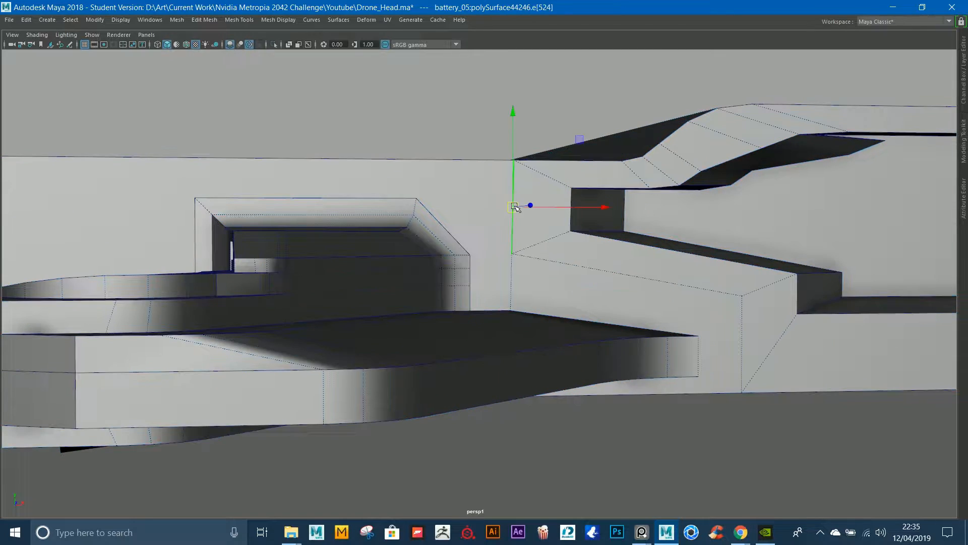
Step: Examine the edges along battery_05's top, then return to object selection and compare it with the neighbouring version
left_click_drag(709, 284, 661, 236, "alt")
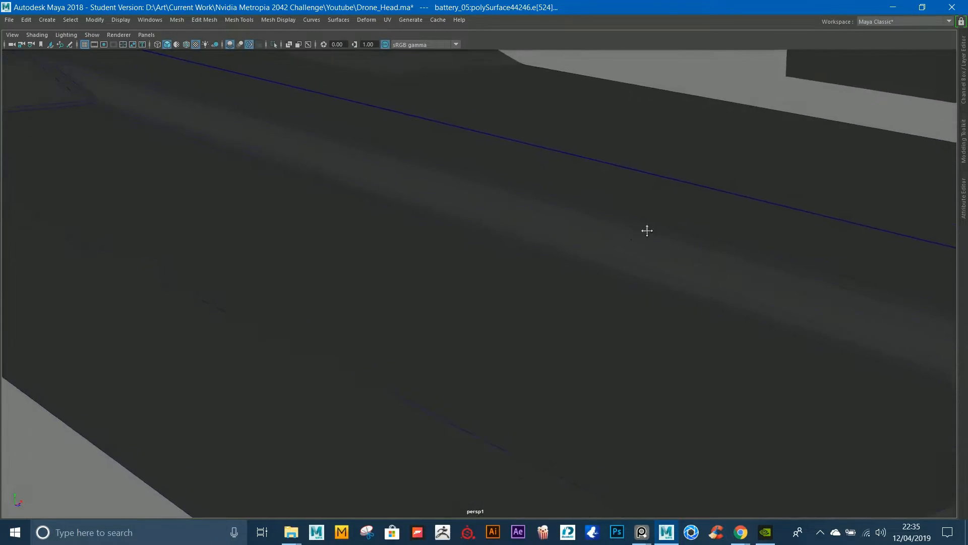
right_click_drag(661, 235, 452, 149, "alt")
middle_click_drag(452, 149, 301, 107, "alt")
right_click_drag(748, 210, 878, 181)
right_click_drag(862, 286, 703, 214, "alt")
middle_click_drag(703, 214, 600, 243, "alt")
right_click_drag(601, 242, 505, 206, "alt")
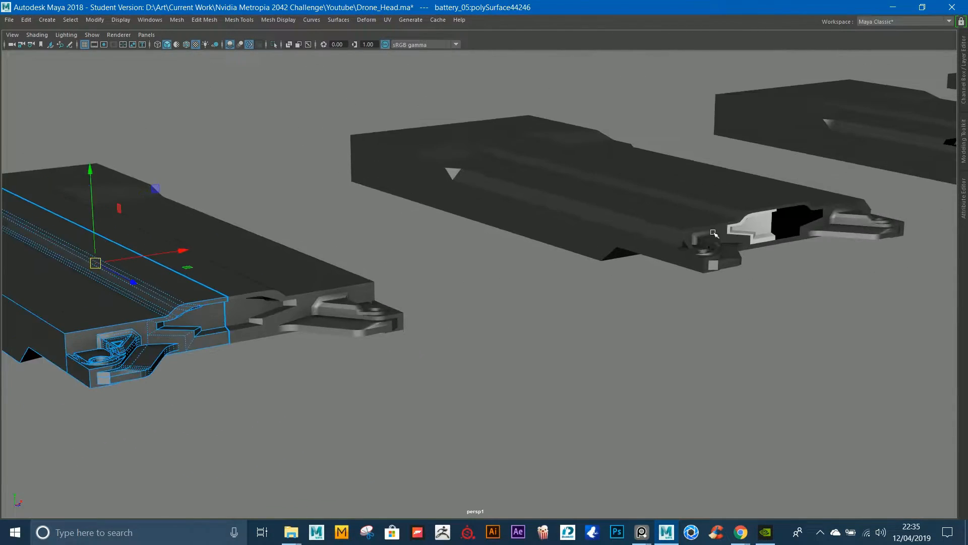
Step: Select and frame the light insert in battery_06's end opening
left_click(736, 229)
key("f")
left_click_drag(735, 229, 707, 302, "alt")
right_click_drag(706, 303, 355, 280, "alt")
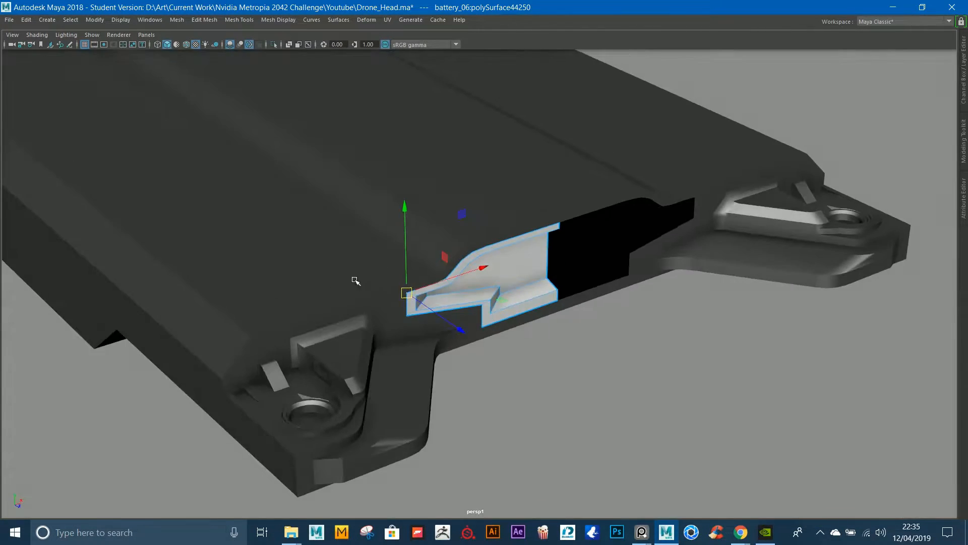
Step: Undo the insert's last change and examine how its profile fits the end opening beside the bracket
left_click_drag(536, 350, 488, 314, "alt")
key("ctrl+z")
middle_click_drag(451, 217, 537, 182, "alt")
right_click_drag(537, 182, 560, 266, "alt")
left_click_drag(560, 266, 447, 221, "alt")
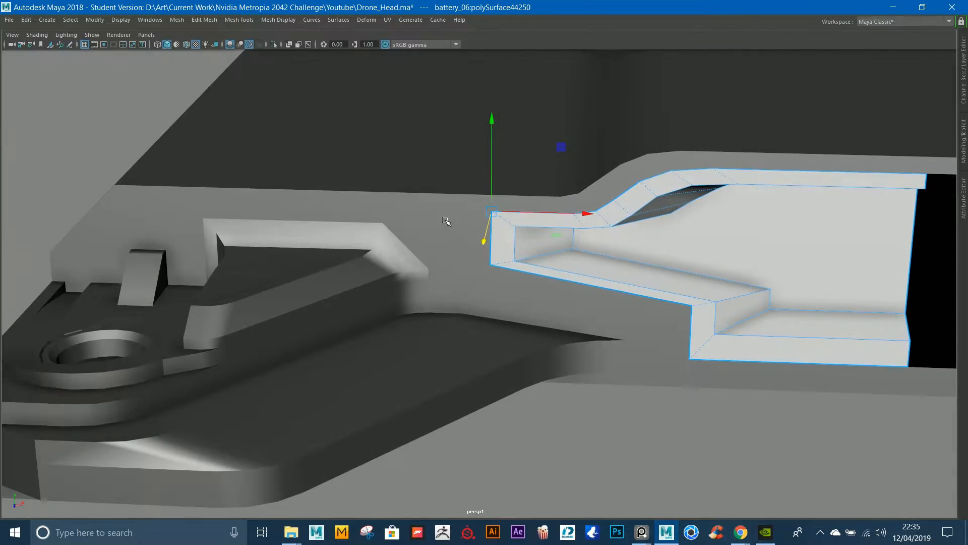
Step: Move the crosswise edge on battery_06's underside lengthwise away from the angled step, then return to object selection
left_click(397, 191)
left_click_drag(397, 191, 443, 195, "alt")
right_click_drag(443, 196, 369, 151, "alt")
left_click_drag(370, 151, 454, 122, "alt")
middle_click_drag(167, 311, 446, 298, "alt")
left_click_drag(447, 298, 428, 279, "alt")
right_click_drag(458, 348, 464, 249)
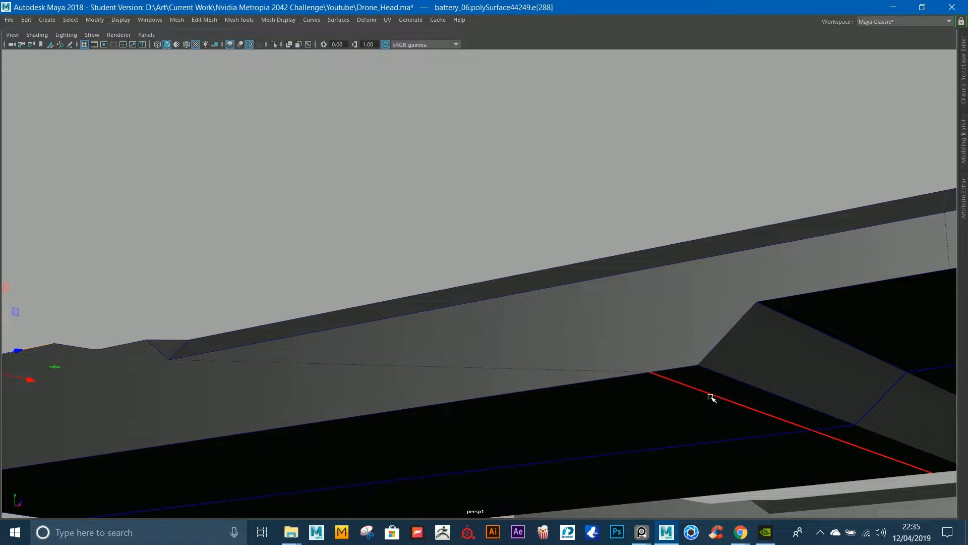
left_click(712, 398)
left_click_drag(712, 398, 658, 361, "alt")
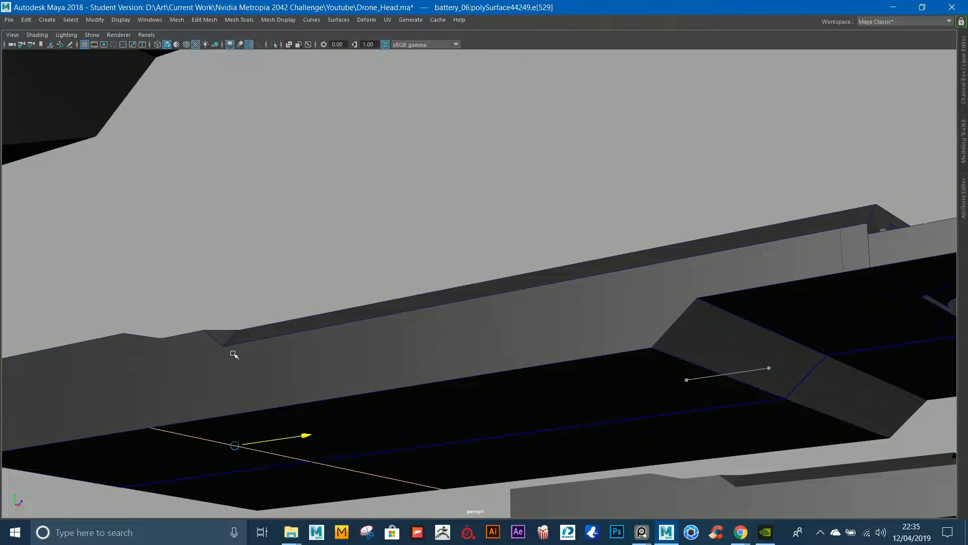
left_click_drag(230, 351, 231, 350)
left_click_drag(231, 350, 309, 341, "alt")
right_click_drag(605, 233, 709, 165)
Step: Examine where the top surface meets the end opening's rim and look through the mesh editing commands for a suitable cutting tool
left_click_drag(709, 165, 384, 197, "alt")
middle_click_drag(383, 197, 506, 189, "alt")
left_click_drag(506, 189, 496, 223, "alt")
right_click_drag(496, 223, 549, 253, "alt")
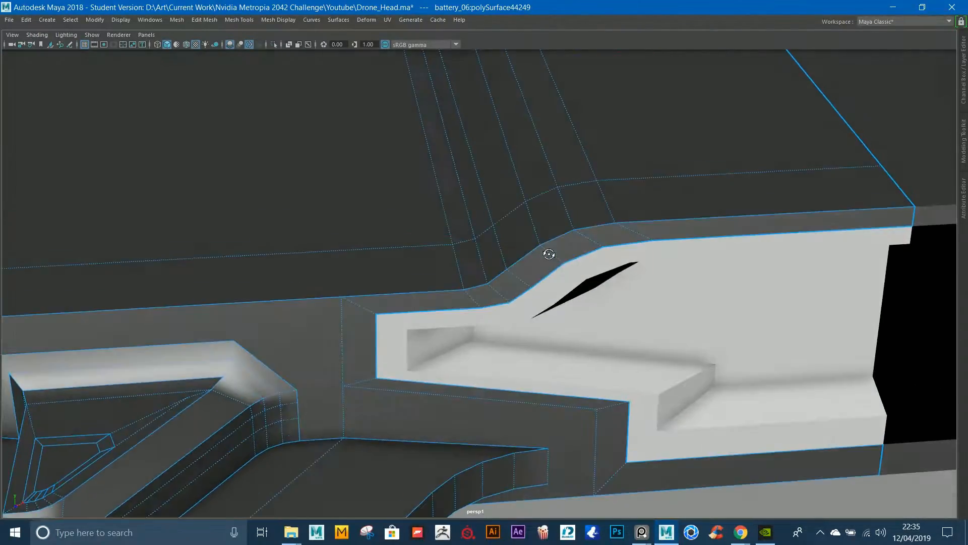
left_click_drag(548, 254, 520, 225, "alt")
left_click_drag(435, 204, 454, 218, "alt")
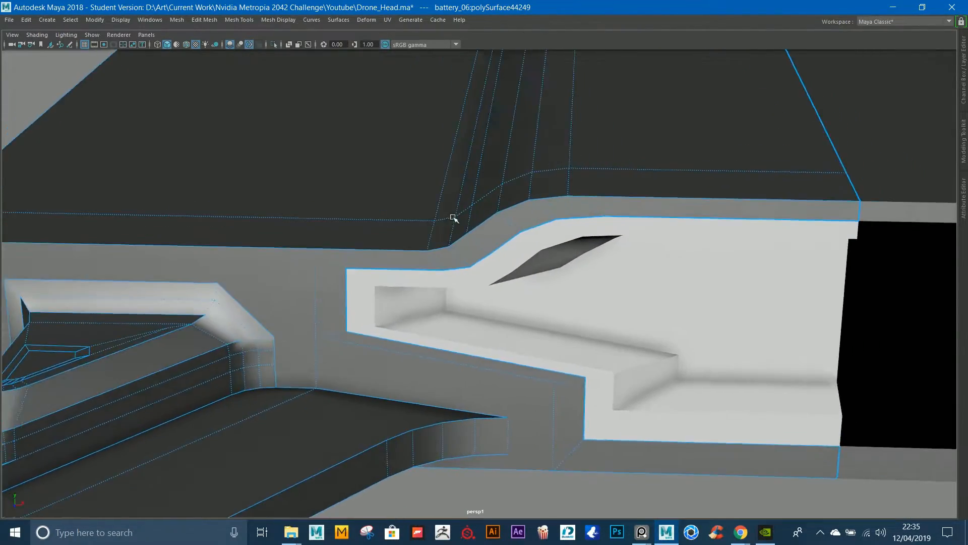
right_click_drag(454, 218, 501, 246, "alt")
left_click_drag(501, 247, 510, 240, "alt")
right_click_drag(385, 243, 497, 284, "shift")
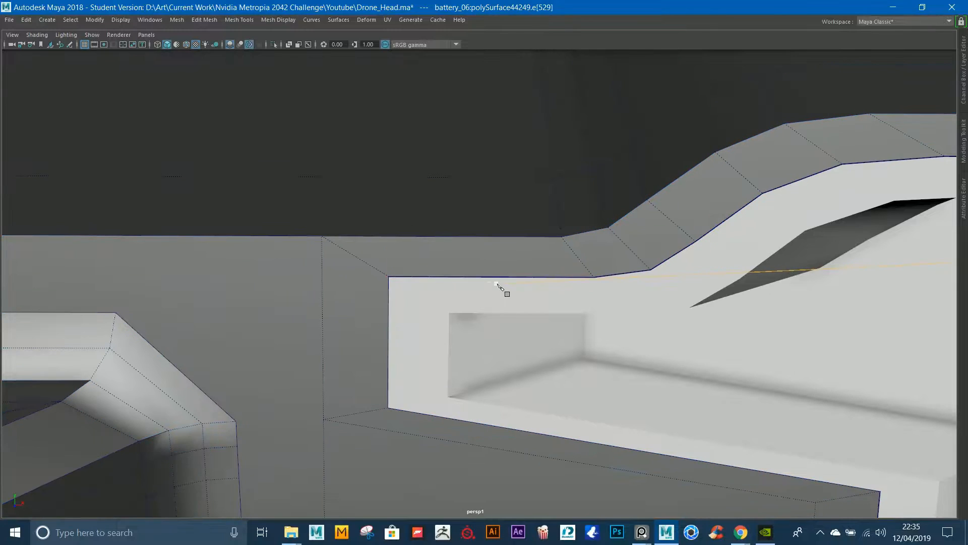
right_click_drag(412, 184, 333, 147, "alt")
middle_click_drag(408, 174, 422, 193, "alt")
right_click_drag(437, 216, 386, 219, "shift")
left_click(177, 20)
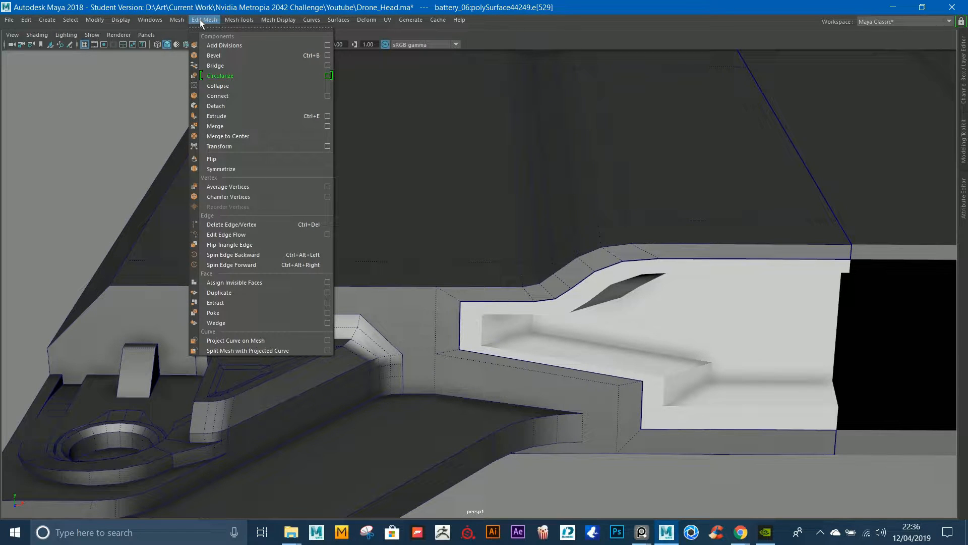
mouse_move(241, 20)
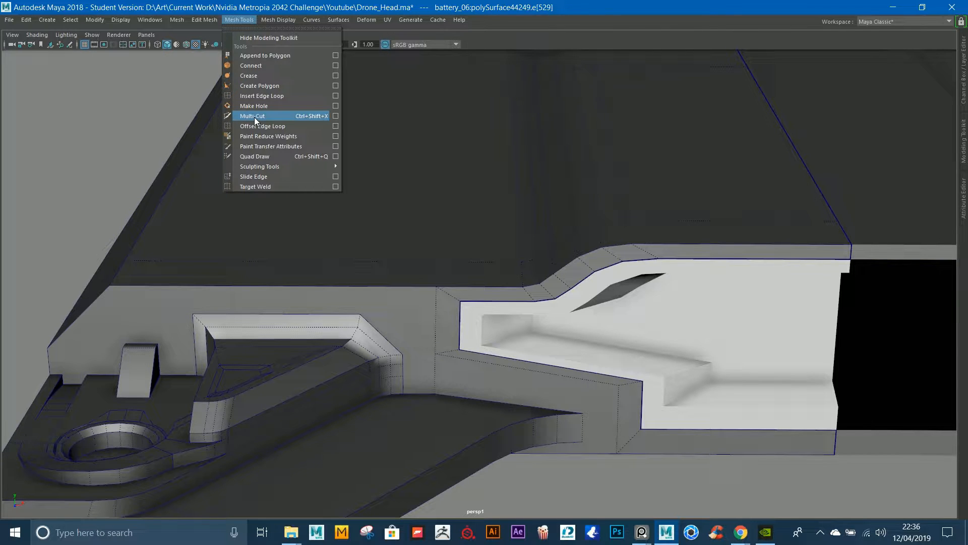
left_click(476, 221)
scroll(476, 221, "up", 2)
right_click_drag(476, 221, 417, 221, "shift")
middle_click_drag(544, 280, 486, 211, "alt")
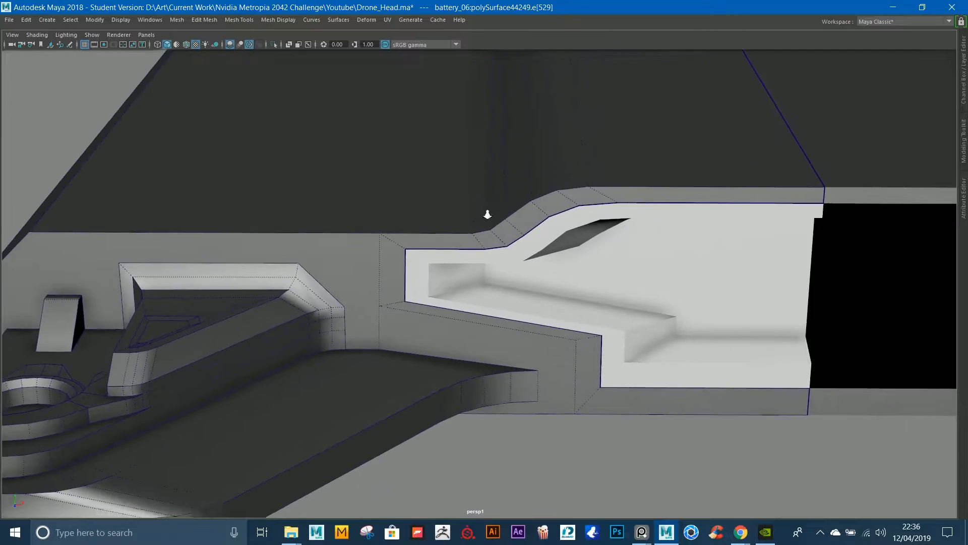
scroll(469, 216, "up", 3)
Step: Isolate the battery_06 body so that the light insert in its end opening is hidden
key("F8")
left_click_drag(471, 162, 598, 312, "alt")
right_click_drag(586, 277, 461, 286, "alt")
left_click_drag(461, 335, 529, 240, "alt")
right_click_drag(532, 293, 598, 373, "alt")
left_click_drag(597, 373, 453, 233, "alt")
right_click_drag(453, 225, 484, 247, "shift")
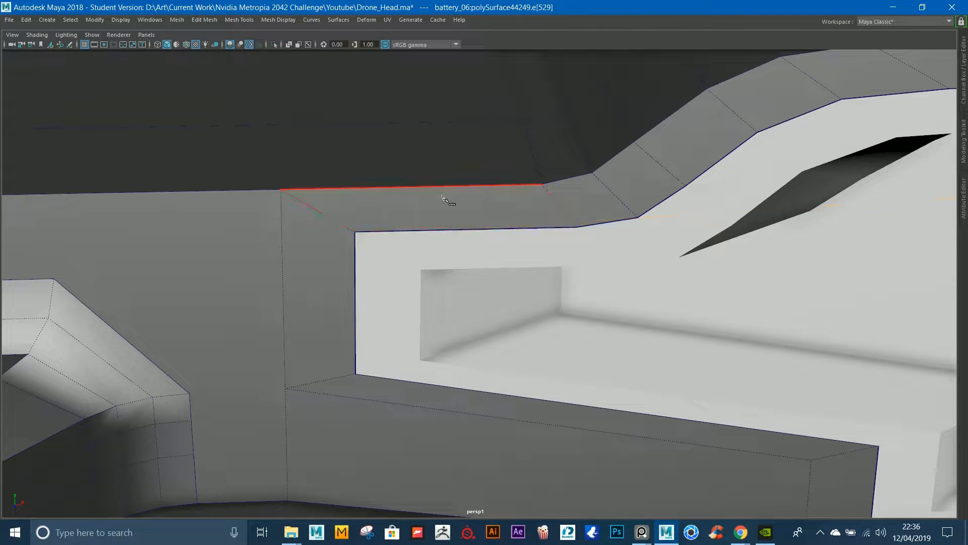
key("F8")
left_click(272, 44)
Step: Cut from the end opening's upper rim lengthwise across the top face, turning at a right angle to the long side edge
right_click_drag(441, 182, 359, 185)
left_click(456, 229)
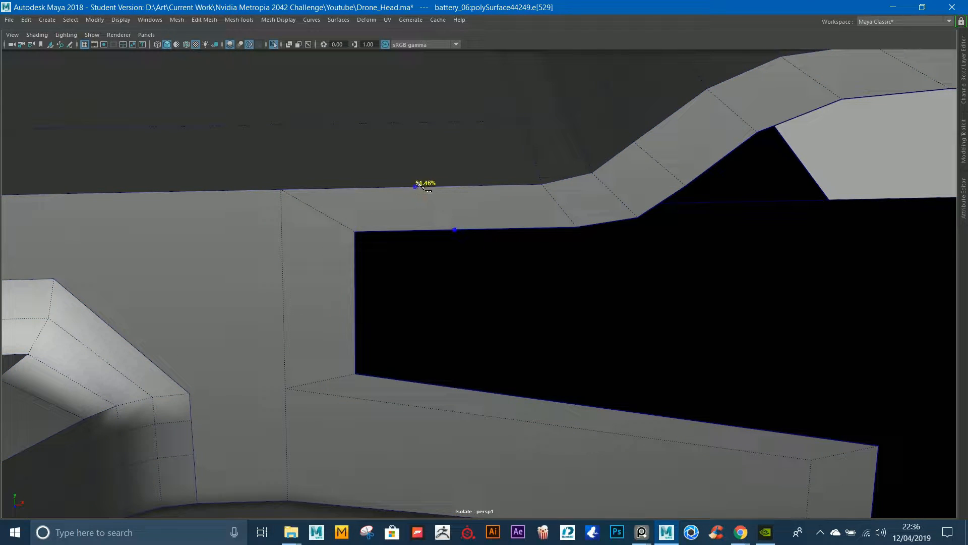
scroll(401, 187, "down", 6)
left_click_drag(404, 183, 472, 236, "alt")
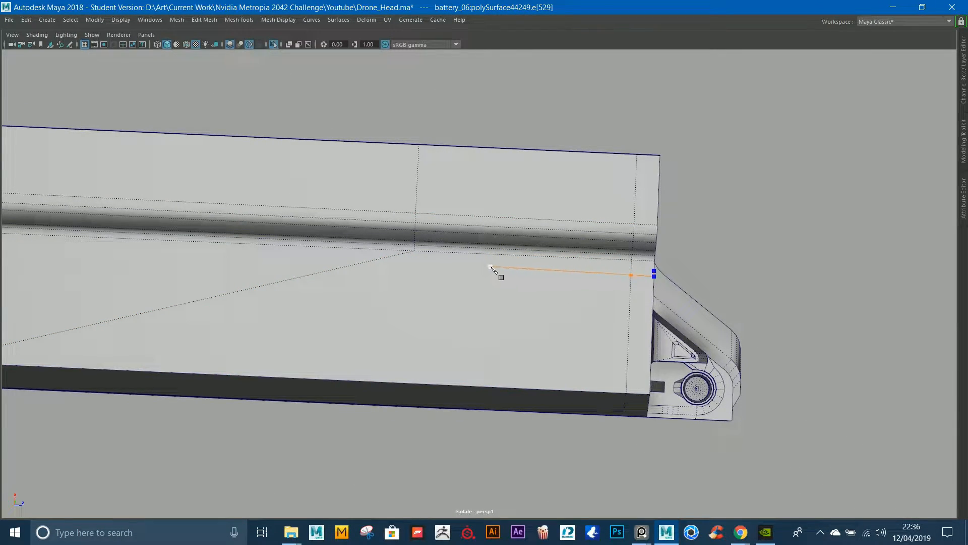
left_click_drag(492, 270, 429, 328, "alt")
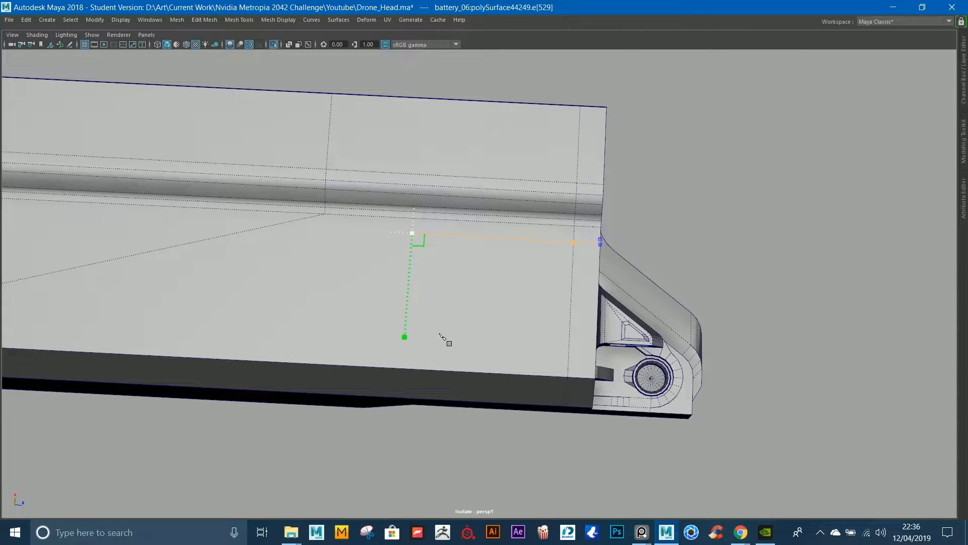
right_click(421, 370)
left_click_drag(499, 221, 416, 244, "alt")
key("w")
left_click_drag(486, 241, 459, 244, "alt")
left_click(525, 209)
left_click(499, 367, "shift")
left_click(497, 382, "shift")
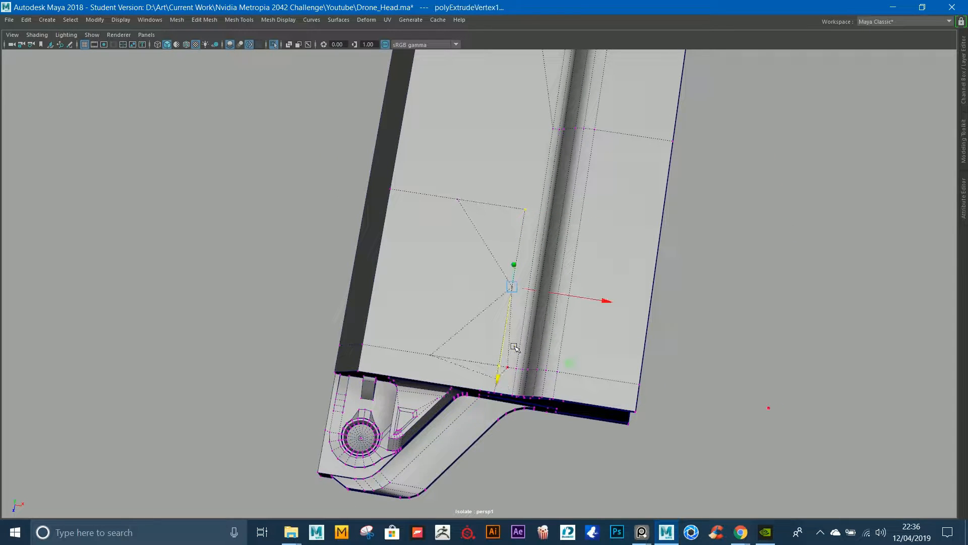
key("ctrl+z")
Step: Shift the new cut's inner corner vertex sideways, then scale it into line with the cut vertex near the end
left_click_drag(515, 347, 524, 272, "alt")
right_click_drag(525, 273, 536, 304, "alt")
left_click(528, 312, "shift")
left_click_drag(571, 268, 541, 313, "alt")
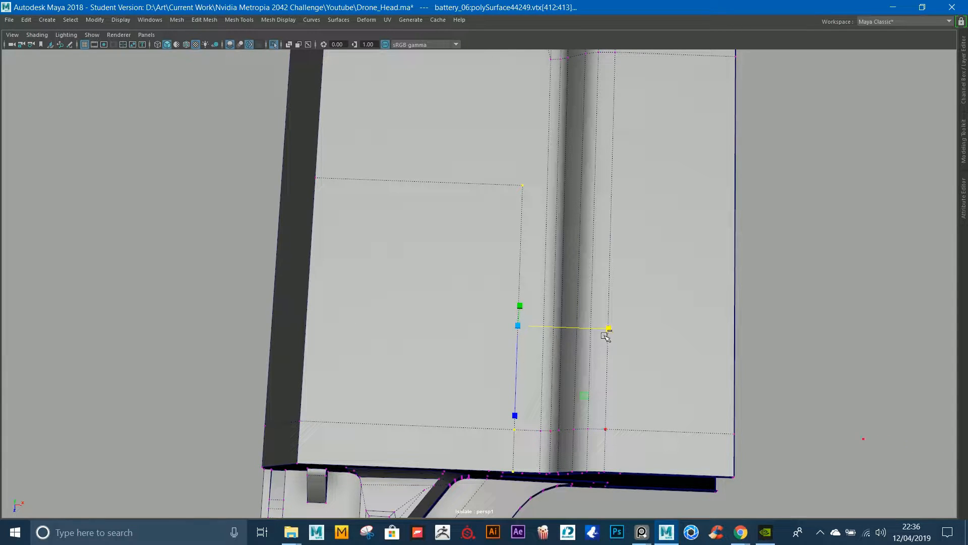
left_click(537, 248)
left_click_drag(600, 192, 471, 188)
left_click(526, 398)
left_click(392, 181, "shift")
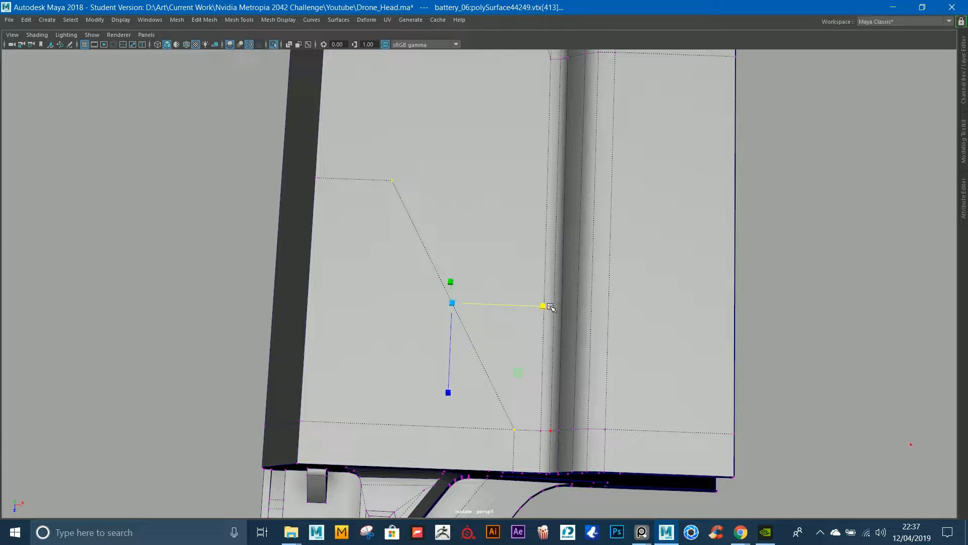
left_click_drag(545, 305, 339, 294)
left_click_drag(462, 310, 528, 290, "alt")
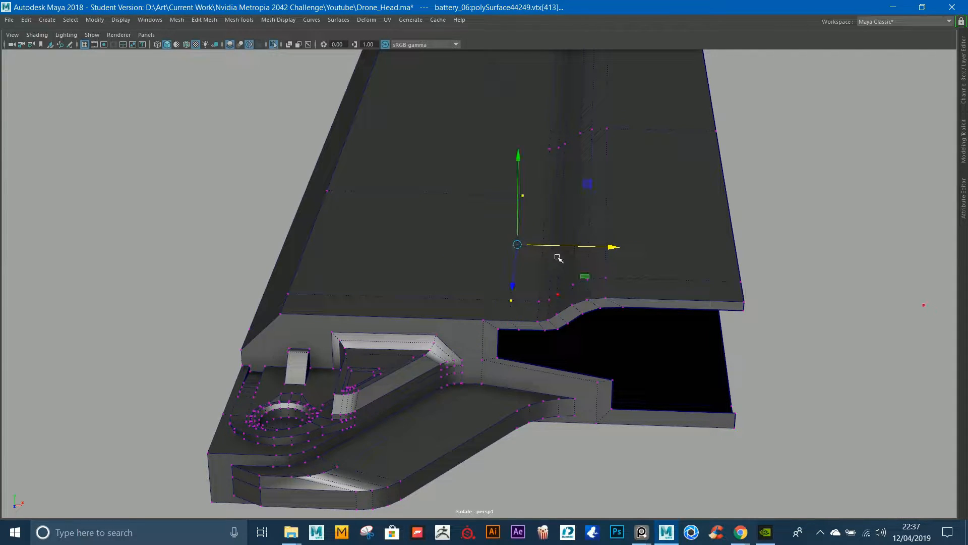
Step: Move the two aligned cut vertices across the top face into line with the cut point on the opening's rim
left_click_drag(530, 242, 498, 243)
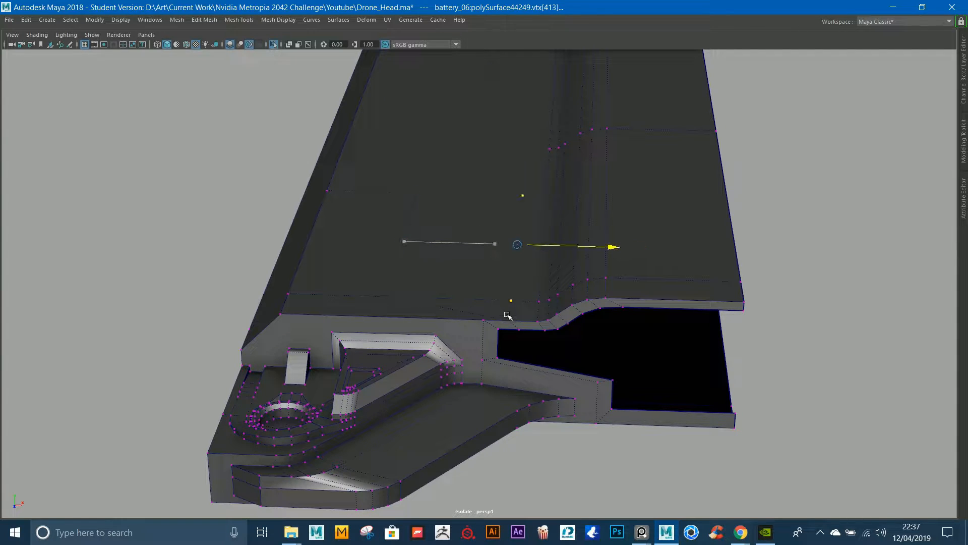
left_click_drag(506, 299, 549, 286, "alt")
middle_click_drag(549, 286, 486, 252, "alt")
right_click_drag(487, 252, 526, 174, "alt")
left_click_drag(527, 154, 420, 249, "alt")
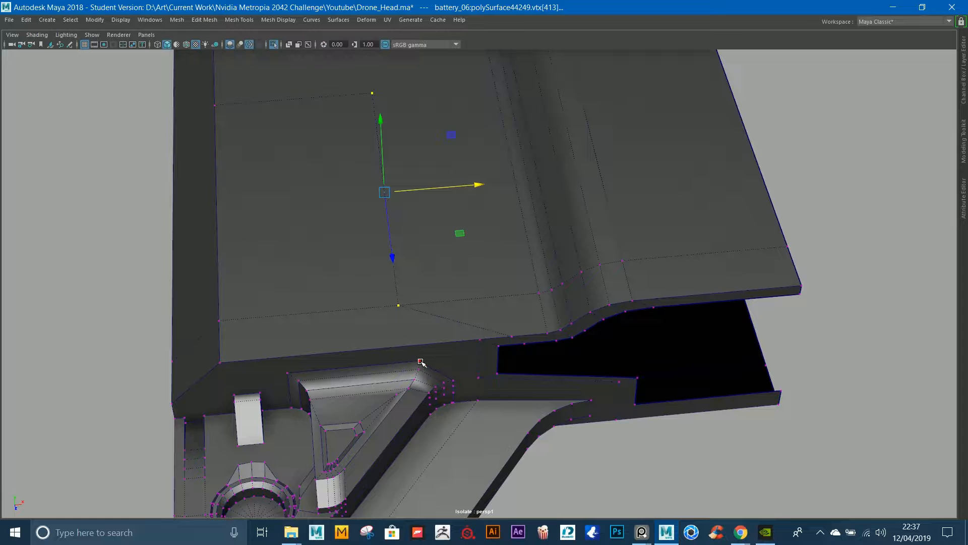
left_click_drag(479, 187, 493, 186)
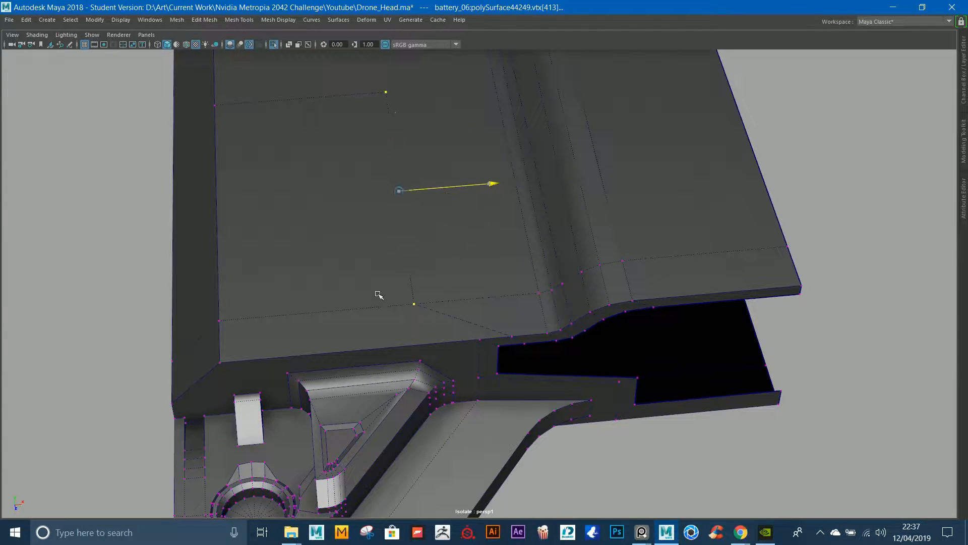
left_click_drag(407, 295, 400, 267, "alt")
left_click_drag(374, 186, 468, 306)
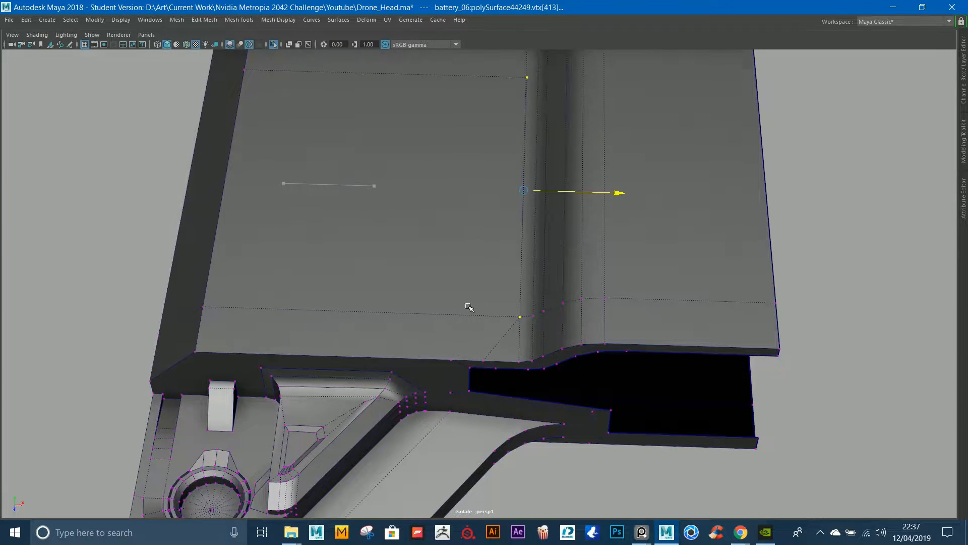
left_click_drag(480, 343, 486, 246, "alt")
right_click_drag(485, 246, 603, 337, "alt")
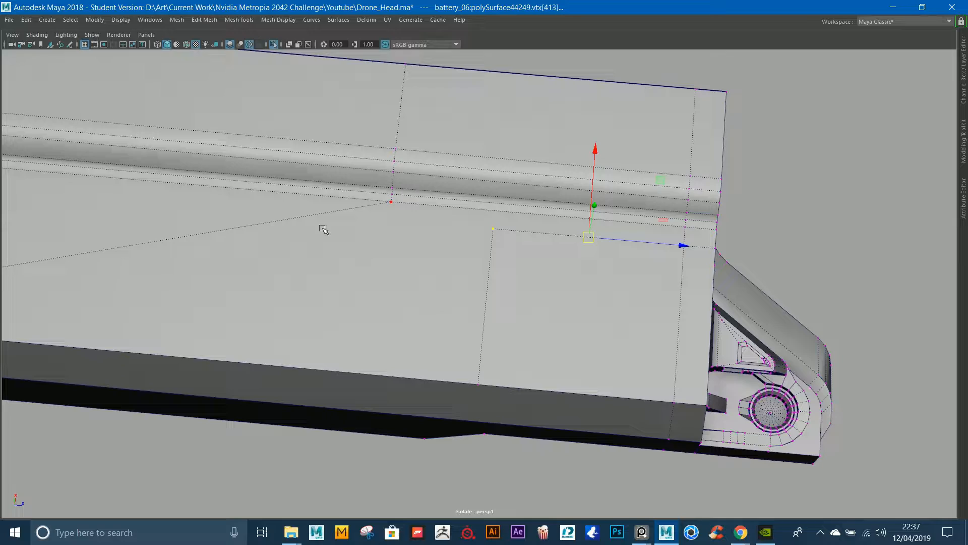
Step: Move the cut's side-edge vertex lengthwise away from the bracket to make the crosswise cut diagonal
left_click(481, 385)
left_click_drag(491, 388, 495, 335, "alt")
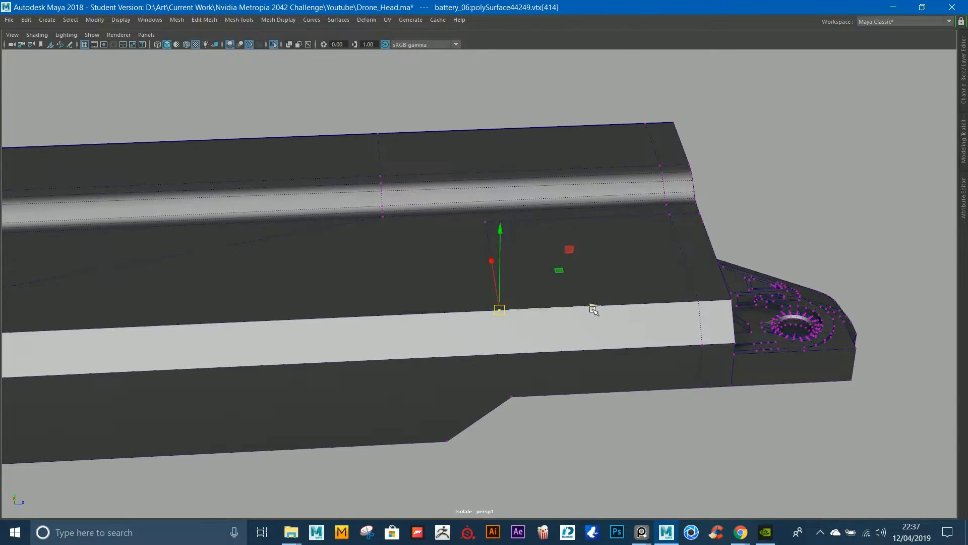
left_click_drag(589, 308, 417, 342)
middle_click_drag(417, 341, 494, 318, "alt")
left_click_drag(498, 362, 476, 308)
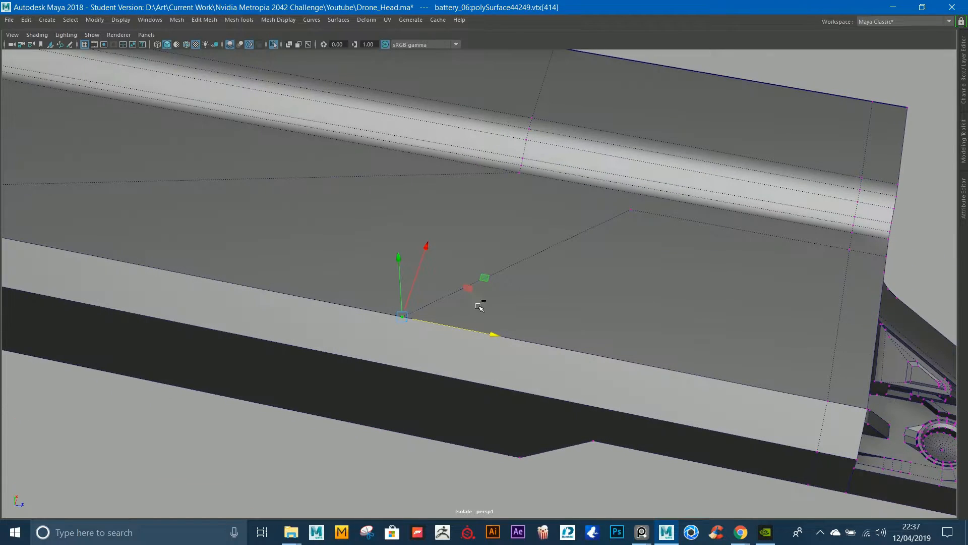
Step: Return to object selection and set the body's polygon display to standard edges
right_click_drag(522, 287, 735, 159)
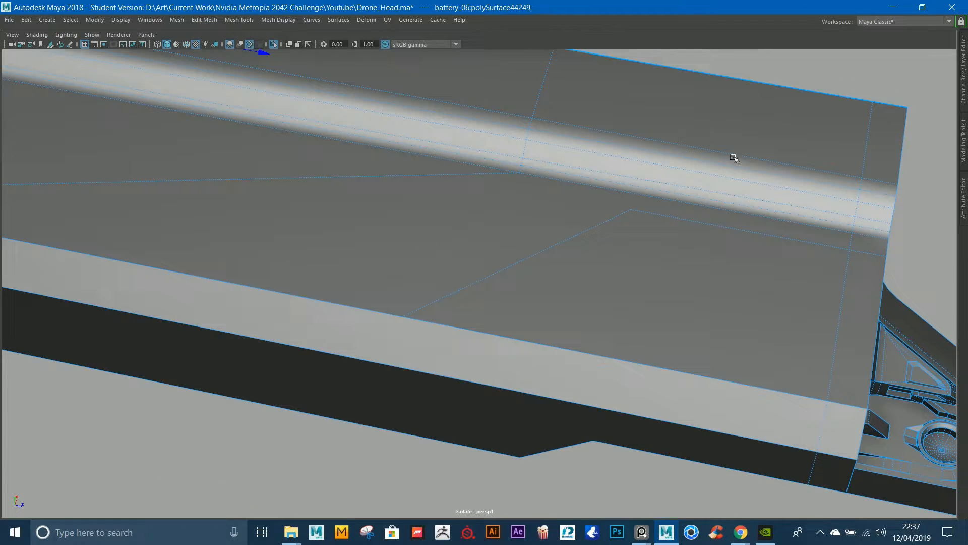
left_click(119, 20)
mouse_move(157, 148)
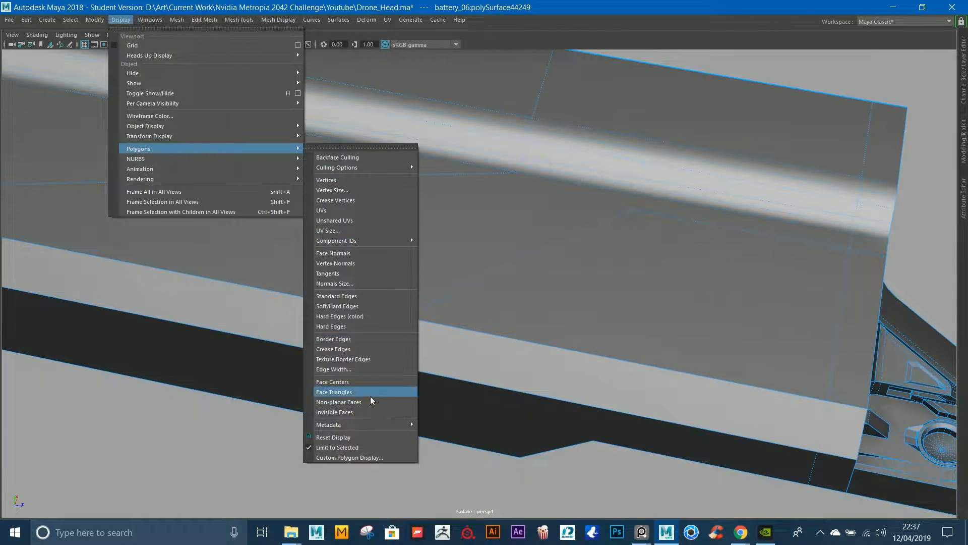
left_click(351, 297)
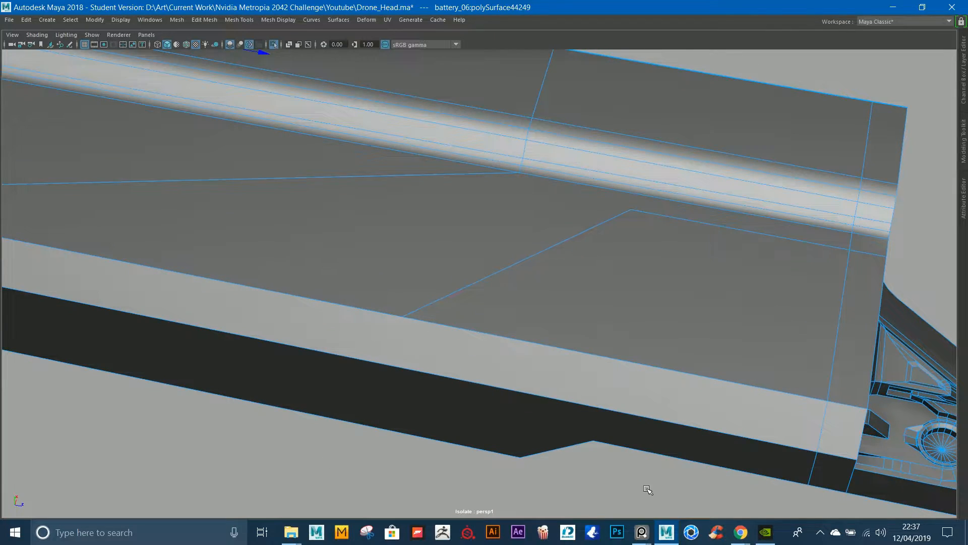
left_click(648, 489)
Step: Use Multi-Cut to extend the diagonal cut from its side-edge vertex over the bevel and down the side wall to the underside
right_click_drag(648, 490, 450, 361, "alt")
left_click(545, 258)
mouse_move(545, 258)
left_mouse_down("alt")
mouse_move(551, 281)
mouse_move(542, 262)
left_mouse_up("alt")
right_click_drag(543, 262, 570, 292, "alt")
left_click_drag(571, 292, 489, 243, "alt")
right_click_drag(489, 242, 515, 279, "alt")
key("ctrl+shift+x")
left_click_drag(515, 279, 444, 295, "alt")
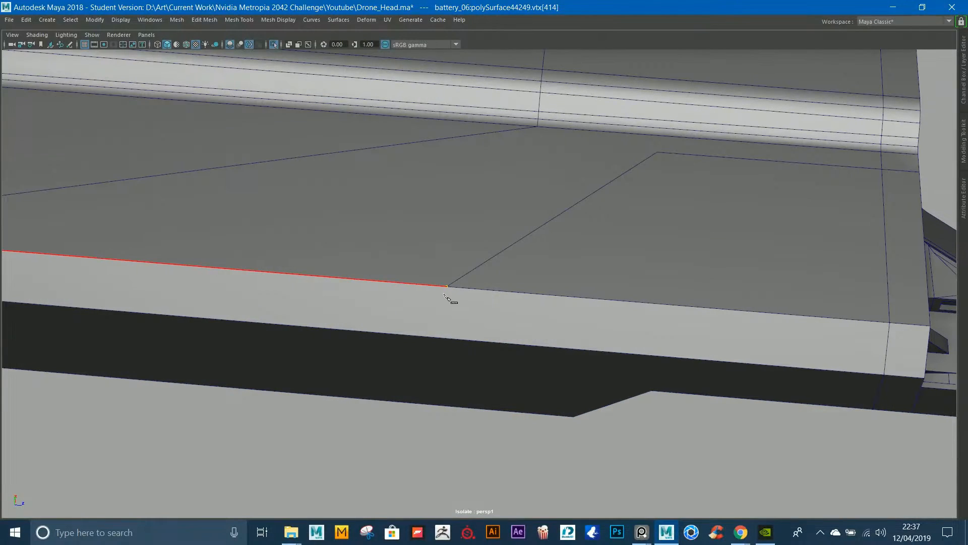
left_click(444, 340)
left_click_drag(479, 318, 459, 239, "alt")
right_click_drag(458, 239, 468, 245, "alt")
left_click(419, 309)
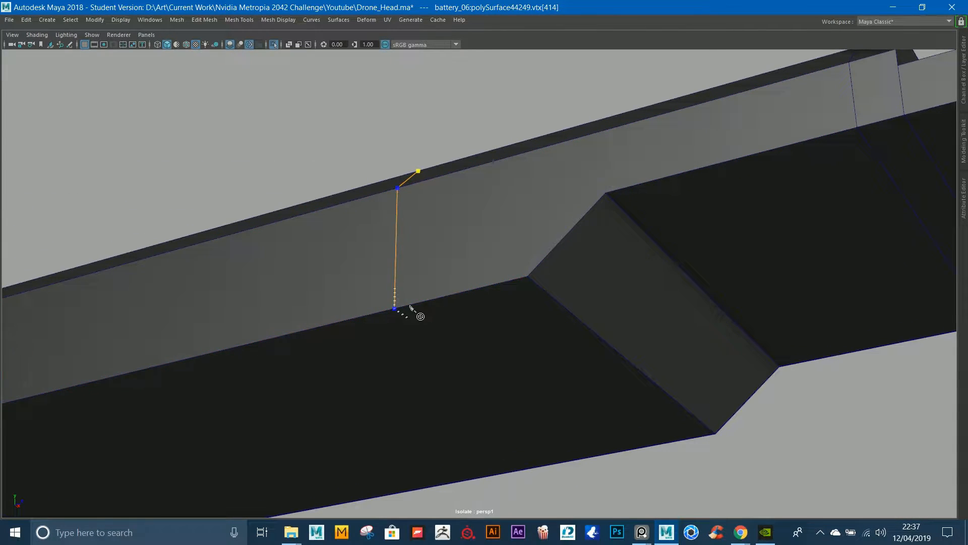
right_click(598, 452)
Step: Select the faces of the bracketed end section bounded by the new cuts, including the faces around the end opening
scroll(690, 278, "down", 3)
left_click_drag(690, 278, 530, 341, "alt")
left_click_drag(524, 233, 966, 454)
left_click_drag(966, 454, 642, 194, "alt")
right_click_drag(641, 194, 505, 247, "alt")
left_click(483, 343, "shift")
left_click(533, 262, "shift")
left_click(643, 415, "shift")
right_click_drag(732, 416, 699, 389, "alt")
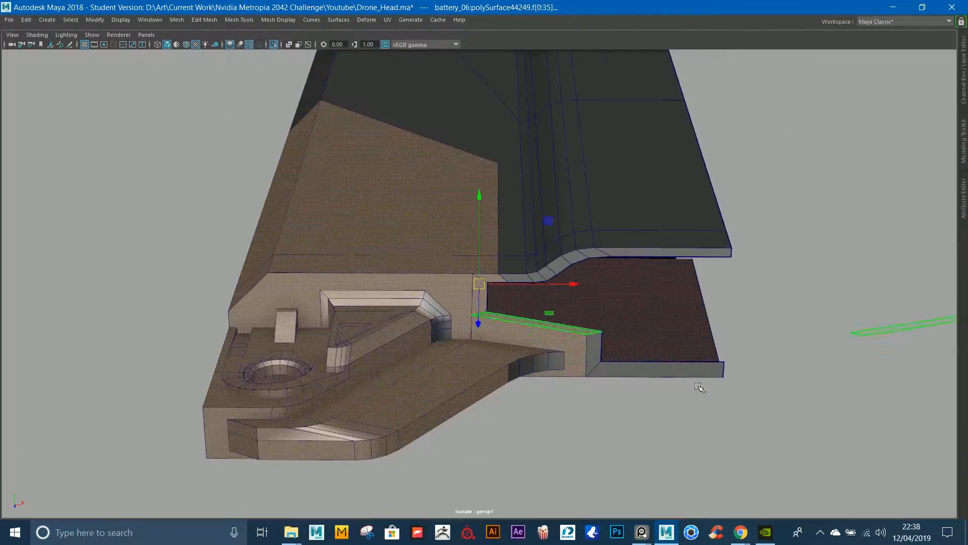
left_click_drag(698, 389, 659, 351, "alt")
right_click_drag(659, 351, 686, 415, "alt")
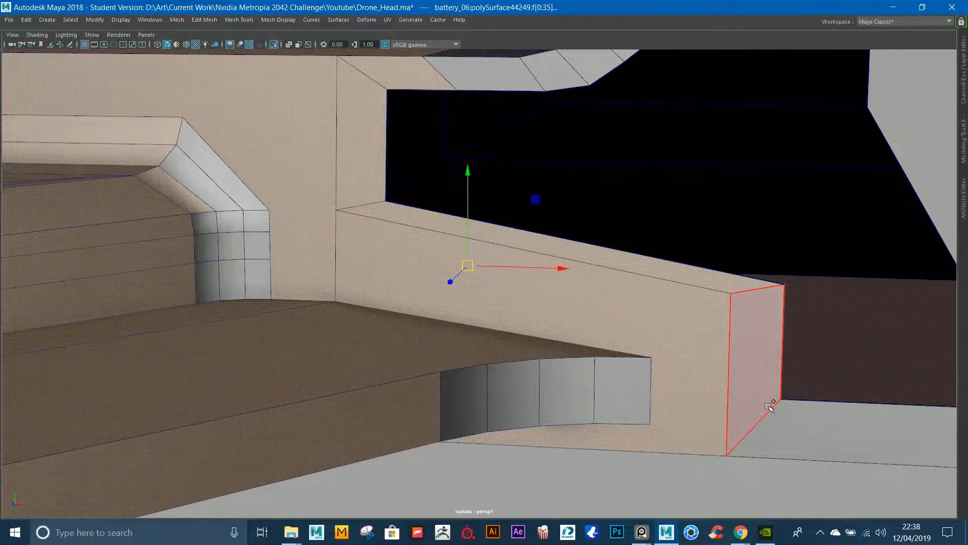
Step: Add the bracket's curved fillet faces and the triangular rib's rounded corner faces to the end-section selection
double_click(451, 403, "shift")
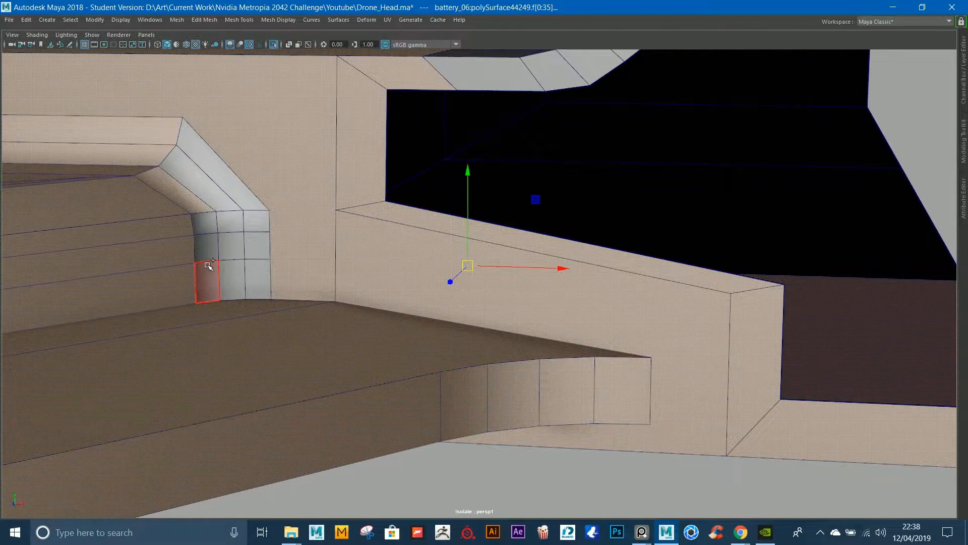
left_click(209, 268, "shift")
double_click(259, 274, "shift")
left_click(259, 249, "shift")
left_click(199, 247, "shift")
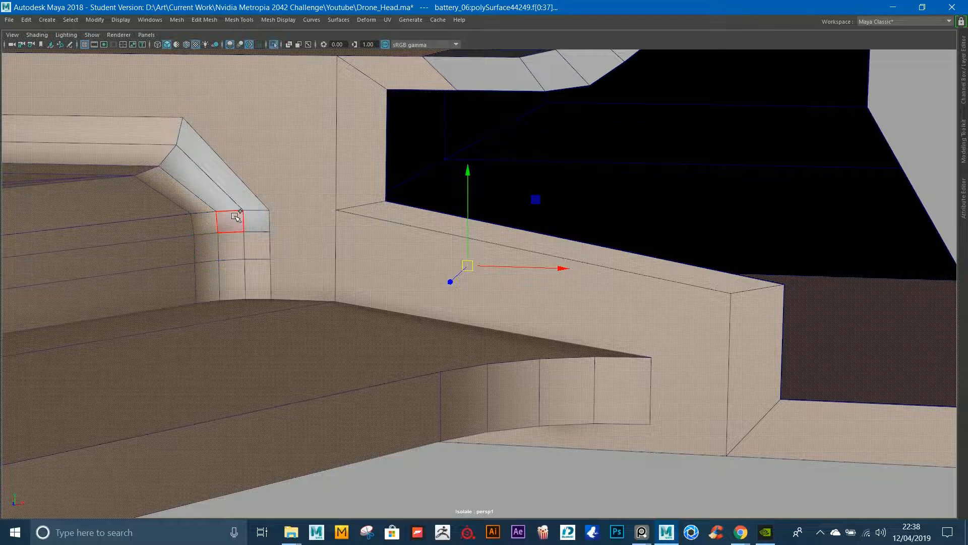
left_click_drag(214, 186, 361, 159, "alt")
left_click_drag(569, 197, 542, 253, "alt")
left_click_drag(428, 214, 432, 272, "alt")
Step: Extract the selected end-section faces as a separate object and center its pivot
right_click_drag(432, 273, 554, 202, "shift")
left_click(616, 173)
left_click(457, 303)
left_click_drag(457, 303, 553, 368, "alt")
left_click(87, 19)
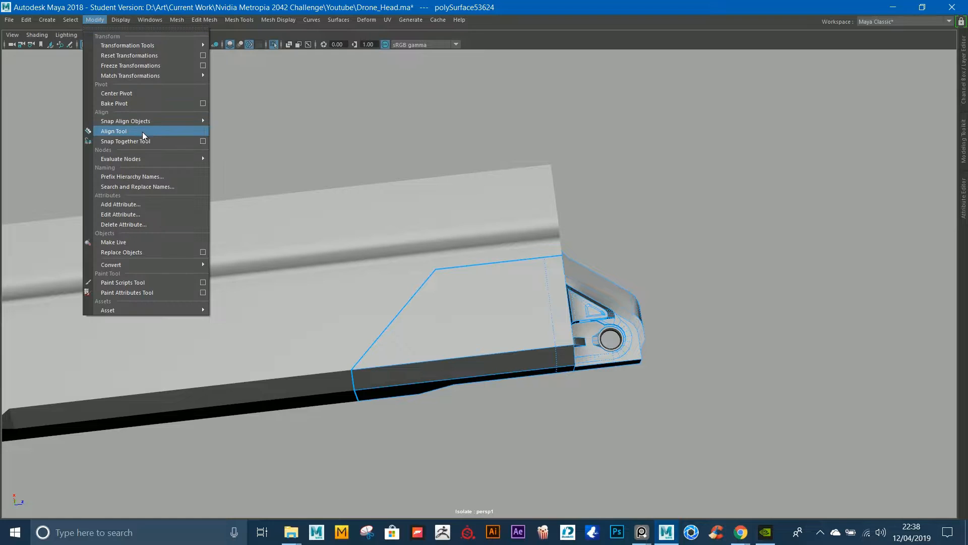
left_click(116, 93)
left_click_drag(520, 292, 539, 301, "alt")
left_click_drag(560, 219, 649, 276)
left_click(722, 213)
left_click_drag(723, 213, 647, 166, "alt")
Step: Undo the pivot change and the end section's extraction, back to the face selection
left_click(273, 45)
key("ctrl+z")
key("ctrl+z")
key("ctrl+z")
key("ctrl+z")
key("ctrl+z")
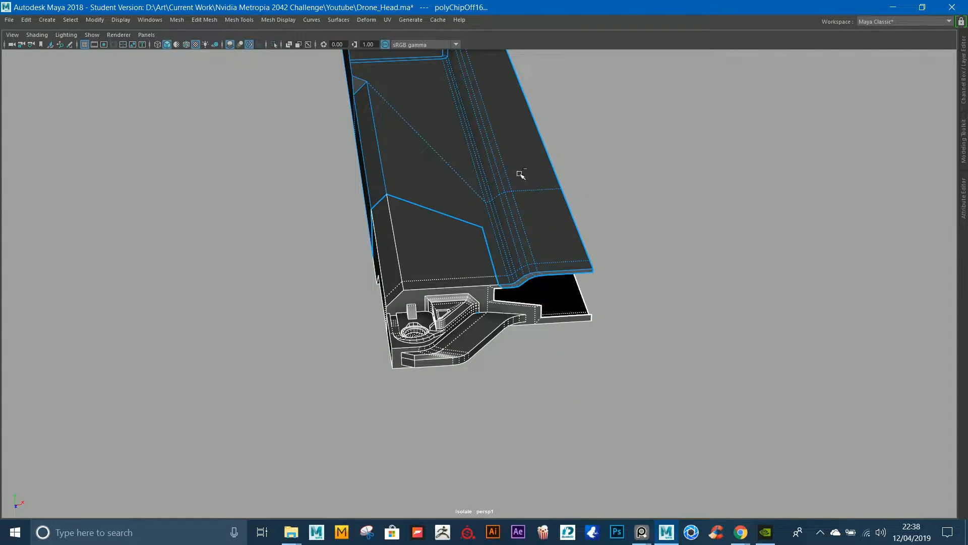
key("ctrl+z")
key("ctrl+z")
key("ctrl+z")
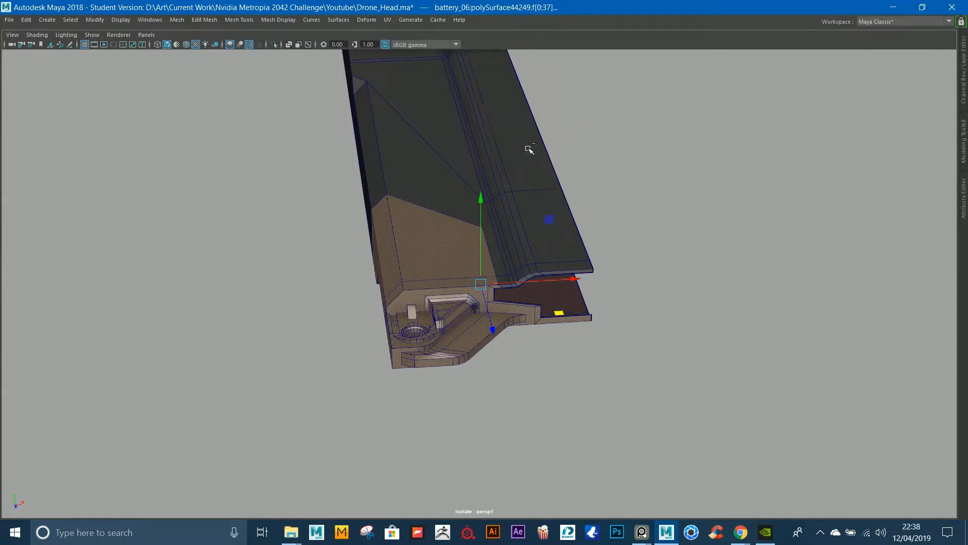
Step: Undo the remaining face selection and vertex changes on the battery end, and leave the isolated view to show all objects
key("ctrl+z")
key("ctrl+z")
key("ctrl+z")
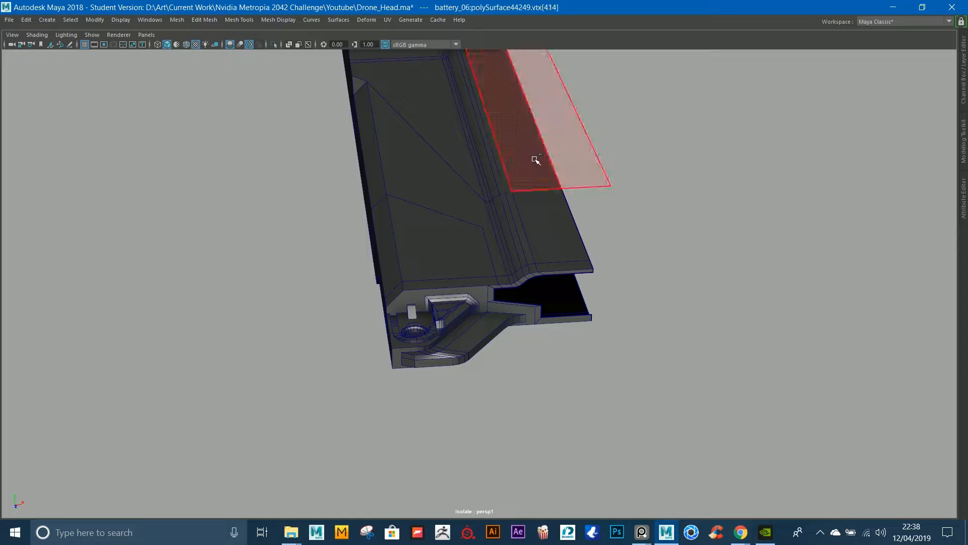
key("ctrl+z")
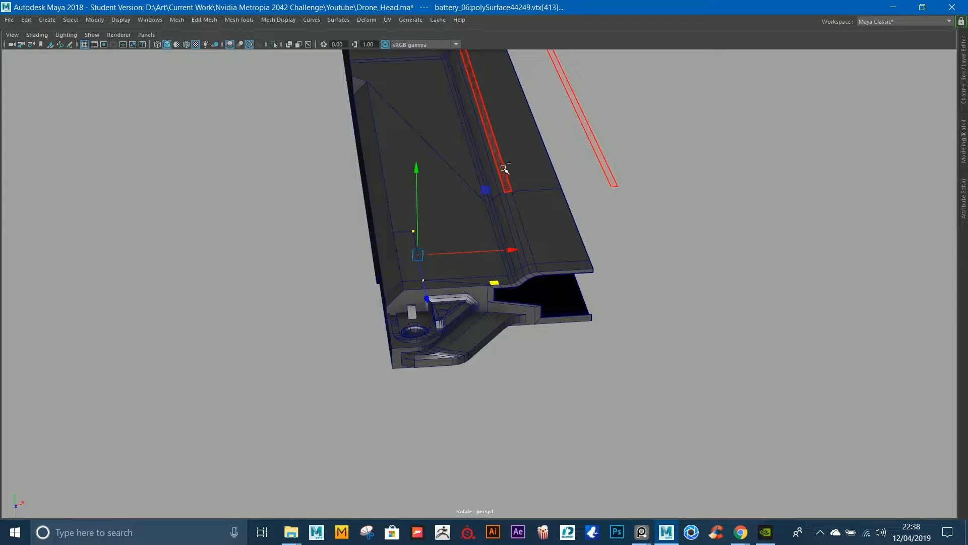
key("ctrl+z")
key("ctrl+z")
key("ctrl+z")
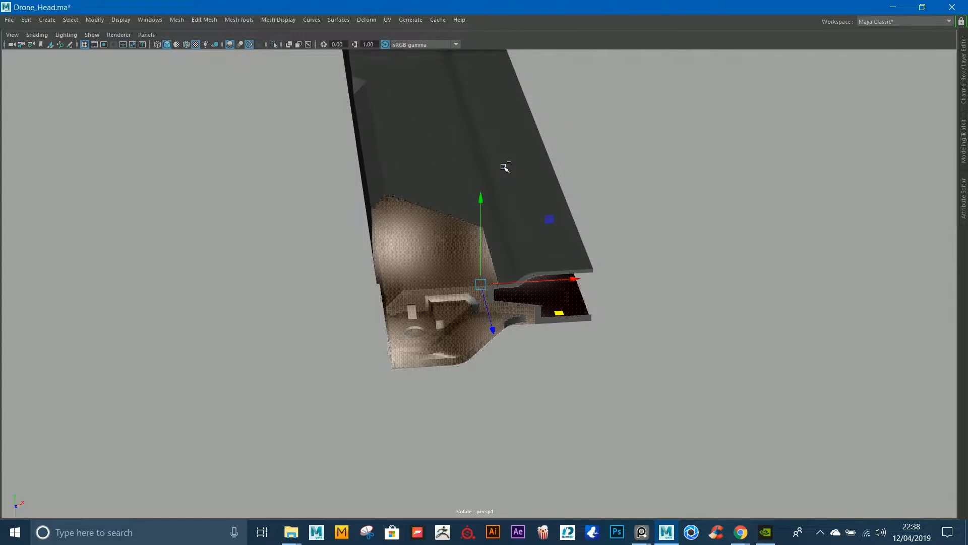
key("ctrl+z")
left_click_drag(580, 202, 698, 229, "alt")
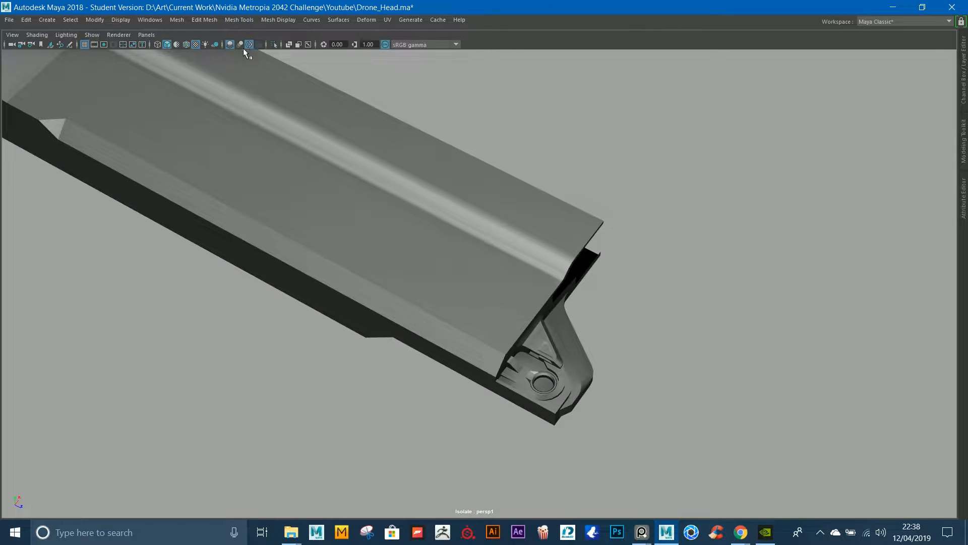
left_click(273, 47)
Step: Examine the battery body's end, including the cut area, the end opening and the bracket, with the surrounding parts shown
left_click_drag(413, 109, 497, 206, "alt")
right_click_drag(496, 207, 532, 232, "alt")
left_click(636, 272)
left_click_drag(637, 272, 555, 260, "alt")
right_click_drag(555, 260, 804, 440, "alt")
left_click_drag(587, 211, 527, 181, "alt")
right_click_drag(552, 209, 449, 121, "alt")
left_click_drag(419, 95, 516, 183, "alt")
middle_click_drag(517, 184, 636, 91, "alt")
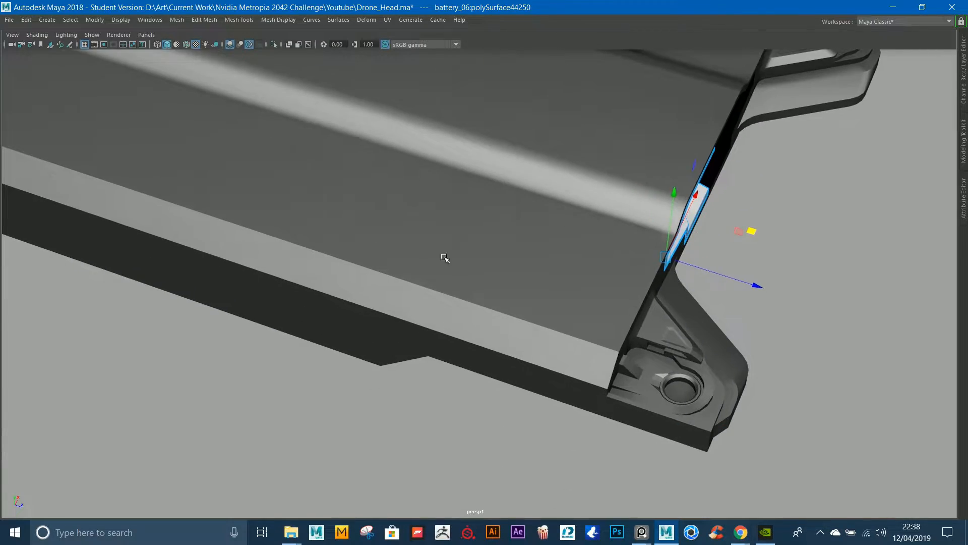
middle_click_drag(376, 225, 502, 233, "alt")
Step: Select the edges of the cut line bounding the battery's end section and bevel them with a fraction of 0.1
left_click(502, 233)
left_click_drag(502, 233, 530, 298, "alt")
right_click_drag(529, 299, 533, 257)
double_click(663, 288)
key("f")
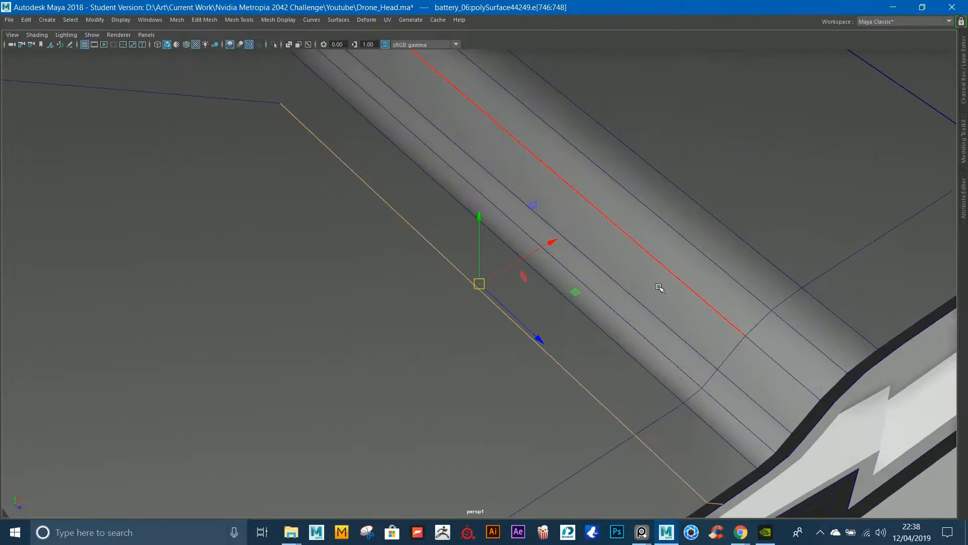
left_click_drag(662, 288, 673, 270, "alt")
right_click_drag(673, 270, 521, 249, "alt")
left_click_drag(521, 249, 550, 272, "alt")
middle_click_drag(504, 252, 631, 247, "alt")
left_click_drag(328, 240, 536, 318, "alt")
double_click(374, 246, "shift")
scroll(469, 195, "up", 3)
right_click_drag(474, 193, 525, 132, "shift")
scroll(547, 184, "down", 3)
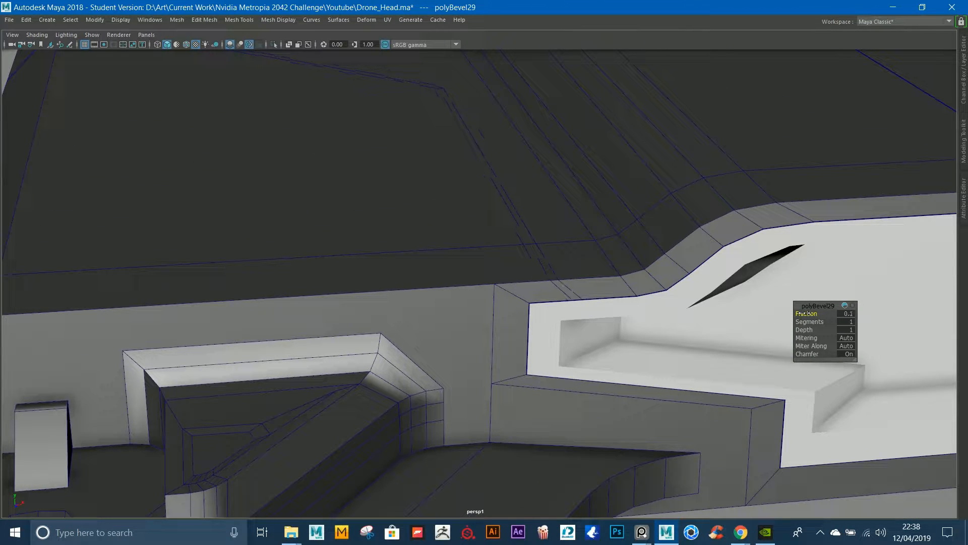
Step: Bridge the opposite edges of the panel gap along its diagonal and side runs, and check the result on the body
scroll(529, 226, "down", 5)
left_click_drag(528, 226, 323, 323, "alt")
left_click(310, 376)
left_click(301, 284, "shift")
left_click(323, 235, "shift")
scroll(469, 274, "up", 4)
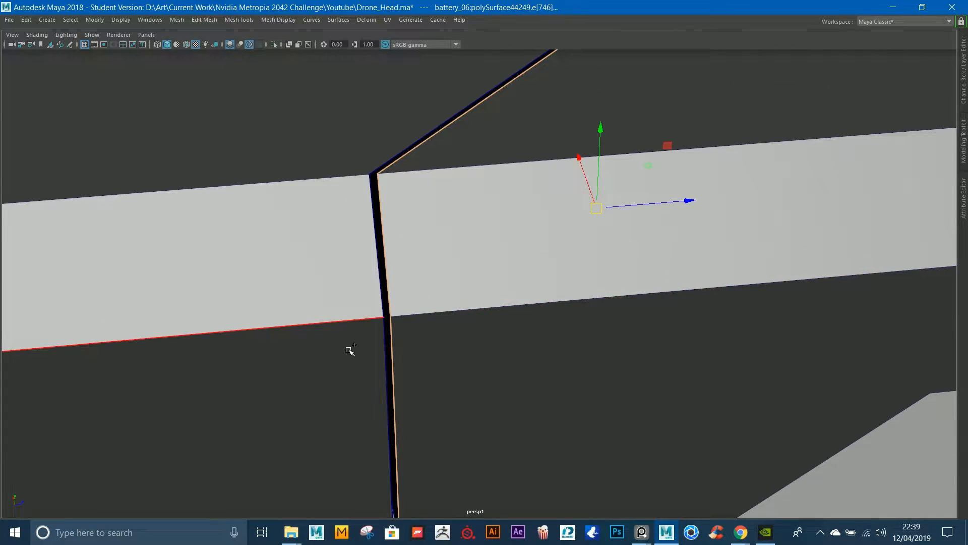
left_click(381, 352, "shift")
right_click_drag(376, 183, 378, 262, "shift")
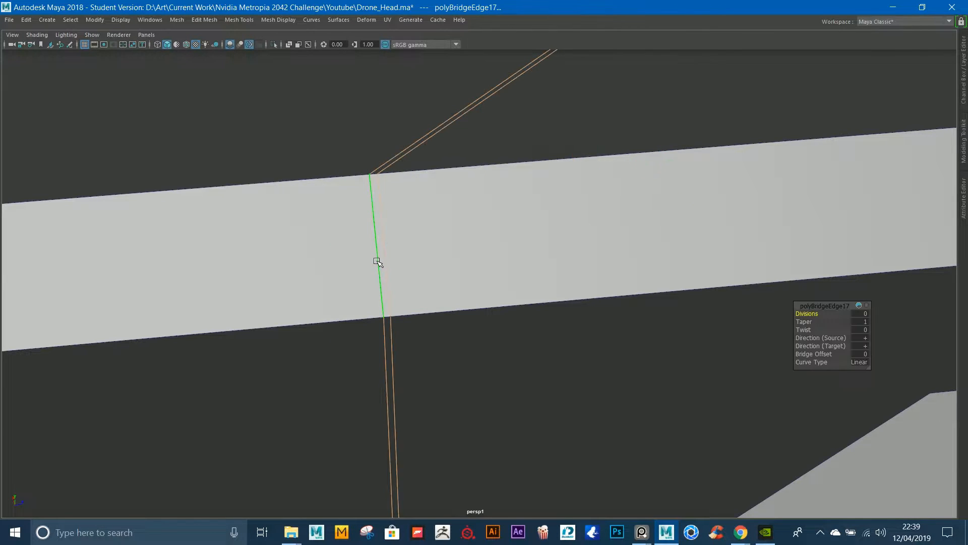
left_click(633, 136)
scroll(676, 261, "down", 4)
left_click(848, 476)
left_click_drag(848, 477, 435, 353, "alt")
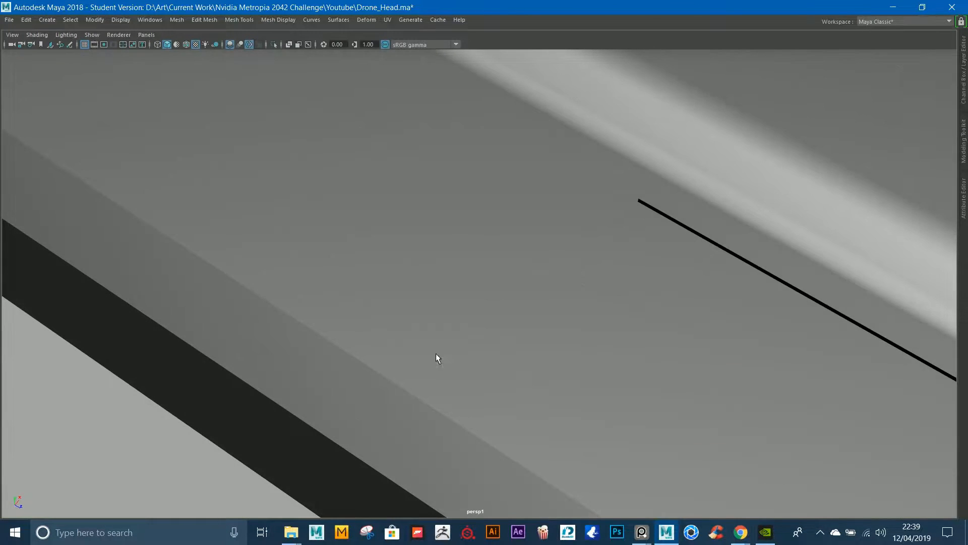
left_click(305, 255)
left_click_drag(379, 188, 205, 375, "alt")
scroll(476, 291, "down", 2)
Step: Undo the bridging so the panel gap is open along its whole length again
key("ctrl+z")
key("ctrl+z")
key("ctrl+z")
key("ctrl+z")
key("ctrl+z")
key("ctrl+z")
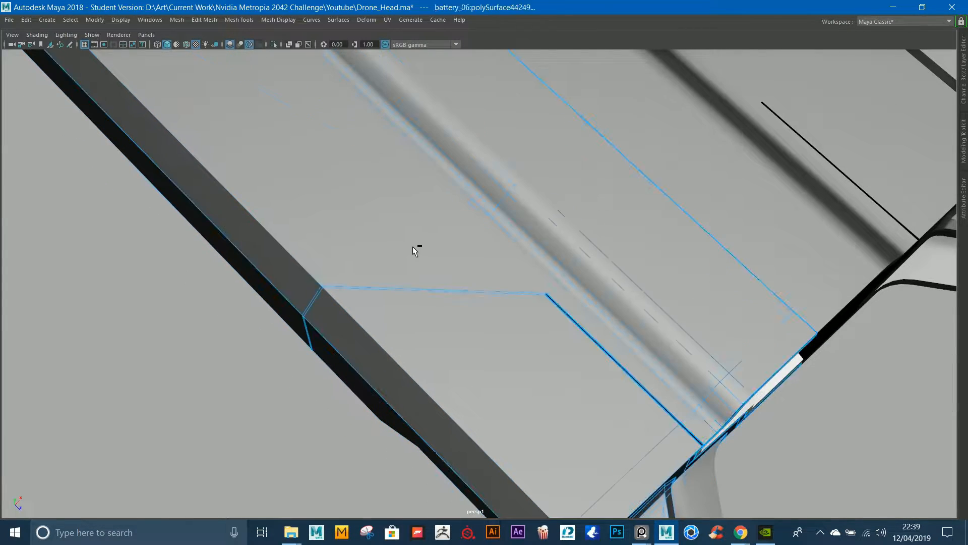
key("ctrl+z")
key("ctrl+z")
left_click_drag(465, 260, 605, 302, "alt")
mouse_move(605, 302)
middle_mouse_down("alt")
mouse_move(602, 284)
mouse_move(614, 290)
middle_mouse_up("alt")
left_click_drag(495, 256, 611, 299, "alt")
middle_click_drag(612, 298, 523, 302, "alt")
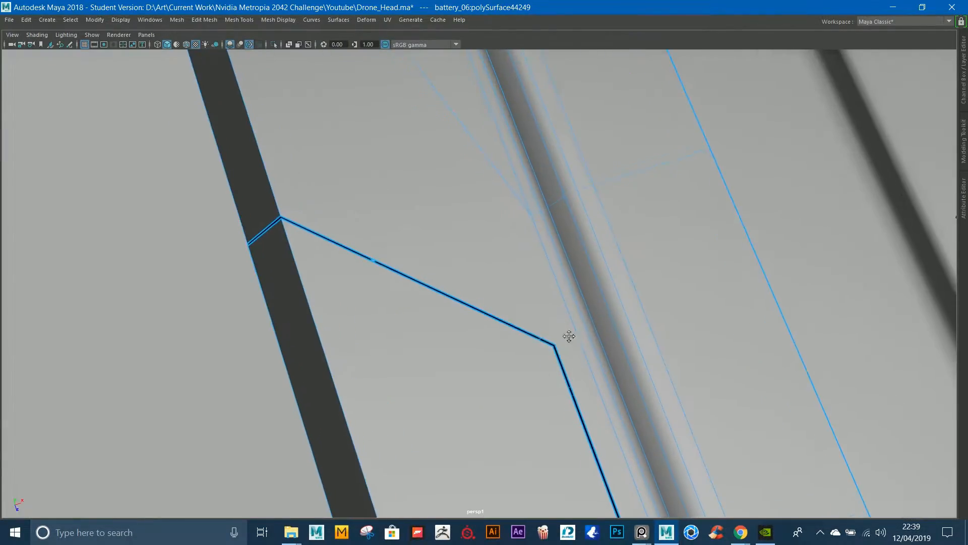
key("F11")
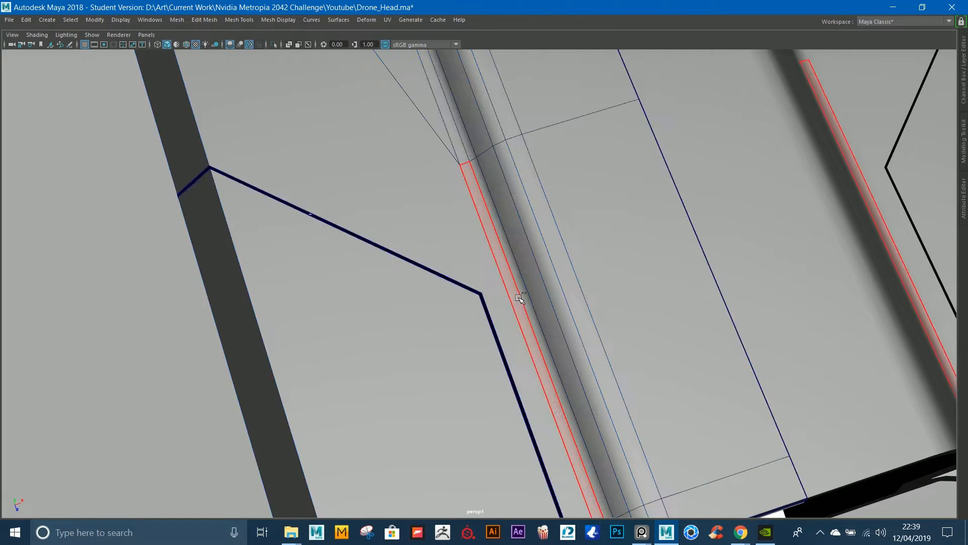
left_click(519, 298)
key("ctrl+z")
key("ctrl+z")
key("ctrl+z")
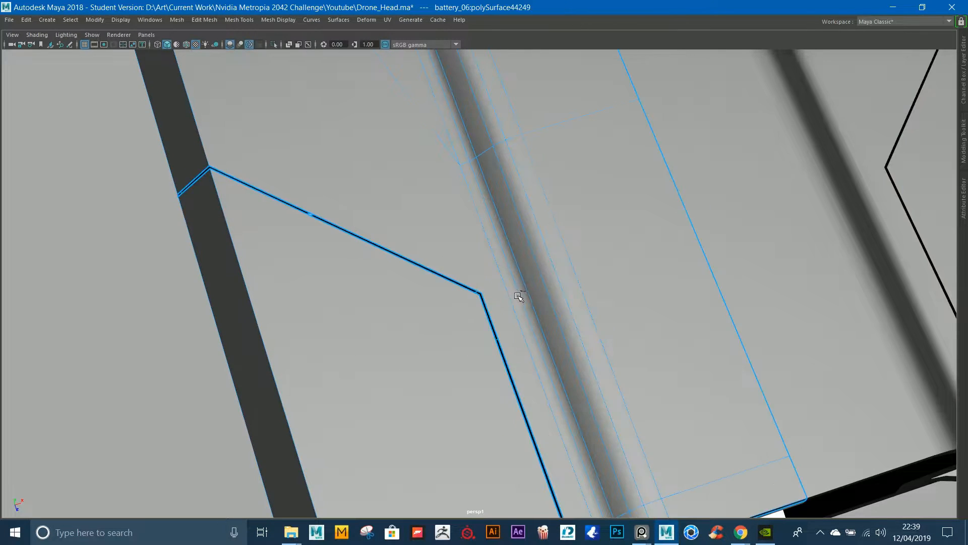
right_click_drag(506, 281, 534, 361, "alt")
right_click_drag(481, 290, 345, 279, "alt")
scroll(460, 324, "up", 8)
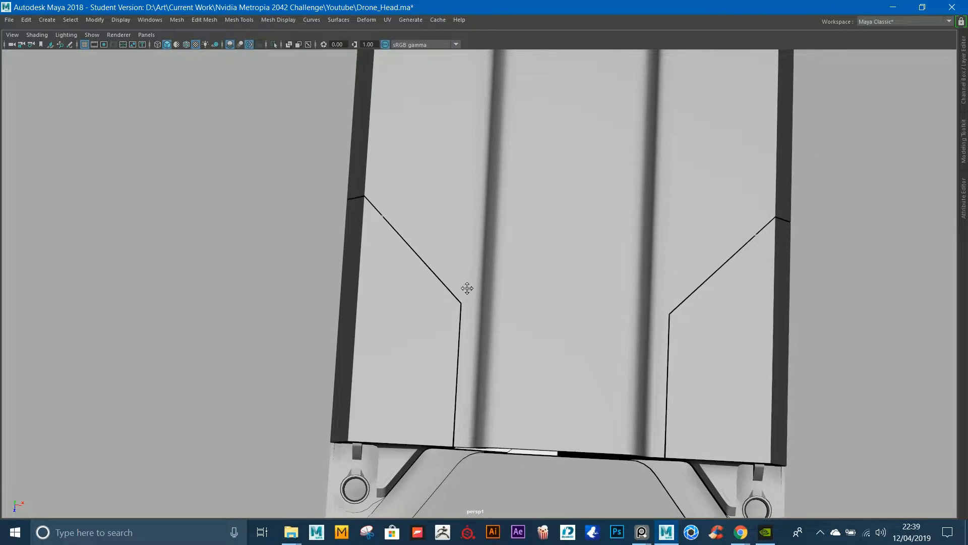
Step: Try Chamfer Vertex on the panel gap's inner corner vertices and reduce the chamfer width to 0
left_click(476, 216)
scroll(476, 216, "up", 2)
right_click_drag(476, 216, 394, 247)
left_click(476, 305)
left_click(523, 121, "shift")
right_click(476, 196, "shift")
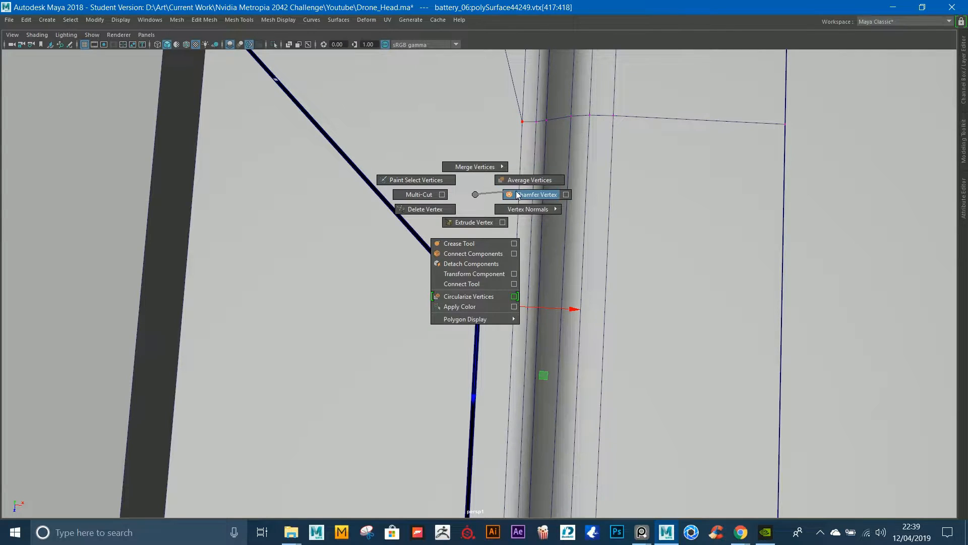
left_click(521, 195)
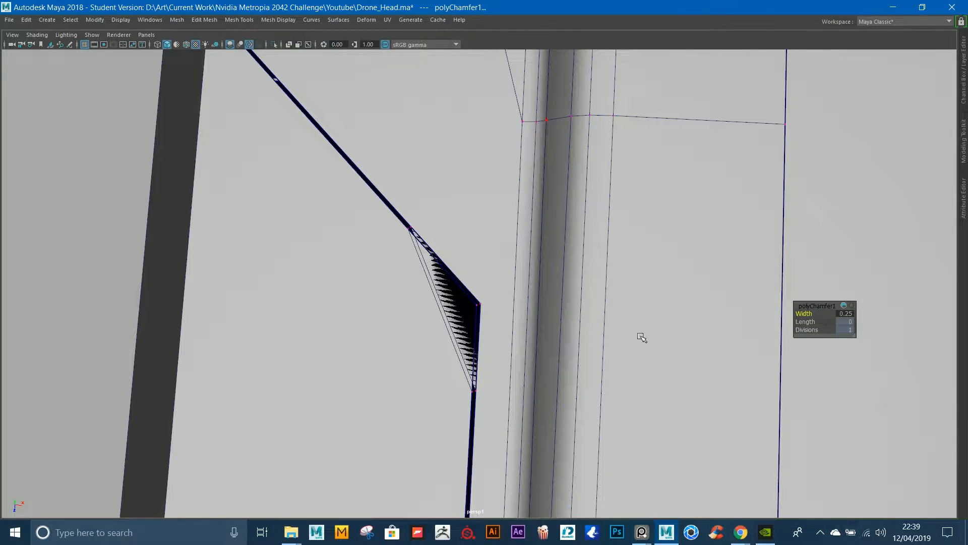
left_click_drag(806, 314, 804, 314)
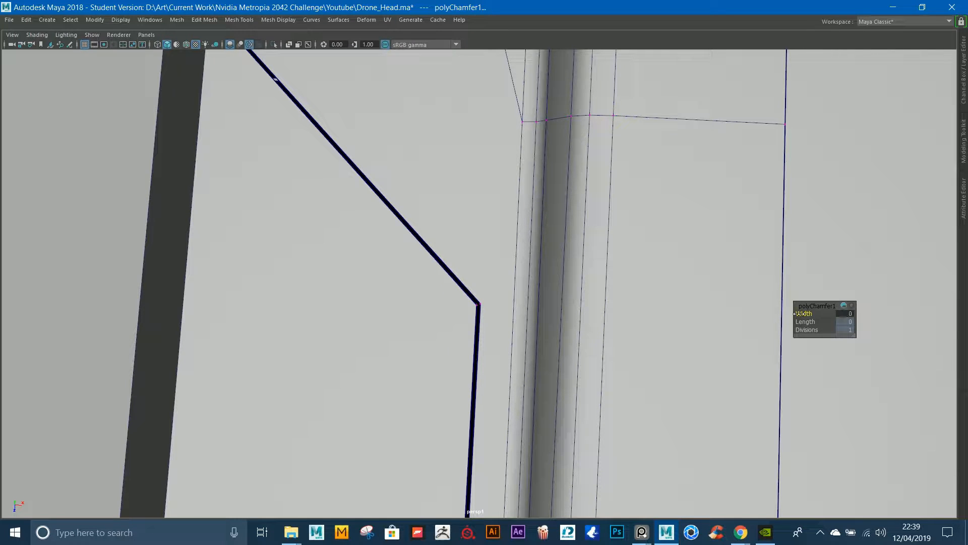
Step: Undo the vertex chamfer and the removal of the narrow strip faces along the cut line
key("ctrl+z")
key("ctrl+z")
key("ctrl+z")
key("ctrl+z")
key("ctrl+z")
key("ctrl+z")
key("ctrl+z")
left_click_drag(556, 266, 609, 204, "alt")
key("ctrl+z")
key("ctrl+z")
key("ctrl+b")
key("ctrl+y")
left_click_drag(583, 179, 521, 218, "alt")
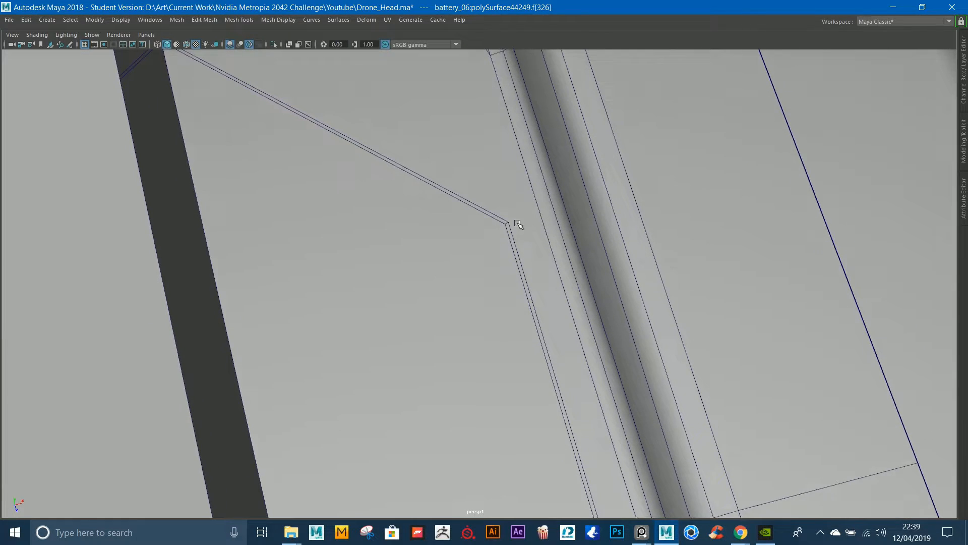
Step: Bevel the strip's inner corner edge with 6 segments and a fraction of 0.4
left_click(506, 223)
key("f")
right_click_drag(509, 226, 369, 212, "alt")
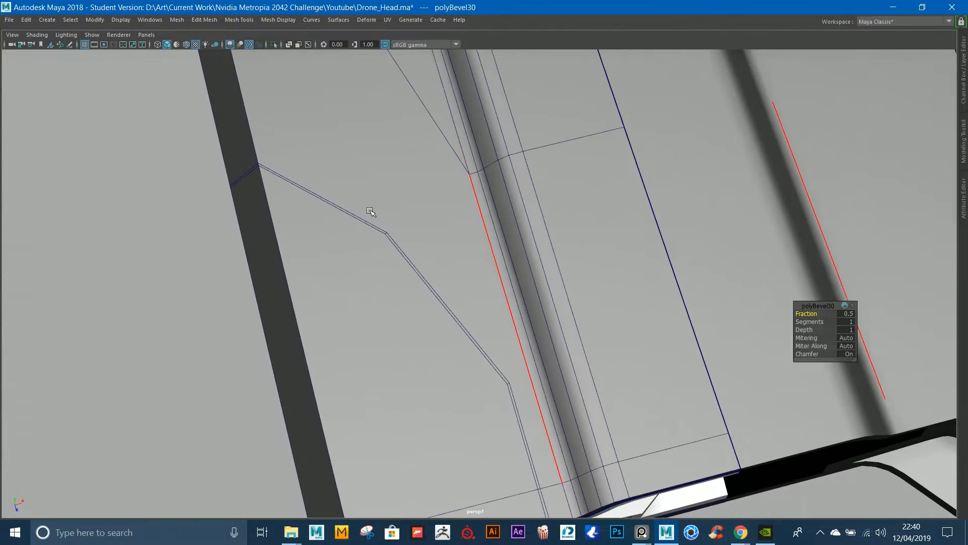
left_click_drag(805, 322, 839, 321)
left_click_drag(484, 259, 607, 258, "alt")
left_click_drag(806, 313, 807, 310)
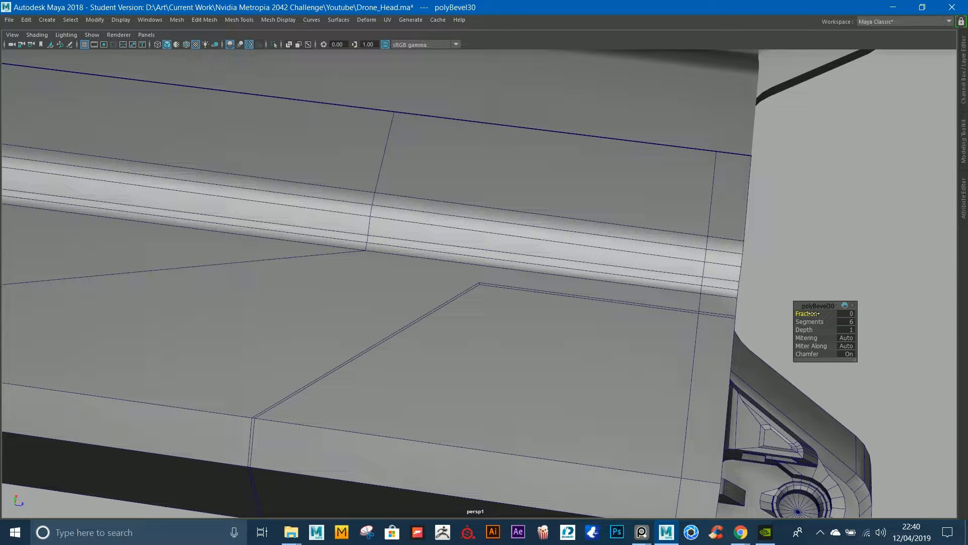
mouse_move(807, 313)
left_mouse_down("alt")
mouse_move(699, 299)
mouse_move(806, 313)
left_mouse_up("alt")
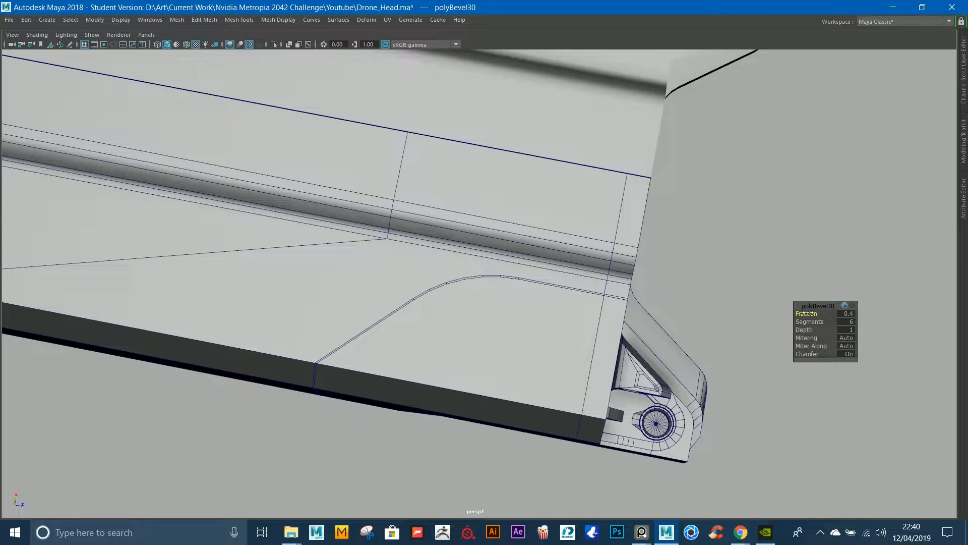
Step: Select the loop of narrow strip faces along the rounded cut line, delete it and return to object selection
left_click_drag(708, 309, 590, 305, "alt")
scroll(568, 346, "up", 5)
key("q")
left_click(503, 259)
key("ctrl+e")
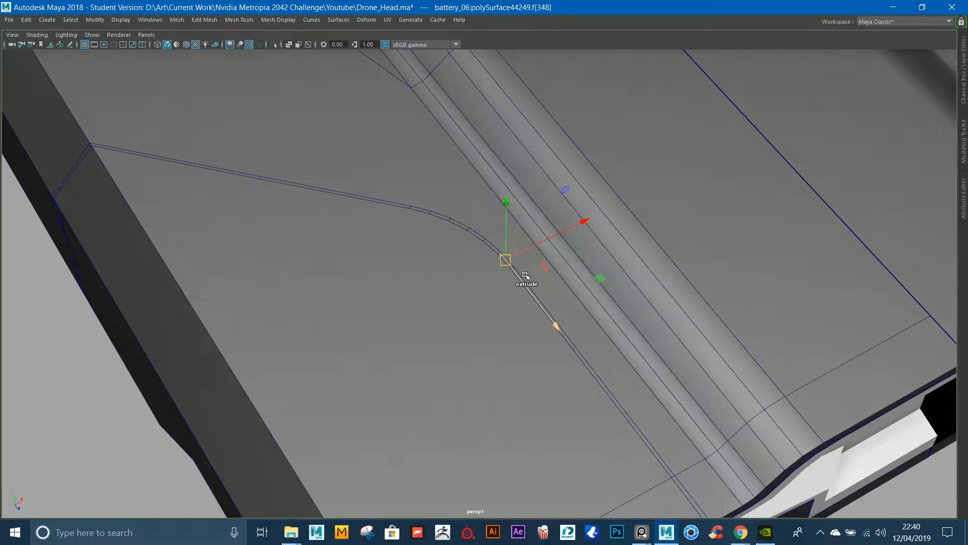
double_click(488, 243, "shift")
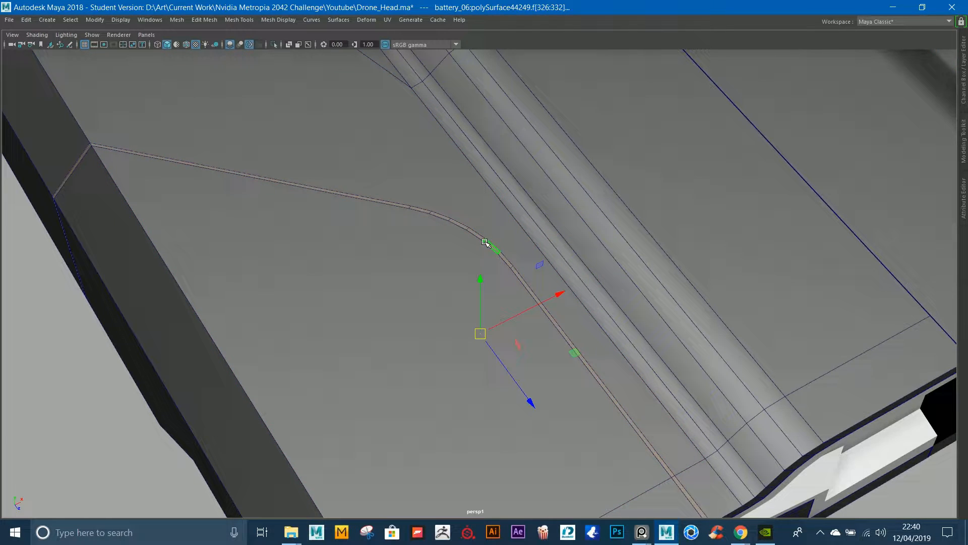
key("Delete")
right_click_drag(486, 242, 573, 118)
Step: Delete the narrow strip faces running around the rounded corner and over the body's beveled side edge, then deselect the body
scroll(376, 298, "down", 5)
left_click_drag(376, 298, 515, 267, "alt")
left_click_drag(357, 275, 363, 324, "alt")
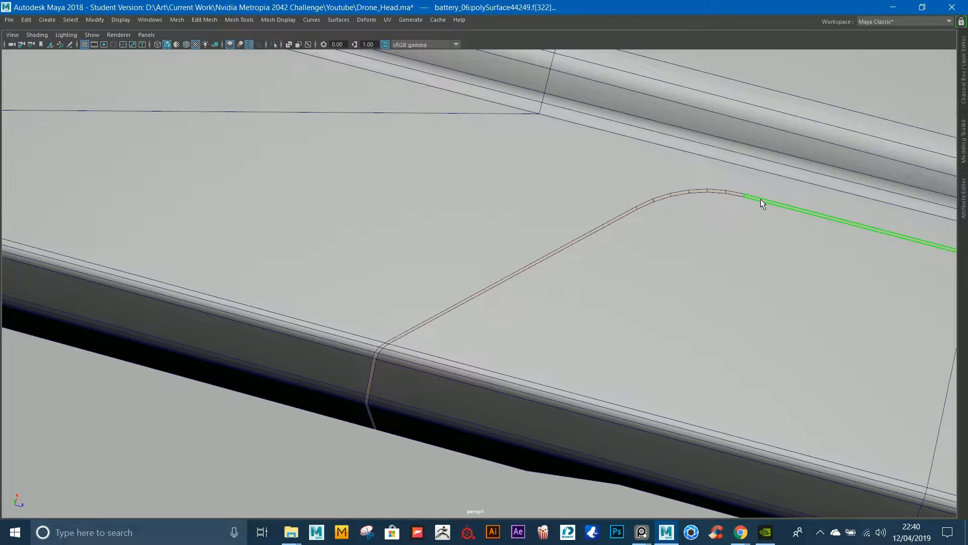
key("Delete")
left_click_drag(510, 348, 373, 358, "alt")
right_click_drag(286, 331, 433, 232)
left_click(322, 367)
Step: Examine the panel gap's rounded corner and its run over the body's beveled side edge
scroll(323, 366, "down", 5)
left_click_drag(253, 345, 527, 402, "alt")
right_click_drag(527, 403, 452, 319, "alt")
mouse_move(453, 319)
left_mouse_down("alt")
mouse_move(469, 295)
mouse_move(452, 301)
left_mouse_up("alt")
middle_click_drag(452, 300, 527, 317, "alt")
right_click_drag(527, 318, 599, 348, "alt")
left_click_drag(599, 348, 593, 333, "alt")
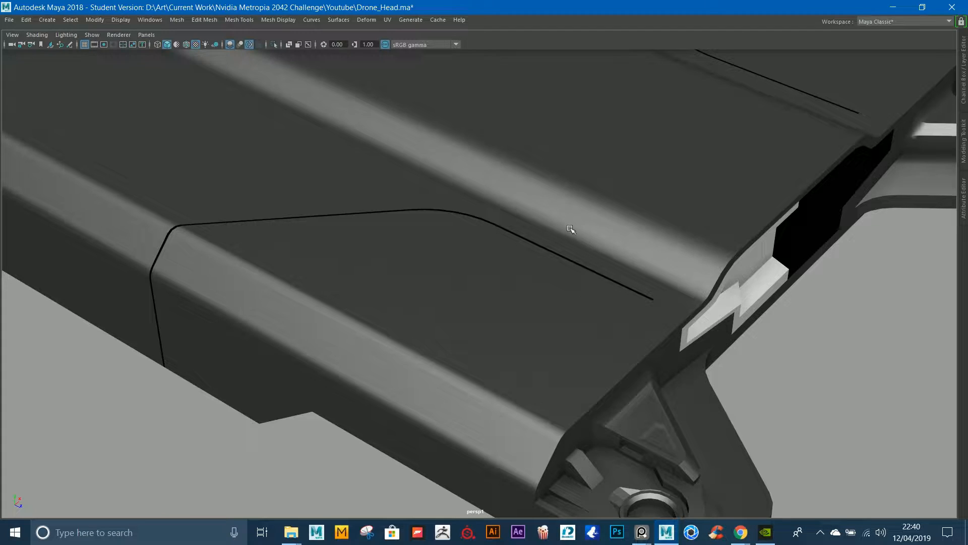
Step: Select the battery body and isolate it for work on the panel gap
left_click(221, 254)
left_click_drag(221, 255, 261, 262, "alt")
middle_click_drag(262, 262, 438, 182, "alt")
left_click_drag(438, 182, 430, 226, "alt")
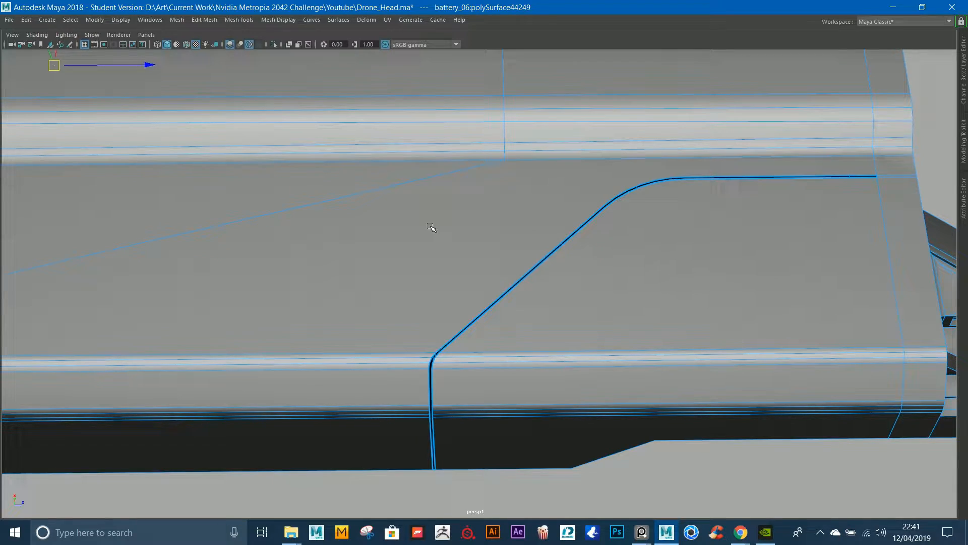
left_click_drag(471, 228, 527, 211, "alt")
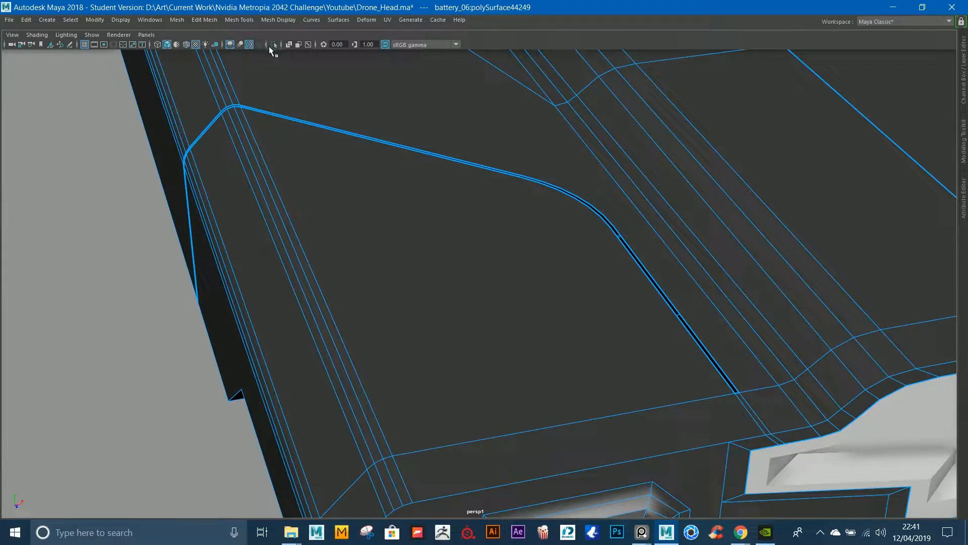
left_click(273, 46)
left_click_drag(252, 126, 350, 82, "alt")
middle_click_drag(350, 82, 510, 186, "alt")
scroll(510, 186, "up", 5)
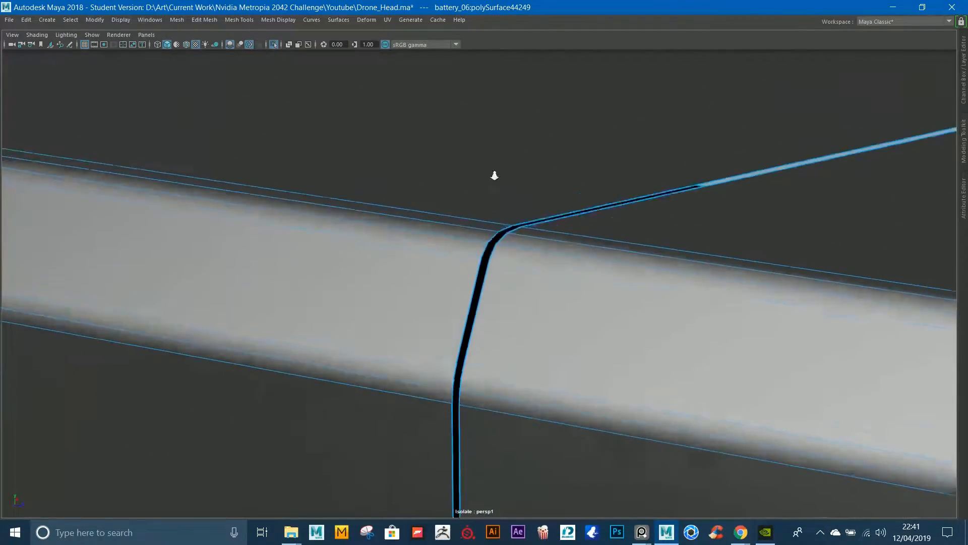
Step: Select the panel gap's border edges and extrude them inward to form inner walls
scroll(499, 180, "down", 4)
right_click_drag(526, 266, 526, 230)
left_click(480, 413)
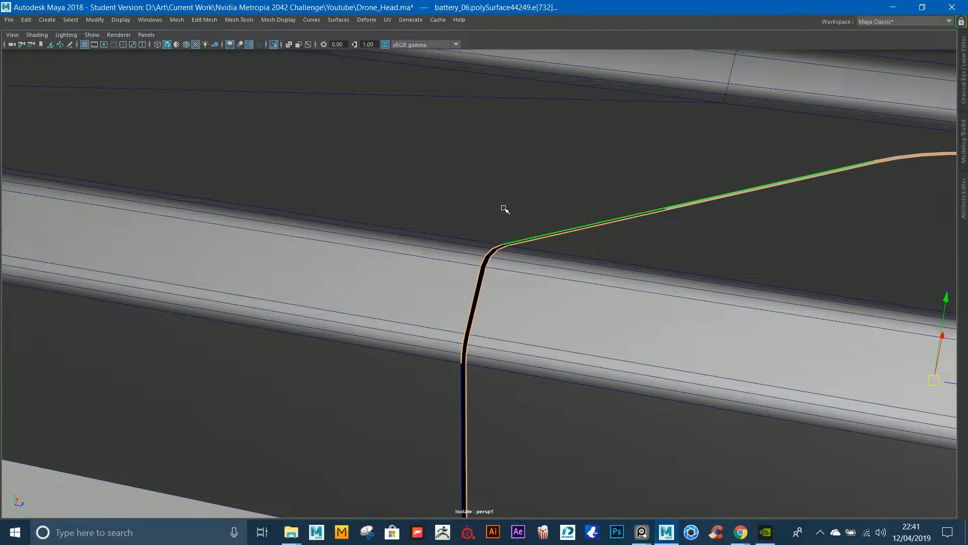
right_click_drag(491, 167, 492, 196, "shift")
left_click_drag(509, 204, 676, 237, "alt")
left_click_drag(809, 312, 806, 313)
key("q")
Step: Select the panel gap's body-side border edges from the lower side wall, over the bevel and diagonal, to the end of the rounded corner
left_click_drag(512, 201, 539, 197, "alt")
right_click_drag(538, 196, 567, 234, "alt")
mouse_move(567, 234)
left_mouse_down("alt")
mouse_move(575, 237)
mouse_move(562, 232)
left_mouse_up("alt")
right_click_drag(516, 217, 465, 224, "shift")
left_click_drag(508, 237, 440, 286, "ctrl")
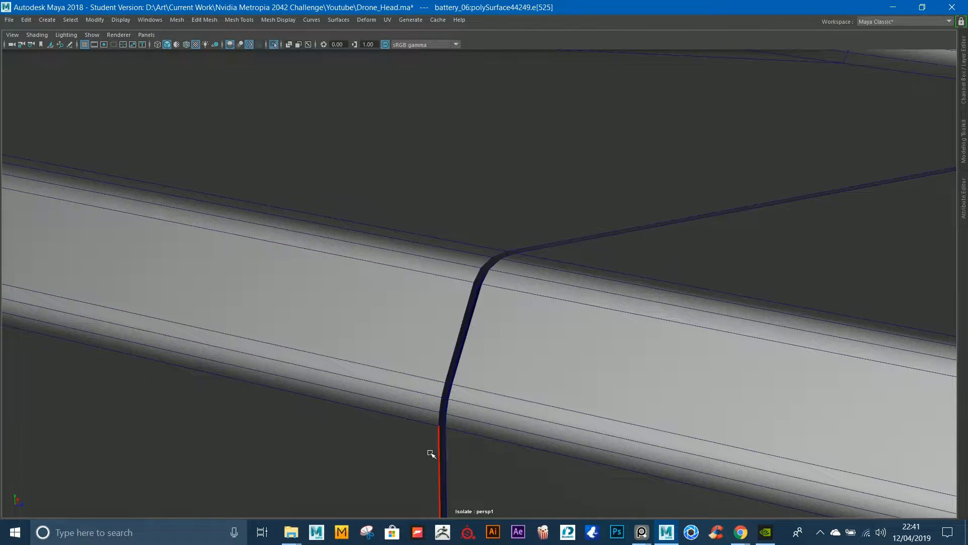
left_click(644, 218)
left_click_drag(645, 218, 570, 294, "alt")
middle_click_drag(570, 294, 538, 330, "alt")
right_click_drag(565, 290, 603, 323, "alt")
mouse_move(607, 306)
left_mouse_down("alt")
mouse_move(634, 275)
mouse_move(557, 264)
mouse_move(564, 233)
left_mouse_up("alt")
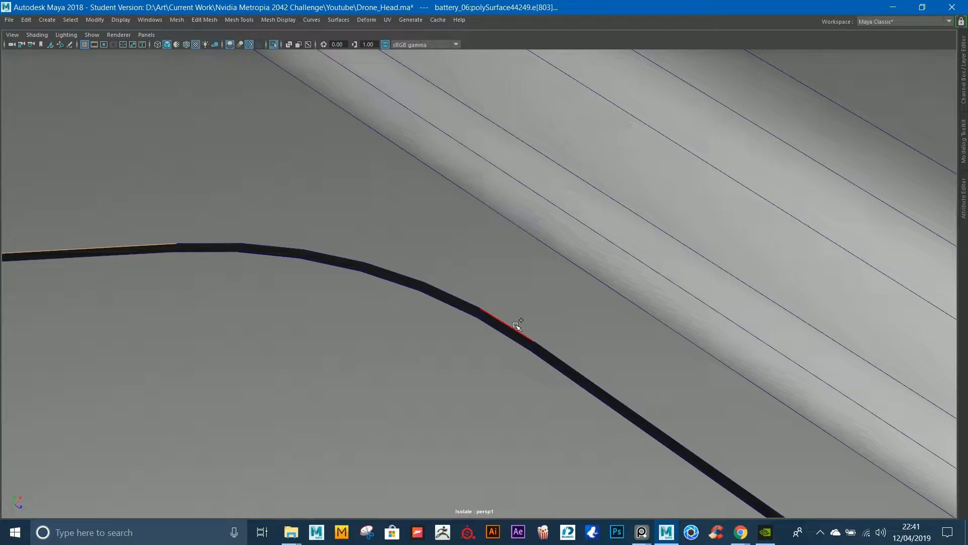
left_click(201, 243, "shift")
right_click_drag(414, 256, 329, 221, "alt")
middle_click_drag(329, 221, 506, 187, "alt")
right_click_drag(390, 212, 396, 214, "alt")
left_click_drag(427, 206, 628, 132, "alt")
middle_click_drag(628, 132, 635, 162, "alt")
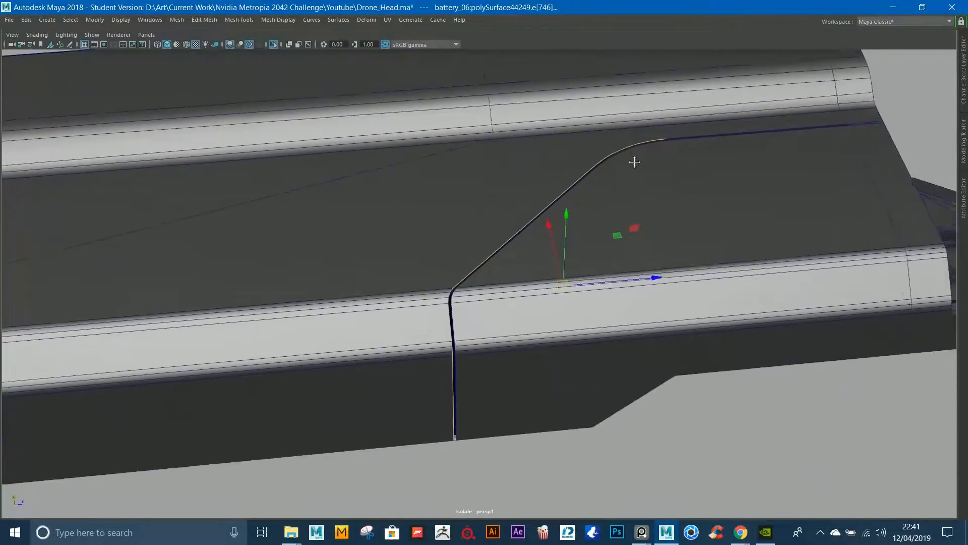
Step: Reposition the move pivot and shift the selected gap edges away from the end panel, forming a wide sloped strip along the gap
left_click_drag(634, 162, 625, 167, "alt")
right_click_drag(625, 166, 676, 206, "alt")
left_click_drag(675, 206, 659, 227, "alt")
key("d")
left_click(339, 338)
right_click_drag(505, 315, 432, 296, "alt")
left_click_drag(432, 296, 437, 304, "alt")
middle_click_drag(109, 324, 134, 324, "alt")
left_click_drag(95, 314, 77, 309)
left_click_drag(669, 263, 550, 265, "alt")
right_click_drag(620, 217, 750, 99)
left_click(731, 131)
left_click_drag(672, 230, 752, 176, "alt")
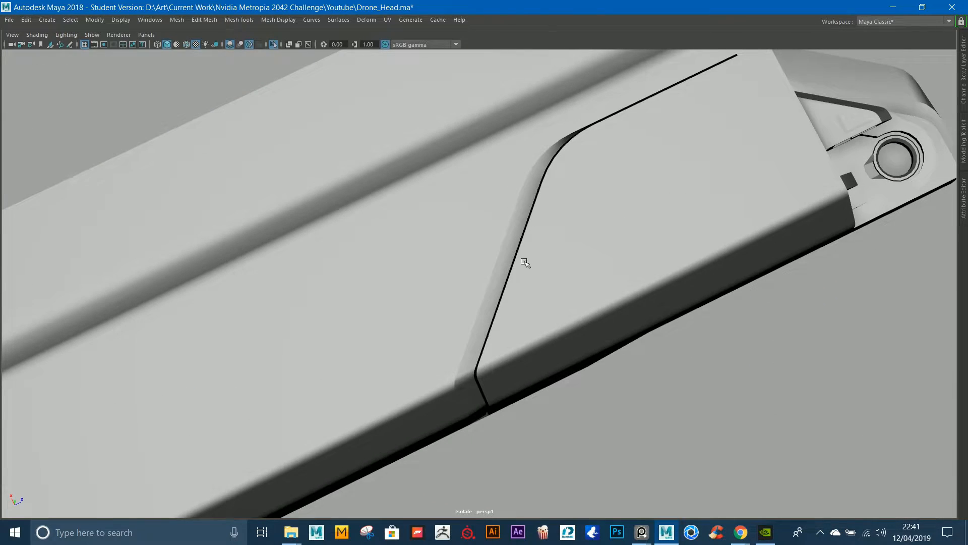
Step: Select the panel gap's narrow inner edges from the lower side wall around to the rounded corner
left_click(484, 303)
double_click(502, 243)
right_click_drag(508, 218, 634, 282)
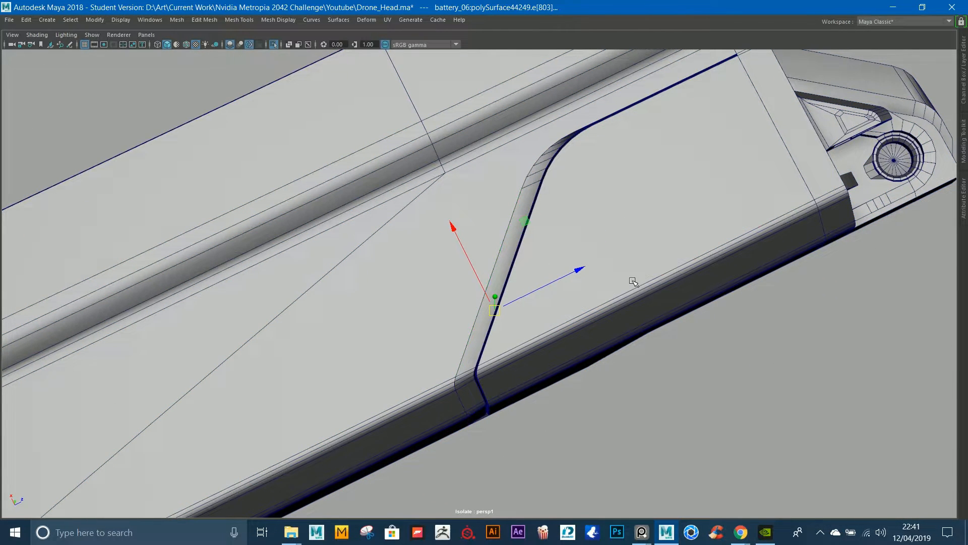
left_click(731, 145)
left_click_drag(732, 151, 698, 244, "alt")
left_click(475, 194)
right_click_drag(517, 200, 518, 164)
left_click(520, 228)
left_click_drag(545, 227, 577, 172, "alt")
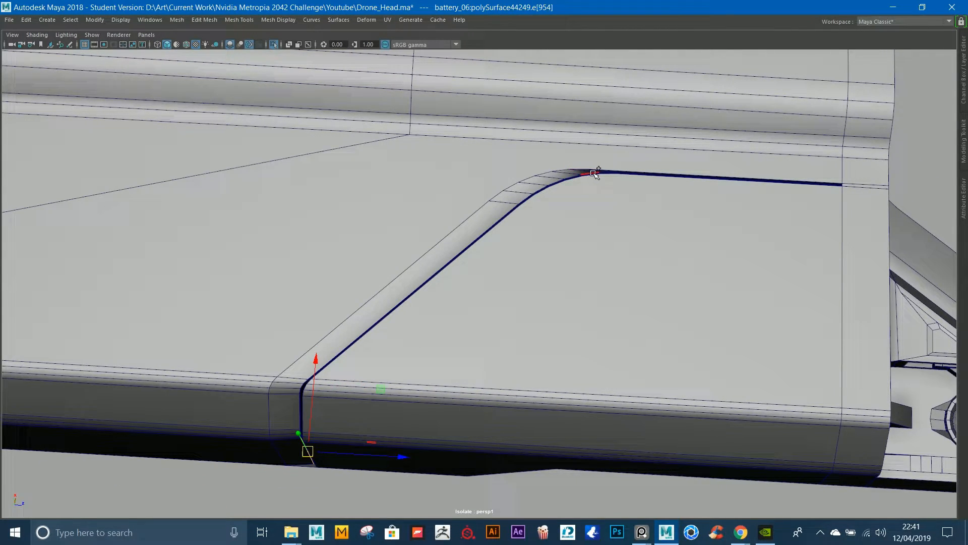
middle_click_drag(614, 176, 406, 244, "alt")
left_click_drag(407, 244, 528, 237, "alt")
right_click_drag(527, 237, 567, 273, "alt")
middle_click_drag(567, 272, 600, 325, "alt")
right_click_drag(601, 326, 536, 255, "alt")
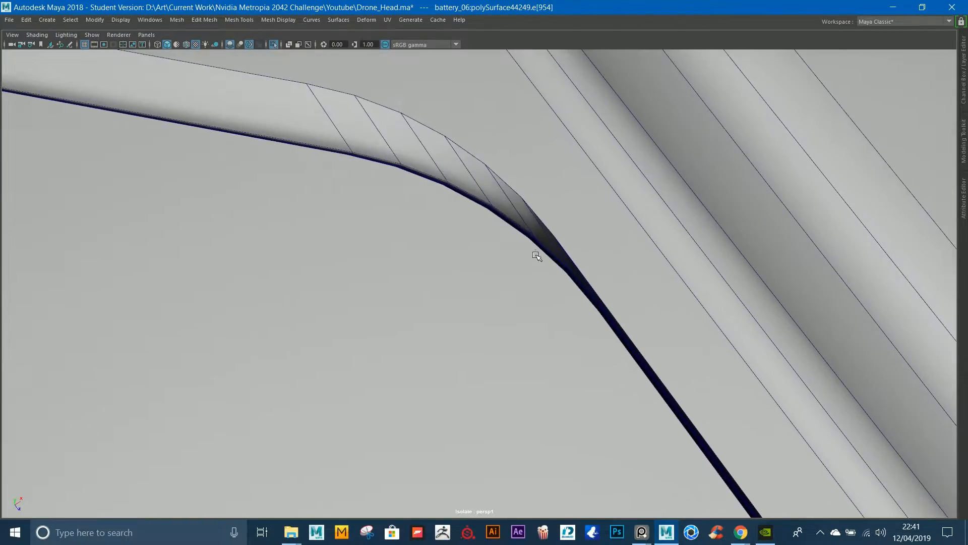
double_click(593, 304, "shift")
right_click_drag(594, 304, 450, 264, "alt")
left_click_drag(449, 264, 514, 237, "alt")
middle_click_drag(398, 285, 560, 236, "alt")
right_click_drag(560, 236, 531, 320, "alt")
left_click_drag(532, 320, 507, 334, "alt")
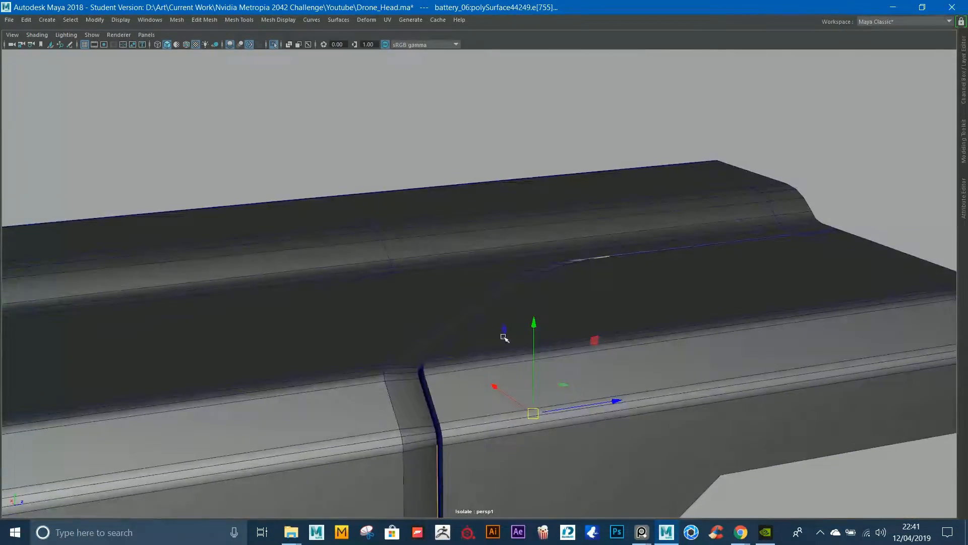
Step: Add the remaining rounded-corner edges to the selection and nudge the gap edges slightly
left_click_drag(455, 427, 547, 302, "alt")
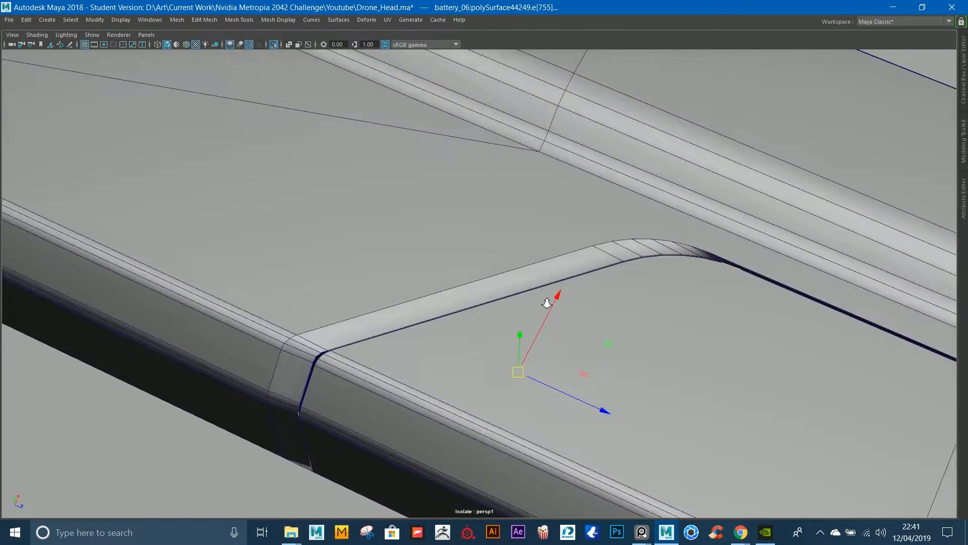
right_click_drag(547, 303, 633, 307, "alt")
right_click_drag(707, 259, 656, 268, "alt")
left_click_drag(731, 227, 746, 257, "alt")
middle_click_drag(746, 257, 704, 281, "alt")
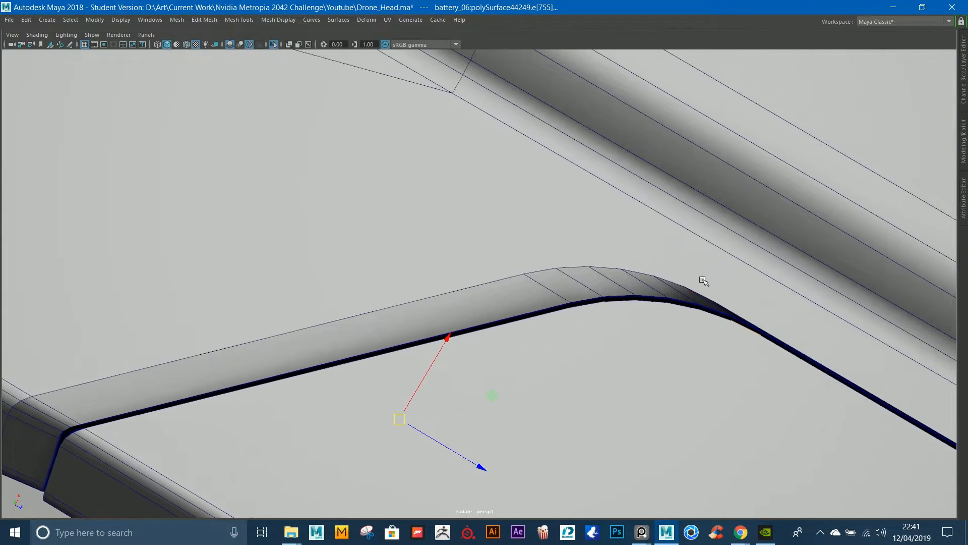
double_click(716, 308, "shift")
left_click_drag(718, 308, 720, 247, "alt")
left_click_drag(637, 414, 645, 410)
left_click_drag(645, 333, 656, 383, "alt")
left_click_drag(586, 253, 583, 340, "alt")
left_click(843, 132)
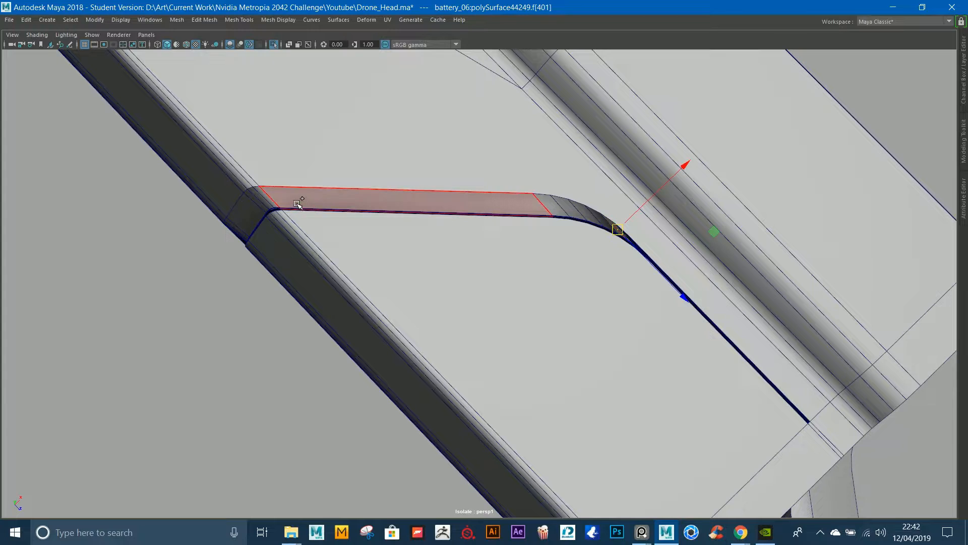
Step: Select the sloped strip faces along the gap's diagonal and rounded corner to show them
double_click(297, 204, "shift")
left_click_drag(299, 204, 348, 214, "alt")
left_click_drag(612, 190, 610, 188, "alt")
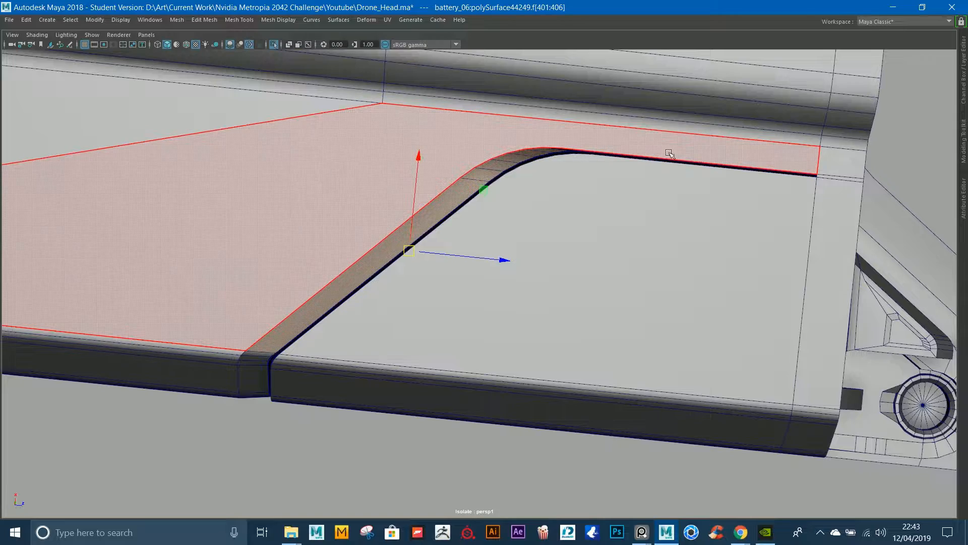
Step: Try shortening the gap's straight section by moving its end vertices away from the bracketed end, and check the shaded shape
key("F8")
left_click_drag(794, 167, 544, 180, "alt")
key("F9")
left_click_drag(482, 173, 204, 356)
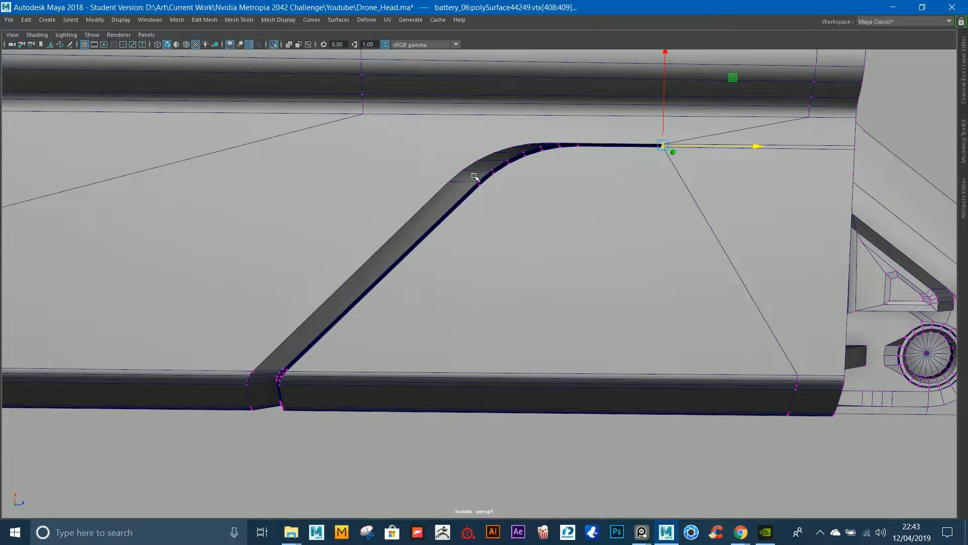
right_click_drag(850, 96, 908, 61)
left_click(910, 153)
right_click_drag(910, 154, 655, 70, "alt")
left_click_drag(655, 70, 635, 247, "alt")
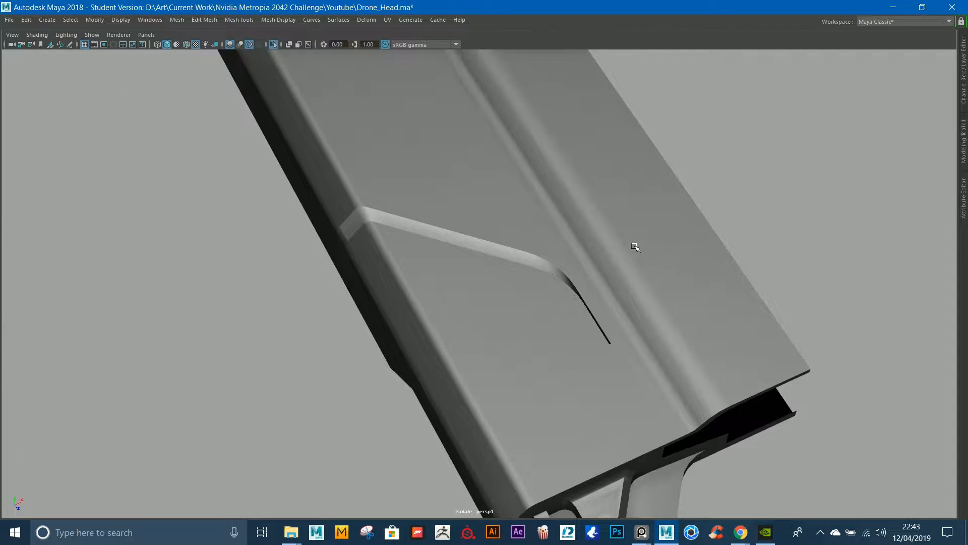
mouse_move(635, 246)
left_mouse_down("alt")
mouse_move(607, 177)
mouse_move(603, 212)
mouse_move(499, 259)
mouse_move(519, 271)
mouse_move(486, 229)
mouse_move(599, 199)
mouse_move(580, 234)
mouse_move(694, 219)
mouse_move(625, 162)
mouse_move(641, 142)
mouse_move(558, 168)
mouse_move(603, 225)
mouse_move(713, 286)
mouse_move(620, 253)
left_mouse_up("alt")
middle_click_drag(629, 225, 653, 240, "alt")
key("ctrl+z")
Step: Move the end vertices of the gap's straight section toward the body's bracketed end
middle_click_drag(373, 247, 466, 226, "alt")
left_click_drag(515, 237, 542, 244, "alt")
middle_click_drag(647, 220, 536, 237, "alt")
right_click_drag(537, 237, 655, 302, "alt")
middle_click_drag(655, 302, 607, 324, "alt")
left_click_drag(573, 214, 655, 214)
middle_click_drag(536, 240, 602, 233, "alt")
Step: Try shifting the vertices of the gap's diagonal and rounded corner away from the bracketed end, and undo the move
left_click_drag(549, 422, 648, 482)
right_click_drag(650, 468, 322, 227, "alt")
middle_click_drag(322, 227, 348, 226, "alt")
left_click_drag(587, 292, 454, 296)
key("ctrl+z")
Step: Shift the body's cross-section vertex row and the gap's diagonal vertices away from the bracketed end to lengthen the end panel
middle_click_drag(485, 208, 527, 211, "alt")
left_click_drag(474, 132, 510, 196)
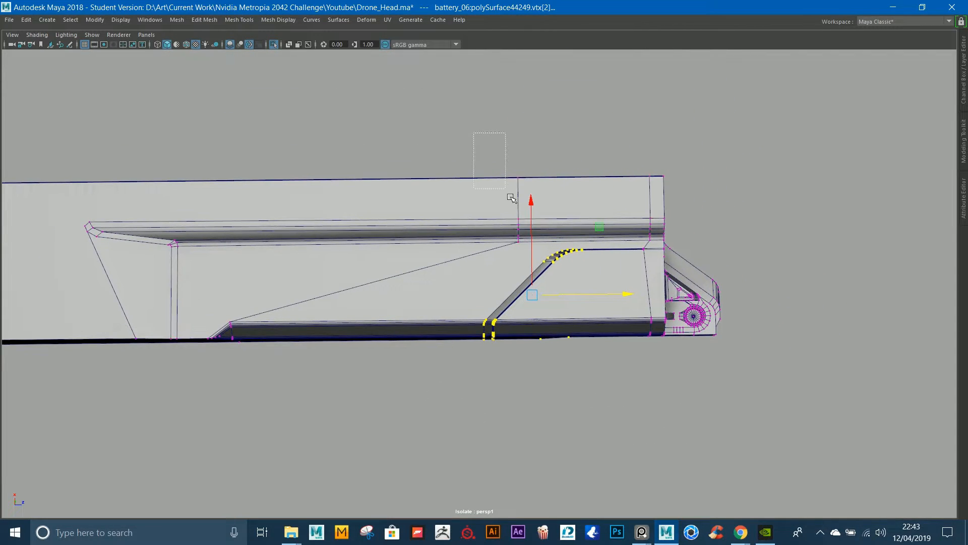
left_click_drag(535, 249, 535, 250)
left_click_drag(592, 216, 303, 223)
left_click_drag(517, 293, 588, 368)
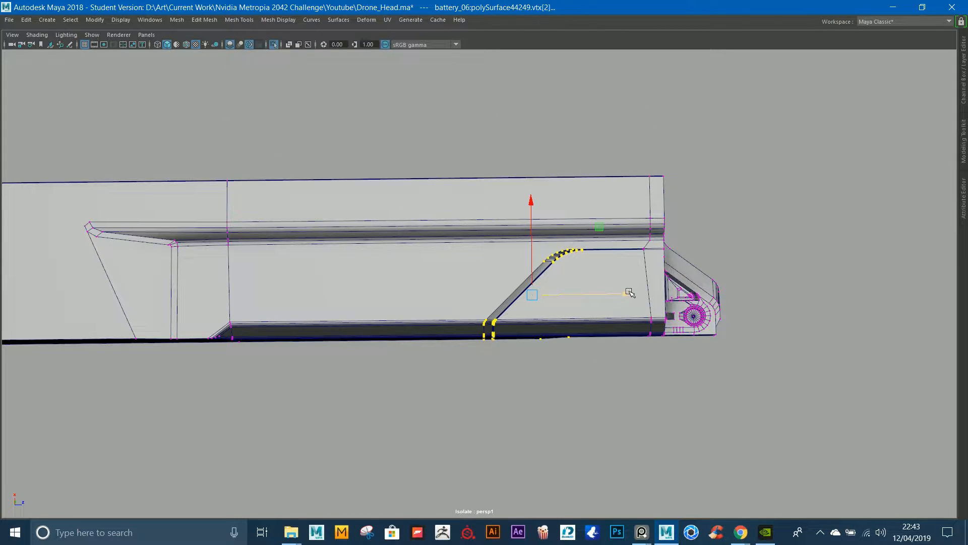
left_click_drag(630, 293, 396, 250)
Step: Move the vertices of the body's bracketed end along its length and display the deselected, shaded body
middle_click_drag(392, 245, 505, 244, "alt")
right_click_drag(506, 253, 583, 273, "alt")
middle_click_drag(632, 256, 573, 259, "alt")
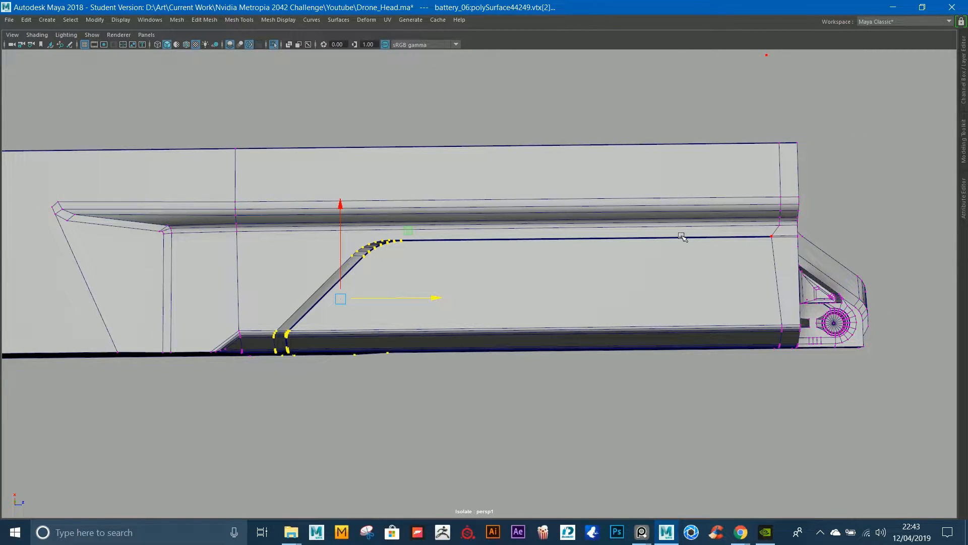
middle_click_drag(431, 262, 235, 265, "alt")
left_click_drag(531, 100, 745, 421)
right_click_drag(739, 398, 634, 273, "alt")
left_click_drag(626, 261, 778, 263)
right_click_drag(754, 214, 800, 165)
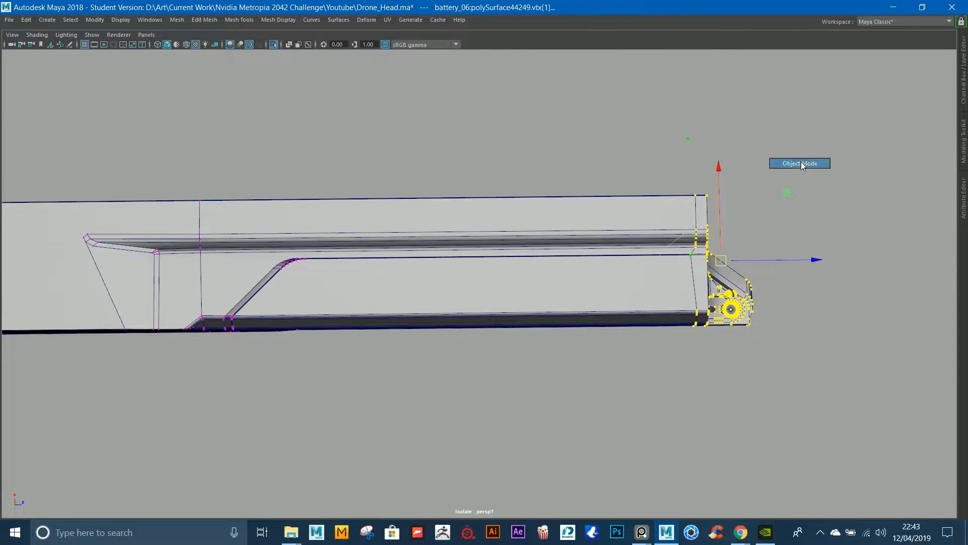
left_click(512, 139)
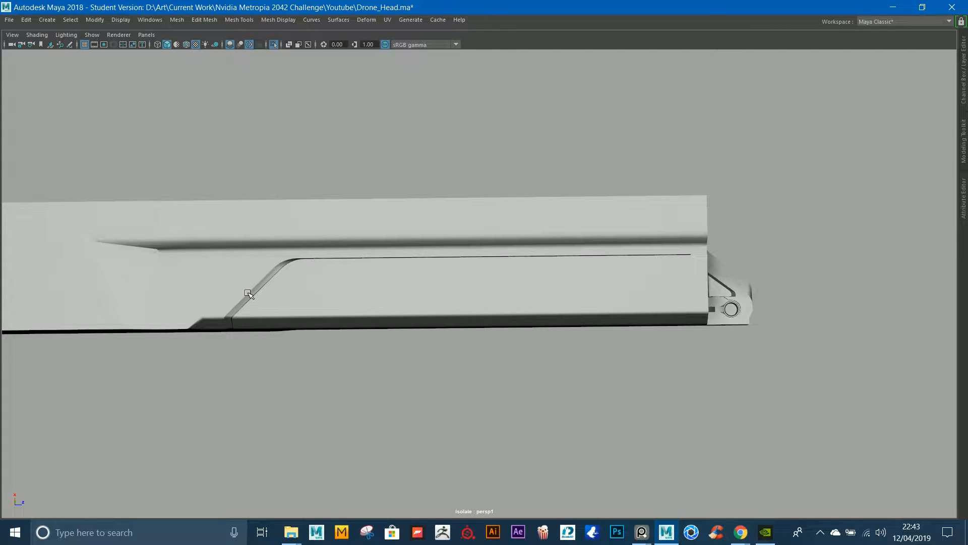
Step: Undo the lengthening of the end panel and examine the short panel from several angles
left_click_drag(248, 293, 374, 241, "alt")
key("ctrl+z")
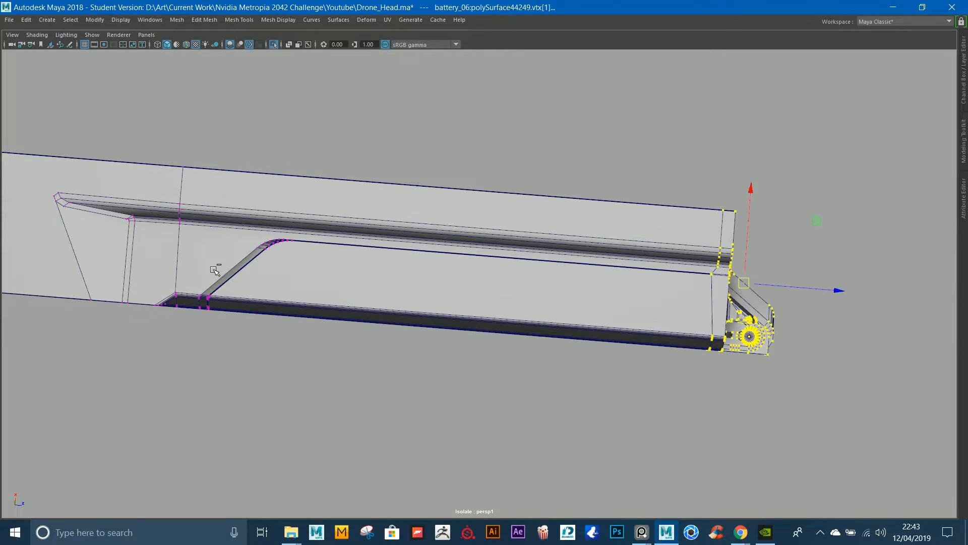
key("ctrl+z")
left_click(577, 161)
left_click_drag(577, 161, 723, 338, "alt")
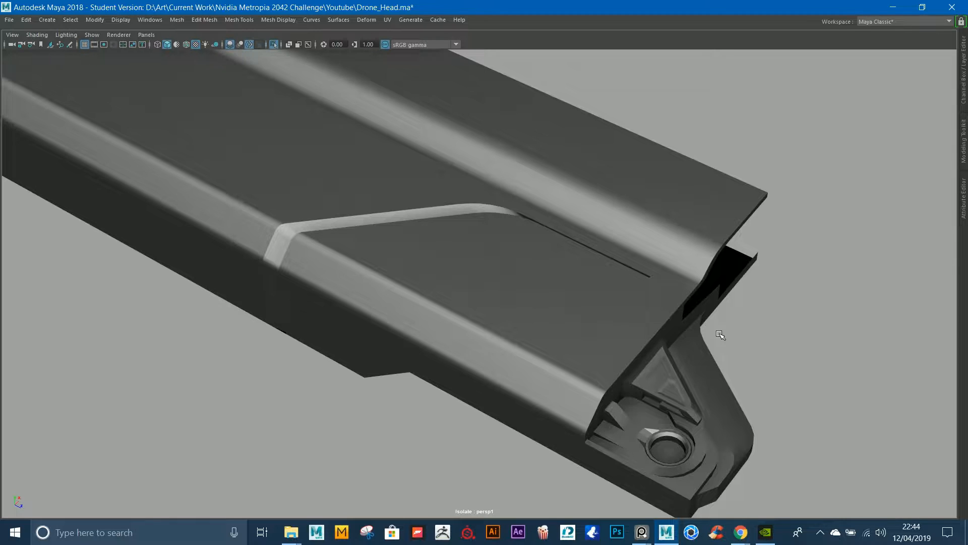
left_click_drag(635, 260, 647, 261, "alt")
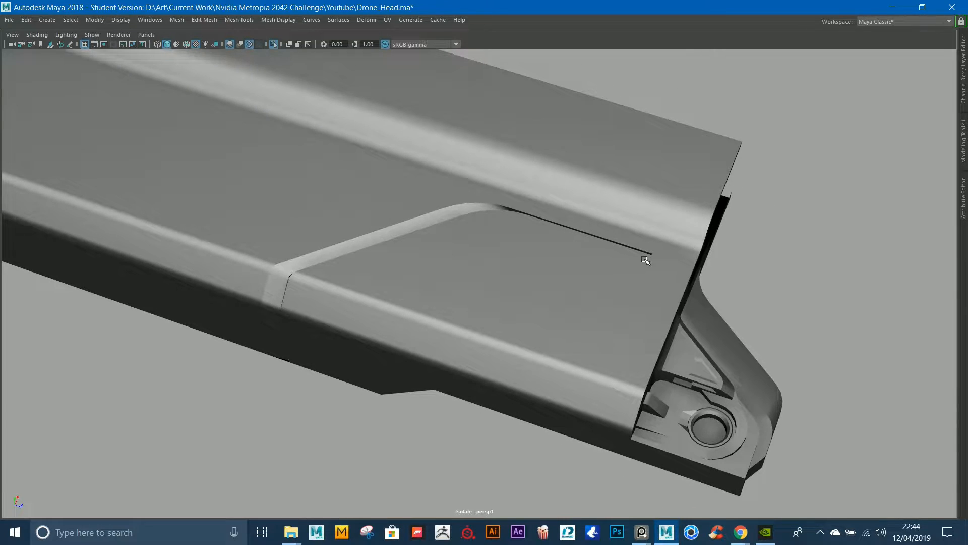
left_click_drag(544, 270, 521, 277, "alt")
Step: Move the vertices at the gap's end and the body's bracketed end outward to lengthen the end panel slightly, and inspect it
left_click(619, 281)
key("F9")
left_click_drag(533, 144, 691, 320)
left_click_drag(682, 282, 718, 285)
key("F8")
left_click(722, 135)
left_click_drag(722, 135, 748, 168, "alt")
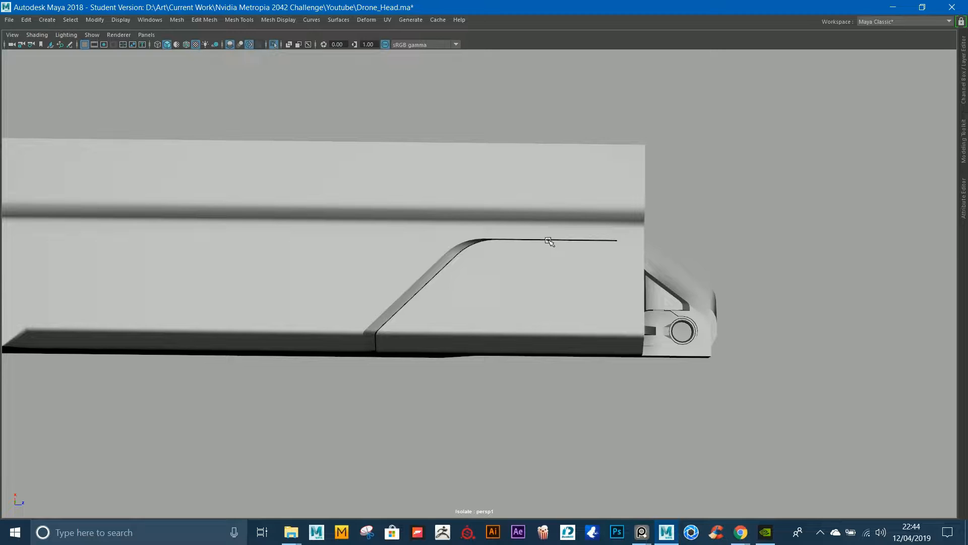
scroll(439, 321, "up", 2)
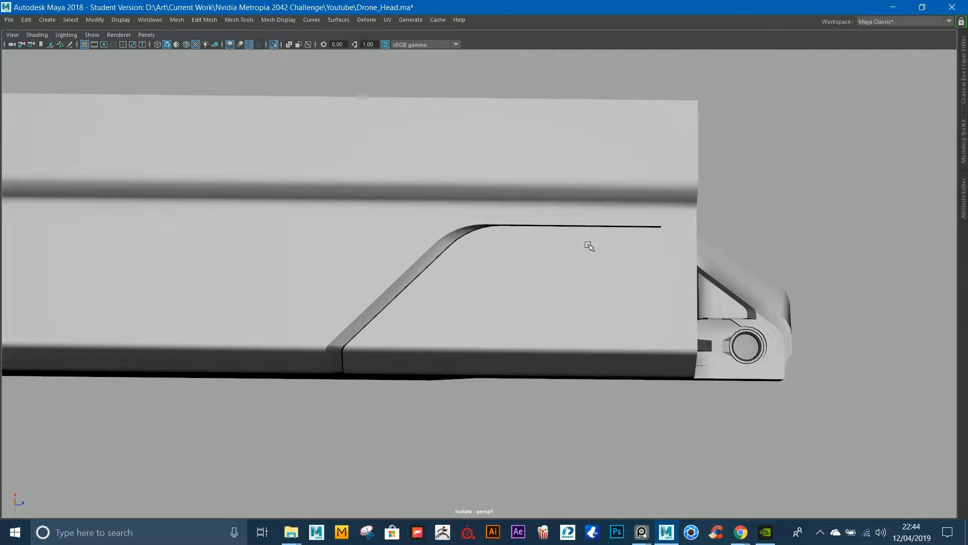
mouse_move(584, 237)
left_mouse_down("alt")
mouse_move(586, 182)
mouse_move(592, 252)
mouse_move(583, 234)
mouse_move(478, 248)
mouse_move(507, 257)
left_mouse_up("alt")
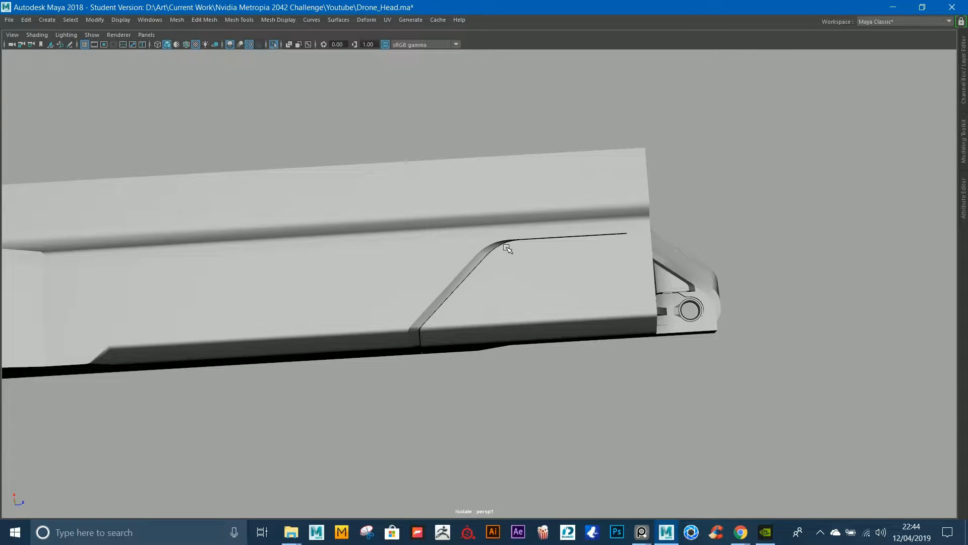
scroll(585, 274, "up", 4)
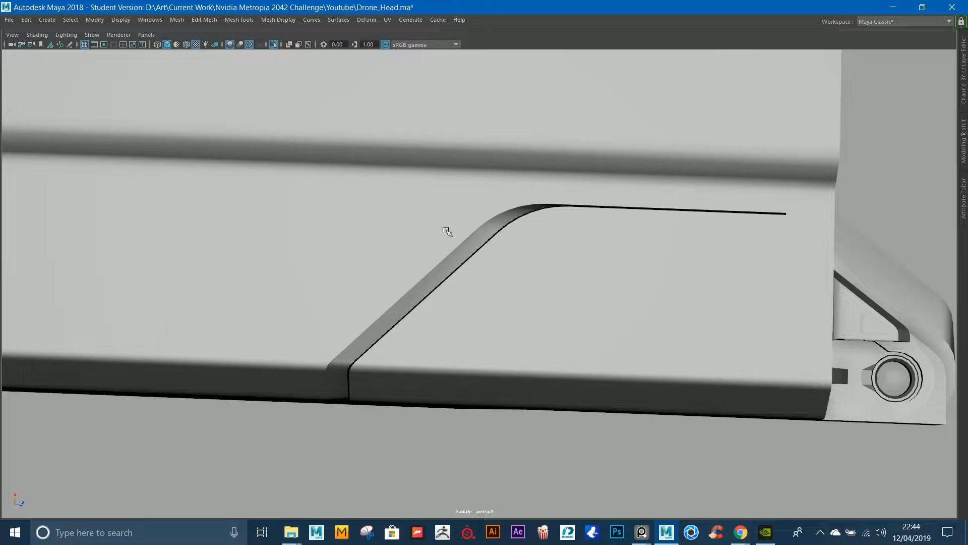
Step: Select the body-side border edges along the gap's straight section and rounded corner
left_click(496, 207)
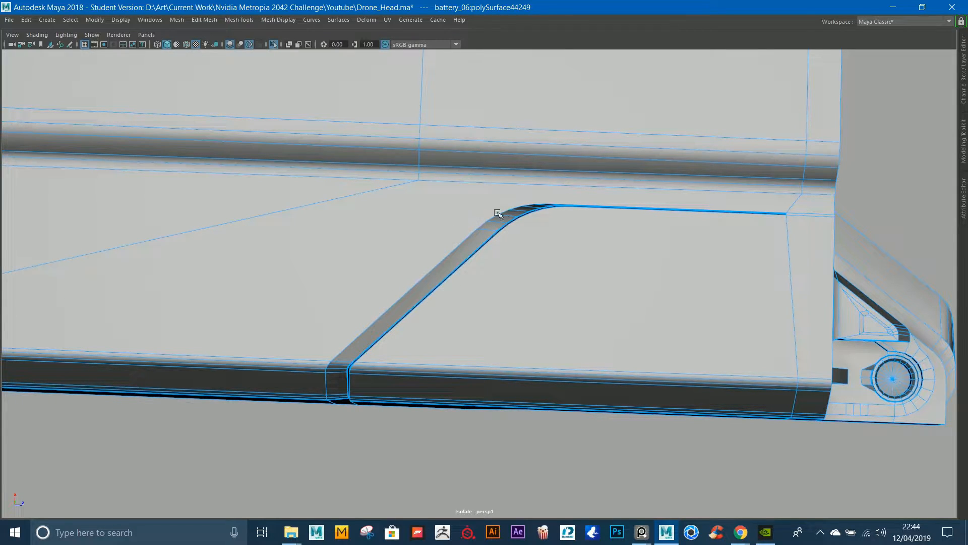
middle_click_drag(575, 199, 497, 237, "alt")
right_click_drag(498, 283, 500, 242)
left_click(536, 252)
middle_click_drag(489, 238, 548, 249, "alt")
right_click_drag(547, 250, 527, 223, "alt")
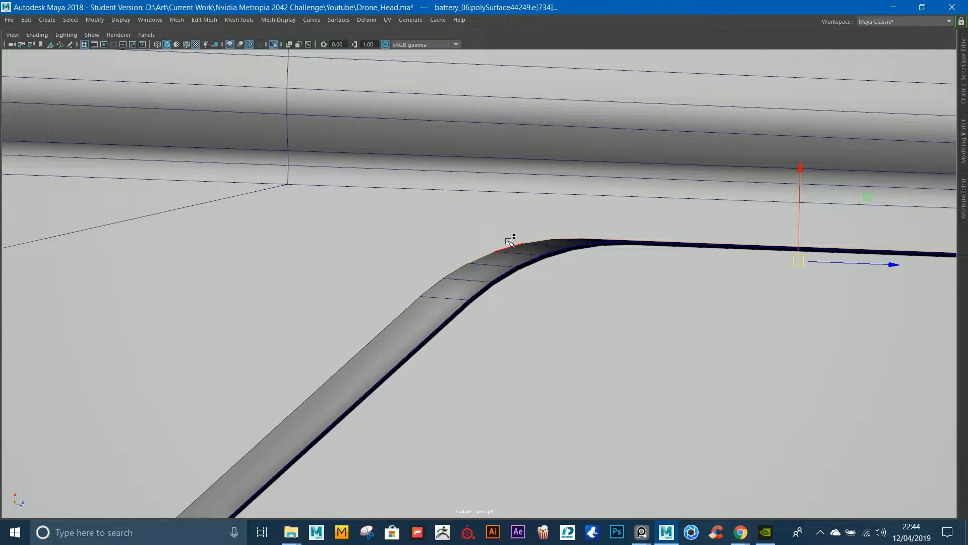
right_click_drag(699, 258, 539, 199, "alt")
middle_click_drag(540, 200, 469, 197, "alt")
right_click_drag(469, 197, 653, 304, "alt")
middle_click_drag(652, 305, 729, 266, "alt")
right_click_drag(464, 175, 503, 231, "alt")
left_click_drag(503, 231, 411, 170, "alt")
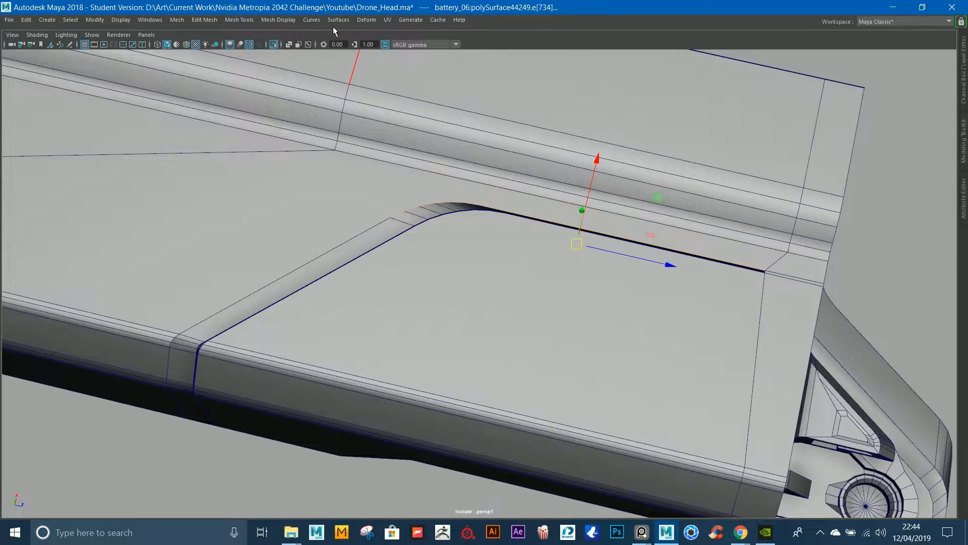
right_click_drag(333, 31, 462, 169, "alt")
left_click_drag(461, 169, 432, 143, "alt")
left_click_drag(578, 219, 551, 246, "alt")
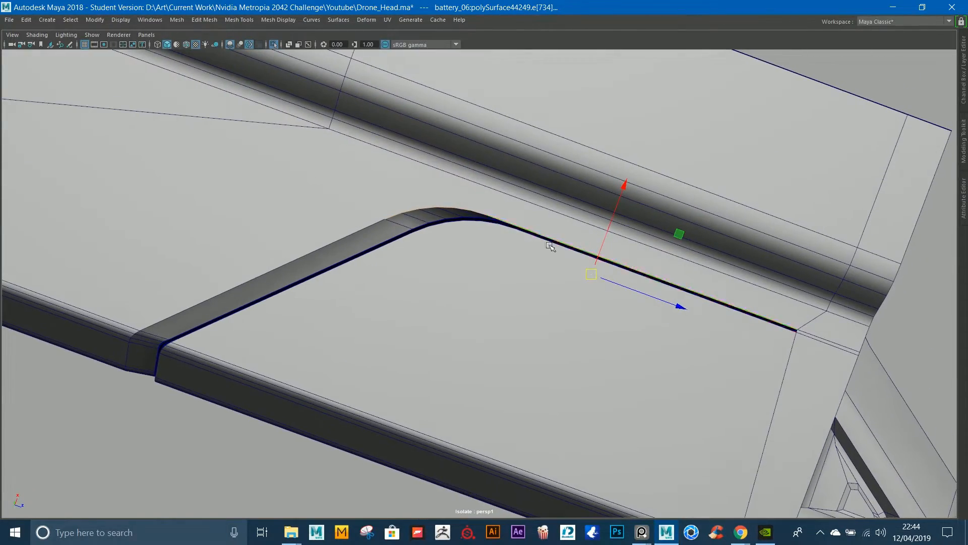
left_click_drag(471, 229, 556, 231, "alt")
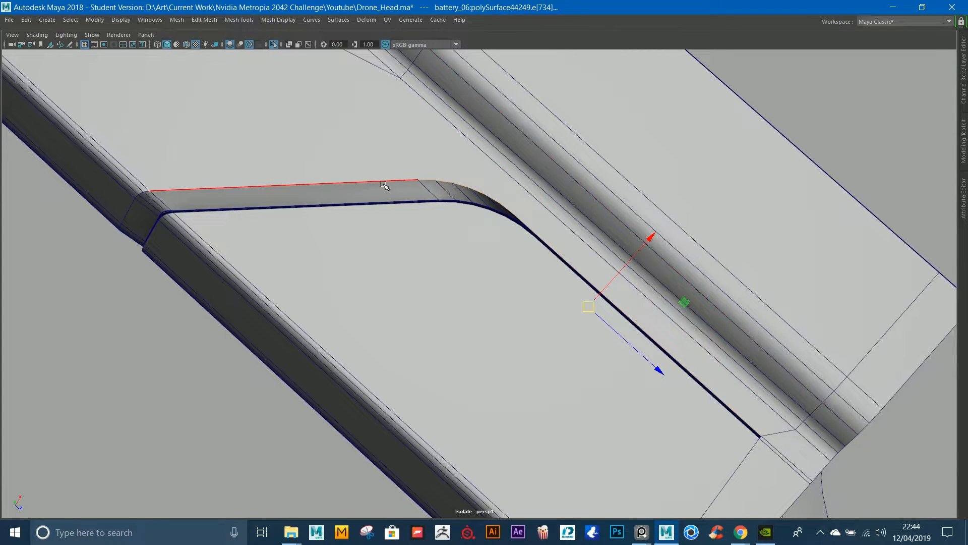
Step: Align the move axis to the gap's diagonal edge and slide the selected edges along it to widen the strip beside the straight section
left_click_drag(450, 228, 598, 317, "alt")
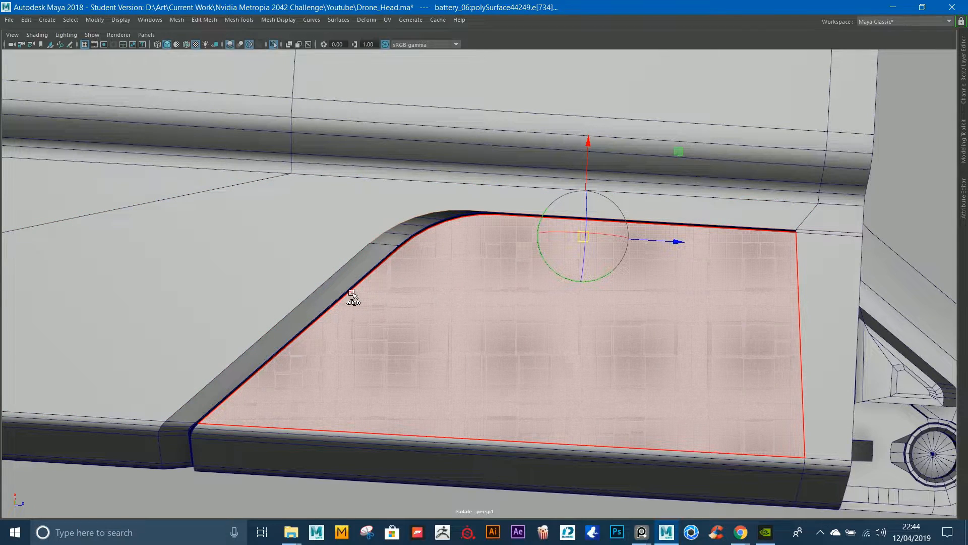
left_click(313, 292)
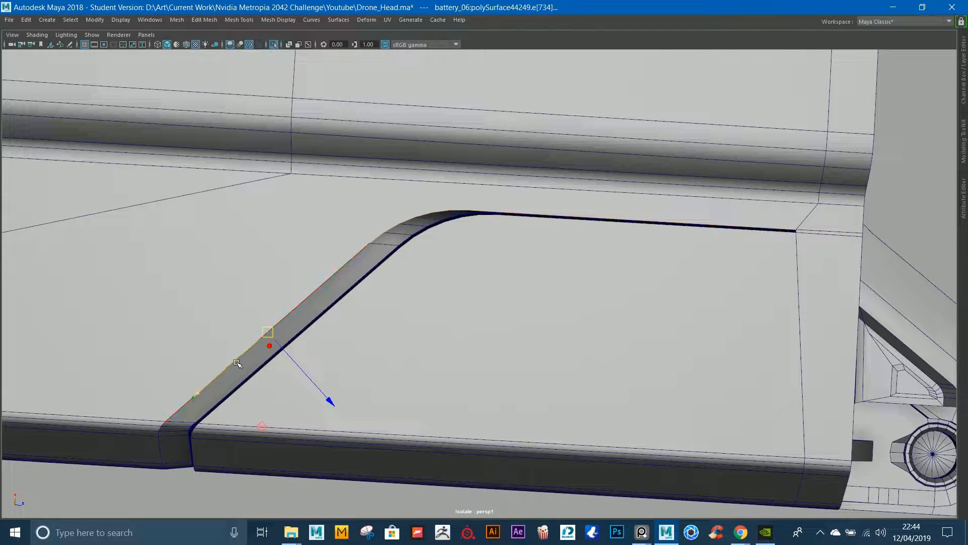
left_click_drag(205, 388, 378, 279)
scroll(380, 279, "down", 5)
middle_click_drag(428, 228, 401, 280, "alt")
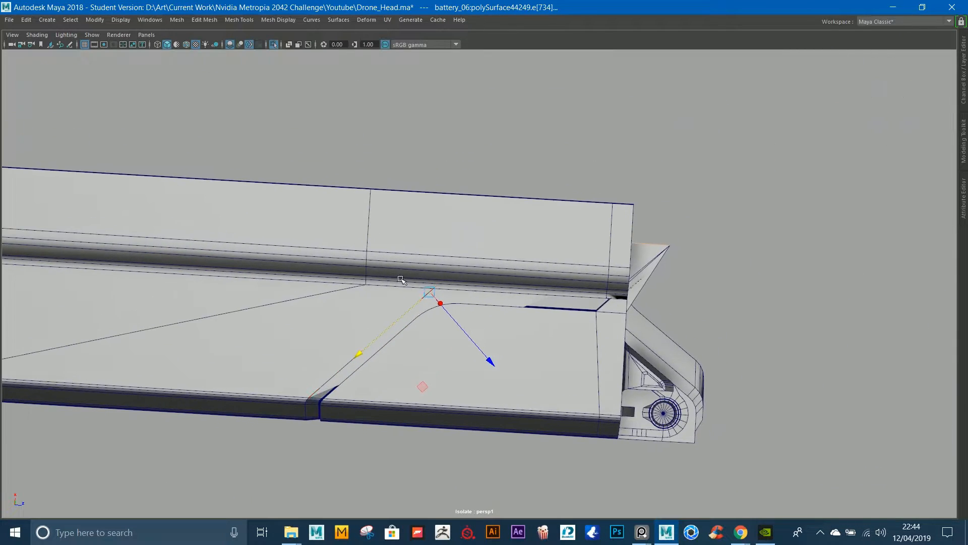
left_click_drag(363, 344, 277, 377)
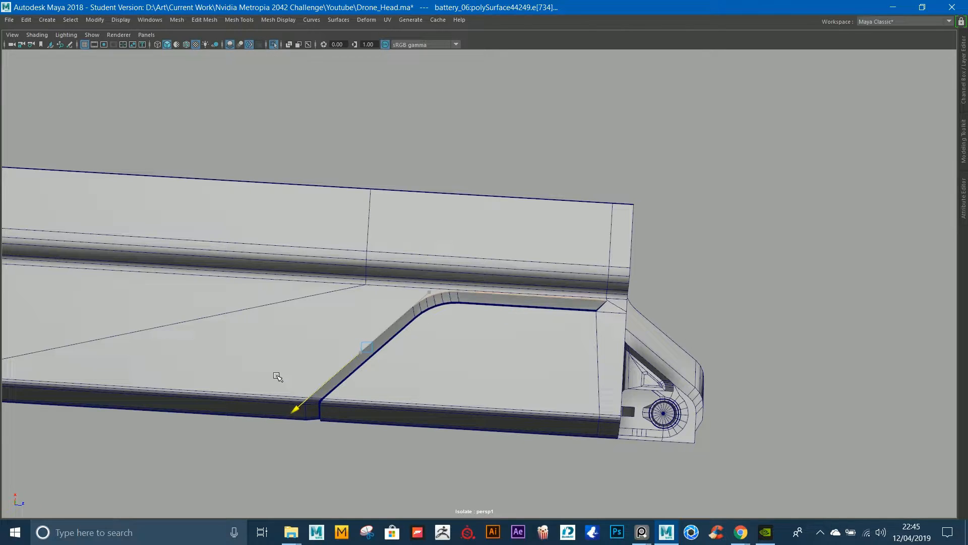
Step: Inspect the widened strip and the panel-side edges along the gap's straight section up close
scroll(408, 344, "up", 3)
middle_click_drag(442, 399, 469, 330, "alt")
scroll(470, 330, "up", 2)
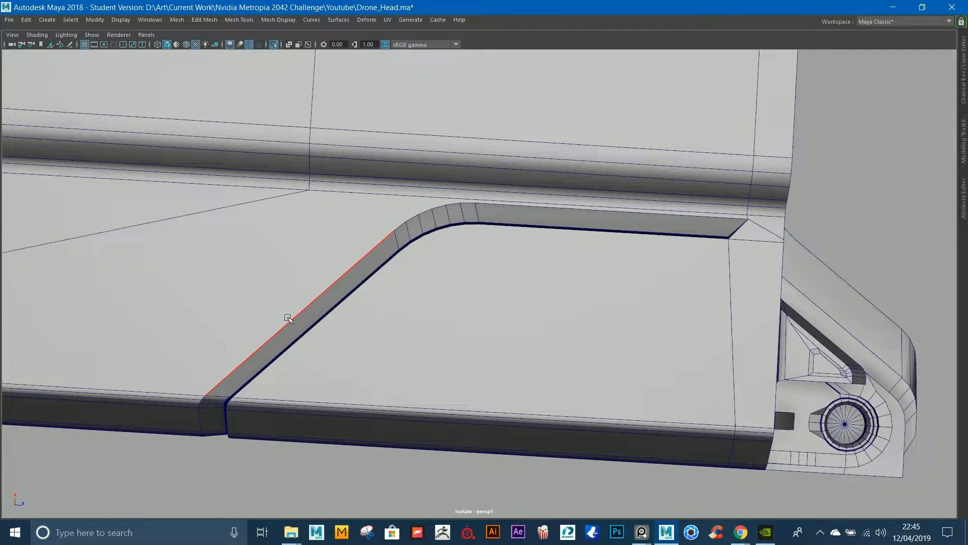
middle_click_drag(421, 254, 448, 246, "alt")
scroll(514, 225, "up", 2)
left_click_drag(514, 224, 511, 221, "alt")
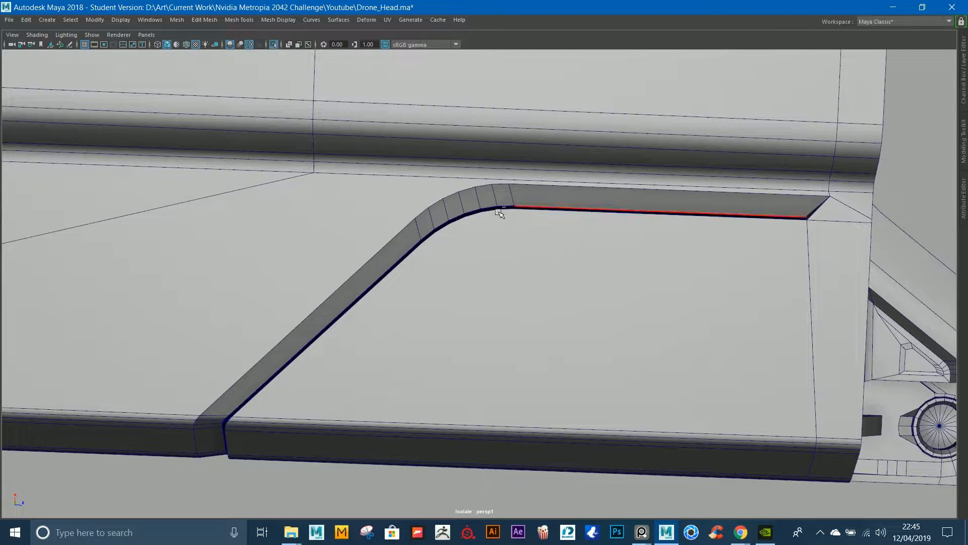
double_click(506, 208)
key("ctrl+z")
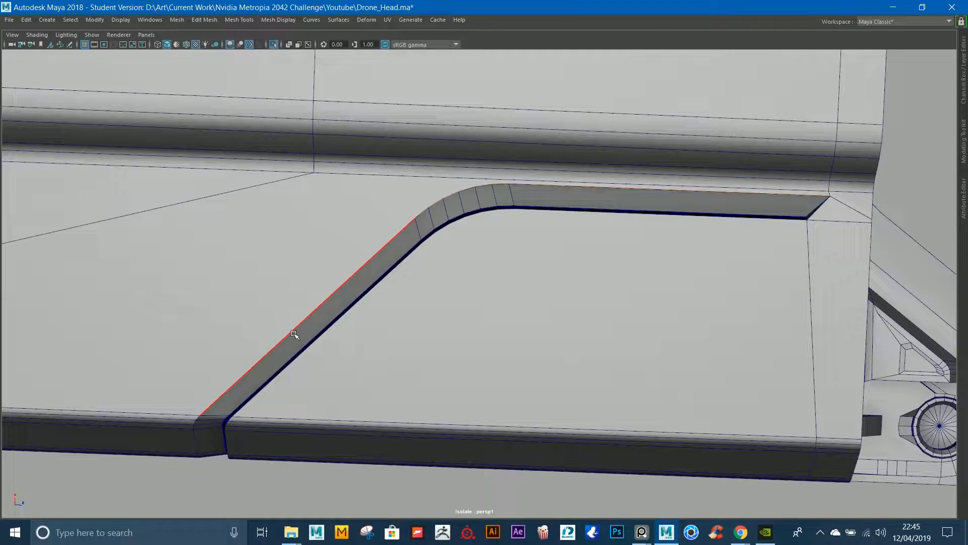
Step: Return to object mode and examine the evenly wide strip around the rounded gap from several angles
right_click_drag(731, 197, 785, 150)
left_click_drag(785, 149, 722, 141, "alt")
middle_click_drag(693, 70, 675, 131, "alt")
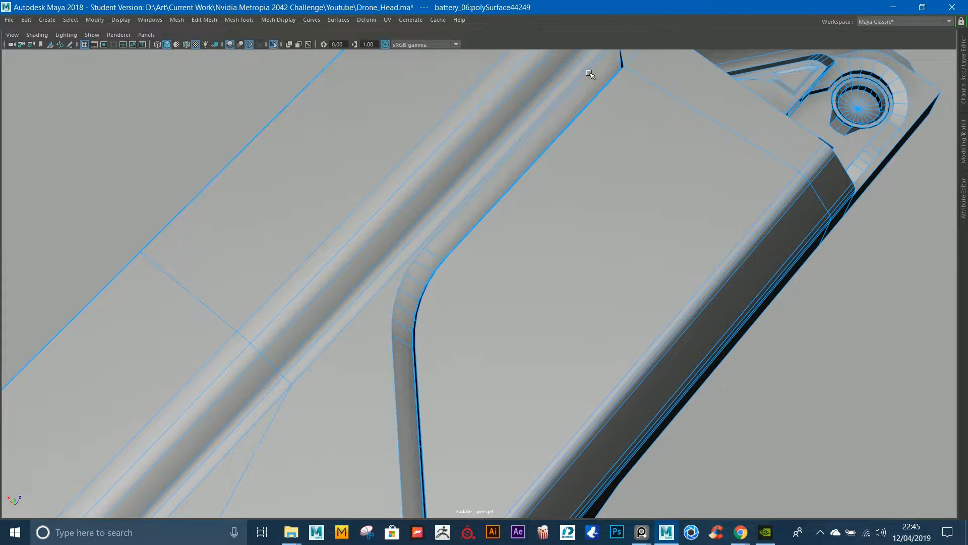
right_click_drag(759, 300, 677, 304, "alt")
left_click(787, 337)
left_click_drag(788, 338, 664, 287, "alt")
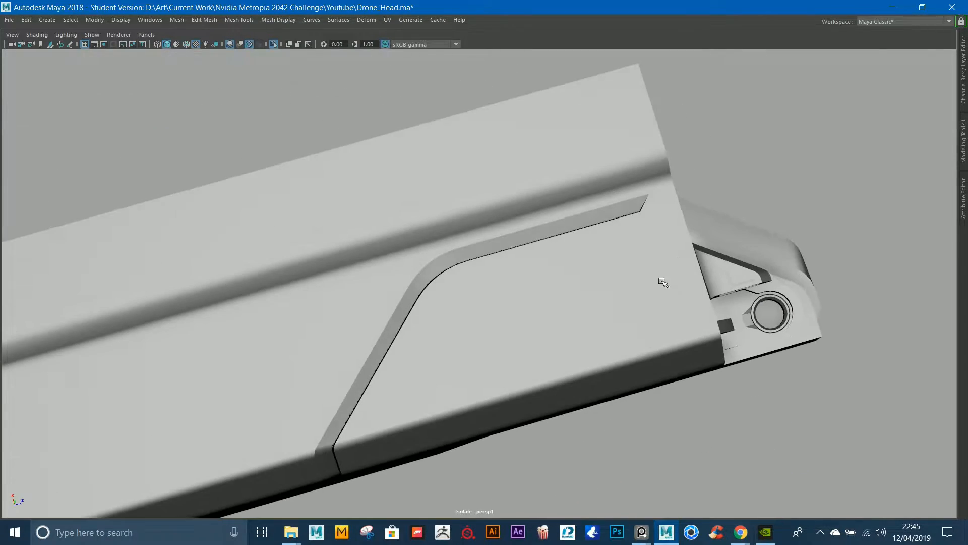
middle_click_drag(664, 287, 719, 271, "alt")
left_click(706, 276)
left_click_drag(719, 270, 689, 268, "alt")
Step: Undo the strip widening along the gap's straight section and return to object mode without a selection
key("ctrl+z")
key("ctrl+z")
key("ctrl+z")
key("ctrl+z")
right_click_drag(689, 269, 898, 119)
left_click(903, 120)
left_click_drag(903, 120, 559, 317, "alt")
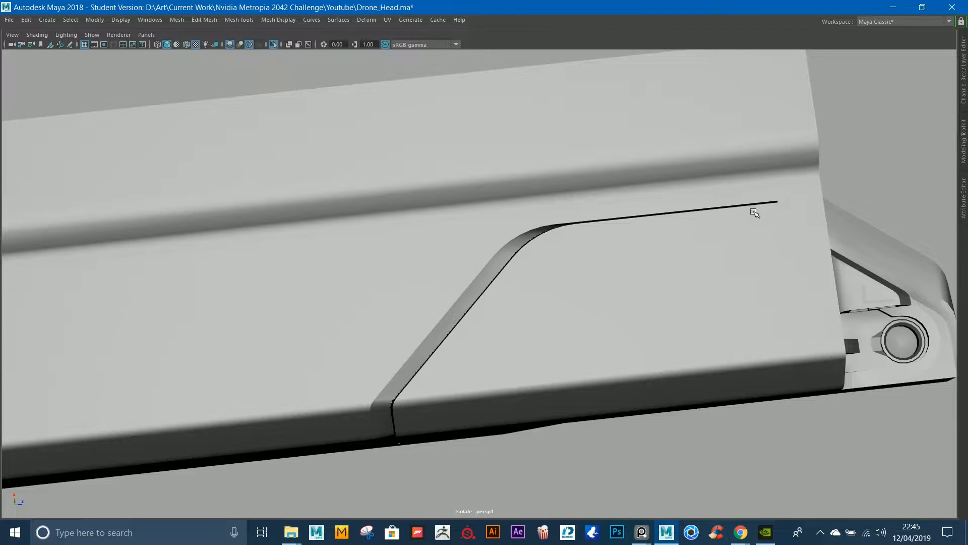
Step: Examine the narrow gap and its sloped strip in relation to the whole battery body
left_click_drag(753, 214, 579, 324, "alt")
left_click(642, 313)
left_click_drag(643, 313, 558, 261, "alt")
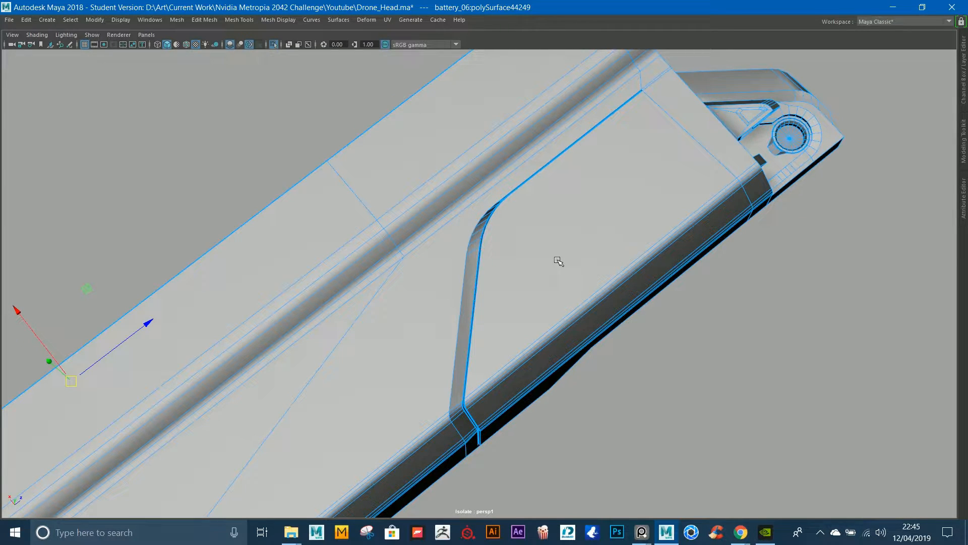
left_click_drag(437, 193, 353, 186, "alt")
middle_click_drag(354, 187, 557, 195, "alt")
right_click_drag(558, 195, 392, 58, "alt")
left_click_drag(393, 57, 351, 133, "alt")
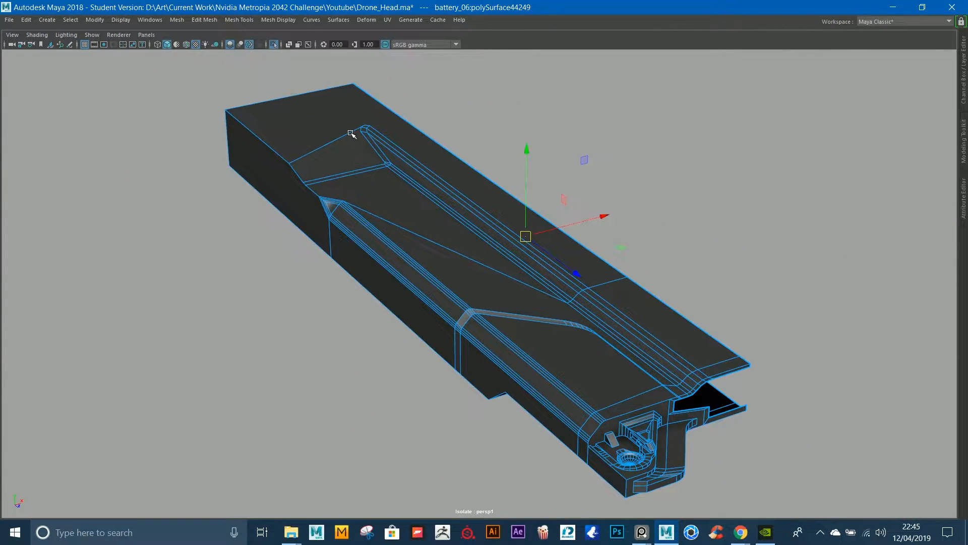
right_click_drag(575, 126, 461, 104, "alt")
left_click_drag(460, 104, 417, 198, "alt")
right_click_drag(417, 199, 665, 313, "alt")
left_click_drag(665, 313, 578, 270, "alt")
middle_click_drag(579, 270, 570, 204, "alt")
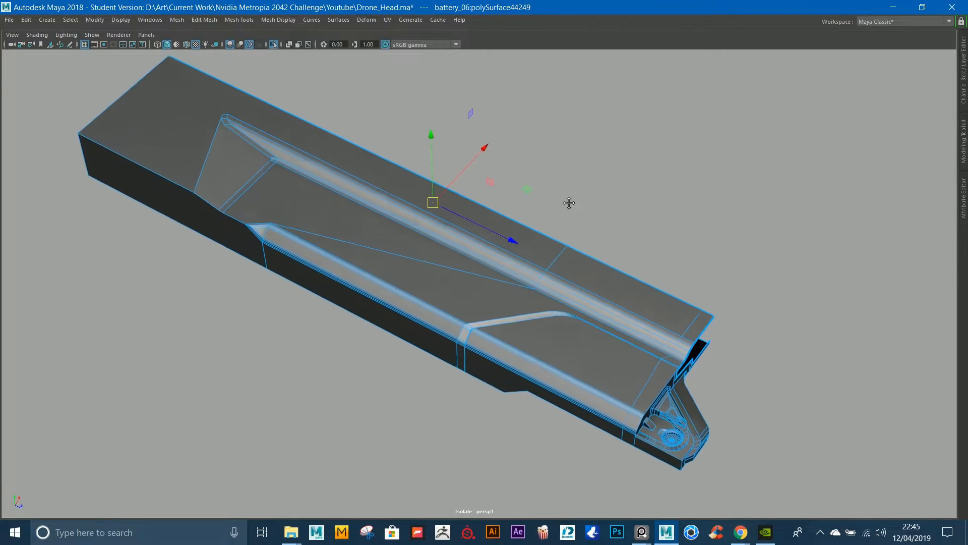
right_click_drag(569, 203, 651, 252, "alt")
left_click_drag(650, 252, 681, 299, "alt")
middle_click_drag(681, 299, 629, 249, "alt")
right_click_drag(629, 250, 663, 265, "alt")
left_click_drag(663, 265, 677, 277, "alt")
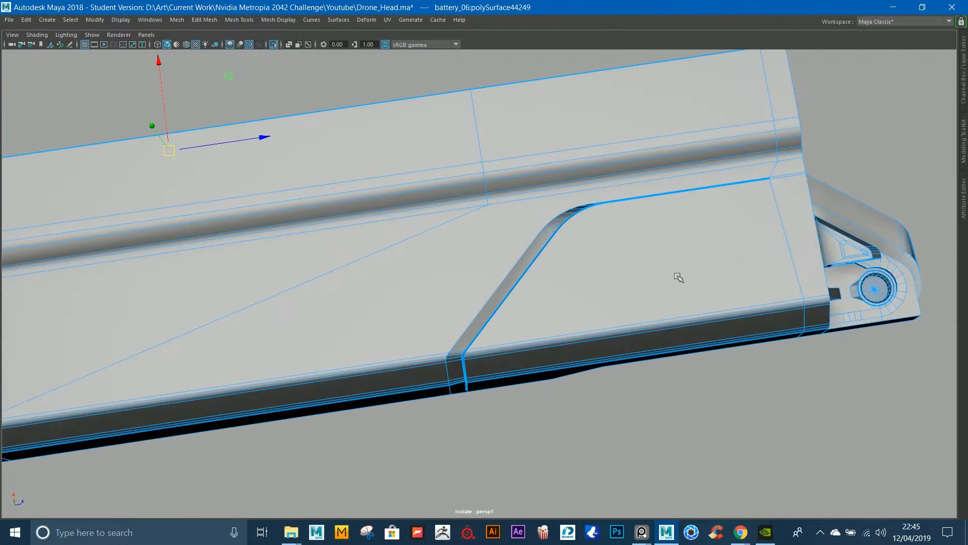
Step: Turn off the isolated view to show the full battery and inspect the gap on both mirrored halves
left_click(275, 43)
right_click_drag(633, 258, 580, 232, "alt")
left_click_drag(580, 231, 500, 181, "alt")
right_click_drag(500, 182, 517, 171, "alt")
left_click(751, 140)
left_click_drag(852, 177, 600, 101, "alt")
left_click(820, 164)
right_click_drag(600, 101, 646, 118, "alt")
left_click_drag(645, 117, 583, 123, "alt")
right_click_drag(584, 123, 616, 142, "alt")
left_click_drag(617, 141, 683, 179, "alt")
left_click_drag(577, 474, 554, 327, "alt")
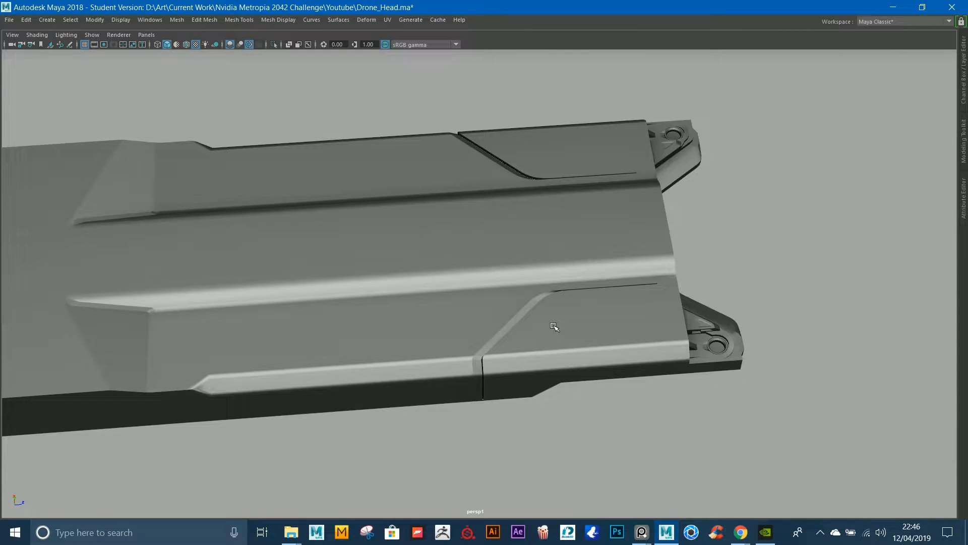
Step: Select the body-side border vertices from the side wall up through the gap's rounded corner
left_click(495, 319)
middle_click_drag(499, 324, 560, 242, "alt")
right_click_drag(560, 242, 664, 402, "alt")
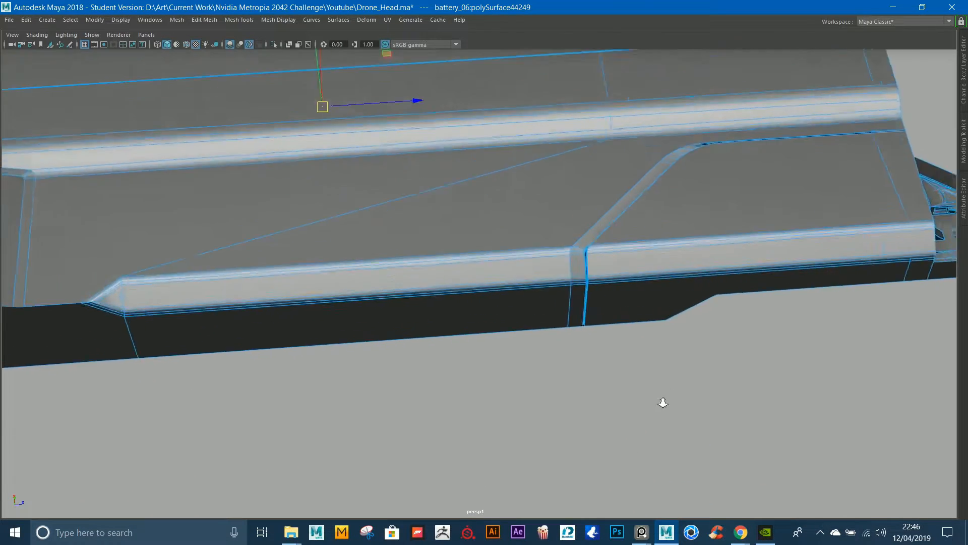
left_click_drag(664, 402, 588, 286, "alt")
middle_click_drag(588, 285, 510, 290, "alt")
right_click_drag(499, 286, 423, 284)
left_click_drag(439, 226, 481, 390)
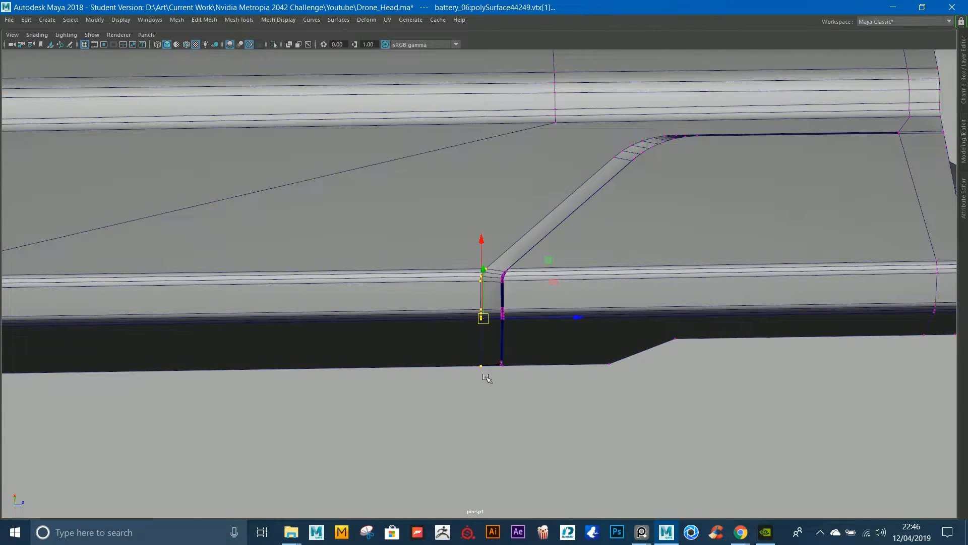
middle_click_drag(556, 263, 492, 370, "alt")
left_click_drag(598, 277, 583, 220, "alt")
right_click_drag(584, 220, 623, 373, "alt")
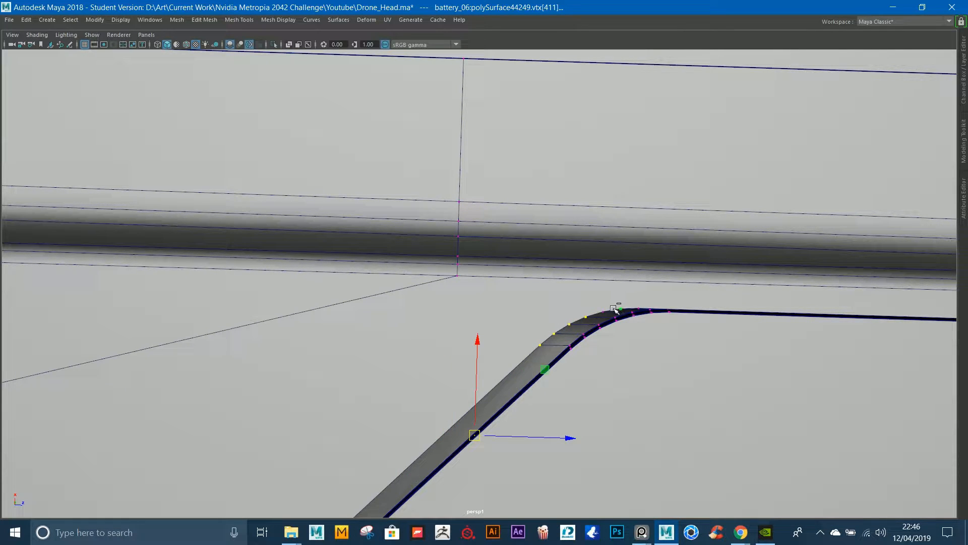
Step: Move the selected vertices lengthwise away from the bracketed end to widen the sloped strip, and return to object mode
left_click_drag(669, 311, 645, 237, "alt")
middle_click_drag(645, 237, 631, 377, "alt")
right_click_drag(631, 376, 617, 287, "alt")
left_click_drag(505, 349, 465, 350)
right_click_drag(465, 350, 391, 337, "alt")
left_click_drag(392, 338, 394, 371, "alt")
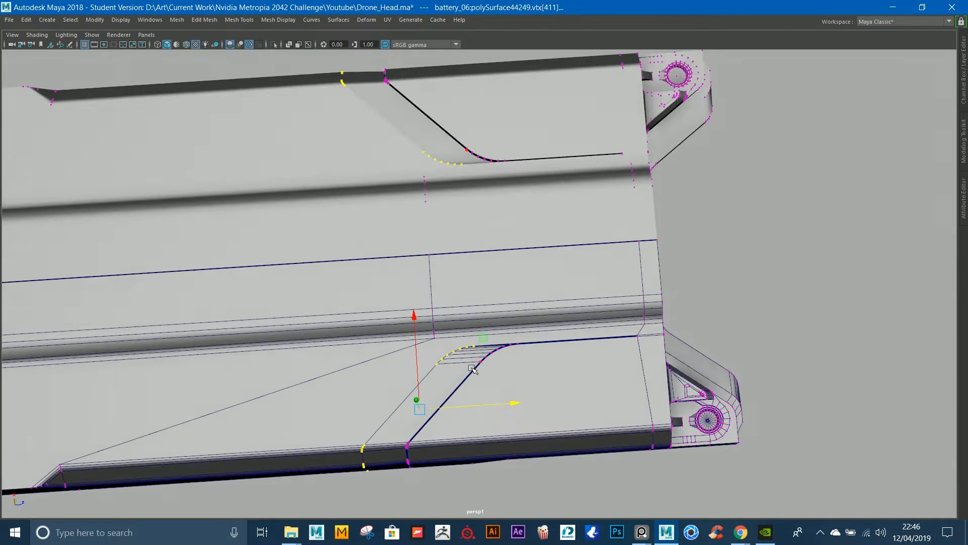
right_click_drag(708, 284, 781, 200)
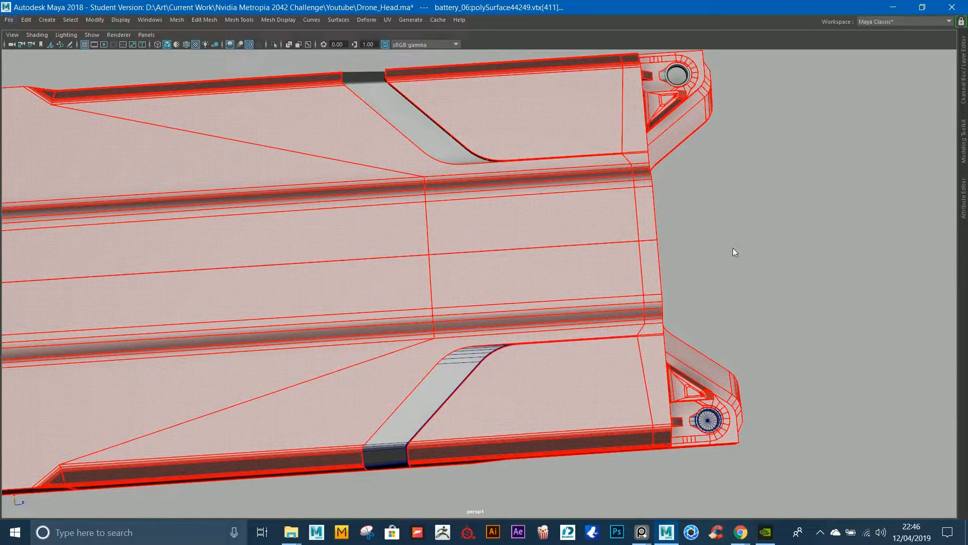
right_click_drag(733, 247, 762, 217)
Step: Examine the widened sloped strips on the full battery and compare it with the neighbouring design versions
left_click_drag(760, 127, 496, 240, "alt")
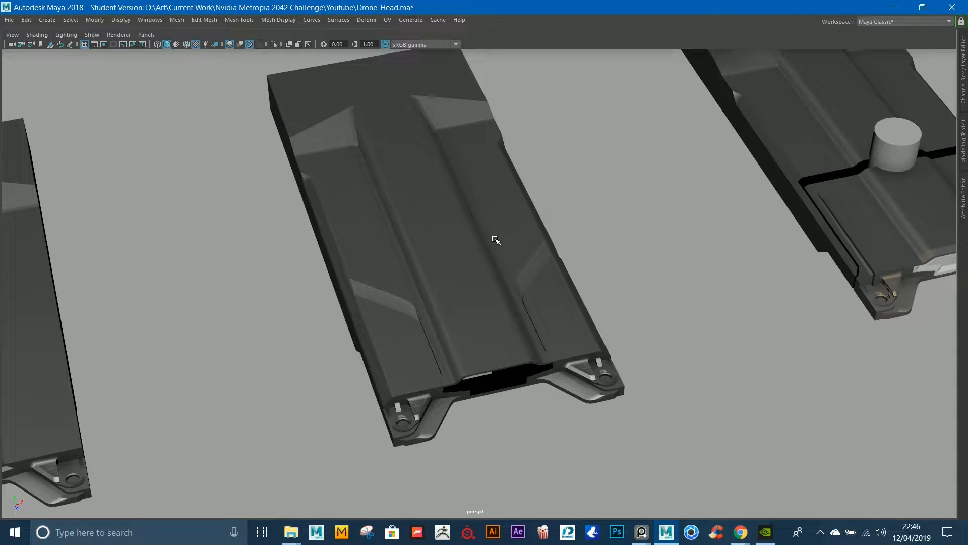
left_click_drag(696, 238, 730, 262, "alt")
right_click_drag(729, 262, 884, 371, "alt")
left_click_drag(884, 371, 708, 297, "alt")
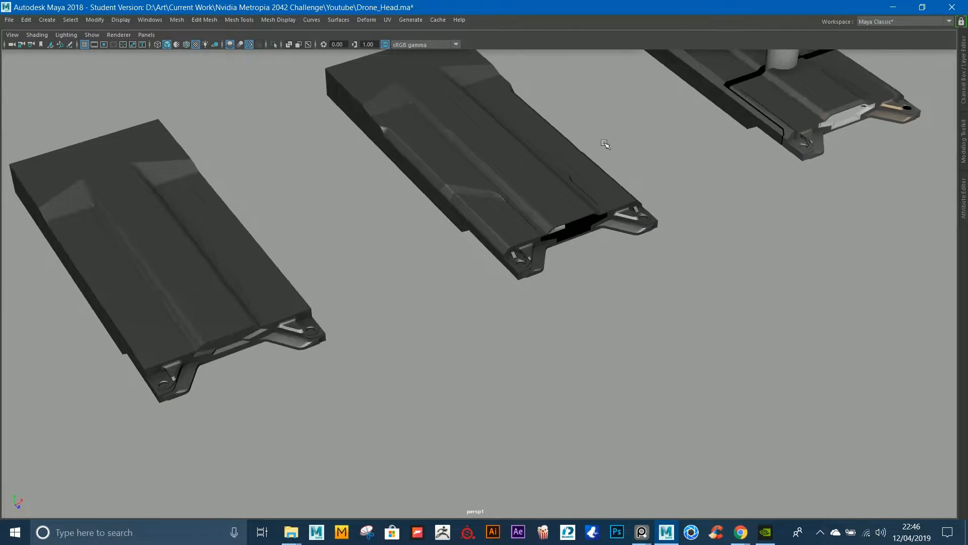
right_click_drag(605, 184, 640, 237, "alt")
left_click_drag(640, 237, 708, 217, "alt")
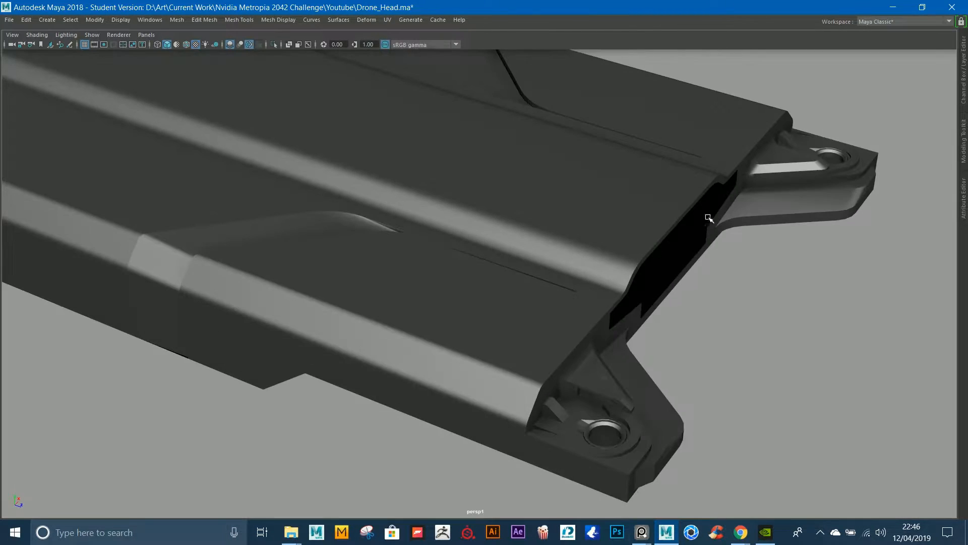
left_click_drag(708, 266, 633, 252, "alt")
right_click_drag(633, 252, 394, 300, "alt")
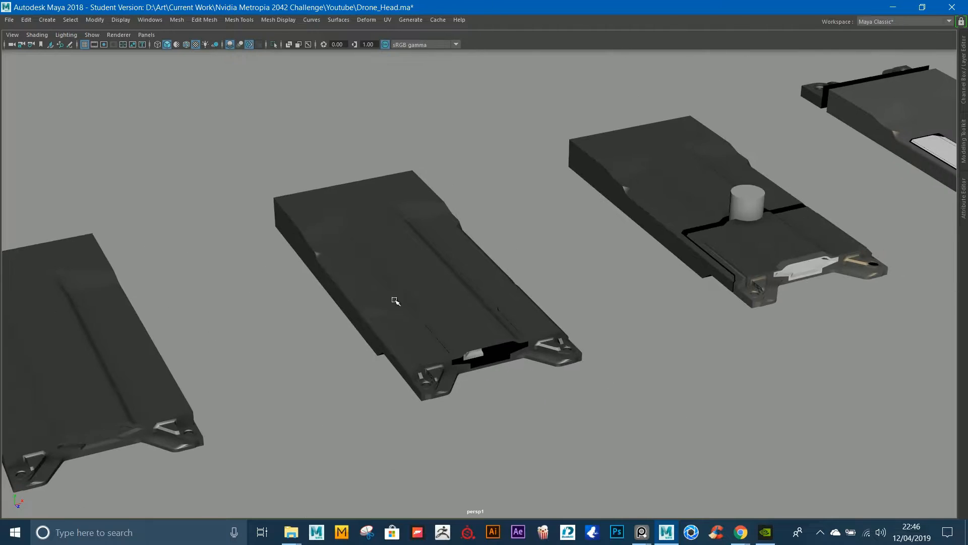
Step: Frame the next battery version with the cylinder and examine its separated end section and brackets
left_click(703, 266)
key("f")
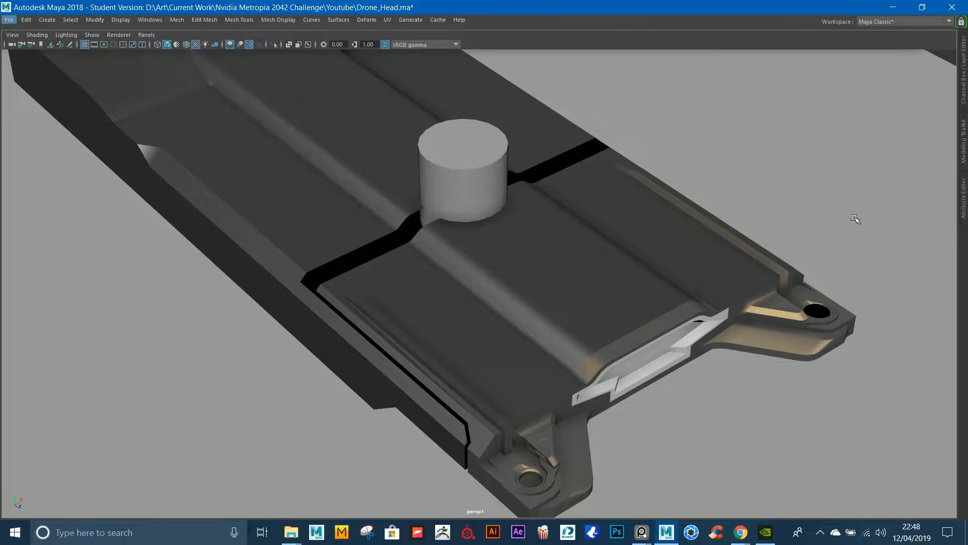
left_click_drag(616, 263, 528, 281, "alt")
left_click(389, 450)
key("f")
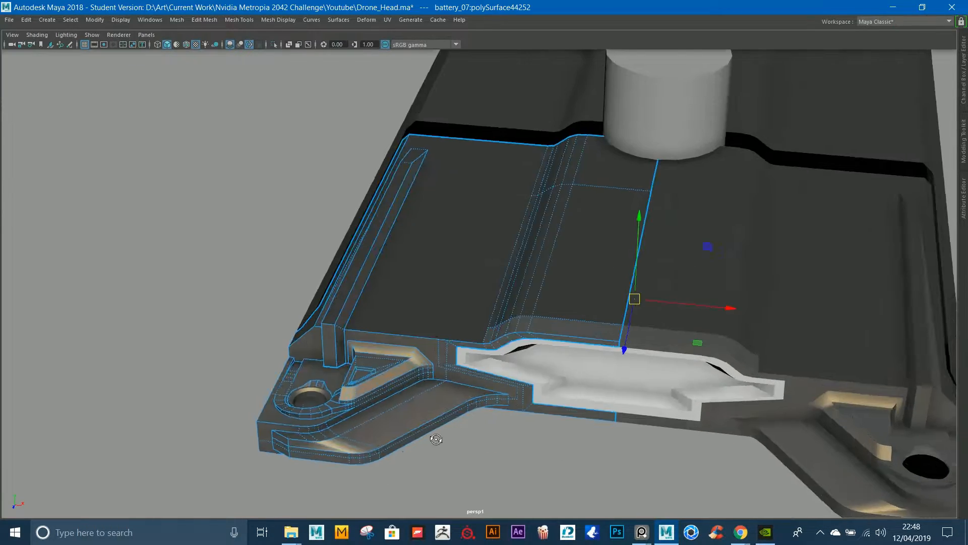
left_click_drag(433, 437, 620, 421, "alt")
left_click(719, 375)
left_click_drag(721, 376, 635, 376, "alt")
right_click_drag(636, 376, 391, 257, "alt")
middle_click_drag(391, 257, 520, 212, "alt")
left_click_drag(520, 212, 581, 195, "alt")
middle_click_drag(581, 195, 497, 289, "alt")
left_click(564, 244)
key("f")
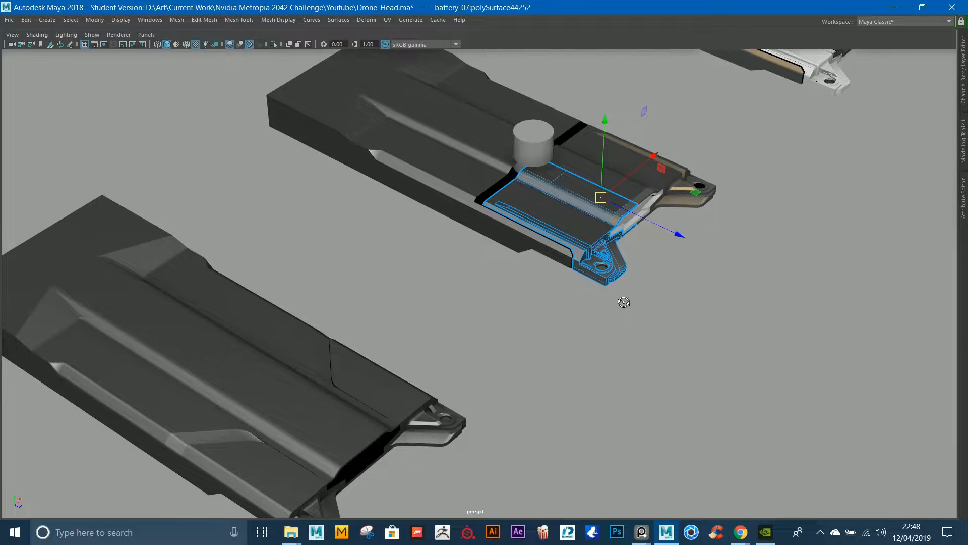
Step: Inspect the end section's raised ridge, side rail and bracket recess up close
right_click_drag(625, 301, 765, 149, "alt")
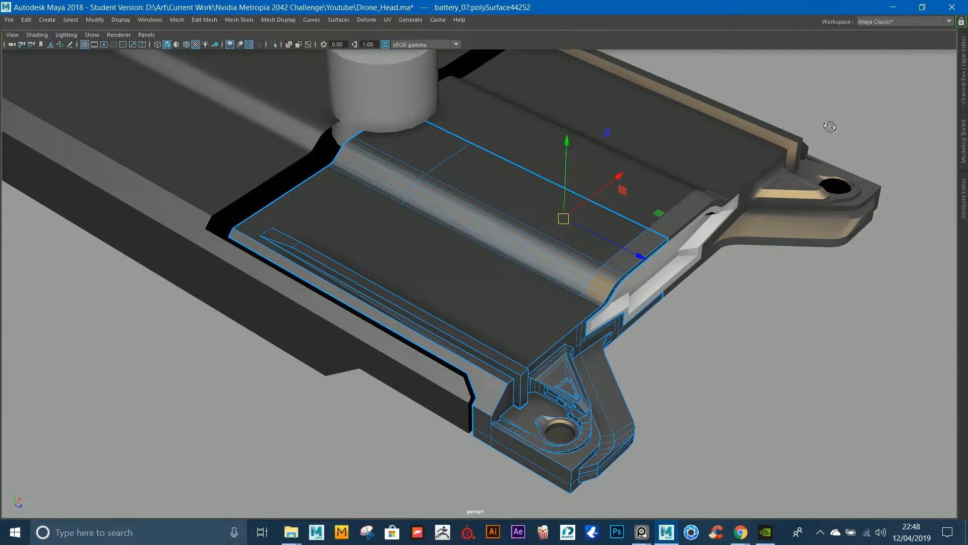
left_click_drag(829, 127, 808, 126, "alt")
left_click(872, 147)
left_click_drag(716, 140, 550, 244, "alt")
left_click(377, 302)
left_click_drag(377, 302, 565, 234, "alt")
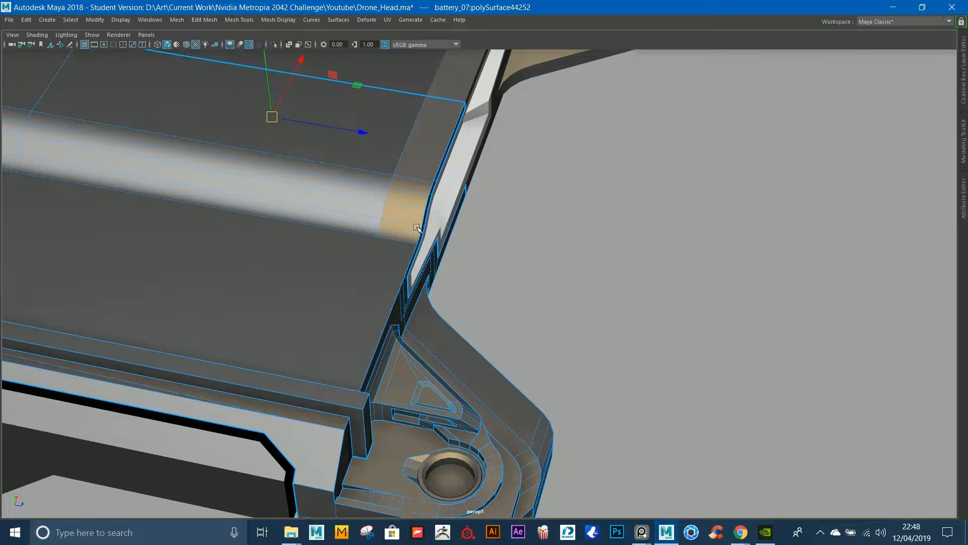
middle_click_drag(558, 247, 694, 187, "alt")
left_click_drag(649, 206, 520, 261, "alt")
key("ctrl+shift+x")
left_click(496, 290)
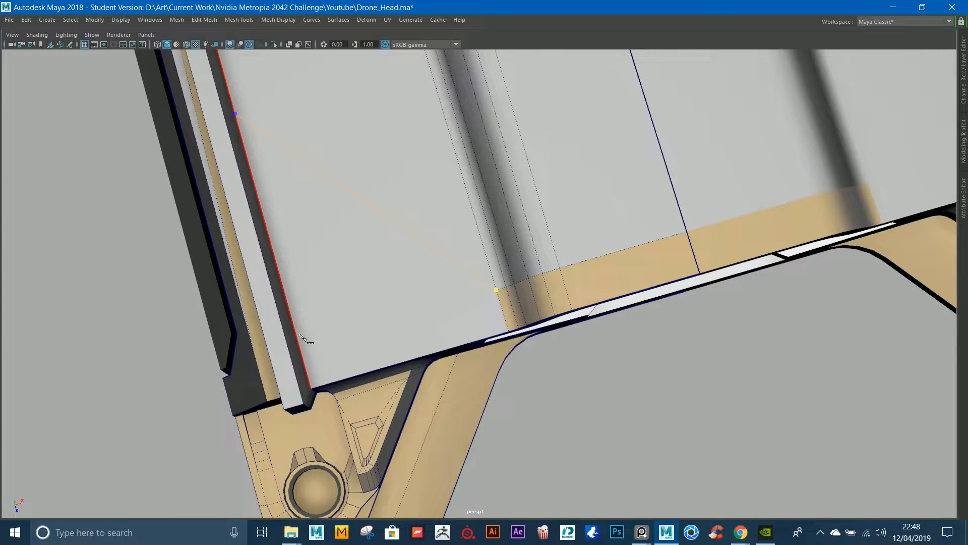
key("q")
key("ctrl+z")
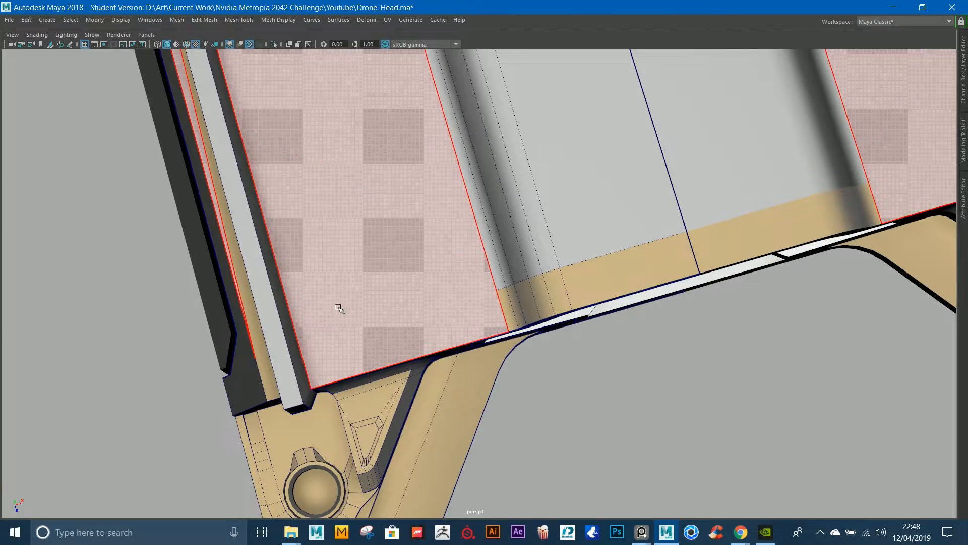
Step: Return to object mode and examine the long side rail and the wide gap behind the end section
left_click_drag(337, 312, 319, 243, "alt")
right_click_drag(388, 274, 584, 152)
left_click_drag(583, 151, 454, 286, "alt")
scroll(363, 277, "down", 2)
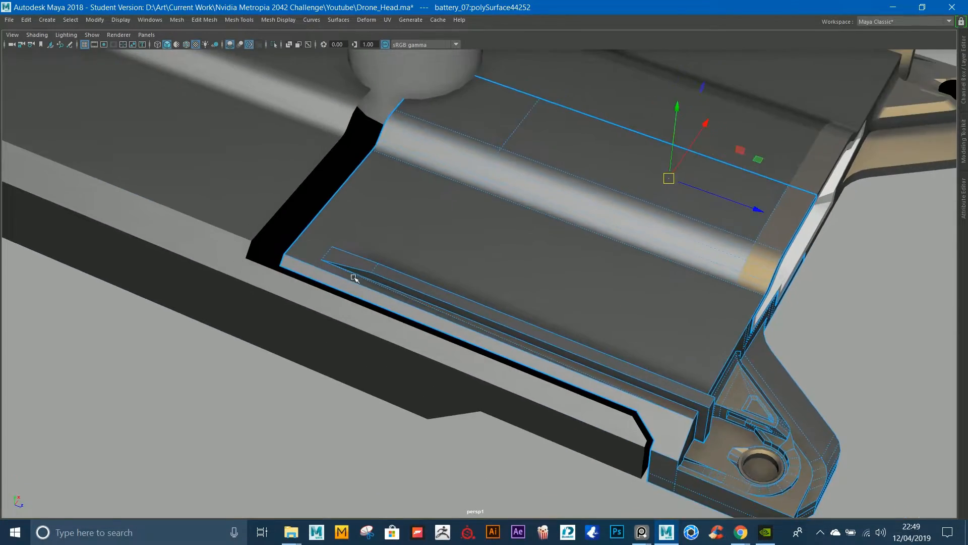
left_click_drag(354, 278, 704, 399, "alt")
left_click_drag(337, 106, 352, 207, "alt")
left_click_drag(454, 174, 532, 160, "alt")
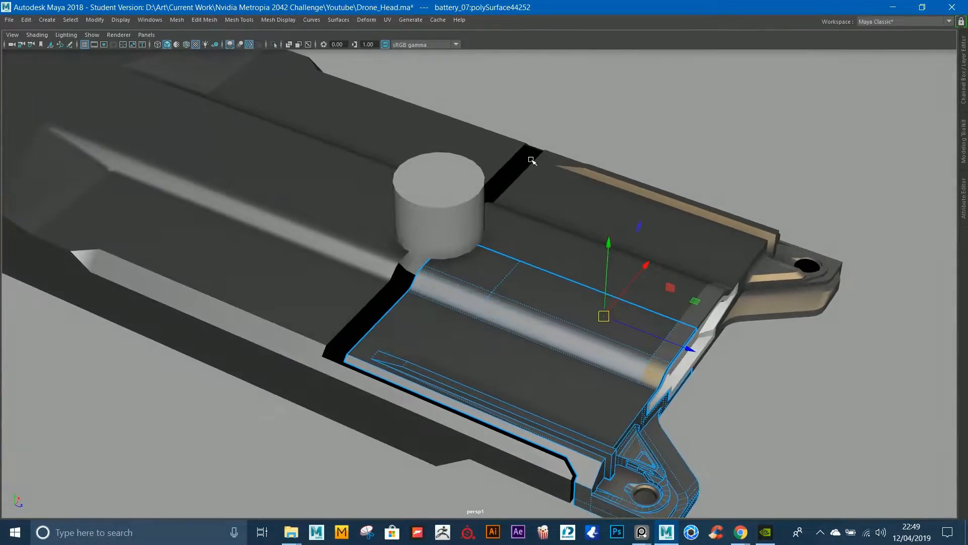
left_click_drag(499, 202, 546, 269, "alt")
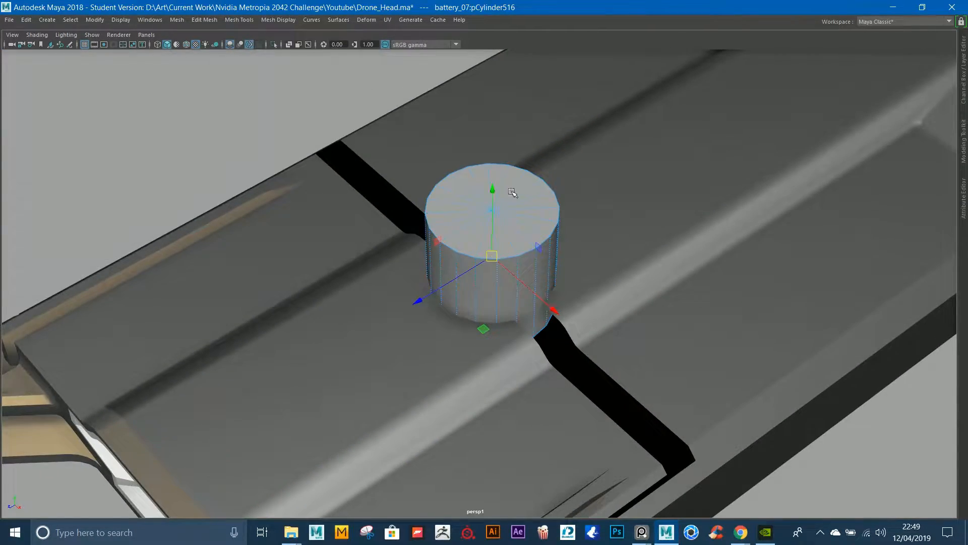
Step: Examine the cylinder over the gap and compare the bracketed end with the previous battery version's bracket
left_click_drag(398, 225, 524, 184, "alt")
right_click_drag(524, 184, 385, 177, "alt")
right_click_drag(599, 178, 797, 383, "alt")
middle_click_drag(569, 278, 535, 233, "alt")
left_click_drag(536, 233, 363, 304, "alt")
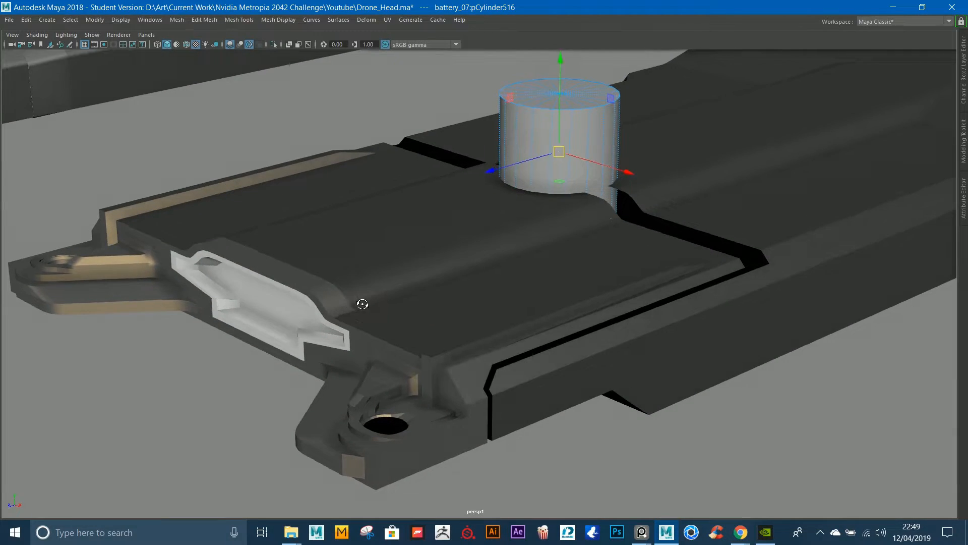
left_click(472, 357)
middle_click_drag(473, 357, 421, 345, "alt")
middle_click_drag(433, 254, 525, 238, "alt")
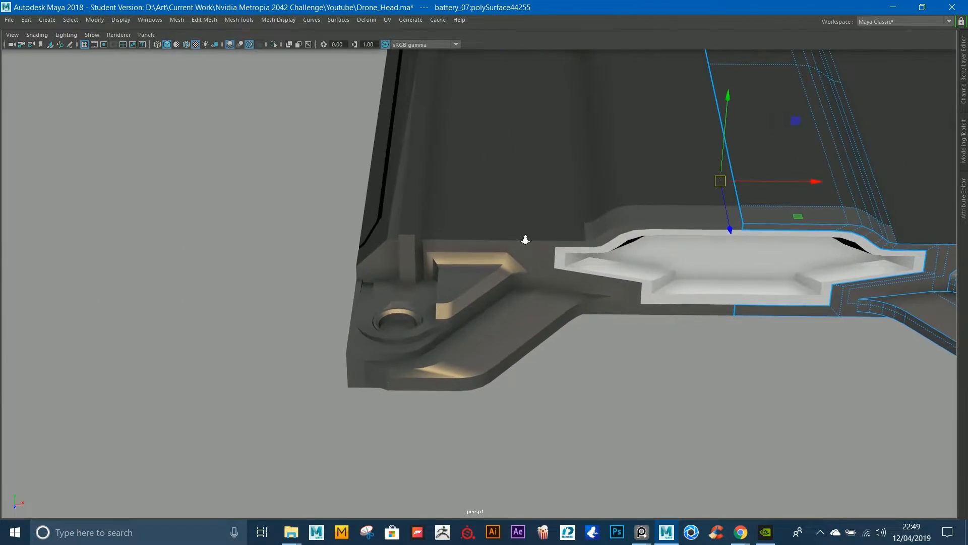
right_click_drag(525, 237, 305, 210, "alt")
left_click_drag(304, 210, 352, 217, "alt")
middle_click_drag(353, 217, 580, 177, "alt")
right_click_drag(580, 177, 538, 316, "alt")
middle_click_drag(538, 317, 580, 268, "alt")
right_click_drag(580, 268, 663, 289, "alt")
middle_click_drag(664, 289, 766, 259, "alt")
right_click_drag(504, 211, 604, 365, "alt")
Step: Bevel the top and bottom edges of the small wedge beside the bracket's mounting hole on the previous battery version
left_click(452, 381)
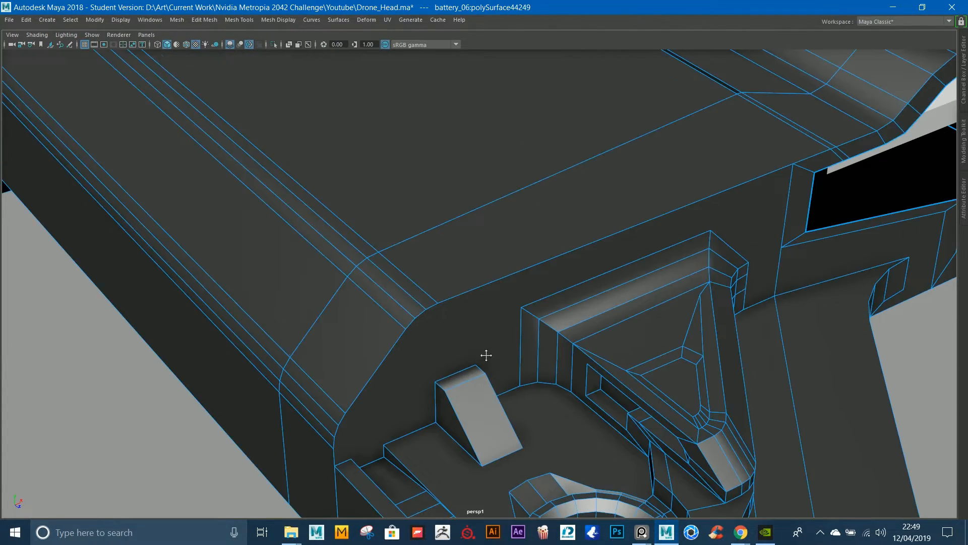
middle_click_drag(486, 359, 446, 215, "alt")
right_click_drag(414, 215, 415, 194)
left_click(410, 211)
key("f")
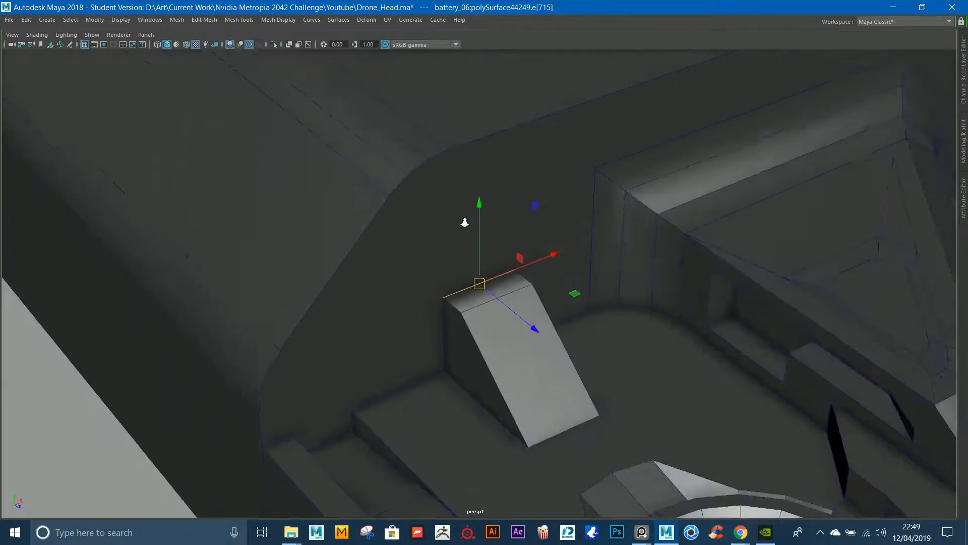
right_click_drag(464, 222, 444, 217, "alt")
left_click_drag(444, 217, 504, 202, "alt")
left_click(569, 390, "shift")
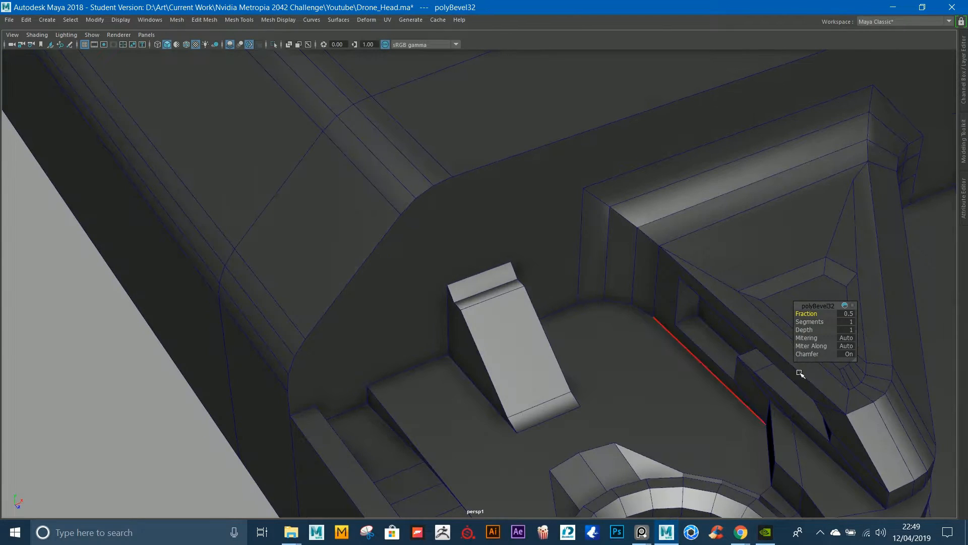
Step: Bevel the small wedge's top and bottom edges a second time and return to object mode
left_click_drag(809, 312, 814, 311)
left_click_drag(744, 294, 645, 302, "alt")
left_click(504, 291)
key("ctrl+b")
left_click_drag(504, 291, 545, 287, "alt")
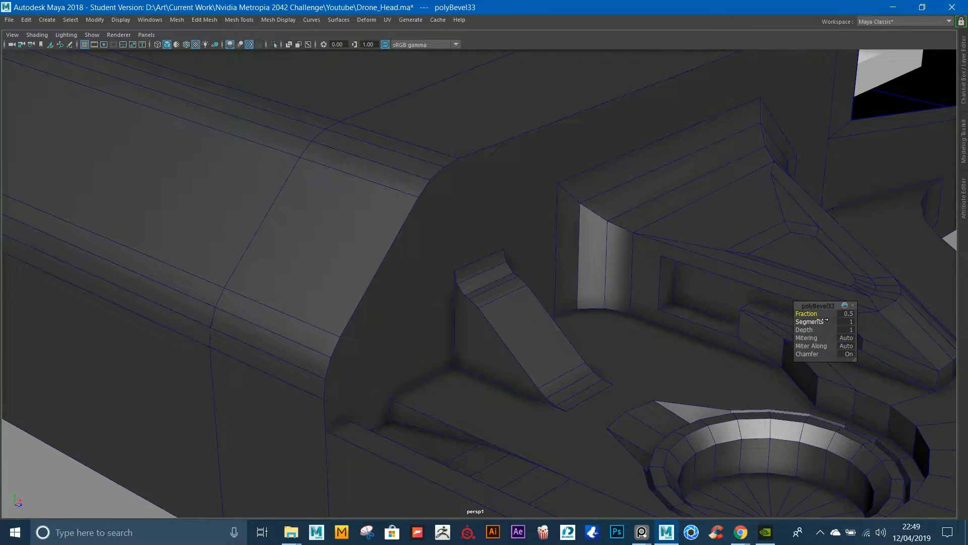
left_click_drag(569, 317, 683, 282, "alt")
left_click_drag(623, 297, 419, 337, "alt")
left_click(501, 338)
left_click(532, 316)
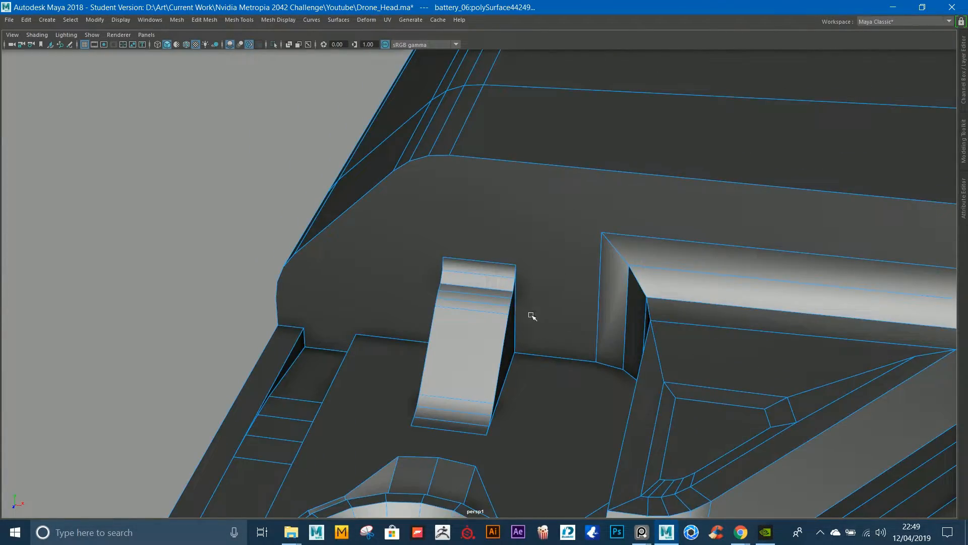
Step: Switch to the next battery version and examine the end face of its side ridge beside the bracket's mounting hole
left_click_drag(531, 316, 596, 315, "alt")
right_click_drag(545, 298, 429, 248, "alt")
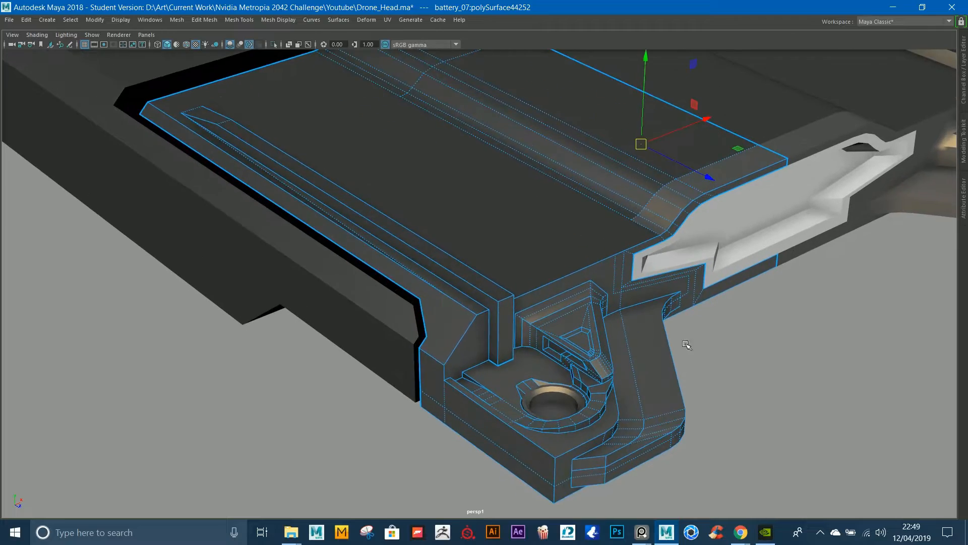
left_click(687, 346)
right_click_drag(479, 298, 522, 333, "alt")
left_click(520, 336)
right_click_drag(517, 330, 517, 371)
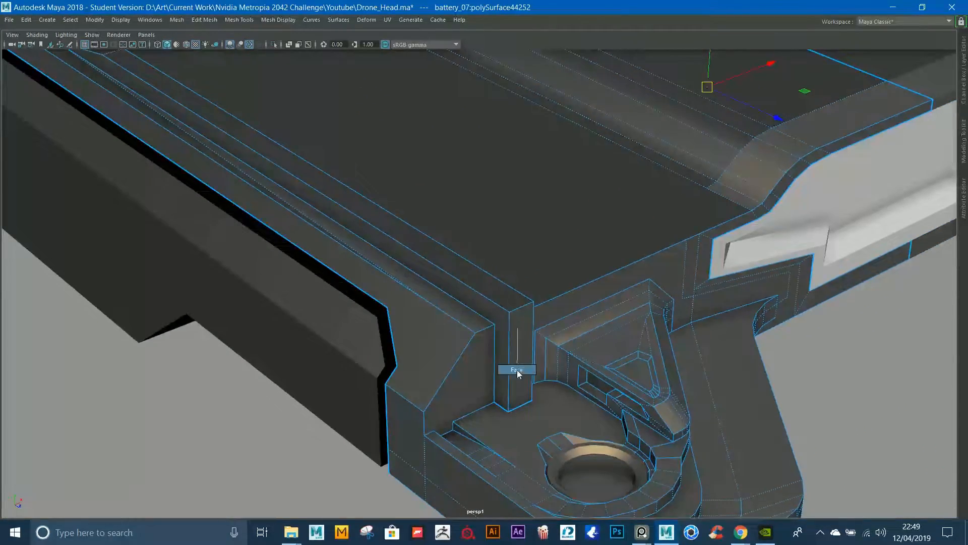
left_click(522, 356)
key("f")
right_click_drag(532, 339, 460, 235, "alt")
middle_click_drag(460, 236, 484, 298, "alt")
mouse_move(484, 298)
left_mouse_down("alt")
mouse_move(519, 279)
mouse_move(492, 287)
left_mouse_up("alt")
middle_click_drag(491, 297, 640, 292, "alt")
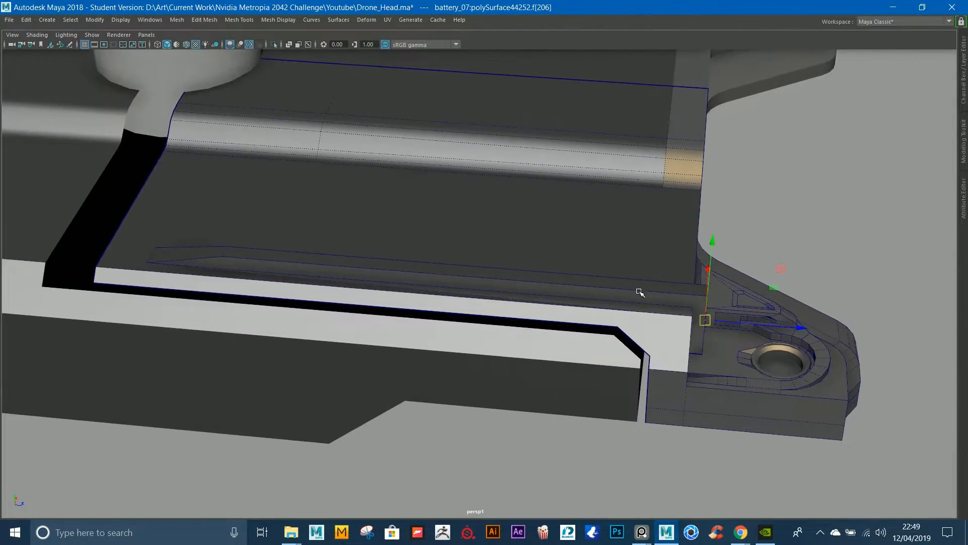
Step: Return to object mode and examine how the long side ridge meets the bracketed end from above and from the front
left_click_drag(515, 273, 572, 339, "alt")
right_click_drag(754, 262, 797, 234)
middle_click_drag(797, 262, 595, 211, "alt")
right_click_drag(596, 211, 578, 206, "alt")
middle_click_drag(578, 205, 611, 161, "alt")
right_click_drag(612, 162, 633, 247, "alt")
right_click_drag(399, 301, 360, 237, "alt")
left_click_drag(361, 237, 409, 270, "alt")
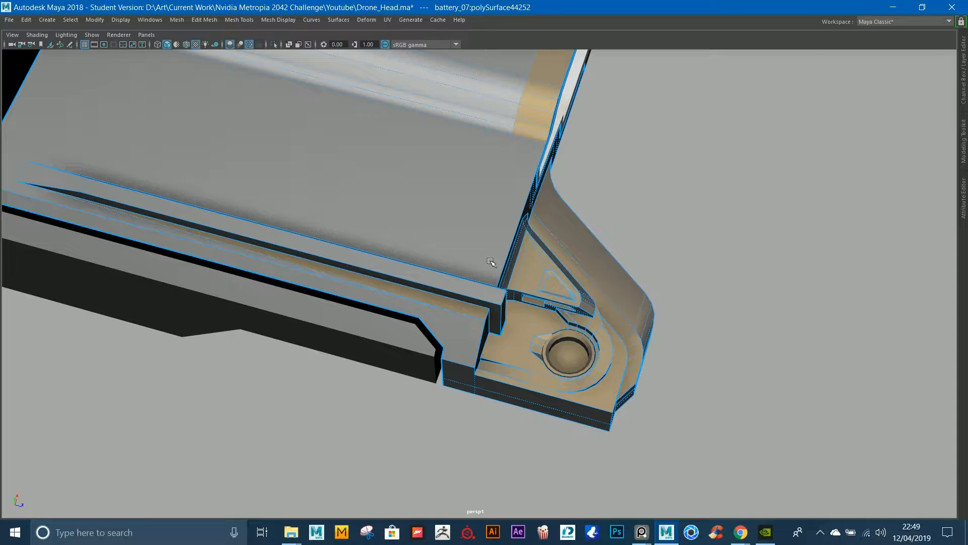
left_click_drag(565, 161, 547, 184, "alt")
right_click_drag(613, 162, 661, 124)
left_click_drag(608, 184, 596, 156, "alt")
right_click_drag(595, 156, 607, 197, "alt")
left_click_drag(610, 199, 498, 229, "alt")
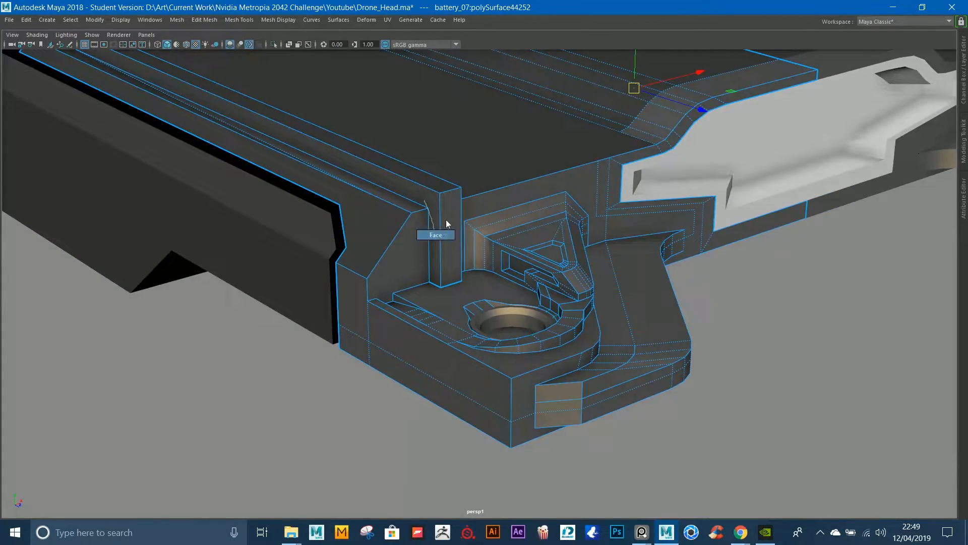
Step: Select the ridge's end faces together with the adjoining top panel and bracket faces to study how they meet
right_click_drag(441, 234, 441, 234)
left_click(412, 166)
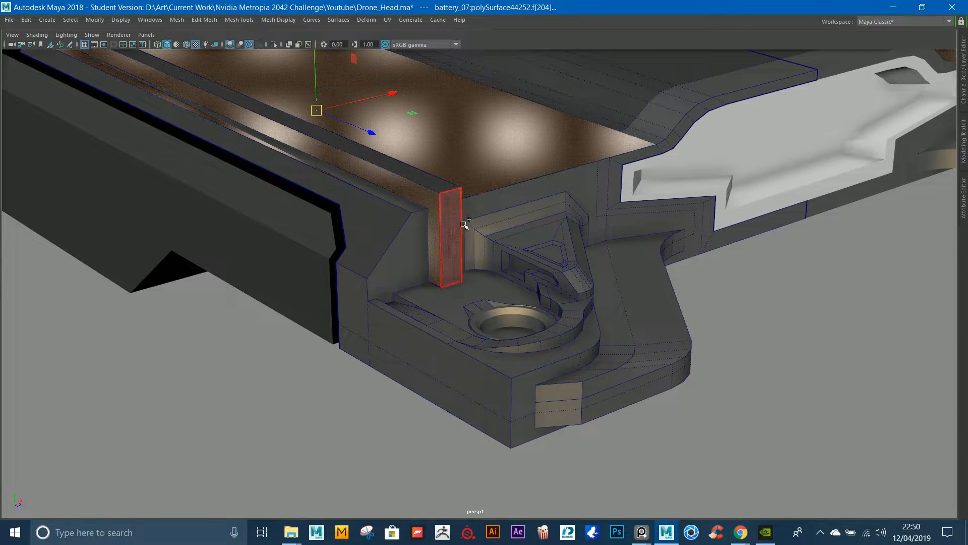
left_click(418, 247, "shift")
left_click_drag(463, 241, 657, 407, "alt")
left_click(486, 147)
scroll(518, 181, "down", 2)
left_click_drag(620, 298, 574, 298, "alt")
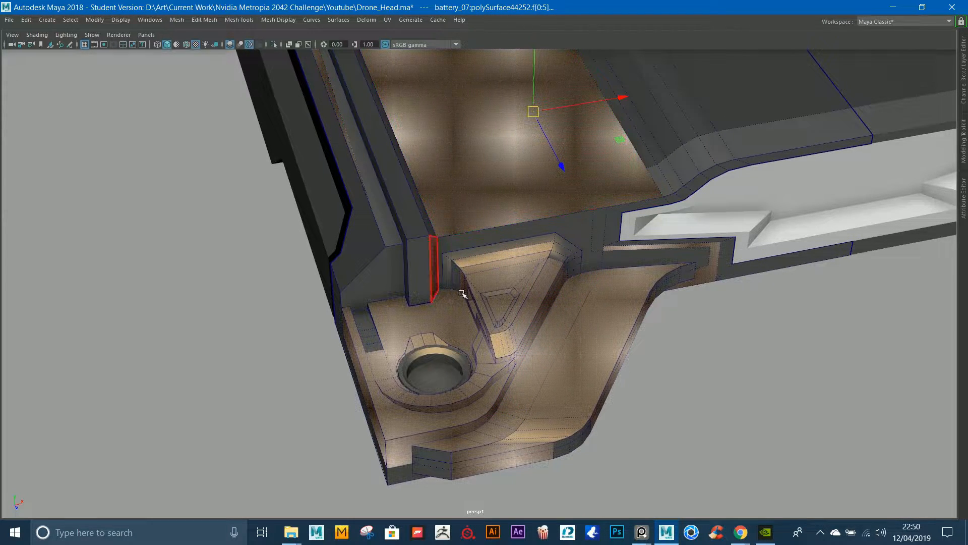
Step: Return to object mode and examine the whole end section with its ridge, gap and cylinder
right_click_drag(461, 293, 461, 268)
left_click_drag(729, 215, 750, 227, "alt")
middle_click_drag(748, 218, 832, 296, "alt")
right_click_drag(833, 296, 633, 237, "alt")
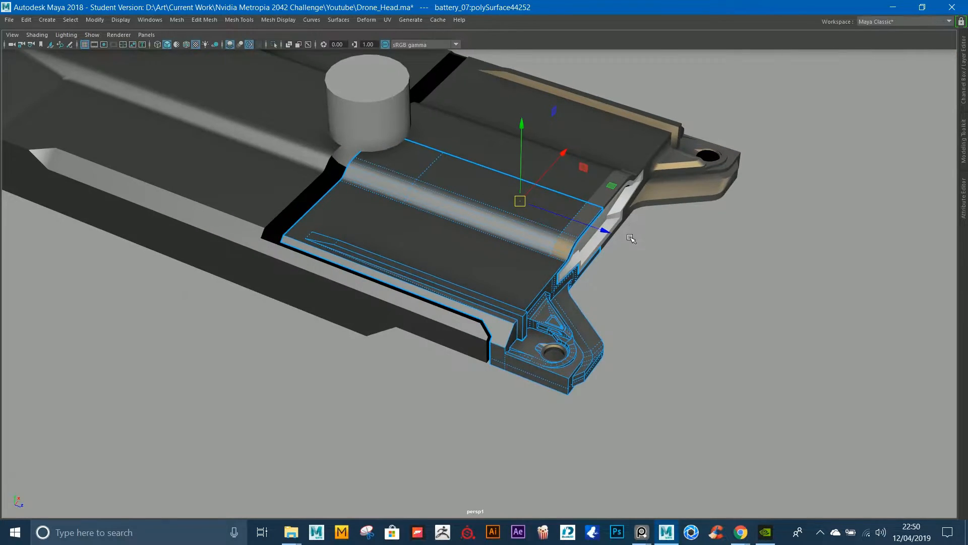
middle_click_drag(634, 238, 655, 249, "alt")
right_click_drag(655, 249, 681, 267, "alt")
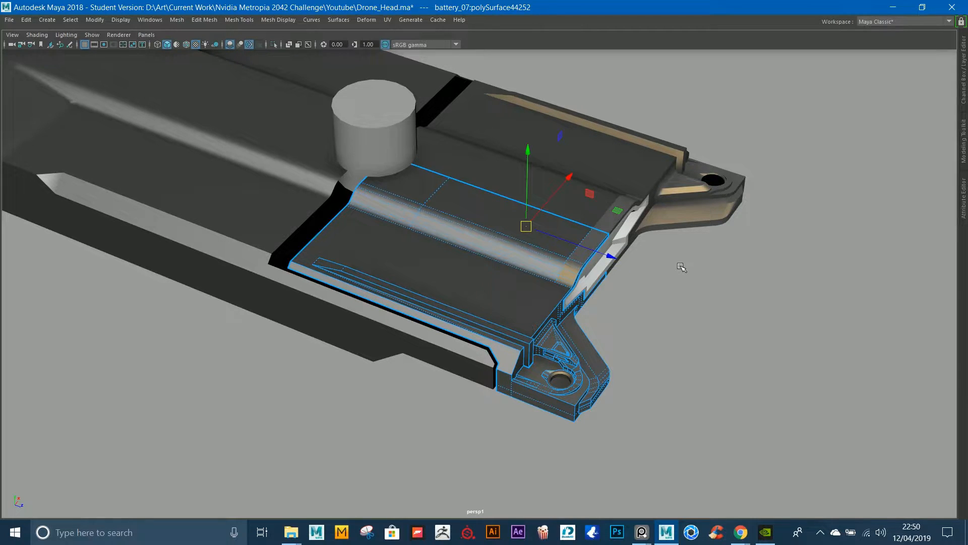
Step: Compare with the previous battery version, selecting the sloped faces along its long side edge
left_click_drag(599, 115, 547, 111, "alt")
right_click_drag(547, 111, 666, 298, "alt")
left_click_drag(666, 298, 727, 343, "alt")
right_click_drag(726, 343, 2, 207, "alt")
middle_click_drag(1, 207, 194, 119, "alt")
right_click_drag(193, 119, 476, 329, "alt")
left_click(476, 329)
middle_click_drag(476, 329, 538, 277, "alt")
right_click_drag(538, 277, 622, 363, "alt")
left_click(622, 363)
left_click_drag(622, 363, 538, 351, "alt")
left_click(467, 456)
middle_click_drag(467, 456, 395, 229, "alt")
right_click_drag(395, 229, 437, 332, "alt")
left_click(476, 343)
left_click(495, 381, "shift")
left_click_drag(446, 379, 485, 414, "shift")
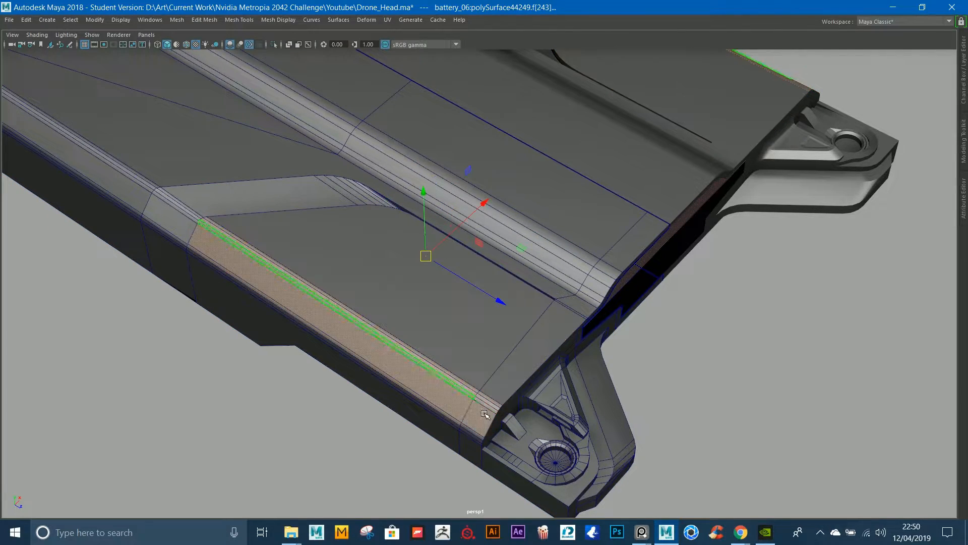
Step: Examine the vertical end face above the bracket recess on the previous battery version
double_click(549, 432)
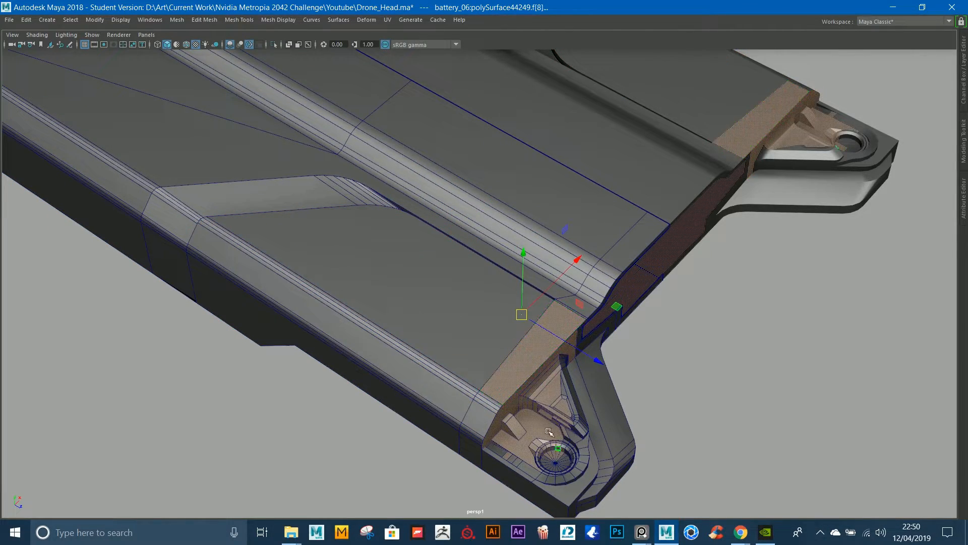
key("f")
left_click(483, 370)
key("f")
left_click_drag(483, 369, 394, 253, "alt")
left_click(384, 156)
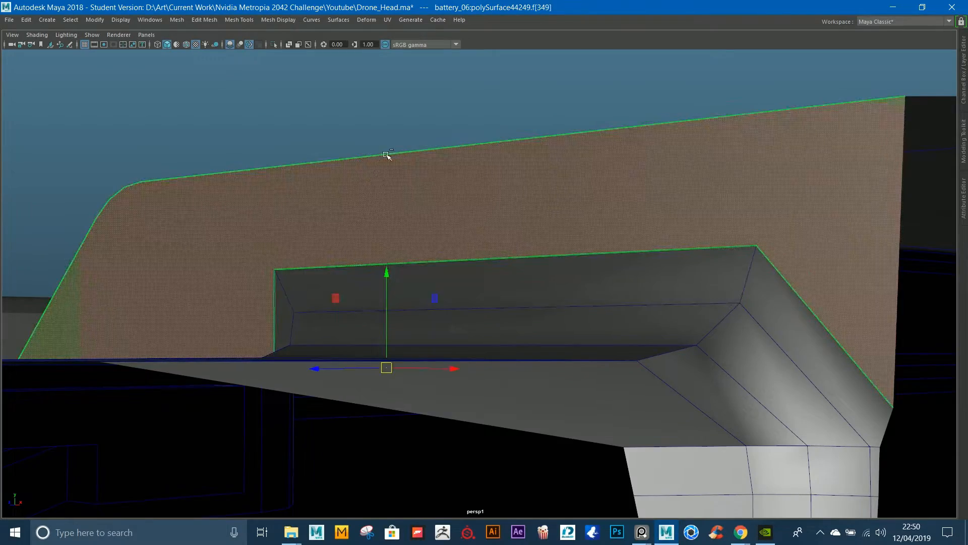
left_click_drag(384, 155, 404, 182, "alt")
double_click(666, 214, "shift")
left_click_drag(666, 214, 746, 217, "alt")
right_click_drag(746, 217, 495, 240, "alt")
Step: Go back to the version with the raised ridge and examine the ridge's end face and its run along the top panel
right_click_drag(481, 284, 509, 300, "alt")
right_click_drag(376, 206, 166, 75, "alt")
middle_click_drag(673, 125, 426, 232, "alt")
right_click_drag(426, 232, 609, 212, "alt")
left_click(614, 162)
key("f")
right_click_drag(501, 387, 474, 350)
left_click(502, 384)
key("f")
middle_click_drag(385, 110, 477, 255, "alt")
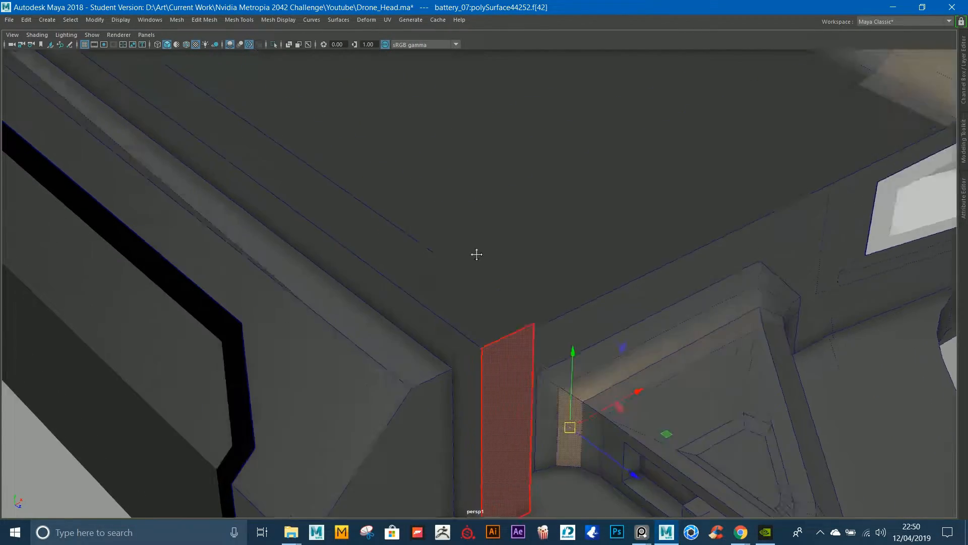
right_click_drag(476, 255, 245, 121, "alt")
middle_click_drag(245, 121, 319, 198, "alt")
left_click_drag(180, 166, 226, 201, "alt")
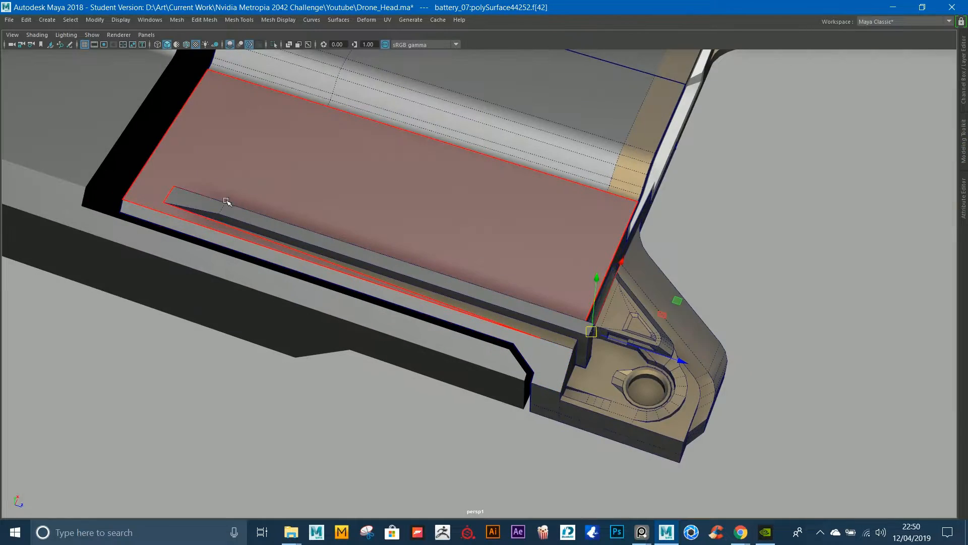
Step: Clear the face selection and examine the version with white side panels from above
left_click(864, 139)
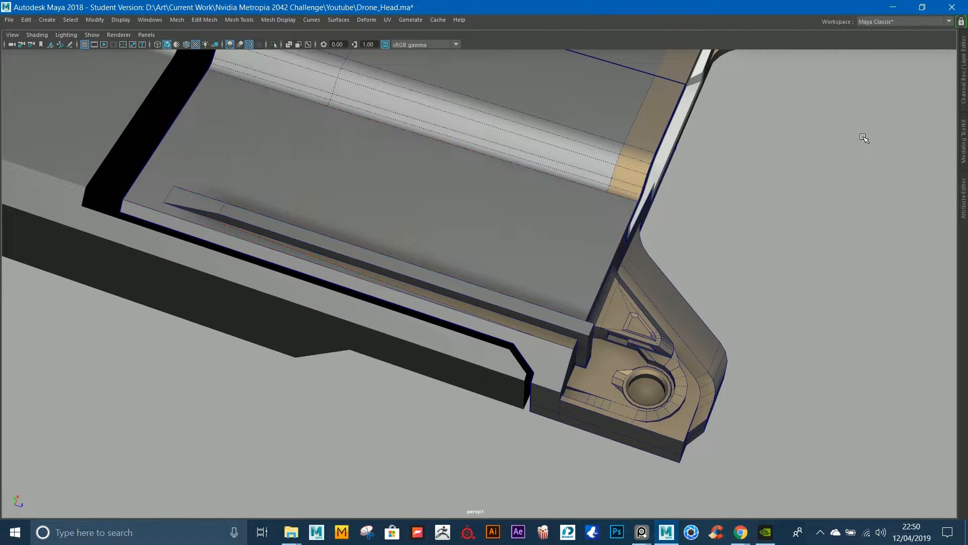
left_click_drag(703, 249, 649, 244, "alt")
right_click_drag(648, 244, 617, 217, "alt")
left_click_drag(618, 217, 691, 206, "alt")
middle_click_drag(691, 207, 458, 220, "alt")
left_click(587, 121)
key("f")
left_click_drag(588, 121, 729, 123, "alt")
left_click(794, 106)
right_click_drag(794, 106, 504, 111, "alt")
left_click_drag(504, 111, 436, 196, "alt")
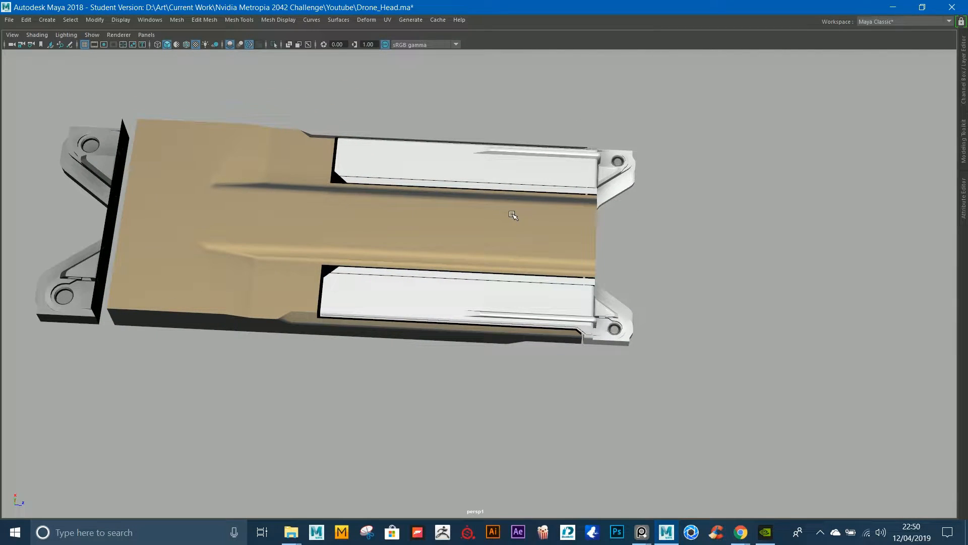
Step: Compare the laid-out battery versions from above, moving back and forth between them
right_click_drag(513, 214, 559, 199)
left_click_drag(494, 151, 512, 222, "alt")
right_click_drag(726, 152, 555, 98, "alt")
middle_click_drag(547, 156, 493, 447, "alt")
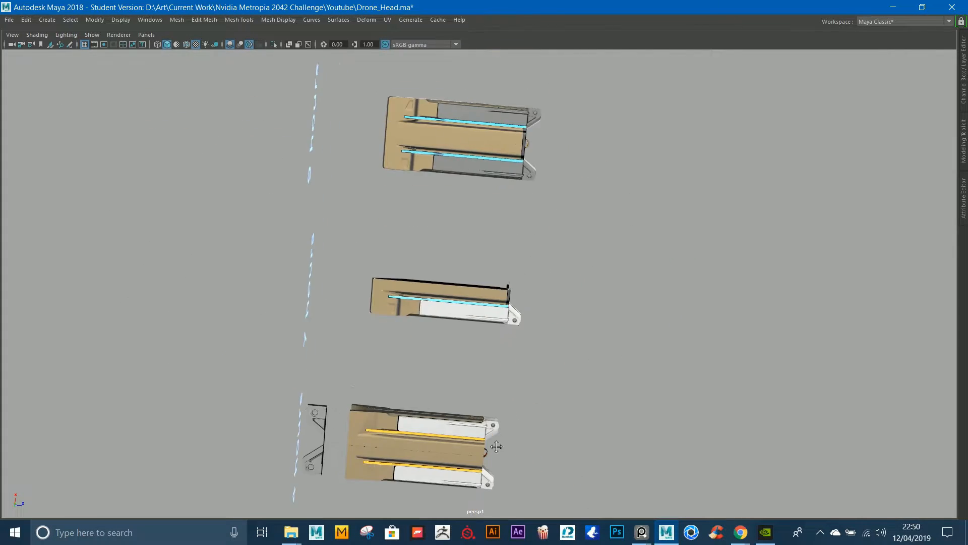
middle_click_drag(447, 66, 497, 264, "alt")
right_click_drag(497, 264, 659, 420, "alt")
middle_click_drag(658, 400, 650, 323, "alt")
right_click_drag(570, 328, 408, 273, "alt")
middle_click_drag(527, 469, 479, 134, "alt")
right_click_drag(484, 177, 471, 227, "alt")
middle_click_drag(472, 227, 517, 167, "alt")
right_click_drag(538, 145, 597, 184, "alt")
middle_click_drag(597, 184, 580, 428, "alt")
right_click_drag(494, 282, 585, 309, "alt")
middle_click_drag(564, 253, 635, 286, "alt")
right_click_drag(505, 258, 379, 239, "alt")
Step: Select the vertex at the inner corner of the side panel cut-out on the central body and examine that area
left_click(418, 226)
left_click(432, 244)
key("f")
right_click_drag(469, 275, 322, 263, "alt")
left_click_drag(426, 258, 448, 257, "alt")
right_click_drag(534, 255, 478, 237, "alt")
middle_click_drag(477, 236, 344, 192, "alt")
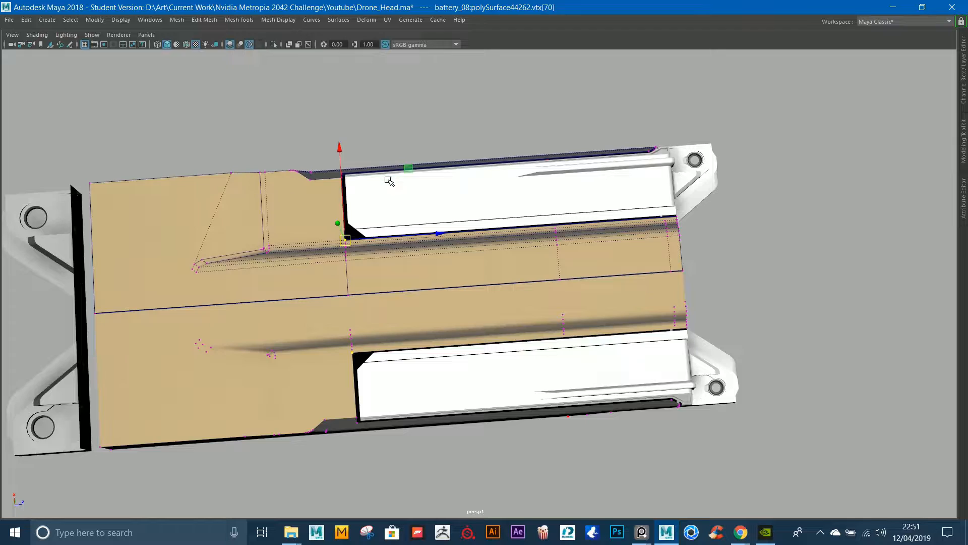
left_click_drag(390, 181, 412, 188, "alt")
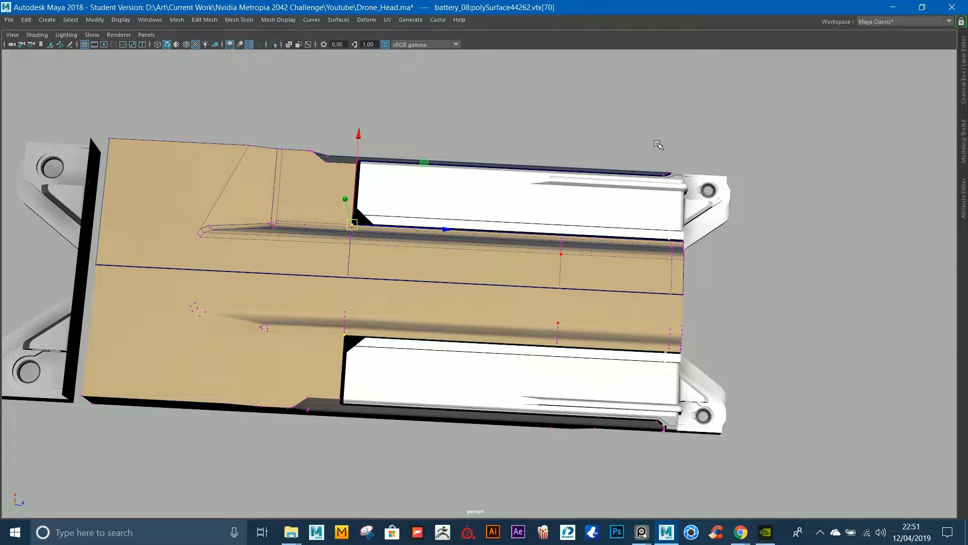
Step: Undo the last action, select the separate rear bracket piece in object mode and examine how it sits behind the main body
key("ctrl+z")
middle_click_drag(198, 217, 431, 164, "alt")
left_click_drag(430, 164, 500, 106, "alt")
right_click_drag(383, 302, 403, 333, "alt")
middle_click_drag(404, 333, 484, 263, "alt")
left_click_drag(485, 262, 483, 247, "alt")
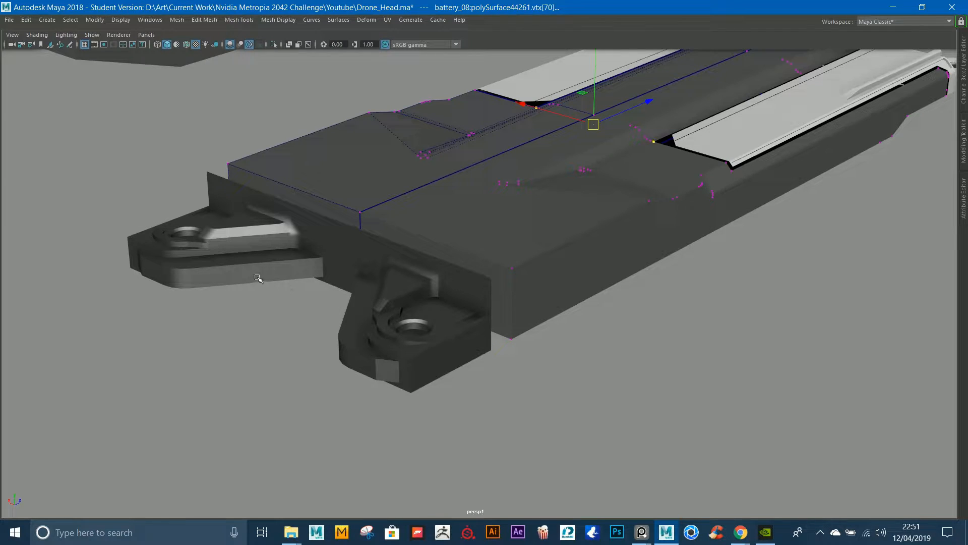
right_click_drag(411, 313, 410, 292)
left_click_drag(410, 302, 374, 318, "alt")
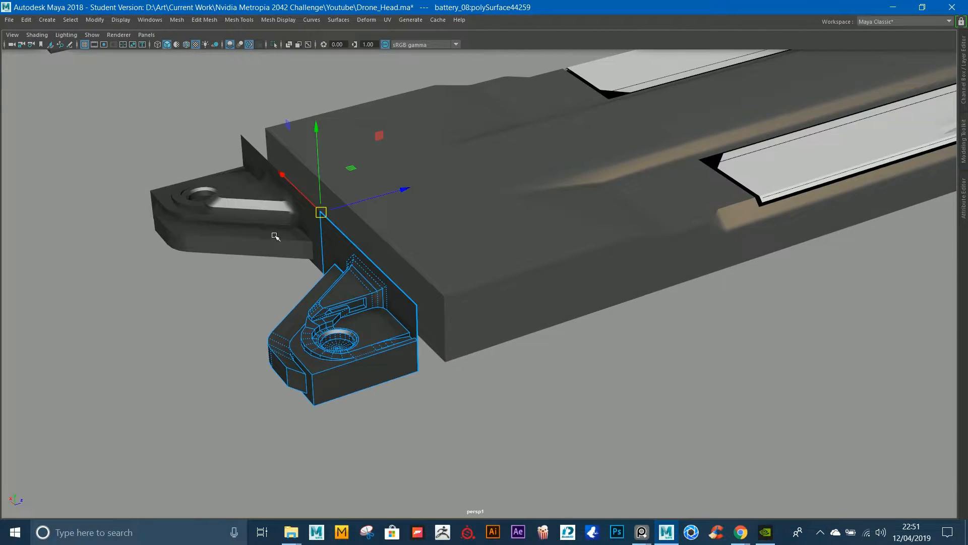
left_click_drag(263, 233, 227, 237, "alt")
right_click_drag(322, 237, 283, 241, "alt")
left_click_drag(283, 241, 307, 229, "alt")
left_click_drag(424, 177, 373, 202, "alt")
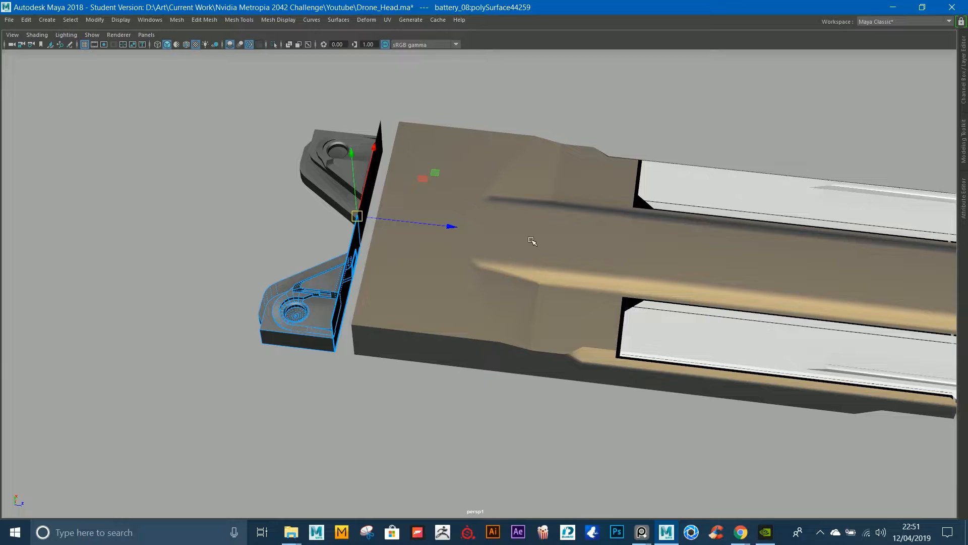
right_click_drag(498, 239, 429, 228, "alt")
left_click_drag(429, 228, 399, 195, "alt")
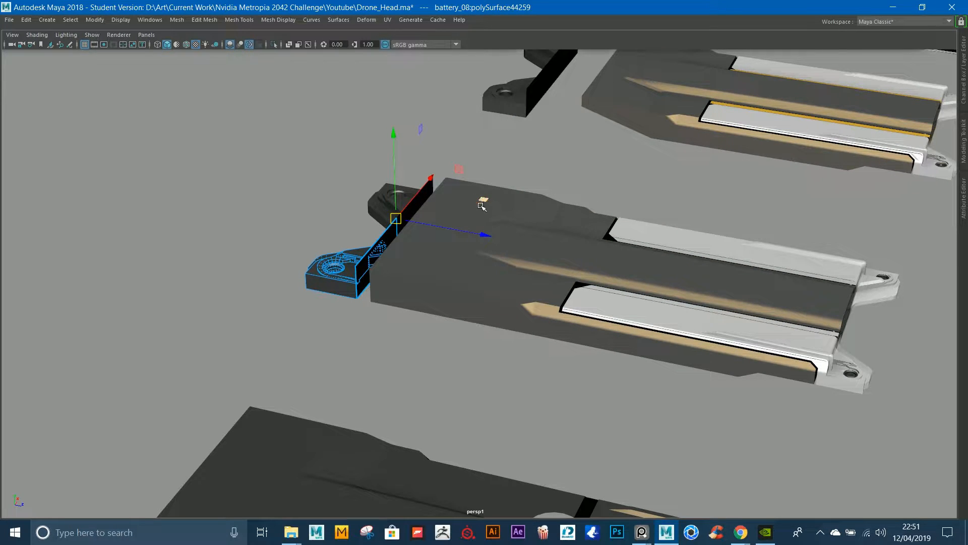
Step: Compare the white-panelled bracketed end with the neighbouring version that has inset side strips
middle_click_drag(739, 189, 552, 180, "alt")
left_click_drag(551, 179, 507, 217, "alt")
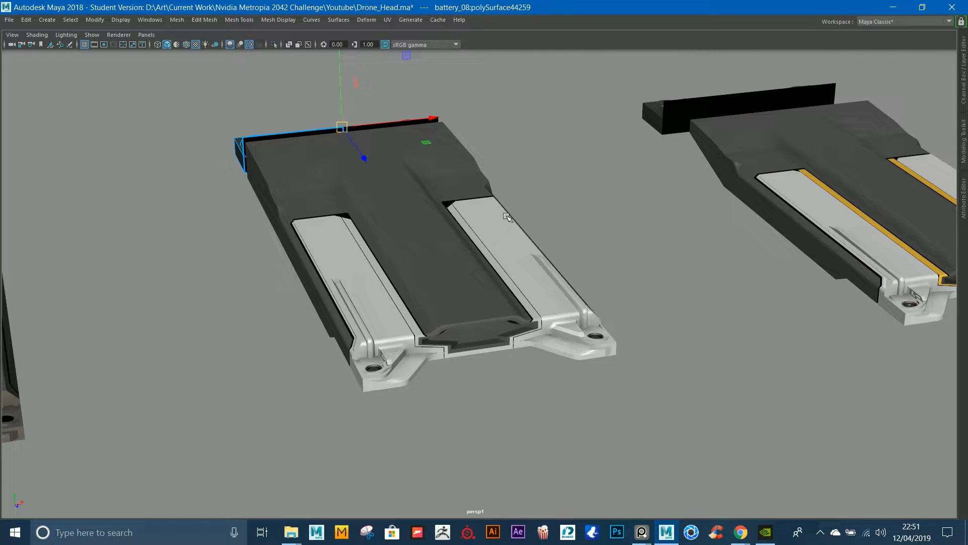
left_click_drag(528, 150, 568, 119, "alt")
middle_click_drag(714, 246, 618, 174, "alt")
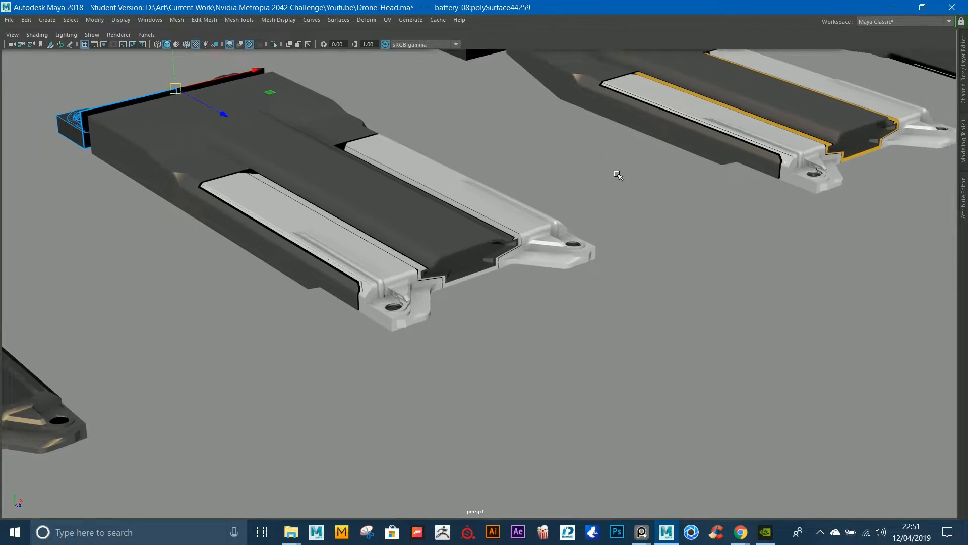
right_click_drag(618, 173, 676, 182, "alt")
left_click_drag(595, 177, 626, 222, "alt")
middle_click_drag(444, 196, 616, 260, "alt")
left_click_drag(421, 217, 458, 248, "alt")
middle_click_drag(146, 143, 307, 170, "alt")
middle_click_drag(492, 196, 324, 92, "alt")
left_click_drag(325, 95, 365, 171, "alt")
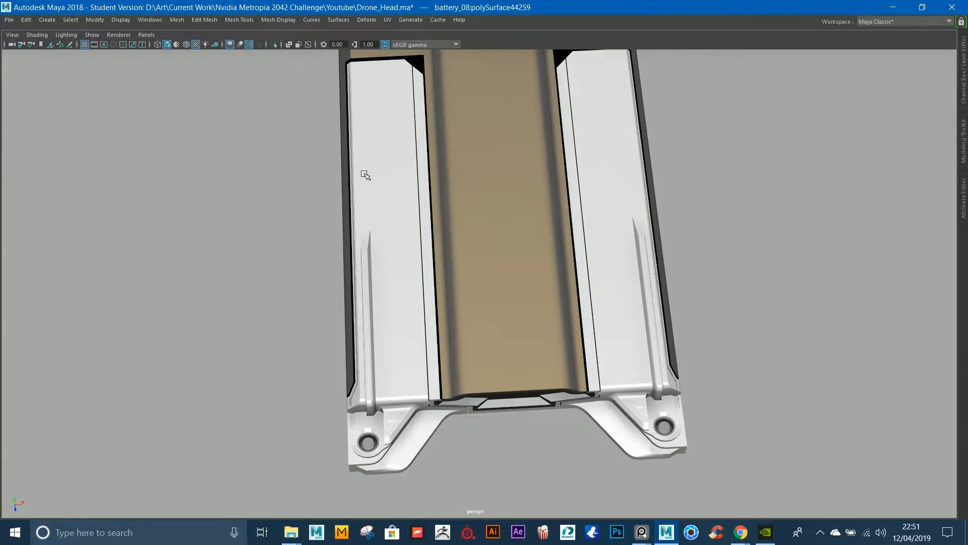
Step: Select the white side panel with its bracket and examine how it fits against the central body
left_click(365, 171)
middle_click_drag(365, 171, 383, 194, "alt")
left_click_drag(383, 195, 394, 93, "alt")
right_click_drag(394, 93, 514, 237, "alt")
left_click_drag(514, 237, 558, 233, "alt")
right_click_drag(558, 233, 535, 242, "alt")
left_click_drag(535, 242, 567, 240, "alt")
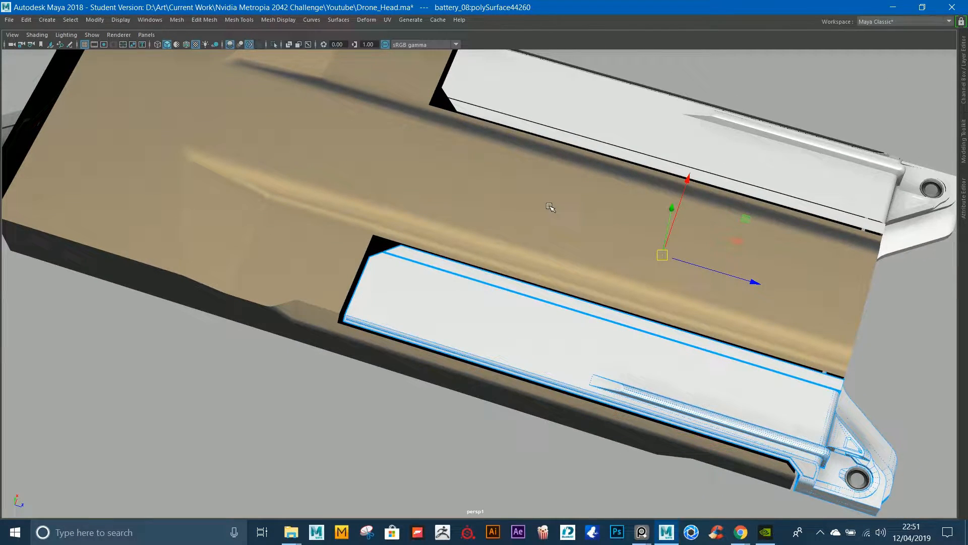
left_click_drag(550, 207, 492, 150, "alt")
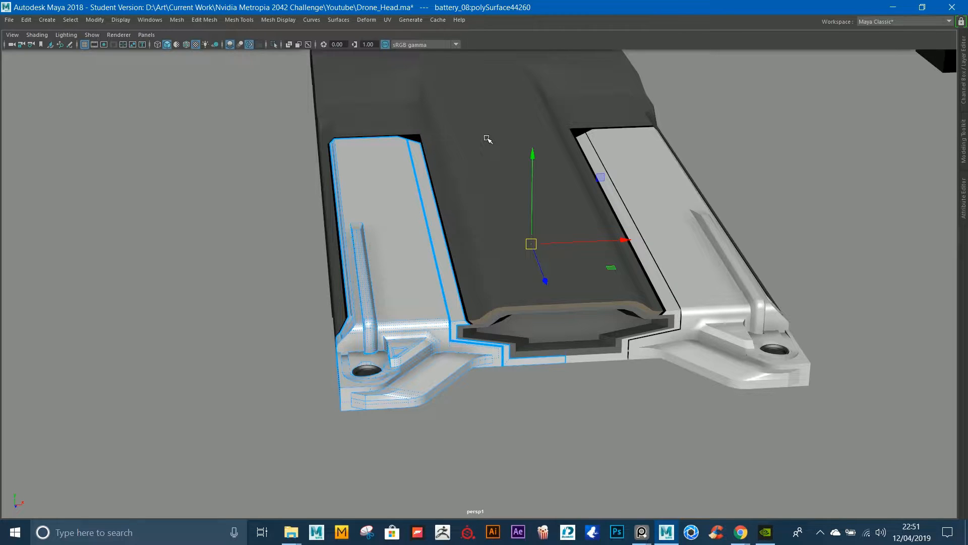
Step: Compare the white-panelled battery with the orange-stripped version and select the central body half of the orange-stripped one
right_click_drag(508, 154, 419, 132, "alt")
left_click_drag(419, 132, 446, 150, "alt")
middle_click_drag(561, 112, 503, 228, "alt")
left_click_drag(493, 205, 468, 246, "alt")
middle_click_drag(742, 212, 670, 285, "alt")
left_click(645, 152)
middle_click_drag(747, 139, 691, 177, "alt")
left_click_drag(691, 177, 611, 119, "alt")
right_click_drag(612, 119, 706, 211, "alt")
left_click_drag(706, 211, 774, 244, "alt")
middle_click_drag(775, 244, 701, 196, "alt")
left_click_drag(701, 196, 748, 206, "alt")
right_click_drag(748, 206, 671, 146, "alt")
left_click_drag(670, 147, 695, 160, "alt")
middle_click_drag(696, 160, 702, 181, "alt")
left_click_drag(701, 181, 628, 165, "alt")
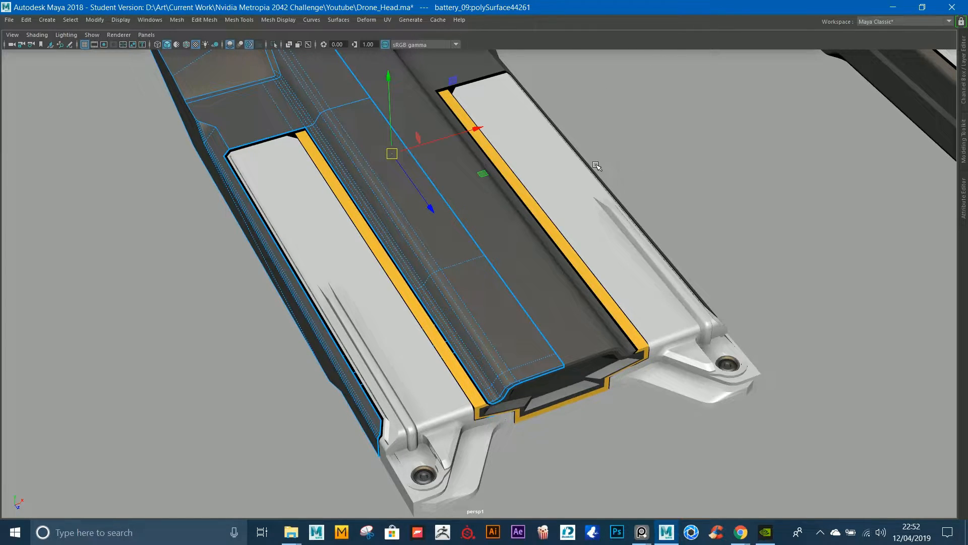
Step: Select the side panel with its bracket beside the orange strip, examine the separation, and clear the selection
left_click_drag(604, 186, 682, 247, "alt")
left_click(598, 374)
left_click_drag(597, 374, 442, 217, "alt")
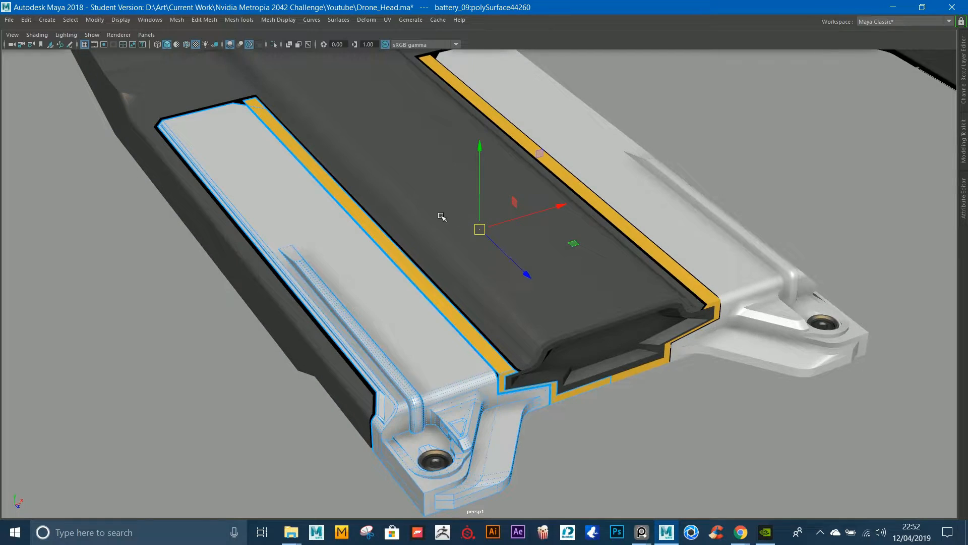
left_click(621, 437)
right_click_drag(704, 294, 594, 240, "alt")
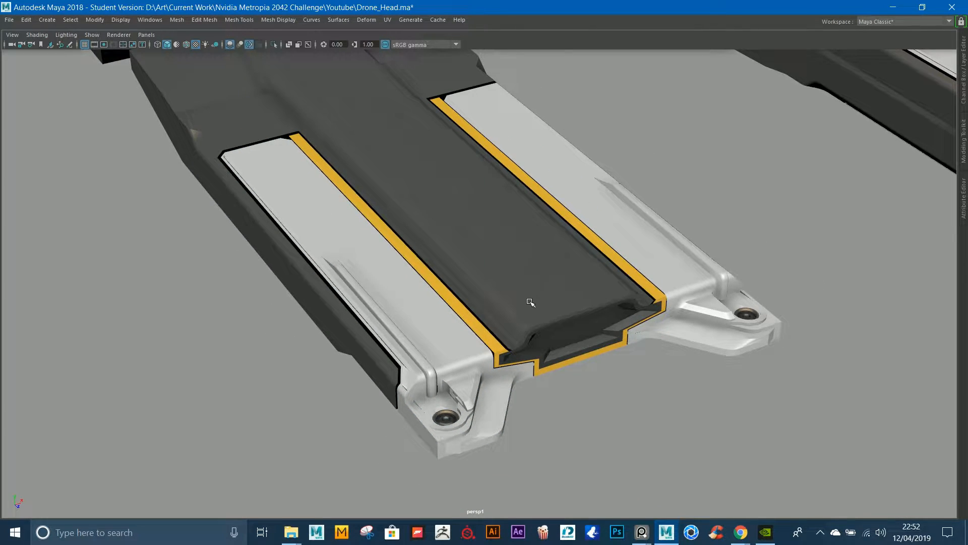
Step: Assign one existing dark drone-body material to all parts of the orange-stripped battery
left_click(421, 282)
left_click_drag(421, 282, 383, 237, "alt")
right_click_drag(468, 221, 566, 372)
right_click_drag(469, 257, 567, 422)
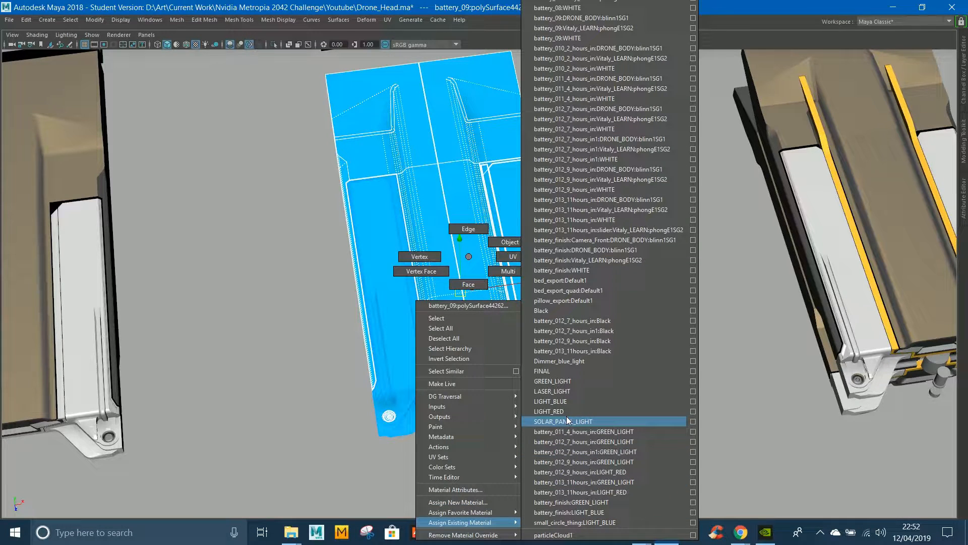
right_click_drag(567, 416, 592, 304)
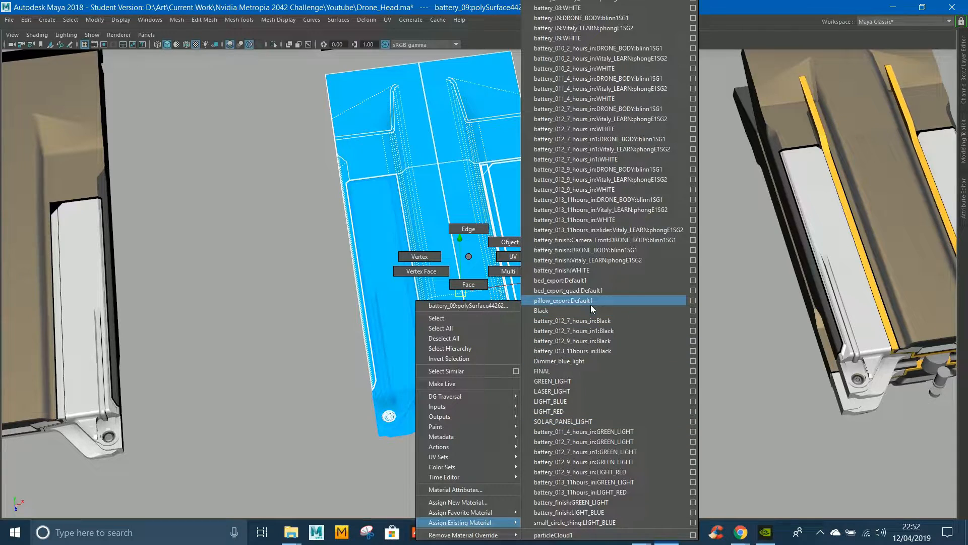
right_click_drag(592, 305, 601, 200)
Step: Examine how the panels, ridges and brackets read when the whole battery has a single dark material
left_click_drag(601, 201, 612, 252, "alt")
right_click_drag(611, 252, 670, 322, "alt")
left_click_drag(670, 323, 581, 278, "alt")
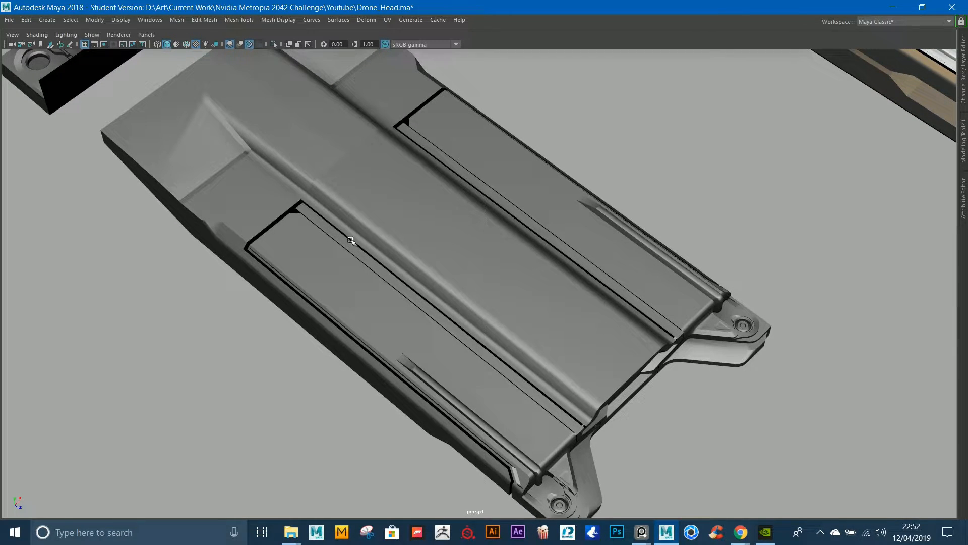
left_click_drag(539, 207, 529, 197, "alt")
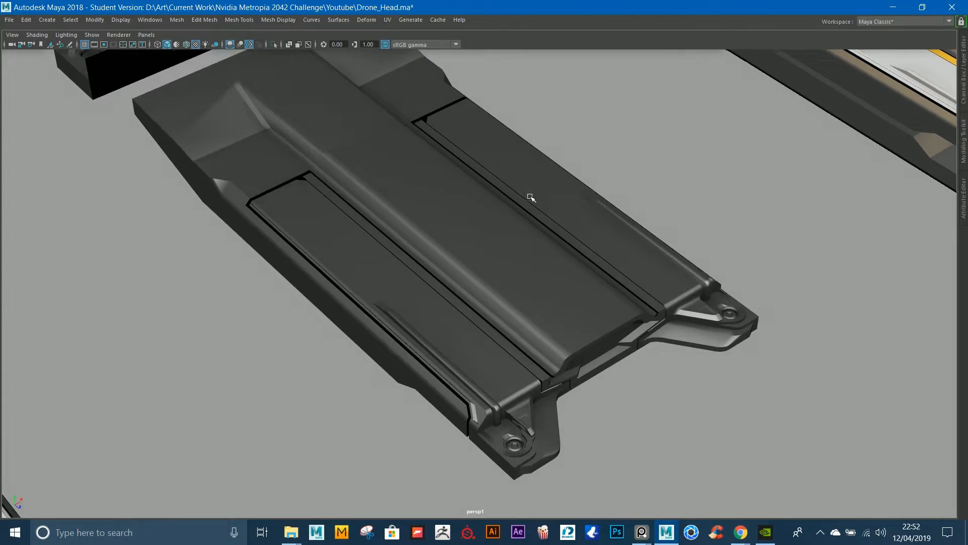
left_click(482, 237)
middle_click_drag(481, 237, 519, 255, "alt")
left_click_drag(519, 256, 507, 250, "alt")
left_click(632, 141)
middle_click_drag(632, 142, 619, 143, "alt")
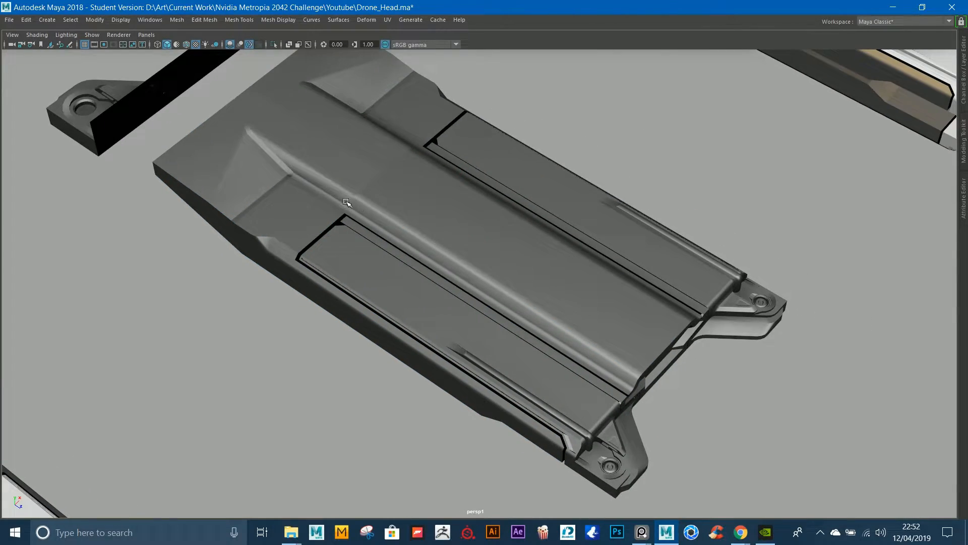
left_click_drag(535, 304, 501, 283, "alt")
right_click_drag(501, 283, 547, 304, "alt")
left_click_drag(547, 304, 603, 322, "alt")
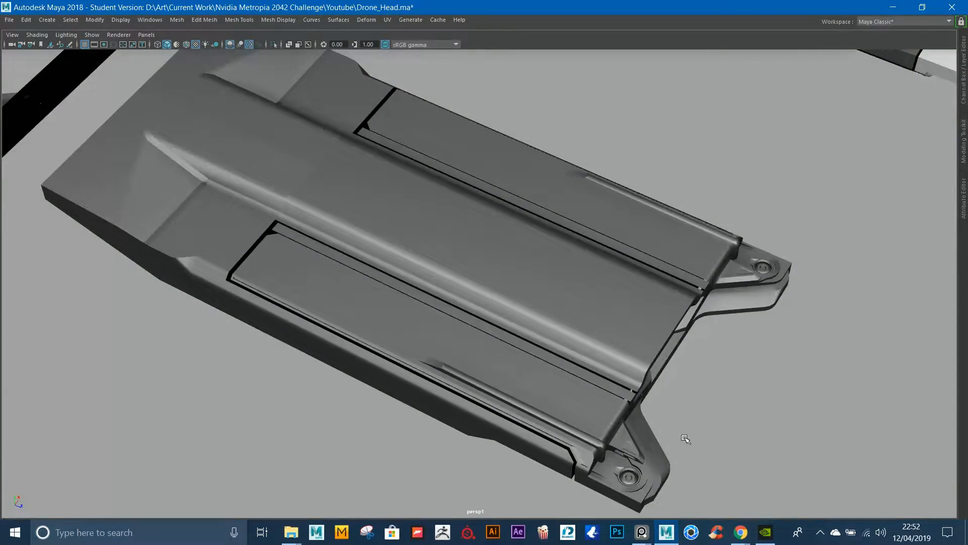
Step: Select the central body's faces and the side panel with its bracket in object mode to examine how the parts divide
left_click(632, 395)
left_click_drag(632, 395, 583, 387, "alt")
right_click_drag(524, 369, 531, 410)
double_click(531, 392)
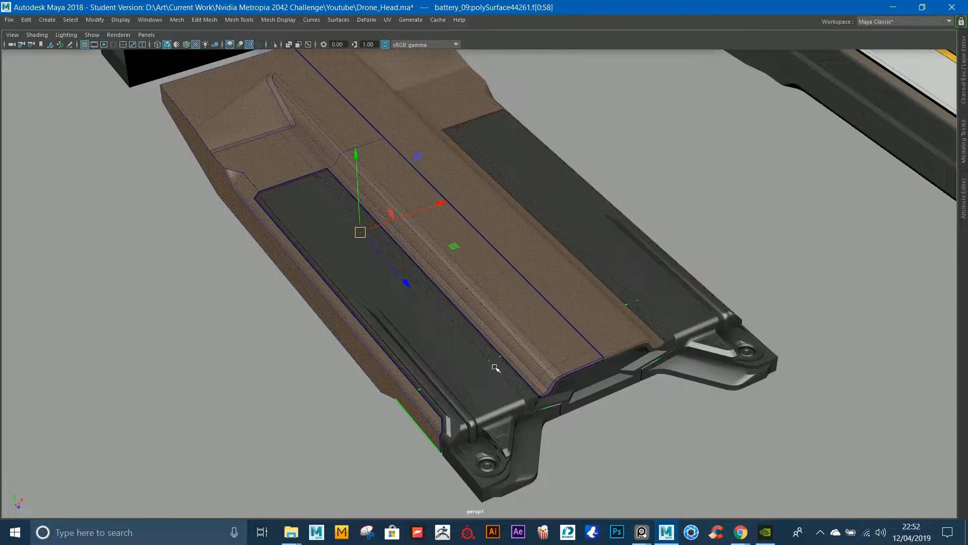
left_click(564, 404)
right_click_drag(564, 404, 570, 433)
double_click(522, 388)
left_click_drag(525, 387, 680, 265, "alt")
right_click_drag(680, 265, 688, 251)
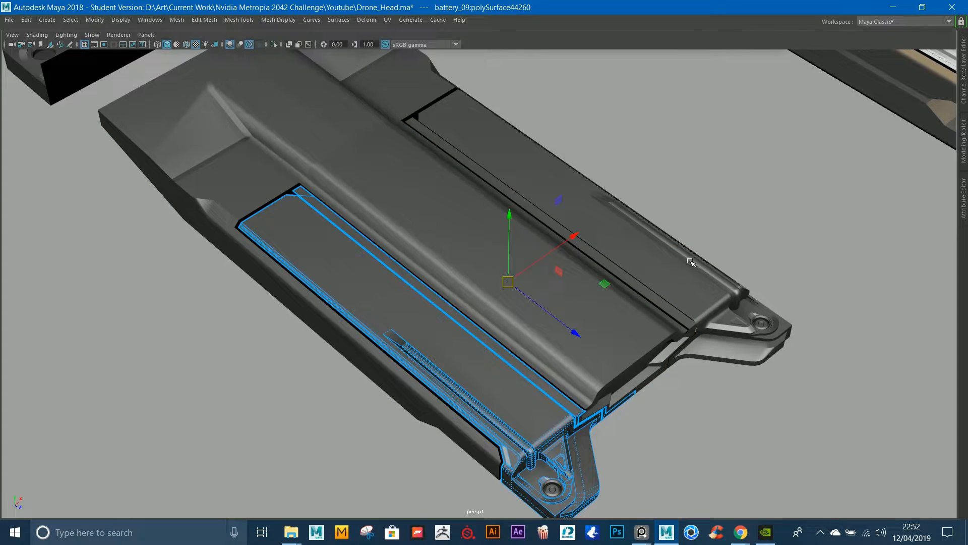
Step: Compare the single-material battery with the neighbouring versions in the row and frame it again
right_click_drag(678, 289, 487, 297, "alt")
middle_click_drag(486, 296, 760, 132, "alt")
left_click_drag(648, 307, 625, 269, "alt")
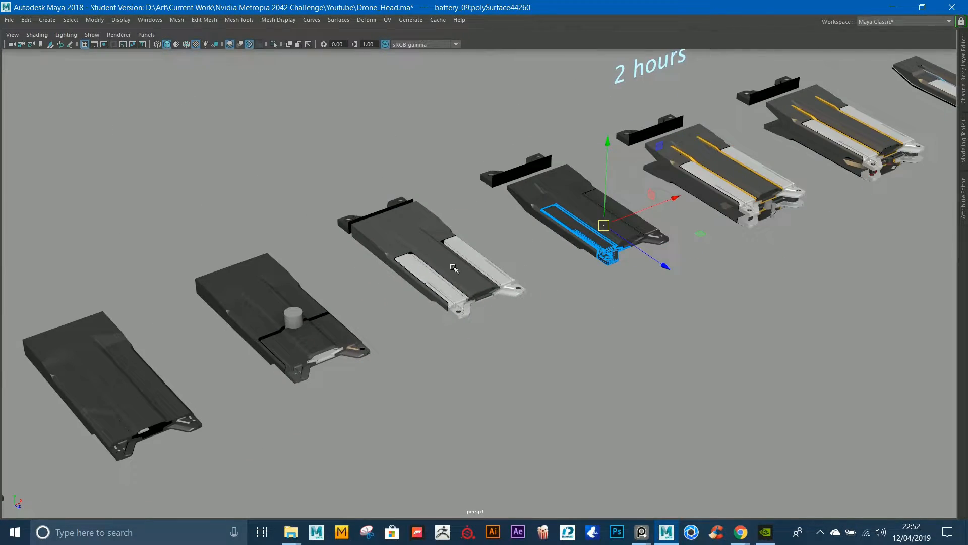
left_click(586, 239)
key("f")
Step: Undo the single-material assignment on the battery and examine its white panels and orange strips
right_click_drag(638, 245, 776, 141)
left_click_drag(709, 180, 716, 221, "alt")
left_click(657, 167)
middle_click_drag(600, 217, 396, 225, "alt")
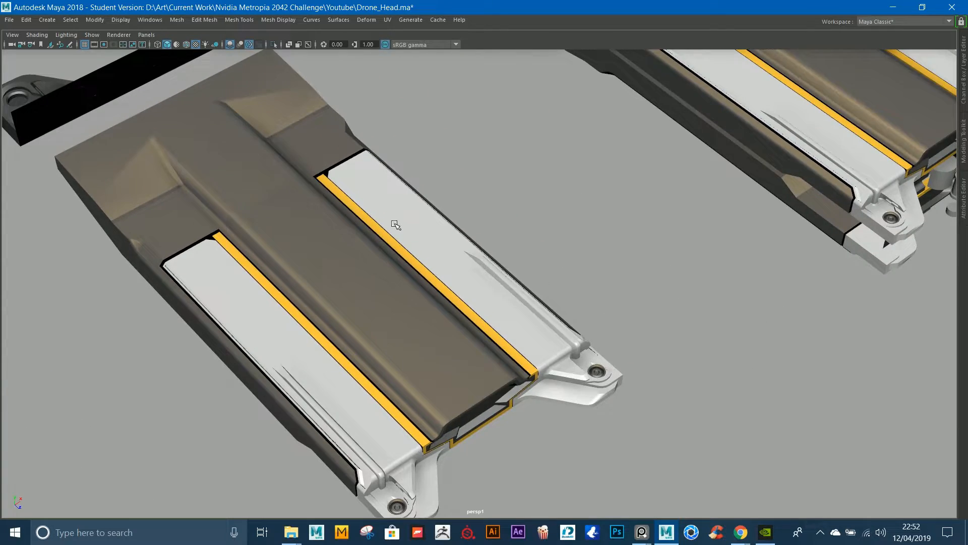
left_click_drag(395, 225, 414, 228, "alt")
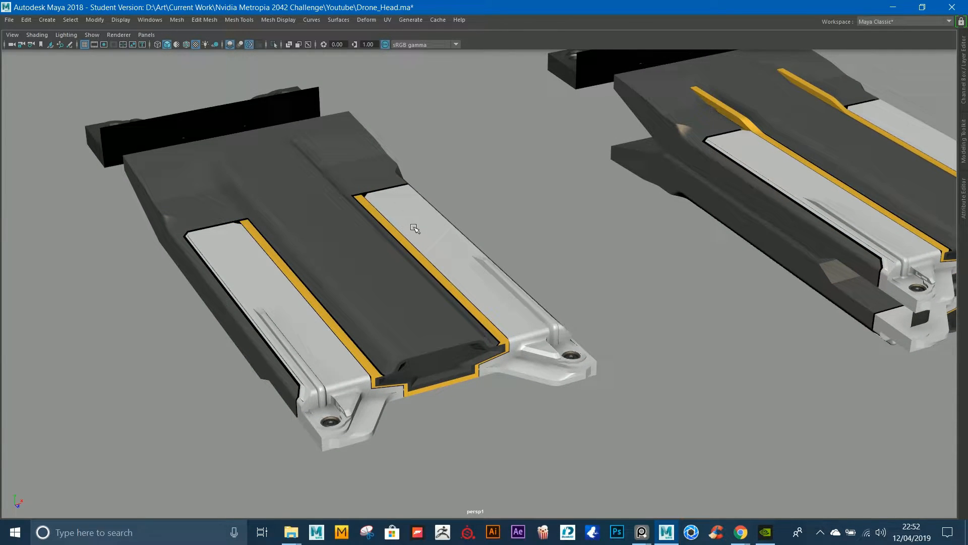
left_click_drag(709, 329, 718, 339, "alt")
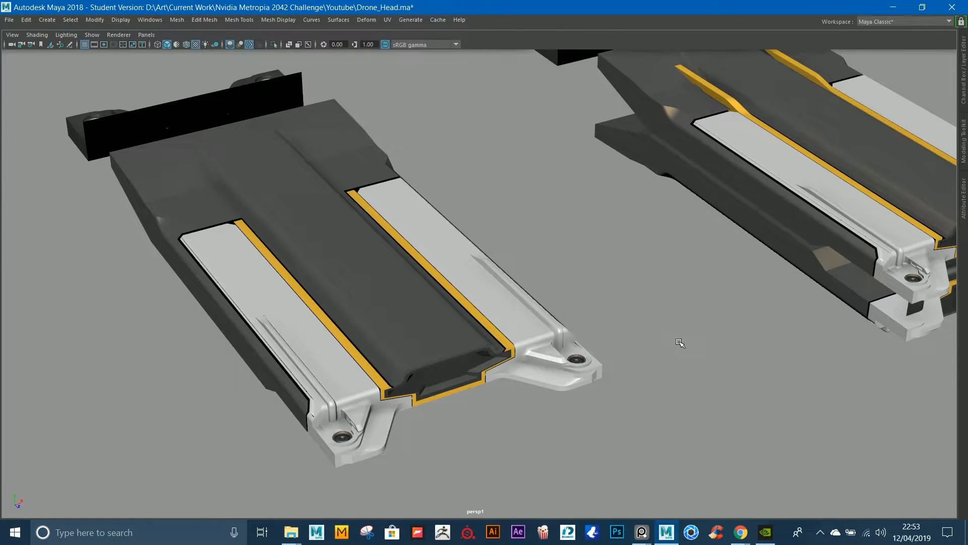
Step: Examine the orange strips, white panels and dark side edge of the battery from above and from the side
right_click_drag(670, 331, 615, 323, "alt")
left_click_drag(615, 323, 549, 271, "alt")
right_click_drag(548, 271, 493, 260, "alt")
middle_click_drag(493, 259, 559, 272, "alt")
right_click_drag(560, 273, 630, 287, "alt")
left_click_drag(630, 288, 685, 389, "alt")
left_click(604, 386)
left_click(578, 389)
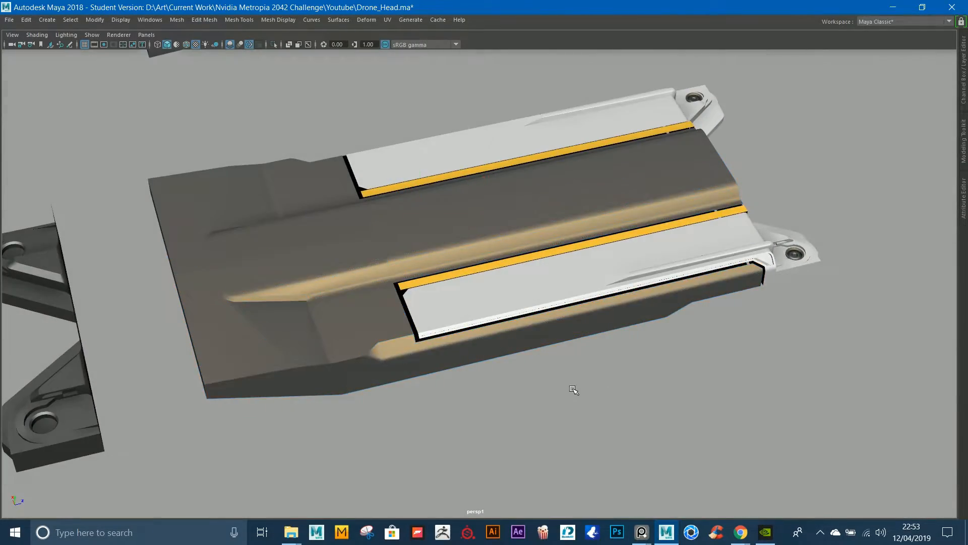
Step: Locate the stacked 2 hours battery version and look around it
left_click_drag(577, 389, 465, 383, "alt")
right_click_drag(465, 383, 543, 302, "alt")
middle_click_drag(543, 302, 282, 333, "alt")
left_click(564, 253)
key("f")
left_click_drag(564, 253, 568, 283, "alt")
middle_click_drag(569, 282, 639, 335, "alt")
left_click_drag(639, 335, 636, 394, "alt")
right_click_drag(637, 393, 7, 237, "alt")
right_click_drag(689, 267, 350, 173, "alt")
left_click_drag(350, 173, 643, 321, "alt")
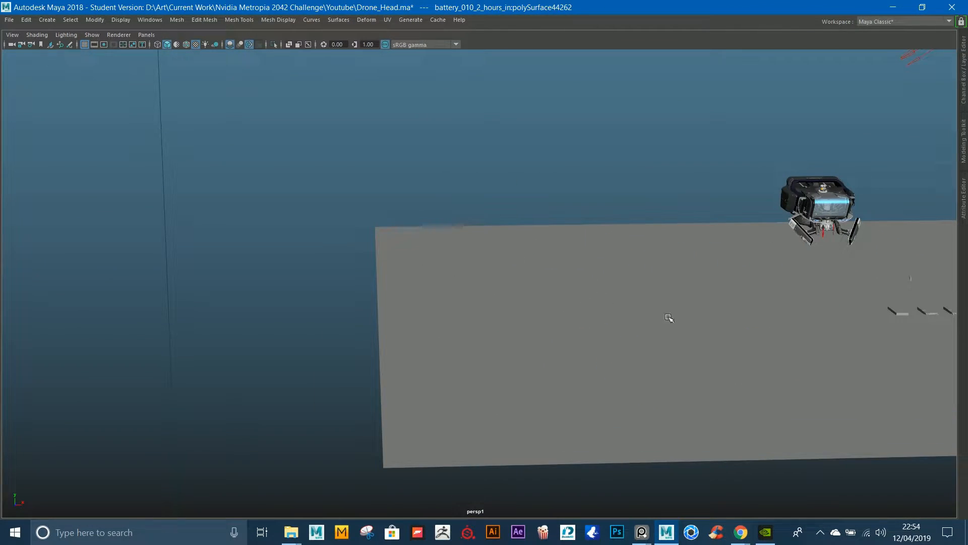
Step: Frame the 2 hours battery version and examine its two stacked halves from the bracketed end
left_click(906, 313)
key("f")
left_click_drag(918, 324, 951, 339, "alt")
right_click_drag(950, 339, 212, 146, "alt")
middle_click_drag(674, 146, 281, 286, "alt")
middle_click_drag(812, 157, 415, 273, "alt")
key("f")
left_click_drag(467, 311, 448, 201, "alt")
middle_click_drag(448, 201, 455, 227, "alt")
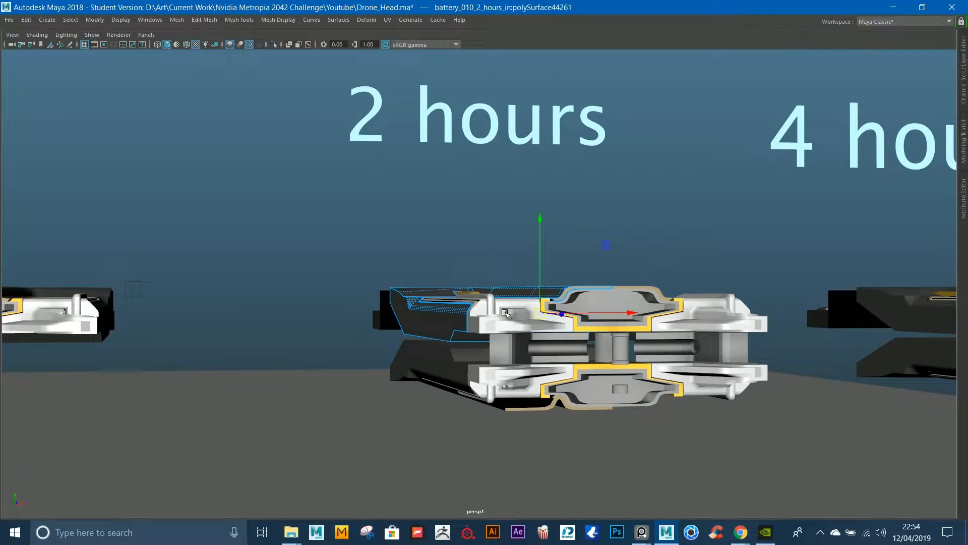
Step: Select the connector block with the cylindrical channel between the two battery halves and examine how it fits
left_click(575, 350)
key("f")
right_click_drag(575, 350, 496, 323, "alt")
left_click_drag(497, 323, 486, 287, "alt")
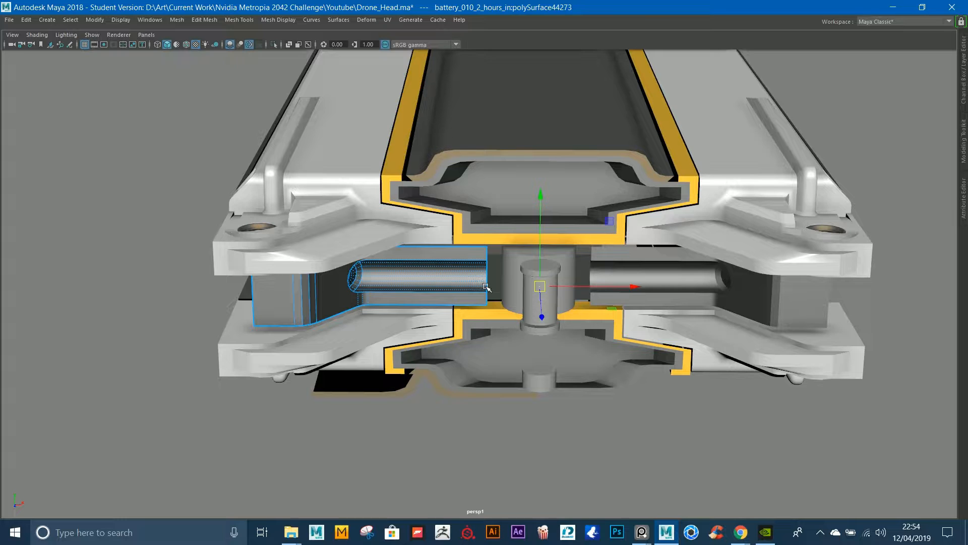
right_click_drag(576, 220, 476, 203, "alt")
left_click_drag(476, 203, 654, 288, "alt")
right_click_drag(653, 288, 527, 259, "alt")
left_click_drag(503, 258, 474, 261, "alt")
Step: Select and frame the inner casing half at the upper battery's open end and examine it
left_click(526, 276)
key("f")
left_click_drag(530, 280, 600, 230, "alt")
right_click_drag(600, 229, 353, 211, "alt")
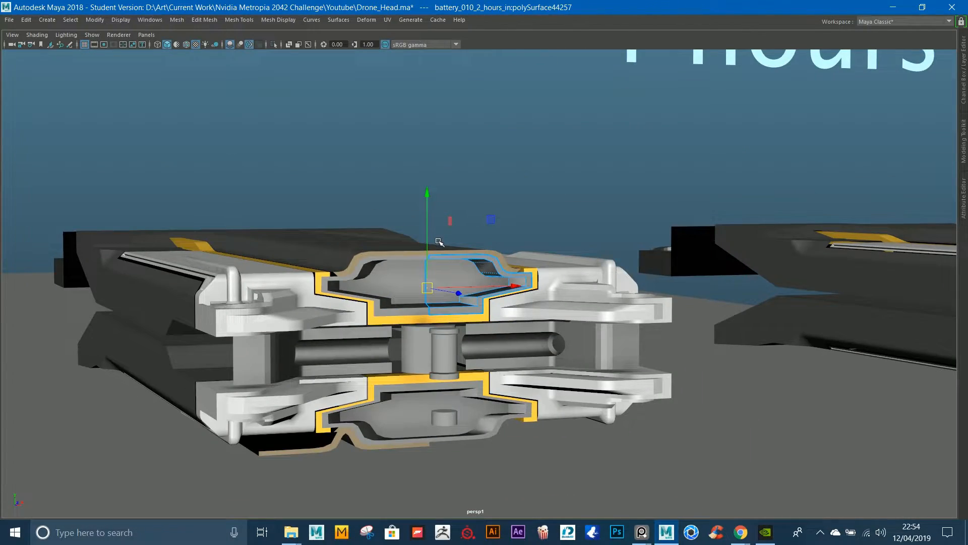
Step: Select and frame the large cylinder between the battery halves and examine it beside the smaller capped pin
left_click(433, 338)
key("f")
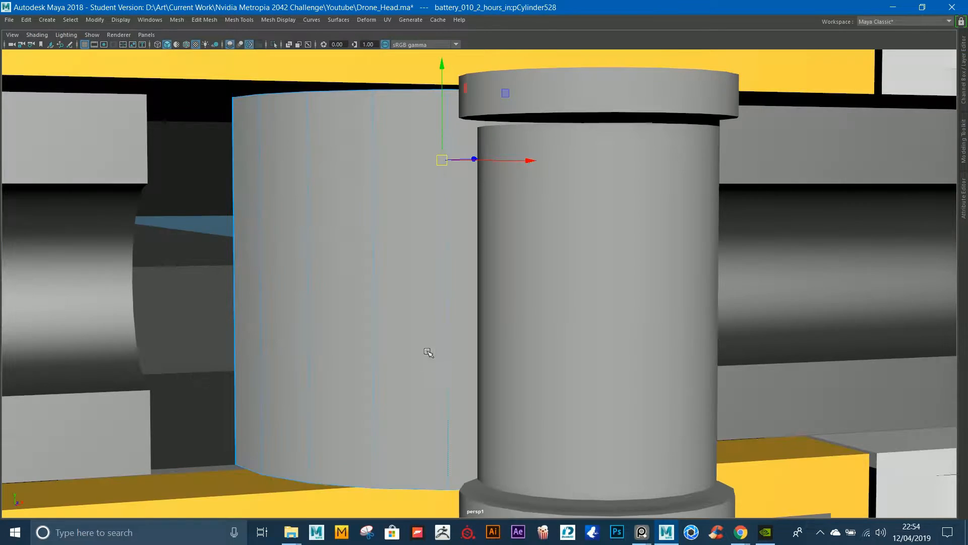
right_click_drag(427, 351, 575, 358, "alt")
left_click_drag(575, 358, 617, 334, "alt")
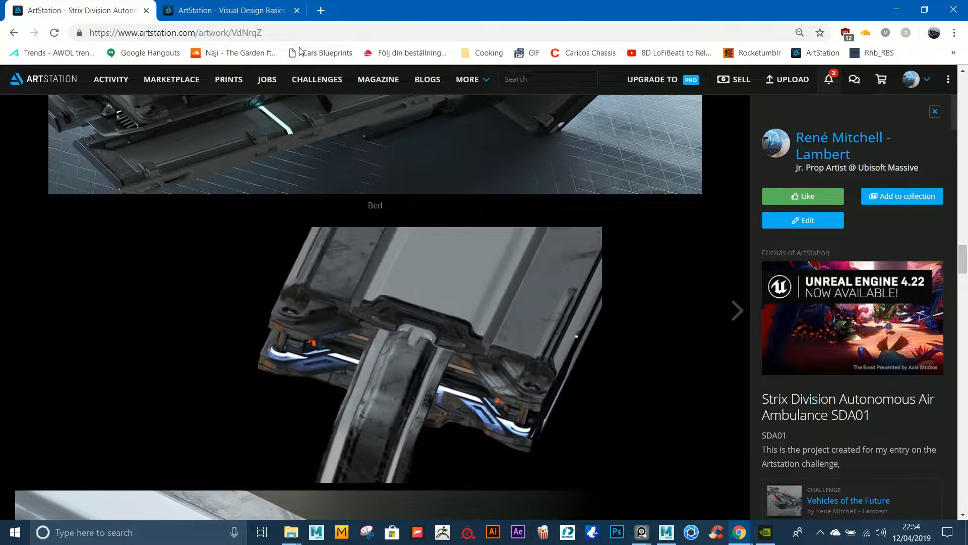
Step: Search Google Images for "sli bridge" in a new browser tab
left_click(321, 11)
type("sli bri")
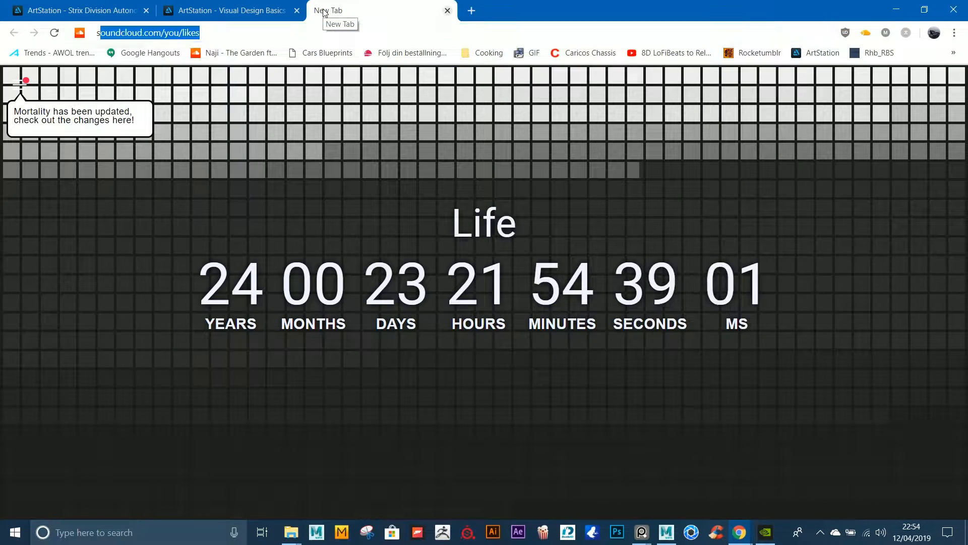
type("d")
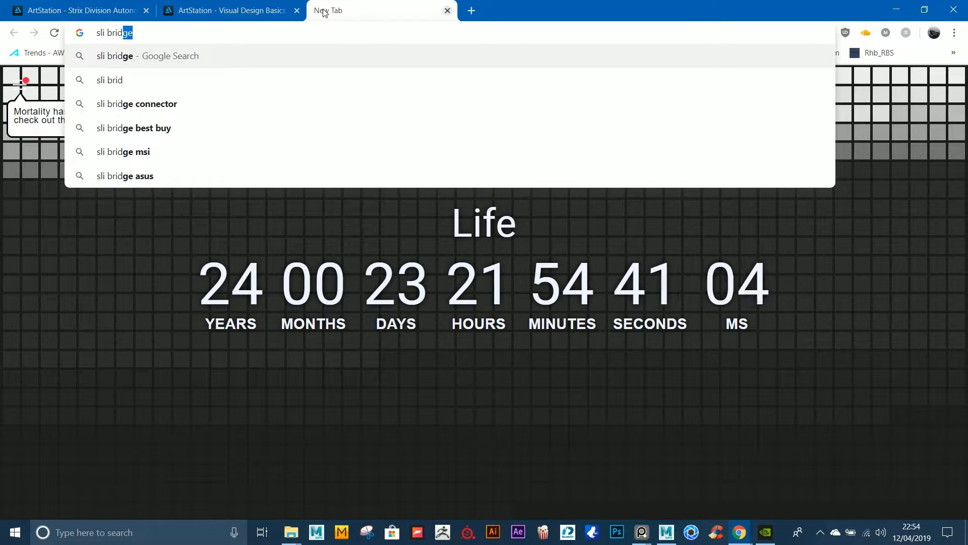
key("Return")
left_click(167, 134)
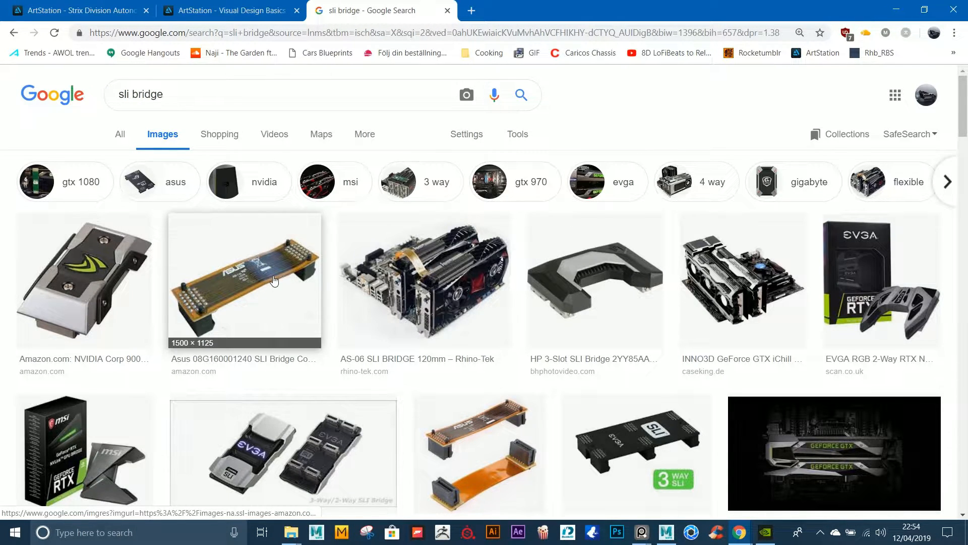
Step: Browse the SLI bridge images and open the "Stylish SLI bridge" preview from guru3D Forums
scroll(535, 247, "down", 5)
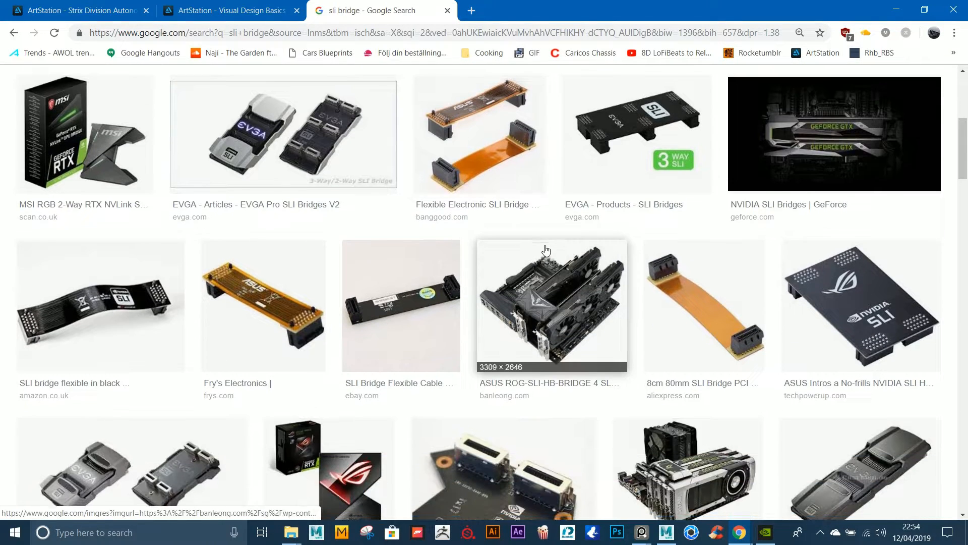
scroll(546, 250, "down", 3)
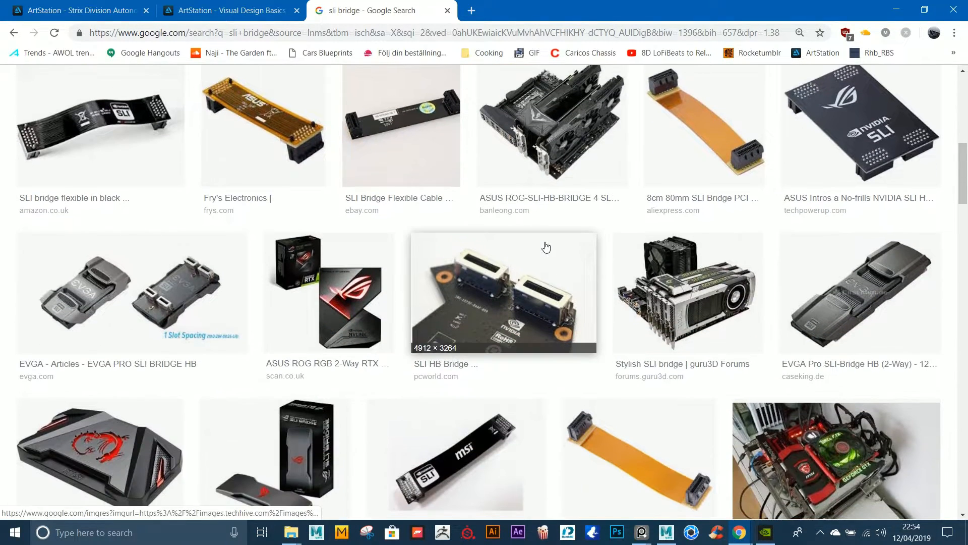
left_click(680, 297)
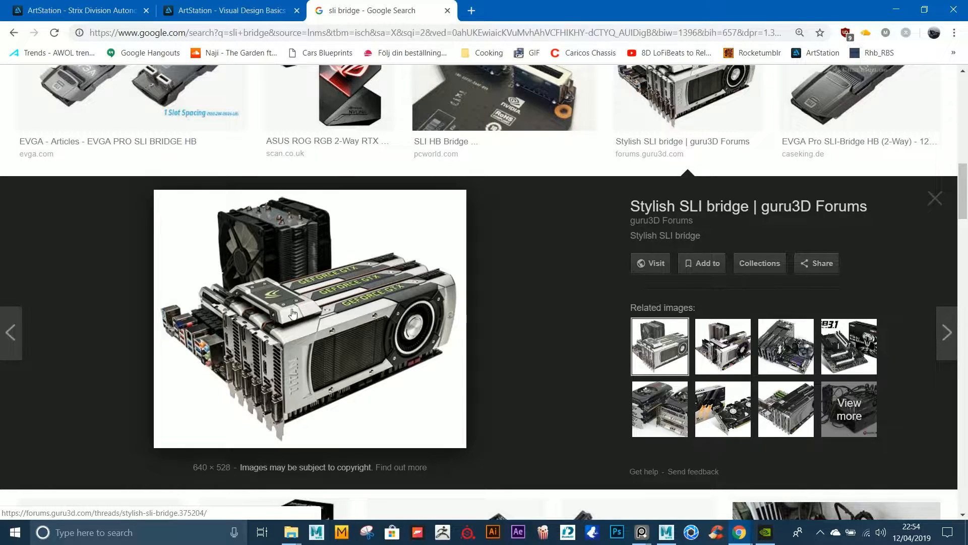
Step: Return to Maya, select the upper and lower bracket pieces on one side and examine how they face each other
left_click(893, 14)
mouse_move(517, 268)
left_mouse_down("alt")
mouse_move(496, 244)
mouse_move(439, 248)
mouse_move(391, 270)
mouse_move(518, 268)
left_mouse_up("alt")
left_click(388, 271)
left_click_drag(561, 238, 472, 261, "alt")
left_click(343, 148)
left_click(299, 290, "shift")
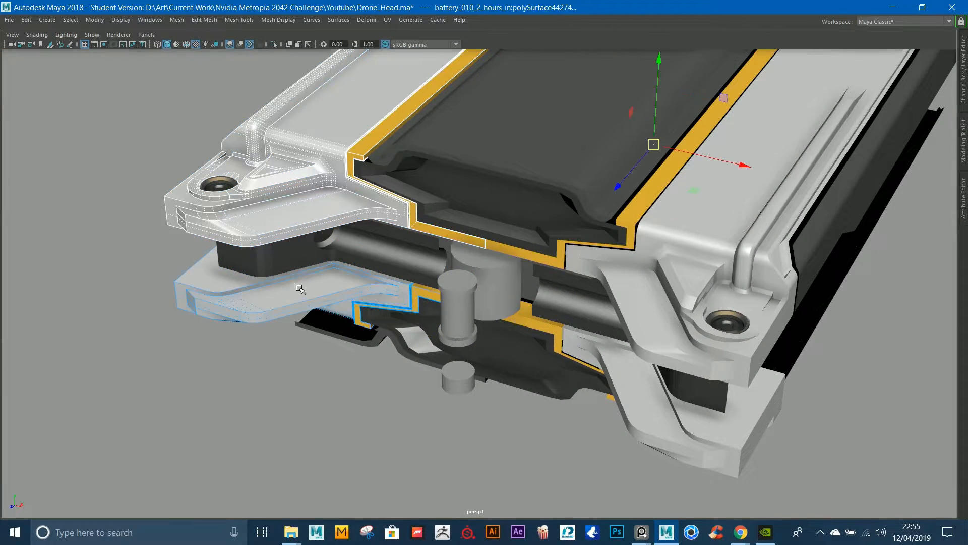
left_click_drag(300, 290, 440, 219, "alt")
Step: Clear the selection and examine the central cylinders and channelled blocks joining the two battery halves
left_click(579, 363)
scroll(454, 282, "down", 2)
left_click_drag(333, 212, 502, 279, "alt")
right_click_drag(501, 279, 558, 303, "alt")
left_click_drag(558, 303, 521, 245, "alt")
left_click(521, 244)
right_click_drag(521, 244, 484, 237, "alt")
left_click_drag(484, 237, 514, 253, "alt")
right_click_drag(514, 252, 573, 304, "alt")
Step: Isolate the connector block with the cylindrical channel, examine its shape and bevels, and show the full scene again
left_click(365, 221)
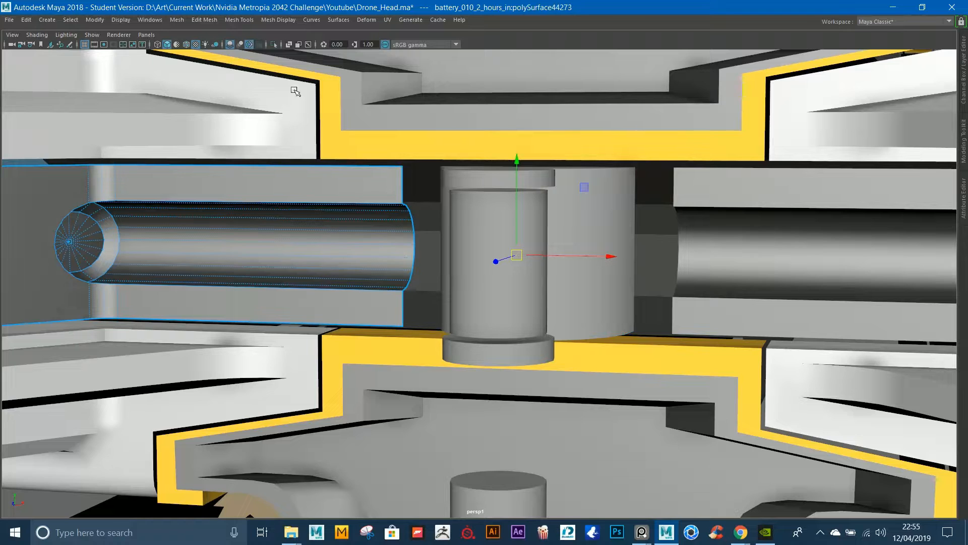
left_click(273, 45)
left_click_drag(305, 106, 363, 190, "alt")
right_click_drag(363, 190, 489, 177, "alt")
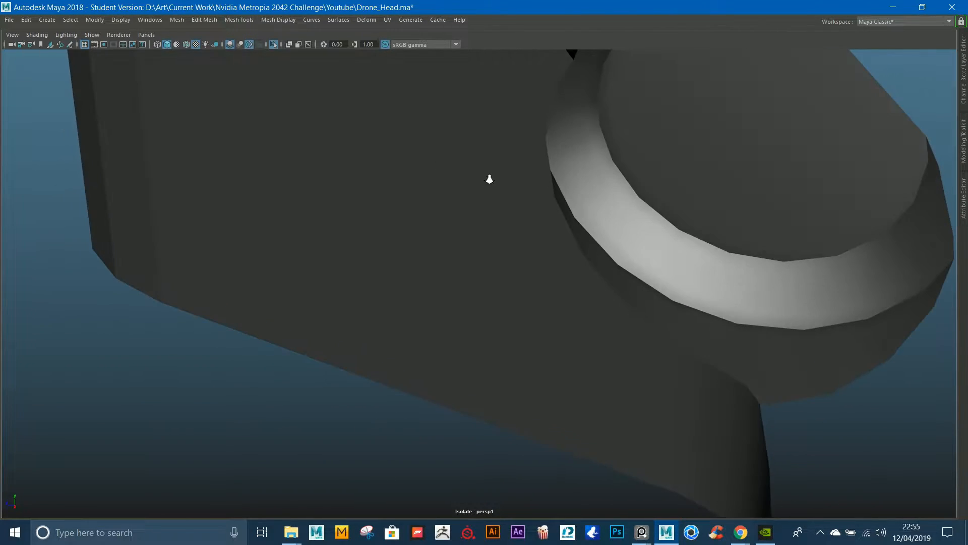
left_click_drag(489, 177, 530, 210, "alt")
left_click(274, 45)
Step: Frame the connector block and examine how the stacked battery halves join, comparing them with the neighbouring version
right_click_drag(625, 202, 558, 222, "alt")
middle_click_drag(558, 222, 481, 237, "alt")
right_click_drag(481, 237, 505, 245, "alt")
left_click(447, 299)
key("f")
left_click_drag(461, 298, 470, 295, "alt")
right_click_drag(469, 295, 387, 242, "alt")
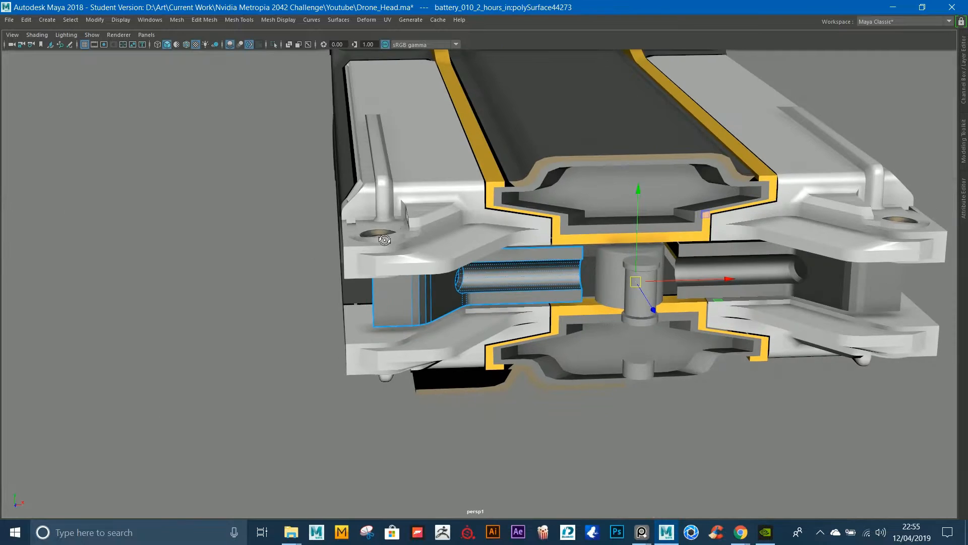
left_click_drag(387, 243, 416, 235, "alt")
left_click_drag(376, 171, 298, 211, "alt")
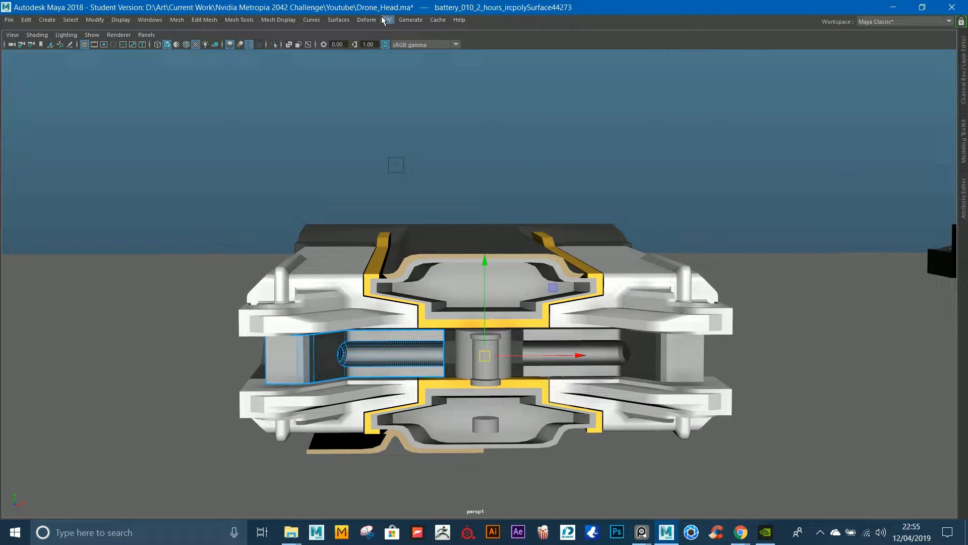
left_click_drag(565, 228, 564, 207, "alt")
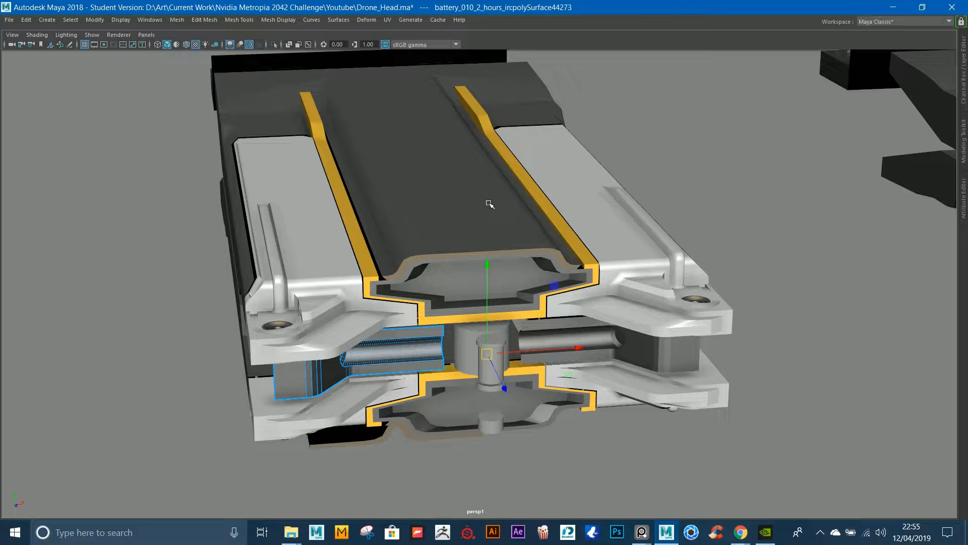
left_click_drag(534, 177, 535, 259, "alt")
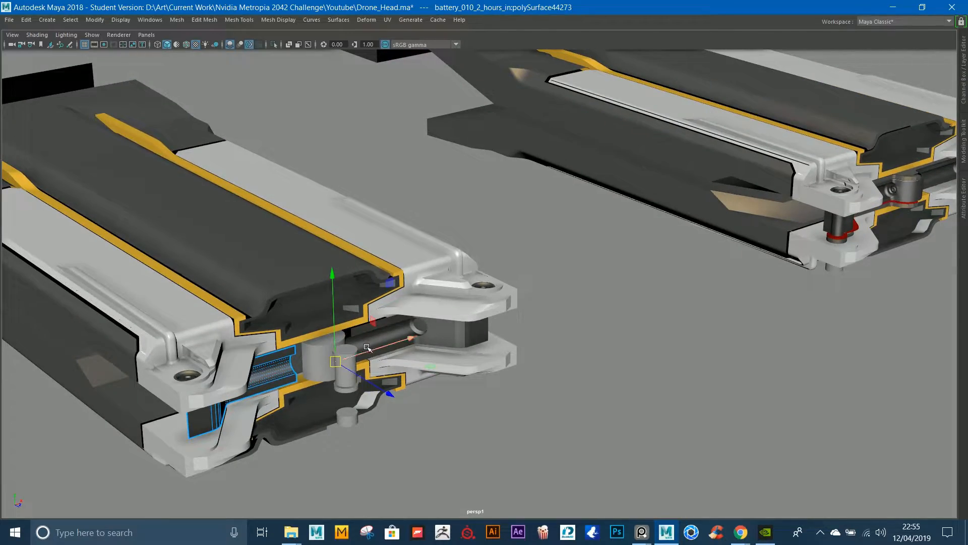
Step: Select and frame the plain connector block with the cylindrical channel, and examine it alongside the central cylinders
middle_click_drag(454, 469, 605, 417, "alt")
right_click_drag(606, 418, 616, 357, "alt")
left_click_drag(616, 357, 643, 253, "alt")
left_click(548, 208)
key("f")
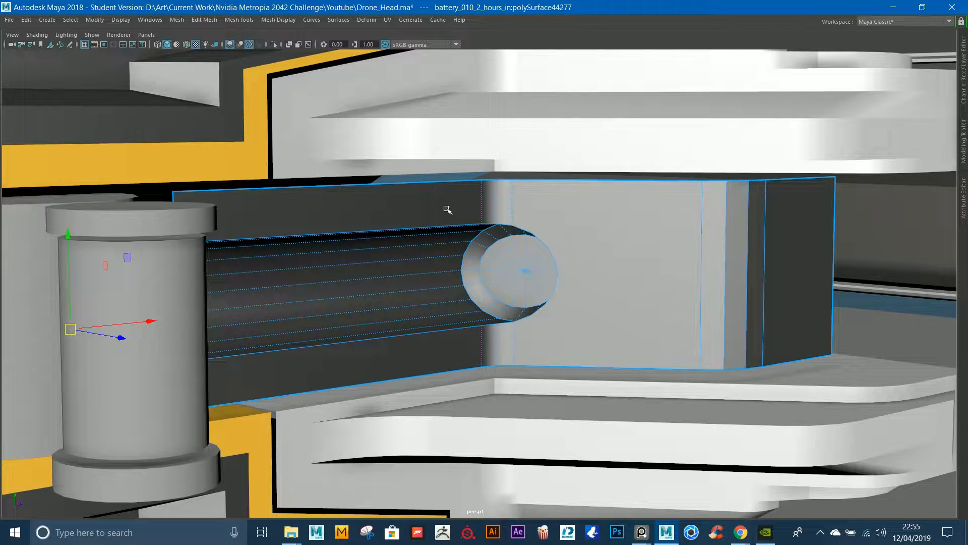
left_click_drag(580, 233, 625, 218, "alt")
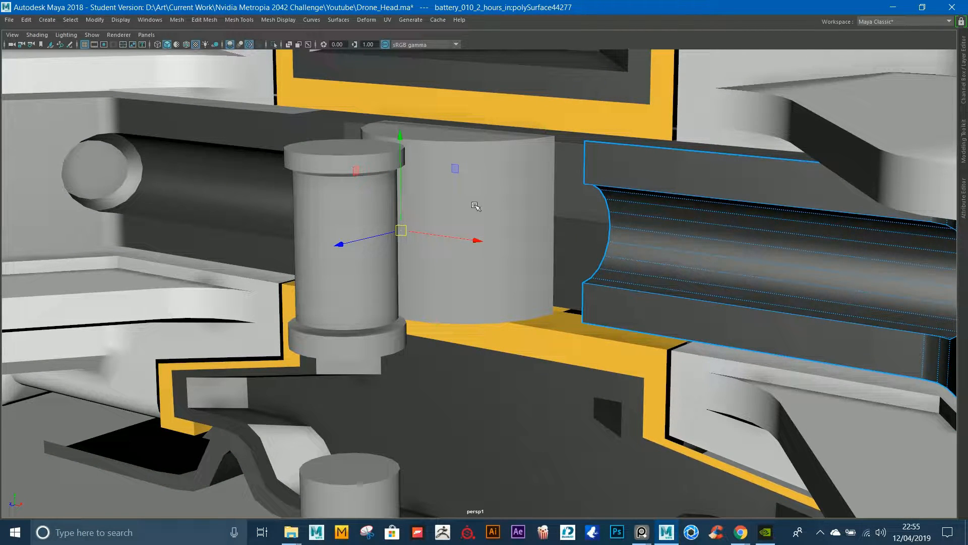
right_click_drag(524, 243, 489, 223, "alt")
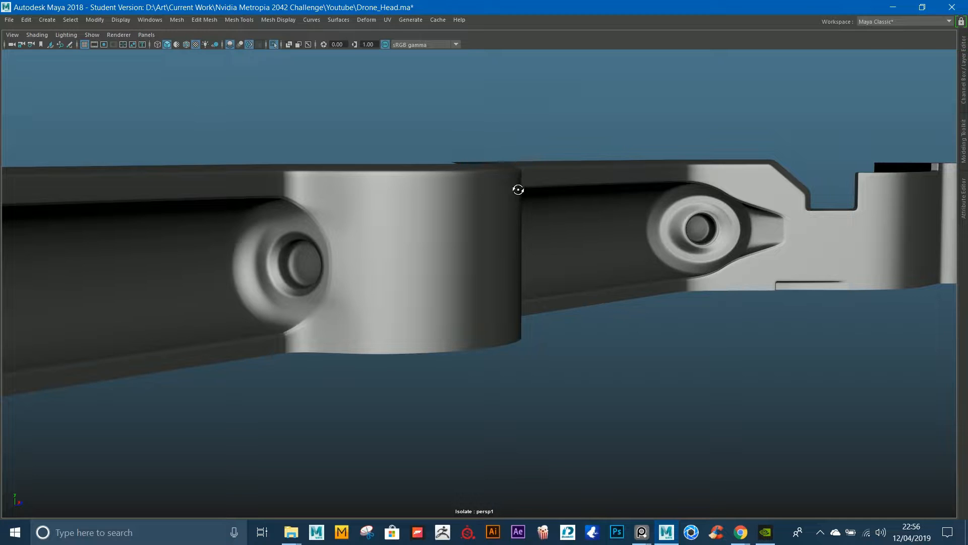
Step: Examine the isolated detailed connector arm's channel, socket and notches, and show the full scene again
left_click_drag(517, 188, 383, 150, "alt")
right_click_drag(315, 182, 395, 214, "alt")
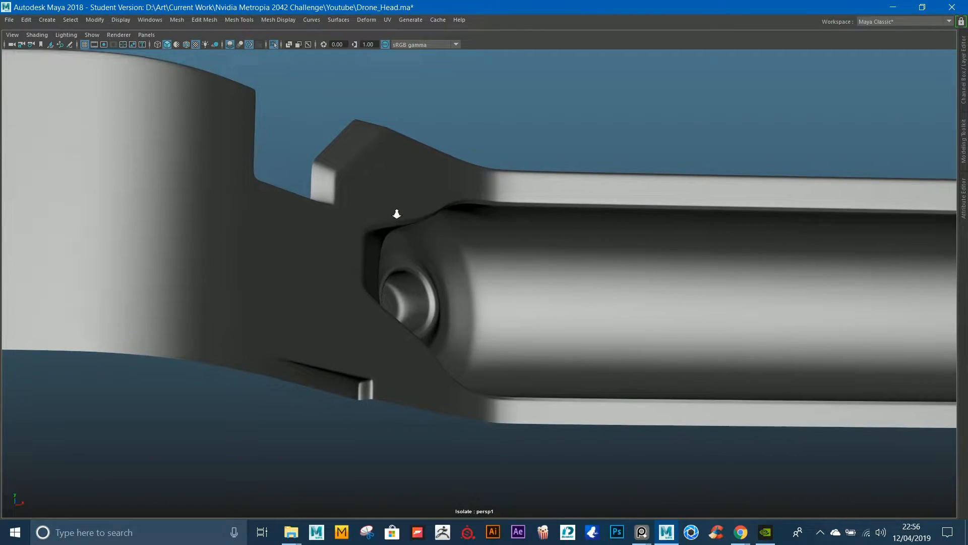
middle_click_drag(364, 222, 419, 196, "alt")
left_click_drag(333, 192, 387, 194, "alt")
left_click(363, 281)
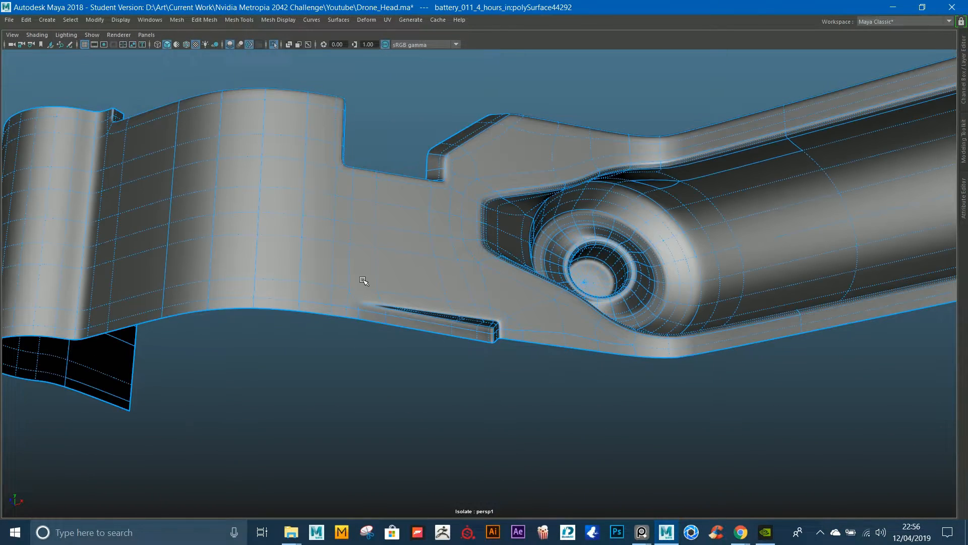
left_click(341, 337)
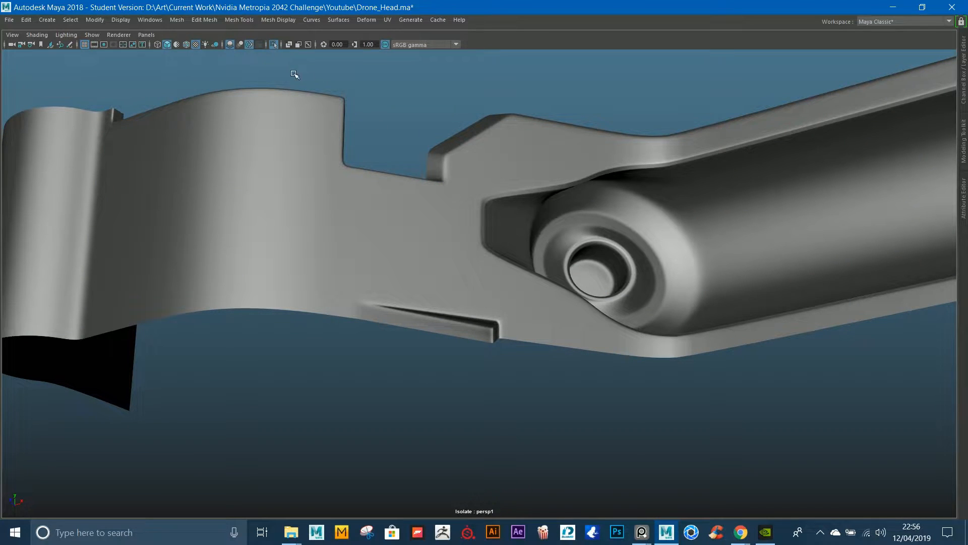
left_click(272, 44)
Step: Select the upper white corner bracket and examine its bolt recess and triangular detail
right_click_drag(419, 222, 353, 237, "alt")
left_click_drag(352, 237, 404, 272, "alt")
right_click_drag(410, 243, 469, 253, "alt")
middle_click_drag(403, 222, 451, 294, "alt")
left_click(261, 294)
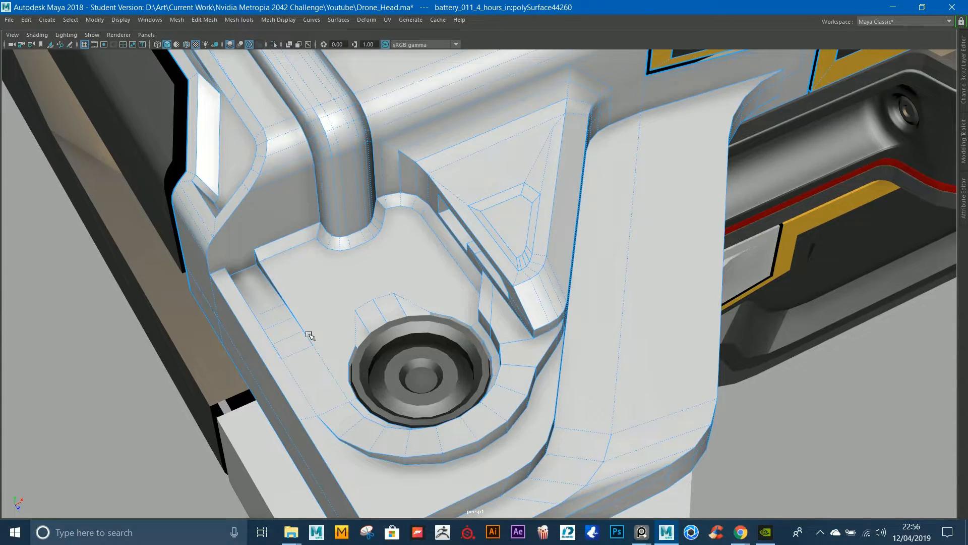
right_click_drag(580, 337, 510, 293, "alt")
left_click_drag(509, 292, 484, 206, "alt")
right_click_drag(485, 205, 564, 291, "alt")
left_click_drag(564, 292, 509, 281, "alt")
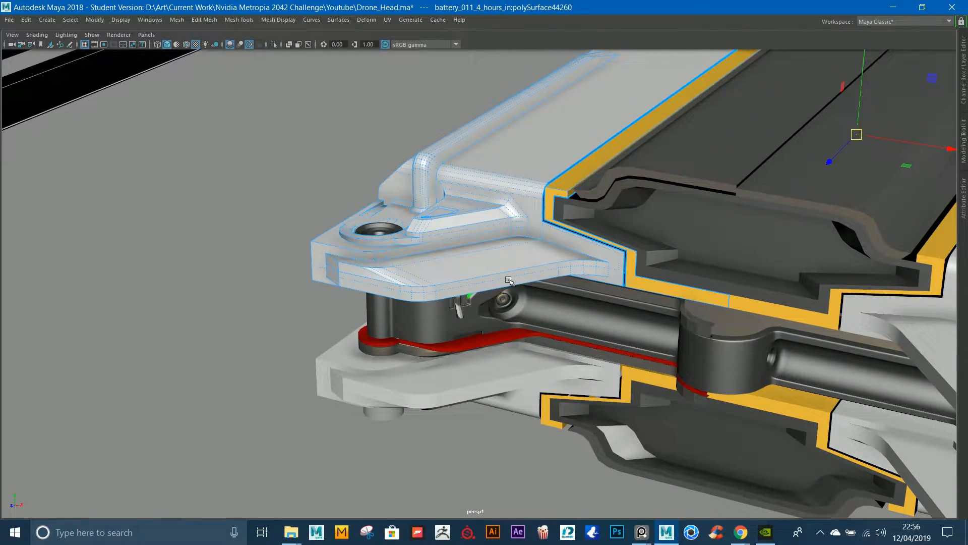
Step: Examine from above and from the side how the upper and lower corner brackets stack around the pin and connector arm
right_click_drag(411, 204, 478, 281, "alt")
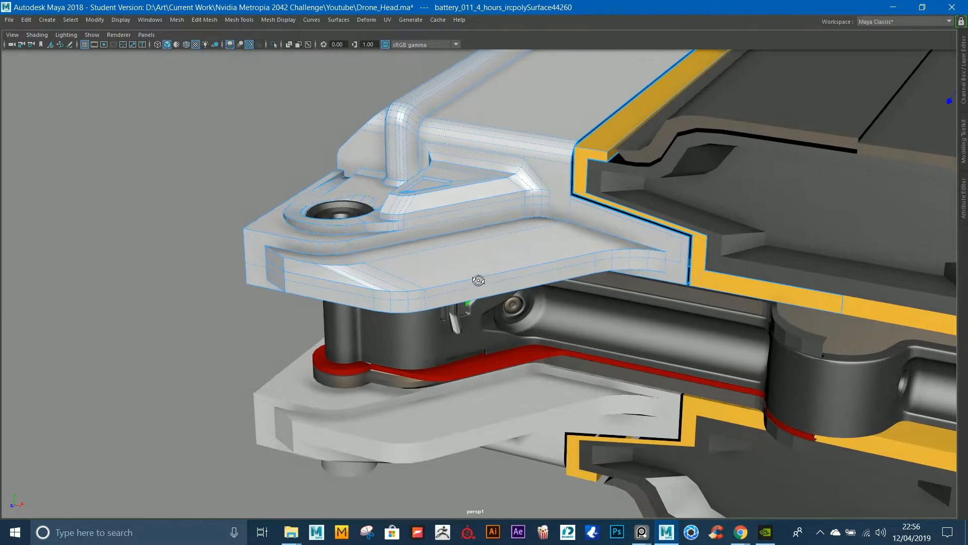
left_click_drag(478, 280, 475, 277, "alt")
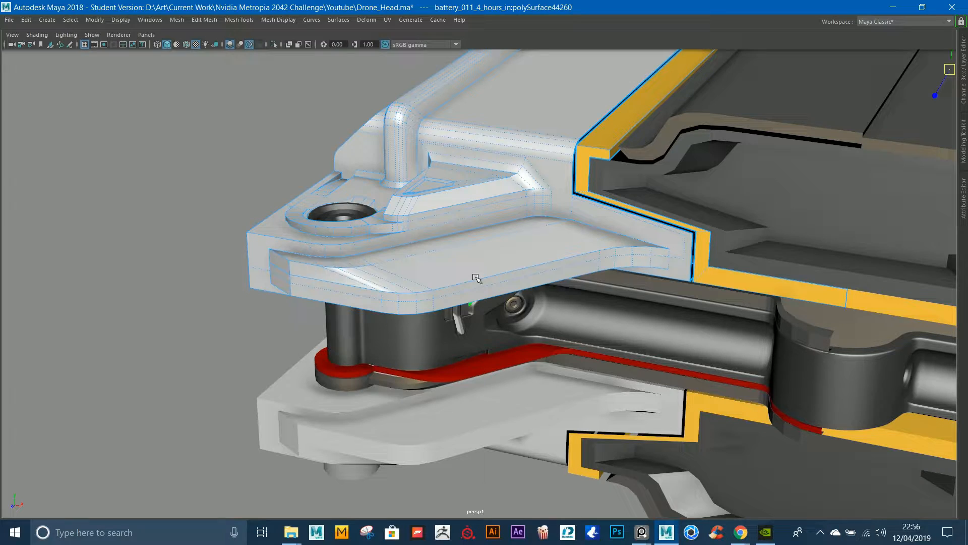
left_click_drag(432, 227, 383, 268, "alt")
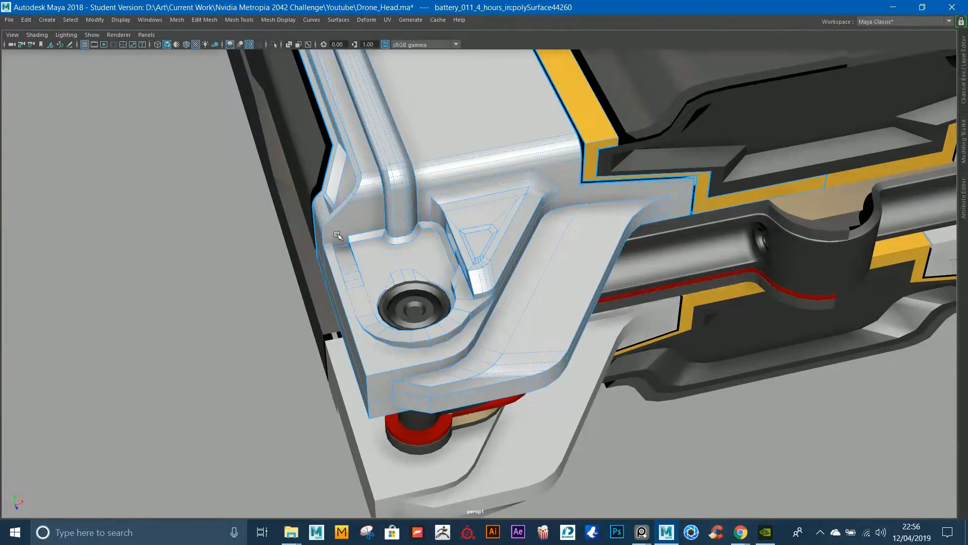
left_click_drag(338, 235, 450, 315, "alt")
left_click_drag(460, 355, 320, 243, "alt")
left_click_drag(441, 295, 476, 323, "alt")
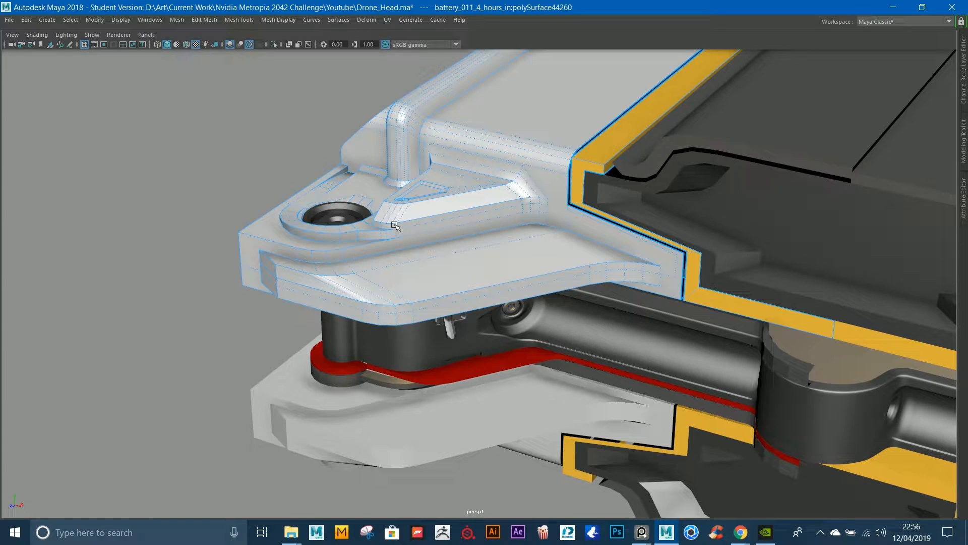
left_click_drag(395, 226, 607, 278, "alt")
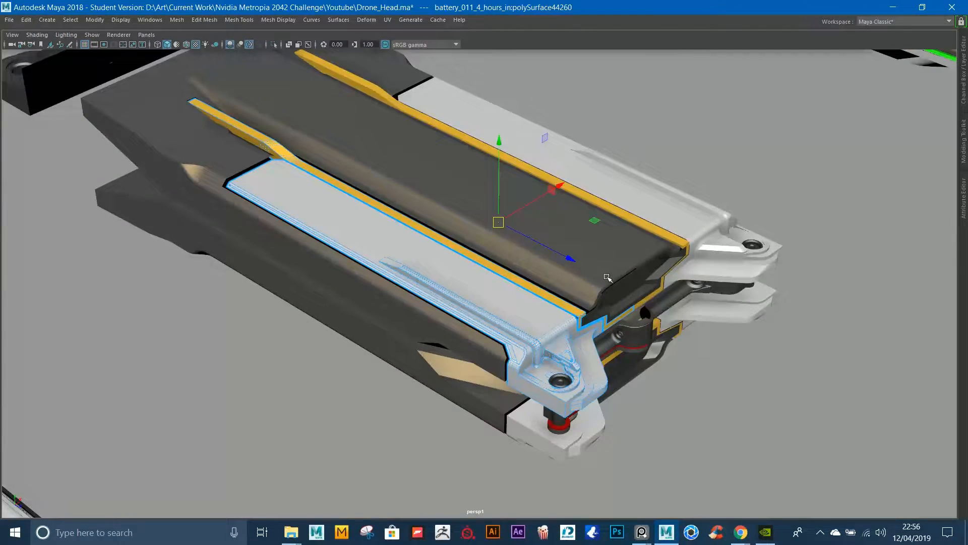
Step: Select and frame the connector arm between the stacked battery halves, and inspect its notched end around the hook and socket
left_click_drag(783, 231, 659, 217, "alt")
scroll(495, 261, "down", 2)
middle_click_drag(495, 262, 515, 158, "alt")
scroll(525, 182, "up", 2)
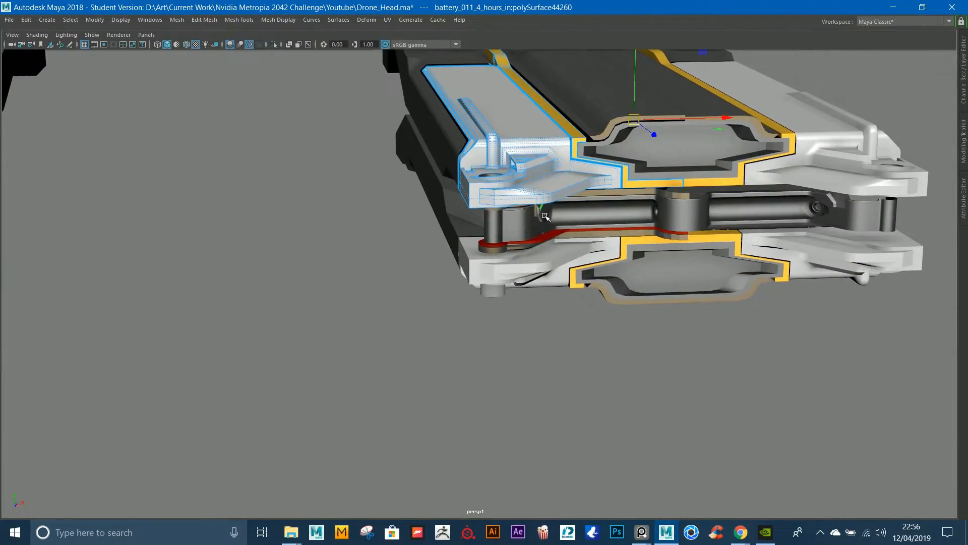
left_click(543, 214)
key("f")
left_click_drag(572, 217, 484, 234, "alt")
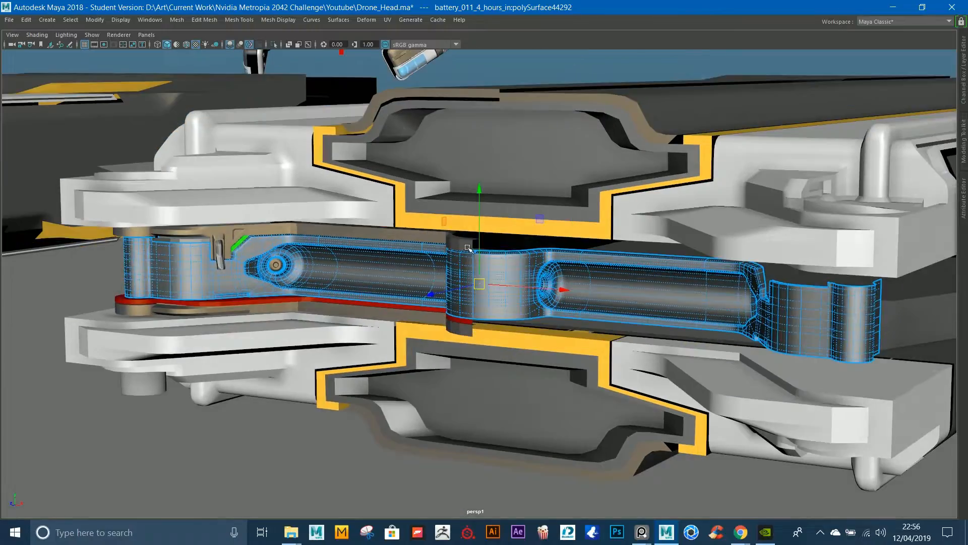
scroll(484, 282, "up", 3)
middle_click_drag(485, 294, 616, 292, "alt")
scroll(505, 272, "up", 4)
middle_click_drag(293, 245, 319, 242, "alt")
scroll(456, 243, "up", 3)
middle_click_drag(456, 244, 769, 262, "alt")
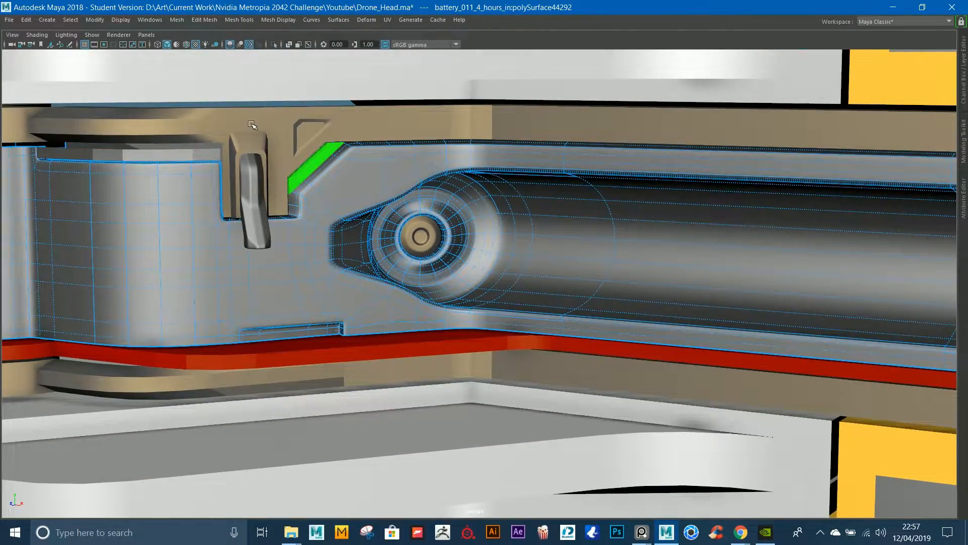
Step: Isolate the connector arm together with the tan cover bracket above it and the small hook
left_click(252, 125)
left_click(575, 194)
scroll(575, 194, "down", 4)
middle_click_drag(444, 156, 540, 158, "alt")
scroll(525, 176, "up", 2)
left_click(456, 174, "shift")
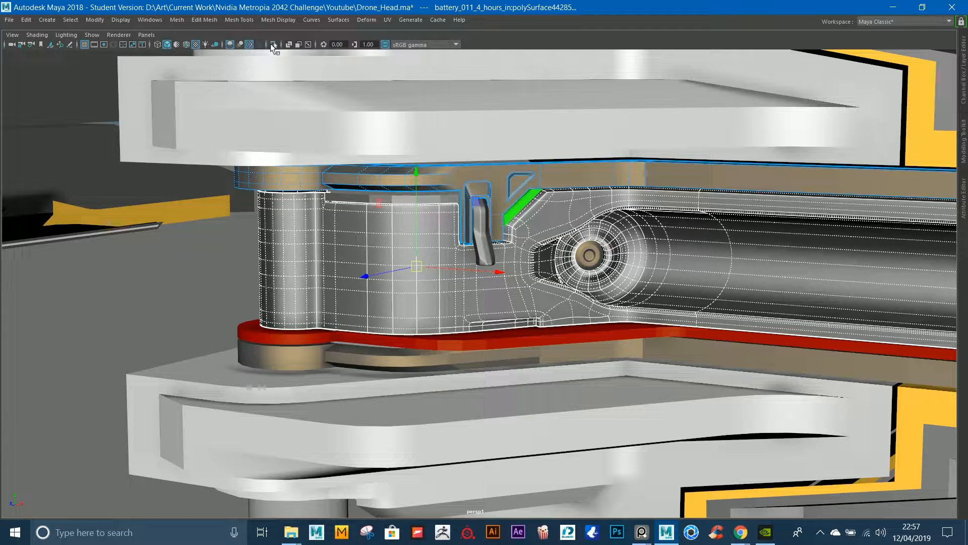
left_click(489, 247)
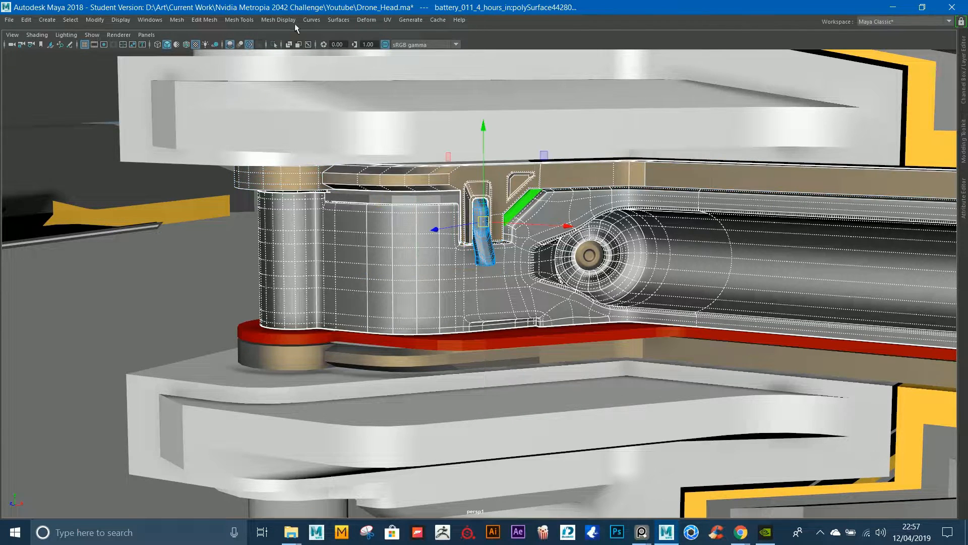
left_click(273, 46)
left_click(458, 67)
Step: Examine how the tan cover bracket and hook fit into the connector arm's notch, and show the full scene again
middle_click_drag(458, 67, 480, 134, "alt")
scroll(480, 134, "up", 5)
left_click_drag(480, 134, 587, 161, "alt")
middle_click_drag(587, 161, 530, 155, "alt")
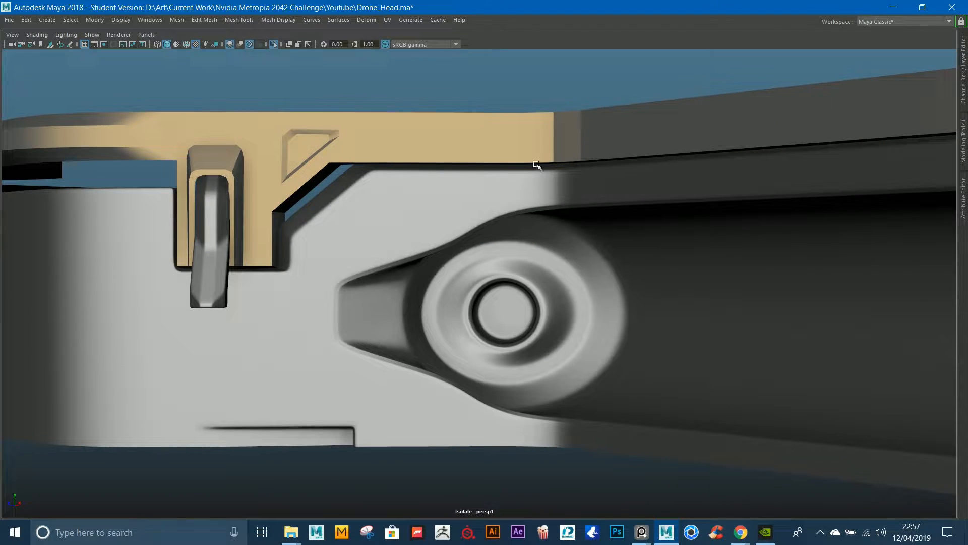
middle_click_drag(303, 197, 528, 198, "alt")
left_click(528, 197)
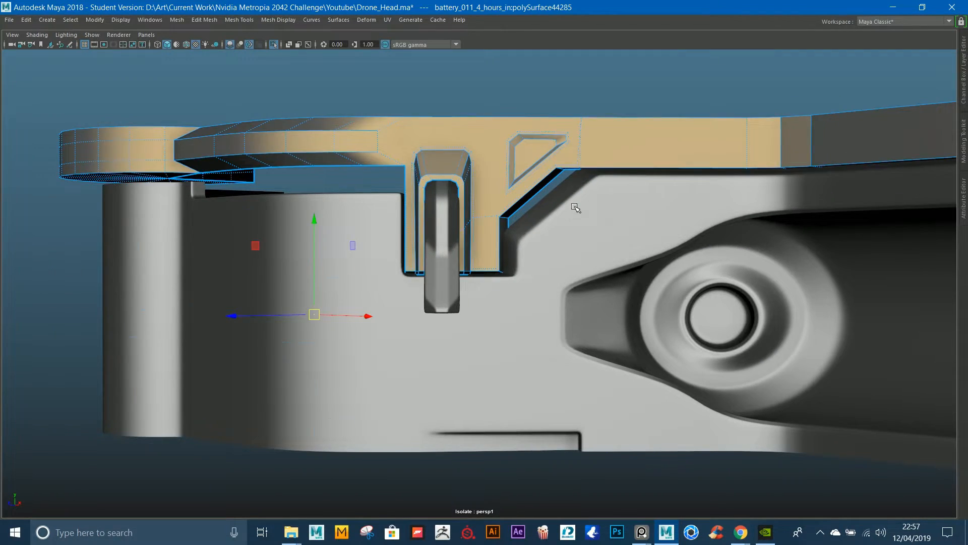
left_click(575, 207)
left_click_drag(575, 208, 561, 166, "alt")
right_click_drag(460, 88, 383, 76, "alt")
middle_click_drag(384, 76, 406, 243, "alt")
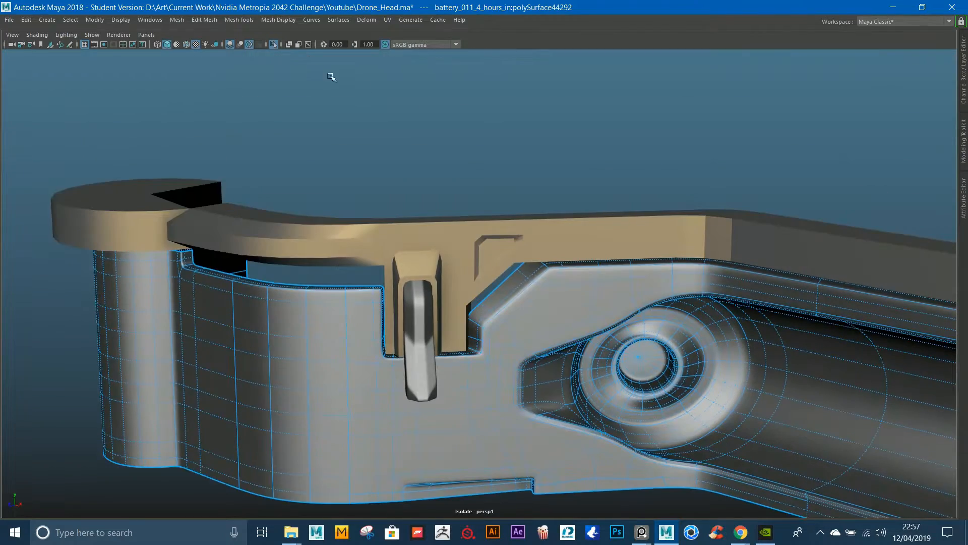
left_click(272, 44)
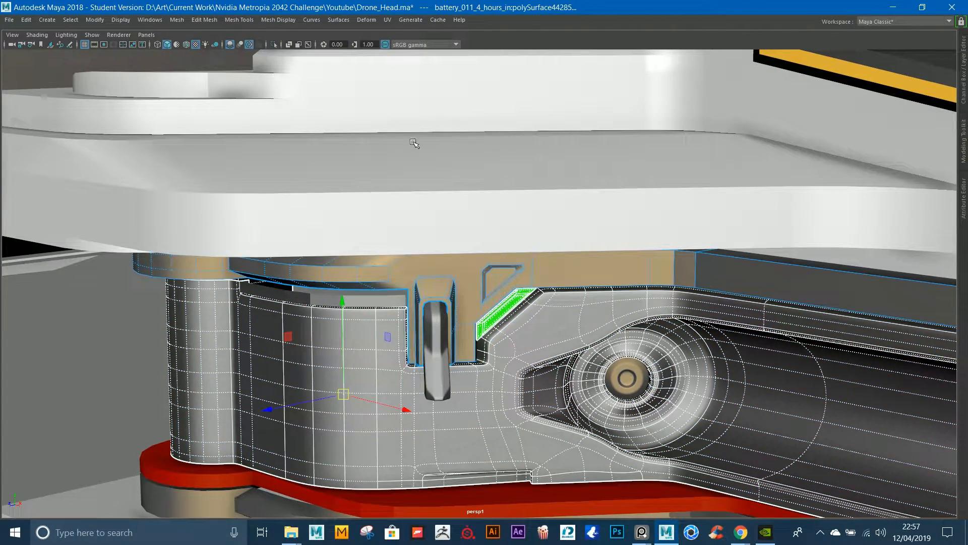
left_click(274, 45)
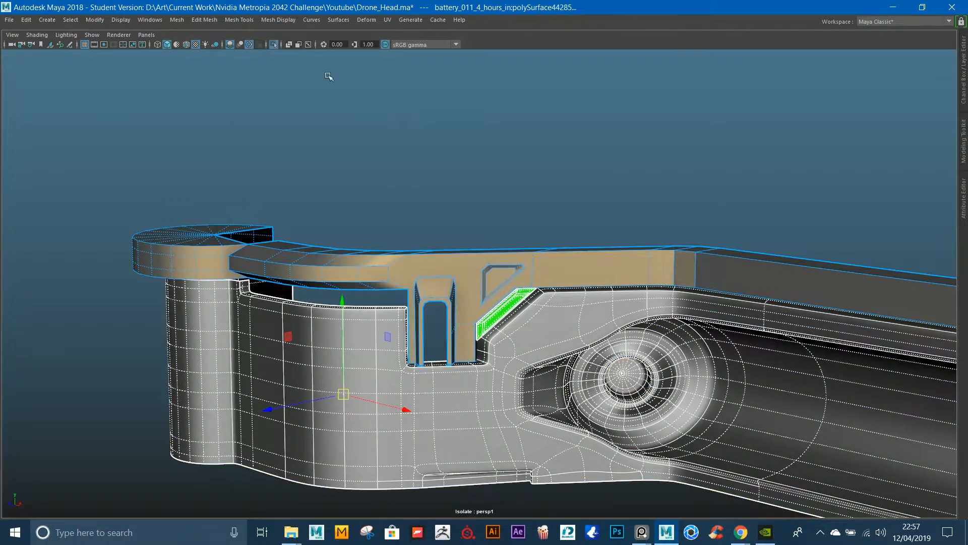
left_click(484, 145)
middle_click_drag(514, 199, 475, 161, "alt")
left_click(424, 230)
left_click_drag(424, 230, 441, 225, "alt")
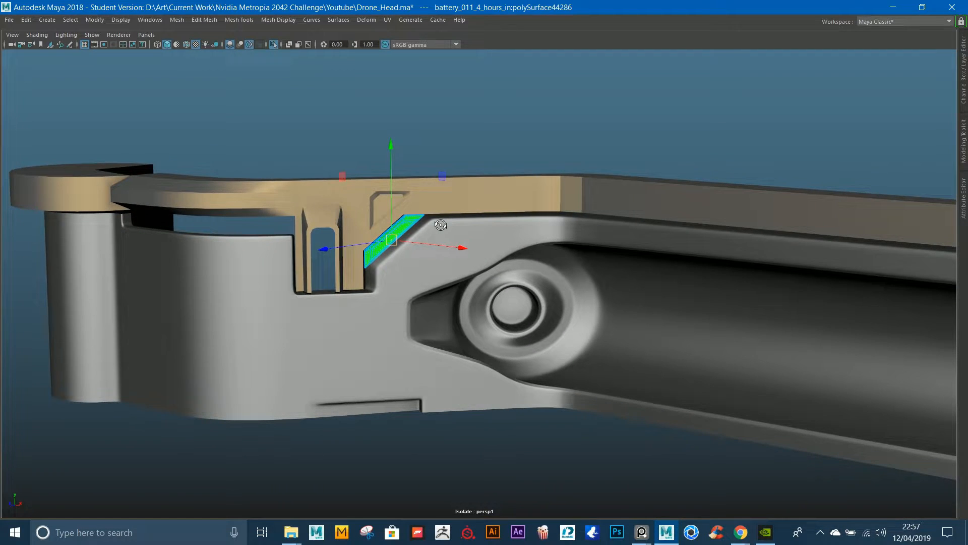
key("ctrl+z")
key("ctrl+z")
key("ctrl+z")
Step: Isolate the connector arm with the cover bracket, green insert and hook, examine how they interlock, and show the full scene again
left_click(326, 254, "shift")
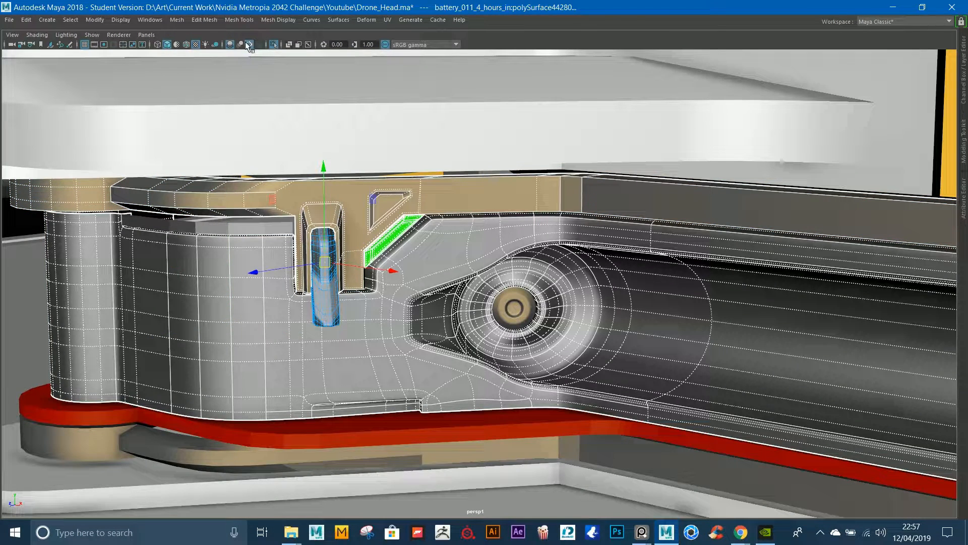
left_click(273, 44)
left_click(308, 124)
left_click(321, 259)
left_click_drag(322, 258, 325, 258, "alt")
left_click(325, 205)
left_click(326, 332)
left_click(380, 237)
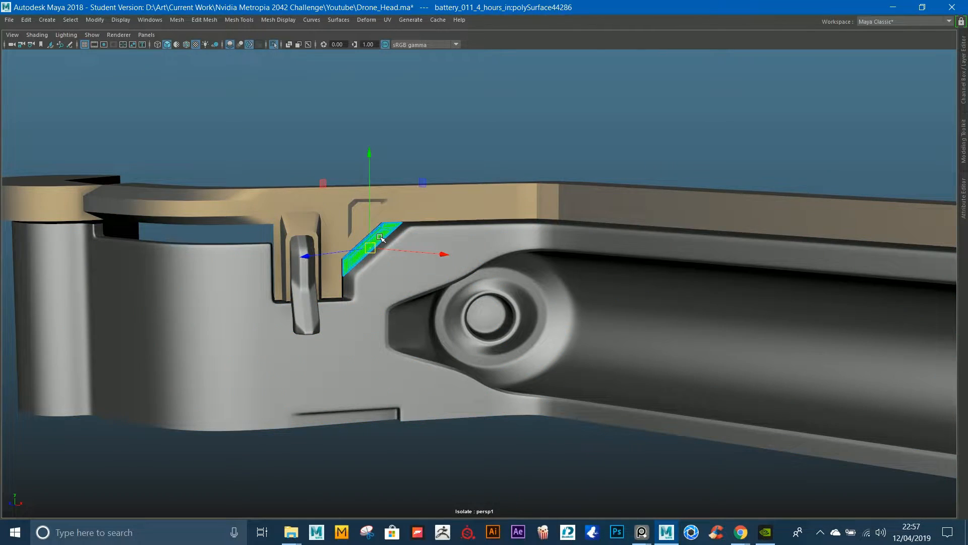
left_click(326, 213)
left_click(403, 270, "shift")
left_click_drag(401, 268, 578, 222, "alt")
left_click(275, 44)
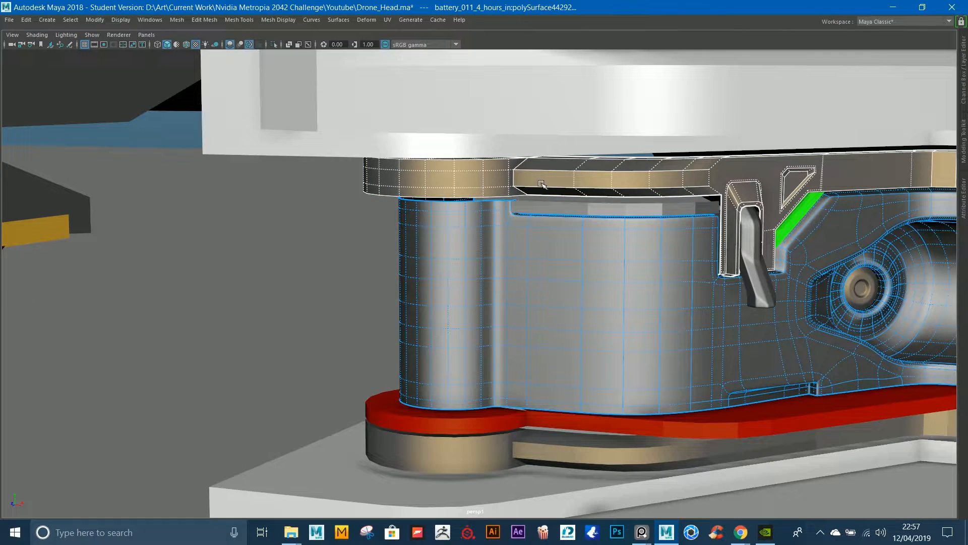
Step: Isolate the thin curved strip under the cover bracket together with the connector arm and the bracket
left_click(588, 208)
left_click_drag(658, 202, 617, 209, "alt")
left_click(547, 339, "shift")
left_click(498, 244, "shift")
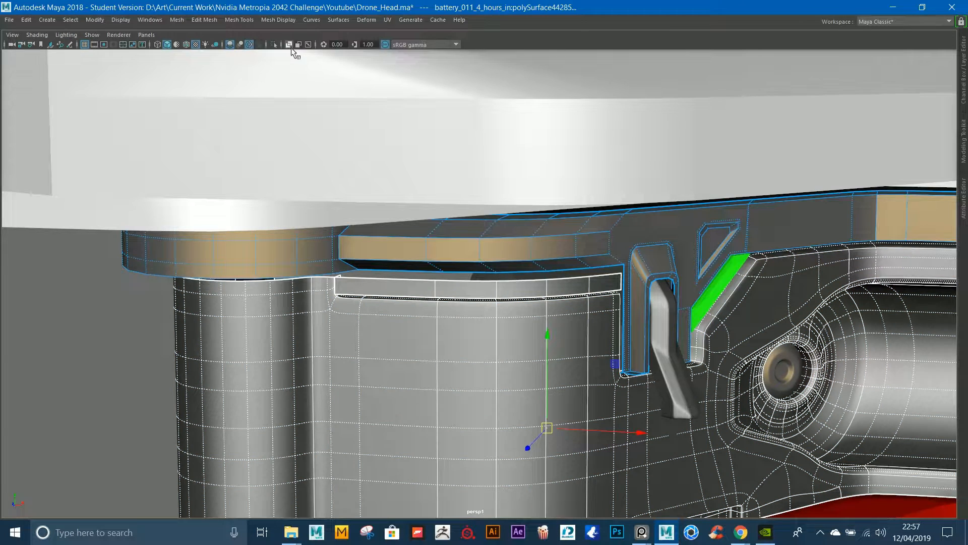
left_click(274, 45)
left_click(504, 154)
left_click_drag(518, 180, 533, 244, "alt")
left_click_drag(553, 278, 475, 288, "alt")
Step: Extrude the upper edges of the thin curved strip inward to give it a top surface
left_click(478, 302)
key("f")
mouse_move(485, 310)
right_mouse_down("alt")
mouse_move(493, 318)
mouse_move(493, 297)
right_mouse_up("alt")
right_click_drag(493, 308, 492, 330)
double_click(492, 299)
left_click_drag(806, 314, 807, 315)
key("w")
left_click_drag(589, 314, 577, 316, "alt")
mouse_move(577, 316)
right_mouse_down("alt")
mouse_move(594, 332)
mouse_move(567, 318)
right_mouse_up("alt")
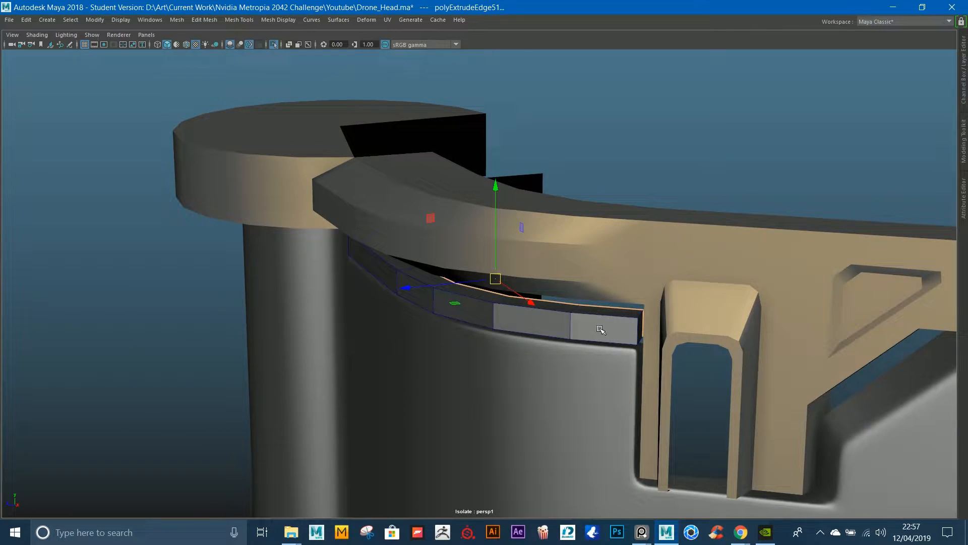
Step: Insert supporting edge loops near the curved strip's borders and ends, and display it with smooth mesh preview
left_click_drag(571, 317, 573, 332)
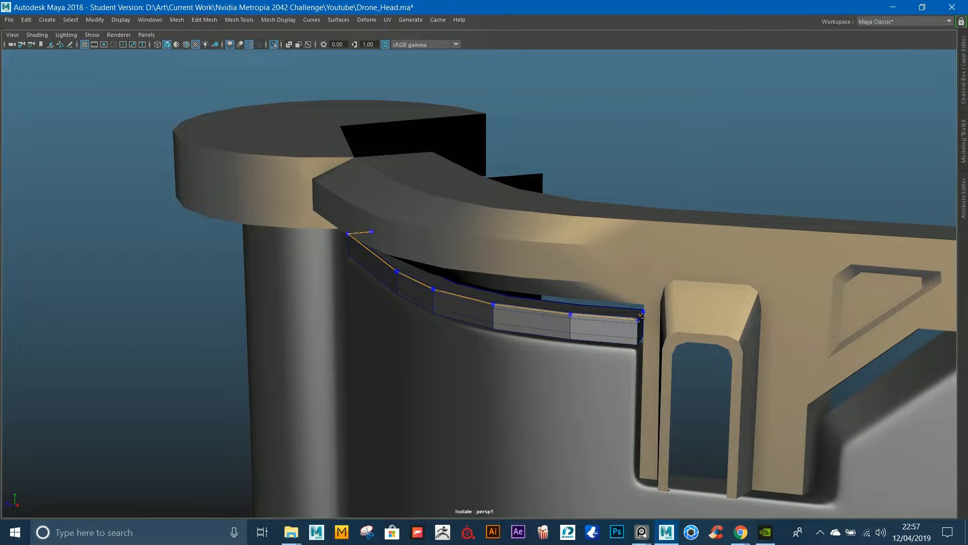
left_click(639, 316)
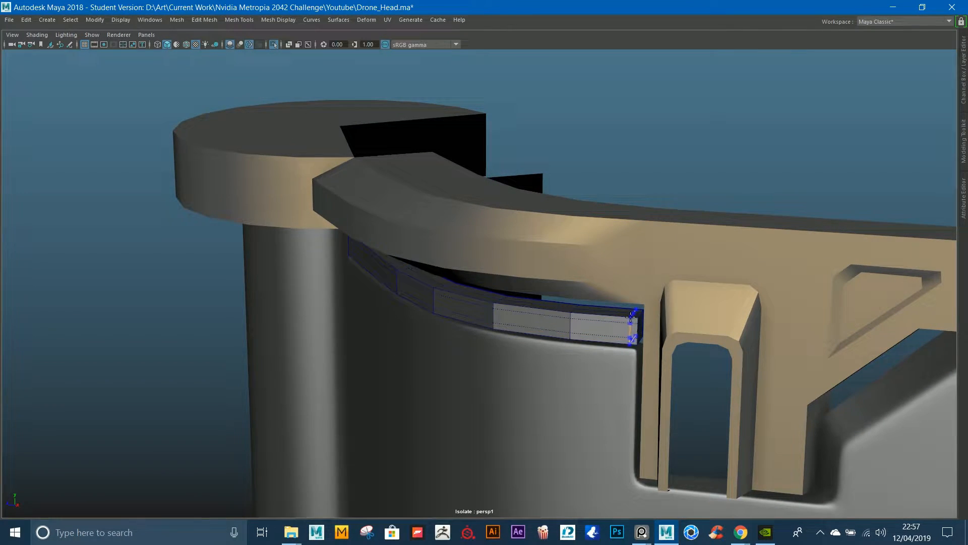
left_click_drag(405, 271, 281, 294, "alt")
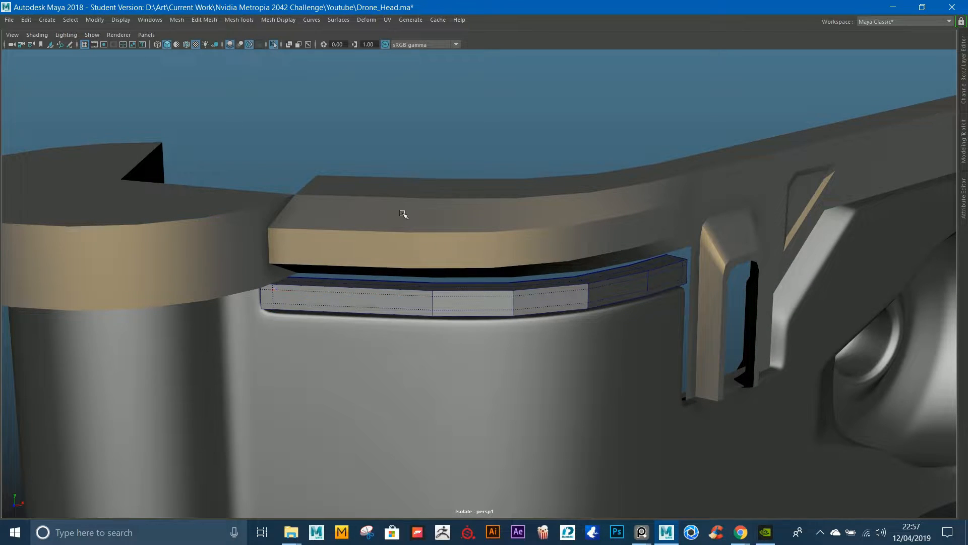
right_click_drag(404, 214, 455, 167)
key("3")
left_click(463, 130)
scroll(484, 202, "down", 5)
left_click_drag(494, 212, 455, 192, "alt")
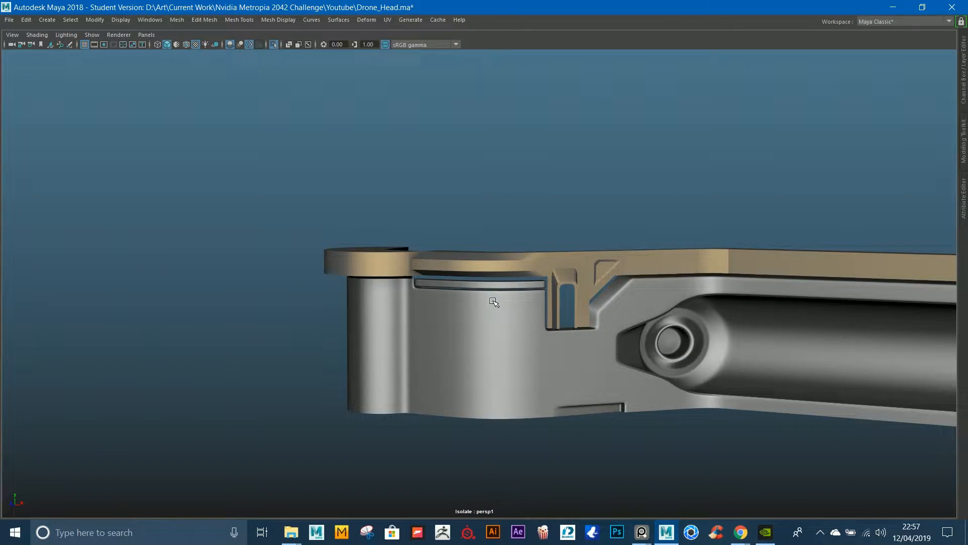
Step: Preview the tan cover bracket smoothed, return it to unsmoothed display and examine it above the curved strip
left_click(487, 288)
left_click(490, 301)
left_click(491, 260)
key("3")
key("1")
left_click_drag(579, 184, 604, 224, "alt")
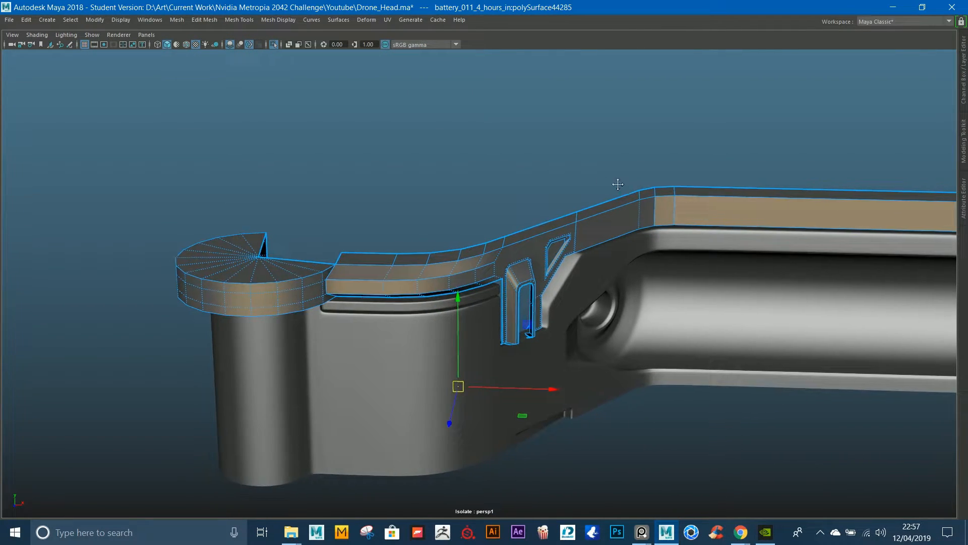
Step: Clear the selection and show the full scene to view the connector arm between the stacked battery halves
middle_click_drag(627, 185, 500, 151, "alt")
left_click(502, 102)
scroll(522, 154, "down", 7)
left_click_drag(525, 157, 485, 229, "alt")
left_click(274, 45)
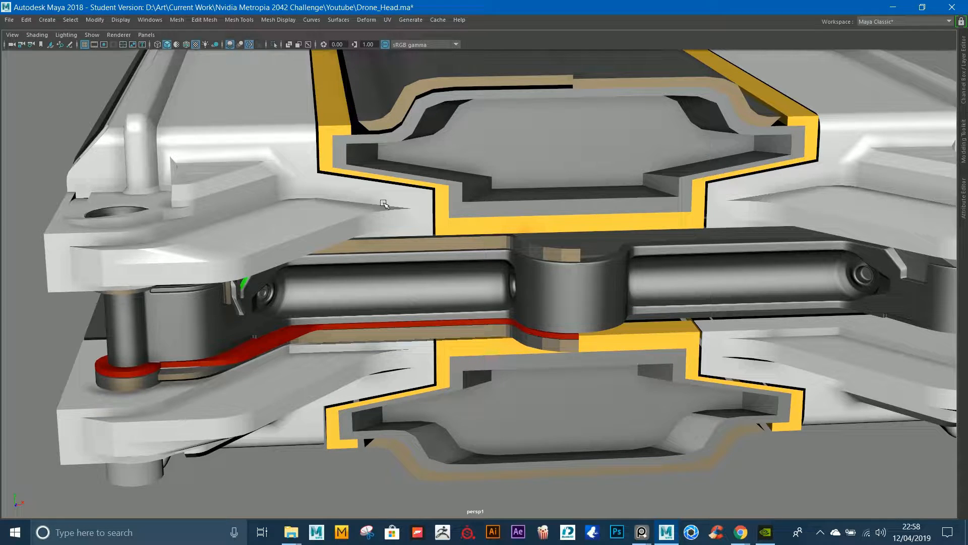
Step: Select the upper battery half's white side housing and examine the cut end with the connector arm between both halves
left_click(277, 190)
left_click_drag(328, 130, 291, 60)
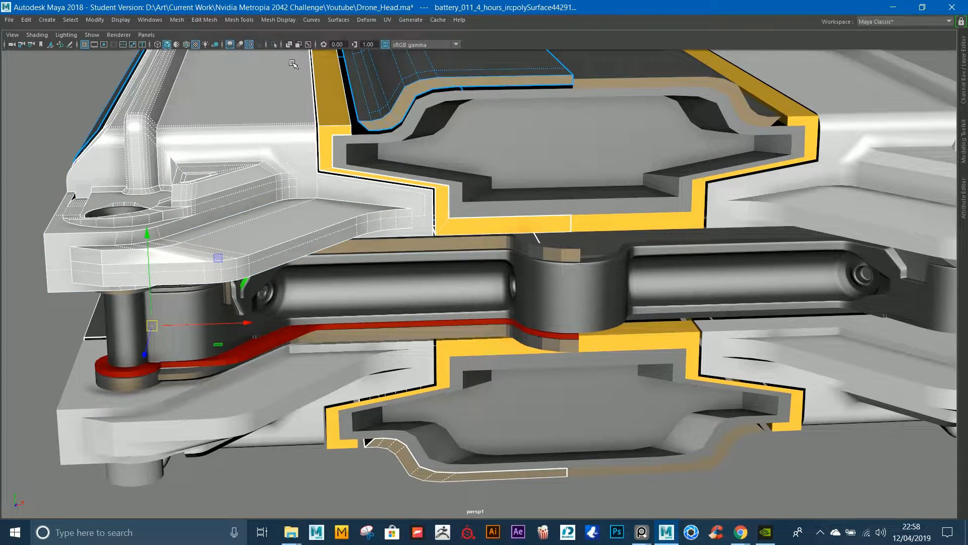
left_click(274, 45)
left_click_drag(457, 176, 489, 195, "alt")
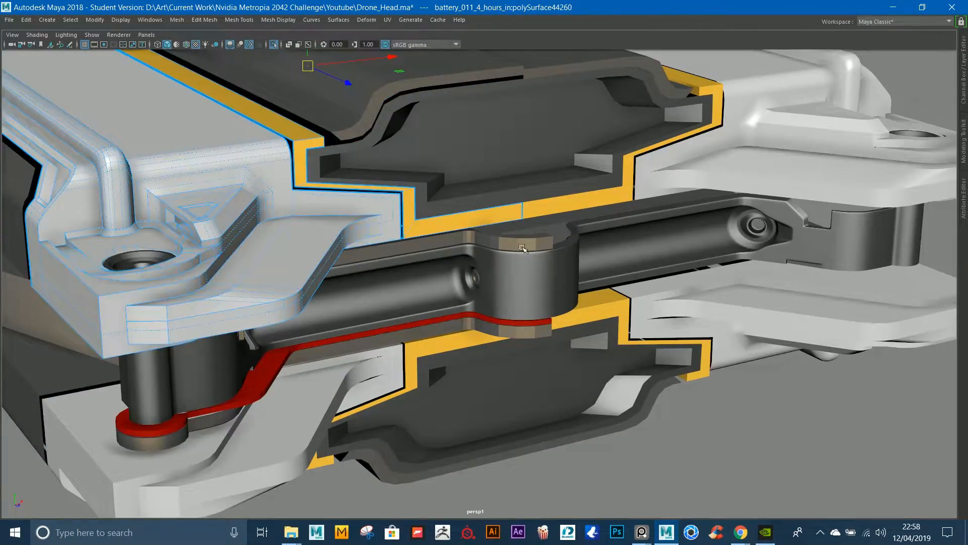
scroll(463, 239, "down", 3)
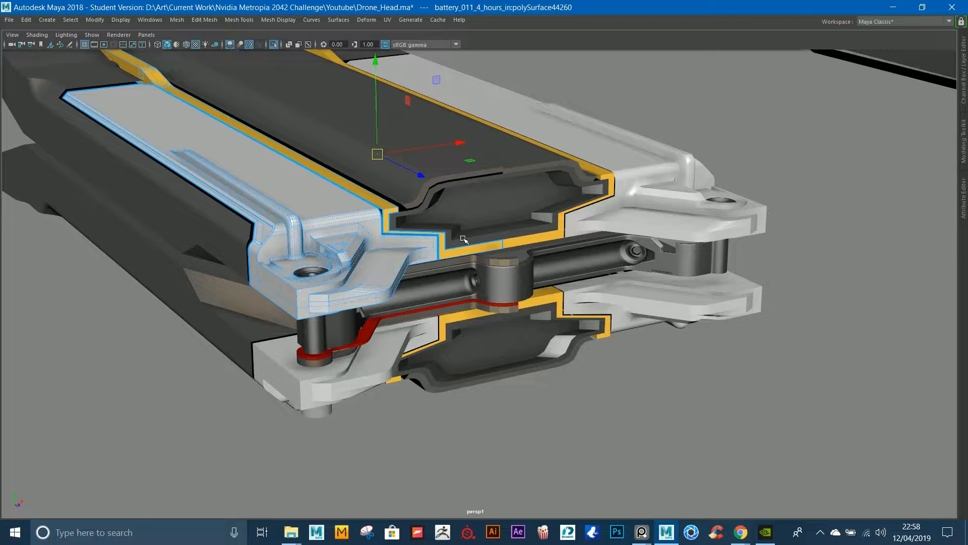
scroll(656, 290, "down", 3)
scroll(653, 293, "up", 1)
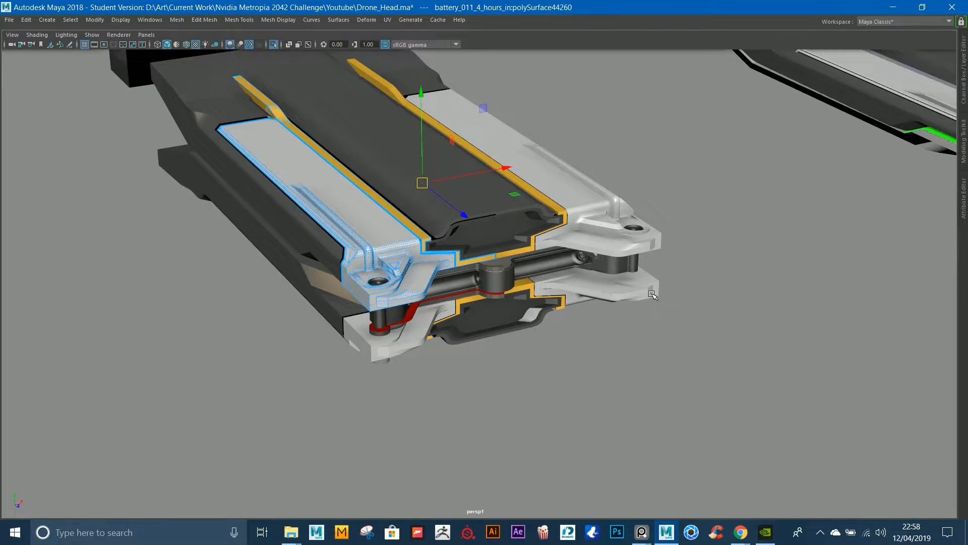
Step: Examine the 4-hour battery assembly from above and from a low side angle
left_click_drag(633, 278, 545, 253, "alt")
middle_click_drag(560, 252, 547, 303, "alt")
right_click_drag(547, 303, 598, 324, "alt")
left_click_drag(599, 324, 660, 321, "alt")
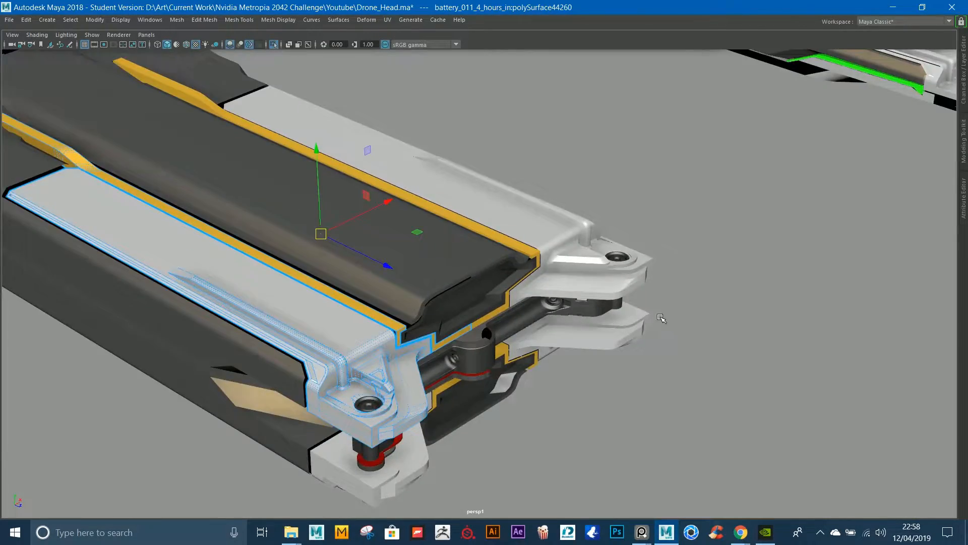
right_click_drag(660, 322, 580, 262, "alt")
middle_click_drag(580, 262, 712, 241, "alt")
left_click_drag(712, 242, 671, 218, "alt")
Step: Select the 4-hour battery's dark outer shell, inspect its side, and view the whole battery lineup beside the drone
left_click(460, 308)
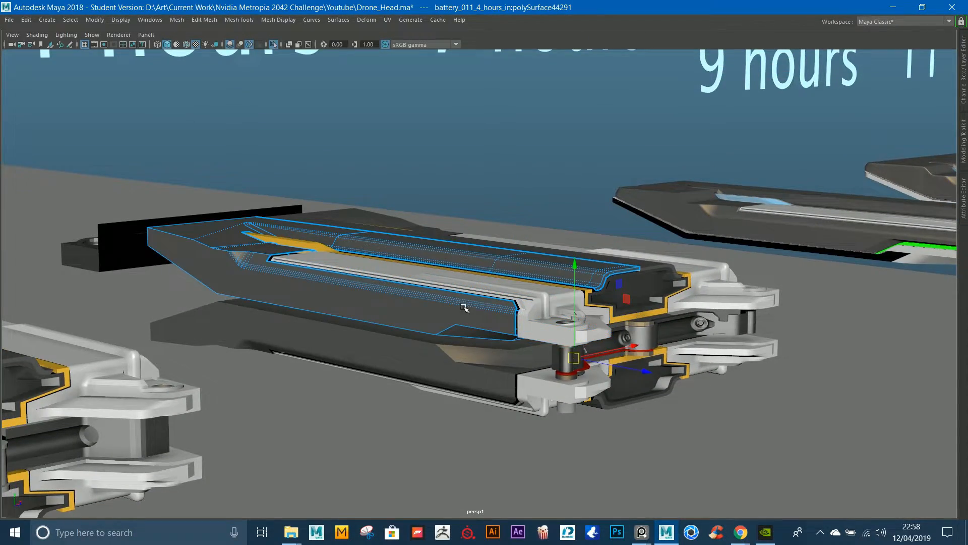
left_click_drag(508, 298, 462, 325, "alt")
middle_click_drag(656, 308, 479, 292, "alt")
left_click_drag(479, 293, 530, 249, "alt")
middle_click_drag(530, 249, 578, 215, "alt")
right_click_drag(577, 214, 679, 348, "alt")
left_click_drag(678, 348, 610, 355, "alt")
right_click_drag(610, 355, 109, 207, "alt")
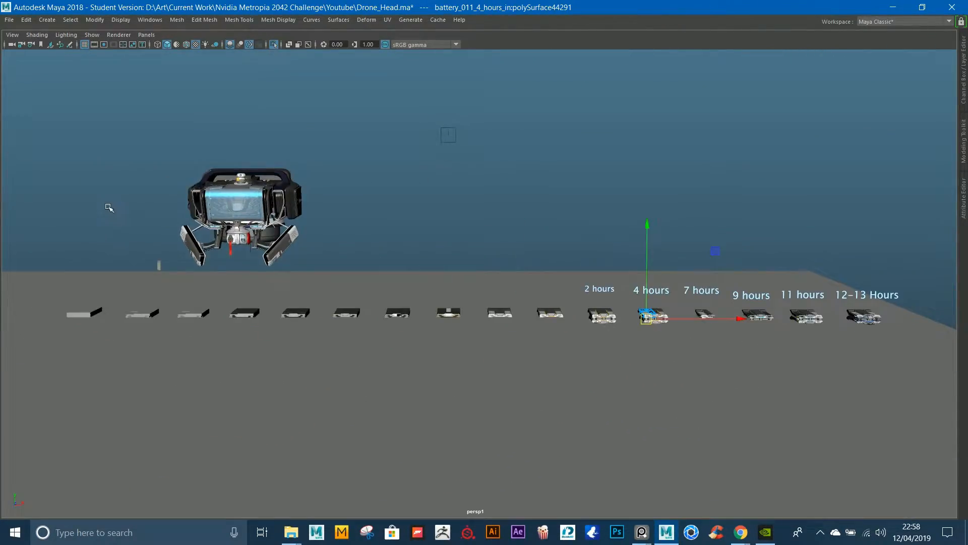
Step: Frame the drone head's underside and select the dark triangular bracket together with the panel it attaches to
left_click(236, 239)
key("f")
left_click_drag(235, 238, 523, 257, "alt")
right_click_drag(522, 258, 660, 348, "alt")
left_click_drag(660, 348, 598, 265, "alt")
middle_click_drag(597, 265, 626, 307, "alt")
left_click(499, 124)
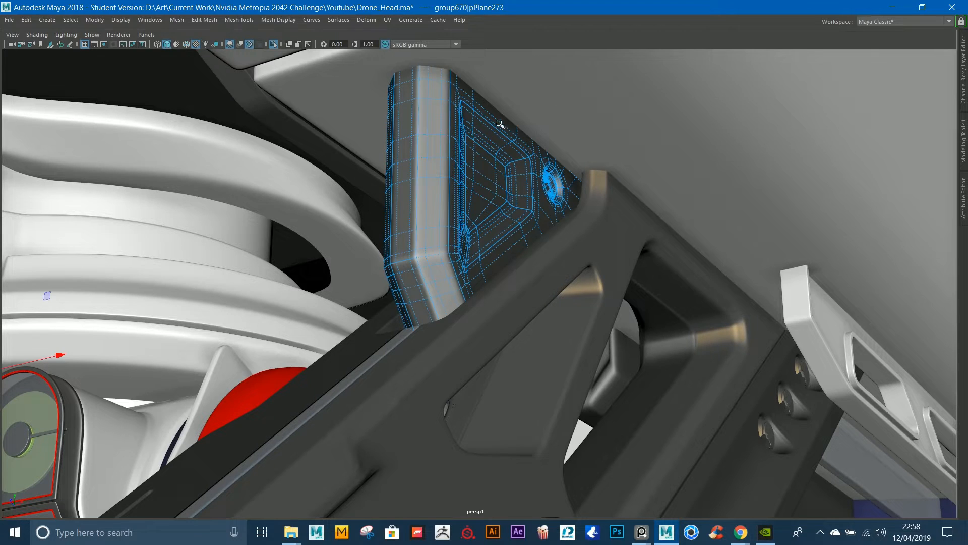
left_click(539, 96, "shift")
middle_click_drag(540, 94, 511, 127, "alt")
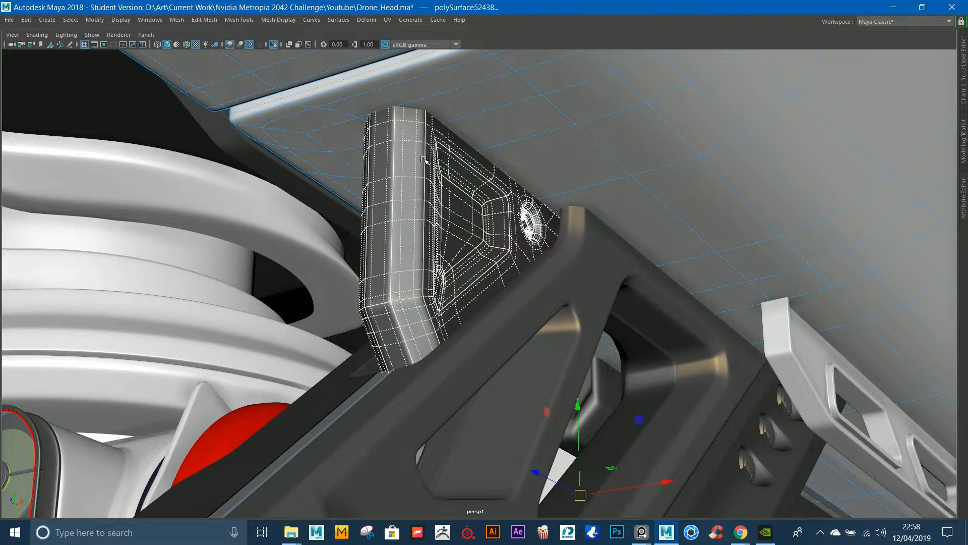
Step: Select the triangular bracket and the slanted leg frame together and examine how they join beneath the drone
left_click_drag(449, 175, 462, 306, "alt")
left_click(413, 356)
left_click(427, 375)
left_click(485, 391, "shift")
left_click_drag(489, 382, 529, 353, "alt")
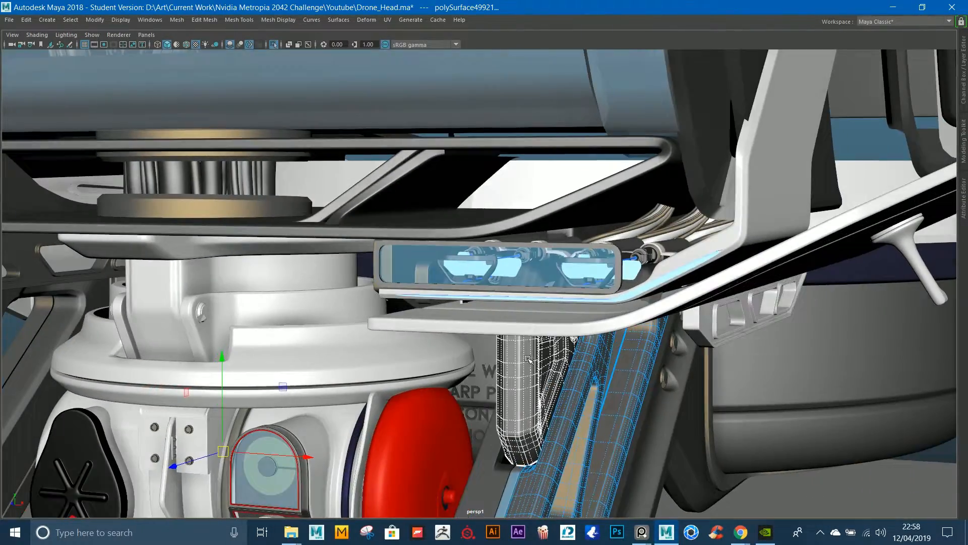
middle_click_drag(529, 353, 577, 270, "alt")
left_click_drag(577, 270, 565, 274, "alt")
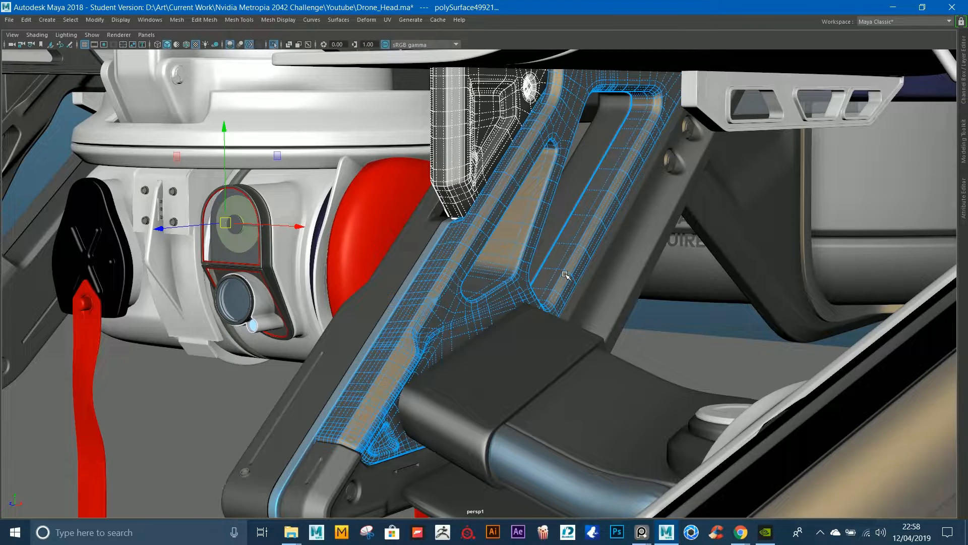
Step: Select the dark wrap-around cover and the slanted leg frame to examine their connection
left_click(556, 360)
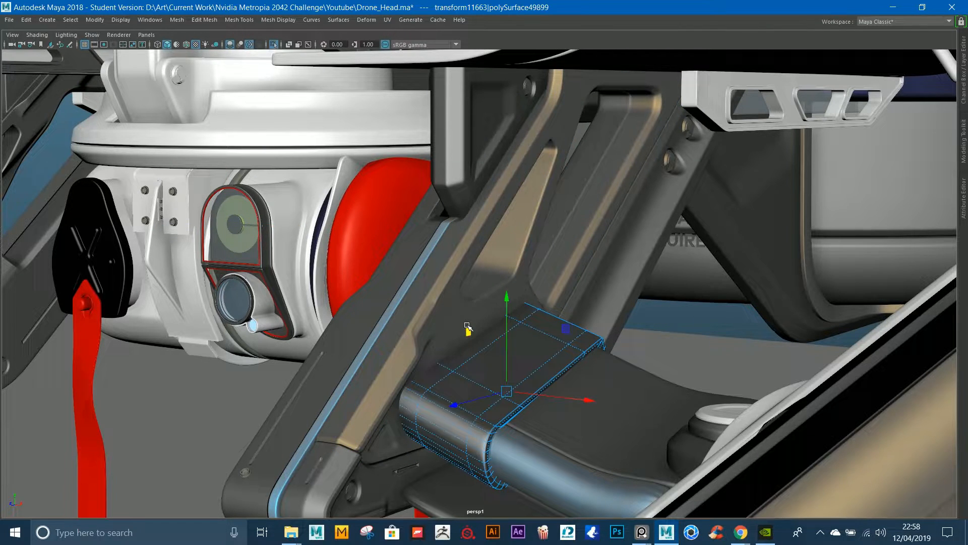
left_click(448, 314, "shift")
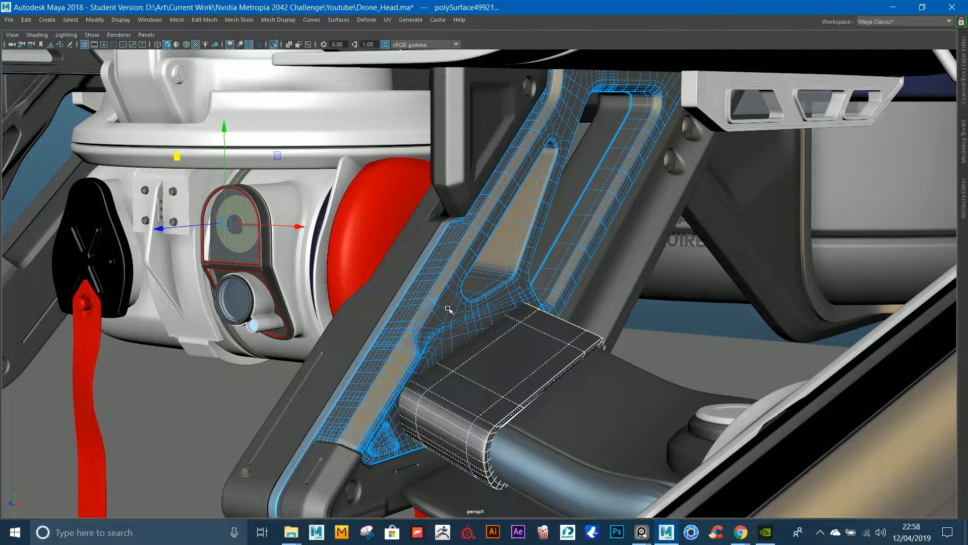
right_click_drag(599, 317, 545, 295, "alt")
left_click_drag(545, 295, 565, 279, "alt")
Step: Return to the battery lineup and frame the 4-hour battery to compare its front end with the 7-hour version
right_click_drag(565, 279, 121, 232, "alt")
middle_click_drag(497, 262, 312, 227, "alt")
left_click_drag(507, 303, 510, 378, "alt")
right_click_drag(508, 318, 565, 354, "alt")
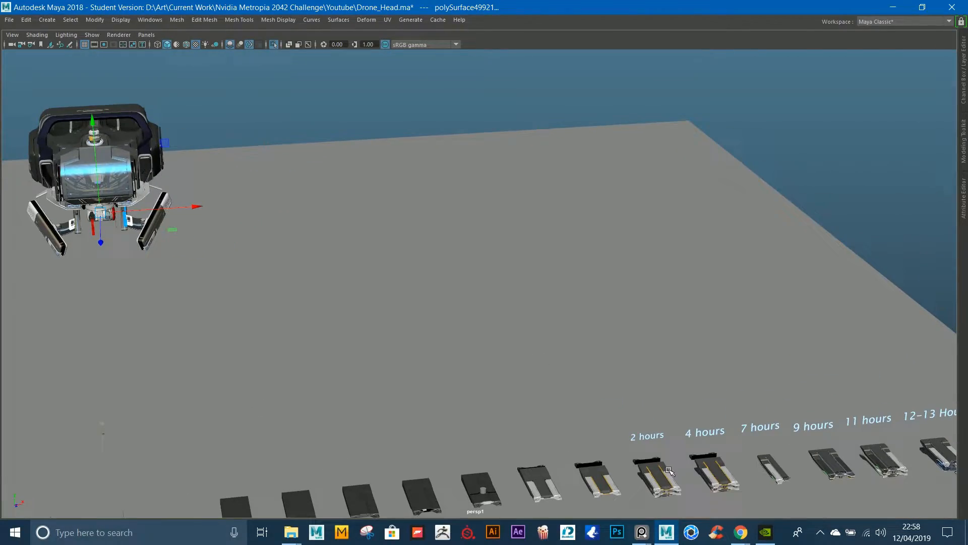
left_click(721, 475)
key("f")
left_click_drag(722, 454, 692, 328, "alt")
right_click_drag(691, 329, 449, 251, "alt")
left_click_drag(449, 250, 417, 267, "alt")
right_click_drag(418, 267, 459, 268, "alt")
left_click_drag(458, 268, 501, 249, "alt")
right_click_drag(501, 248, 487, 197, "alt")
middle_click_drag(487, 197, 473, 265, "alt")
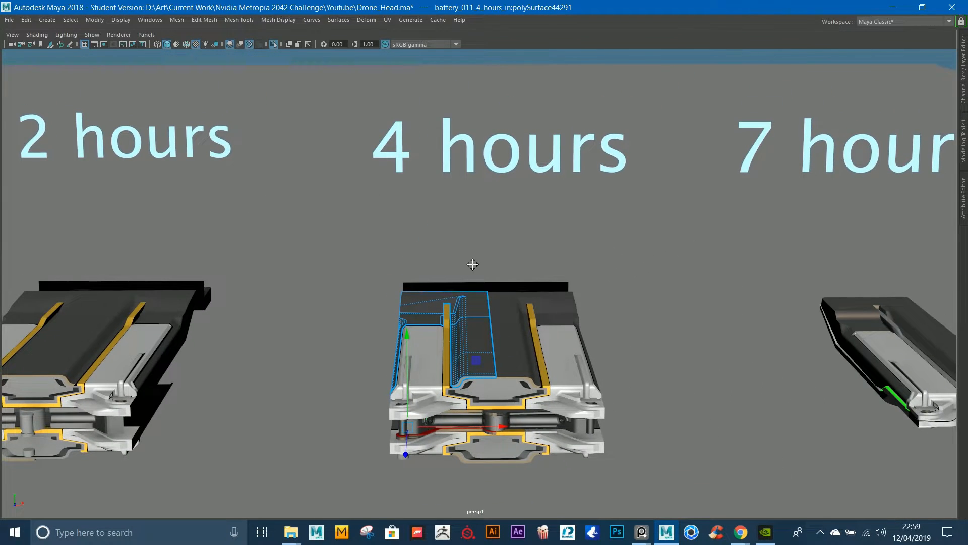
middle_click_drag(771, 237, 589, 200, "alt")
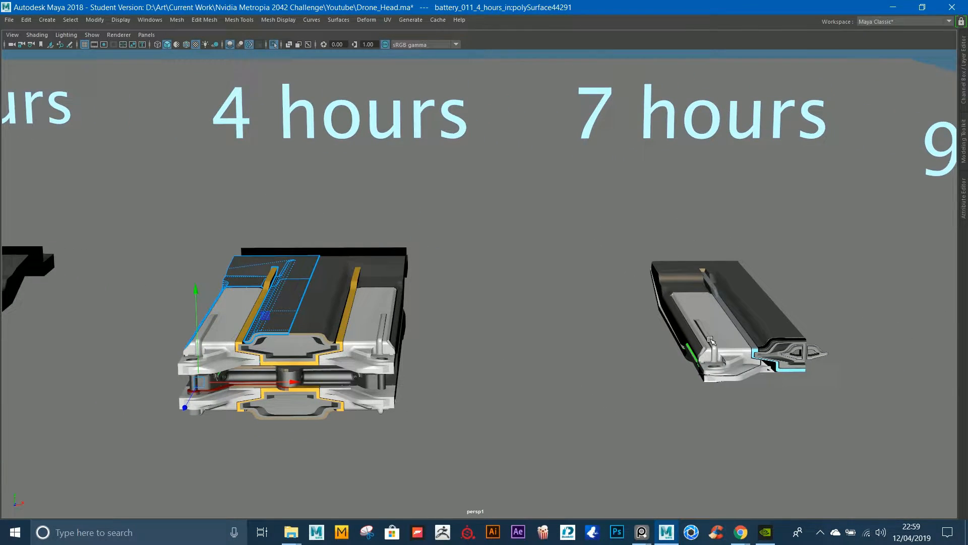
Step: Frame the 7-hour battery, select its light-blue channel strip and examine closely how it wraps the inner end part
left_click(703, 335)
key("f")
left_click_drag(727, 324, 628, 243, "alt")
left_click(609, 204)
left_click_drag(608, 205, 559, 237, "alt")
left_click(666, 361)
right_click_drag(506, 222, 564, 295, "alt")
left_click(404, 149)
left_click_drag(404, 144, 431, 191, "alt")
right_click_drag(430, 191, 402, 180, "alt")
left_click_drag(407, 170, 422, 150, "alt")
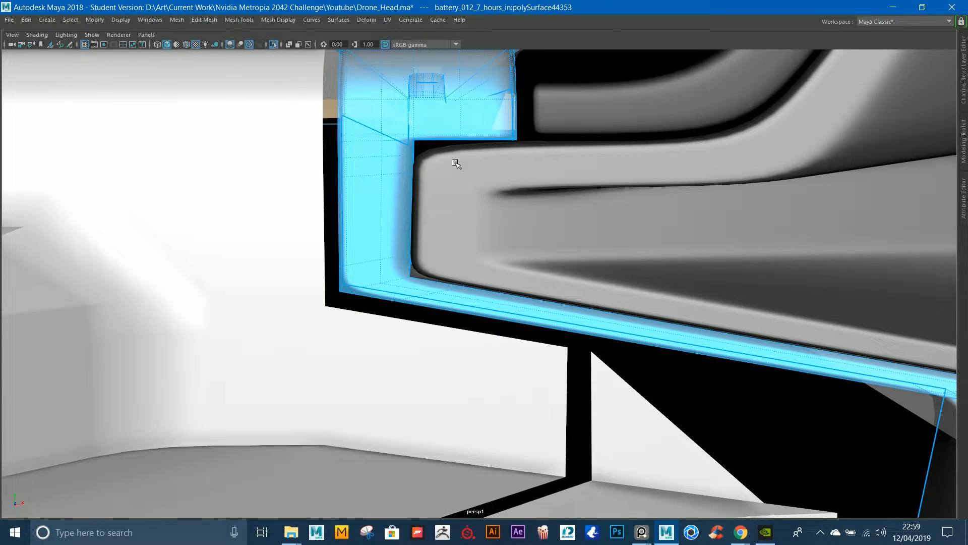
Step: Examine the 7-hour battery's connector end from several angles and display the vertices of its dark outer shell
right_click_drag(554, 175, 499, 165, "alt")
left_click_drag(499, 164, 621, 204, "alt")
right_click_drag(621, 204, 543, 169, "alt")
right_click_drag(548, 249, 534, 222, "alt")
left_click_drag(534, 222, 519, 214, "alt")
right_click_drag(520, 215, 590, 237, "alt")
left_click_drag(510, 338, 488, 298, "alt")
middle_click_drag(488, 298, 542, 281, "alt")
left_click_drag(542, 281, 588, 267, "alt")
left_click(484, 257)
left_click_drag(749, 248, 721, 251, "alt")
right_click_drag(368, 262, 323, 260)
Step: Select the 4-hour battery's dark shell and compare its side cutout with the green-accented side of the 7-hour battery
right_click_drag(323, 260, 227, 214, "alt")
middle_click_drag(227, 214, 463, 156, "alt")
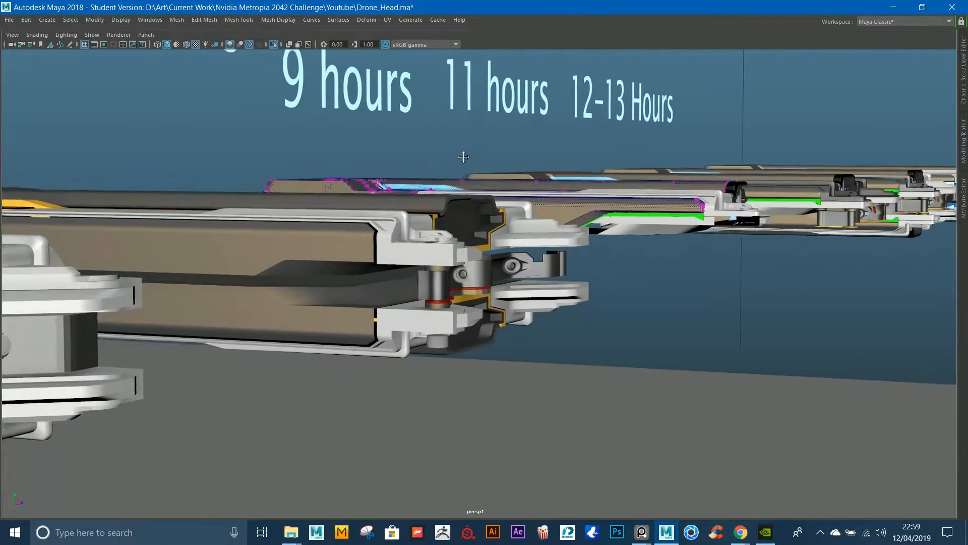
right_click_drag(462, 155, 470, 214, "alt")
left_click(325, 223)
left_click_drag(325, 223, 333, 216, "alt")
right_click_drag(332, 217, 452, 184, "alt")
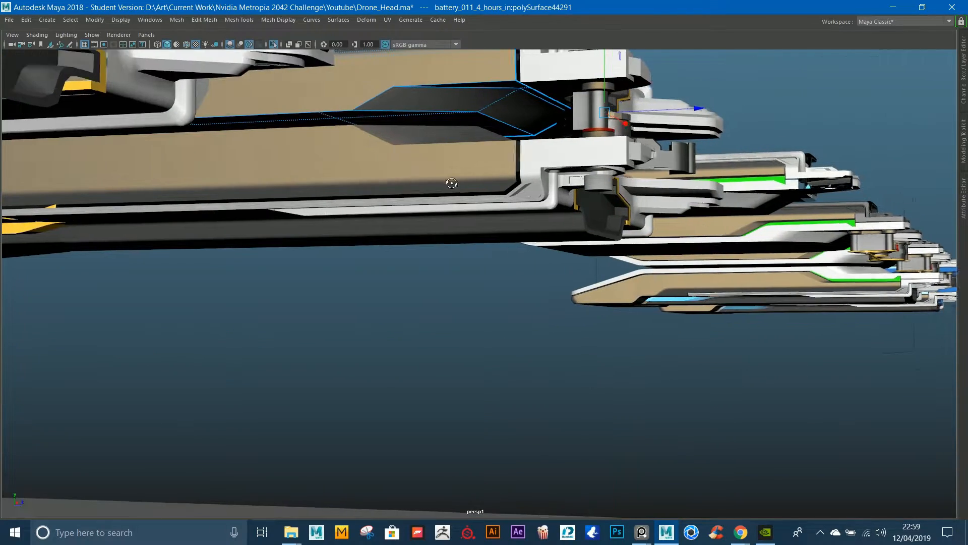
left_click_drag(452, 184, 454, 209, "alt")
right_click_drag(454, 209, 546, 206, "alt")
left_click(580, 207)
middle_click_drag(580, 207, 502, 244, "alt")
right_click_drag(501, 245, 802, 419, "alt")
Step: Assign a new Surface Shader to the green side strip of the 7-hour battery and set its Out Color to white
left_click(559, 203)
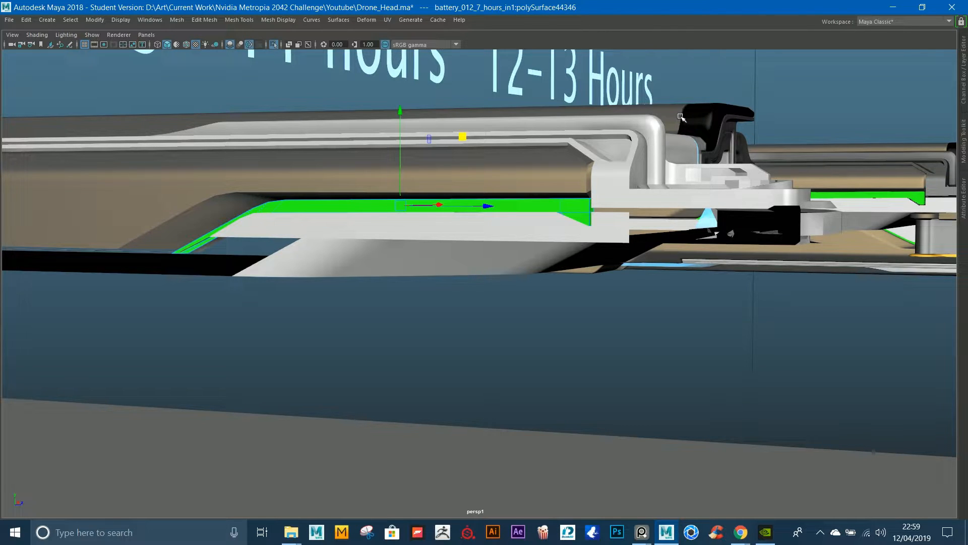
right_click(570, 221)
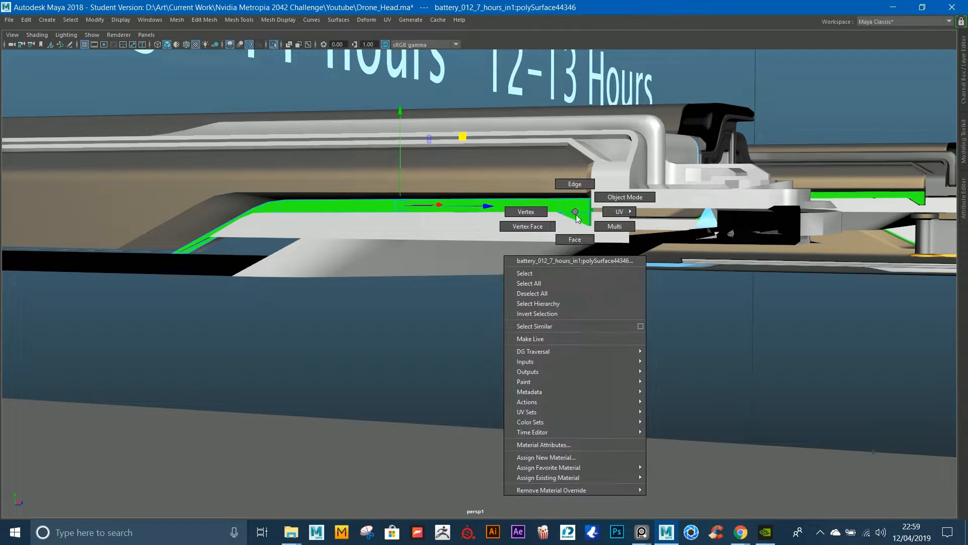
left_click(570, 455)
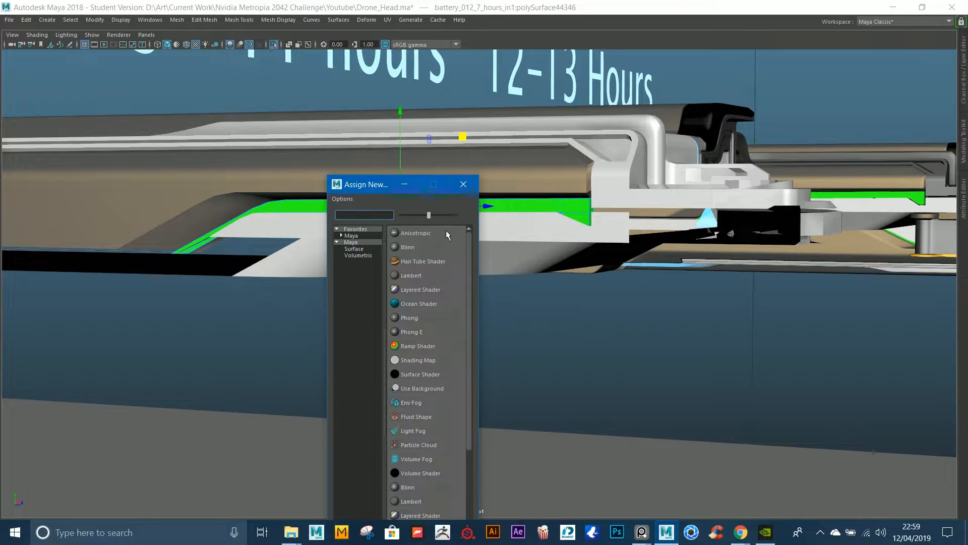
type("surface")
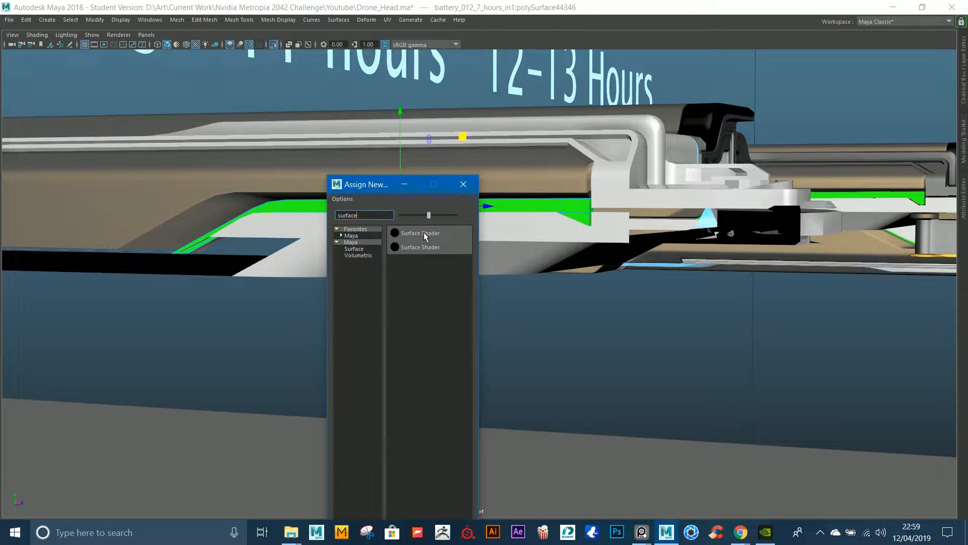
left_click(399, 233)
key("ctrl+space")
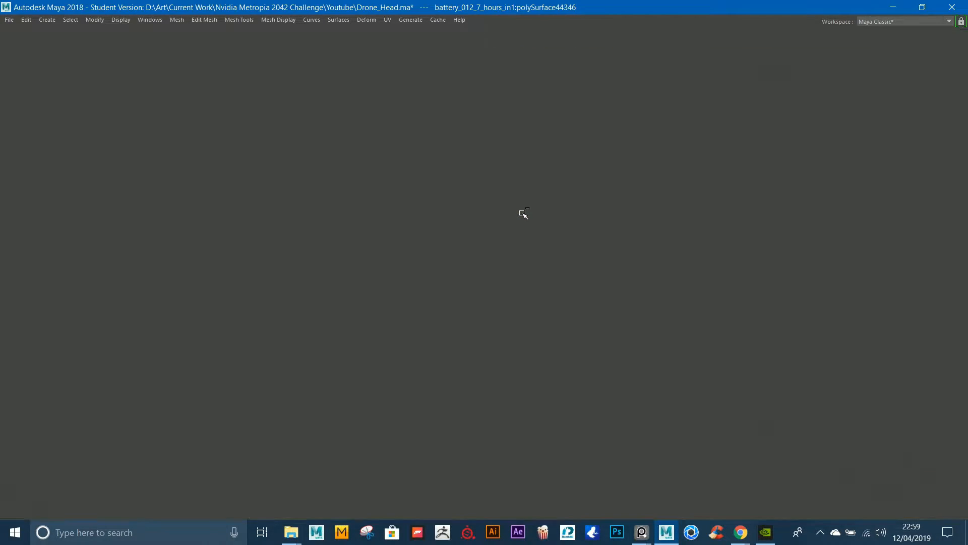
right_click_drag(459, 234, 437, 464)
middle_click_drag(474, 193, 492, 216, "alt")
left_click_drag(850, 216, 951, 222)
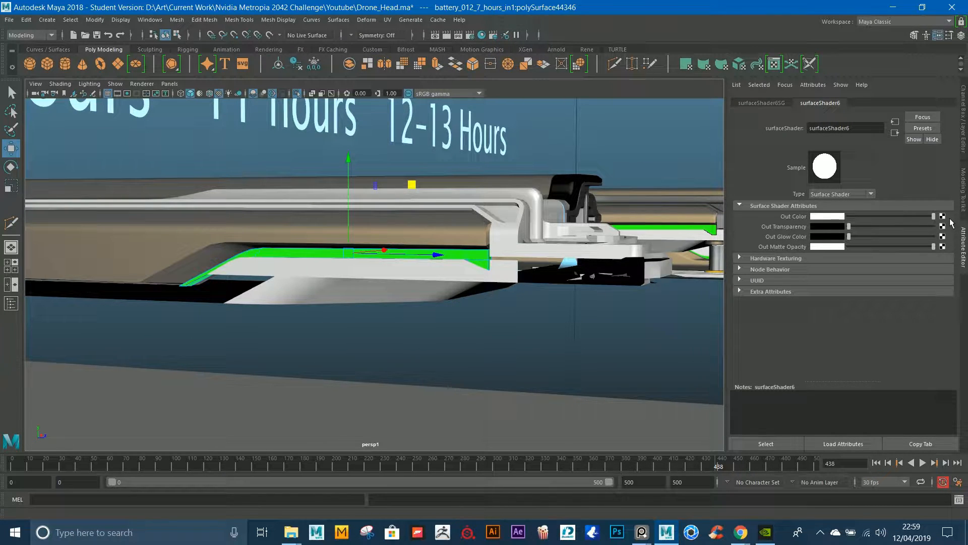
Step: Check the material of the "9 hours" label, restore the full-size viewport and examine the 7-hour battery's green strip
left_click_drag(696, 304, 566, 291, "alt")
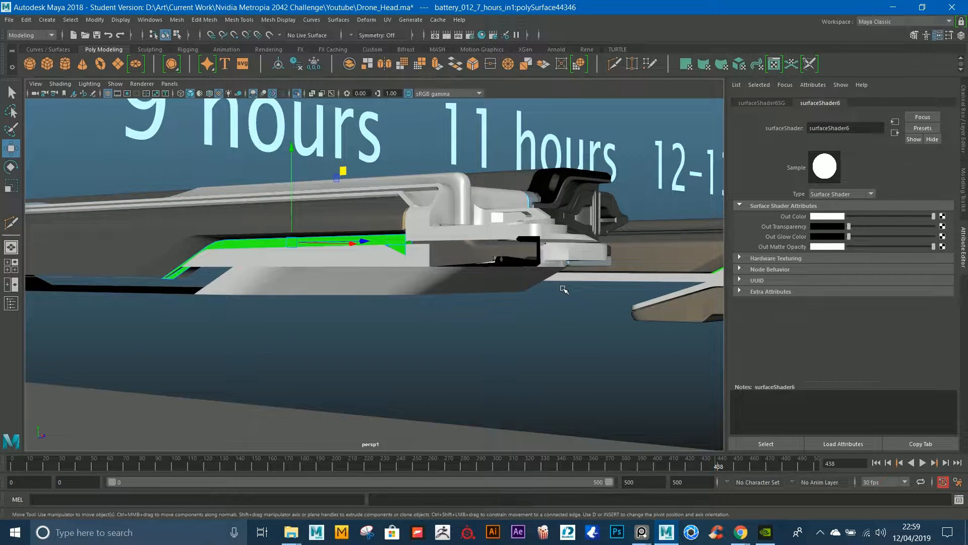
scroll(268, 108, "up", 2)
left_click(255, 139)
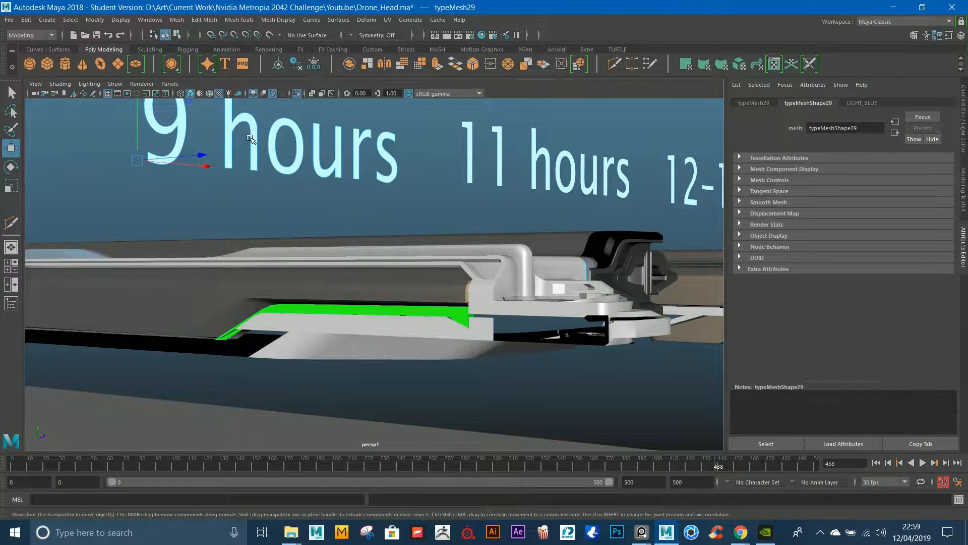
left_click(454, 314)
key("ctrl+space")
left_click_drag(441, 244, 614, 218, "alt")
scroll(620, 237, "up", 4)
left_click_drag(642, 287, 686, 308, "alt")
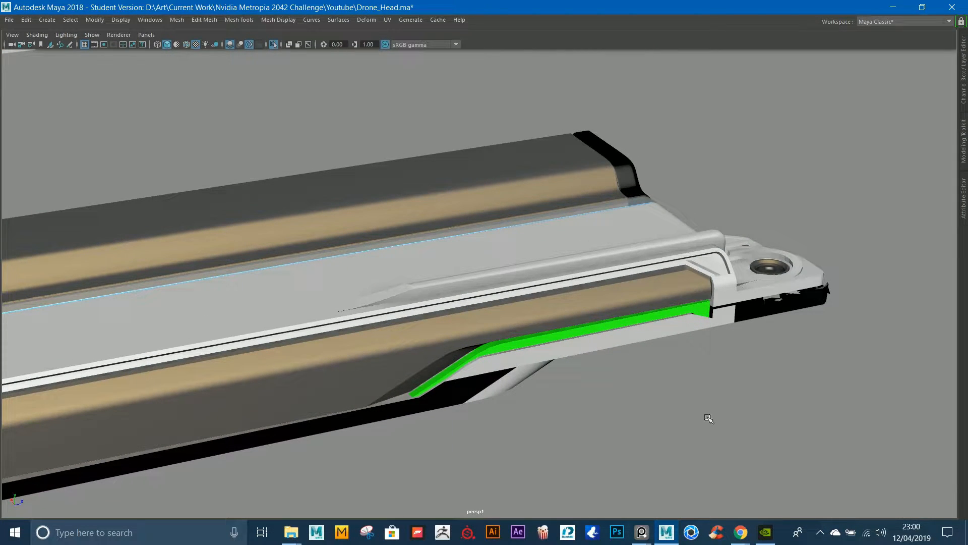
Step: Switch to Chrome, view the green and black rifle on the ArtStation Visual Design Basics page, and close that page
mouse_move(741, 532)
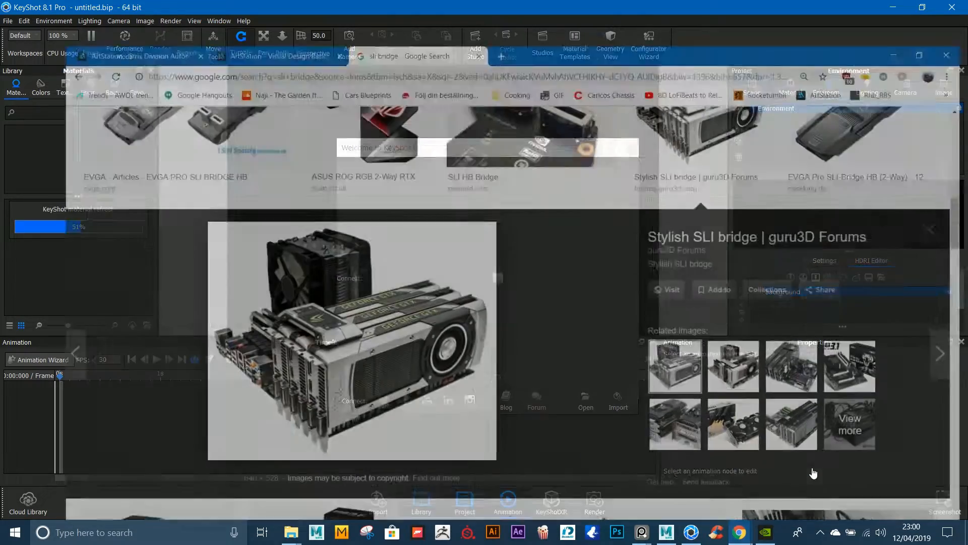
left_click(838, 477)
left_click(209, 14)
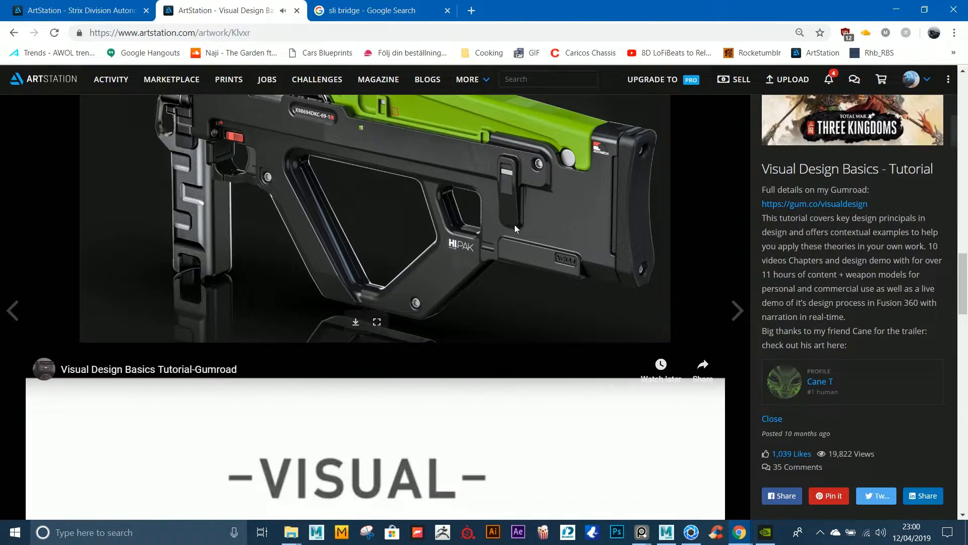
key("ctrl+w")
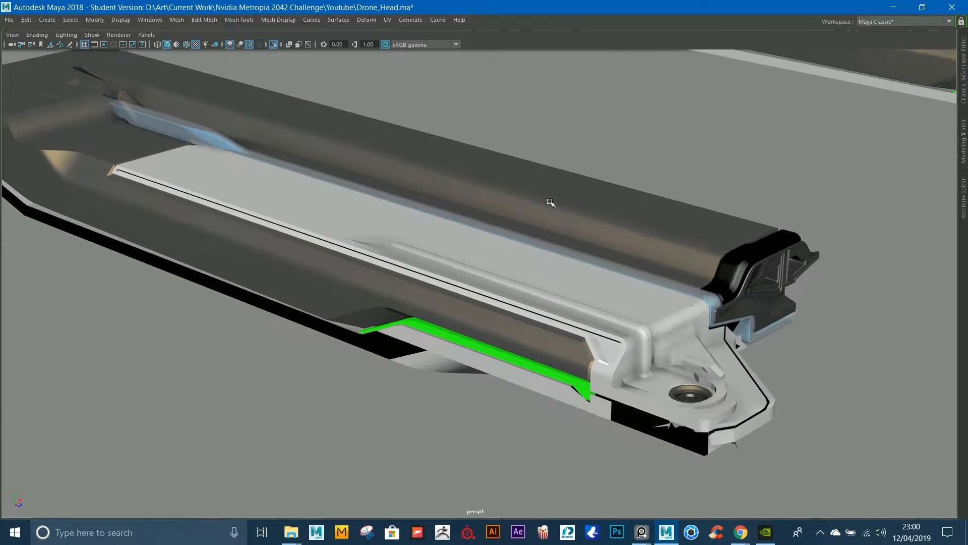
Step: Switch back to Maya and select the 7-hour battery's white side housing to examine its corner above the green strip
left_click_drag(550, 203, 432, 285, "alt")
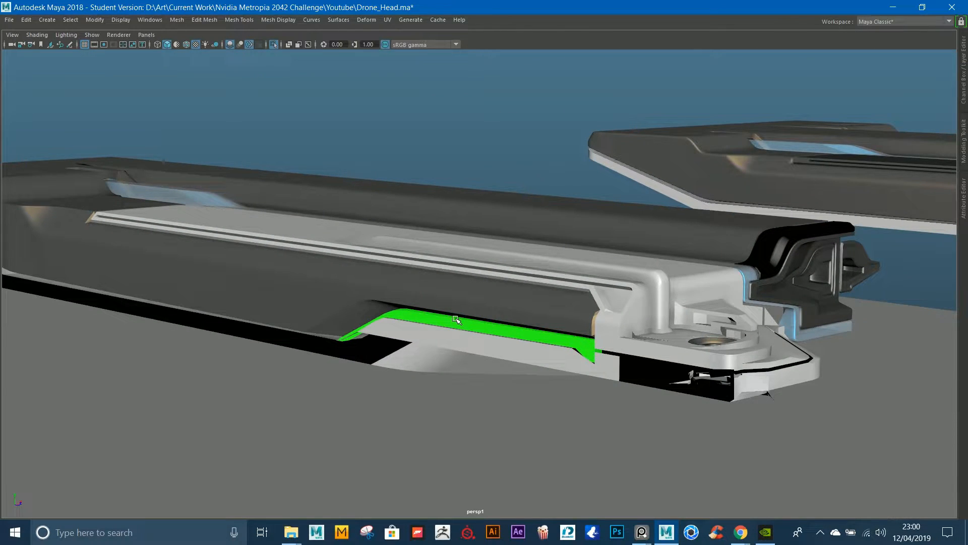
right_click_drag(548, 259, 499, 244, "alt")
left_click_drag(499, 244, 602, 373, "alt")
left_click(603, 373)
left_click(411, 343)
right_click_drag(411, 343, 541, 362, "alt")
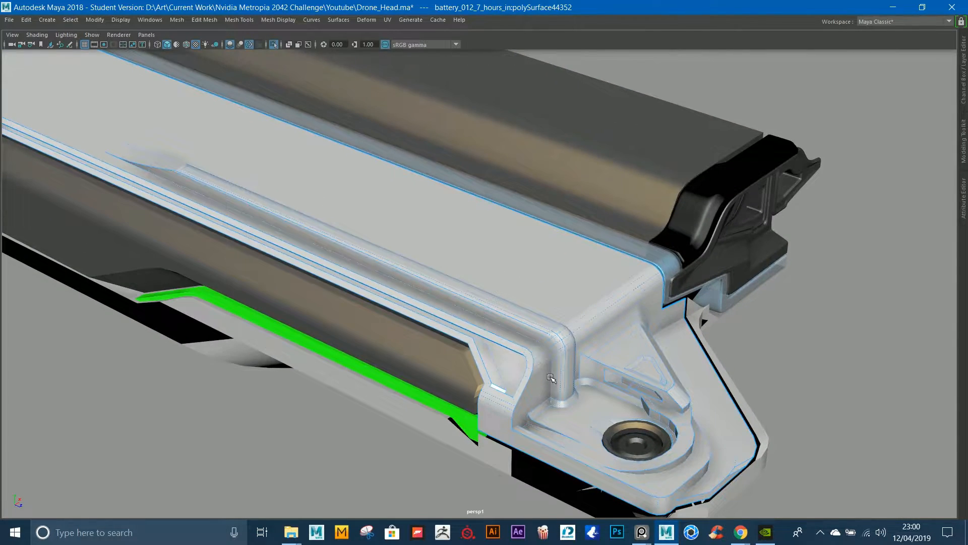
Step: Inspect the white housing's edges, return to object selection and view the entire scene with the drone and batteries
key("F10")
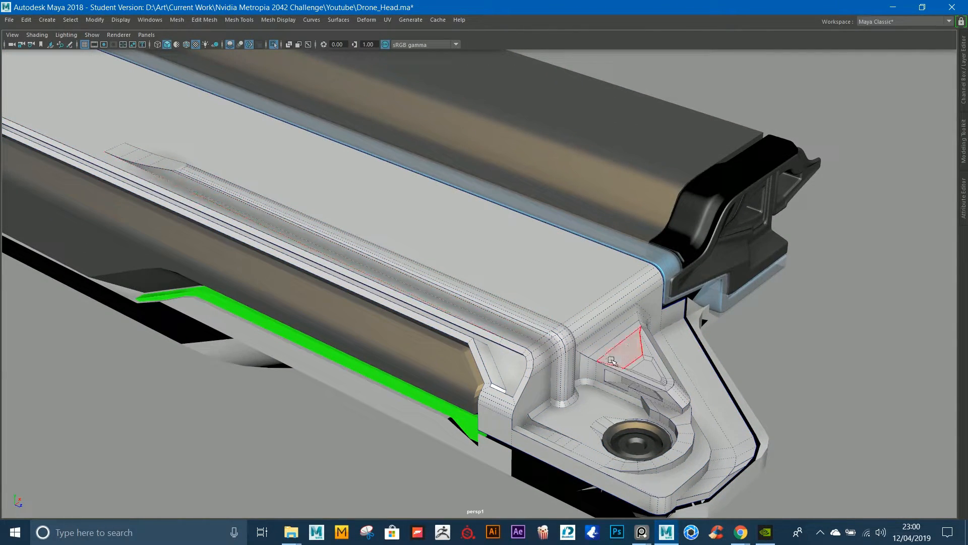
key("F8")
key("f")
right_click_drag(454, 222, 207, 180, "alt")
right_click_drag(656, 252, 403, 227, "alt")
middle_click_drag(683, 272, 505, 289, "alt")
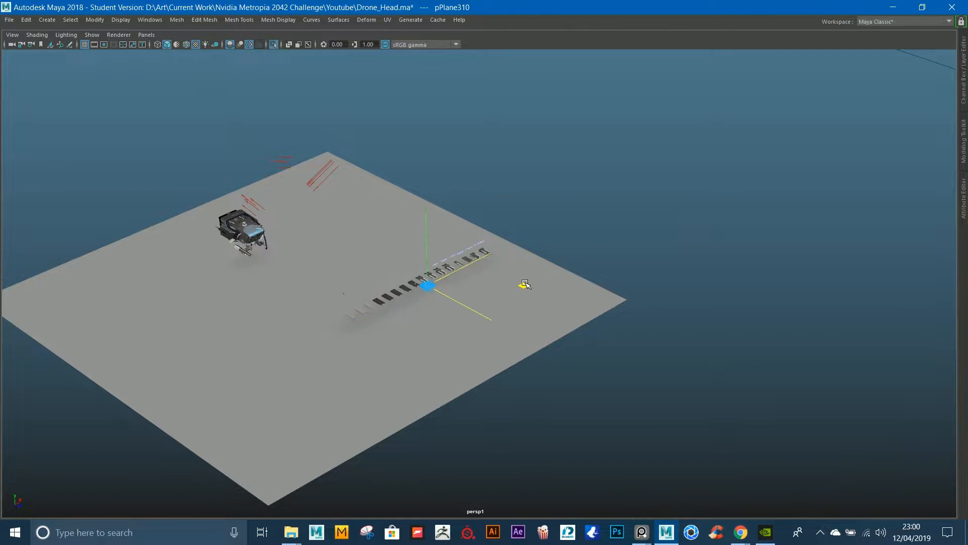
Step: Reduce the small plane beside the 7-hour battery to a single face in the full-size viewport
key("f")
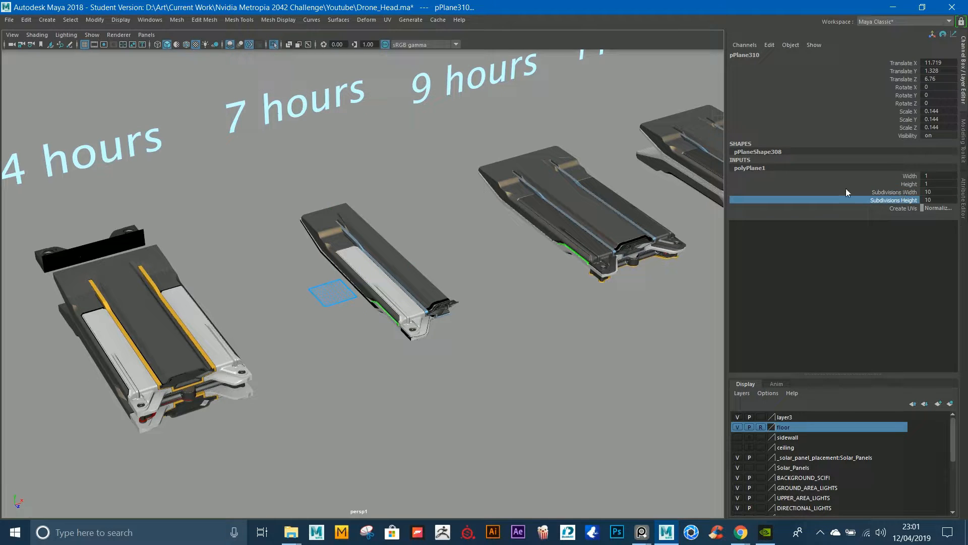
key("ctrl+z")
key("ctrl+z")
key("ctrl+space")
key("ctrl+space")
key("f")
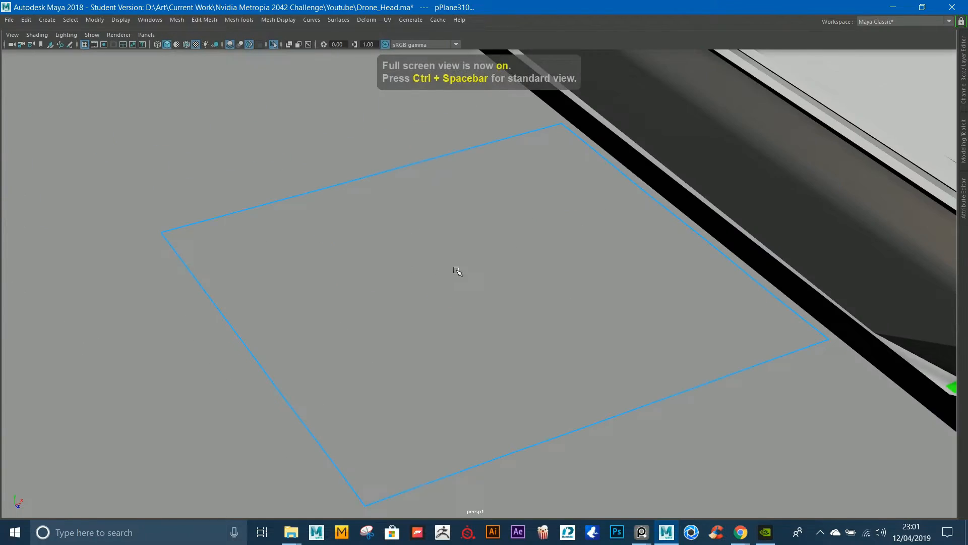
scroll(458, 271, "down", 4)
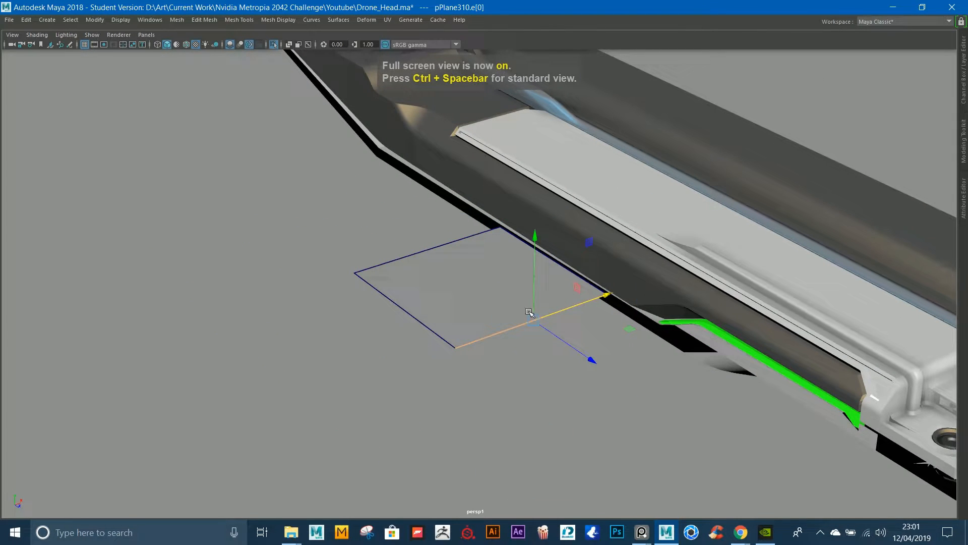
Step: Extrude the plane's front edge downward to form a right-angled corner and select the new vertical face
left_click_drag(536, 221, 530, 366)
left_click_drag(572, 323, 424, 279, "alt")
left_click(522, 266)
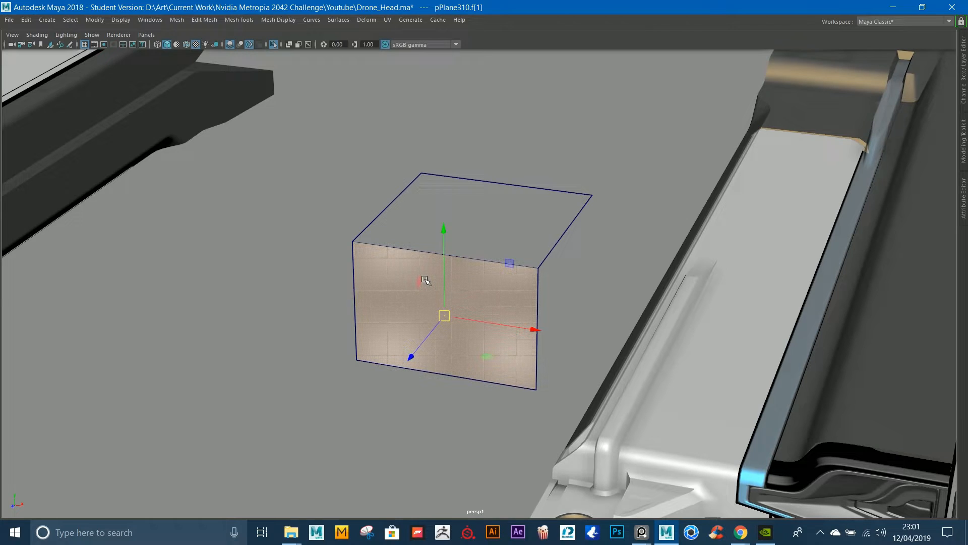
left_click_drag(432, 278, 523, 276, "alt")
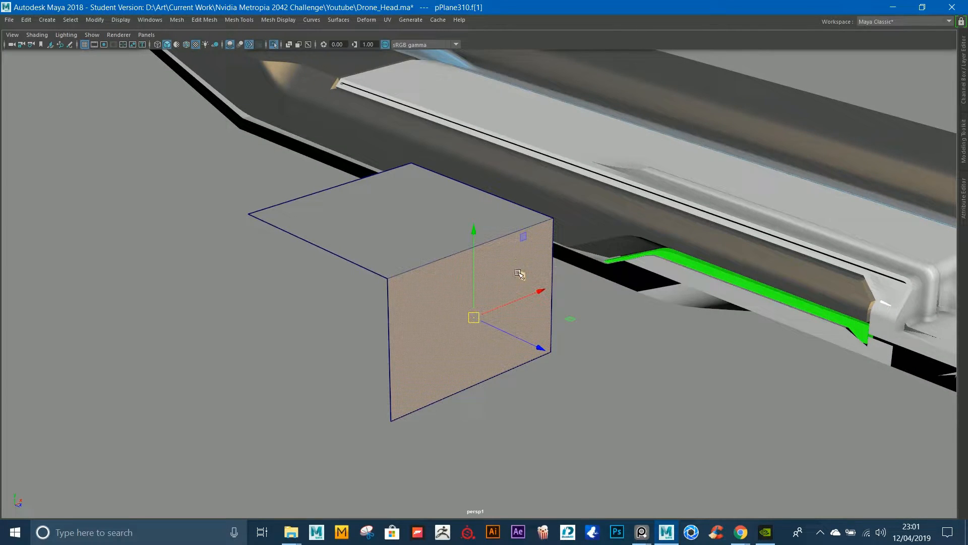
left_click_drag(499, 259, 474, 262, "alt")
left_click_drag(539, 328, 561, 323, "alt")
Step: Duplicate the two-face corner and move the copy clear of the original, away from the battery
right_click_drag(550, 303, 519, 203, "alt")
right_click_drag(496, 213, 457, 230, "alt")
left_click_drag(460, 234, 292, 307)
key("f")
left_click_drag(398, 285, 429, 266, "alt")
Step: Divide both faces of the copy with Multi-Cut lines and delete the two middle faces meeting at the fold
key("ctrl+shift+x")
left_click_drag(496, 300, 415, 191, "alt")
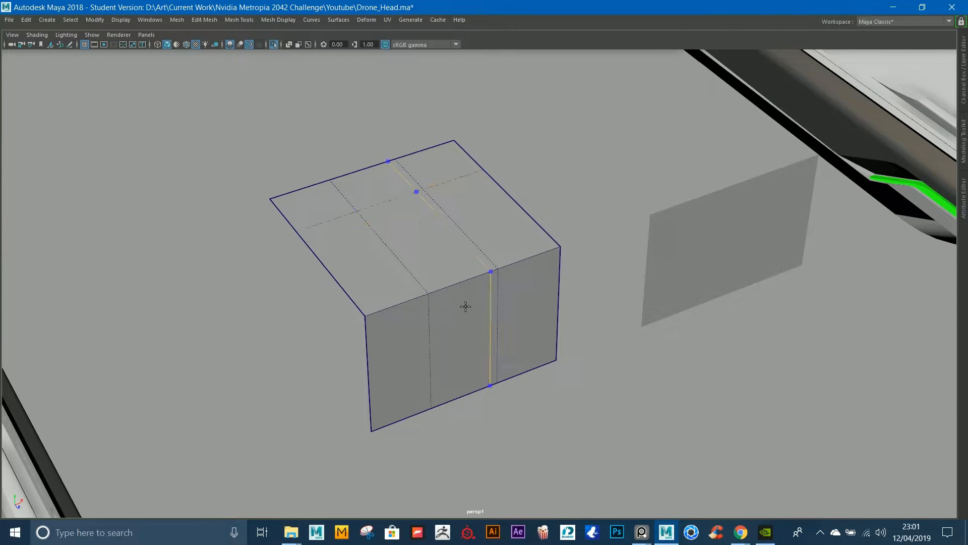
left_click(438, 272)
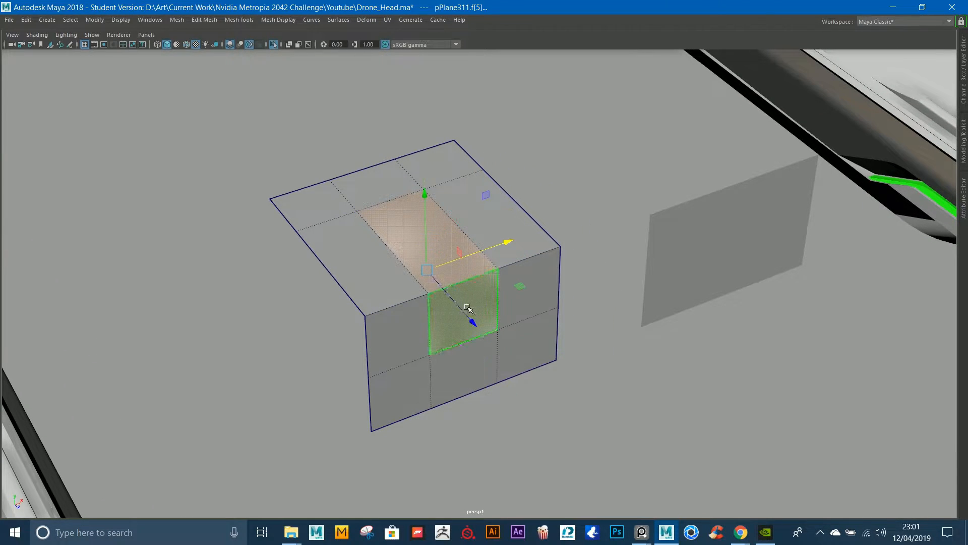
left_click(467, 308, "shift")
key("Delete")
Step: Bridge the gap's rear top edge to its lower front edge with a sloped face and close the triangular side openings
left_click(468, 352, "shift")
right_click_drag(467, 348, 502, 498, "shift")
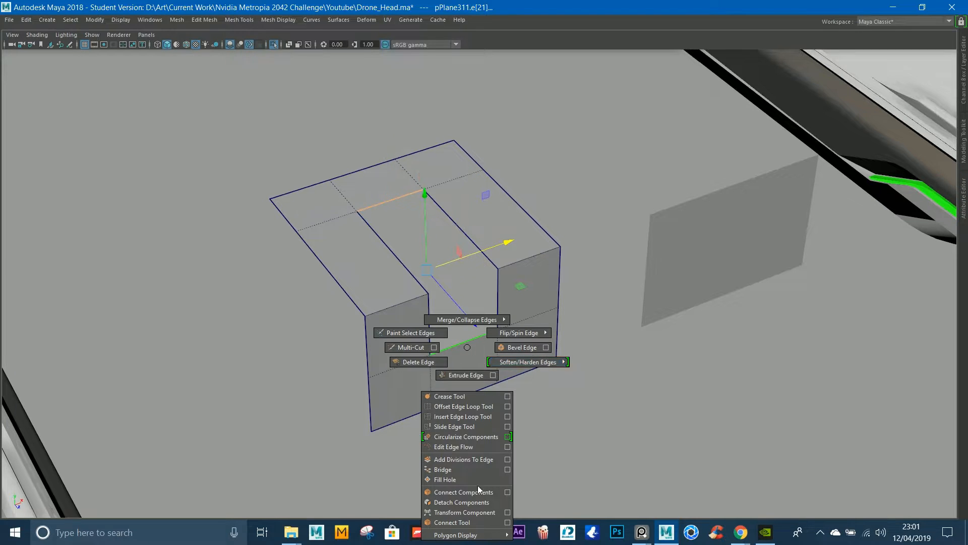
left_click(452, 473)
left_click(465, 229)
left_click_drag(432, 252, 509, 313, "alt")
left_click(528, 343)
middle_click_drag(544, 337, 467, 403, "alt")
right_click_drag(625, 292, 685, 240)
middle_click_drag(685, 240, 585, 230, "alt")
Step: Select the original corner's two faces, then the notched copy's front faces, to compare the plain and detailed surfaces
right_click_drag(599, 304, 599, 305)
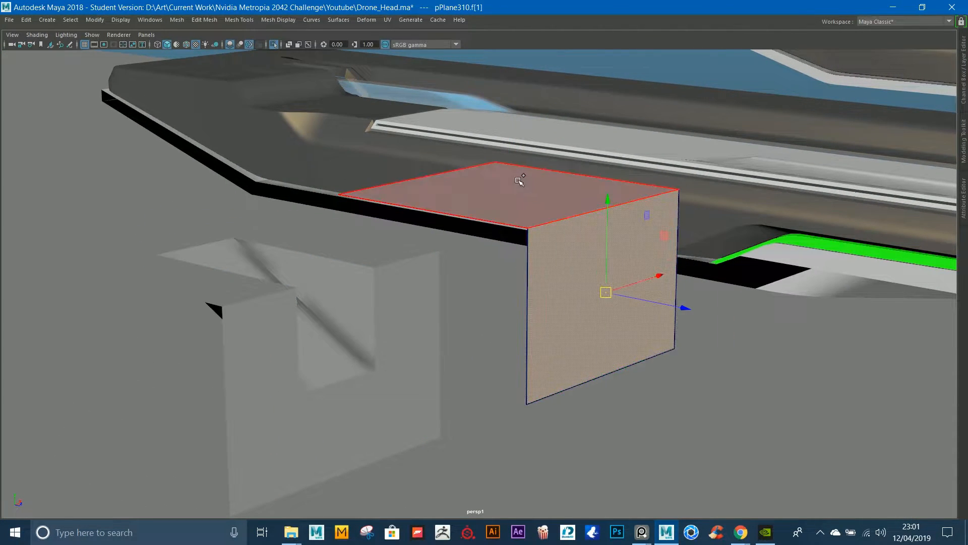
left_click(501, 193, "shift")
left_click(388, 317)
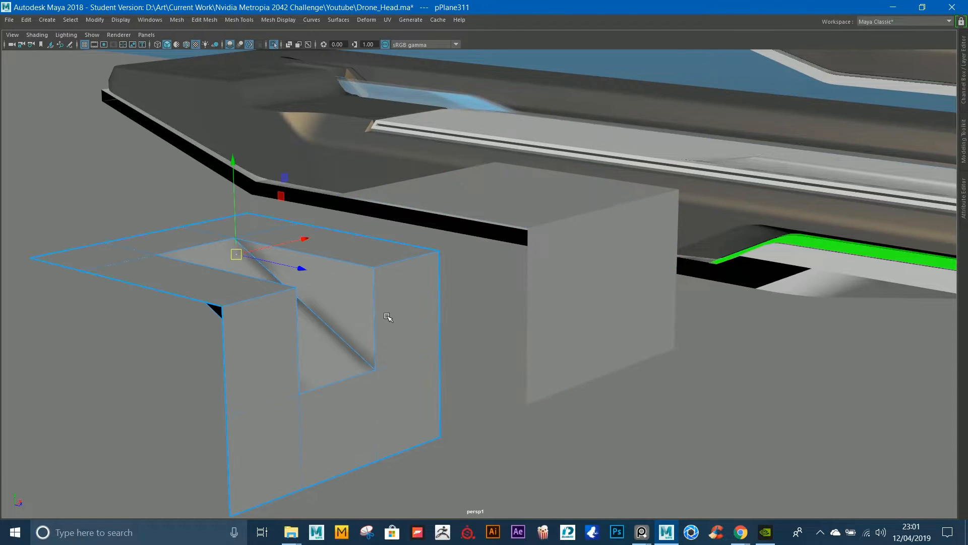
right_click_drag(266, 361, 269, 386)
left_click(280, 372)
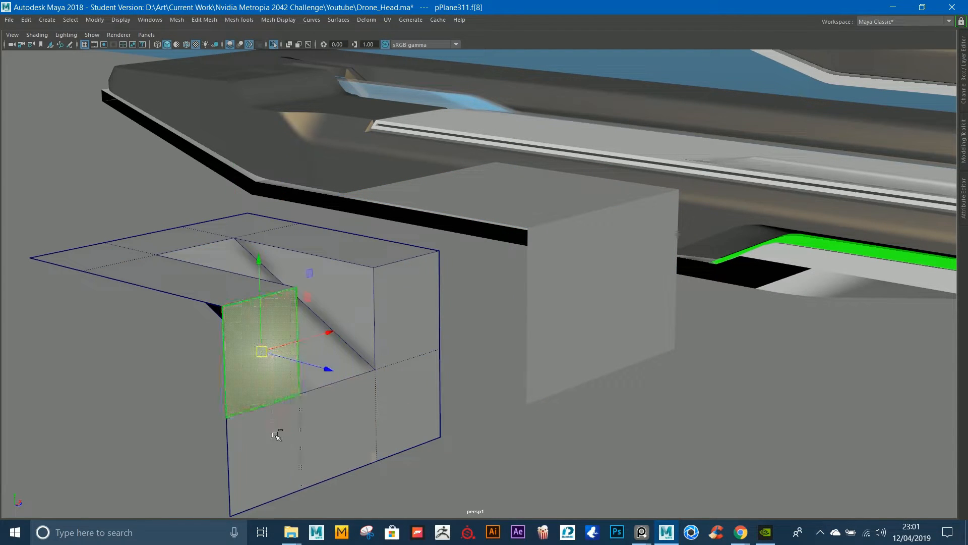
left_click(276, 437, "shift")
left_click(403, 391, "shift")
left_click(405, 330, "shift")
left_click(363, 395, "shift")
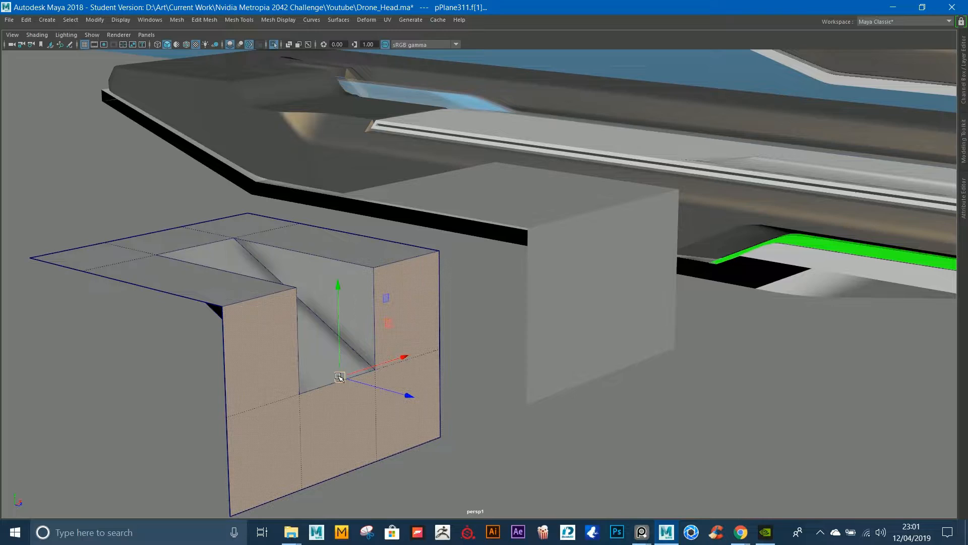
left_click_drag(339, 378, 342, 389, "alt")
Step: Select the notch's sloped face and then the surrounding top faces to examine them, and return to object selection
left_click(279, 311)
left_click(336, 341)
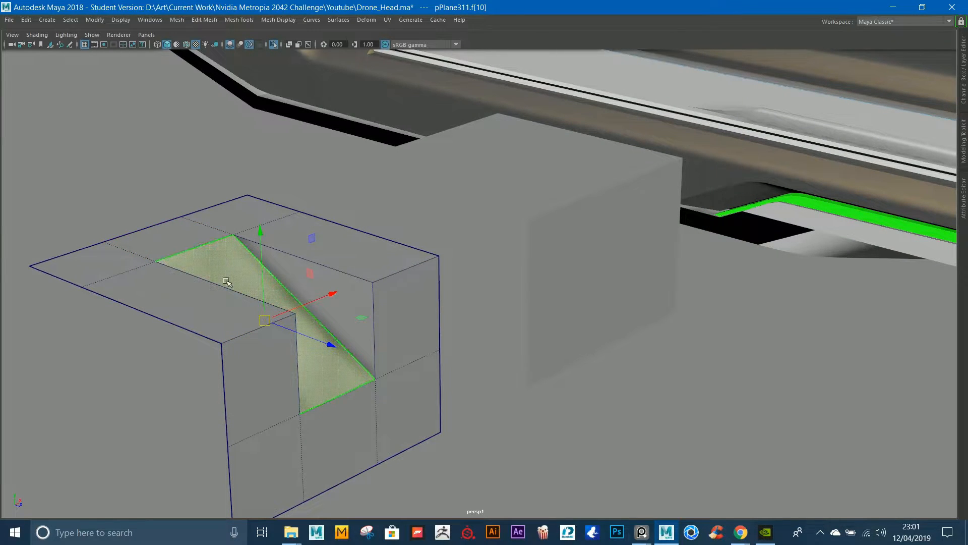
left_click(166, 240)
left_click(260, 216, "shift")
left_click(326, 258, "shift")
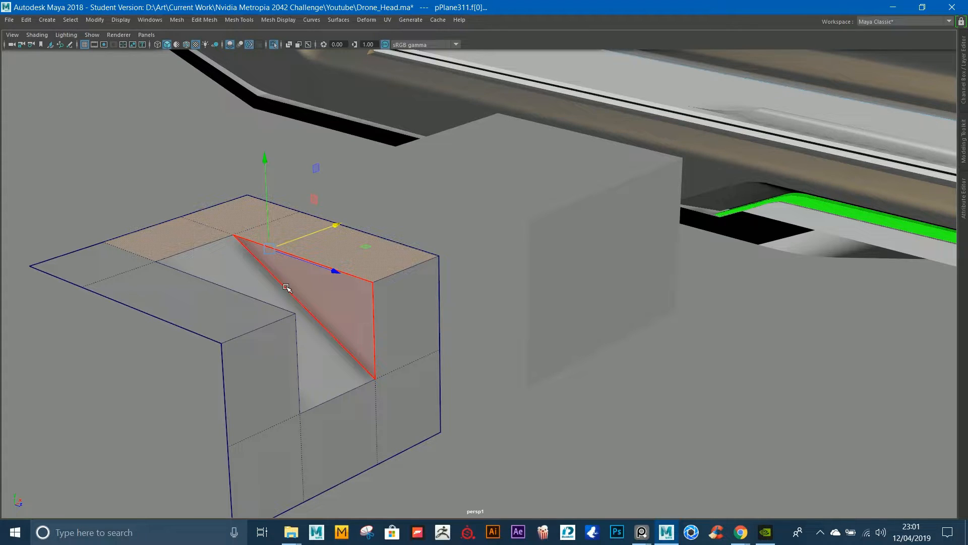
right_click_drag(394, 251, 520, 197)
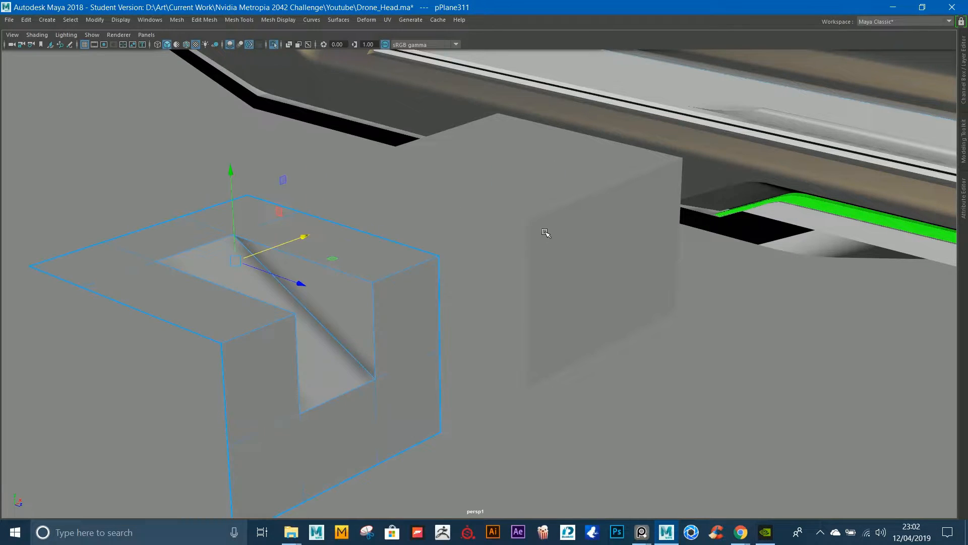
Step: Select the 7-hour battery's white side housing and examine its cut-ins, raised rail and screw recess at the connector end
middle_click_drag(549, 237, 407, 260, "alt")
scroll(407, 259, "down", 3)
middle_click_drag(449, 219, 298, 251, "alt")
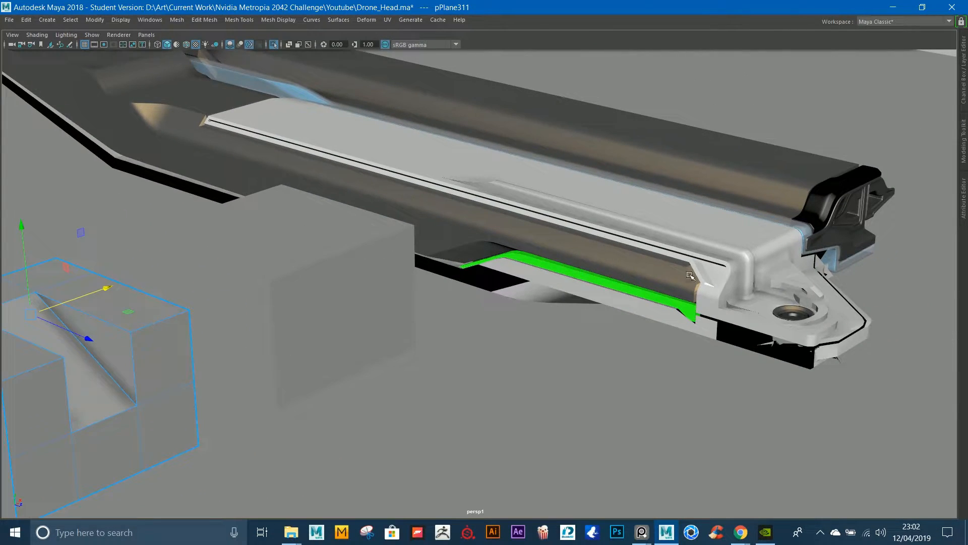
left_click(772, 244)
left_click_drag(772, 244, 739, 229, "alt")
middle_click_drag(739, 229, 508, 225, "alt")
right_click_drag(508, 225, 786, 388, "alt")
middle_click_drag(787, 388, 580, 341, "alt")
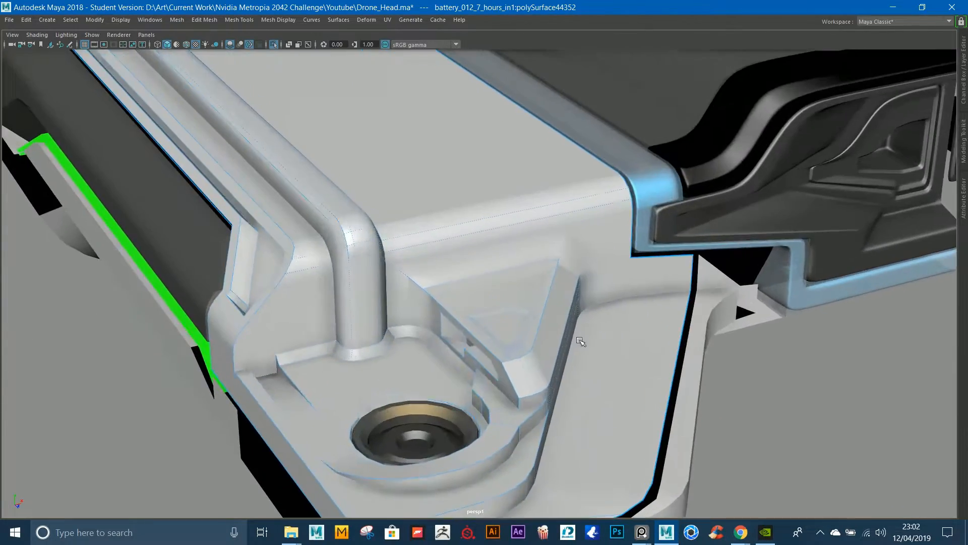
left_click_drag(581, 341, 635, 318, "alt")
middle_click_drag(313, 343, 455, 316, "alt")
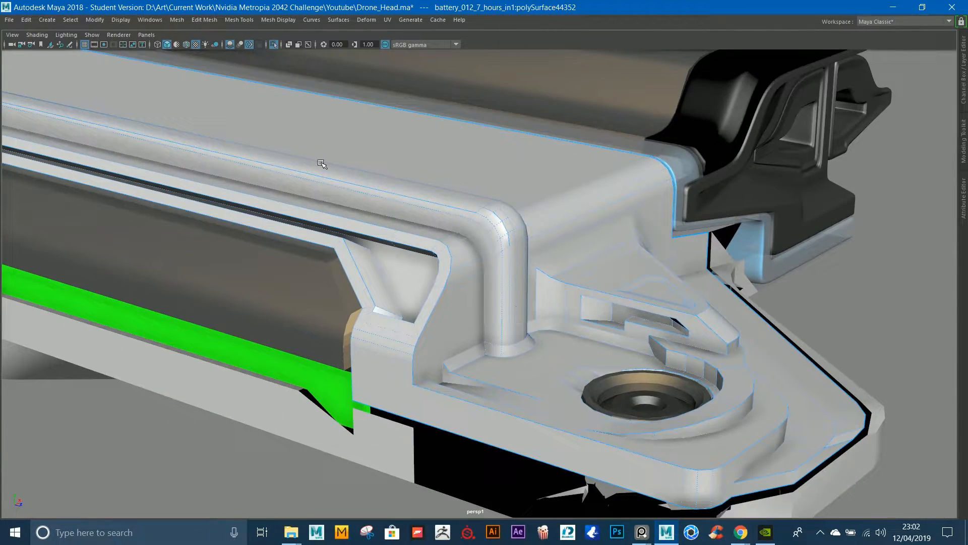
Step: Try moving the notch's sloped face up and outward beyond the corner copy, and undo the move
right_click_drag(516, 260, 283, 225, "alt")
middle_click_drag(283, 225, 547, 205, "alt")
middle_click_drag(222, 263, 333, 264, "alt")
right_click_drag(152, 297, 189, 334, "alt")
left_click(185, 295)
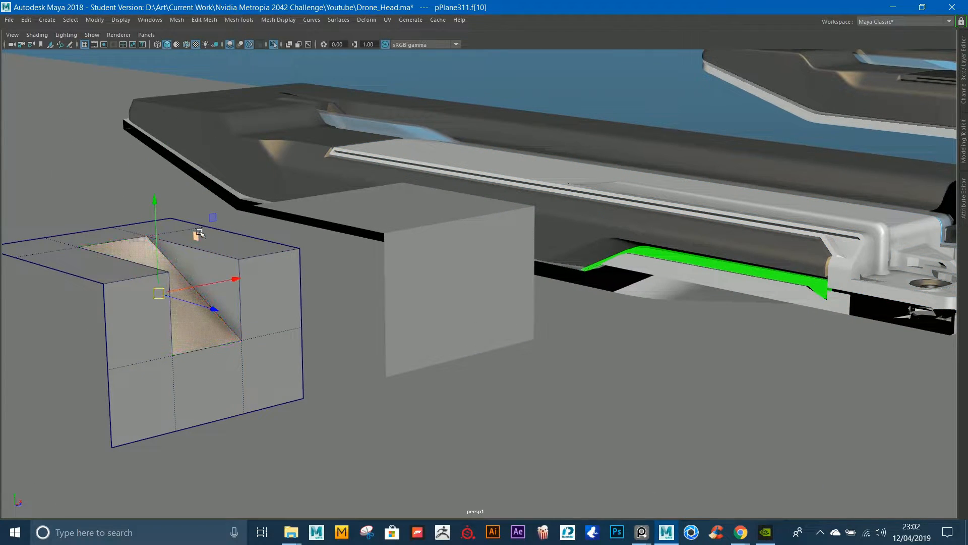
middle_click_drag(204, 235, 281, 193)
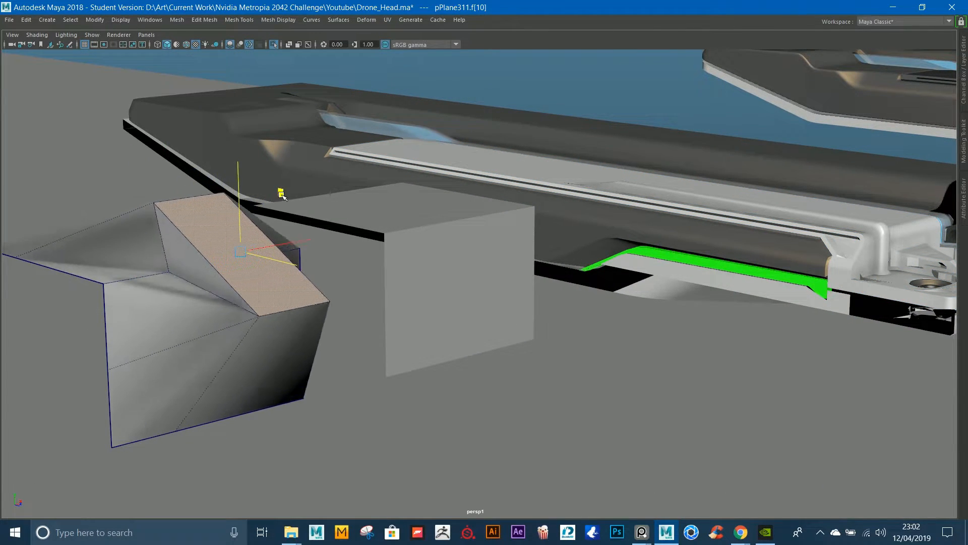
key("ctrl+z")
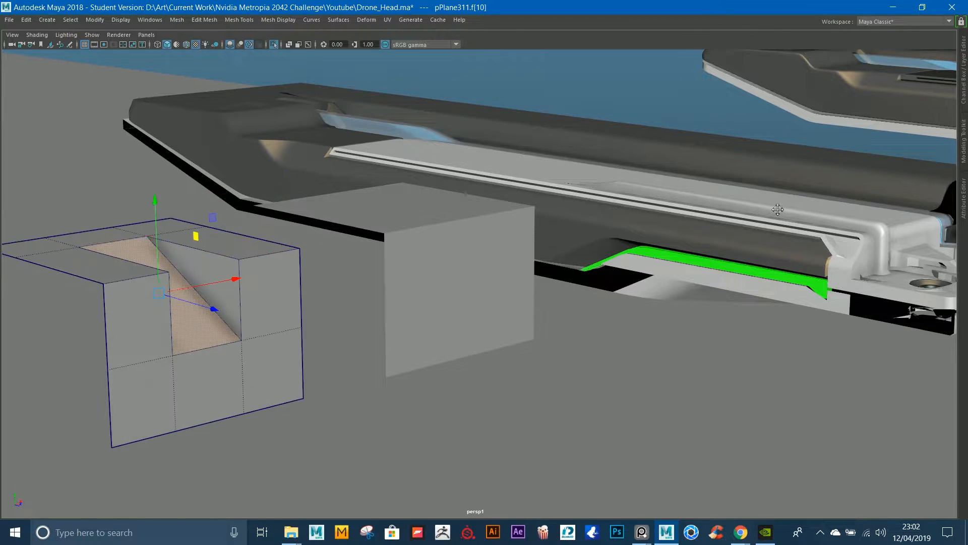
Step: Select the unmodified bent plane beside the notched one and insert two edge loops that divide it into three strips
middle_click_drag(777, 208, 512, 234, "alt")
right_click_drag(569, 282, 757, 227, "alt")
right_click_drag(415, 220, 302, 217)
middle_click_drag(303, 217, 520, 194, "alt")
right_click_drag(286, 339, 360, 251)
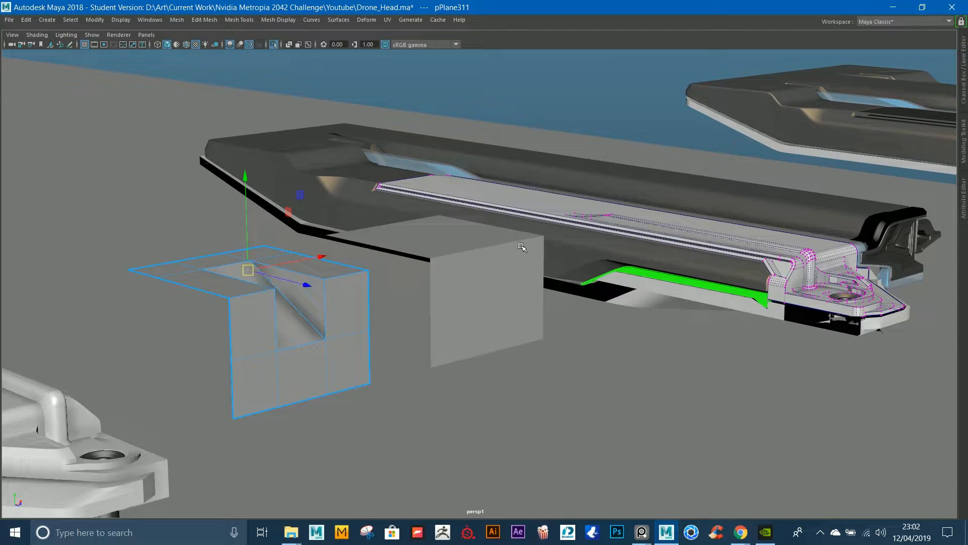
left_click(507, 276)
key("f")
right_click_drag(809, 261, 503, 239, "alt")
middle_click_drag(503, 240, 298, 272, "alt")
right_click_drag(275, 284, 334, 286, "alt")
key("g")
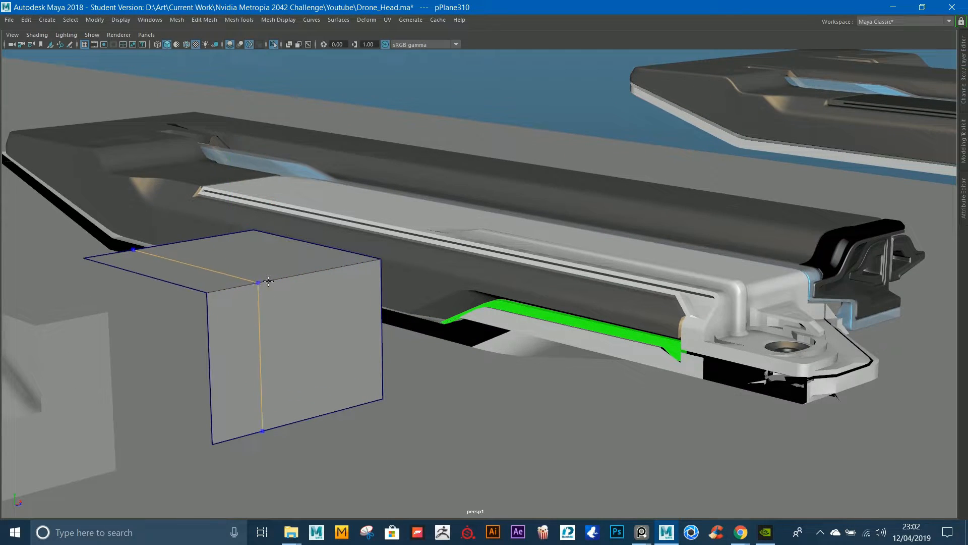
left_click(291, 270)
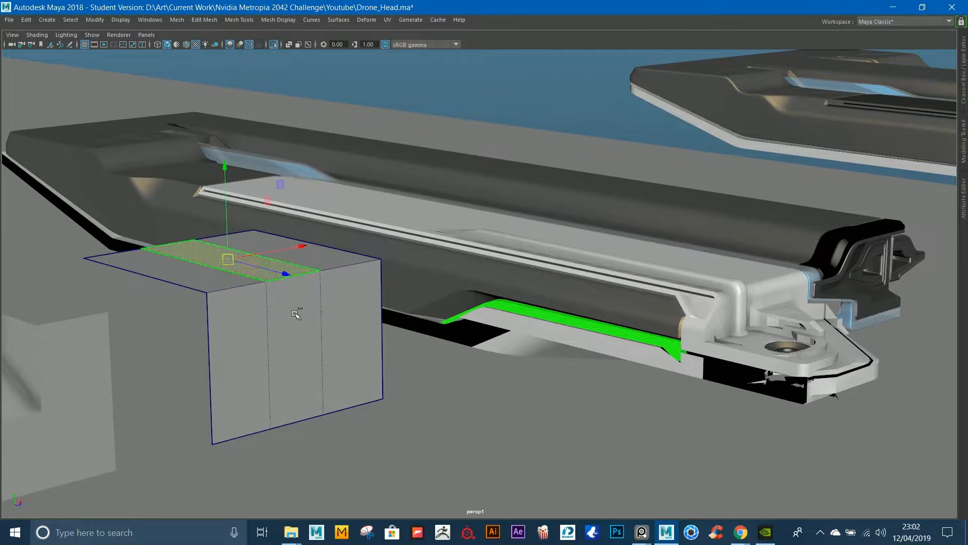
Step: Extrude the two faces of the middle strip outward into a raised L-shaped band
left_click(297, 313, "shift")
right_click_drag(298, 306, 313, 336, "shift")
left_click_drag(797, 312, 810, 311)
key("w")
right_click_drag(344, 295, 674, 86)
left_click(635, 141)
left_click_drag(605, 147, 340, 413, "alt")
left_click(408, 313)
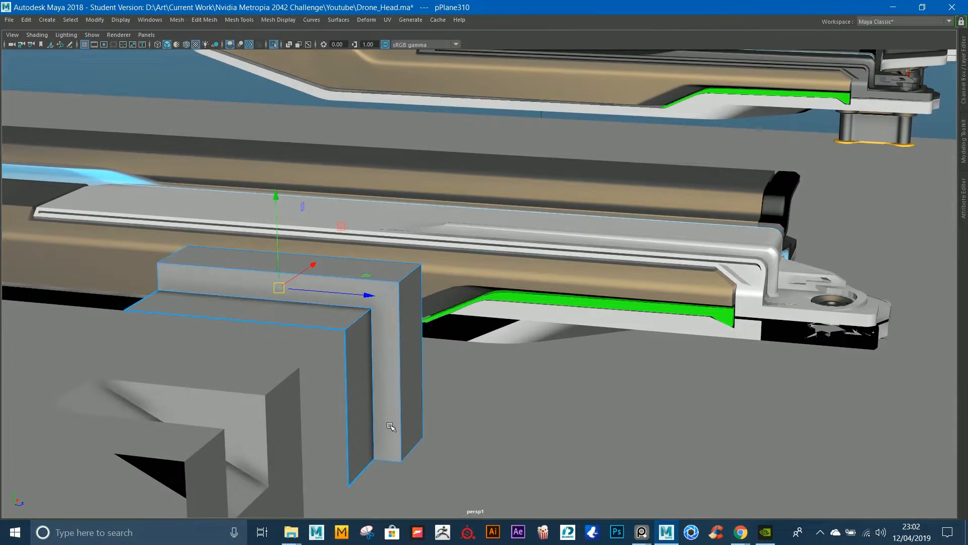
Step: Examine the outer faces, side faces and adjoining recessed faces of the extruded L-shaped band
left_click_drag(335, 278, 287, 280, "alt")
middle_click_drag(287, 280, 429, 262, "alt")
right_click_drag(449, 269, 444, 319)
left_click(437, 288)
left_click(383, 209, "shift")
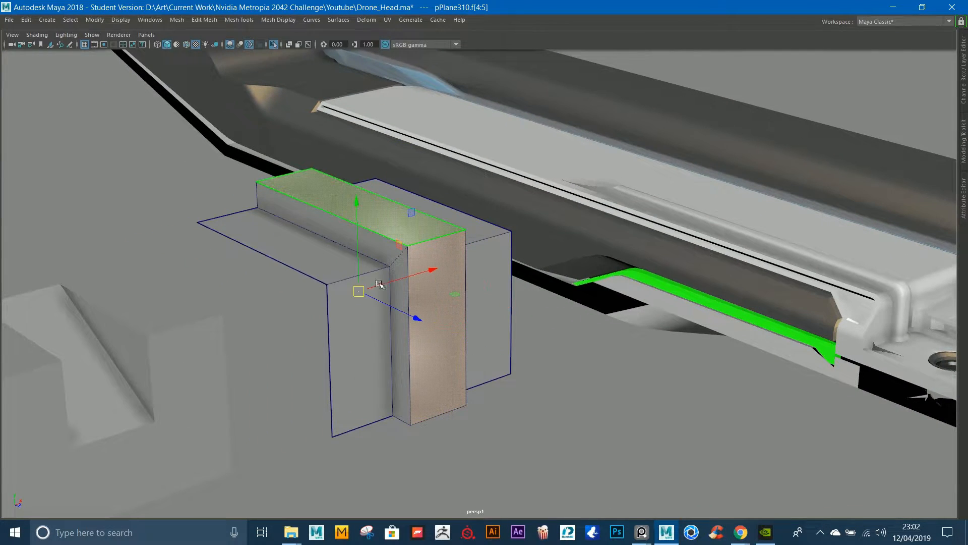
left_click(375, 360)
left_click(312, 258, "shift")
left_click_drag(320, 261, 331, 225, "alt")
left_click(438, 303)
left_click(414, 254, "shift")
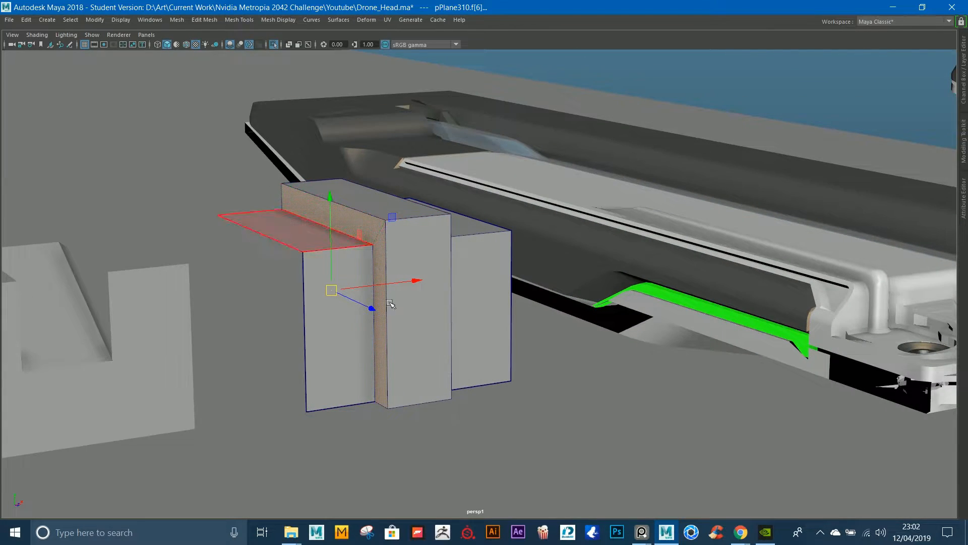
left_click_drag(414, 246, 296, 252, "alt")
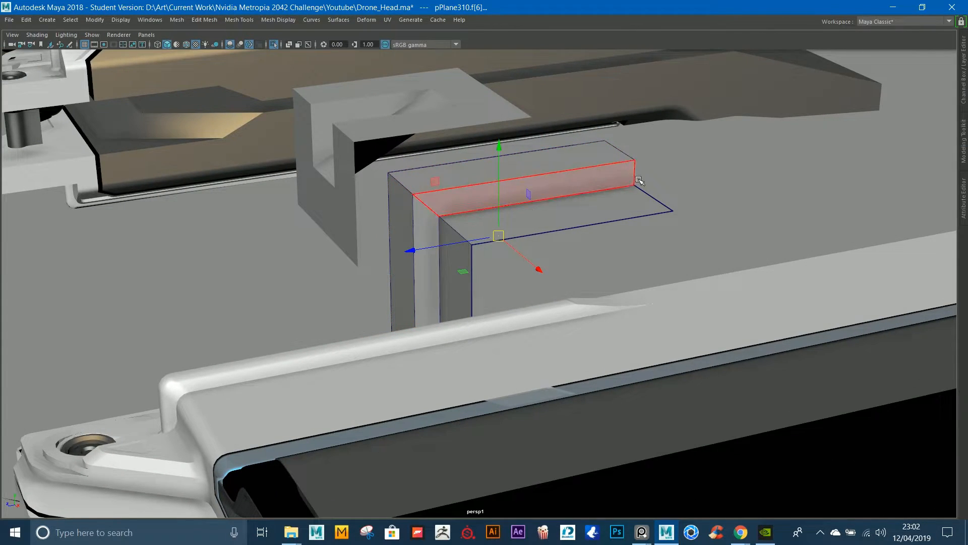
left_click_drag(435, 267, 540, 249, "alt")
key("F8")
left_click_drag(477, 180, 521, 180, "alt")
middle_click_drag(521, 179, 571, 165, "alt")
left_click_drag(448, 154, 525, 307, "alt")
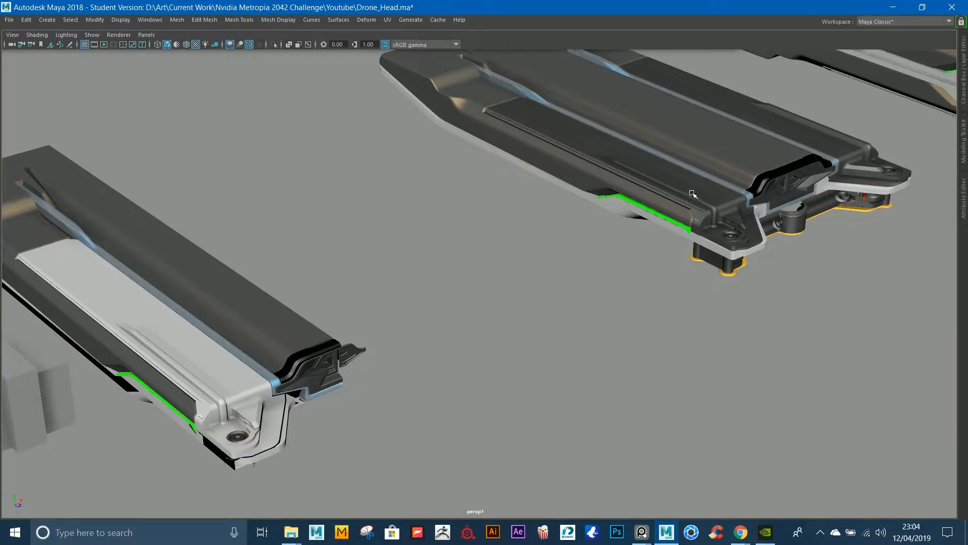
Step: Compare the side cover panels of the 9-hour and 7-hour battery models
left_click(693, 190)
left_click_drag(693, 190, 590, 196, "alt")
middle_click_drag(449, 185, 256, 143, "alt")
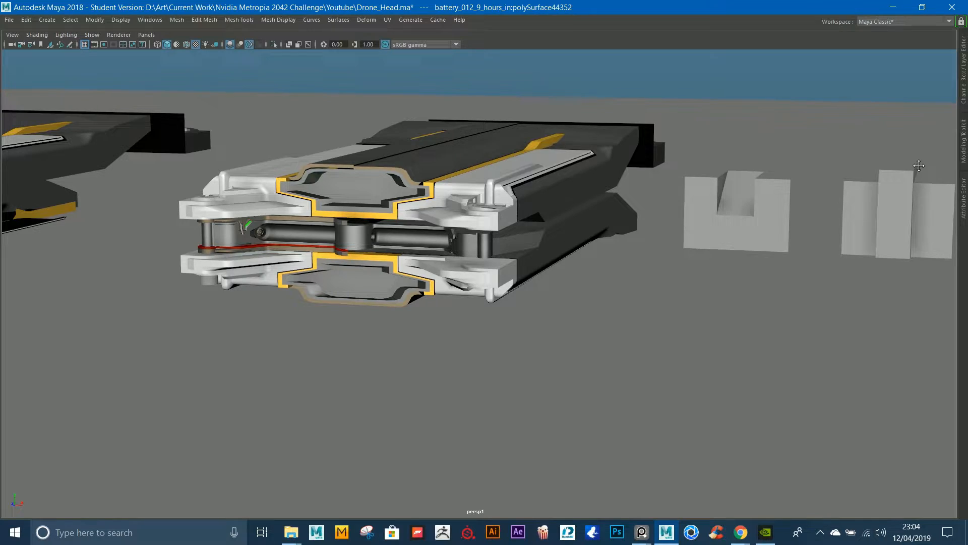
right_click_drag(255, 143, 237, 144, "alt")
left_click_drag(237, 144, 292, 173, "alt")
middle_click_drag(428, 172, 295, 207, "alt")
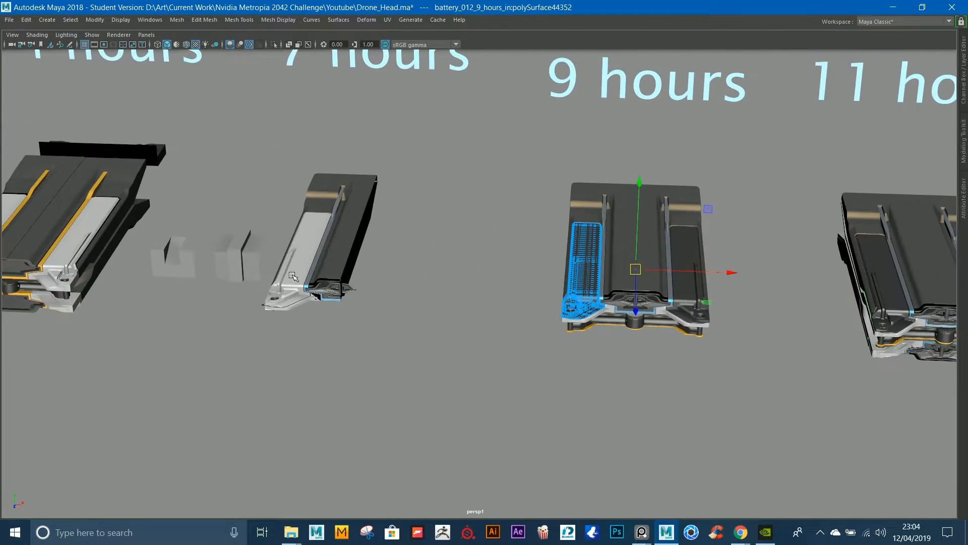
left_click(345, 282)
key("f")
left_click_drag(361, 272, 378, 222, "alt")
right_click_drag(378, 222, 244, 220, "alt")
left_click_drag(245, 221, 358, 297, "alt")
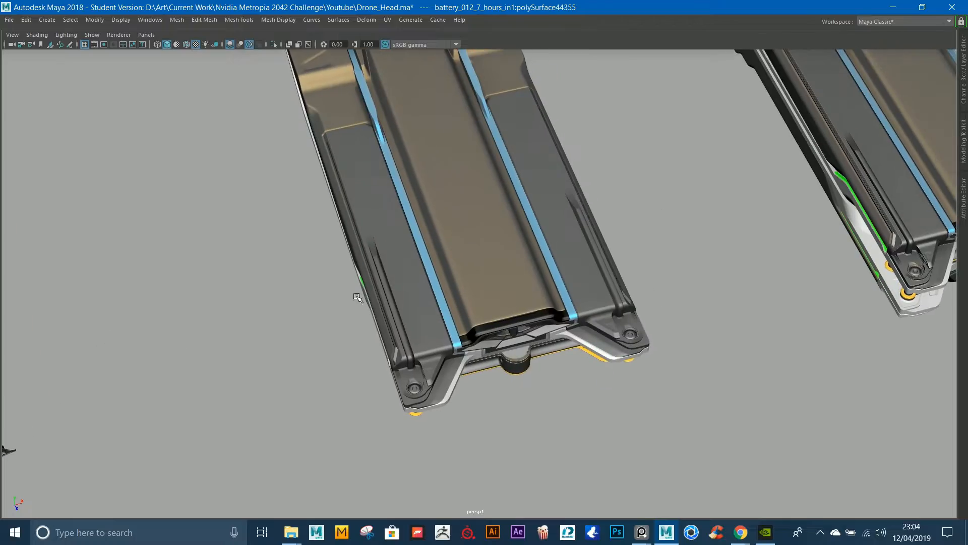
key("f")
left_click_drag(372, 217, 527, 205, "alt")
middle_click_drag(353, 327, 508, 231, "alt")
left_click_drag(507, 232, 435, 263, "alt")
Step: Examine the mesh density of the 9-hour battery's outer shell in wireframe and shaded display
left_click(262, 359)
left_click_drag(496, 364, 443, 310, "alt")
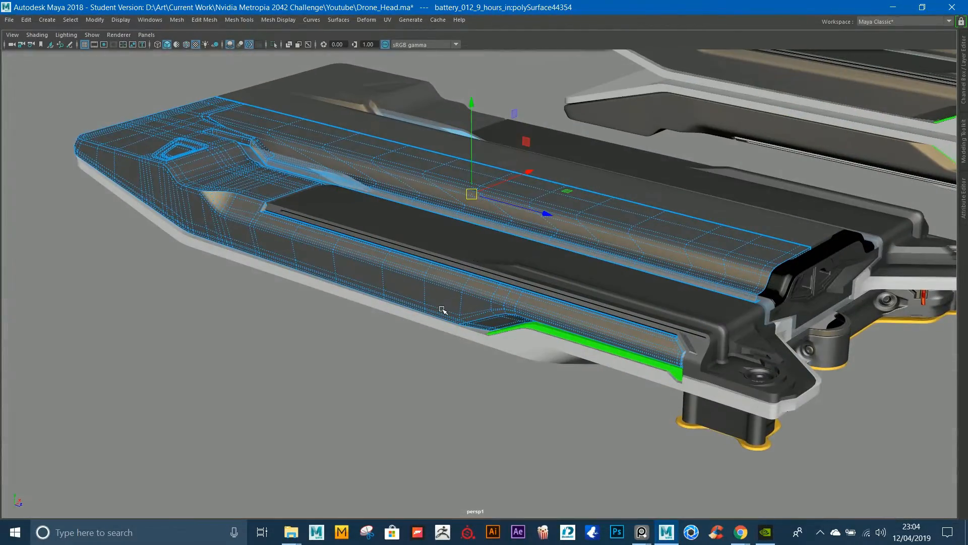
key("4")
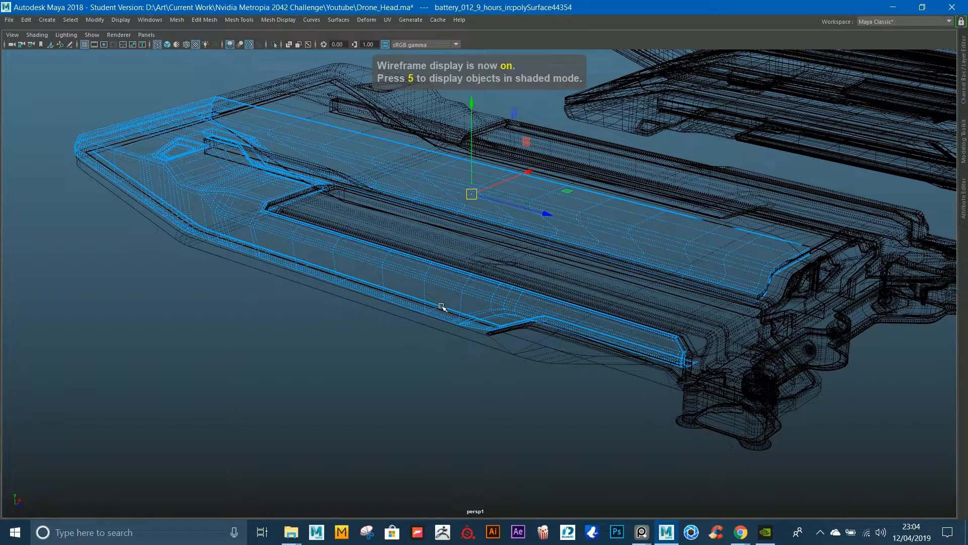
key("5")
left_click_drag(426, 270, 392, 303, "alt")
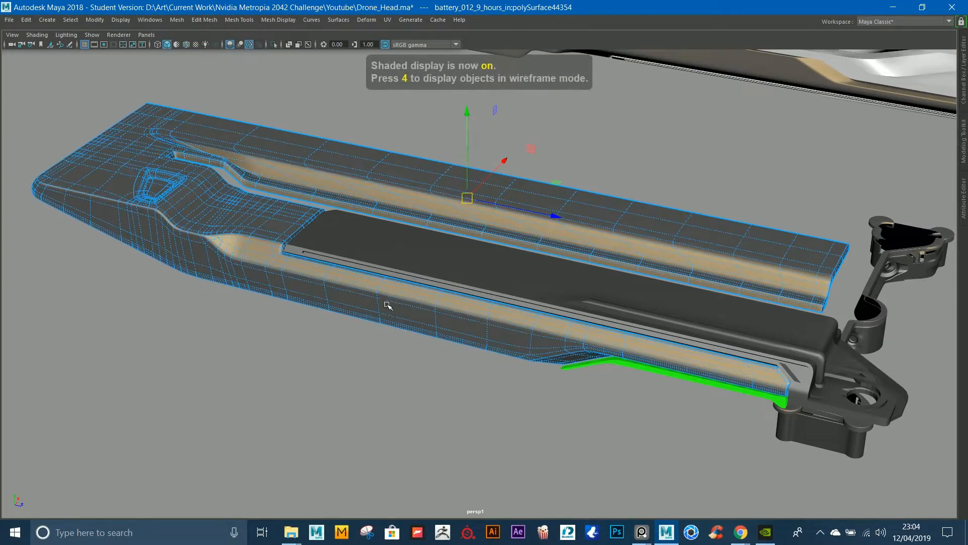
left_click_drag(476, 329, 467, 343, "alt")
right_click_drag(467, 343, 116, 277, "alt")
middle_click_drag(116, 278, 271, 150, "alt")
Step: Center the pivot of the 7-hour battery's outer shell and place a copy of the shell beside the assembly
left_click(378, 352)
key("f")
left_click_drag(372, 318, 460, 234, "alt")
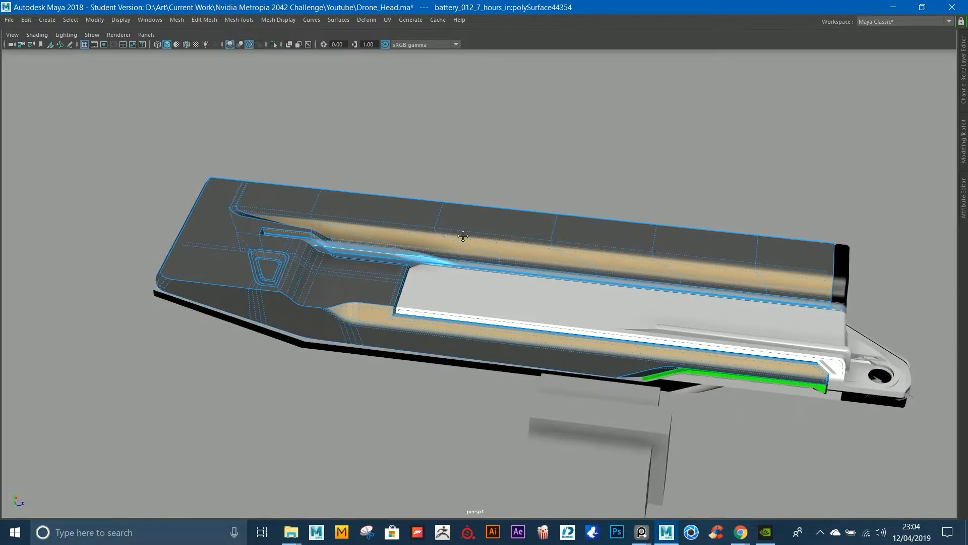
middle_click_drag(460, 233, 565, 214, "alt")
right_click_drag(423, 242, 483, 277, "alt")
left_click_drag(482, 278, 439, 298, "alt")
right_click_drag(438, 298, 76, 156, "alt")
middle_click_drag(520, 262, 369, 264, "alt")
left_click_drag(500, 222, 404, 201, "alt")
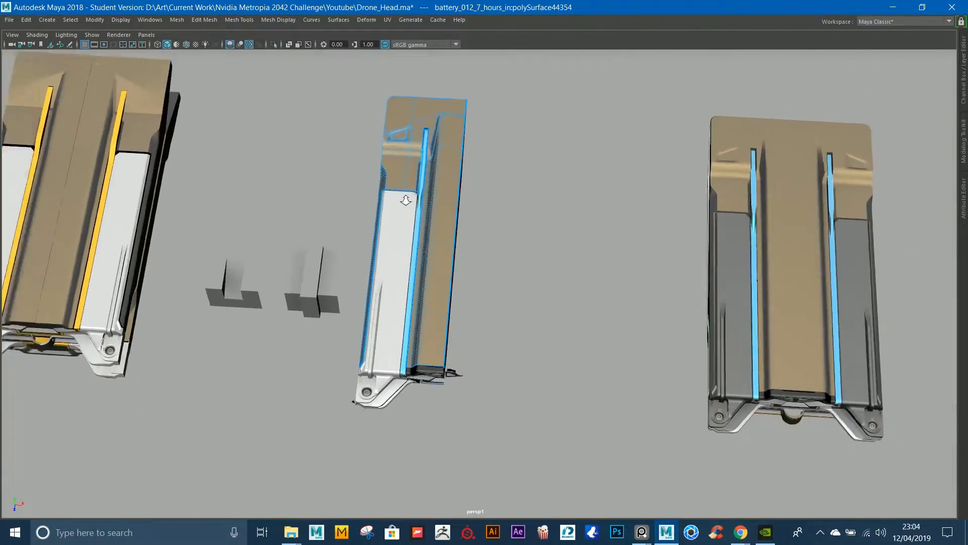
right_click_drag(404, 201, 309, 158, "alt")
left_click(94, 21)
left_click(140, 94)
left_click_drag(438, 222, 582, 247, "alt")
Step: Duplicate the 9-hour battery's half shell and move the copy next to the separated 7-hour shell
left_click(705, 142)
middle_click_drag(775, 203, 659, 205, "alt")
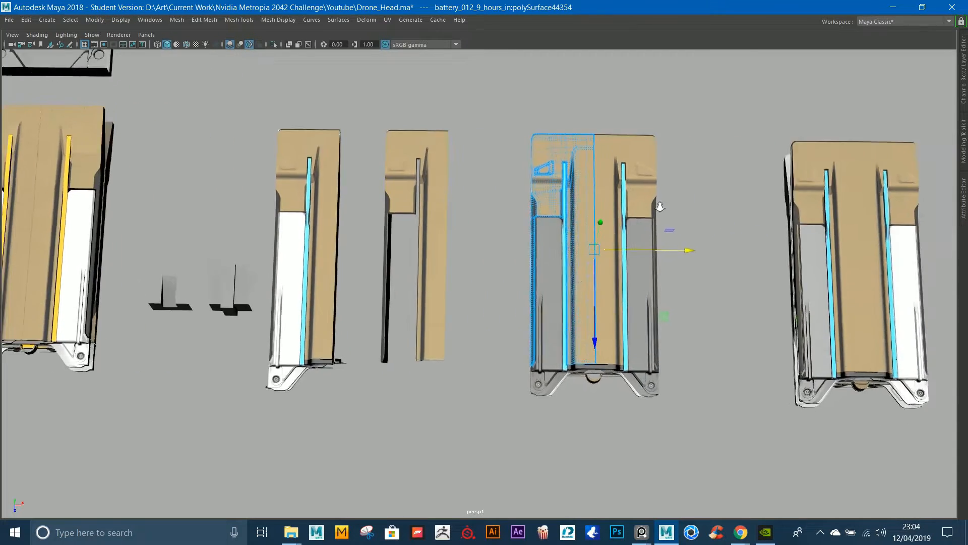
right_click_drag(660, 205, 720, 243, "alt")
key("ctrl+d")
left_click_drag(728, 231, 610, 228)
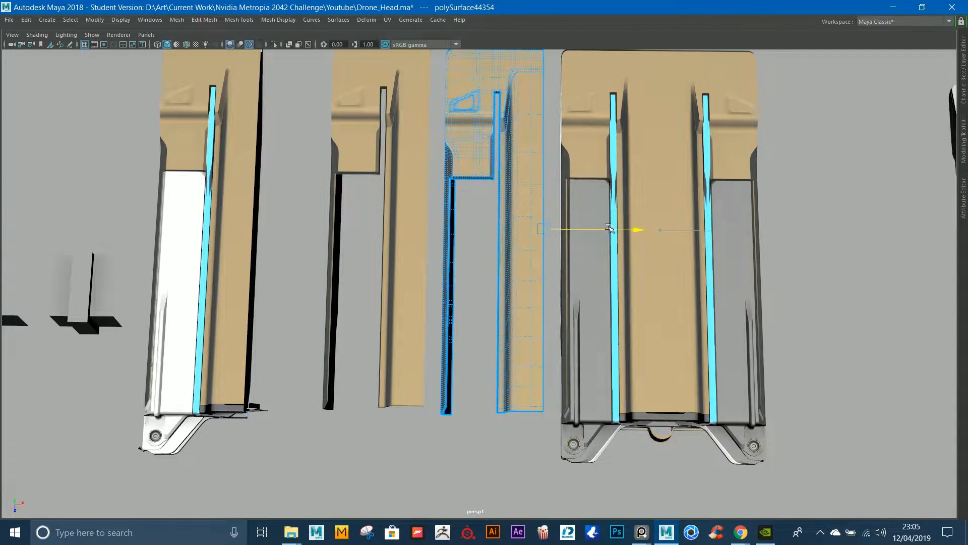
Step: Isolate the two separated battery shells in a full-screen view
left_click(382, 103, "shift")
left_click(274, 44)
left_click_drag(307, 166, 377, 94, "alt")
key("ctrl+space")
key("ctrl+space")
left_click(551, 169)
Step: Examine the edge flow of the low-poly 7-hour shell around its side, triangular recess and narrow slot
right_click_drag(333, 247, 315, 313, "alt")
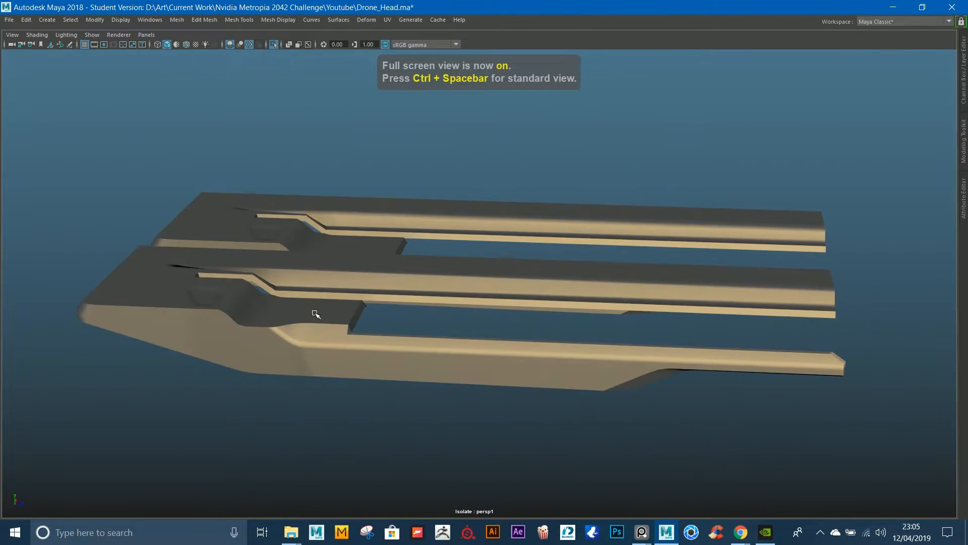
left_click(335, 335)
left_click_drag(335, 334, 463, 258, "alt")
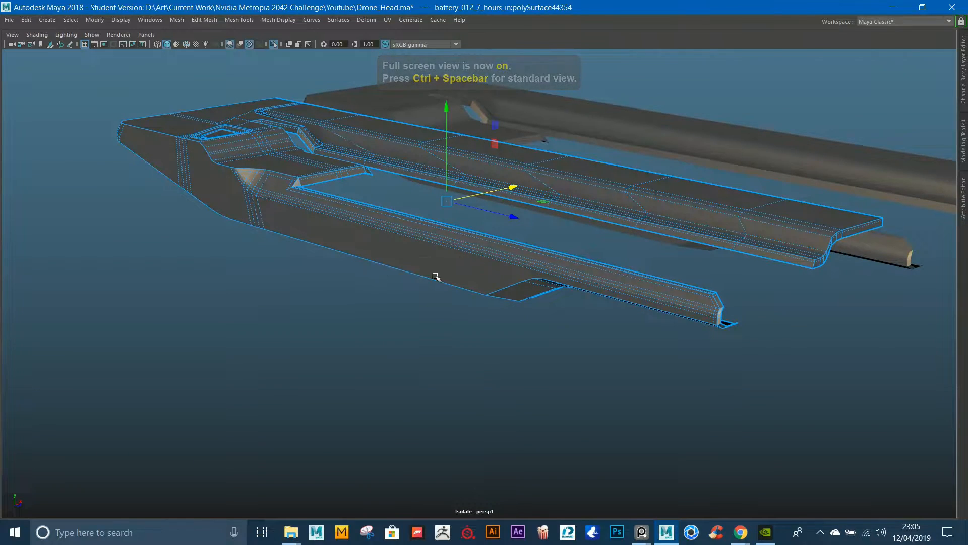
right_click_drag(411, 274, 389, 275)
left_click(485, 294)
key("f")
right_click_drag(474, 268, 386, 229, "alt")
right_click_drag(538, 219, 555, 207)
left_click(547, 235)
left_click_drag(547, 262, 432, 255, "alt")
left_click(418, 240)
middle_click_drag(492, 203, 541, 274, "alt")
left_click_drag(444, 290, 559, 249, "alt")
right_click_drag(563, 258, 579, 292, "alt")
left_click_drag(580, 292, 573, 225, "alt")
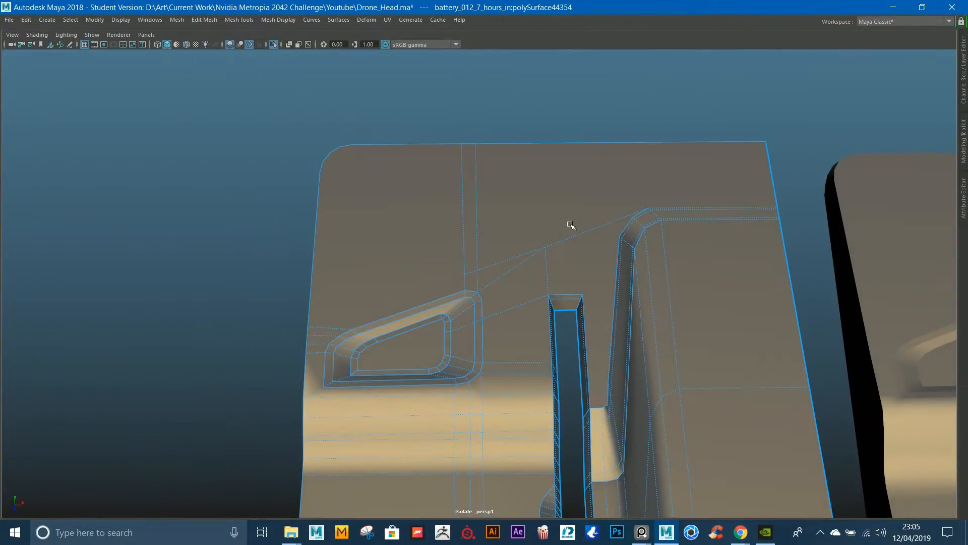
Step: Preview the 7-hour shell smoothed to check its corners and slot, and restore the unsmoothed display
key("3")
left_click(571, 116)
left_click_drag(560, 132, 590, 167, "alt")
right_click_drag(590, 167, 452, 238, "alt")
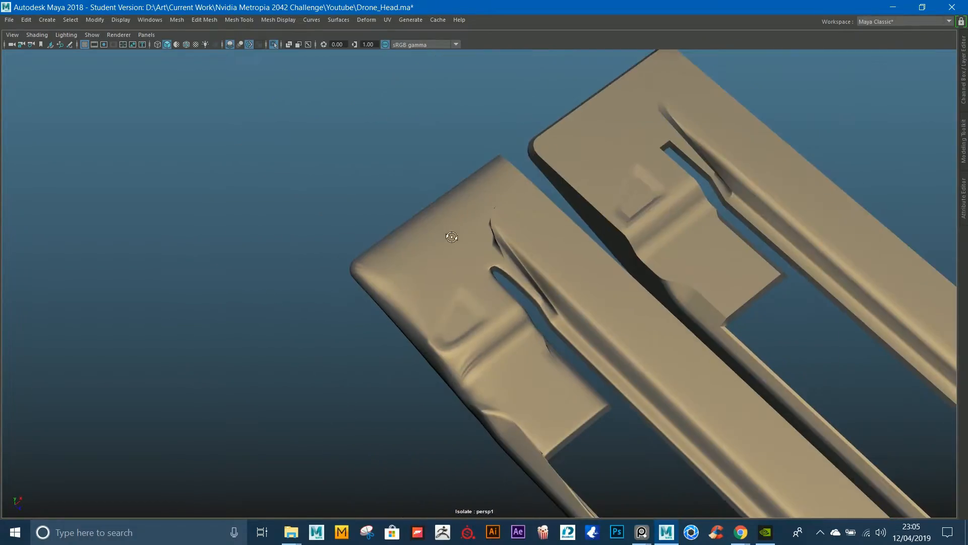
left_click_drag(452, 238, 450, 242, "alt")
right_click_drag(450, 242, 473, 348, "alt")
left_click(474, 350)
key("1")
Step: Inspect the 7-hour shell's topology along the long side rail, the cutout corner and the narrow slot
left_click_drag(474, 350, 535, 253, "alt")
middle_click_drag(534, 252, 552, 206, "alt")
right_click_drag(551, 207, 543, 307, "alt")
left_click_drag(542, 306, 608, 274, "alt")
middle_click_drag(607, 274, 479, 206, "alt")
left_click_drag(480, 206, 408, 203, "alt")
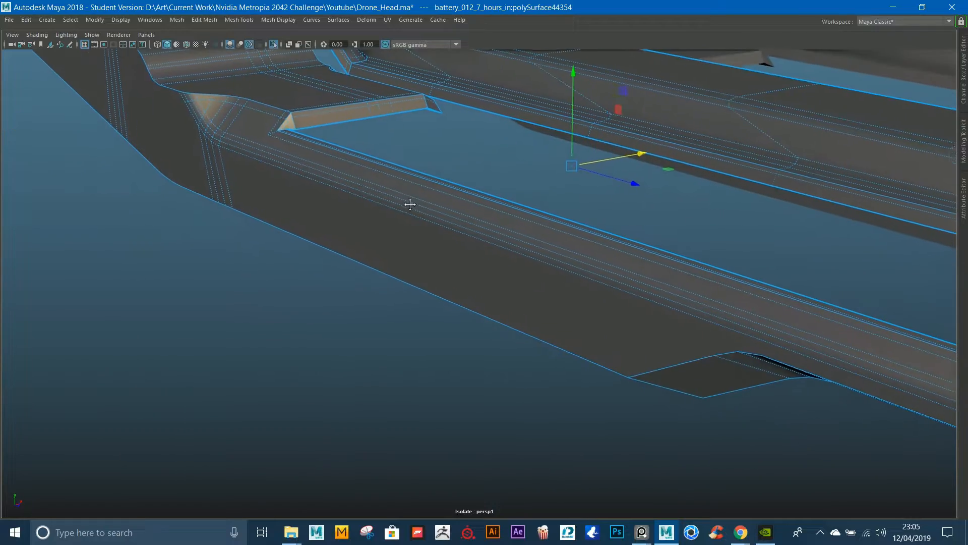
left_click_drag(288, 132, 352, 220, "alt")
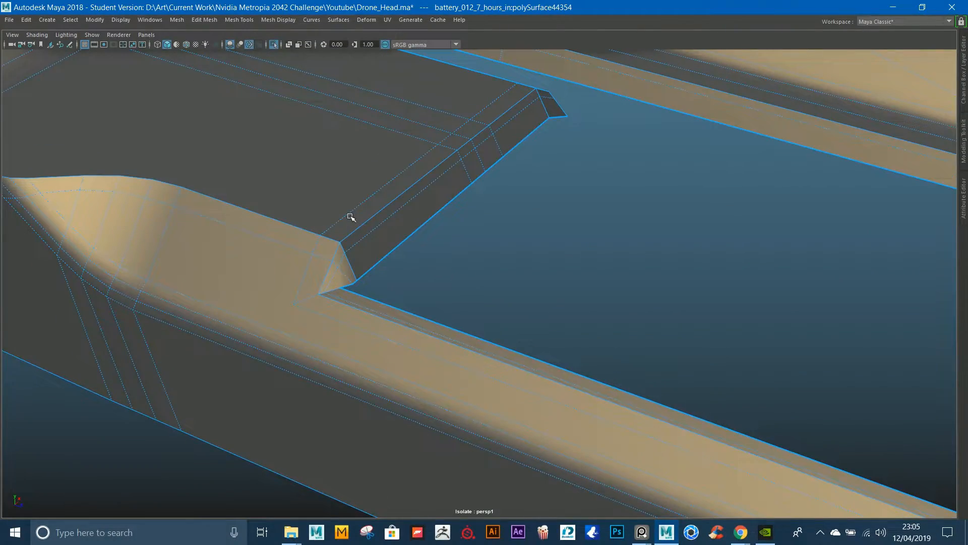
scroll(490, 175, "down", 8)
left_click_drag(491, 175, 578, 270, "alt")
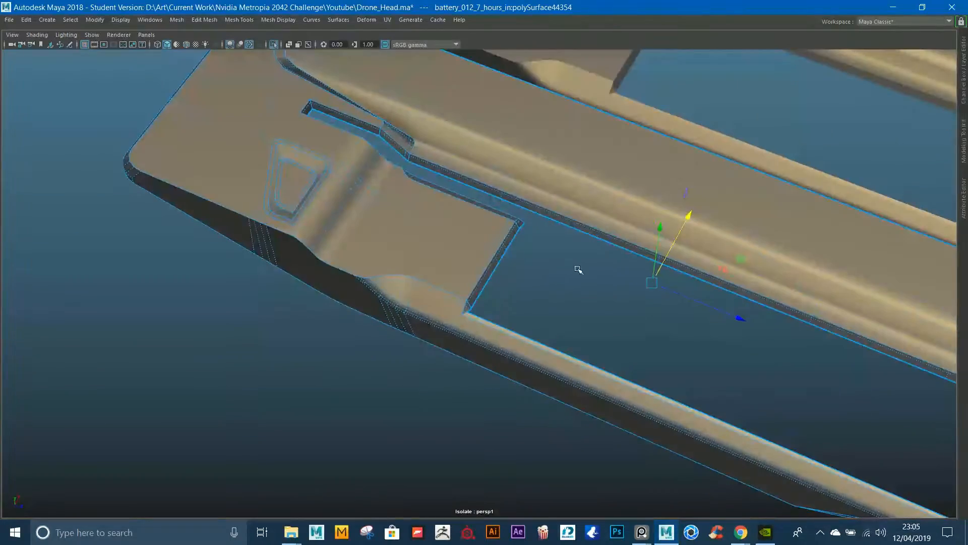
left_click(571, 256)
middle_click_drag(506, 164, 566, 272, "alt")
scroll(517, 272, "up", 6)
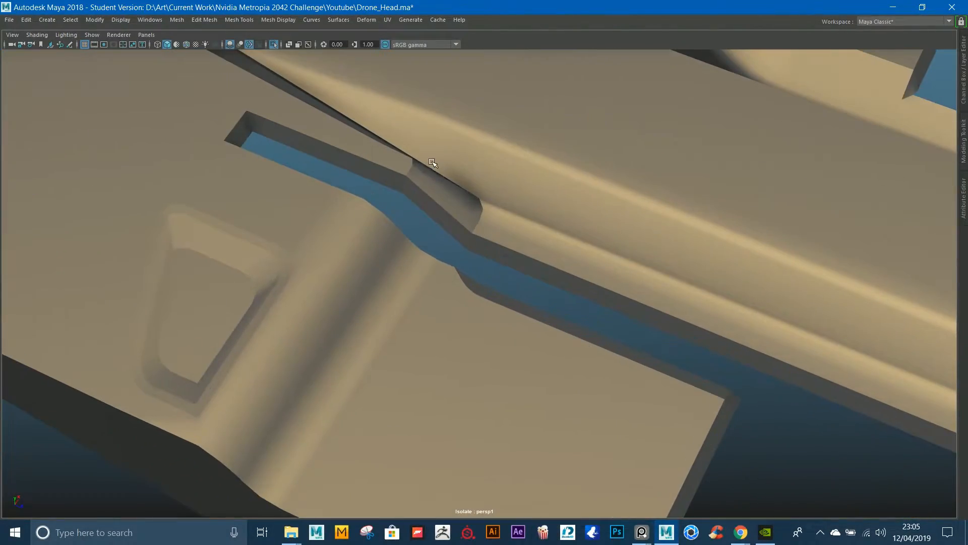
Step: Multi-cut a supporting edge on the 7-hour shell along the inner side of the narrow slot and across its closed end
left_click(435, 167)
middle_click_drag(331, 129, 466, 198, "alt")
mouse_move(466, 198)
left_mouse_down("alt")
mouse_move(367, 189)
mouse_move(543, 205)
mouse_move(573, 240)
mouse_move(509, 221)
mouse_move(490, 195)
mouse_move(458, 206)
left_mouse_up("alt")
right_click_drag(458, 206, 501, 206, "alt")
mouse_move(501, 207)
left_mouse_down("alt")
mouse_move(484, 182)
mouse_move(457, 260)
mouse_move(495, 227)
mouse_move(504, 197)
left_mouse_up("alt")
scroll(460, 258, "down", 5)
scroll(505, 202, "up", 5)
key("ctrl+shift+x")
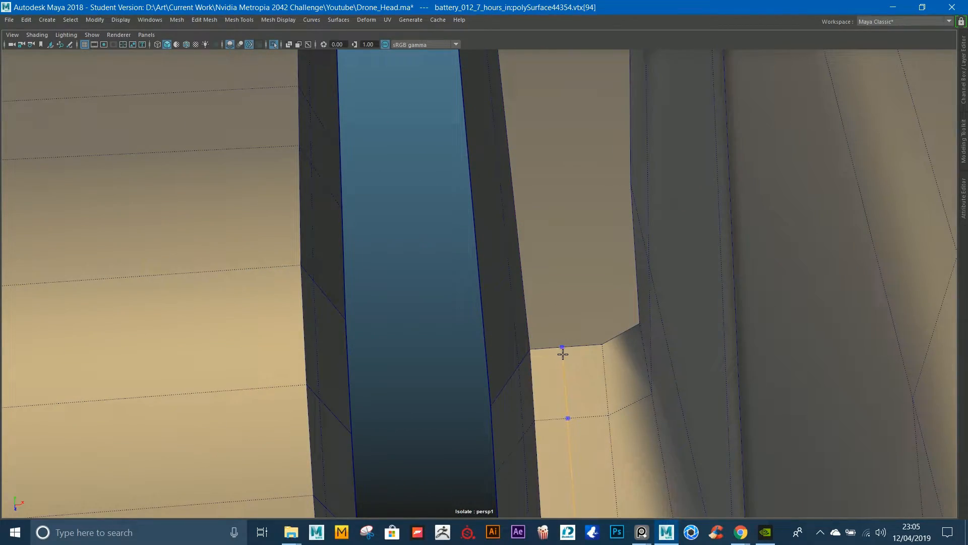
scroll(539, 298, "down", 5)
left_click_drag(539, 298, 536, 212, "alt")
key("3")
middle_click_drag(537, 212, 609, 322, "alt")
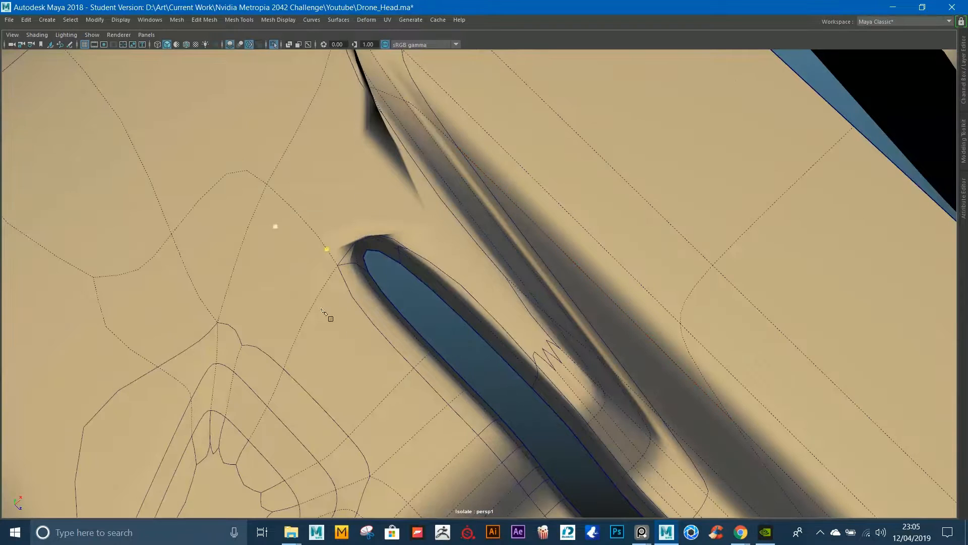
key("1")
left_click(595, 415)
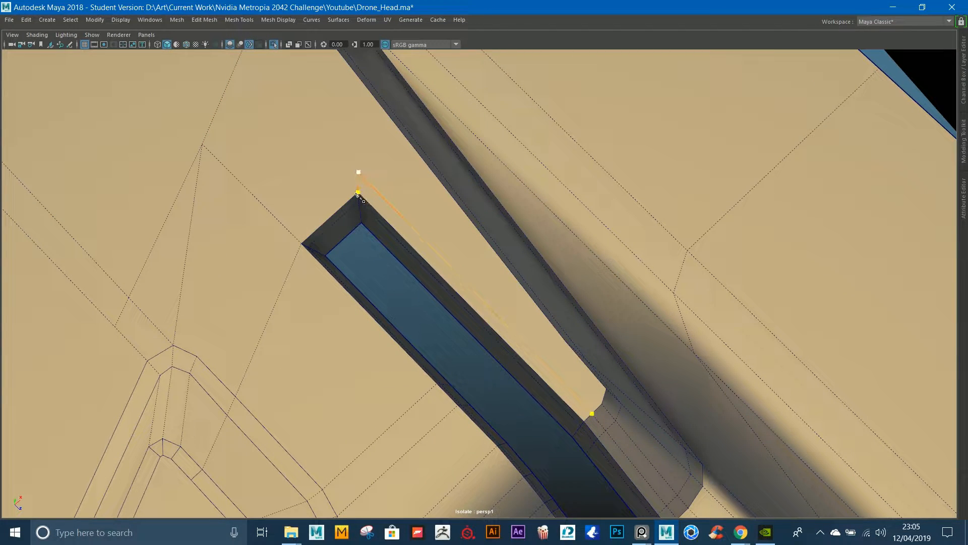
left_click(286, 223)
left_click_drag(308, 210, 299, 218)
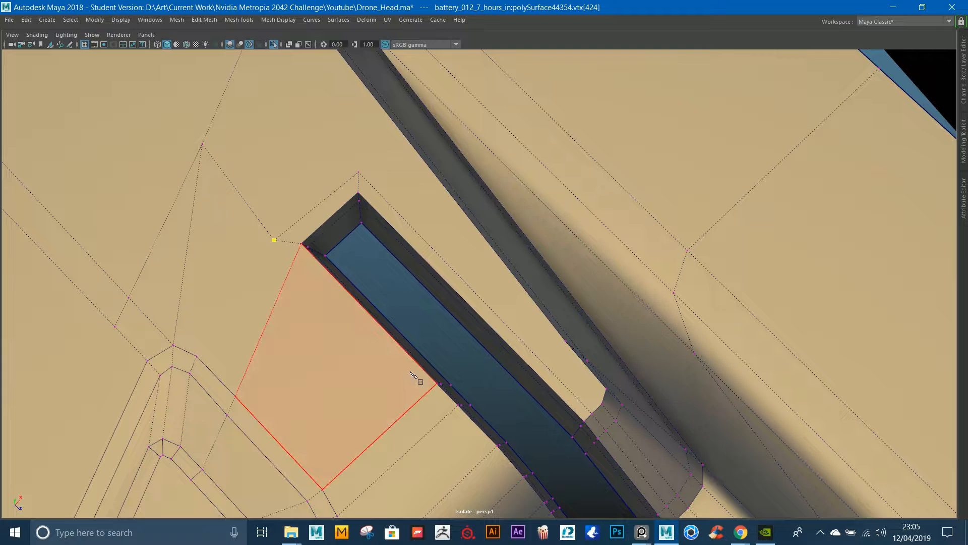
Step: Continue the supporting edge along the slot's other side, snap its end vertex onto the corner vertex and merge the shell's vertices
left_click(484, 459)
right_click(483, 459)
key("w")
left_click(287, 265)
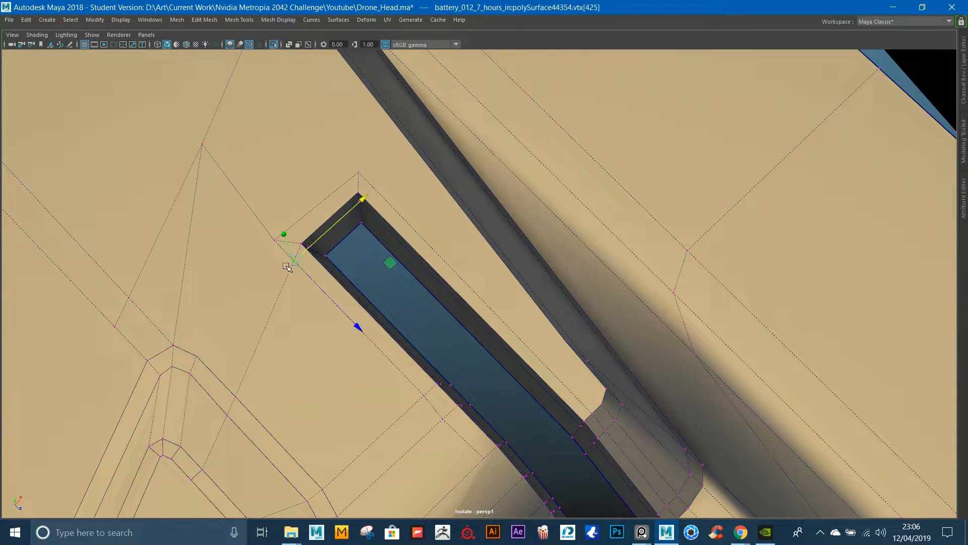
left_click_drag(287, 255, 275, 241)
left_click_drag(141, 119, 721, 511)
right_click_drag(512, 245, 525, 181, "shift")
right_click_drag(467, 252, 465, 219)
Step: Insert edge loops close to the corners of the slot's closed end and check them in smooth preview
left_click_drag(384, 232, 400, 224, "alt")
right_click_drag(397, 223, 361, 205, "shift")
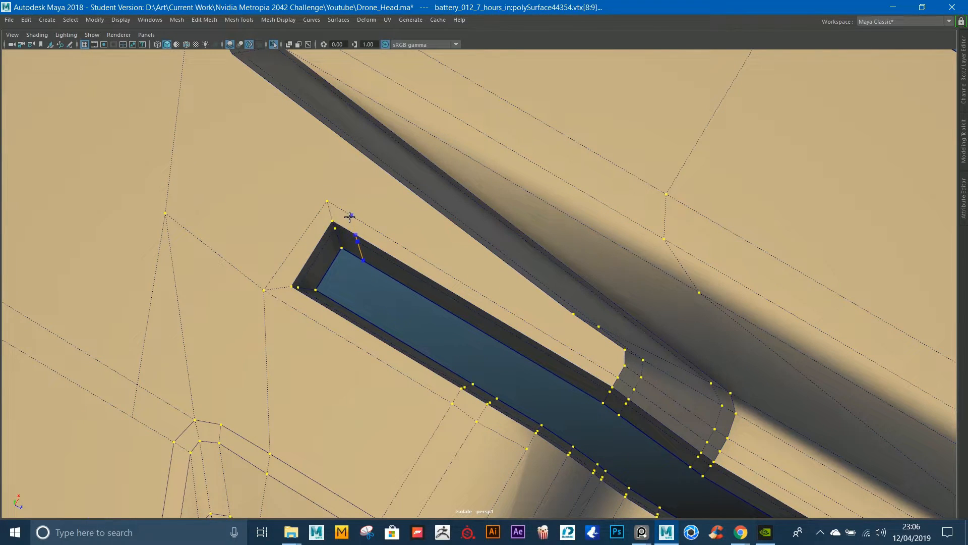
left_click(350, 217, "ctrl")
left_click(310, 301, "ctrl")
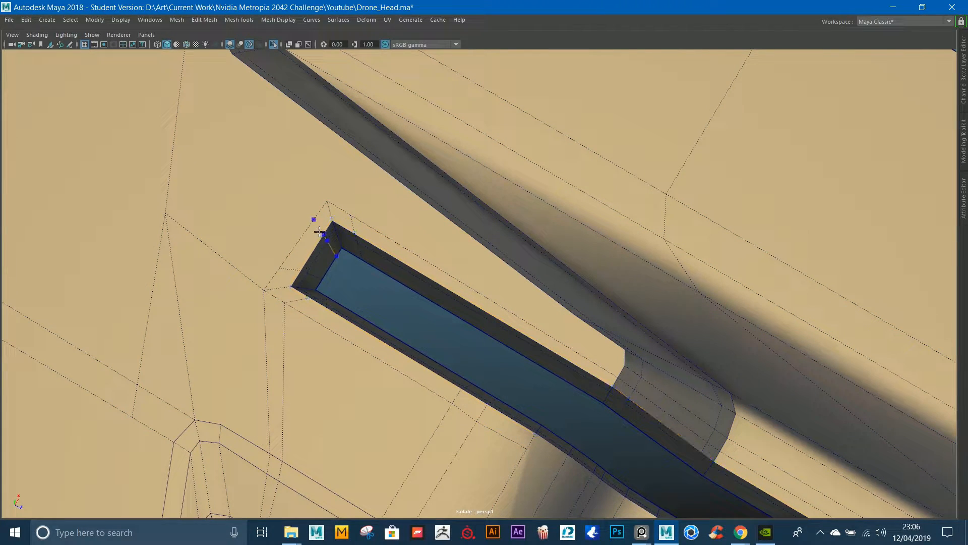
right_click_drag(473, 152, 475, 152)
key("3")
left_click(422, 305)
left_click(328, 200)
key("1")
Step: Cut an edge from the supporting corner at the slot's closed end across to the neighbouring long edge
middle_click_drag(315, 184, 421, 247, "alt")
left_click_drag(422, 249, 461, 306, "alt")
key("1")
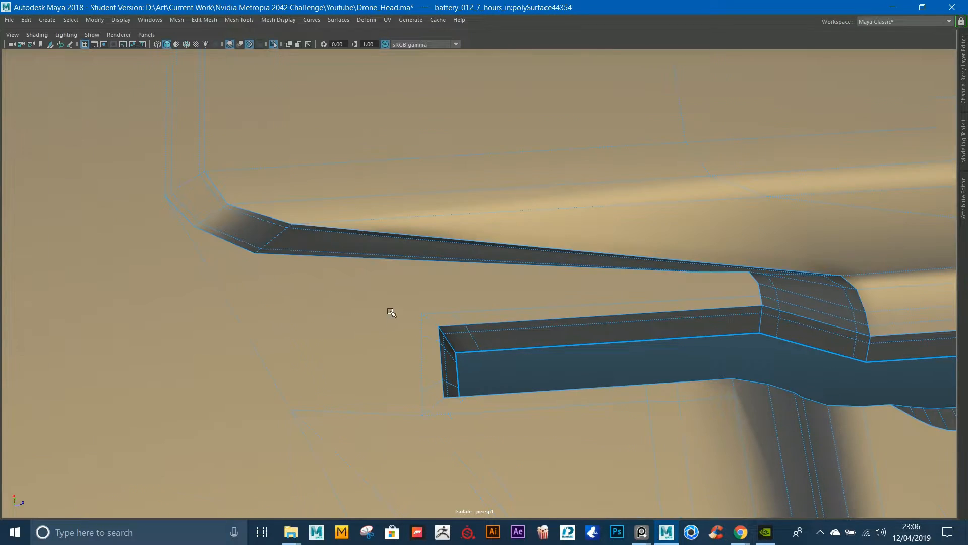
right_click(244, 328)
key("q")
left_click(485, 332)
Step: Examine how the slot's closed end and its new supporting edges smooth by toggling smooth preview from several angles
key("3")
key("1")
right_click_drag(440, 289, 260, 281, "shift")
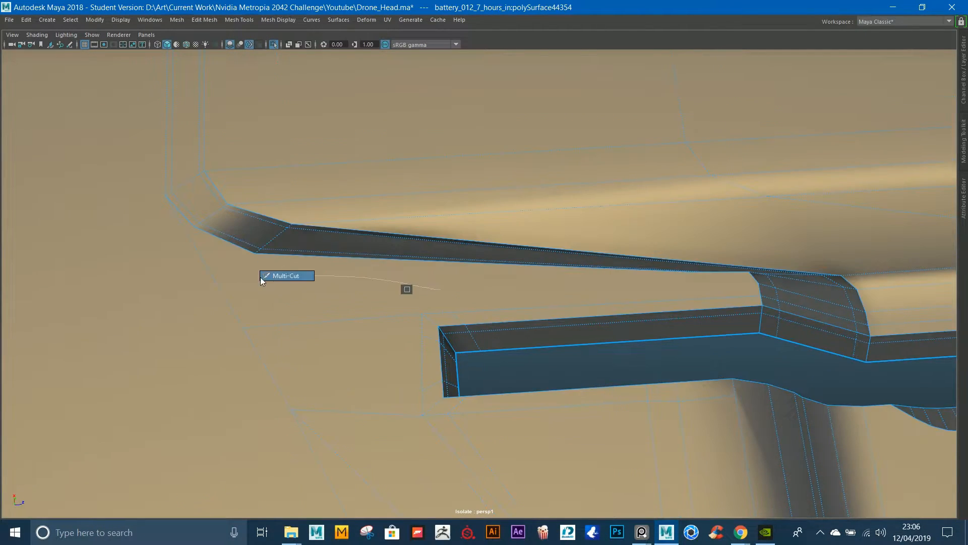
right_click(249, 255)
key("q")
left_click(545, 335)
key("3")
left_click(524, 363)
left_click_drag(614, 378, 575, 388, "alt")
left_click_drag(587, 350, 504, 231, "alt")
right_click_drag(505, 231, 489, 190, "alt")
left_click(489, 190)
key("1")
left_click_drag(489, 190, 477, 172, "alt")
right_click_drag(477, 173, 502, 199, "alt")
left_click_drag(502, 199, 518, 180, "alt")
key("1")
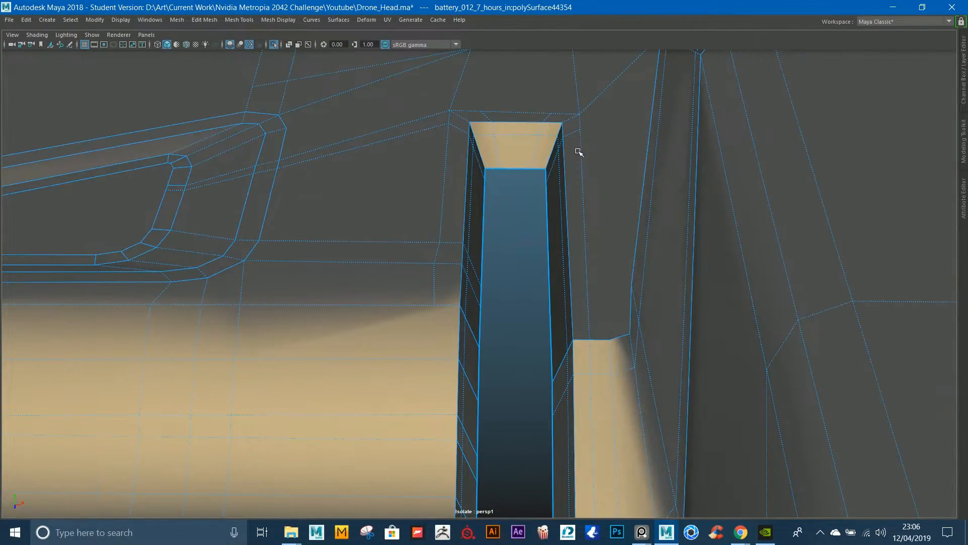
Step: Multi-cut a supporting edge between the slot and the slanted recess edge, and reposition its end vertex beside the recess's corner
middle_click_drag(623, 300, 595, 272, "alt")
left_click_drag(595, 273, 571, 258, "alt")
key("ctrl+shift+x")
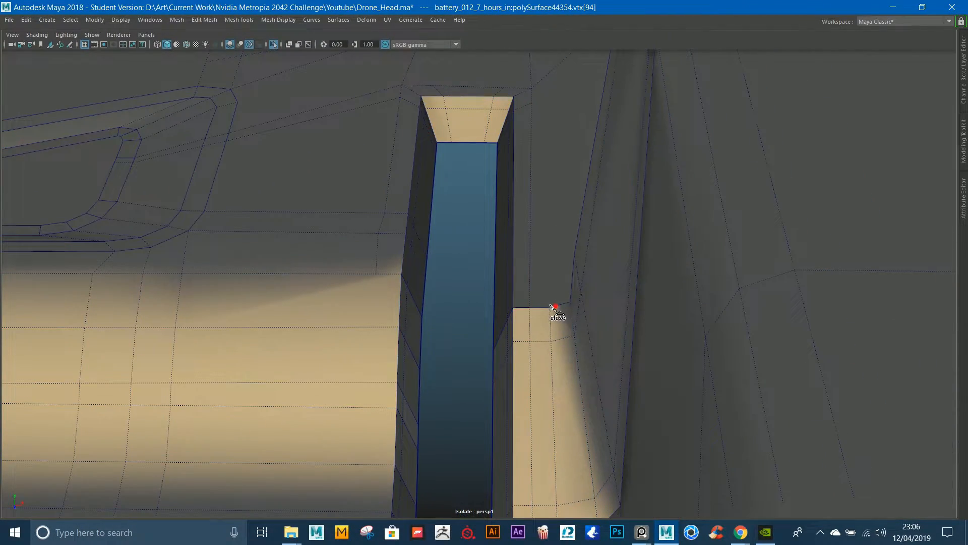
left_click(556, 254)
right_click_drag(557, 254, 543, 213, "alt")
middle_click_drag(543, 213, 550, 251, "alt")
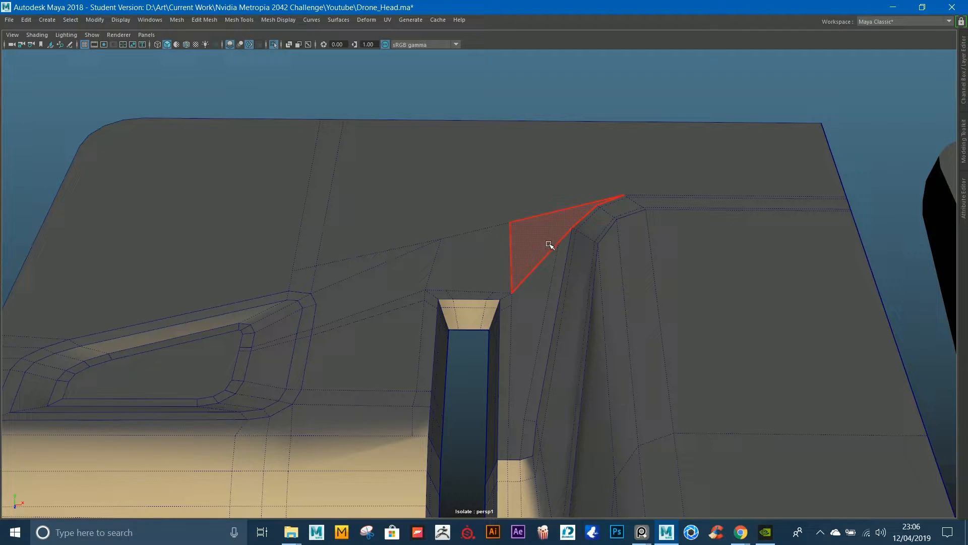
left_click(544, 237)
key("d")
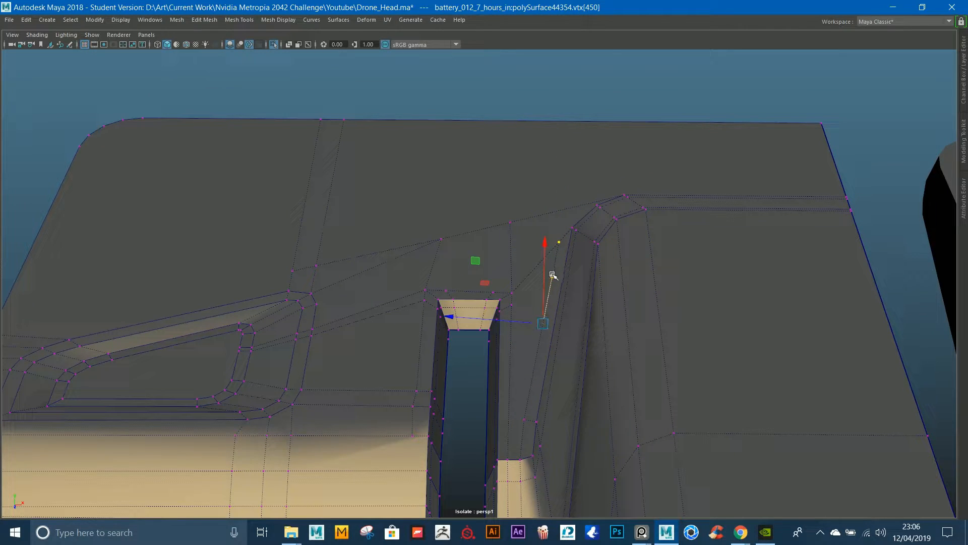
right_click_drag(533, 296, 530, 275)
Step: Multi-cut a supporting edge along the slot's inner wall beside the angled cut-out and return to object mode
left_click_drag(530, 275, 523, 229, "alt")
right_click_drag(523, 229, 482, 287, "alt")
left_click_drag(482, 287, 429, 353, "alt")
key("g")
middle_click_drag(429, 353, 444, 270, "alt")
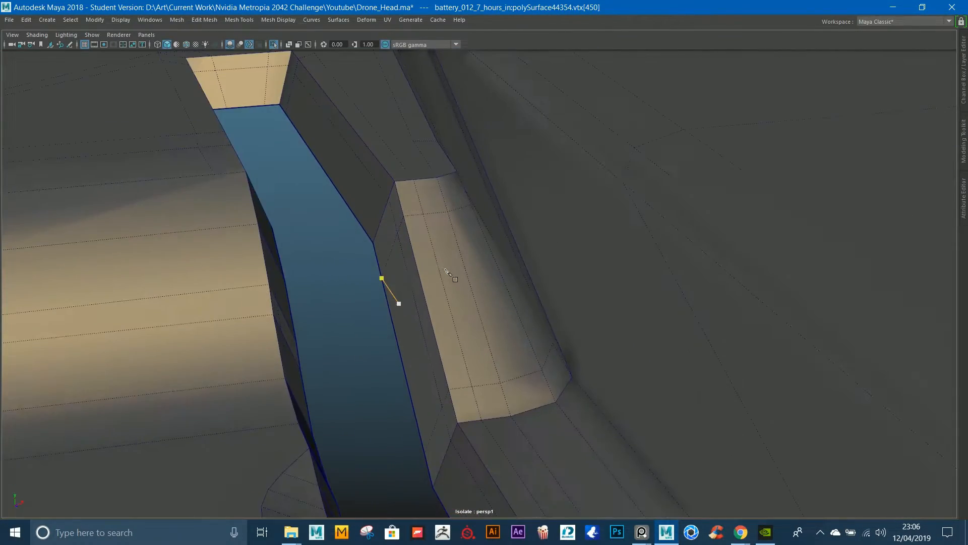
left_click_drag(445, 270, 452, 276, "alt")
right_click_drag(451, 276, 429, 226, "alt")
left_click_drag(428, 226, 371, 202, "alt")
key("w")
key("F8")
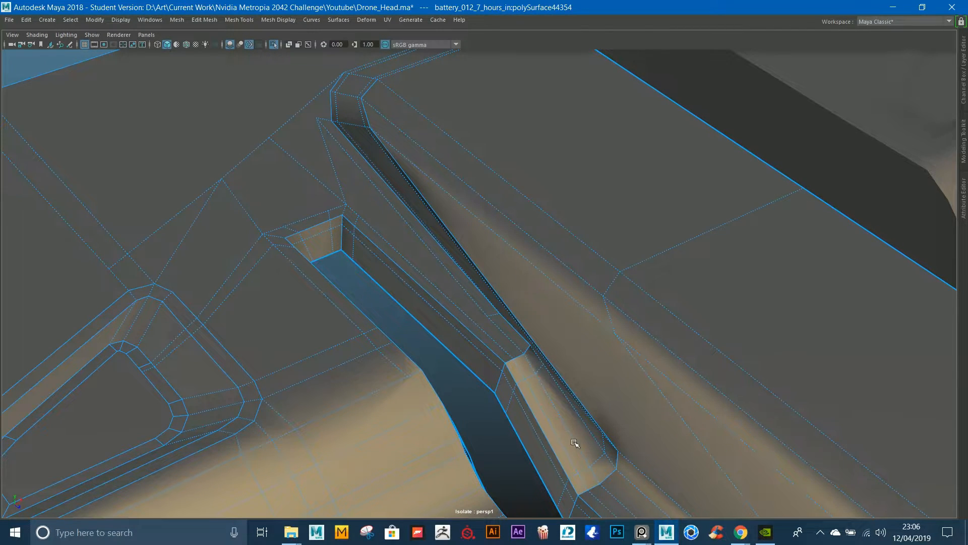
Step: Compare the reworked 7-hour shell with the denser finished shell beside it from several angles
left_click_drag(580, 453, 468, 410, "alt")
right_click_drag(456, 353, 403, 323, "alt")
left_click_drag(404, 323, 477, 327, "alt")
right_click_drag(478, 327, 340, 248, "alt")
left_click_drag(340, 248, 372, 269, "alt")
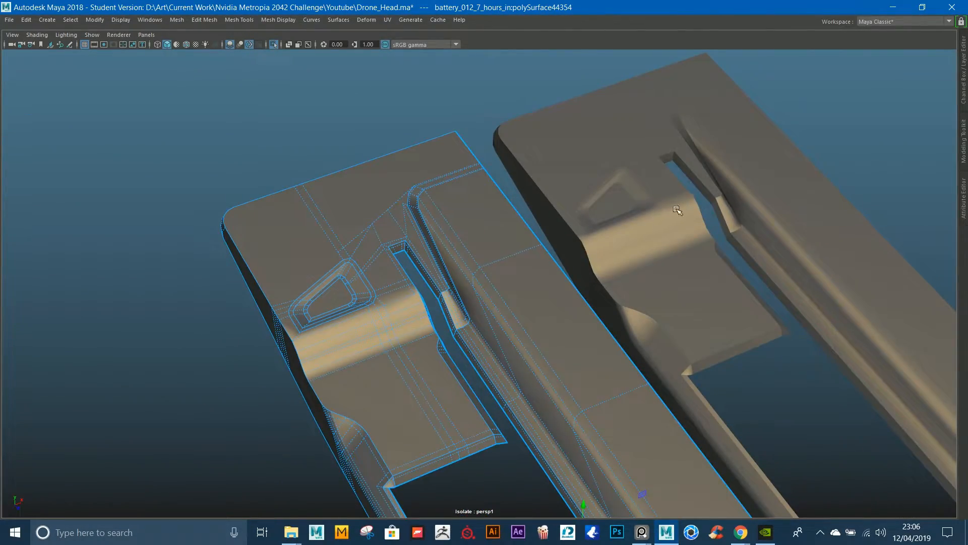
middle_click_drag(736, 184, 667, 264, "alt")
scroll(622, 247, "up", 2)
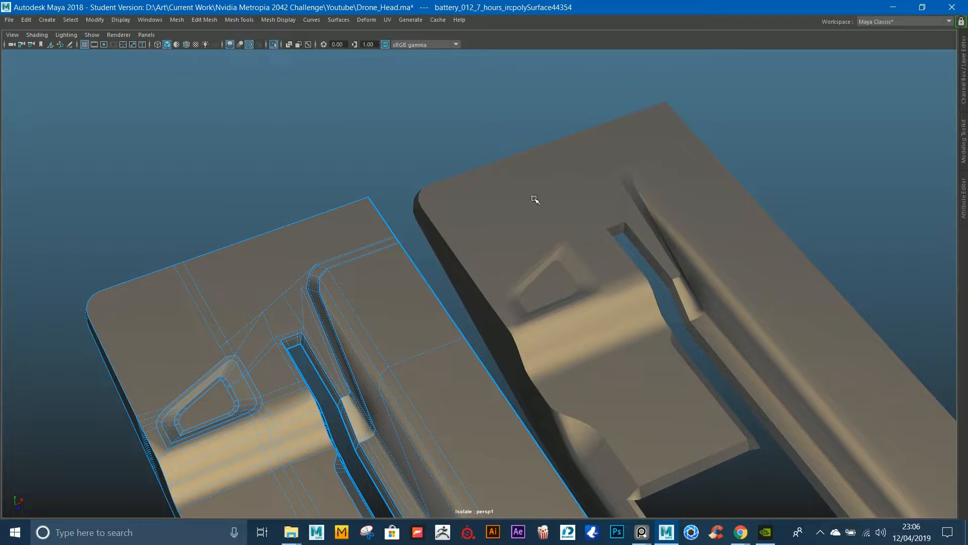
left_click(630, 191)
left_click_drag(482, 273, 353, 258, "alt")
left_click(352, 257)
left_click(654, 176)
left_click_drag(454, 283, 494, 301, "alt")
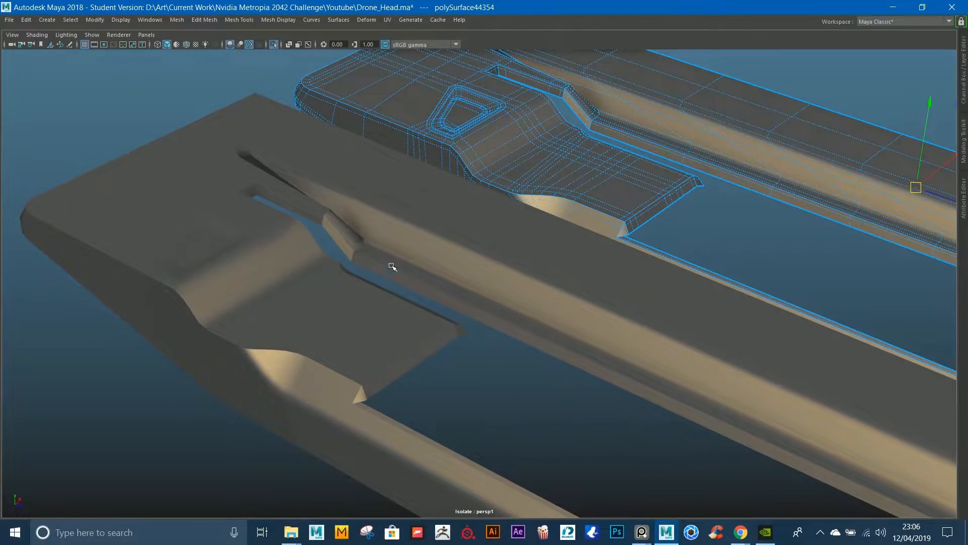
left_click(417, 260)
left_click_drag(440, 288, 417, 303, "alt")
Step: Examine the denser shell's wireframe around the flat panel, slot, triangular recess and rounded outer corner
left_click(651, 147)
middle_click_drag(676, 236, 669, 283, "alt")
left_click_drag(670, 283, 608, 229, "alt")
middle_click_drag(608, 229, 518, 206, "alt")
left_click_drag(518, 206, 609, 217, "alt")
mouse_move(564, 263)
left_mouse_down("alt")
mouse_move(478, 263)
mouse_move(569, 251)
left_mouse_up("alt")
right_click_drag(569, 251, 621, 333, "alt")
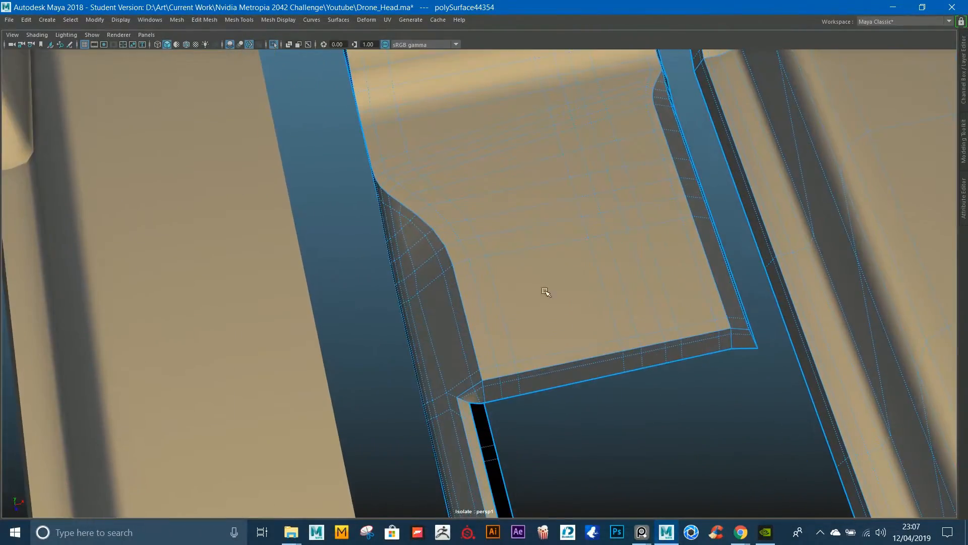
left_click_drag(545, 291, 553, 281, "alt")
right_click_drag(553, 281, 523, 247, "alt")
left_click_drag(523, 246, 428, 251, "alt")
middle_click_drag(428, 250, 499, 209, "alt")
left_click_drag(499, 210, 453, 204, "alt")
right_click_drag(453, 204, 673, 263, "alt")
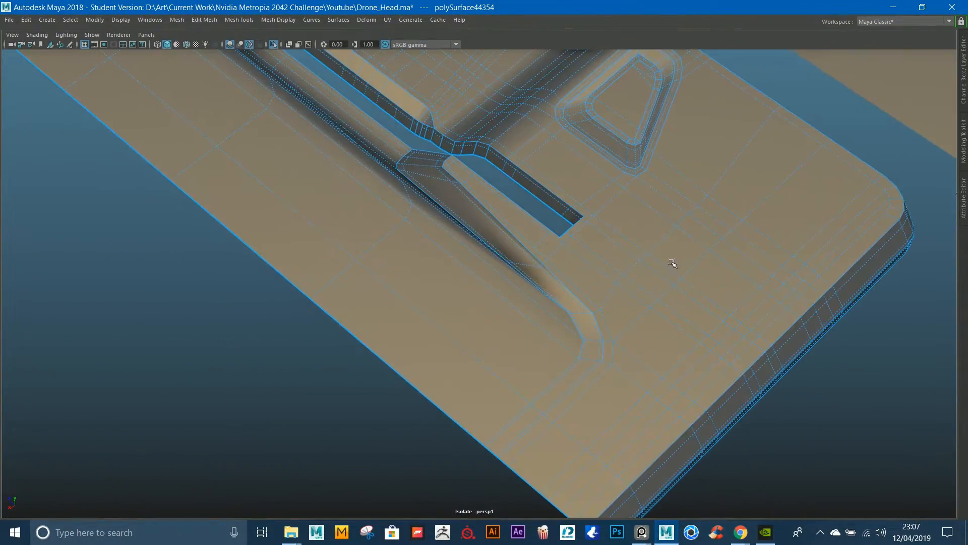
left_click_drag(672, 263, 760, 258, "alt")
right_click_drag(761, 257, 619, 240, "alt")
left_click_drag(618, 240, 701, 237, "alt")
middle_click_drag(547, 236, 832, 156, "alt")
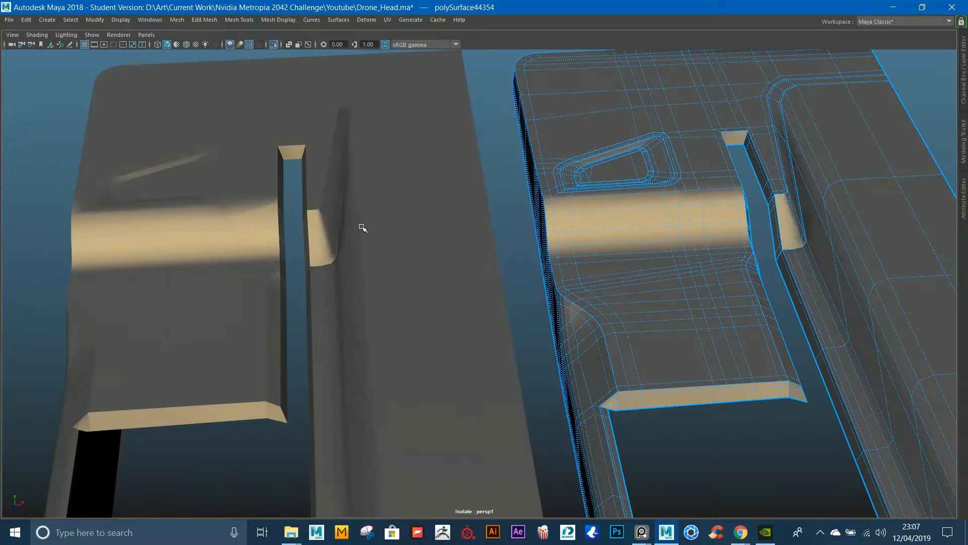
left_click_drag(362, 228, 443, 213, "alt")
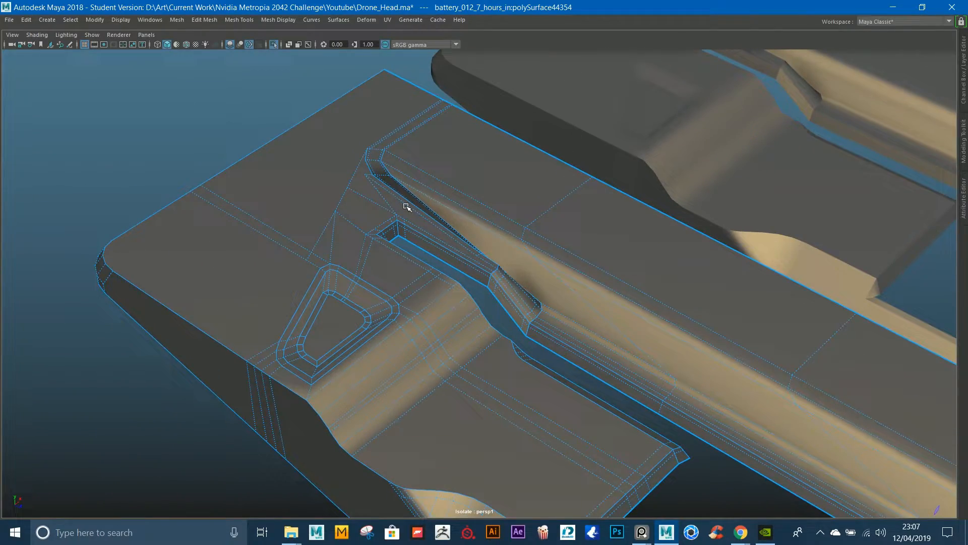
Step: Inspect the 7-hour shell's lighter topology along the rail, slot and curved side of the flat panel
right_click_drag(406, 207, 372, 281, "alt")
left_click_drag(372, 281, 532, 300, "alt")
middle_click_drag(532, 300, 326, 259, "alt")
left_click_drag(326, 259, 343, 305, "alt")
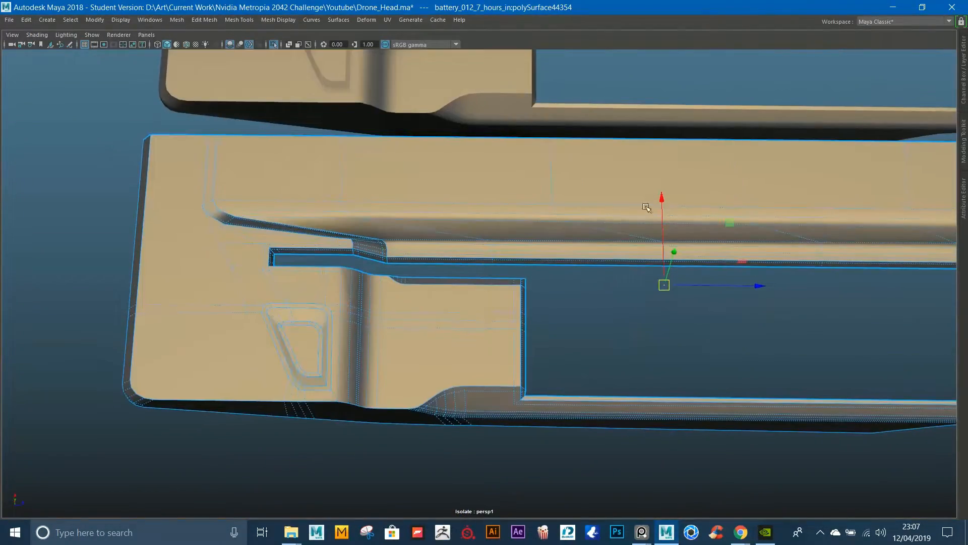
middle_click_drag(624, 206, 143, 158, "alt")
left_click_drag(303, 194, 240, 154, "alt")
middle_click_drag(399, 153, 400, 227, "alt")
left_click_drag(400, 227, 504, 194, "alt")
middle_click_drag(504, 194, 938, 277, "alt")
right_click_drag(430, 182, 591, 305, "alt")
middle_click_drag(591, 305, 490, 250, "alt")
right_click_drag(491, 251, 615, 323, "alt")
left_click_drag(616, 322, 521, 316, "alt")
right_click_drag(521, 316, 534, 302, "alt")
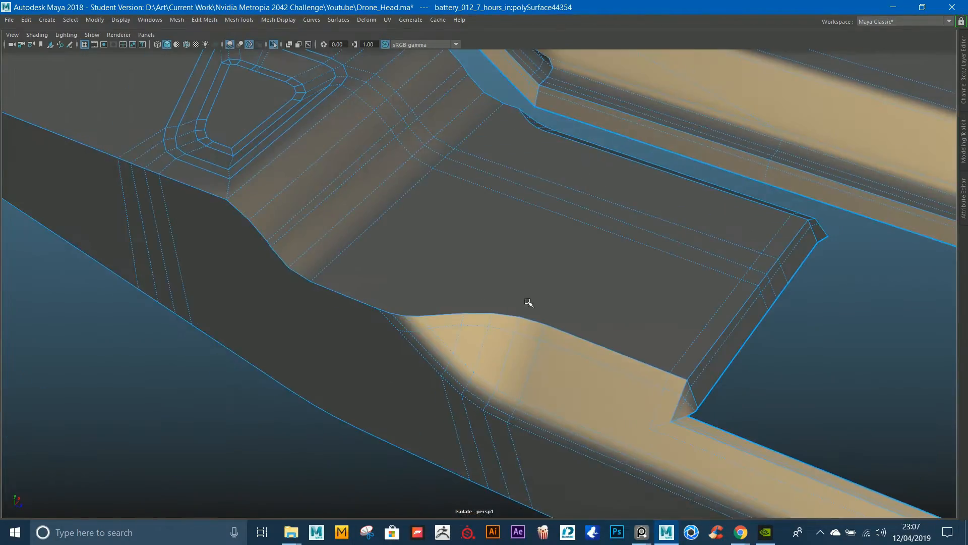
left_click_drag(533, 302, 500, 305, "alt")
middle_click_drag(599, 322, 476, 296, "alt")
Step: Multi-cut a narrow rectangular outline into the flat panel, starting from its curved side edge near the free end
key("ctrl+shift+x")
right_click_drag(440, 331, 571, 336, "alt")
middle_click_drag(571, 336, 499, 331, "alt")
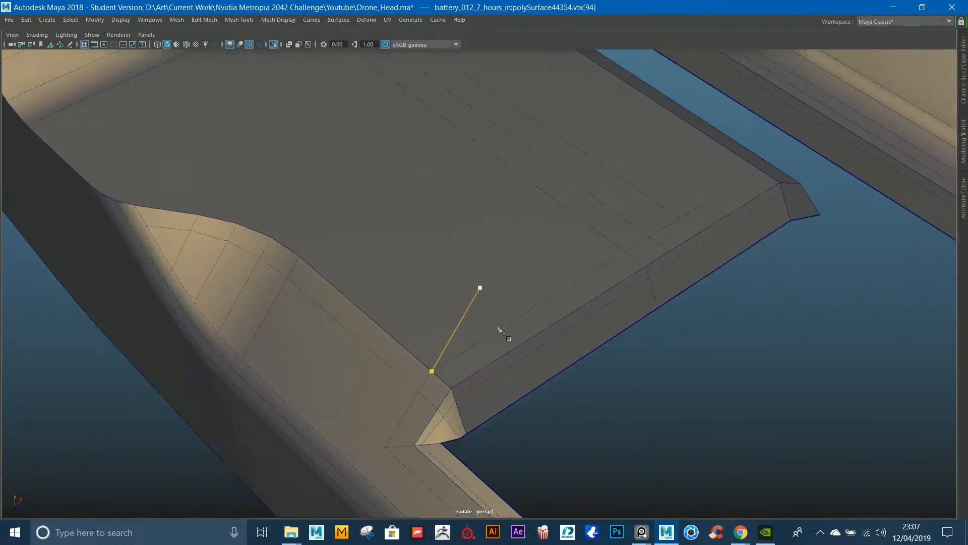
left_click_drag(499, 330, 454, 323, "alt")
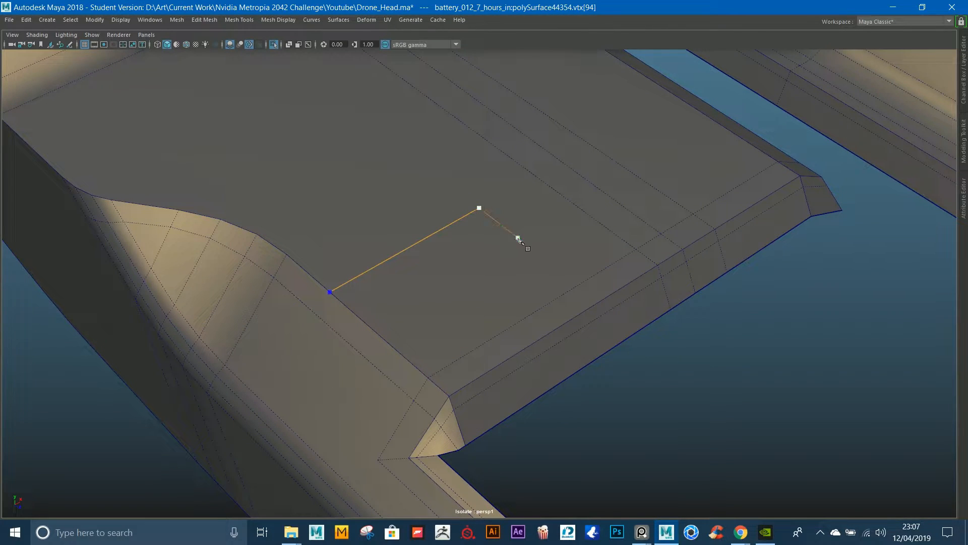
key("Return")
Step: Delete the faces inside the rectangular outline and the adjoining strip on the side wall to open a notch
left_click_drag(374, 325, 459, 326, "alt")
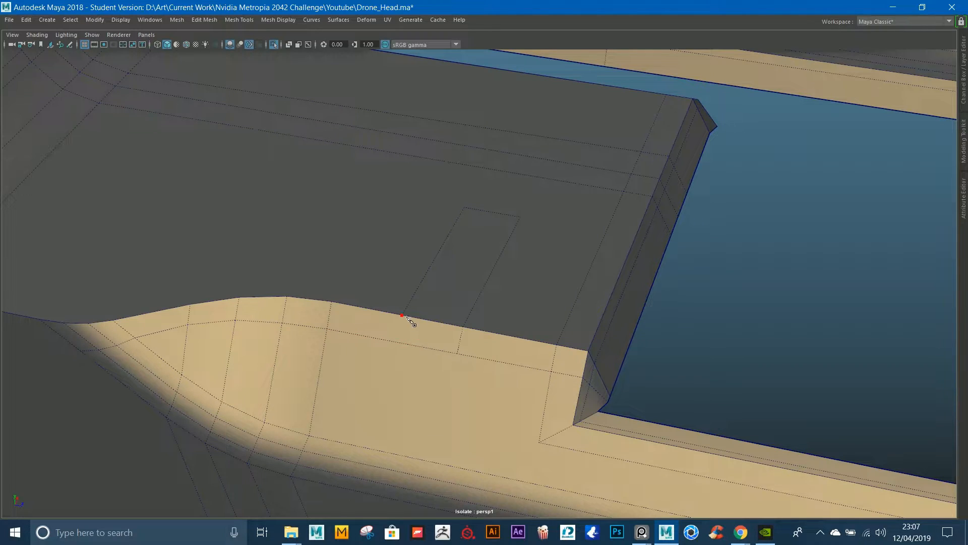
left_click(435, 331)
right_click_drag(435, 329, 458, 285, "shift")
key("Delete")
left_click(464, 262)
key("Delete")
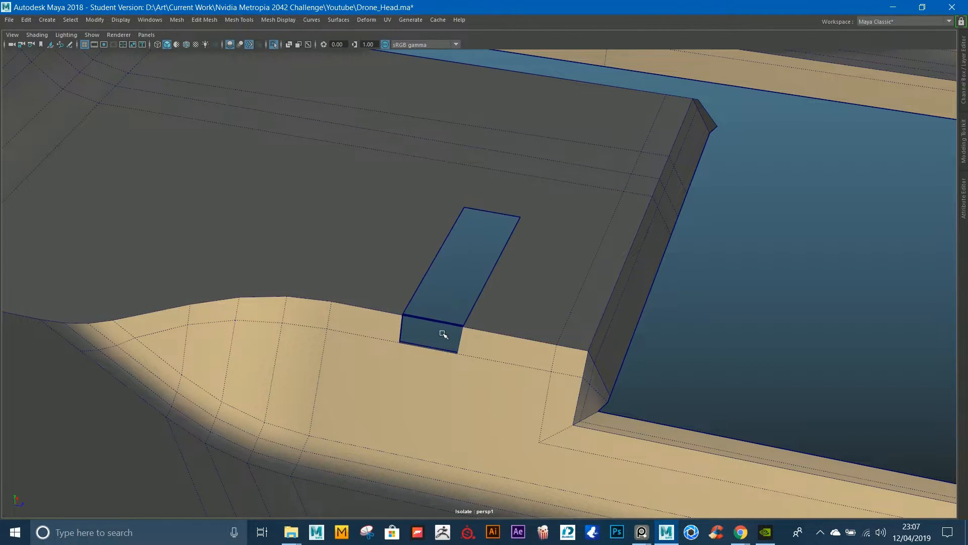
left_click(431, 324)
key("Delete")
left_click(415, 340)
Step: Extrude and bridge the opening's border edges to build the notch's walls and floor
right_click_drag(434, 326, 444, 319, "shift")
key("w")
left_click_drag(444, 319, 489, 222, "alt")
left_click(486, 211, "shift")
right_click_drag(486, 212, 460, 331, "shift")
left_click(418, 268)
key("g")
left_click_drag(425, 281, 385, 298, "alt")
left_click(534, 225)
left_click(549, 248, "shift")
key("g")
right_click_drag(384, 298, 637, 167)
left_click(678, 283)
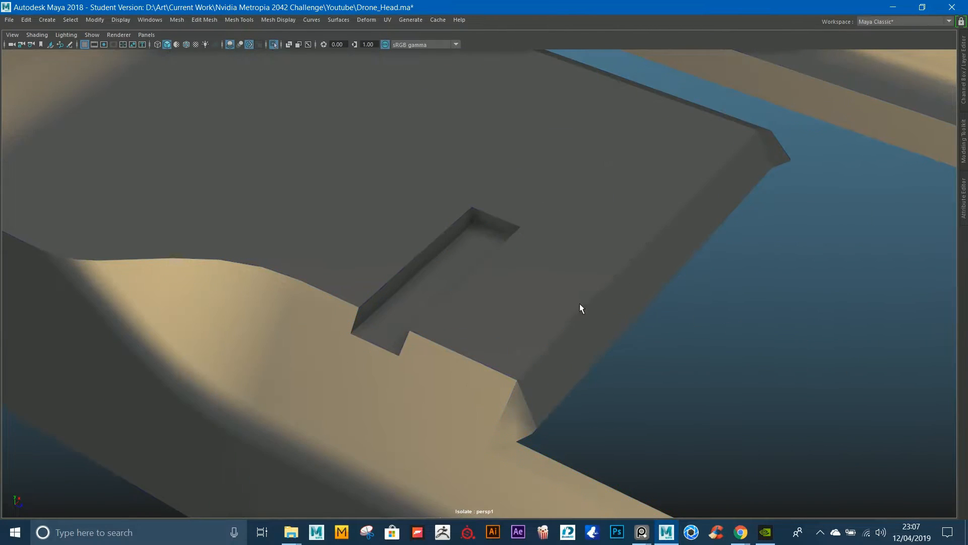
Step: Select the stray vertex at the notch's open end and snap it onto the adjoining corner vertex
left_click_drag(580, 305, 540, 275, "alt")
left_click(381, 281)
middle_click_drag(382, 281, 622, 194, "alt")
right_click_drag(622, 194, 558, 214)
left_click(580, 211)
key("f")
left_click_drag(558, 215, 553, 261, "alt")
key("w")
left_click(531, 256)
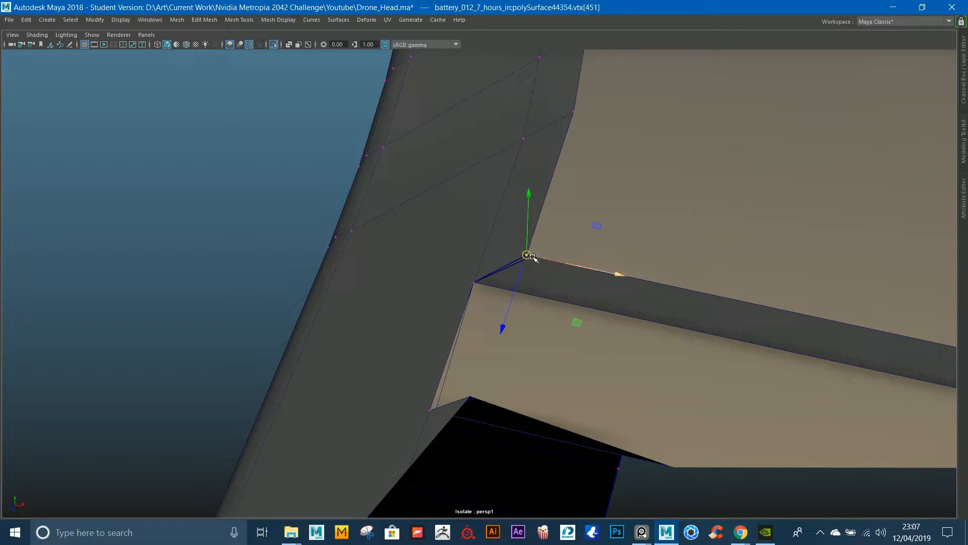
left_click(528, 254)
Step: Snap the other stray vertex at the notch's open end into place and merge the overlapping vertices
left_click_drag(511, 246, 347, 248, "alt")
left_click(400, 200)
left_click(358, 183)
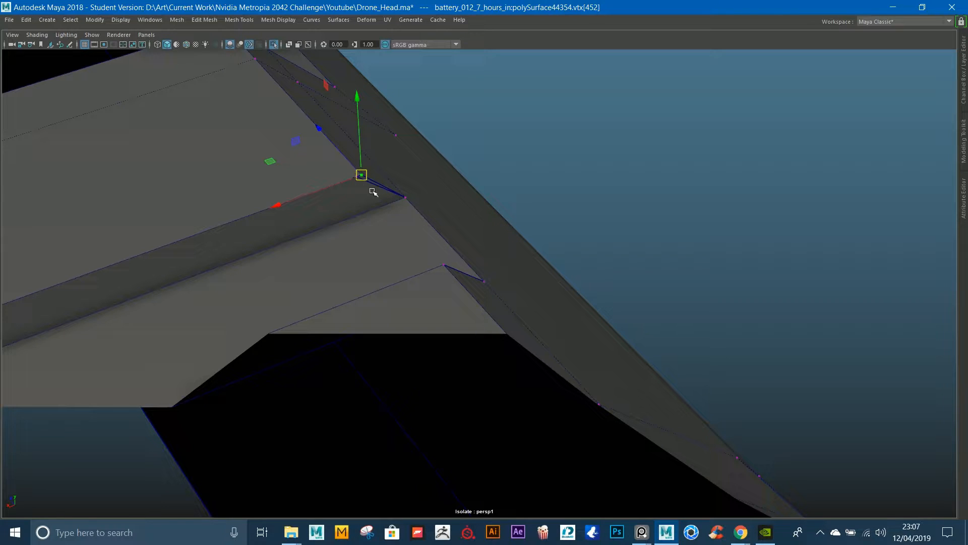
left_click(537, 145)
left_click(352, 181)
left_click_drag(356, 178, 488, 287)
right_click_drag(415, 181, 444, 102, "shift")
right_click_drag(372, 238, 375, 189)
Step: Align the notch floor face's pivot with the shell's sloped side face and move the floor deeper along that slope
left_click_drag(612, 149, 296, 338, "alt")
scroll(484, 177, "down", 8)
left_click(296, 339)
left_click_drag(448, 248, 493, 248, "alt")
left_click(493, 249)
right_click_drag(492, 232, 493, 262)
left_click(492, 262)
left_click_drag(493, 262, 458, 249, "alt")
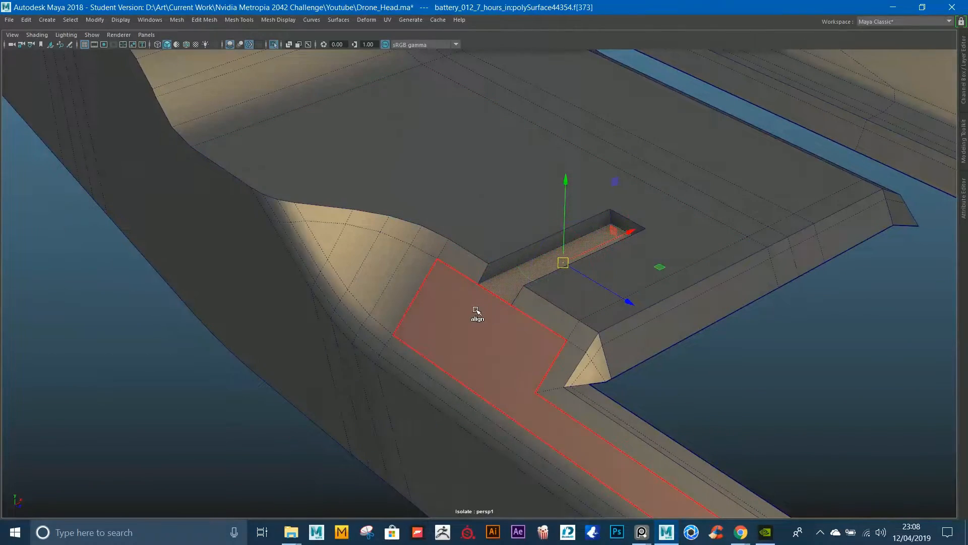
left_click_drag(478, 323, 556, 310, "alt")
left_click(478, 275)
left_click_drag(478, 275, 488, 252, "alt")
left_click_drag(477, 310, 545, 335)
middle_click_drag(544, 336, 543, 309)
left_click_drag(548, 314, 432, 328, "alt")
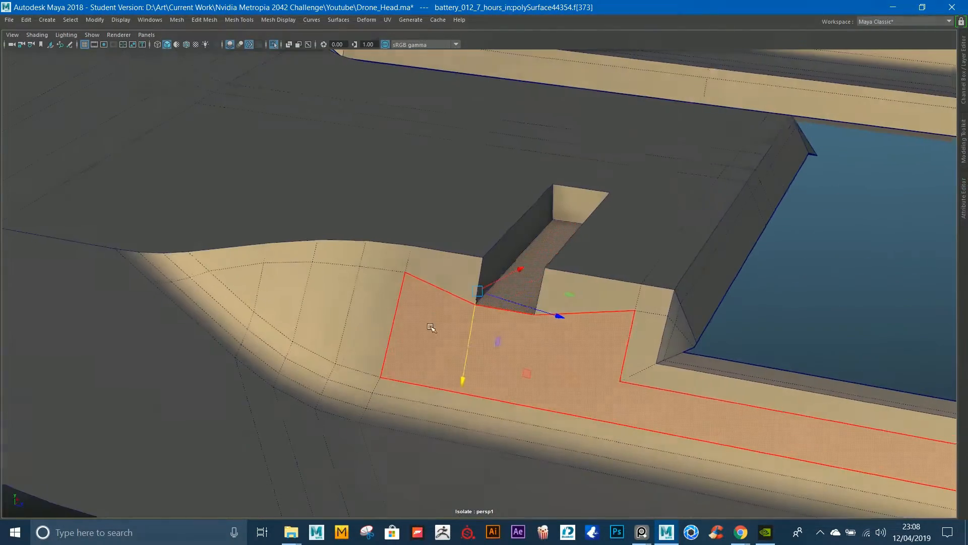
left_click_drag(468, 362, 523, 351)
right_click_drag(523, 351, 691, 198)
left_click_drag(691, 199, 636, 248, "alt")
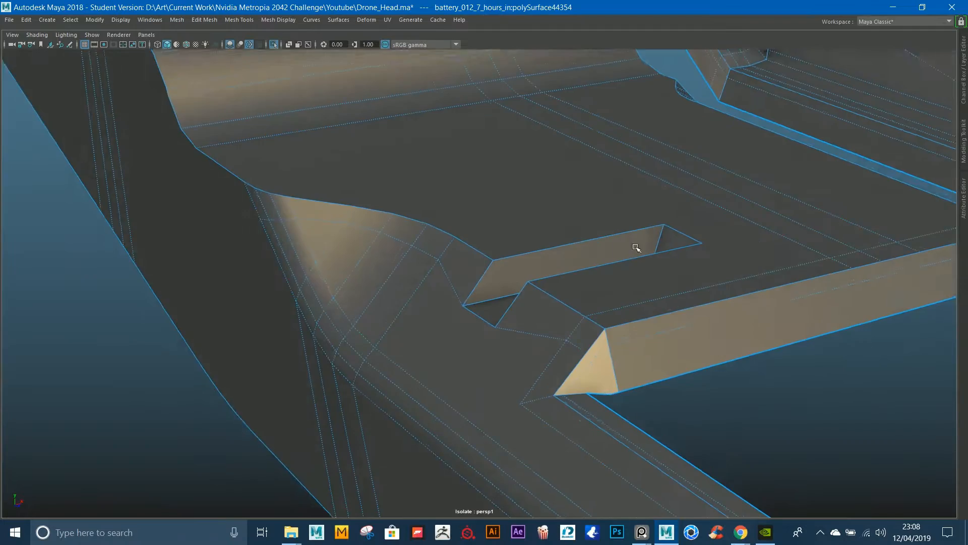
Step: Cut extra edges into the denser shell's sloped upper rim and delete the notch-sized faces between them to make an opening
right_click_drag(636, 248, 486, 281, "alt")
left_click_drag(486, 281, 464, 322, "alt")
left_click(463, 205)
right_click_drag(462, 205, 608, 233, "alt")
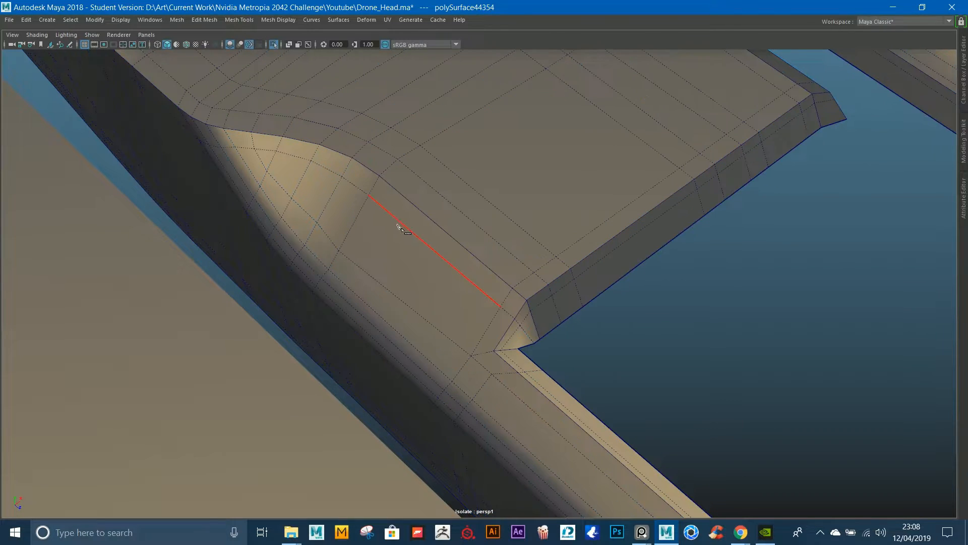
left_click(379, 176)
key("ctrl")
left_click(423, 225)
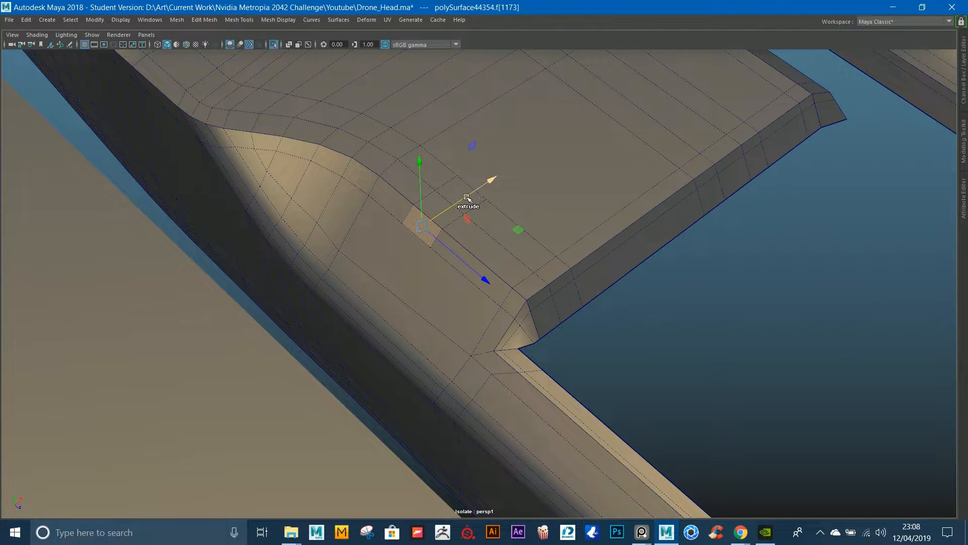
left_click(453, 189, "shift")
key("Delete")
left_click_drag(402, 218, 525, 282, "alt")
middle_click_drag(526, 282, 373, 309, "alt")
right_click_drag(373, 309, 565, 252, "alt")
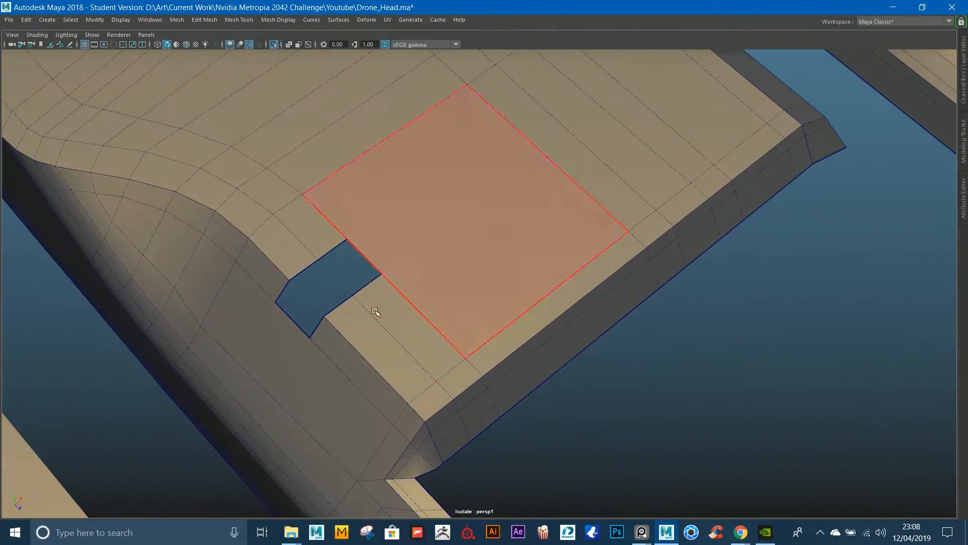
Step: Extrude the opening's lower border edge inward as the notch floor and bridge it to the opening's back edge
left_click(284, 317)
left_click_drag(335, 271, 402, 238, "alt")
key("ctrl+e")
key("w")
left_click_drag(506, 255, 497, 236)
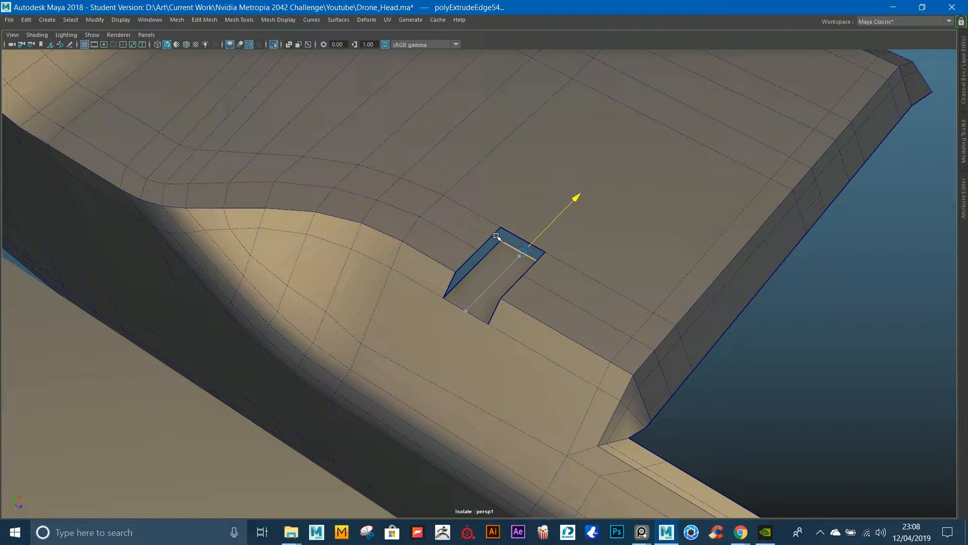
left_click(504, 237, "shift")
right_click_drag(504, 250, 483, 301, "shift")
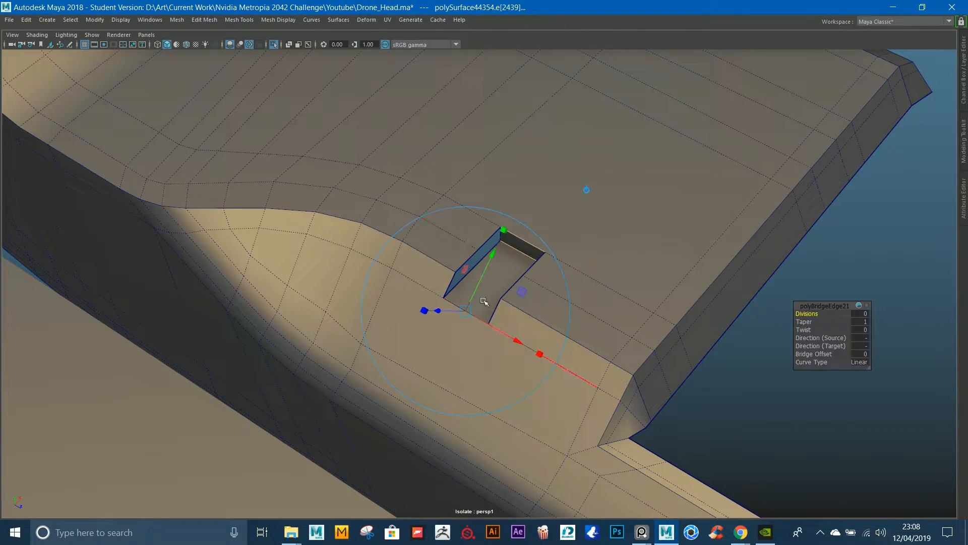
Step: Select the border edges on both open sides of the notch and close them with side walls
left_click(489, 238)
left_click_drag(568, 253, 488, 253, "alt")
right_click_drag(488, 253, 491, 259, "alt")
left_click_drag(490, 259, 420, 306, "alt")
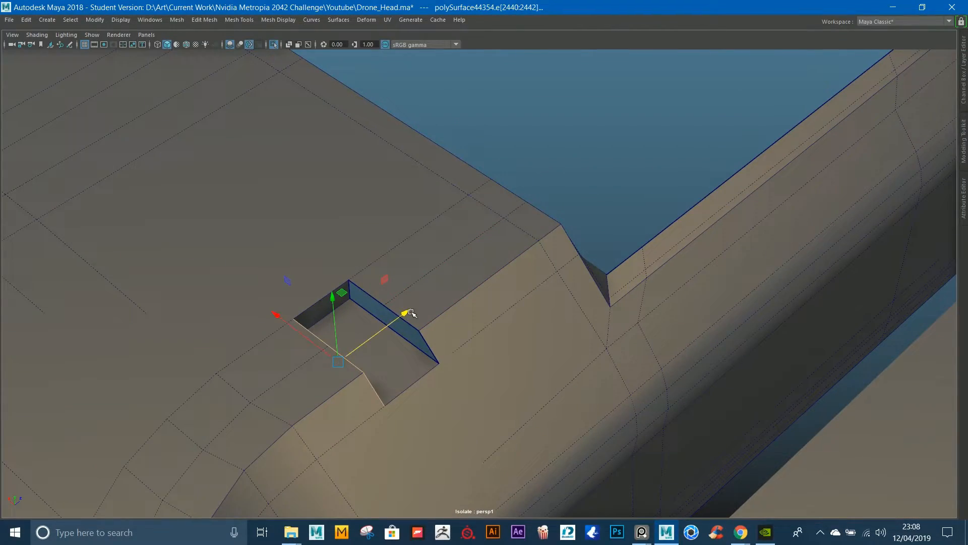
double_click(376, 289)
key("g")
Step: Examine the denser shell's notch and the edge flow around it
left_click_drag(525, 263, 450, 240, "alt")
right_click_drag(450, 240, 588, 189)
left_click_drag(588, 189, 586, 195, "alt")
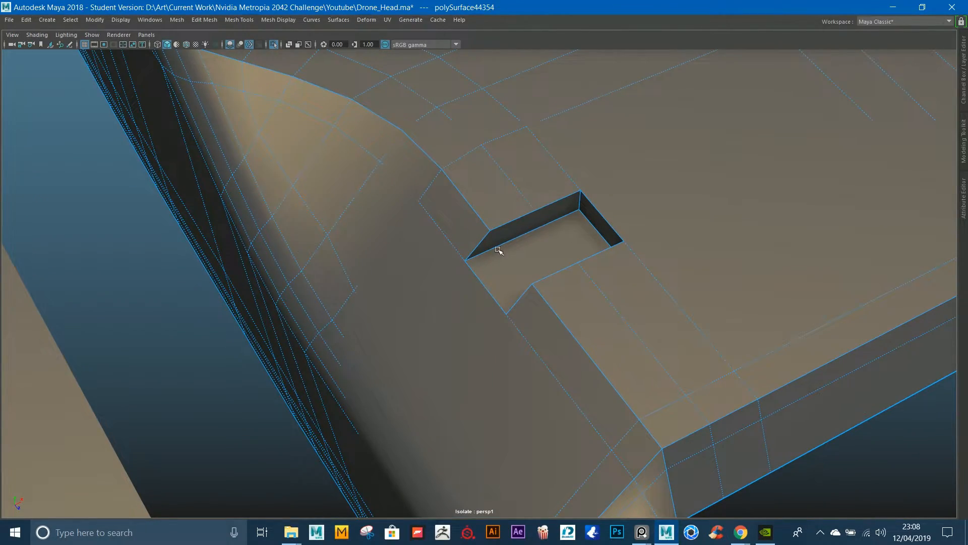
right_click_drag(510, 244, 510, 174, "alt")
right_click_drag(511, 173, 567, 143)
right_click_drag(610, 352, 472, 308, "alt")
left_click_drag(849, 300, 869, 293)
key("ctrl+z")
right_click_drag(439, 232, 765, 448, "alt")
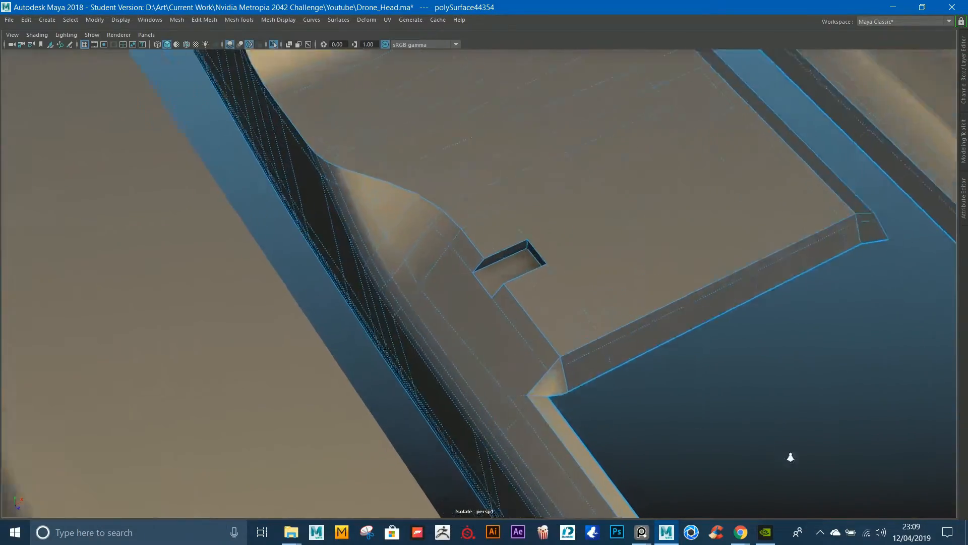
left_click(470, 259)
mouse_move(482, 230)
left_mouse_down()
mouse_move(523, 220)
mouse_move(494, 216)
left_mouse_up()
key("ctrl+z")
Step: Cut an edge across the denser shell's notch floor, parallel to its open end
right_click_drag(494, 216, 602, 150, "alt")
left_click_drag(603, 151, 511, 177, "alt")
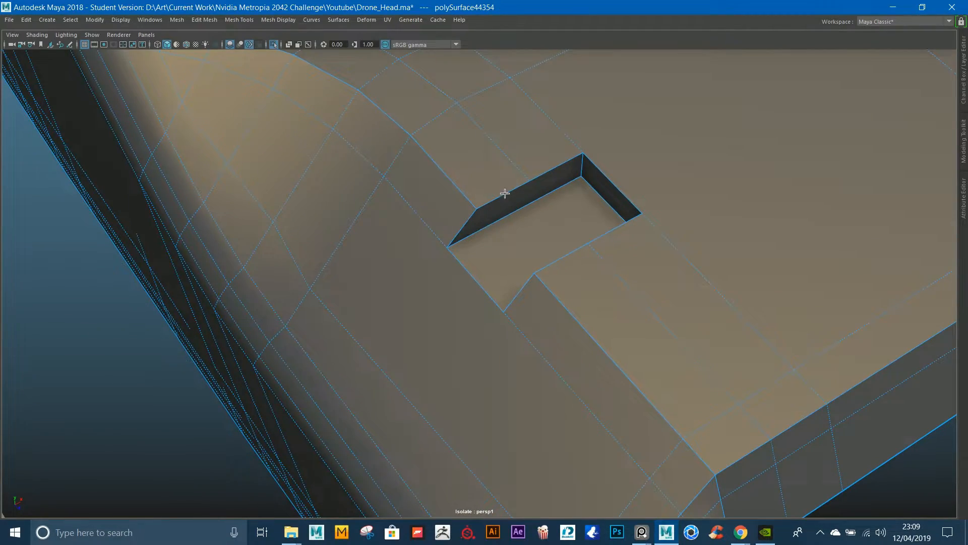
right_click_drag(504, 193, 536, 187)
left_click_drag(493, 229, 648, 245, "alt")
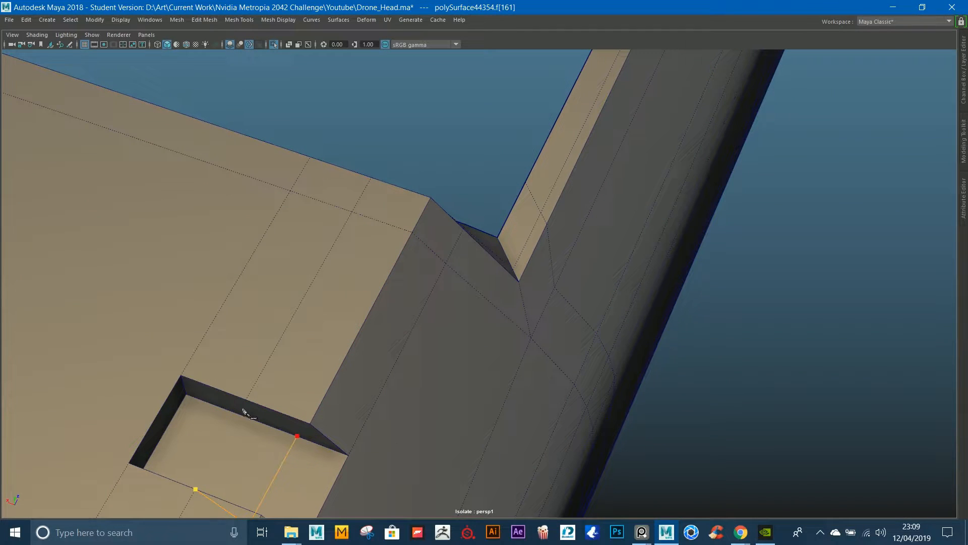
left_click_drag(317, 346, 446, 323, "alt")
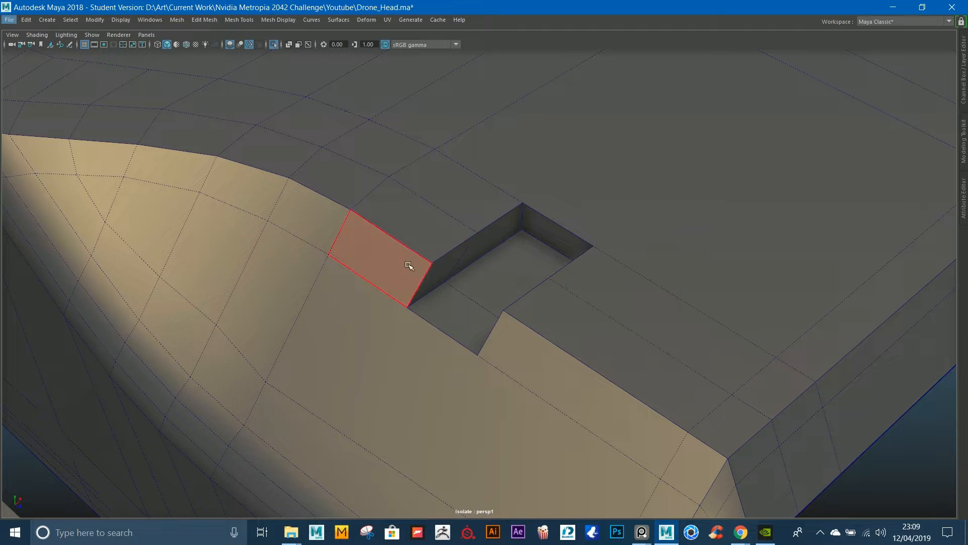
Step: Select the faces of the denser shell's notch floor and move them down to deepen the notch
left_click(462, 318)
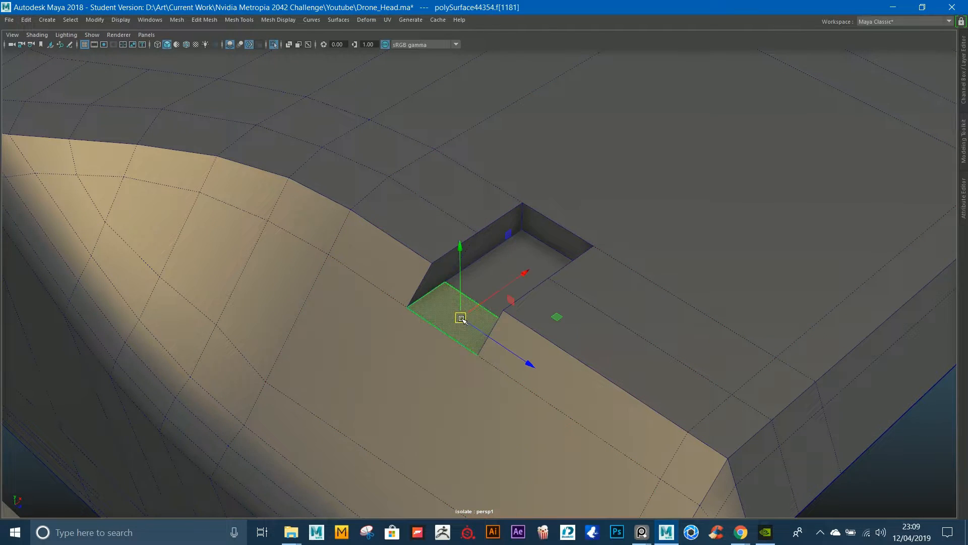
left_click(541, 253, "shift")
left_click(428, 346, "shift")
left_click_drag(416, 297, 483, 356, "alt")
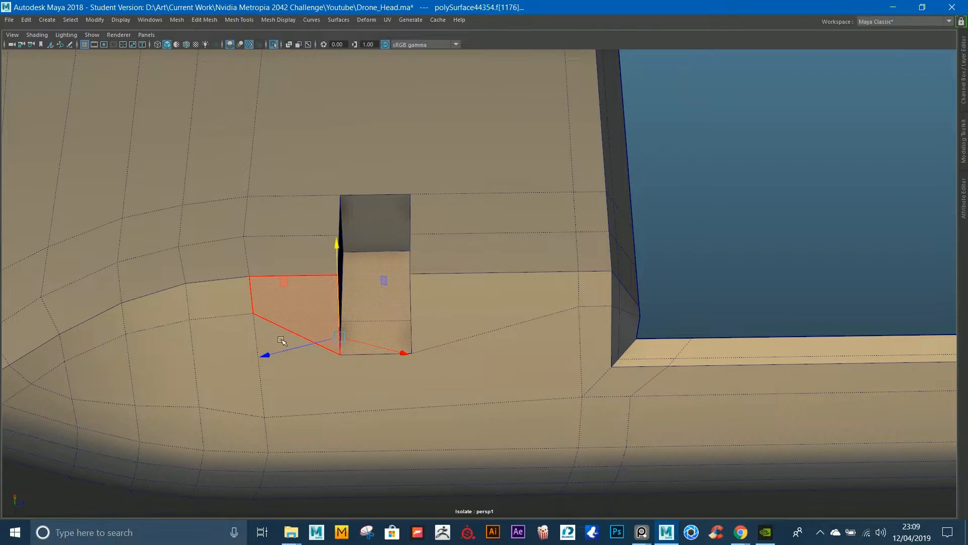
Step: Try lowering the side-face vertex beside the notch to even out the surrounding edge flow
left_click_drag(296, 316, 315, 321, "alt")
left_click(255, 288, "shift")
left_click(270, 277)
right_click_drag(295, 286, 195, 279)
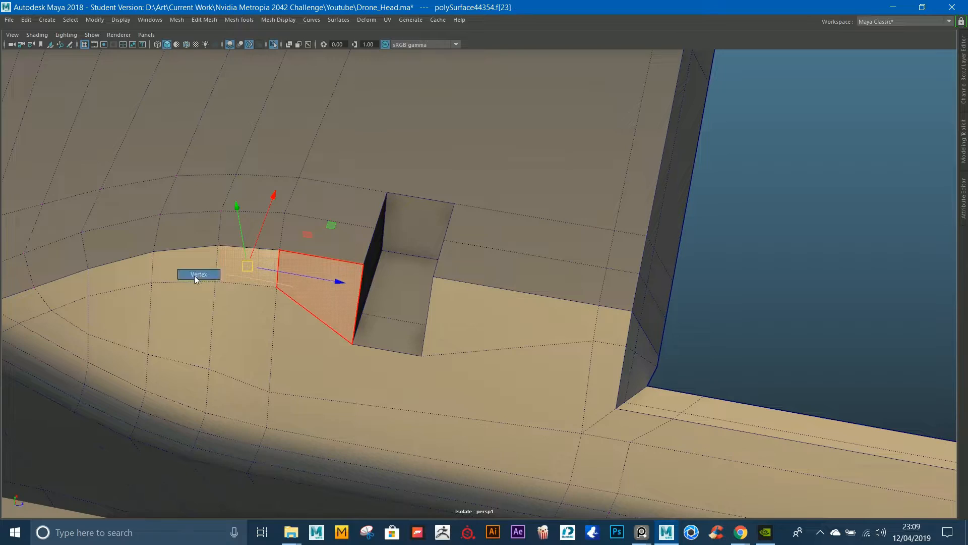
left_click_drag(284, 285, 284, 307)
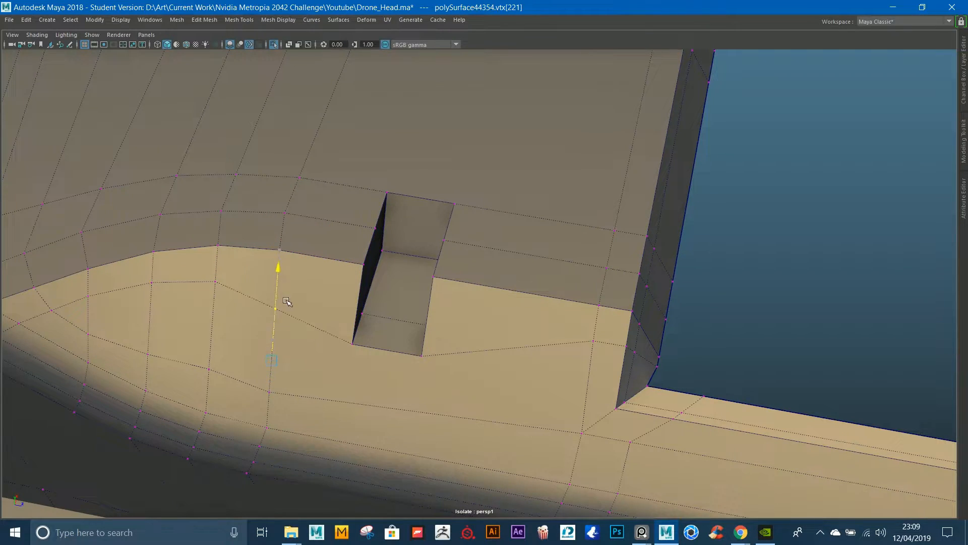
Step: Undo the last changes to the vertex beside the notch
left_click_drag(456, 295, 640, 229, "alt")
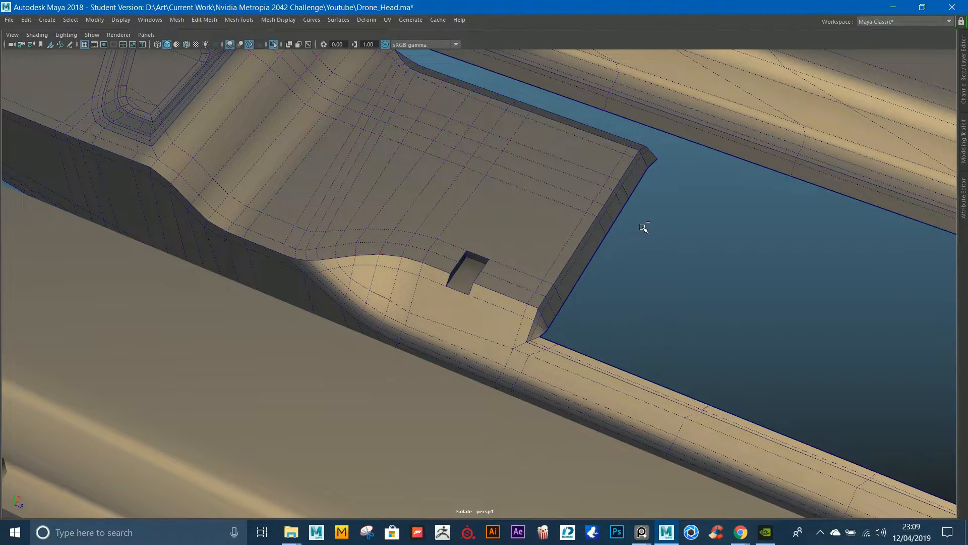
key("ctrl+z")
key("ctrl+z")
right_click_drag(661, 237, 543, 245, "alt")
middle_click_drag(543, 244, 651, 80, "alt")
key("ctrl+z")
Step: Examine the notch and surrounding topology on the low-poly shell against the denser shell
key("f")
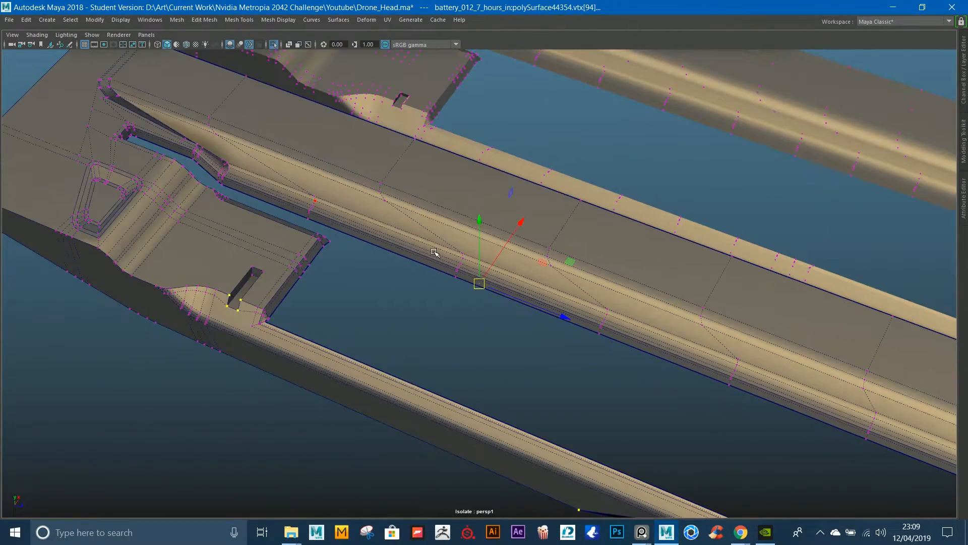
middle_click_drag(435, 244, 647, 226, "alt")
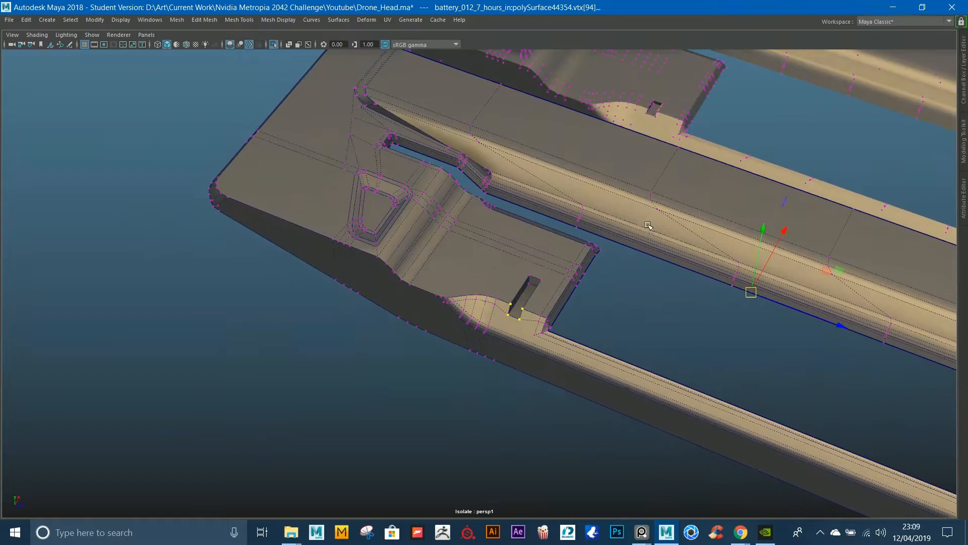
left_click_drag(649, 223, 599, 214, "alt")
right_click_drag(598, 213, 612, 250, "alt")
left_click_drag(612, 251, 573, 249, "alt")
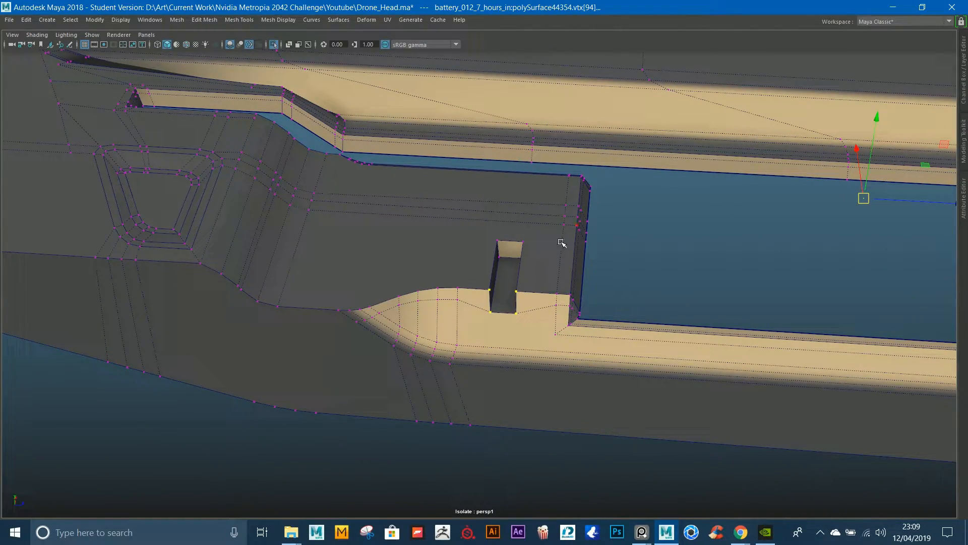
left_click_drag(547, 285, 454, 267, "alt")
right_click_drag(454, 267, 460, 222)
left_click_drag(476, 219, 524, 273, "alt")
right_click_drag(524, 273, 413, 216, "alt")
left_click_drag(413, 216, 405, 242, "alt")
middle_click_drag(405, 242, 215, 251, "alt")
Step: Display the denser shell with smooth mesh preview and clear the selection
left_click(673, 201)
left_click_drag(672, 201, 699, 189, "alt")
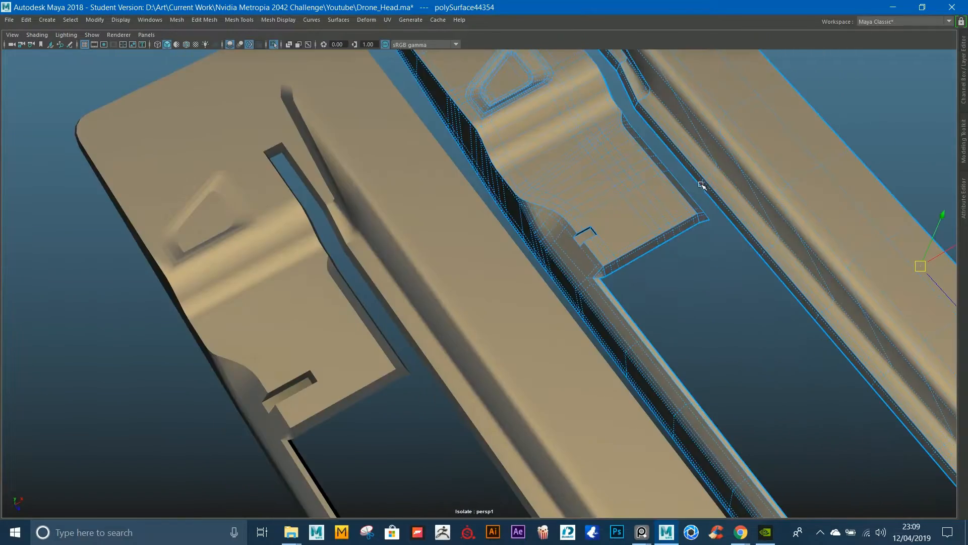
middle_click_drag(699, 189, 591, 233, "alt")
right_click_drag(590, 233, 594, 268, "alt")
key("3")
left_click_drag(595, 268, 622, 266, "alt")
left_click(659, 255)
right_click_drag(622, 266, 682, 387, "alt")
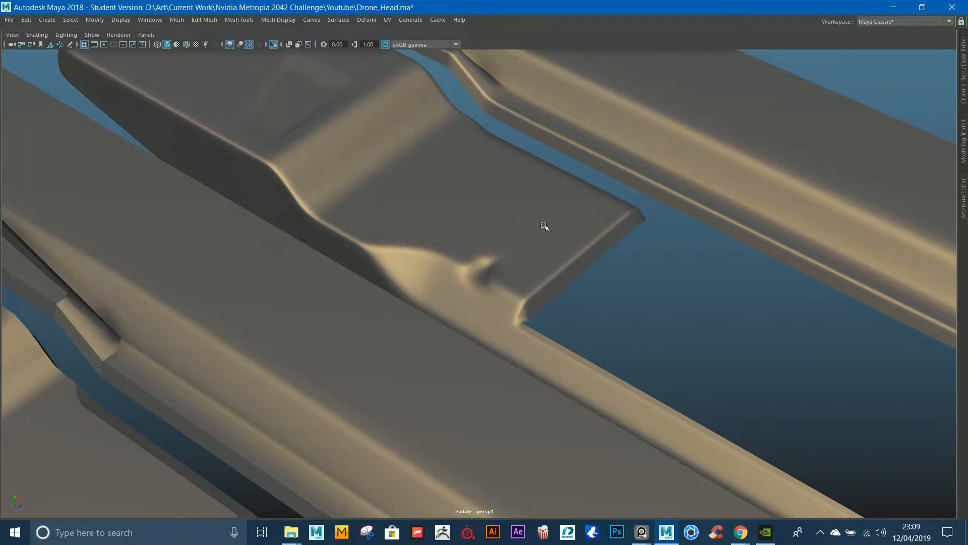
Step: Compare the smoothed denser shell's notch with the notch on the low-poly shell
right_click_drag(602, 226, 484, 202, "alt")
left_click_drag(484, 201, 413, 202, "alt")
left_click(223, 166)
right_click_drag(223, 165, 166, 156, "alt")
middle_click_drag(166, 156, 371, 183, "alt")
right_click_drag(371, 183, 560, 293, "alt")
left_click_drag(560, 292, 291, 180, "alt")
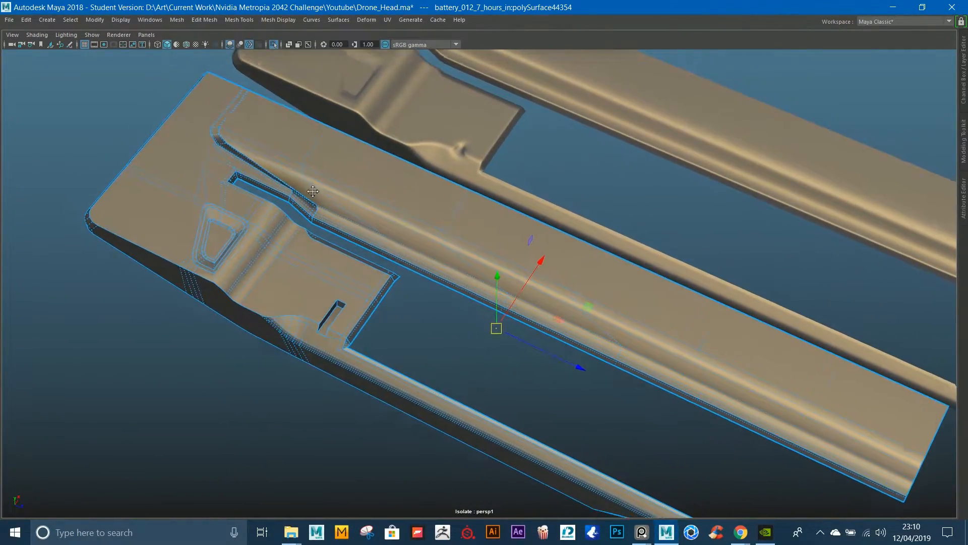
right_click_drag(291, 181, 279, 160, "alt")
middle_click_drag(279, 160, 329, 192, "alt")
left_click_drag(329, 192, 312, 197, "alt")
Step: Select both demonstration shells, leave the isolated view and delete them from the full scene
left_click_drag(281, 102, 466, 169)
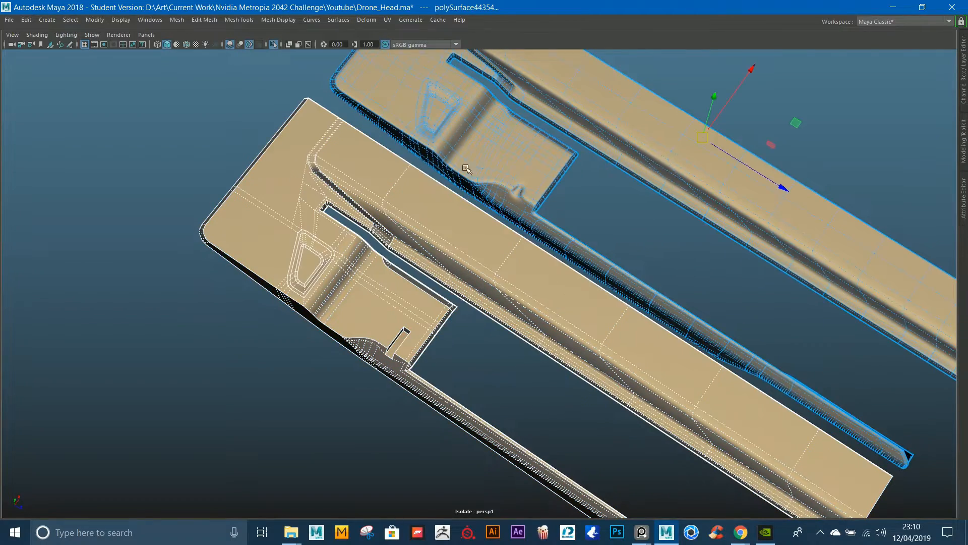
left_click(273, 44)
left_click_drag(685, 255, 412, 161, "alt")
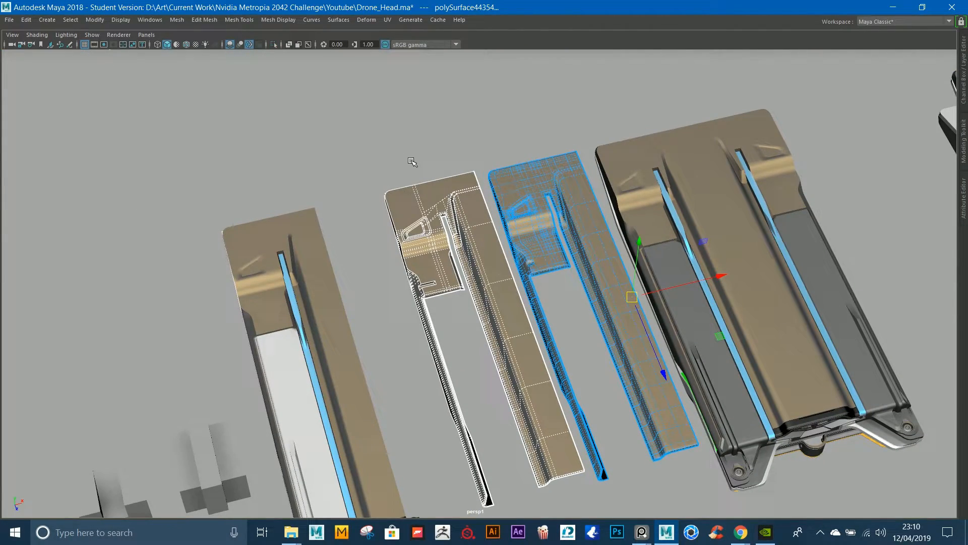
key("Delete")
Step: Examine the side casings with bolt brackets on the 9-hour and 7-hour battery versions
left_click(791, 363)
key("f")
middle_click_drag(793, 371, 696, 192, "alt")
right_click_drag(696, 192, 751, 398, "alt")
left_click(446, 352)
key("f")
left_click_drag(446, 352, 448, 346, "alt")
right_click_drag(448, 346, 195, 338, "alt")
middle_click_drag(194, 337, 543, 247, "alt")
right_click_drag(543, 247, 602, 361, "alt")
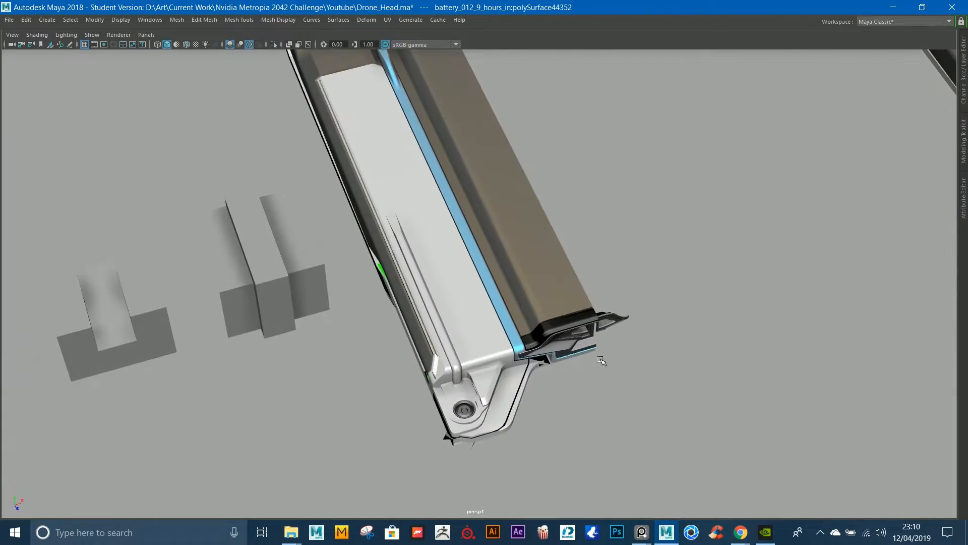
Step: Duplicate the bracketed side casings of the 7-hour and 9-hour batteries and move the copies in front of the line-up
left_click(498, 398)
key("f")
left_click_drag(498, 398, 565, 337, "alt")
middle_click_drag(565, 337, 461, 246, "alt")
right_click_drag(461, 246, 791, 439, "alt")
left_click_drag(741, 393, 716, 365, "alt")
right_click_drag(716, 366, 260, 257, "alt")
left_click_drag(259, 257, 186, 315, "alt")
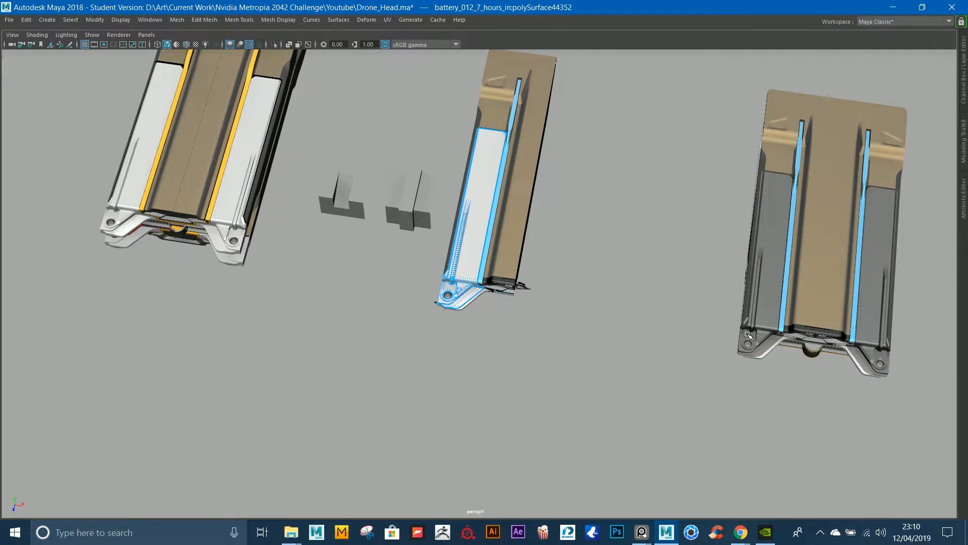
left_click(749, 334)
left_click_drag(748, 335, 705, 300, "alt")
left_click_drag(779, 199, 899, 417)
left_click_drag(785, 343, 751, 298, "alt")
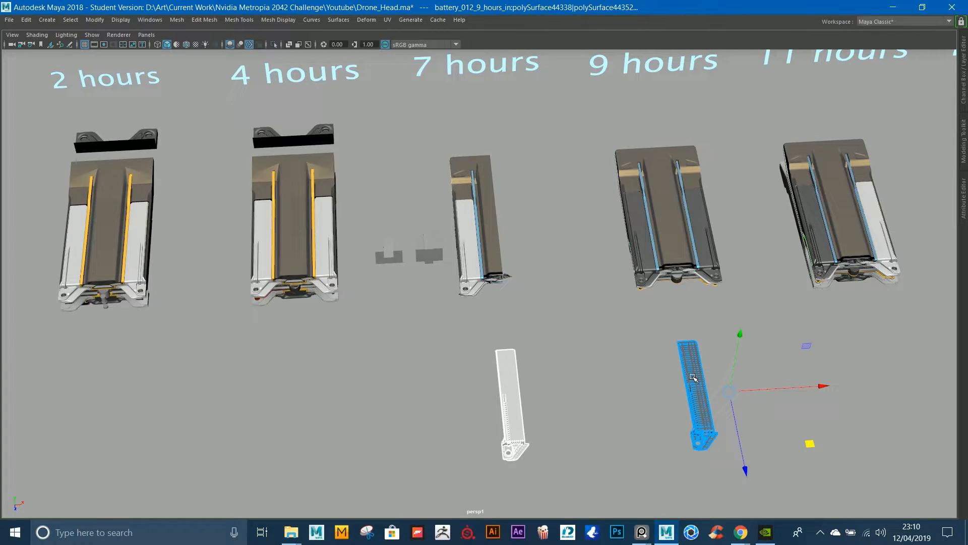
Step: Place the 9-hour casing copy beside the 7-hour copy and isolate the pair
left_click_drag(769, 393, 624, 392)
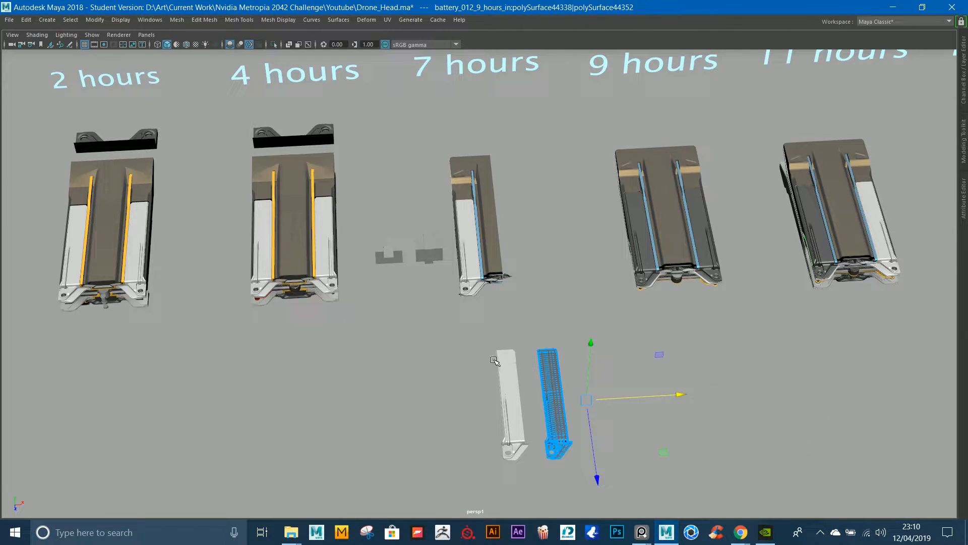
left_click_drag(669, 450, 665, 359)
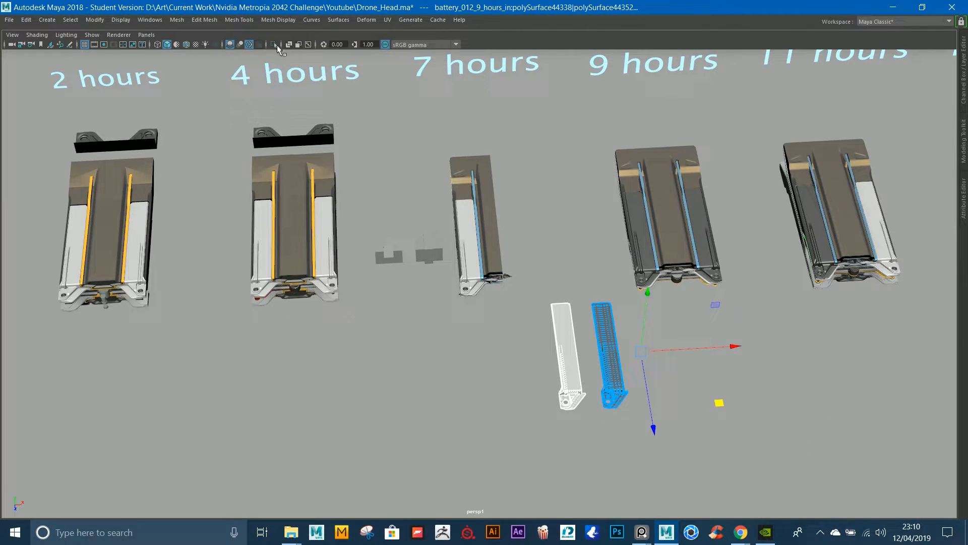
left_click(275, 45)
key("f")
left_click_drag(484, 282, 575, 313, "alt")
middle_click_drag(575, 313, 418, 182, "alt")
right_click_drag(419, 182, 523, 319, "alt")
left_click(523, 320)
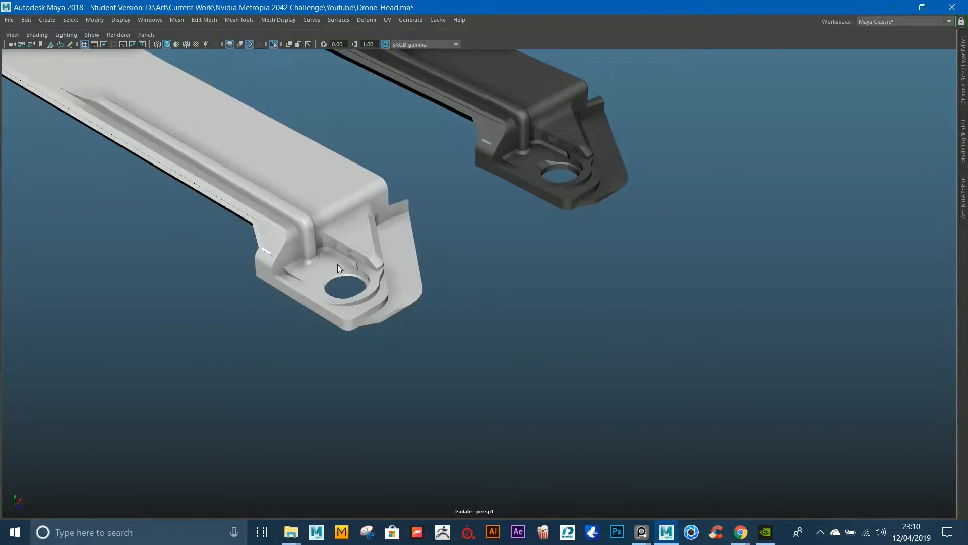
Step: Examine the wireframe density around the bolt-hole end of the 9-hour casing copy
right_click_drag(337, 265, 303, 264)
left_click(355, 267)
key("f")
right_click_drag(394, 280, 656, 151, "alt")
middle_click_drag(883, 58, 326, 469, "alt")
left_click(615, 258)
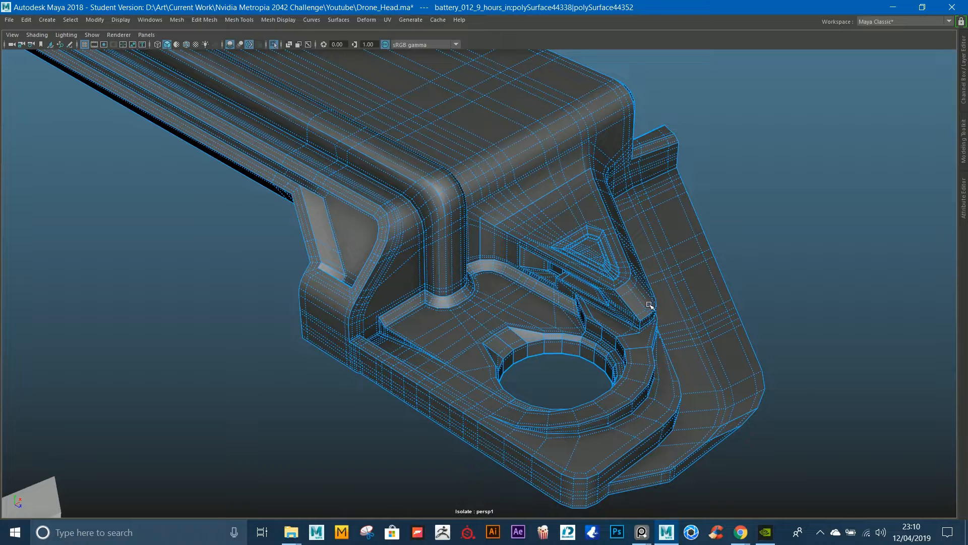
right_click_drag(732, 268, 323, 336, "alt")
Step: Assign the dark grey material to the lighter-coloured 7-hour casing copy
left_click(320, 338)
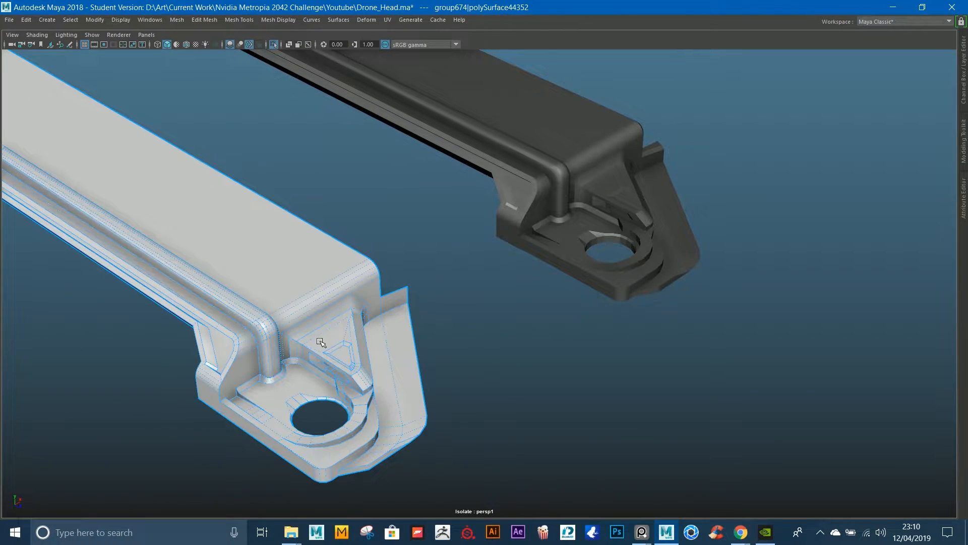
right_click_drag(295, 257, 440, 191)
left_click_drag(440, 192, 235, 127, "alt")
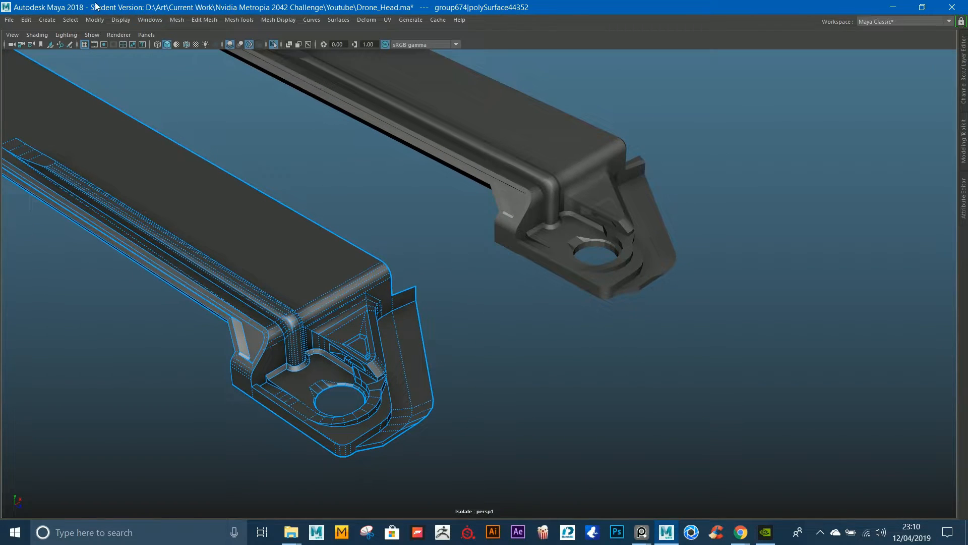
Step: Center the 7-hour casing copy's pivot and move the casing closer to the denser copy
left_click(103, 20)
left_click(152, 118)
left_click_drag(168, 135, 266, 121)
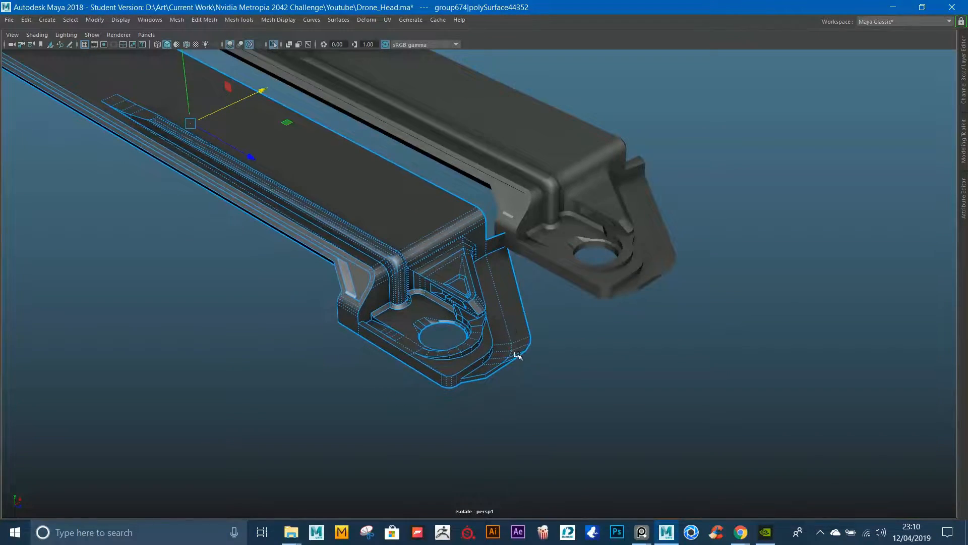
Step: Examine the sparse wireframe around the bolt-hole end of the 7-hour casing copy
key("ctrl+space")
key("ctrl+space")
right_click_drag(433, 309, 378, 309)
key("f")
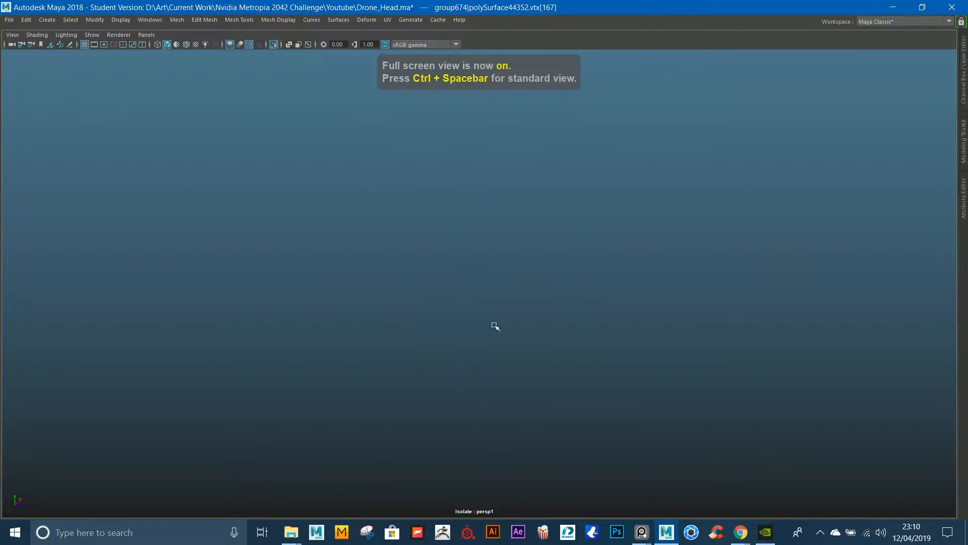
right_click_drag(482, 220, 707, 380, "alt")
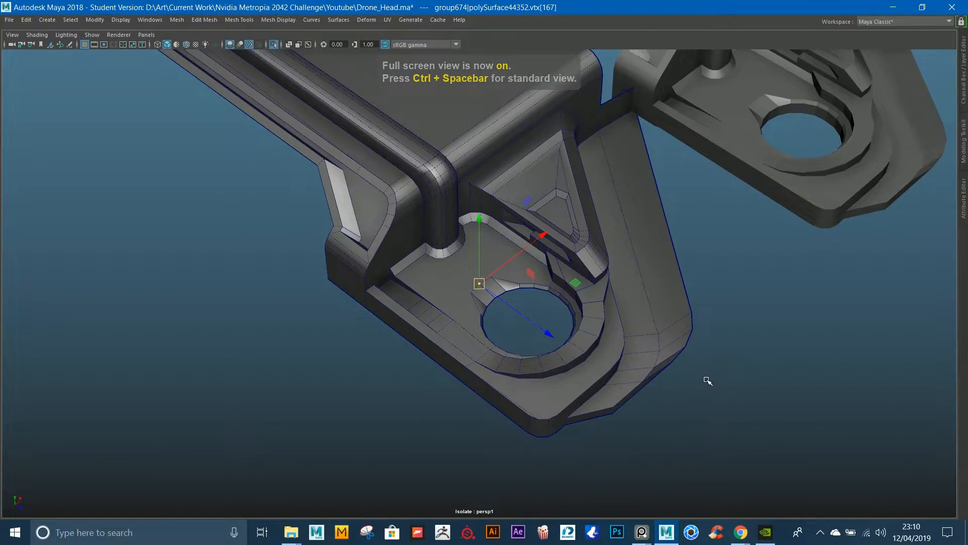
left_click_drag(706, 380, 696, 346, "alt")
right_click_drag(696, 345, 616, 331, "alt")
middle_click_drag(651, 253, 623, 335, "alt")
left_click_drag(624, 335, 595, 355, "alt")
right_click_drag(518, 357, 681, 227)
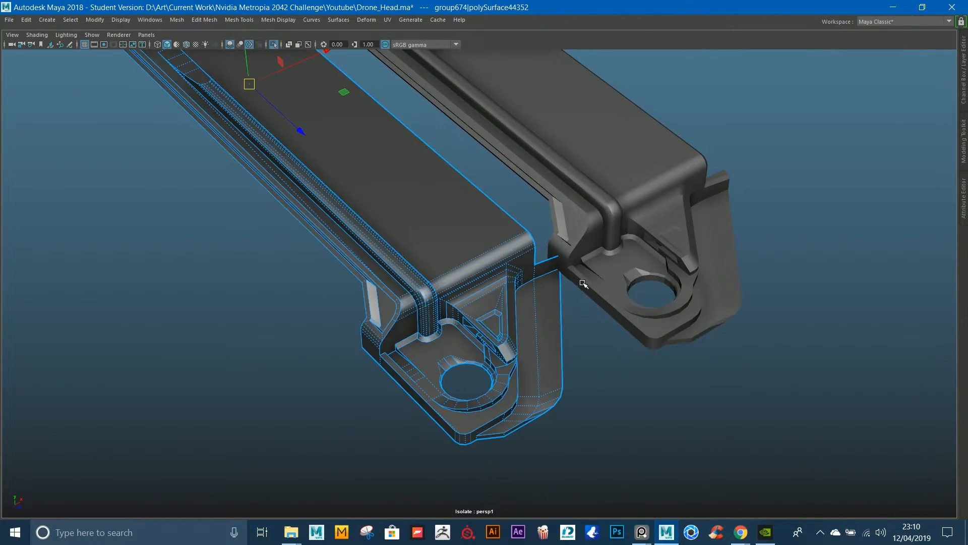
right_click_drag(579, 281, 703, 417, "alt")
middle_click_drag(631, 494, 639, 262, "alt")
left_click_drag(638, 262, 634, 292, "alt")
right_click_drag(408, 193, 528, 207)
right_click_drag(509, 214, 690, 114)
left_click_drag(662, 226, 729, 208, "alt")
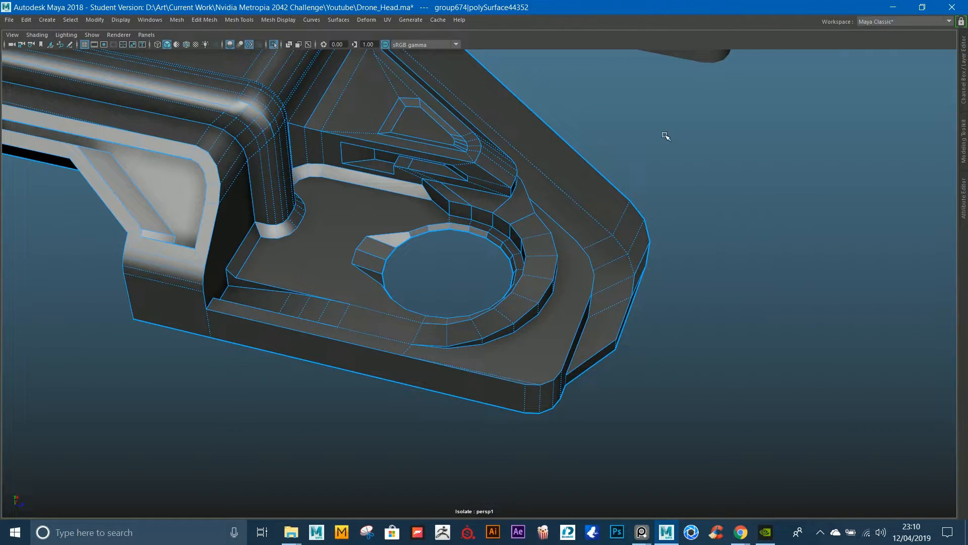
Step: Examine the recessed floor and outer rim faces around the bolt hole on the 7-hour casing copy at face level
left_click(704, 155)
left_click_drag(568, 146, 502, 155, "alt")
middle_click_drag(499, 136, 522, 173, "alt")
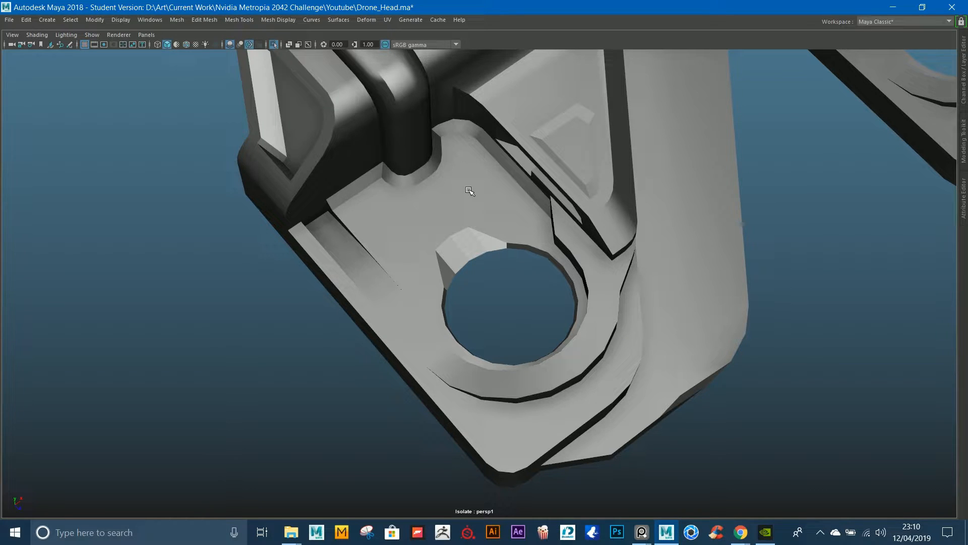
right_click_drag(469, 190, 459, 169)
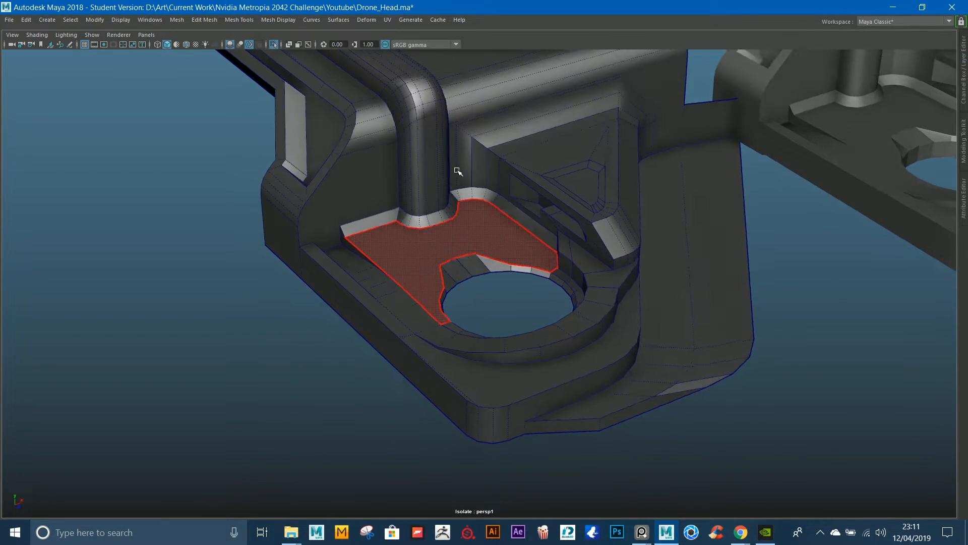
left_click_drag(459, 169, 467, 182, "alt")
left_click(479, 411)
right_click_drag(480, 410, 500, 410, "alt")
mouse_move(501, 410)
left_mouse_down("alt")
mouse_move(472, 439)
mouse_move(499, 398)
left_mouse_up("alt")
right_click_drag(499, 398, 449, 384, "alt")
left_click_drag(449, 383, 443, 398, "alt")
Step: Select the long flat rim faces beside the 7-hour casing copy's bolt hole and check how few supporting edges surround them
left_click(275, 177)
key("f")
left_click(268, 422)
key("f")
middle_click_drag(280, 371, 303, 438, "alt")
right_click_drag(303, 439, 367, 398, "alt")
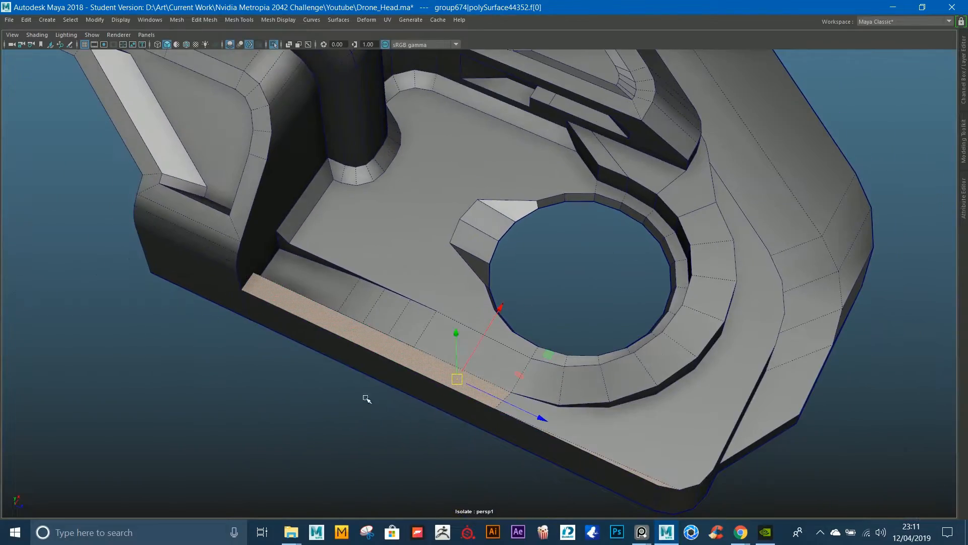
left_click(652, 418, "shift")
left_click_drag(651, 418, 579, 271, "alt")
double_click(545, 180)
left_click_drag(546, 178, 562, 195, "alt")
right_click_drag(562, 194, 564, 163)
left_click_drag(595, 167, 647, 167, "alt")
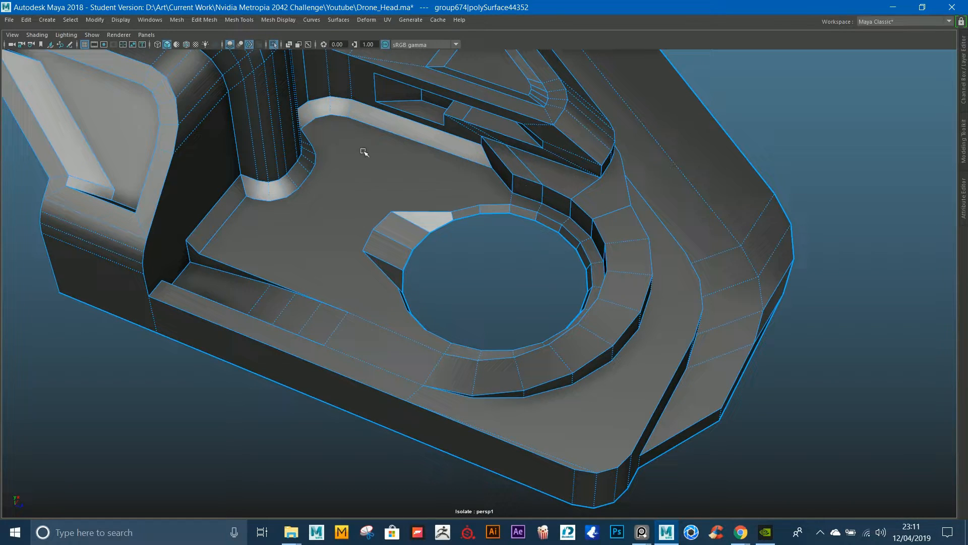
Step: Select the 9-hour casing copy and examine the wireframe density of the recessed floor around its bolt hole
scroll(353, 157, "down", 3)
left_click_drag(505, 171, 473, 179, "alt")
middle_click_drag(537, 173, 372, 327, "alt")
left_click(503, 279)
left_click_drag(463, 267, 478, 252, "alt")
left_click(735, 186)
scroll(508, 186, "up", 5)
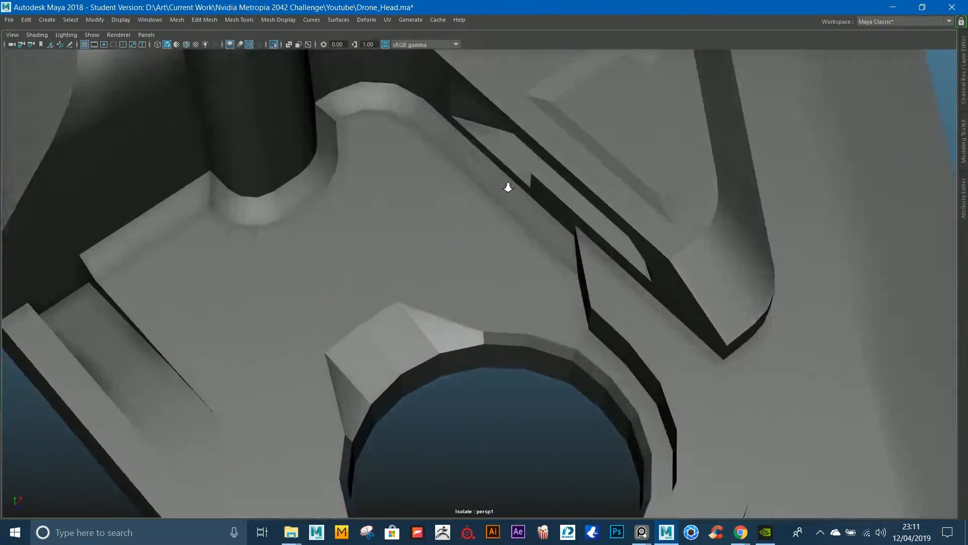
scroll(495, 182, "down", 9)
left_click(480, 268)
scroll(477, 262, "up", 8)
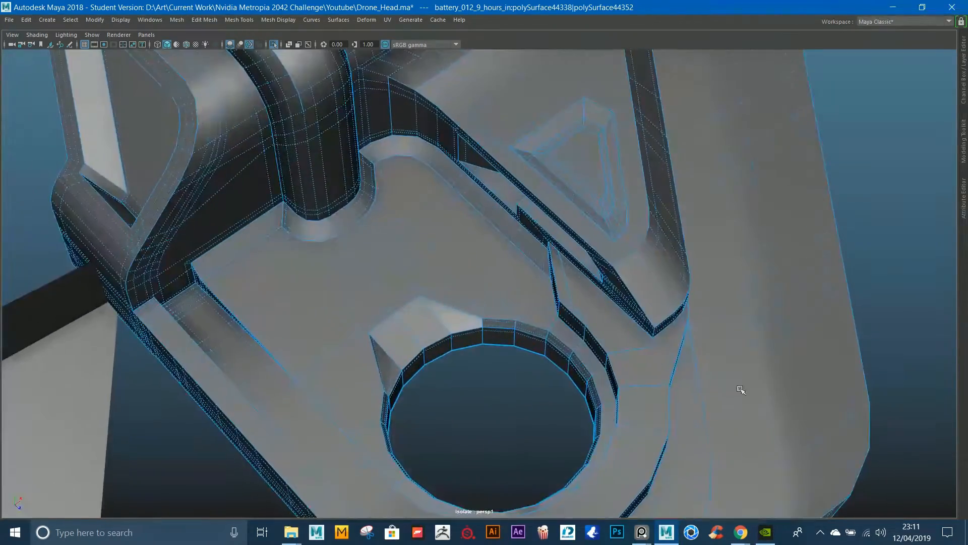
left_click_drag(475, 259, 457, 246, "alt")
Step: Try to trace an irregular Multi-Cut path across the dense recessed floor beside the 9-hour copy's bolt hole
right_click_drag(400, 247, 402, 247, "shift")
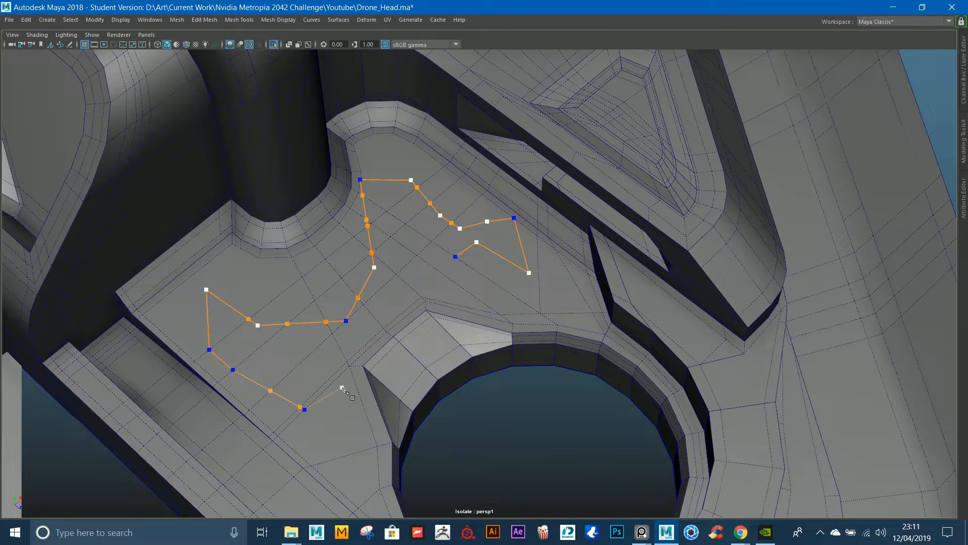
key("Escape")
key("q")
Step: Show the 9-hour casing copy in smooth preview and inspect the surface around the bolt hole and recessed floor
right_click_drag(484, 367, 682, 241)
key("3")
left_click(508, 430)
left_click_drag(477, 377, 553, 334, "alt")
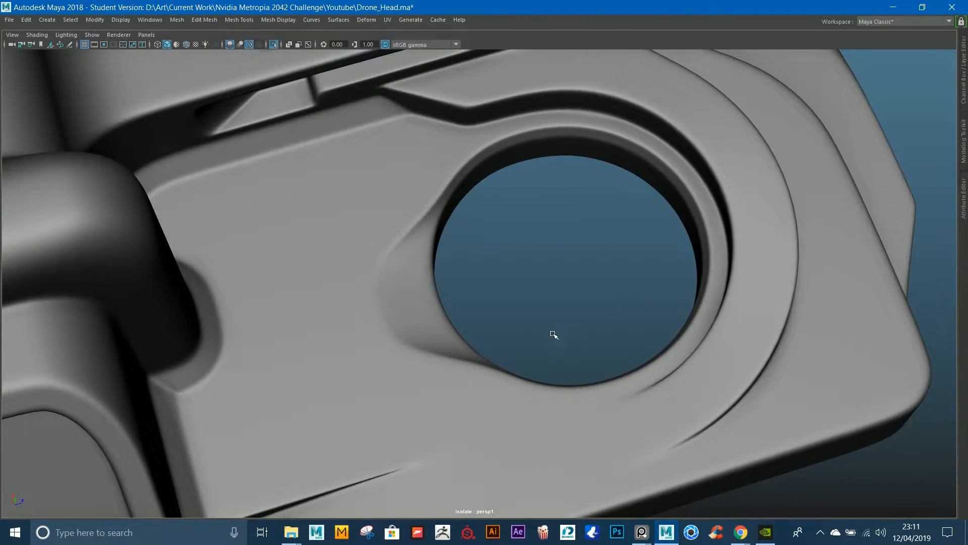
left_click_drag(426, 272, 386, 287, "alt")
left_click(303, 262)
middle_click_drag(299, 264, 313, 254, "alt")
left_click_drag(313, 254, 310, 216, "alt")
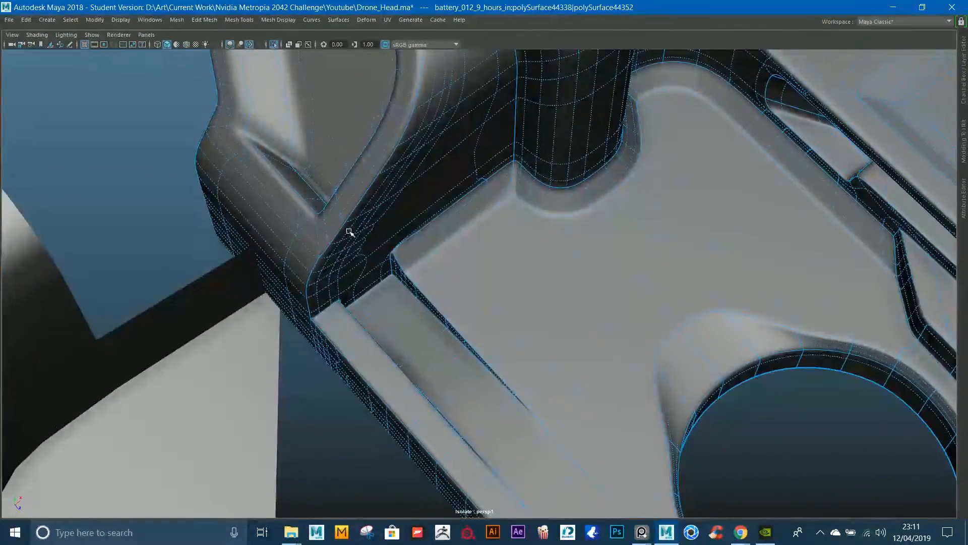
middle_click_drag(485, 227, 415, 247, "alt")
middle_click_drag(600, 290, 583, 281, "alt")
Step: Return the 9-hour casing copy to its unsmoothed display and examine the edge density around the floor, bracket and triangular inset
key("1")
middle_click_drag(538, 249, 547, 247, "alt")
right_click_drag(547, 247, 541, 250, "alt")
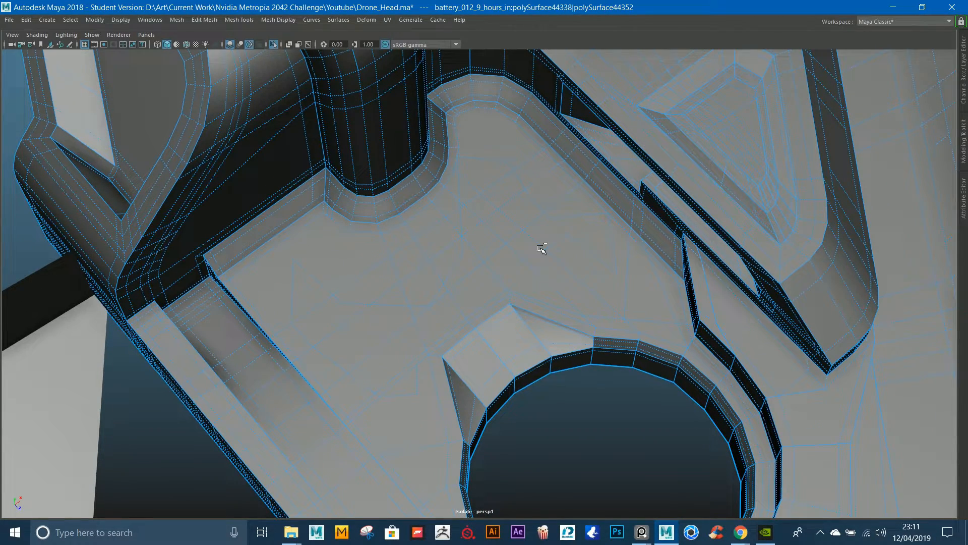
middle_click_drag(541, 249, 587, 191, "alt")
key("f")
right_click_drag(587, 191, 848, 474, "alt")
middle_click_drag(848, 474, 583, 242, "alt")
right_click_drag(583, 242, 626, 323, "alt")
middle_click_drag(554, 334, 516, 346, "alt")
right_click_drag(516, 346, 579, 358, "alt")
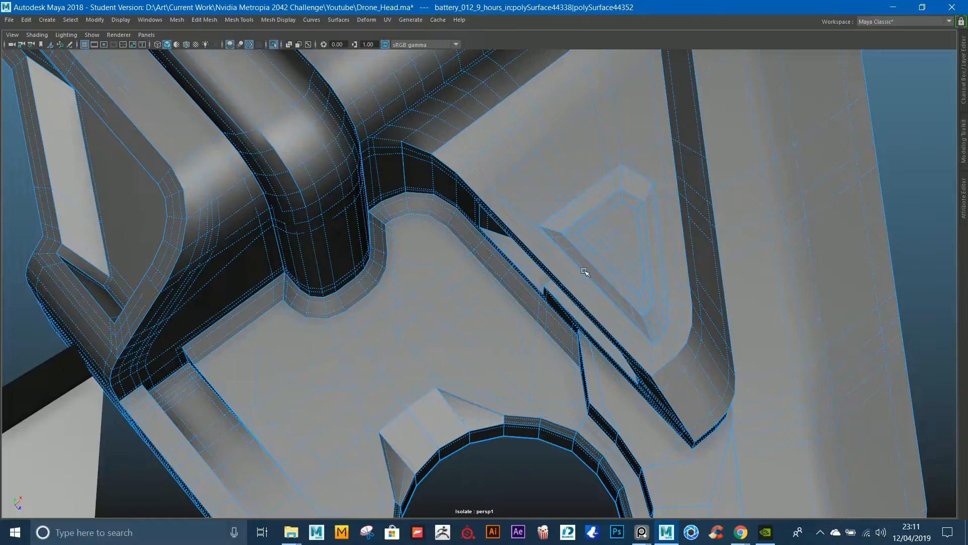
mouse_move(743, 205)
right_mouse_down("alt")
mouse_move(728, 212)
mouse_move(748, 229)
mouse_move(728, 218)
right_mouse_up("alt")
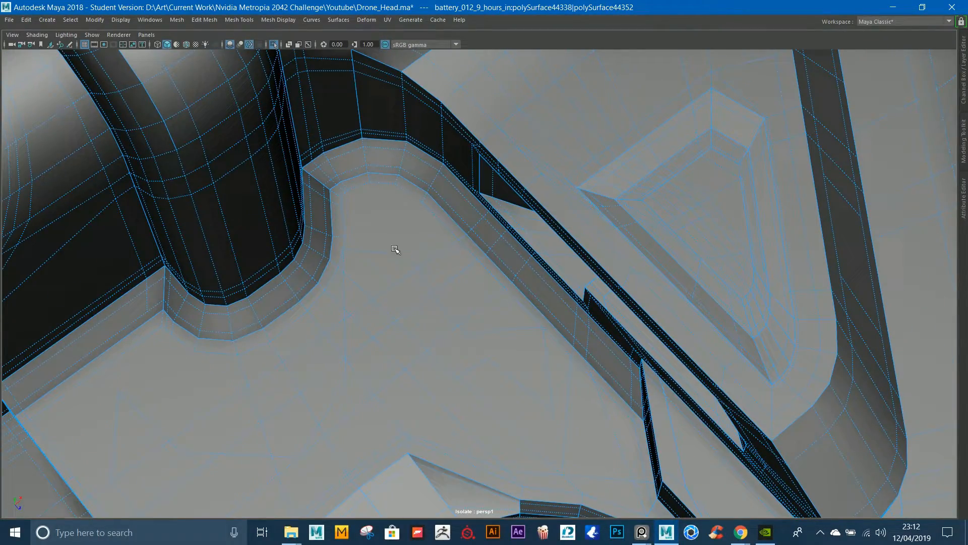
Step: Undo the last four operations
key("ctrl+z")
key("ctrl+z")
key("ctrl+z")
key("ctrl+z")
Step: Frame a vertex on the recessed floor's edge and examine the dense edge flow around the bracket's side notch
right_click_drag(449, 262, 703, 398)
left_click(424, 218)
key("f")
left_click_drag(703, 398, 631, 240, "alt")
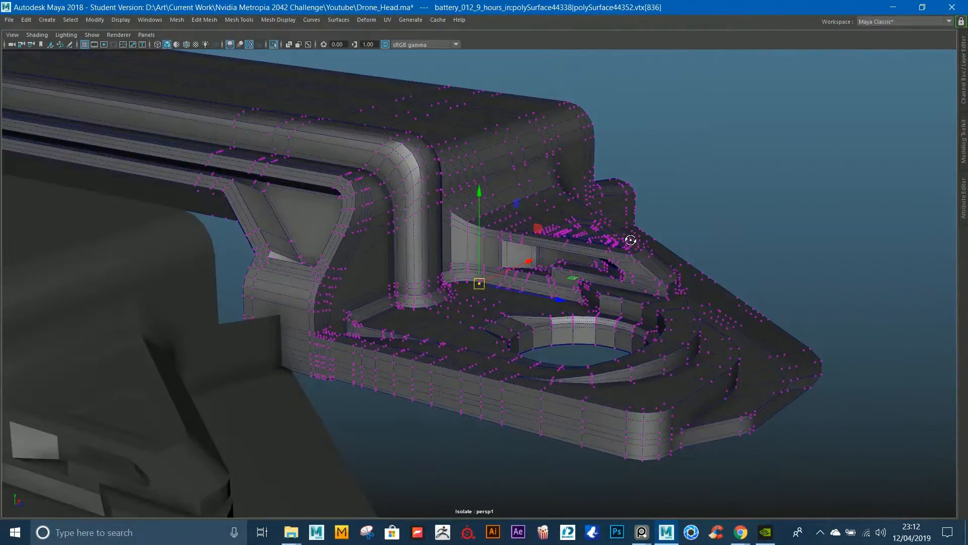
right_click_drag(565, 216, 591, 237, "alt")
left_click_drag(591, 227, 560, 265, "alt")
right_click_drag(542, 282, 711, 199, "alt")
left_click_drag(711, 199, 544, 136, "alt")
right_click_drag(544, 136, 575, 171, "alt")
left_click_drag(575, 171, 619, 165, "alt")
middle_click_drag(619, 165, 586, 160, "alt")
mouse_move(587, 160)
left_mouse_down("alt")
mouse_move(570, 162)
mouse_move(579, 172)
mouse_move(574, 157)
left_mouse_up("alt")
Step: Select the edge loop at the bracket's tip and follow it past the notch and around the bolt hole
right_click_drag(508, 234, 510, 202)
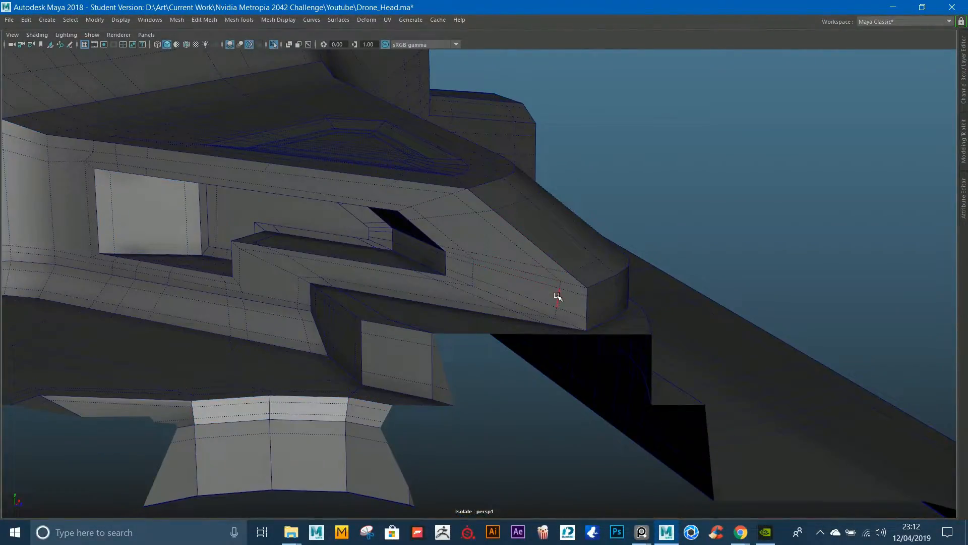
double_click(558, 297)
middle_click_drag(492, 300, 531, 273, "alt")
right_click_drag(532, 273, 476, 243, "alt")
left_click_drag(477, 242, 605, 300, "alt")
middle_click_drag(605, 301, 484, 202, "alt")
right_click_drag(484, 202, 550, 275, "alt")
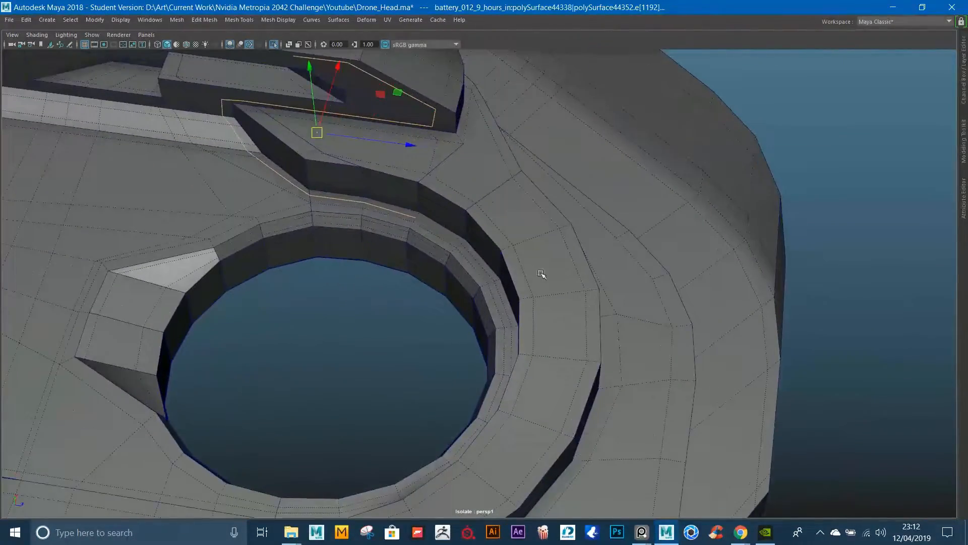
middle_click_drag(282, 292, 467, 255, "alt")
left_click_drag(467, 255, 513, 269, "alt")
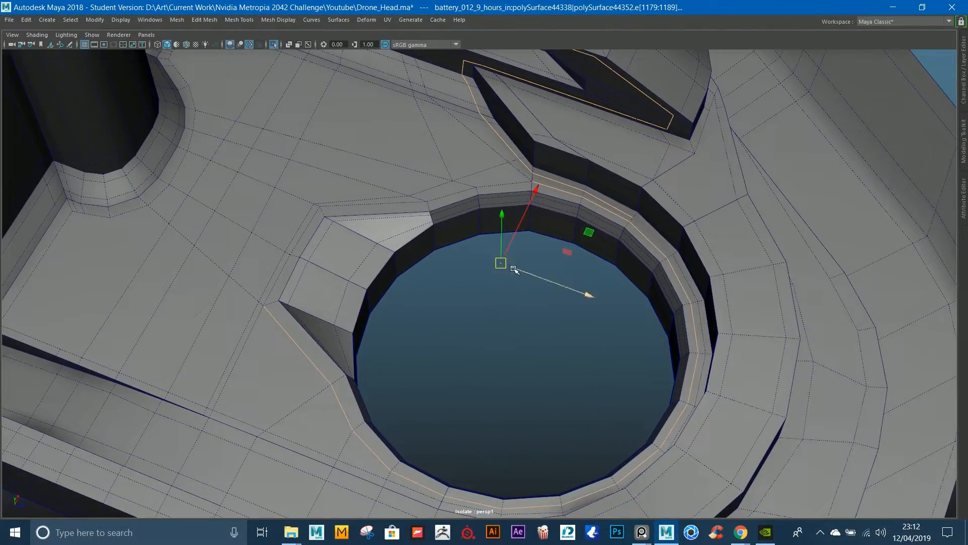
right_click_drag(651, 229, 665, 228, "alt")
mouse_move(665, 228)
middle_mouse_down("alt")
mouse_move(629, 236)
mouse_move(656, 236)
middle_mouse_up("alt")
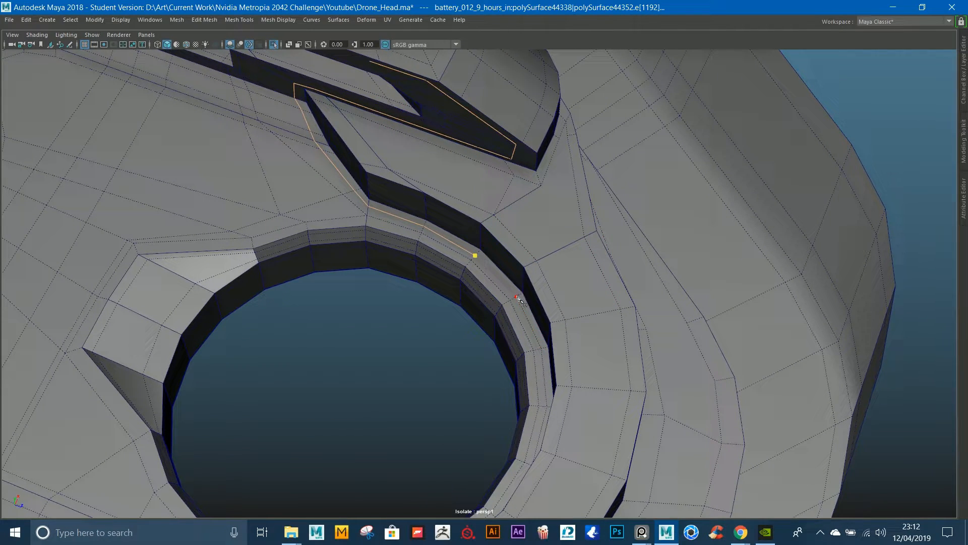
Step: Extend the edge-loop selection around the bolt-hole recess, along the bracket and over the vertical rib to trace its path
double_click(491, 272)
scroll(491, 272, "down", 6)
left_click_drag(399, 271, 393, 265, "alt")
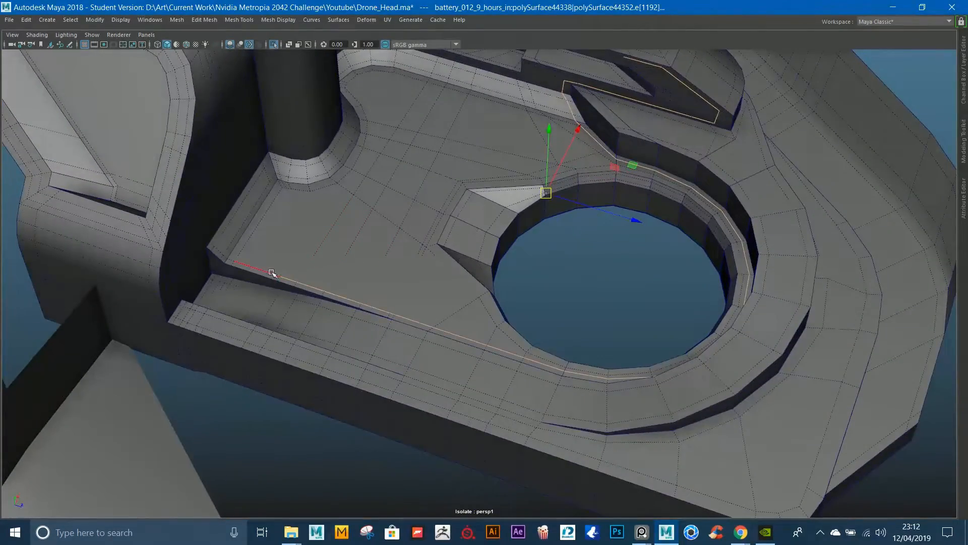
left_click_drag(579, 136, 574, 333, "alt")
left_click_drag(728, 386, 658, 319, "alt")
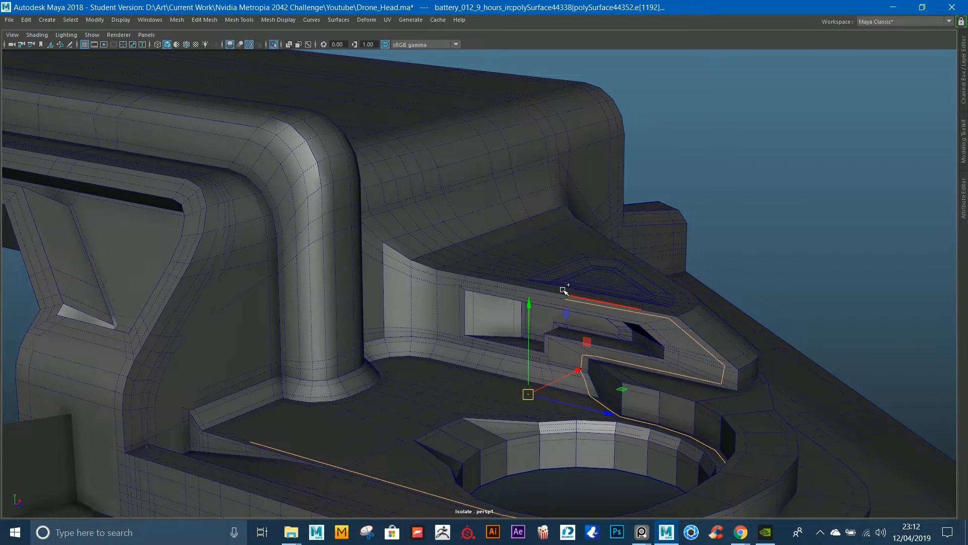
left_click_drag(564, 290, 526, 291, "alt")
double_click(476, 281, "shift")
middle_click_drag(440, 258, 606, 274, "alt")
right_click_drag(404, 247, 456, 250, "alt")
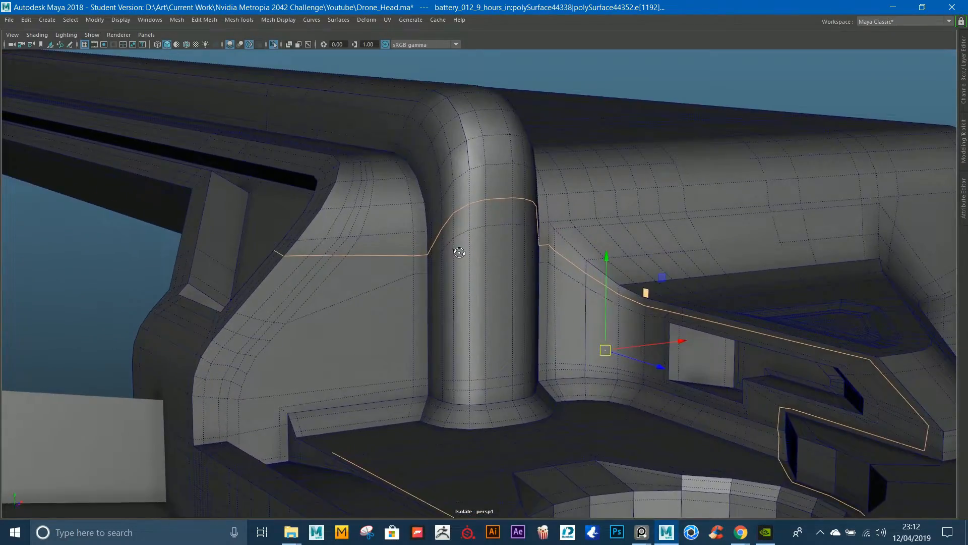
left_click_drag(646, 280, 577, 297, "alt")
left_click_drag(448, 207, 492, 303, "alt")
Step: Select the large recessed side-panel face next to the diagonal strut and examine the edges bordering it
right_click_drag(492, 304, 468, 345)
left_click(479, 299)
left_click_drag(480, 295, 433, 313, "alt")
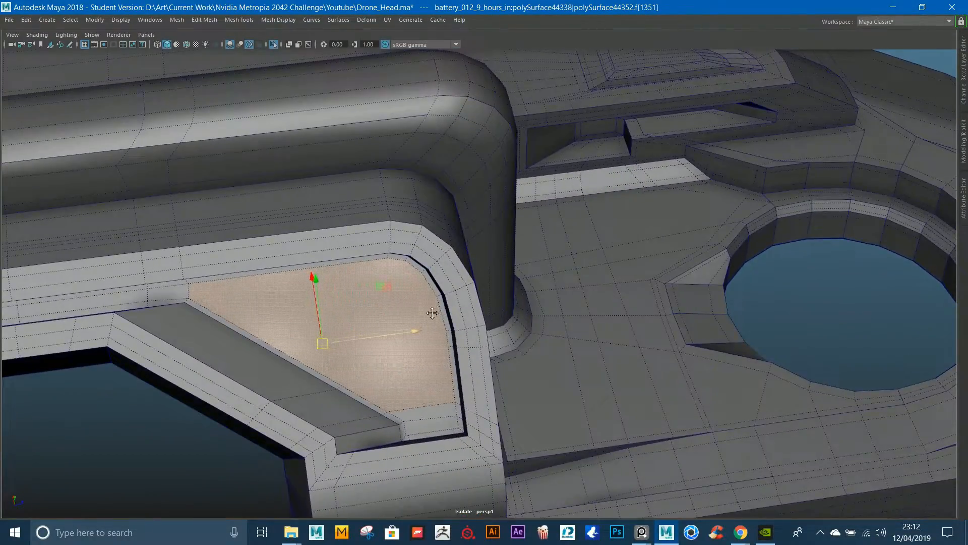
middle_click_drag(434, 312, 546, 237, "alt")
right_click_drag(419, 298, 467, 301, "alt")
left_click_drag(487, 273, 560, 253, "alt")
right_click_drag(560, 252, 625, 246, "alt")
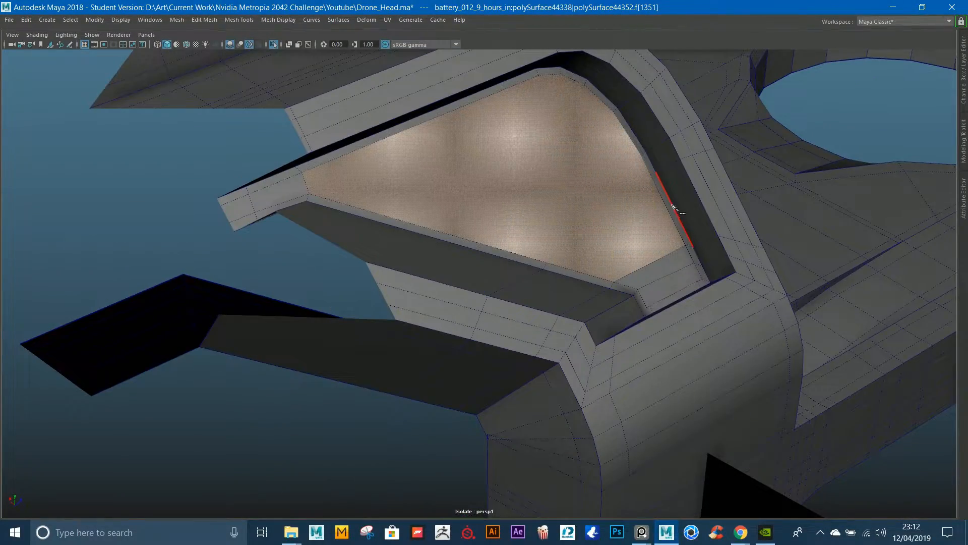
key("w")
Step: Cut a new edge path with Multi-Cut from the side panel's curved border across the diagonal strut to the outer rim
right_click_drag(514, 251, 516, 209)
left_click_drag(550, 207, 579, 199, "alt")
right_click_drag(579, 199, 562, 202, "alt")
left_click_drag(562, 202, 550, 218, "alt")
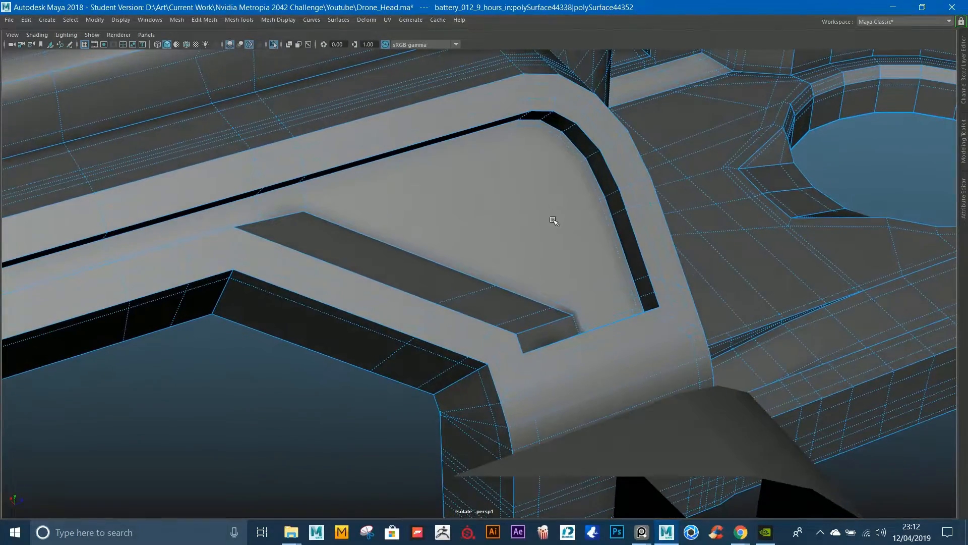
key("g")
left_click(458, 265)
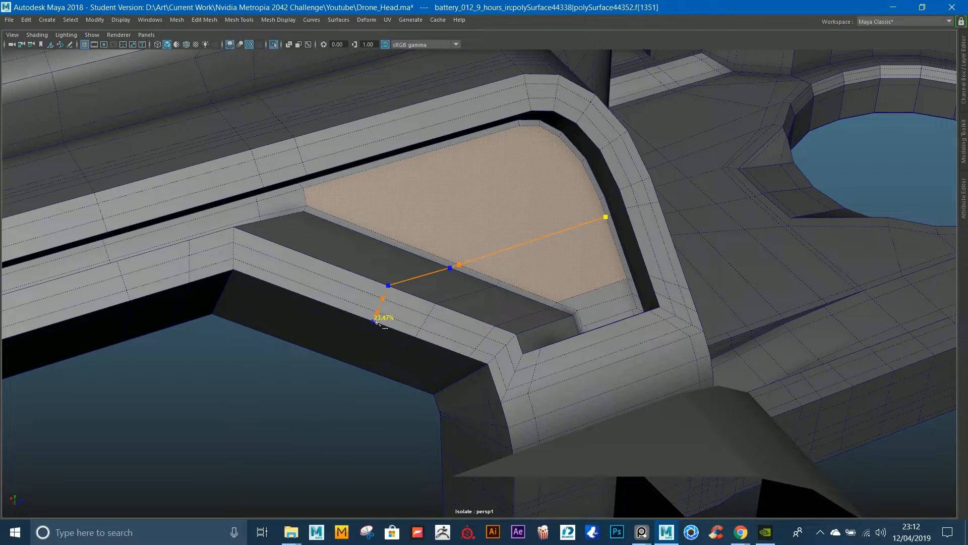
key("Return")
Step: Try to rework the cut across the diagonal strut at vertex level
left_click_drag(346, 369, 390, 237, "alt")
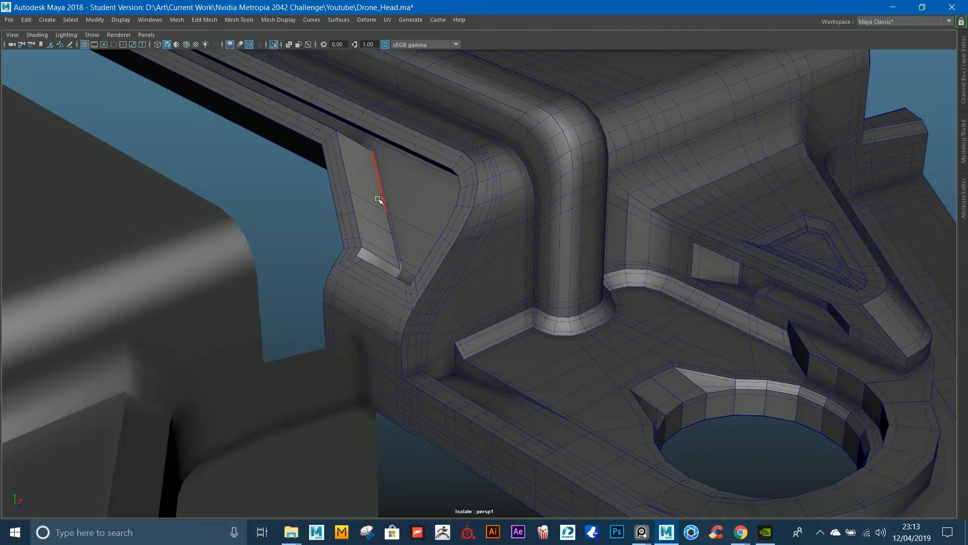
right_click_drag(378, 199, 331, 190)
left_click_drag(330, 189, 362, 200, "alt")
right_click_drag(362, 199, 371, 255, "shift")
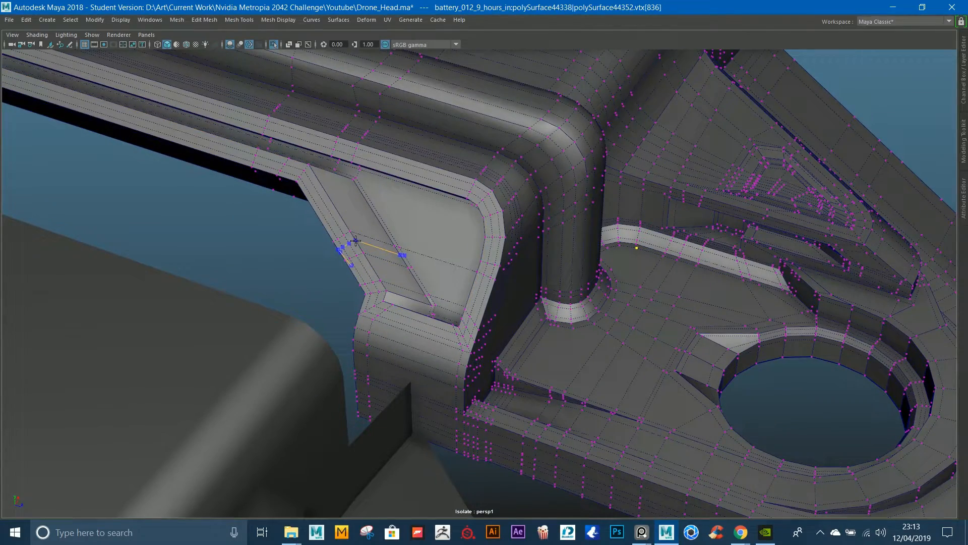
left_click_drag(433, 222, 585, 191, "alt")
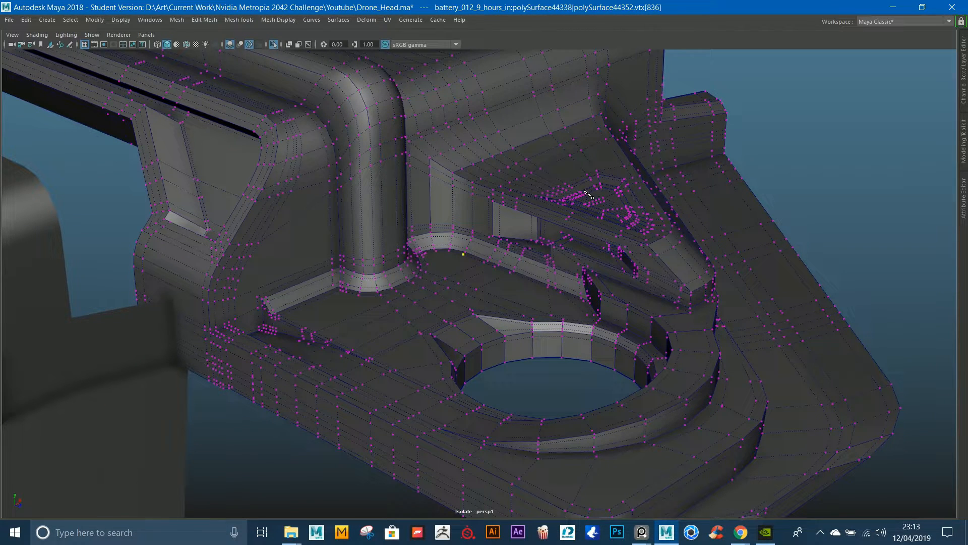
Step: Show the whole 9-hour casing copy in smooth preview and examine the bolt-hole end from several sides
right_click_drag(637, 181, 743, 141)
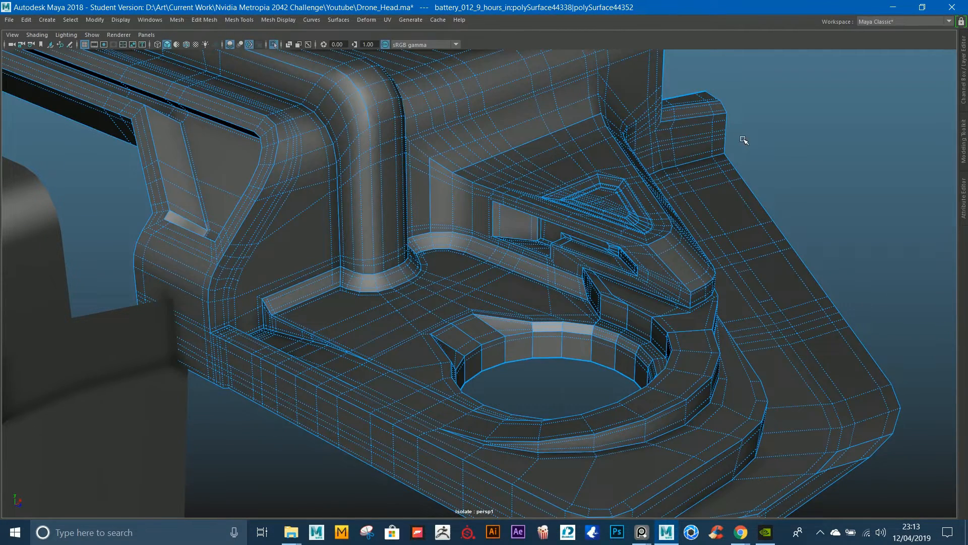
left_click_drag(744, 141, 677, 125, "alt")
right_click_drag(677, 125, 629, 145, "alt")
left_click_drag(629, 145, 677, 145, "alt")
key("3")
left_click(737, 135)
left_click_drag(736, 134, 724, 165, "alt")
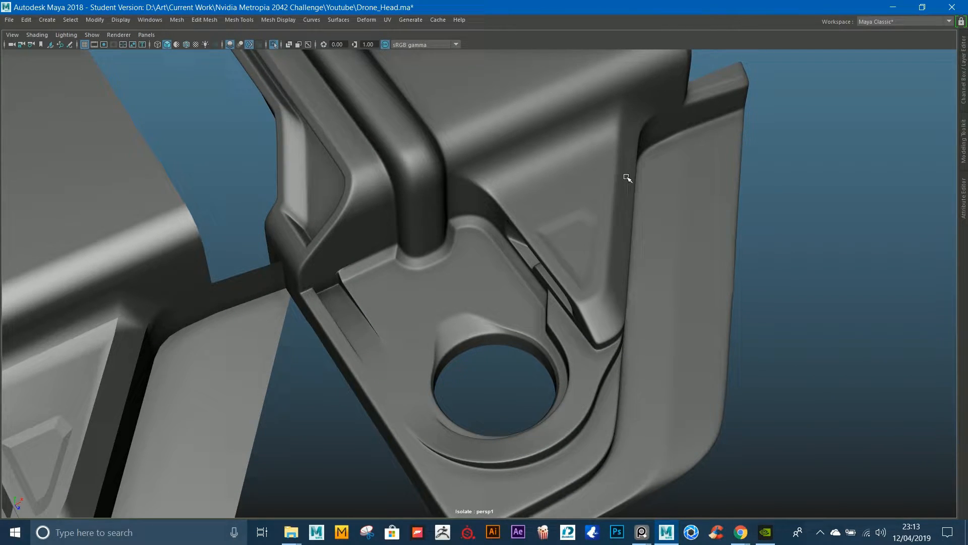
mouse_move(630, 215)
left_mouse_down("alt")
mouse_move(664, 199)
mouse_move(646, 208)
left_mouse_up("alt")
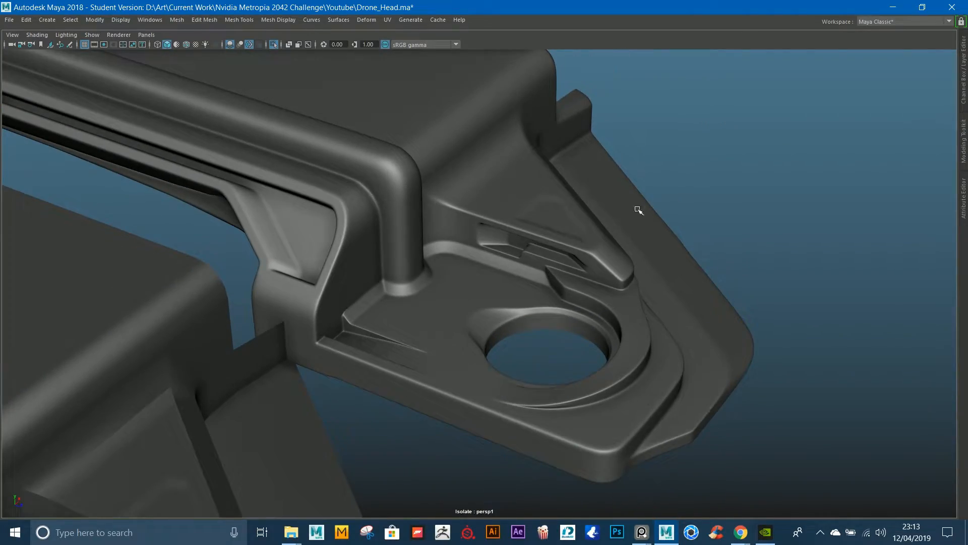
left_click(550, 207)
left_click_drag(551, 205, 448, 186, "alt")
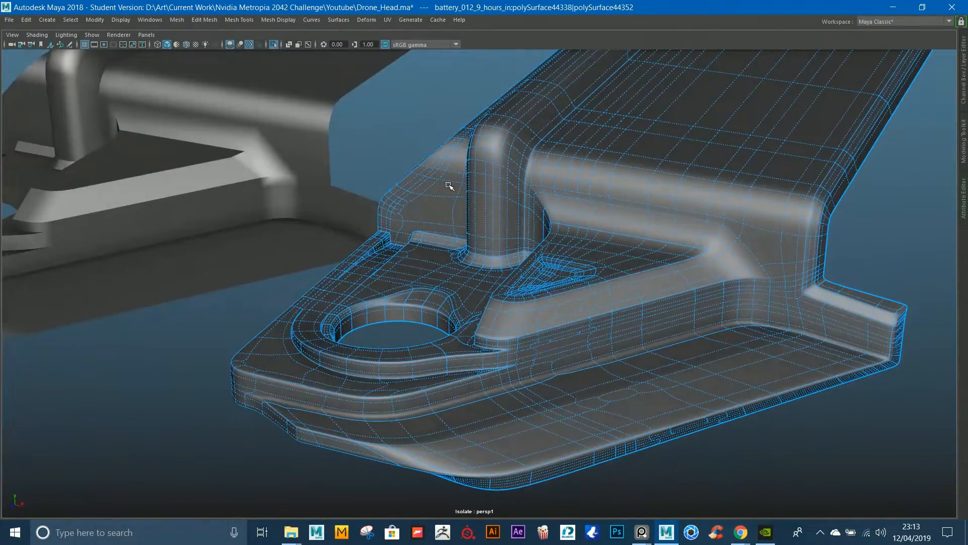
Step: Turn off smooth preview and isolation, and compare the bolt-hole ends of the two side casing copies
key("1")
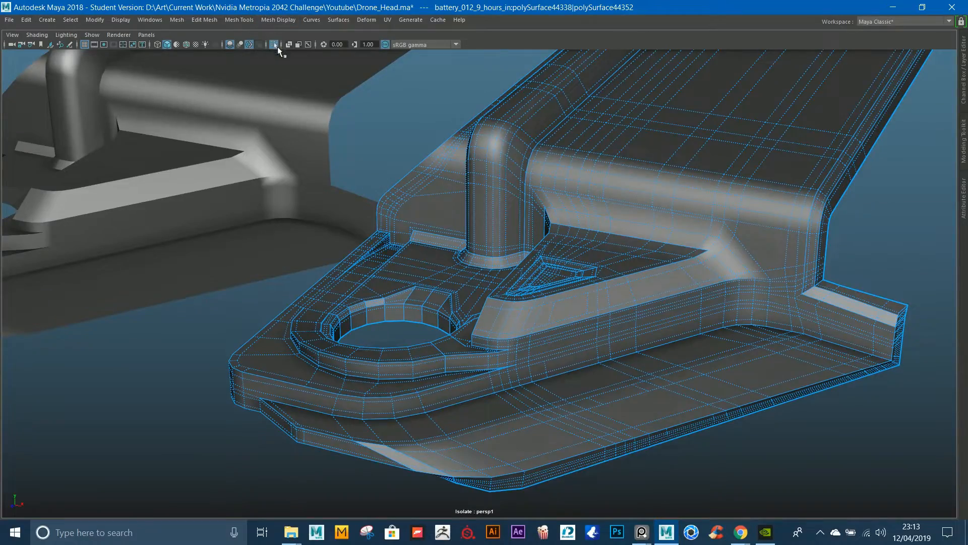
left_click(274, 45)
scroll(567, 252, "down", 5)
left_click_drag(560, 247, 646, 317, "alt")
scroll(646, 318, "up", 5)
left_click(434, 321)
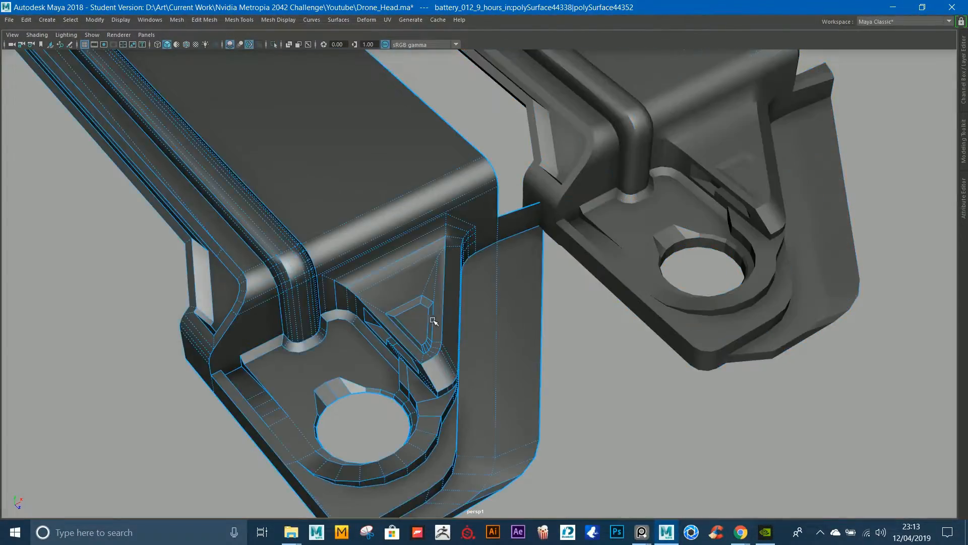
middle_click_drag(433, 321, 504, 255, "alt")
mouse_move(504, 255)
left_mouse_down("alt")
mouse_move(507, 274)
mouse_move(510, 255)
left_mouse_up("alt")
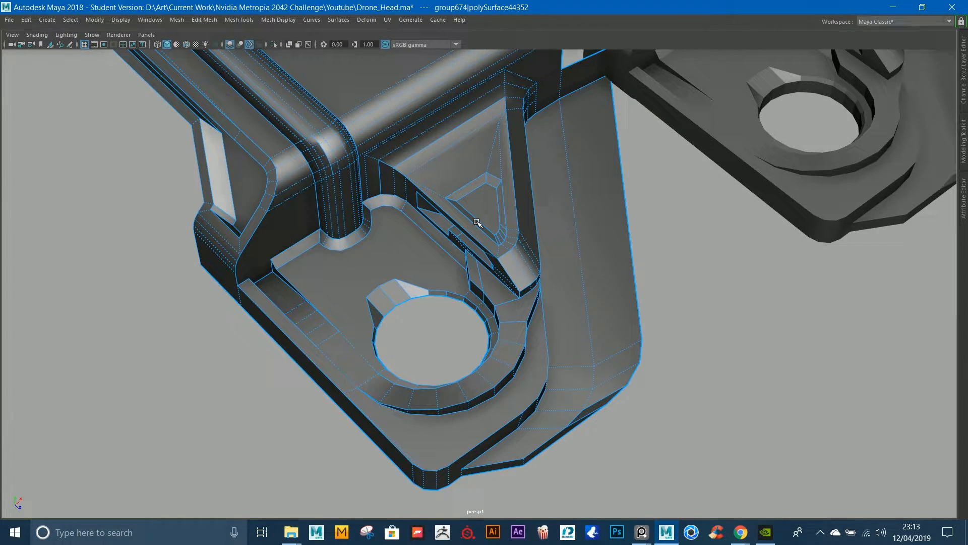
left_click_drag(767, 161, 698, 209, "alt")
left_click(841, 279)
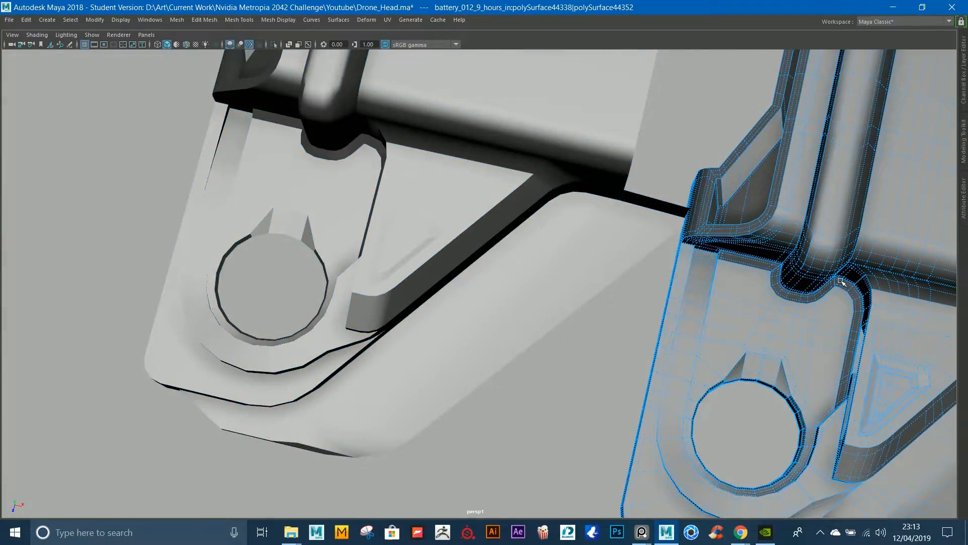
Step: Examine the edge flow of the dense 9-hour casing copy along its side cut-out and base plate
middle_click_drag(841, 279, 674, 158, "alt")
left_click_drag(675, 158, 693, 130, "alt")
middle_click_drag(692, 130, 695, 123, "alt")
right_click_drag(695, 123, 520, 268, "alt")
middle_click_drag(641, 99, 550, 262, "alt")
right_click_drag(584, 242, 515, 218, "alt")
left_click_drag(514, 218, 656, 202, "alt")
middle_click_drag(656, 202, 648, 180, "alt")
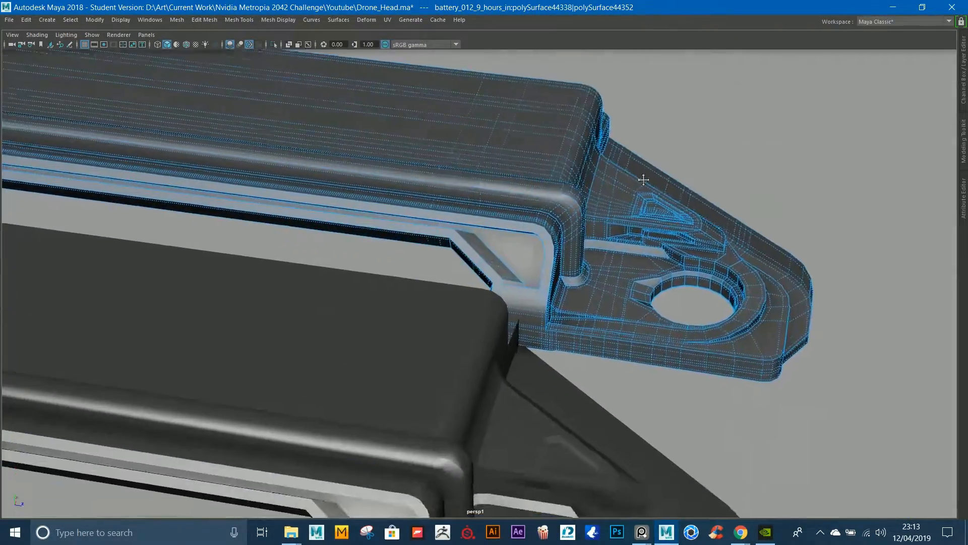
right_click_drag(648, 179, 633, 278, "alt")
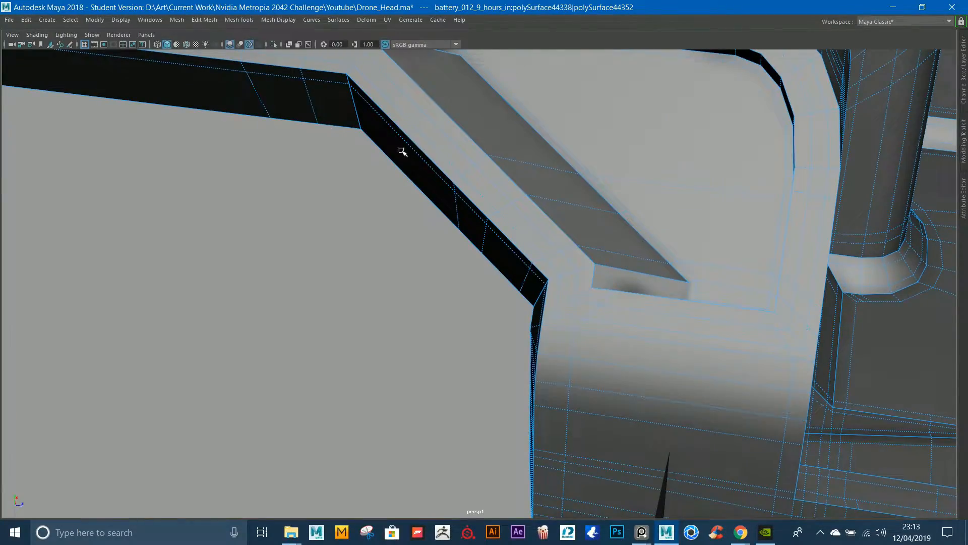
right_click_drag(330, 129, 510, 187, "alt")
middle_click_drag(509, 186, 404, 244, "alt")
left_click_drag(507, 318, 410, 280, "alt")
left_click_drag(213, 225, 346, 221, "alt")
right_click_drag(346, 222, 356, 237, "alt")
Step: Select the edge loop along the base plate's stepped lip and follow its path before returning to object mode
right_click_drag(283, 274, 286, 238)
double_click(213, 310)
left_click_drag(404, 266, 348, 250, "alt")
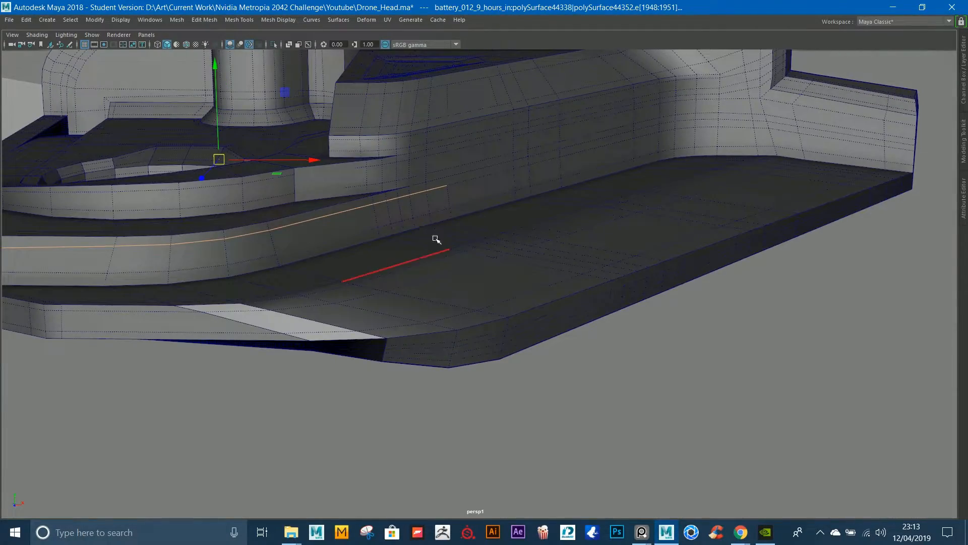
left_click_drag(879, 139, 618, 264, "alt")
right_click_drag(511, 261, 569, 222)
Step: Insert two closely spaced edge loops across the curved rim around the bolt hole with Multi-Cut
right_click_drag(556, 262, 444, 298, "alt")
left_click_drag(543, 307, 559, 313, "alt")
middle_click_drag(560, 313, 489, 167, "alt")
right_click_drag(490, 243, 580, 263, "alt")
middle_click_drag(621, 293, 600, 274, "alt")
right_click_drag(599, 274, 853, 459, "alt")
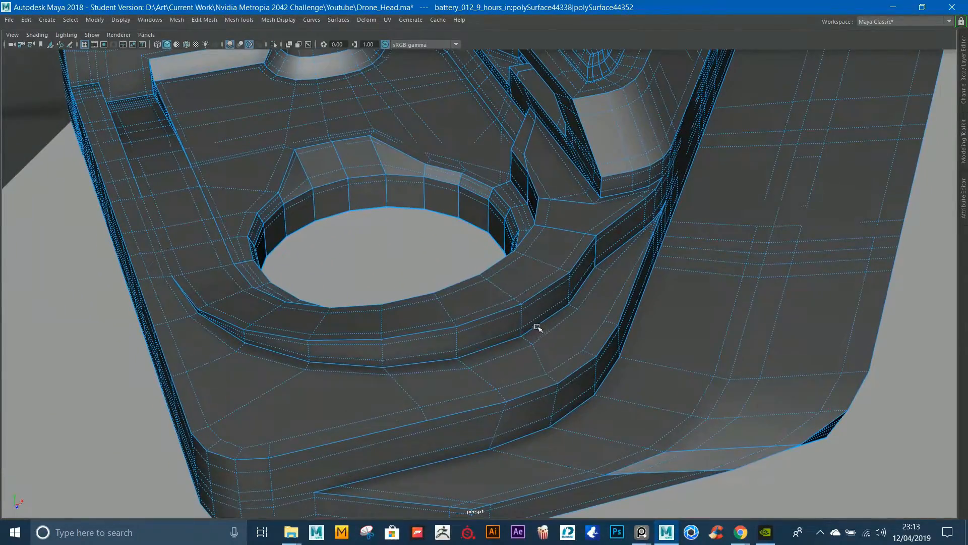
left_click_drag(442, 357, 456, 328, "alt")
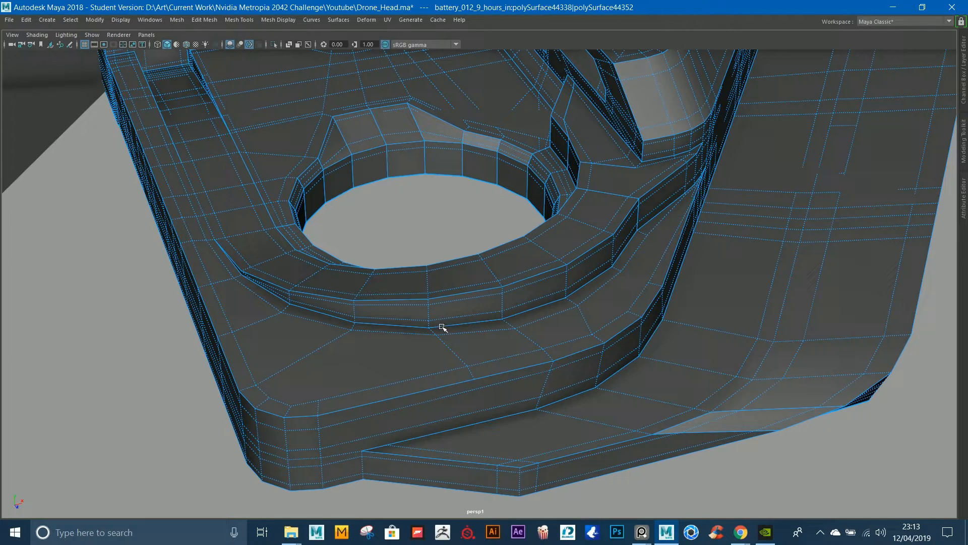
right_click_drag(420, 341, 324, 328, "shift")
left_click(389, 301, "ctrl")
left_click(408, 301, "ctrl")
right_click_drag(469, 301, 614, 168)
Step: Show the dense casing copy in smooth preview and inspect the curvature around the bolt hole
key("3")
left_click(444, 223)
mouse_move(444, 222)
left_mouse_down("alt")
mouse_move(425, 273)
mouse_move(290, 130)
mouse_move(449, 194)
mouse_move(482, 183)
mouse_move(530, 238)
left_mouse_up("alt")
mouse_move(565, 334)
left_mouse_down("alt")
mouse_move(585, 339)
mouse_move(569, 347)
left_mouse_up("alt")
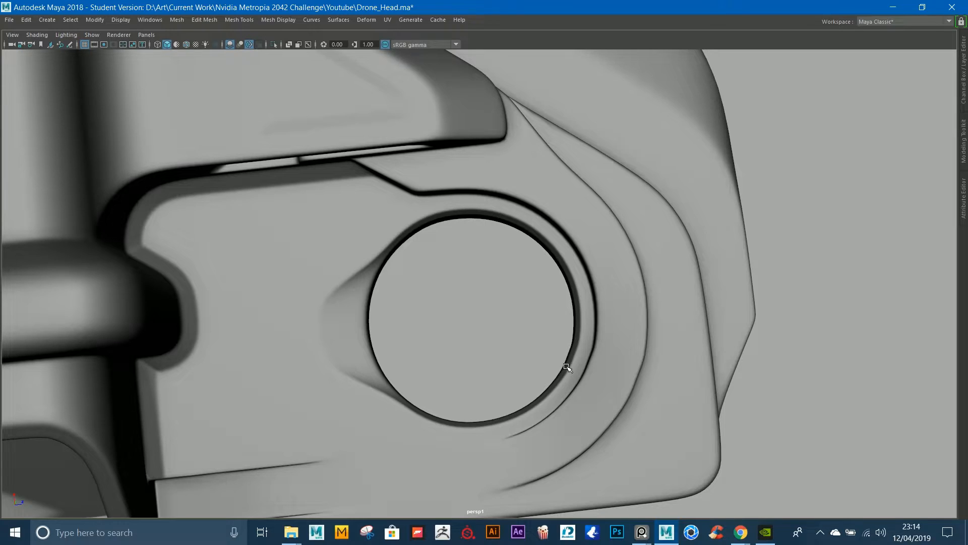
scroll(583, 326, "up", 4)
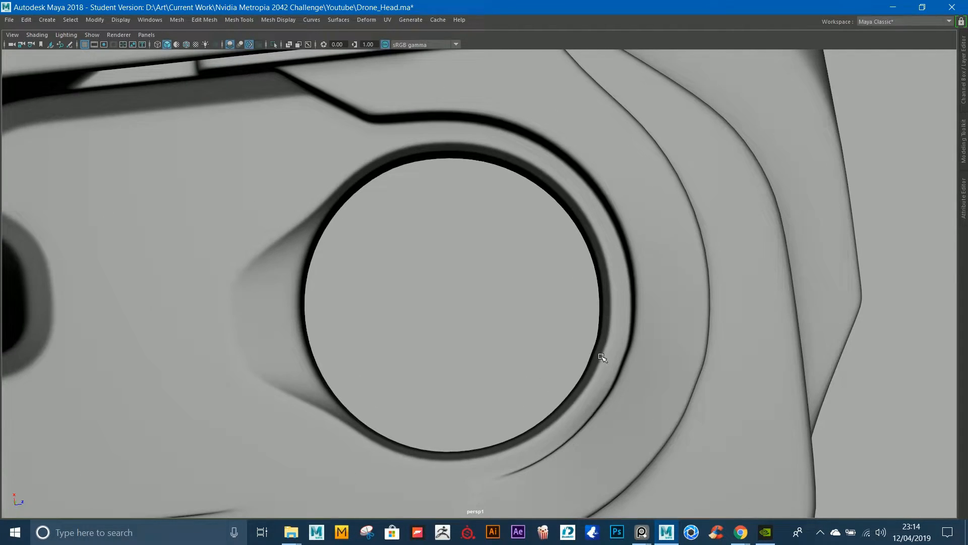
Step: Delete the two extra edge loops crossing the bolt-hole ring and show the casing in smooth preview again
left_click(607, 369)
key("1")
right_click_drag(607, 369, 609, 330)
double_click(660, 381)
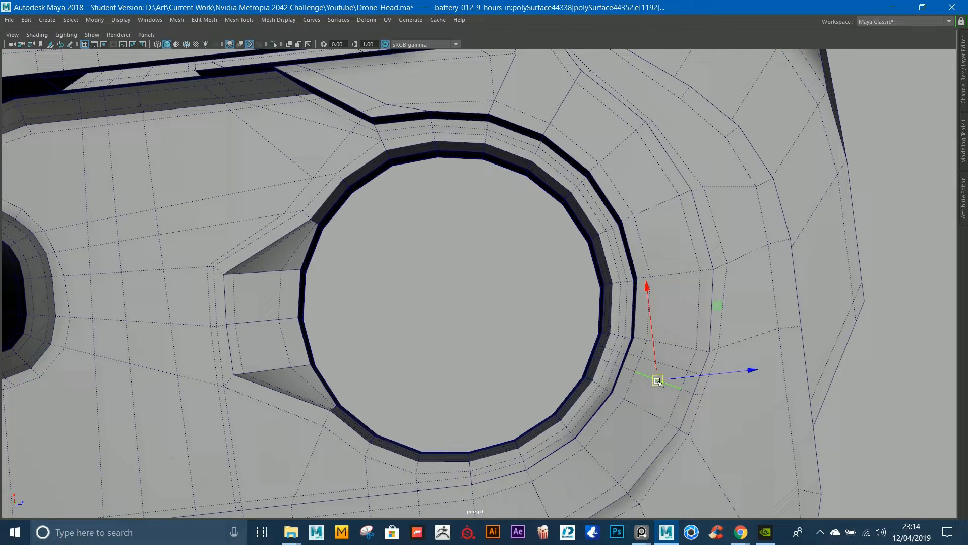
double_click(663, 357, "shift")
right_click_drag(713, 334, 876, 205, "shift")
key("3")
left_click(459, 270)
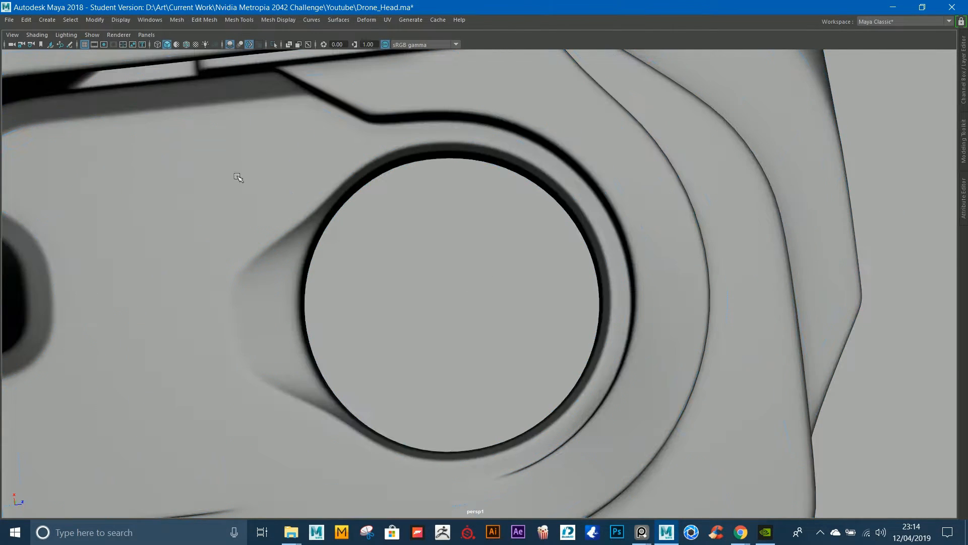
Step: Delete both demonstration copies of the side casing
right_click_drag(437, 323, 363, 297, "alt")
left_click_drag(434, 293, 343, 232, "alt")
middle_click_drag(363, 227, 388, 212, "alt")
left_click_drag(454, 303, 399, 290, "alt")
middle_click_drag(425, 101, 468, 241, "alt")
scroll(398, 217, "down", 5)
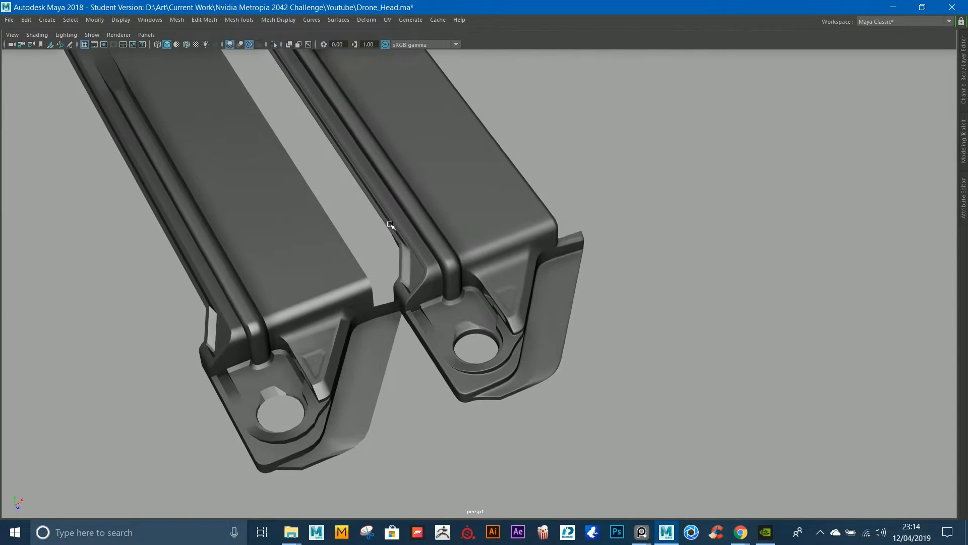
left_click(560, 314)
key("Delete")
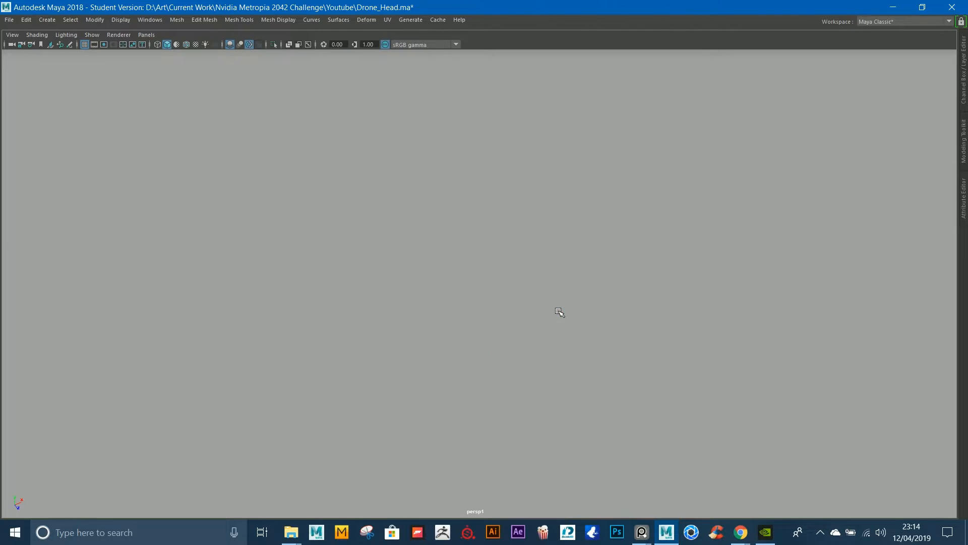
Step: Frame the 9-hour battery's top casing half and examine its mesh and the battery's front end
scroll(509, 210, "down", 8)
middle_click_drag(503, 93, 488, 217, "alt")
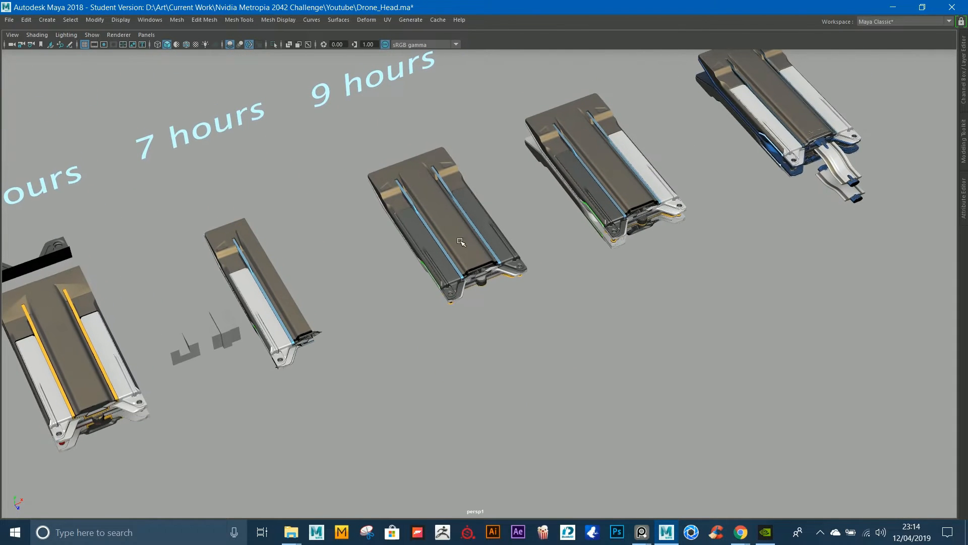
left_click(462, 241)
key("f")
scroll(387, 221, "down", 5)
left_click_drag(463, 240, 681, 298, "alt")
scroll(614, 346, "up", 6)
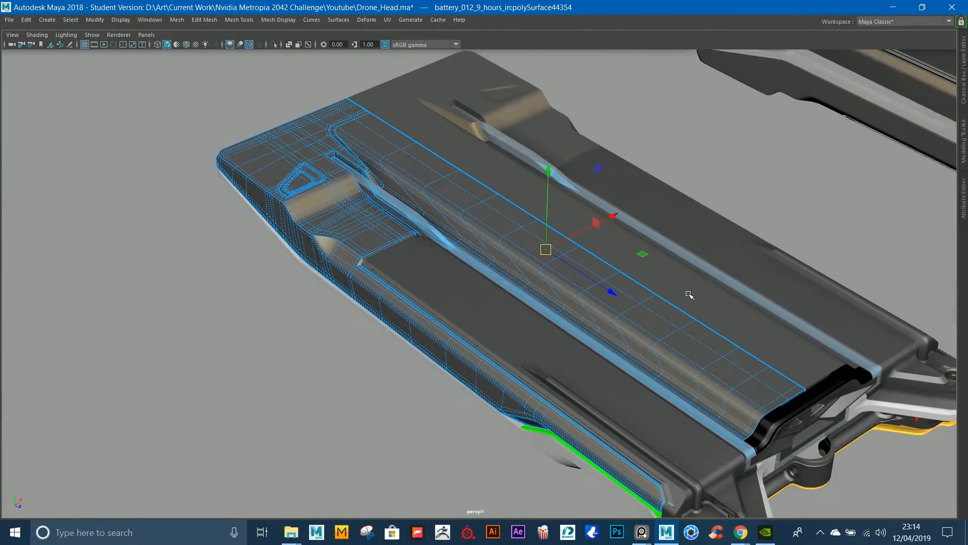
middle_click_drag(690, 298, 584, 240, "alt")
scroll(584, 240, "down", 5)
left_click_drag(584, 240, 534, 214, "alt")
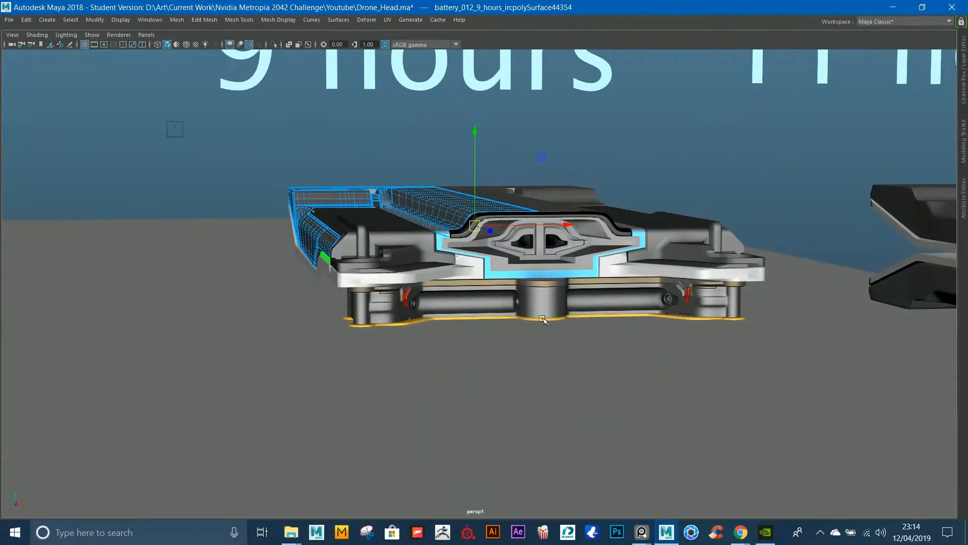
Step: Isolate the connecting bracket beneath the 9-hour battery's front end and return it to object mode
left_click(546, 315)
key("f")
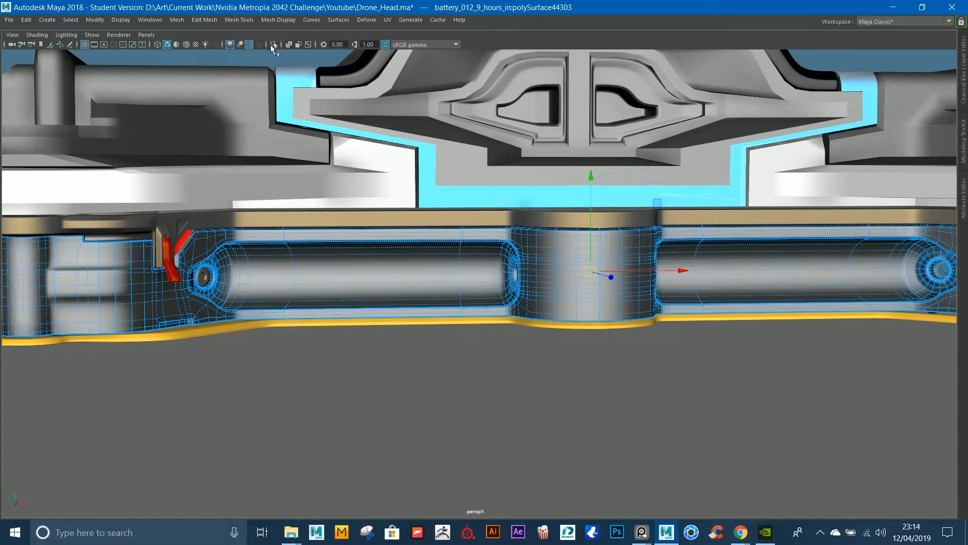
left_click(272, 45)
left_click_drag(330, 97, 368, 105, "alt")
right_click_drag(472, 259, 447, 260)
left_click(497, 259)
key("f")
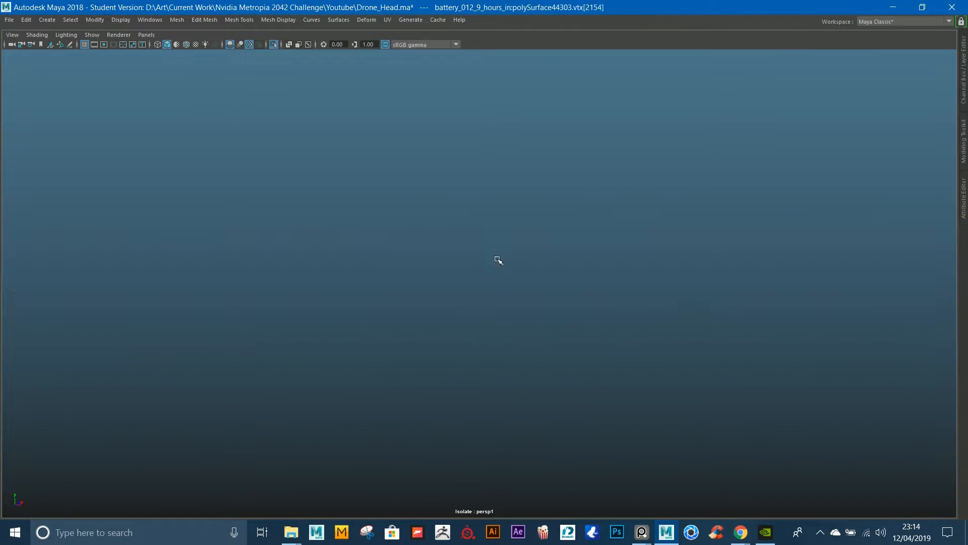
scroll(498, 260, "down", 8)
right_click_drag(536, 216, 570, 187)
left_click(602, 175)
Step: Examine the bracket's wireframe around the central hub, the round recesses and the notched end block
left_click_drag(603, 175, 596, 190, "alt")
middle_click_drag(596, 190, 542, 139, "alt")
scroll(597, 203, "up", 5)
left_click_drag(599, 203, 528, 226, "alt")
left_click(528, 226)
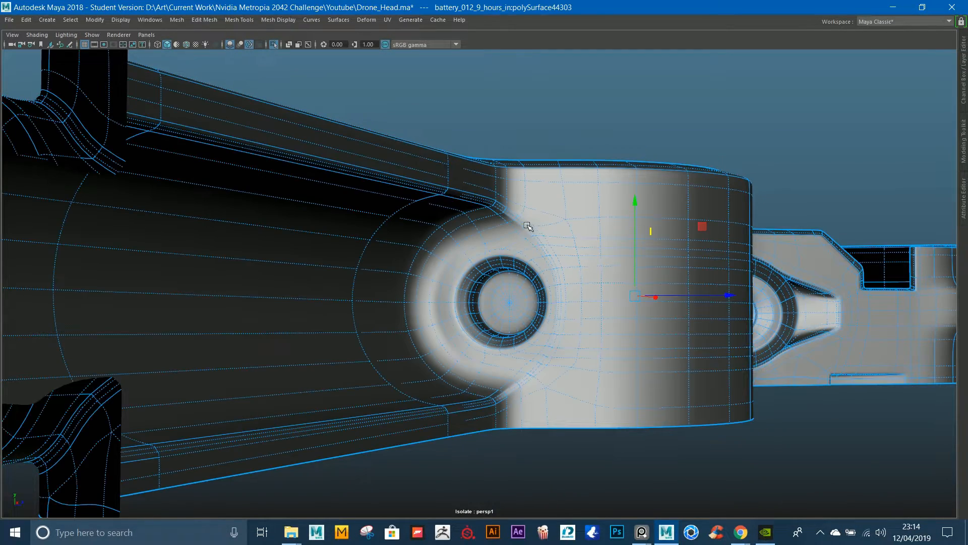
left_click_drag(663, 219, 744, 150, "alt")
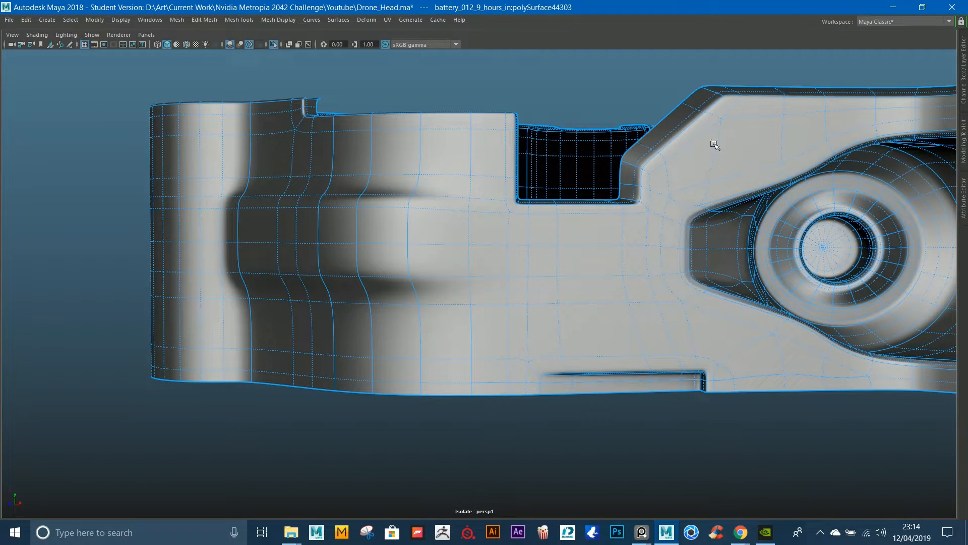
left_click(621, 121)
middle_click_drag(721, 109, 527, 114, "alt")
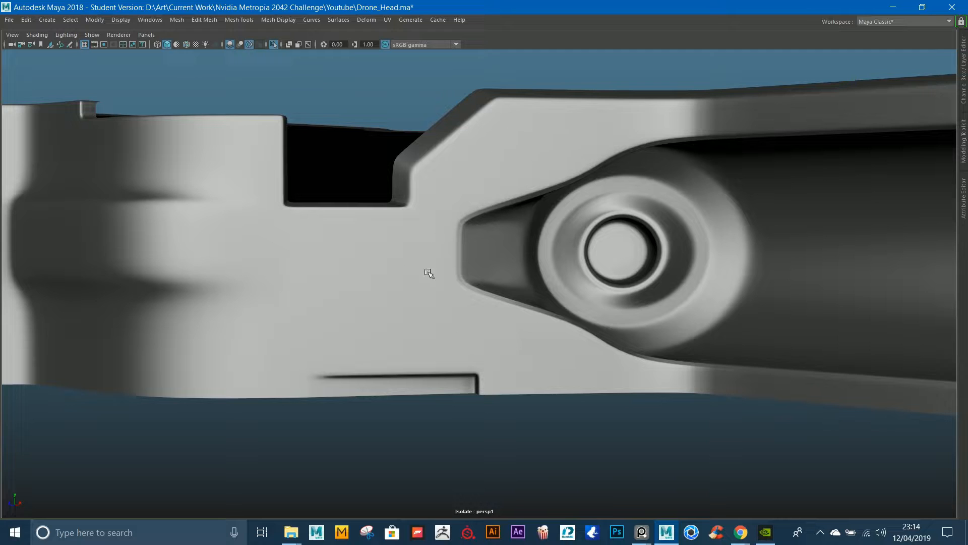
Step: Inspect the isolated bracket's smooth shading along its cylindrical arms, hub and notched end from several angles
right_click_drag(435, 229, 382, 222, "alt")
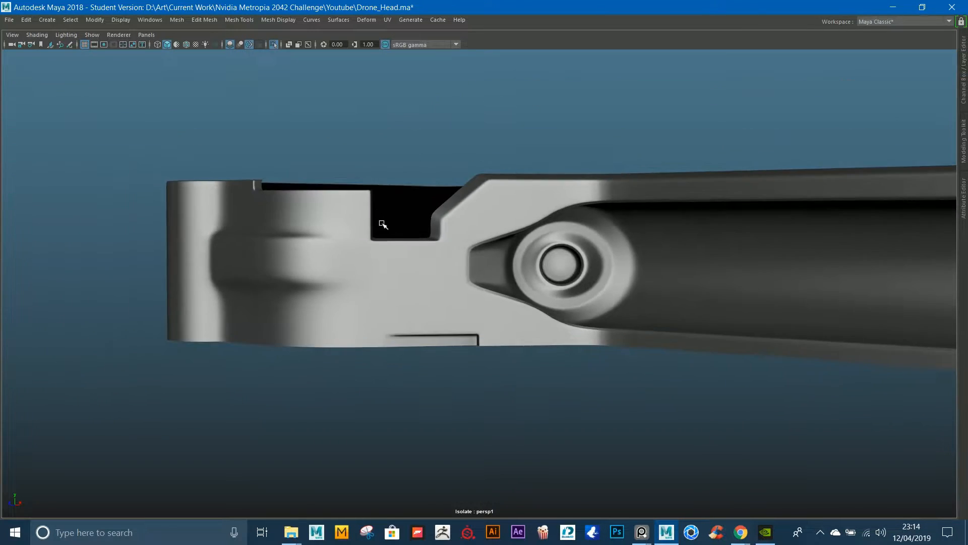
left_click_drag(382, 222, 446, 262, "alt")
left_click(706, 258)
middle_click_drag(706, 258, 426, 232, "alt")
left_click_drag(426, 231, 433, 227, "alt")
left_click(335, 121)
left_click_drag(336, 132, 356, 149, "alt")
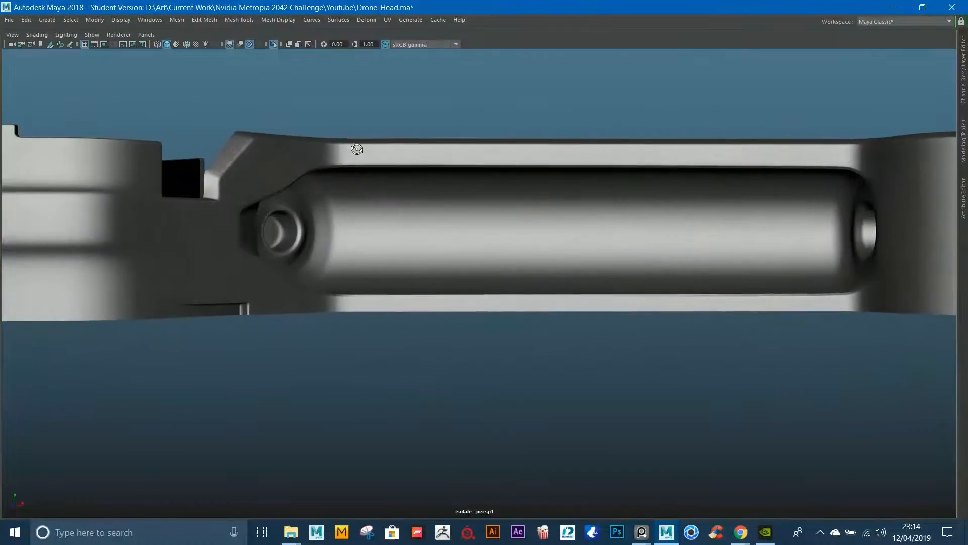
middle_click_drag(628, 144, 415, 173, "alt")
left_click_drag(415, 173, 485, 190, "alt")
left_click(618, 226)
left_click_drag(617, 225, 316, 169, "alt")
left_click(316, 169)
right_click_drag(212, 242, 177, 147, "alt")
left_click_drag(177, 147, 433, 168, "alt")
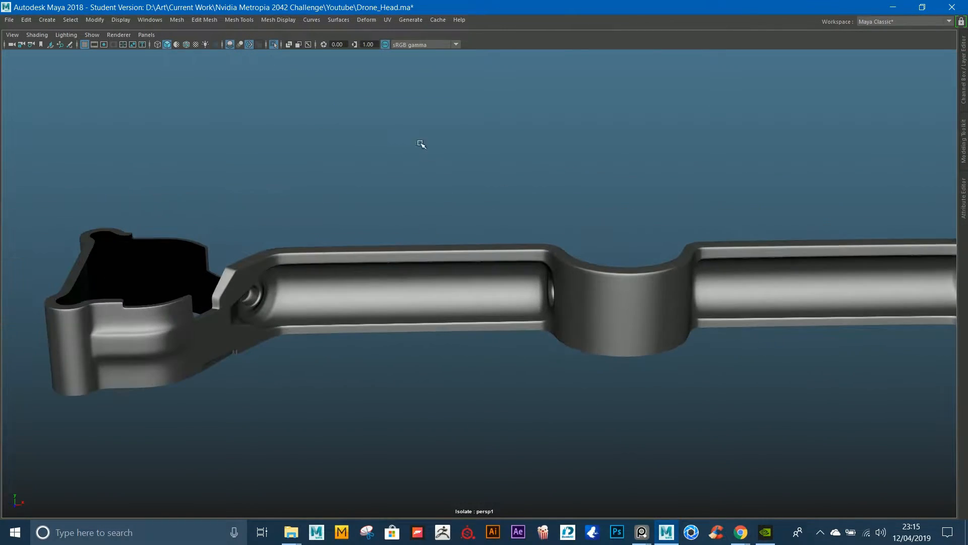
Step: Turn off isolation and view the row of battery versions from the front
left_click(274, 44)
right_click_drag(702, 348, 514, 242, "alt")
left_click_drag(515, 242, 497, 283, "alt")
right_click_drag(612, 249, 385, 177, "alt")
left_click_drag(385, 177, 371, 164, "alt")
middle_click_drag(370, 164, 388, 201, "alt")
left_click_drag(388, 201, 302, 225, "alt")
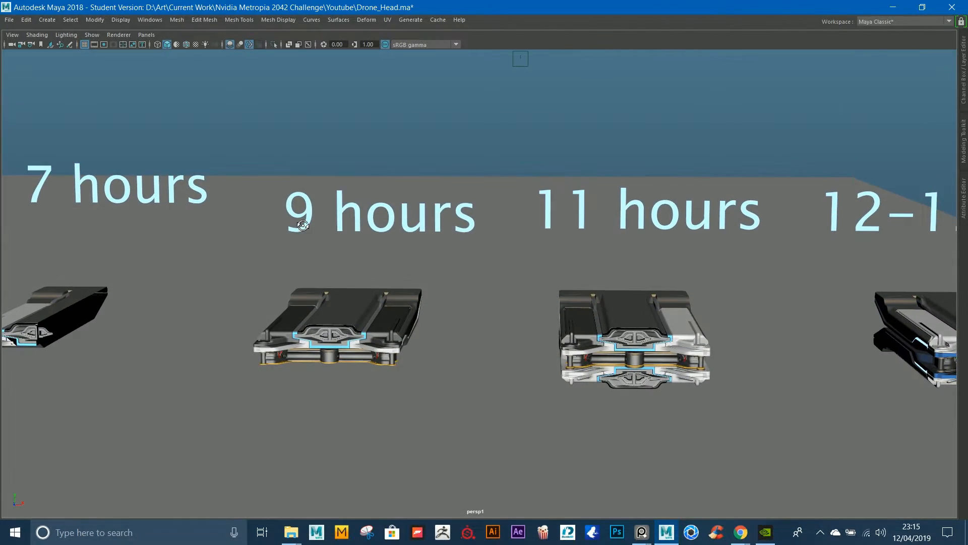
Step: Frame the 9-hour battery's front end cap and examine its edge layout
left_click(323, 322)
key("f")
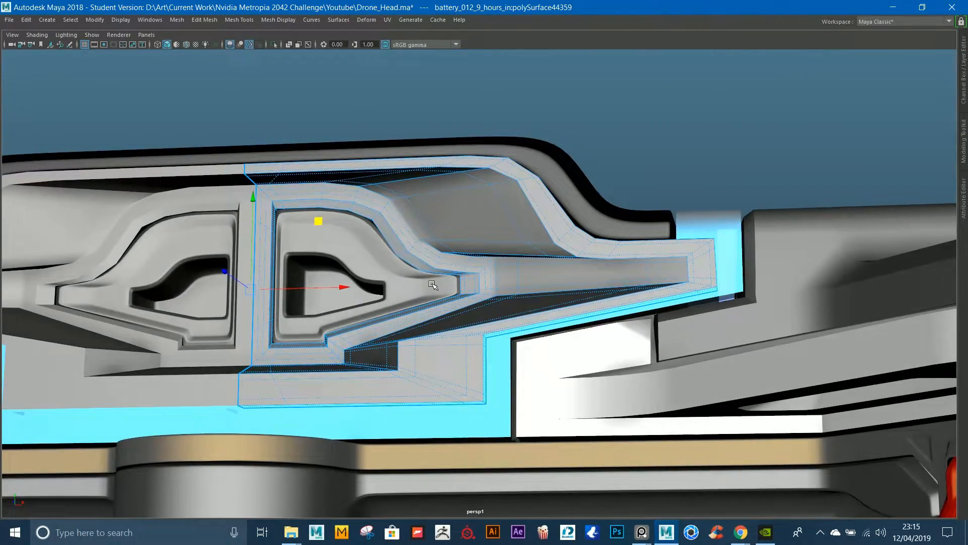
left_click_drag(433, 285, 354, 235, "alt")
left_click(354, 234)
left_click(547, 246)
right_click_drag(547, 246, 369, 212, "alt")
left_click_drag(368, 212, 186, 213, "alt")
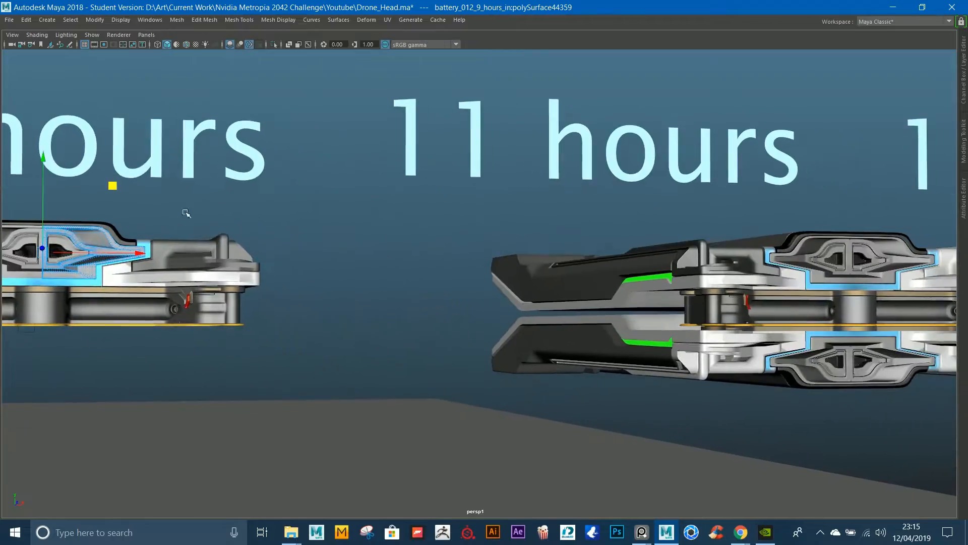
Step: Frame the 11-hour battery's front end cap pieces and compare them with the other battery versions
left_click(600, 259)
key("f")
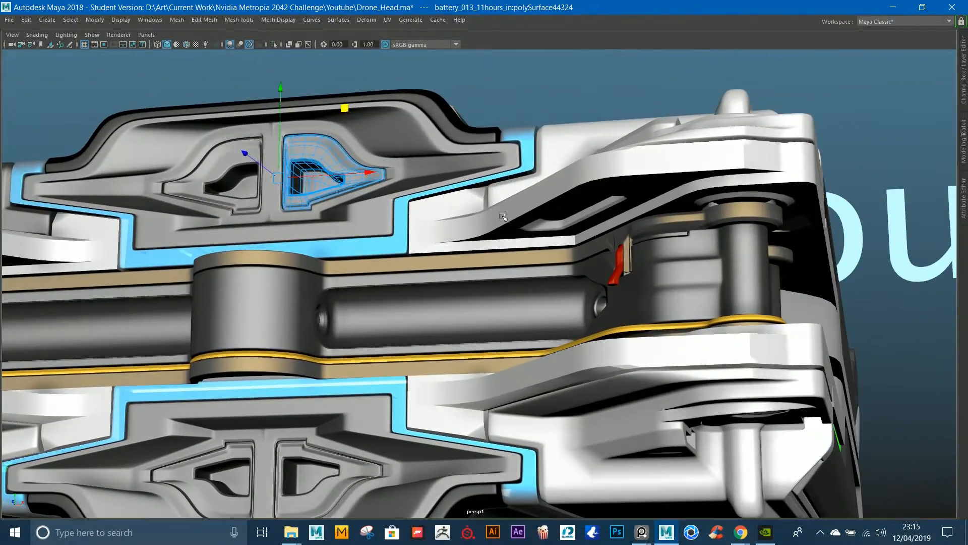
left_click(422, 168)
key("f")
right_click_drag(535, 217, 348, 214, "alt")
left_click_drag(348, 214, 368, 262, "alt")
middle_click_drag(368, 263, 398, 242, "alt")
left_click_drag(398, 242, 424, 279, "alt")
right_click_drag(424, 279, 353, 267, "alt")
middle_click_drag(354, 267, 678, 260, "alt")
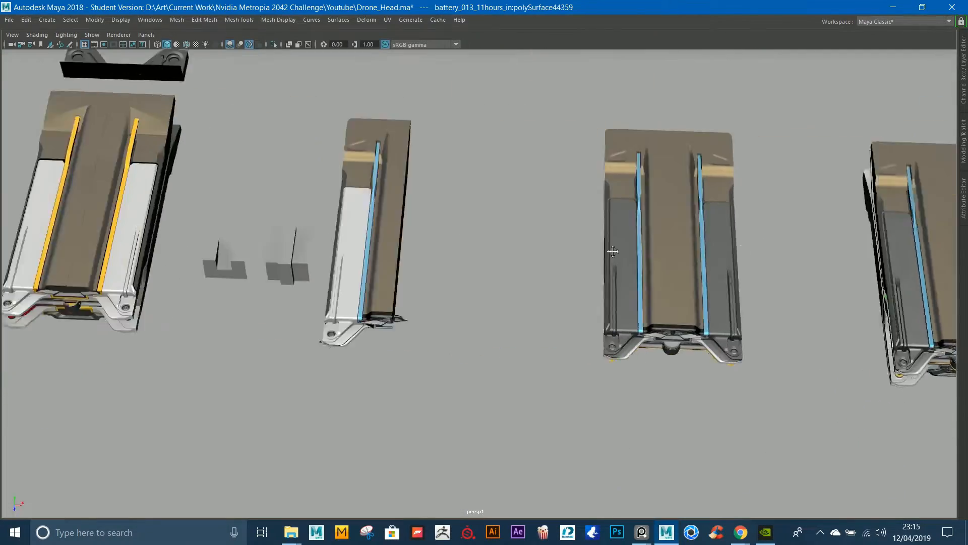
Step: Frame the top casing of the 4-hour battery and view it from the front corner
left_click(177, 243)
key("f")
left_click_drag(164, 261, 389, 271, "alt")
middle_click_drag(389, 271, 393, 222, "alt")
right_click_drag(394, 222, 525, 303, "alt")
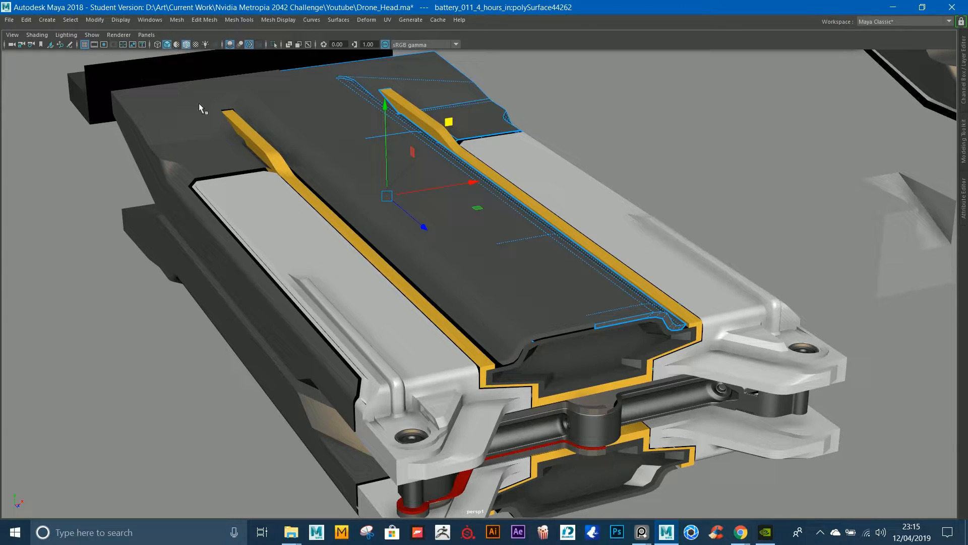
Step: Display the batteries with wireframe on shaded and the default material, with nothing selected
left_click_drag(216, 296, 215, 310, "alt")
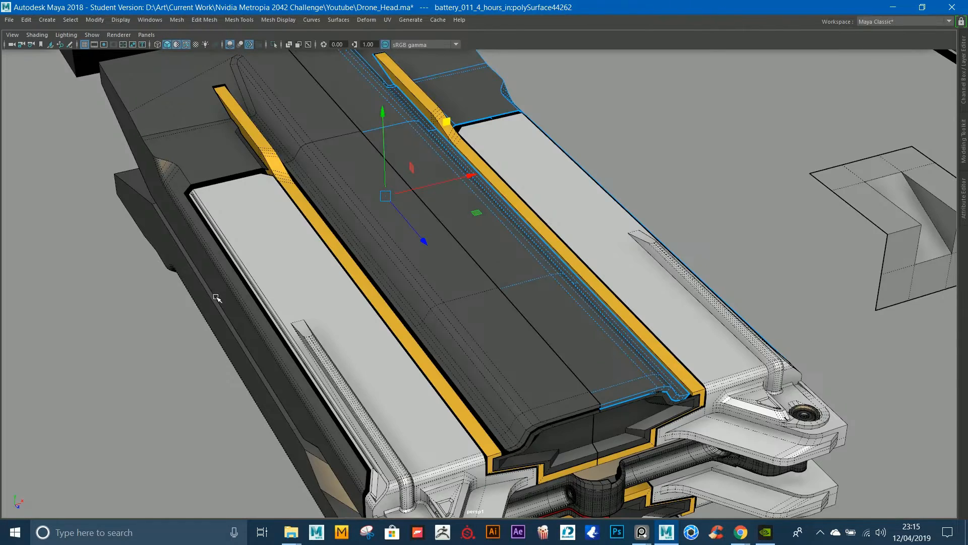
key("alt+6")
left_click(656, 87)
left_click_drag(750, 247, 736, 158, "alt")
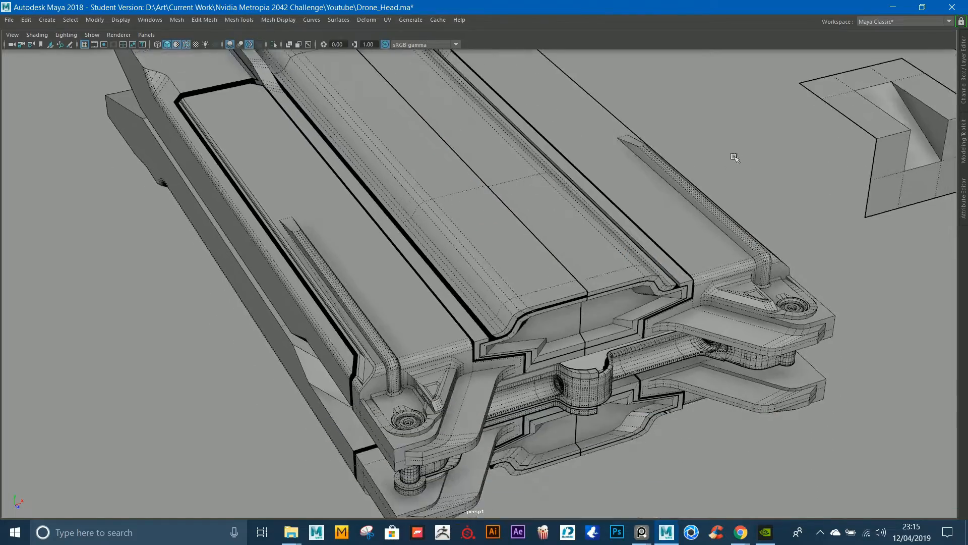
Step: Frame the 4-hour battery's front end cap and compare the wireframe density of the neighbouring battery versions
left_click_drag(689, 228, 681, 187, "alt")
right_click_drag(681, 186, 307, 206, "alt")
middle_click_drag(307, 206, 543, 151, "alt")
middle_click_drag(630, 153, 479, 197, "alt")
left_click(527, 267)
key("f")
right_click_drag(540, 268, 348, 136, "alt")
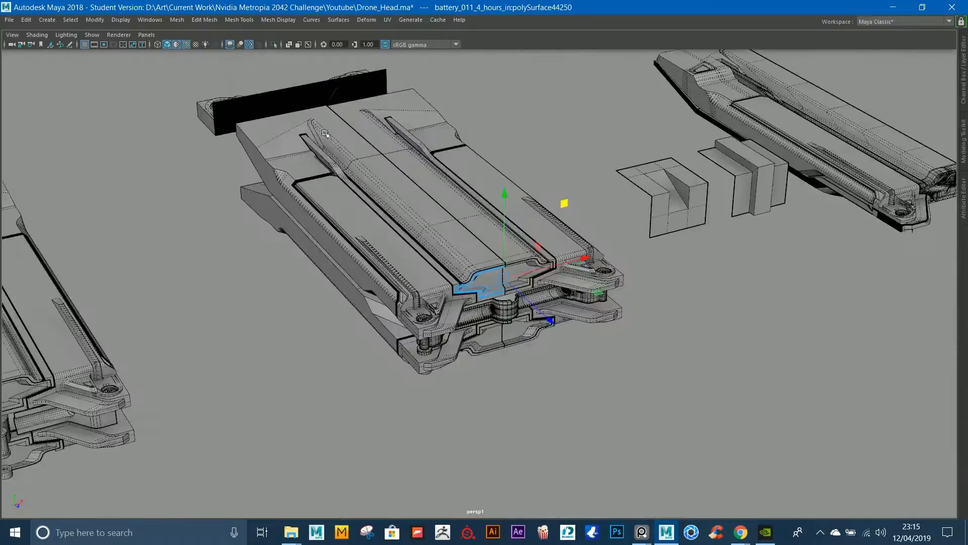
Step: Clear the selection and examine the 4-hour battery's front end and supporting edges up close
left_click_drag(348, 137, 395, 154, "alt")
left_click(461, 112)
middle_click_drag(474, 113, 511, 128, "alt")
right_click_drag(511, 128, 666, 318, "alt")
left_click_drag(666, 318, 648, 298, "alt")
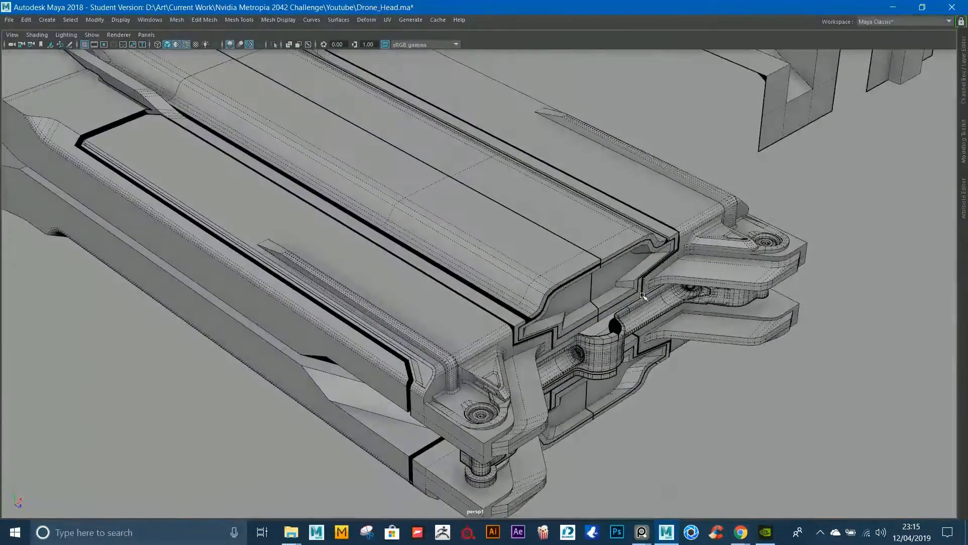
right_click_drag(630, 293, 601, 275, "alt")
left_click_drag(602, 274, 591, 261, "alt")
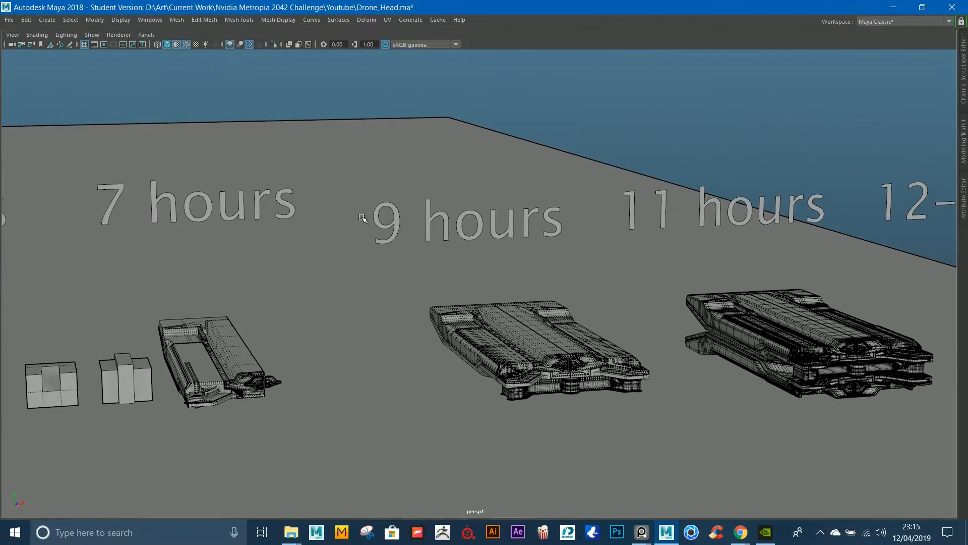
Step: Frame the 9-hour battery's top casing and inspect the denser edge flow around its front end
left_click(514, 332)
key("f")
right_click_drag(630, 341, 666, 348, "alt")
left_click_drag(489, 262, 515, 287, "alt")
middle_click_drag(621, 338, 489, 239, "alt")
left_click_drag(772, 360, 760, 309, "alt")
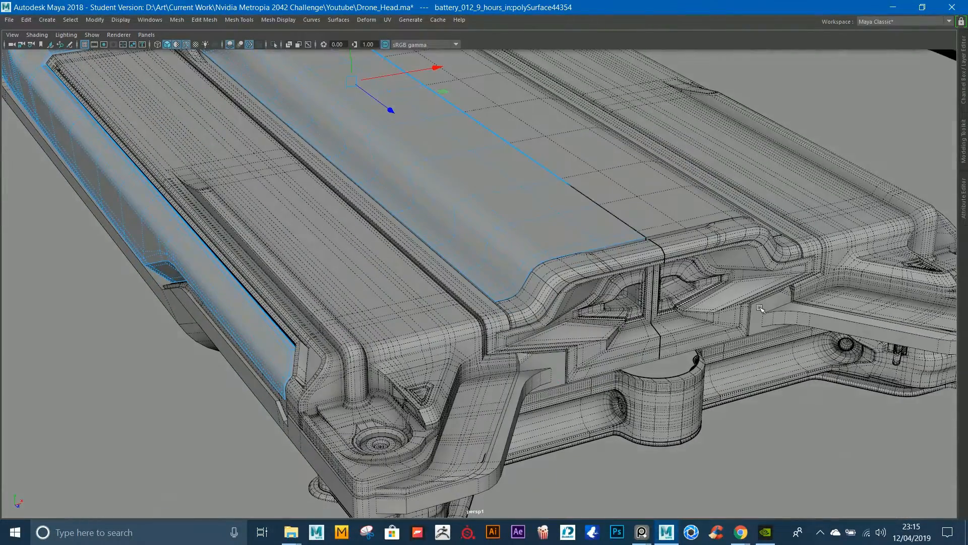
right_click_drag(581, 395, 470, 366, "alt")
left_click_drag(470, 366, 401, 257, "alt")
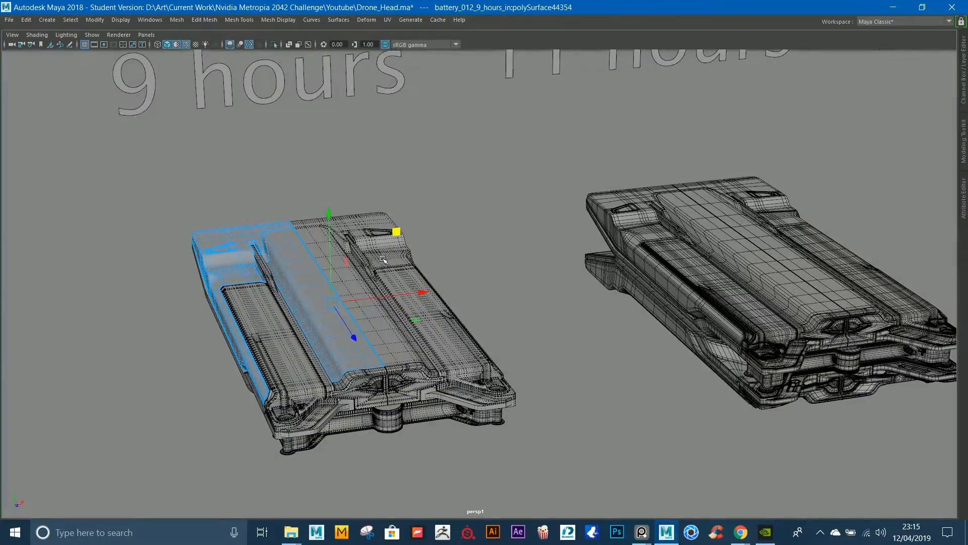
Step: Clear the selection and examine the wireframe density around the 11-hour battery's front end and corner bracket
key("f")
middle_click_drag(424, 151, 537, 156, "alt")
left_click_drag(538, 157, 249, 102, "alt")
left_click(250, 101)
left_click_drag(373, 145, 625, 285, "alt")
middle_click_drag(625, 285, 527, 260, "alt")
mouse_move(550, 283)
right_mouse_down("alt")
mouse_move(658, 352)
mouse_move(659, 314)
mouse_move(540, 292)
right_mouse_up("alt")
left_click_drag(541, 279, 585, 275, "alt")
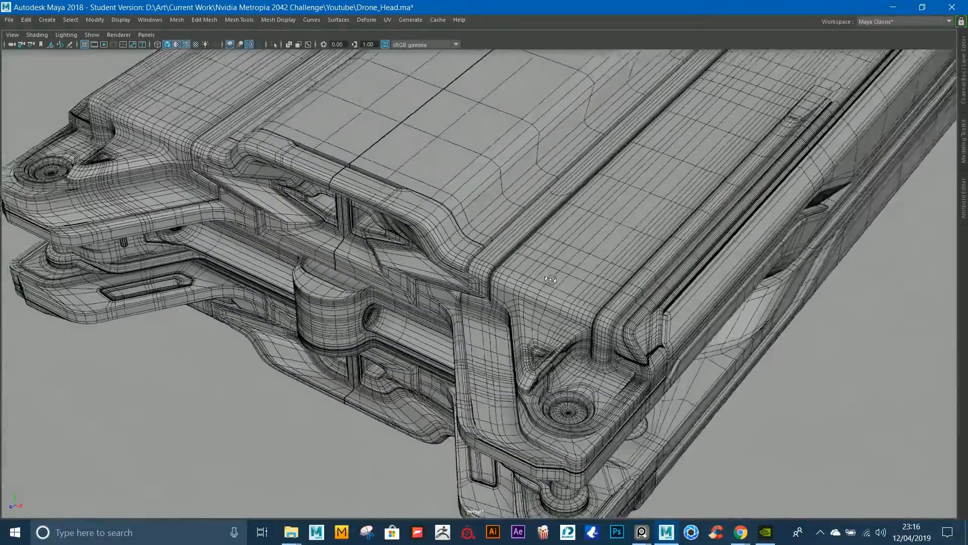
middle_click_drag(585, 275, 519, 252, "alt")
left_click_drag(519, 253, 570, 222, "alt")
Step: Select the 11-hour battery's side casing and pick an edge loop on its front bracket in edge mode
left_click(496, 216)
left_click_drag(497, 216, 545, 204, "alt")
right_click_drag(545, 203, 611, 366, "alt")
left_click_drag(611, 366, 557, 263, "alt")
right_click_drag(557, 263, 451, 215)
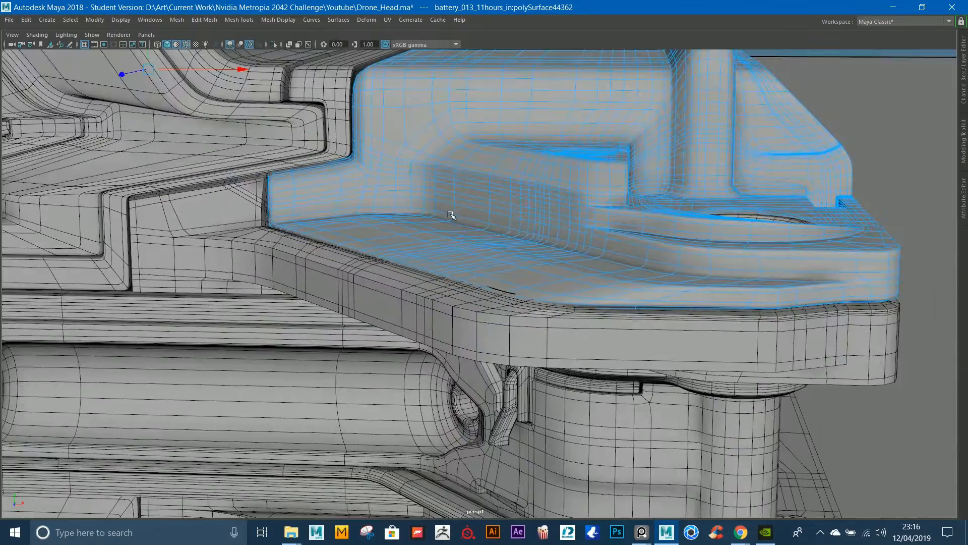
right_click_drag(494, 180, 494, 179)
double_click(484, 220)
Step: Select an edge loop beside the round corner recess of the 11-hour battery's side casing to check its flow
mouse_move(483, 220)
left_mouse_down("alt")
mouse_move(572, 248)
mouse_move(438, 227)
mouse_move(411, 241)
left_mouse_up("alt")
right_click_drag(580, 252, 495, 244, "alt")
middle_click_drag(511, 225, 528, 238, "alt")
left_click_drag(528, 238, 580, 278, "alt")
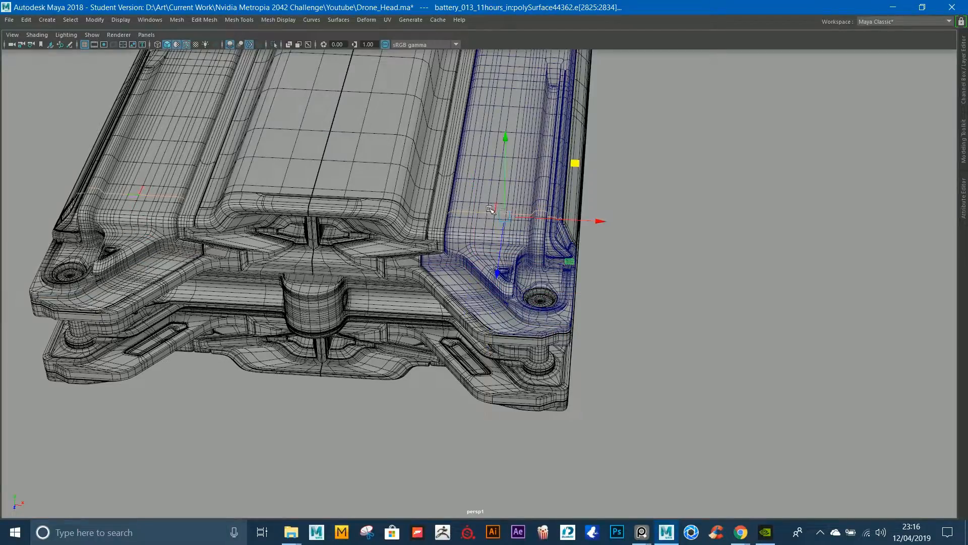
right_click_drag(500, 198, 697, 305, "alt")
double_click(657, 309)
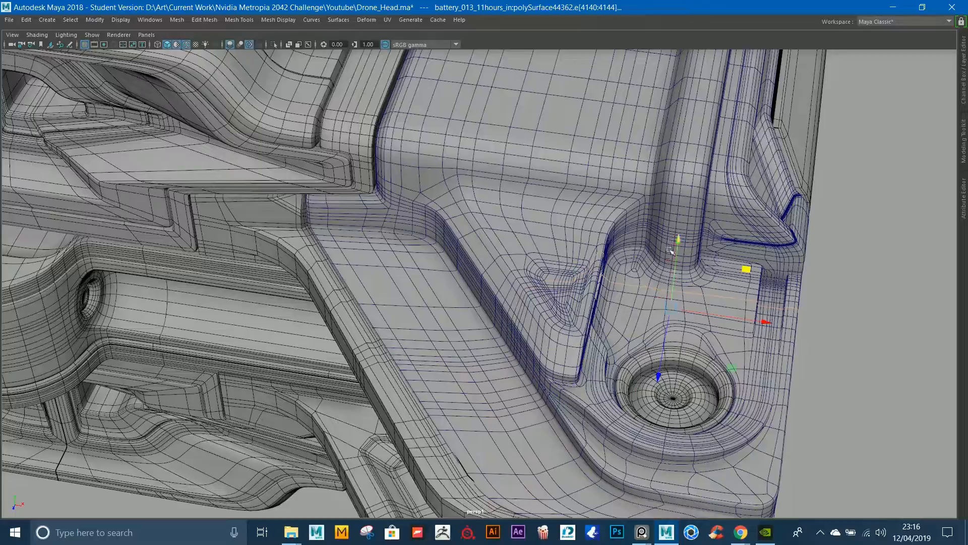
Step: Select a lengthwise edge loop along the top of the 11-hour battery's side casing
left_click_drag(681, 230, 426, 220, "alt")
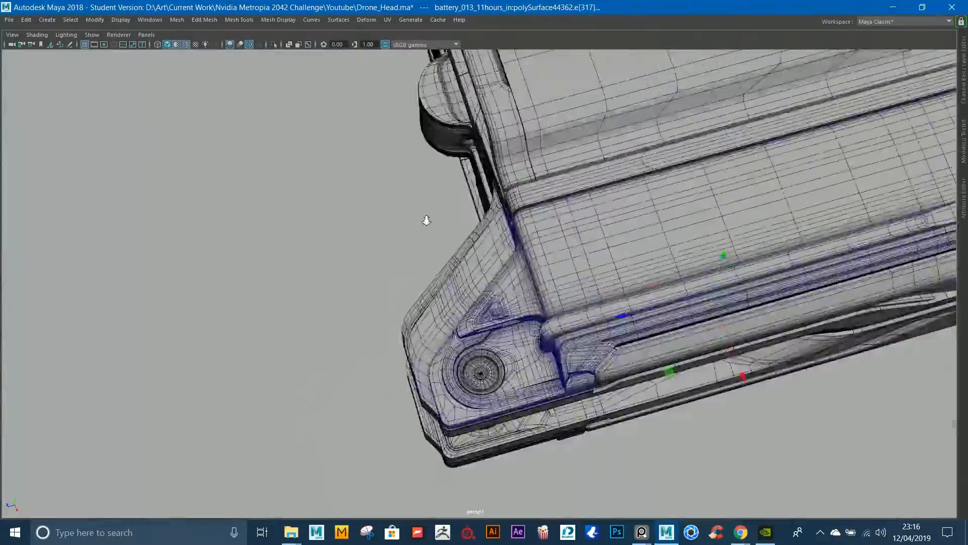
right_click_drag(426, 221, 363, 207, "alt")
middle_click_drag(580, 201, 454, 222, "alt")
left_click_drag(454, 222, 543, 285, "alt")
right_click_drag(543, 286, 630, 252, "alt")
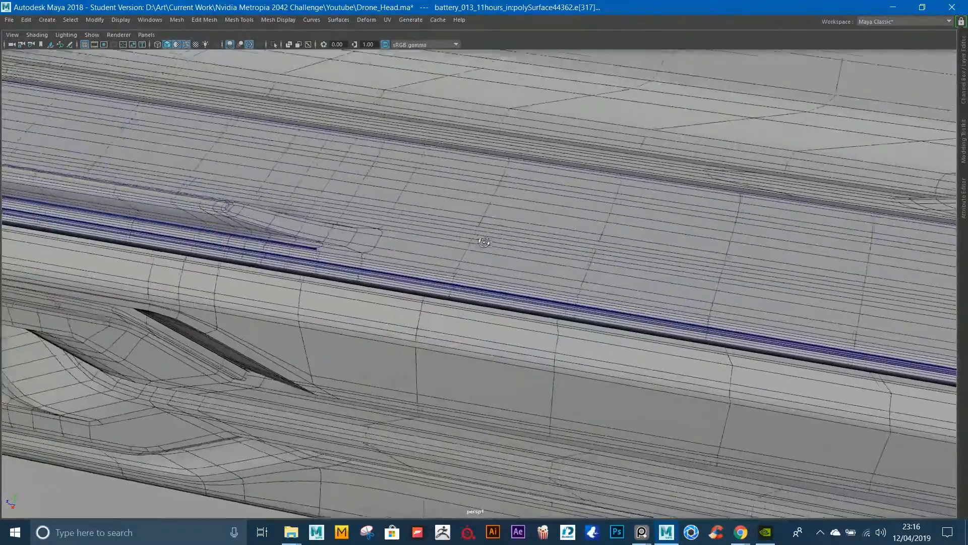
left_click_drag(580, 232, 565, 244, "alt")
double_click(545, 245)
double_click(550, 229)
Step: Follow the selected lengthwise edge loop down to the triangular recess and front corner of the side casing
right_click_drag(551, 228, 343, 195, "alt")
left_click_drag(343, 194, 413, 190, "alt")
middle_click_drag(414, 190, 474, 152, "alt")
right_click_drag(474, 212, 593, 348, "alt")
left_click_drag(593, 348, 484, 286, "alt")
middle_click_drag(433, 346, 480, 304, "alt")
right_click_drag(480, 304, 506, 346, "alt")
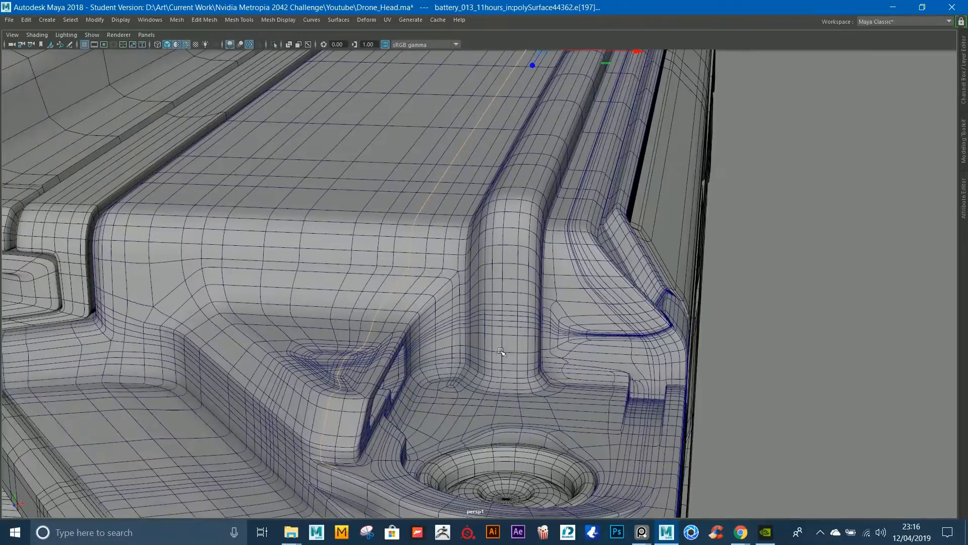
left_click_drag(344, 422, 364, 430, "alt")
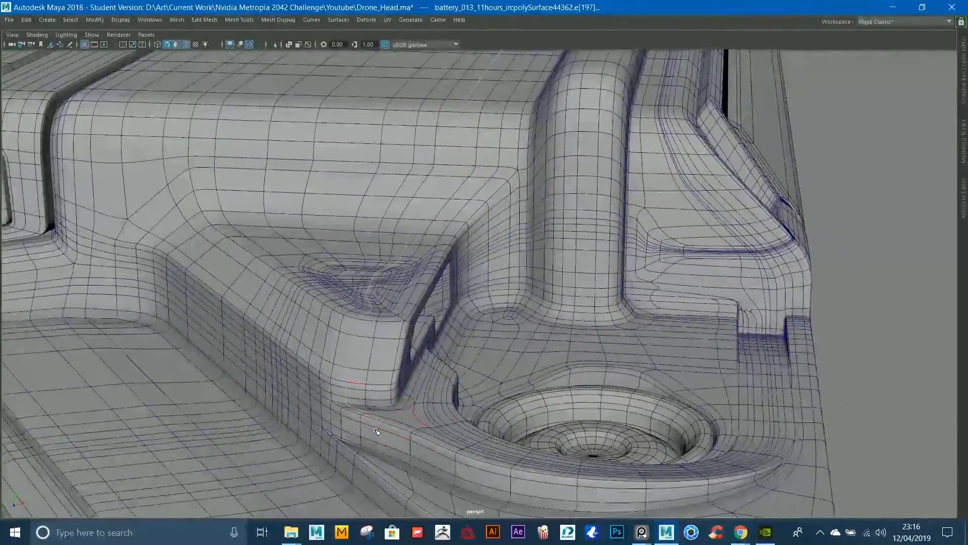
right_click_drag(376, 430, 348, 288, "alt")
left_click_drag(348, 288, 445, 304, "alt")
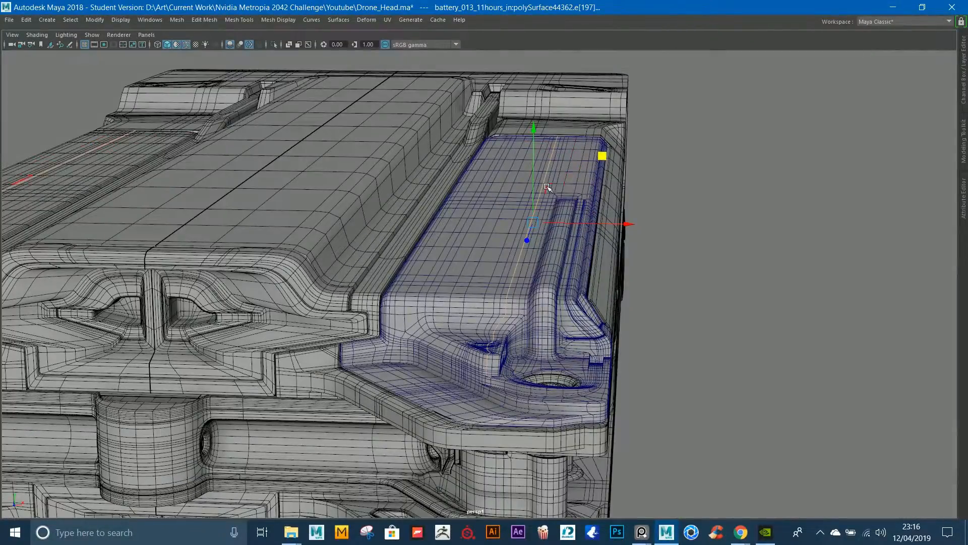
Step: Return the side casing to object mode, view the battery's underside and compare the neighbouring battery versions
right_click_drag(548, 187, 723, 82)
right_click_drag(723, 82, 683, 158, "alt")
left_click_drag(683, 158, 568, 158, "alt")
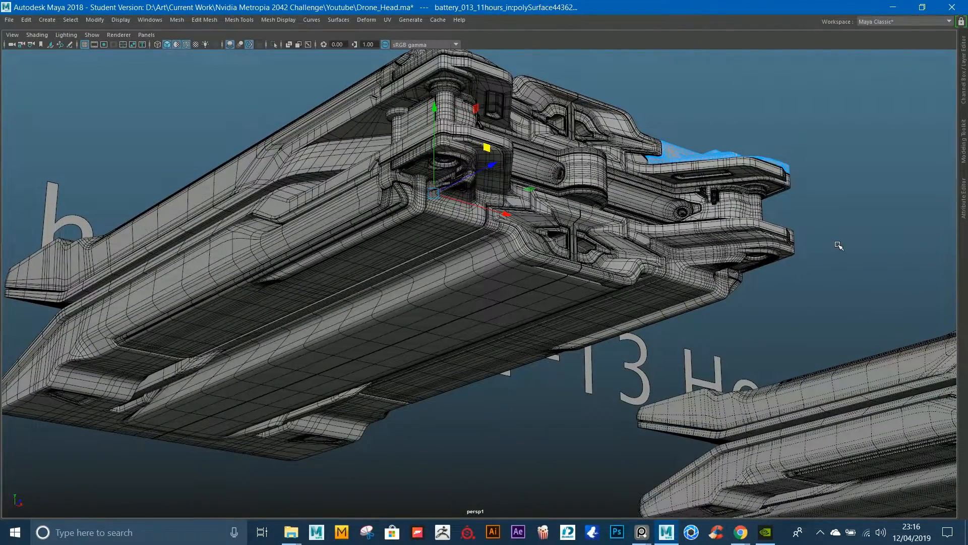
right_click_drag(795, 278, 625, 275, "alt")
left_click_drag(626, 275, 551, 270, "alt")
right_click_drag(551, 270, 444, 252, "alt")
left_click_drag(443, 252, 428, 285, "alt")
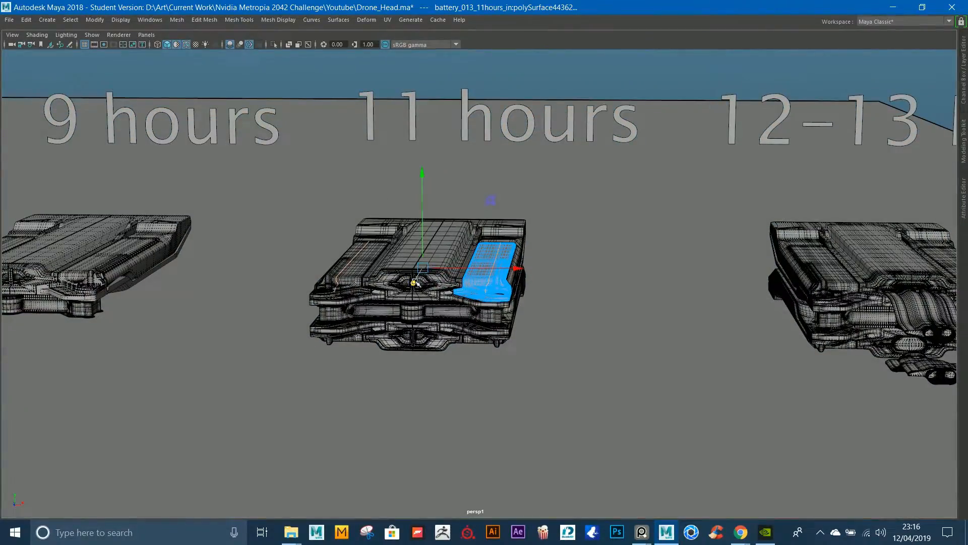
Step: Frame the 11-hour battery's front end cap and inspect its shaded surfaces without the wireframe overlay
left_click(414, 280)
key("f")
right_click_drag(415, 292, 283, 282, "alt")
left_click_drag(282, 283, 391, 313, "alt")
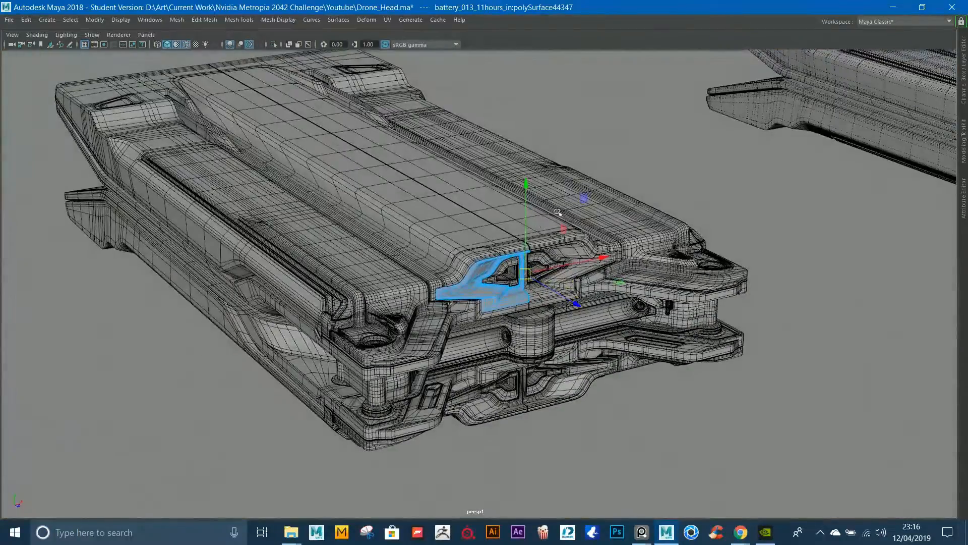
left_click_drag(394, 74, 272, 107, "alt")
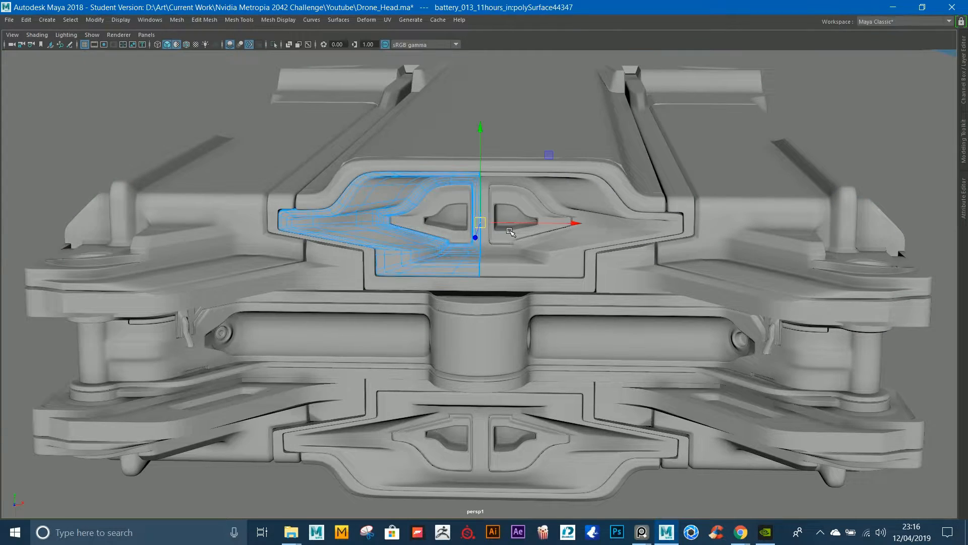
left_click_drag(498, 229, 479, 218, "alt")
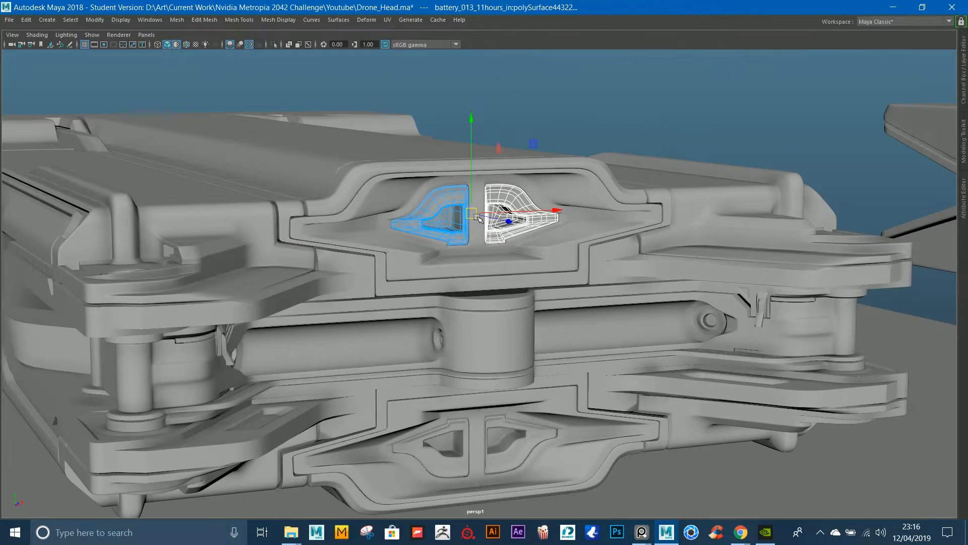
Step: Select the opposite half of the 11-hour battery's front end cap and examine its smoothed recess
left_click(518, 260)
left_click_drag(563, 237, 510, 217, "alt")
right_click_drag(510, 217, 558, 277, "alt")
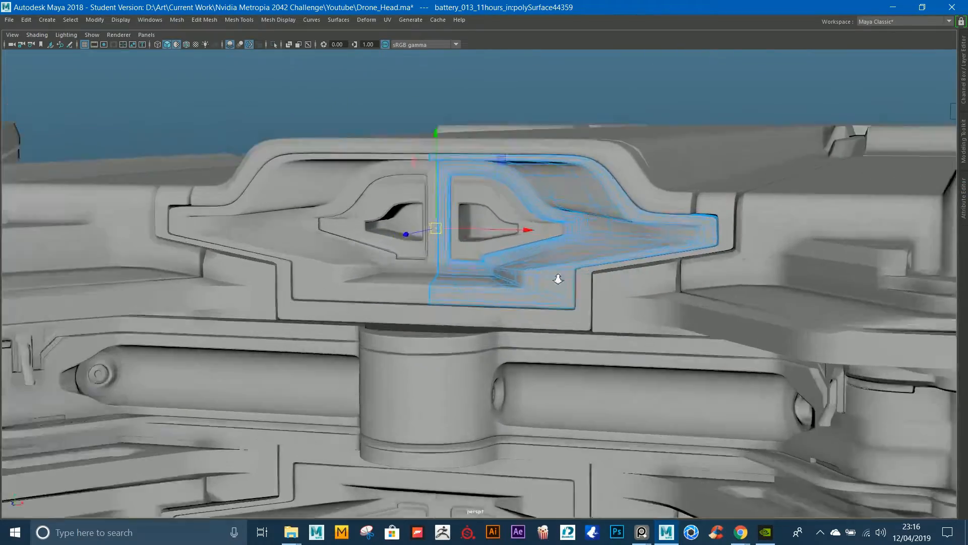
left_click_drag(558, 277, 564, 241, "alt")
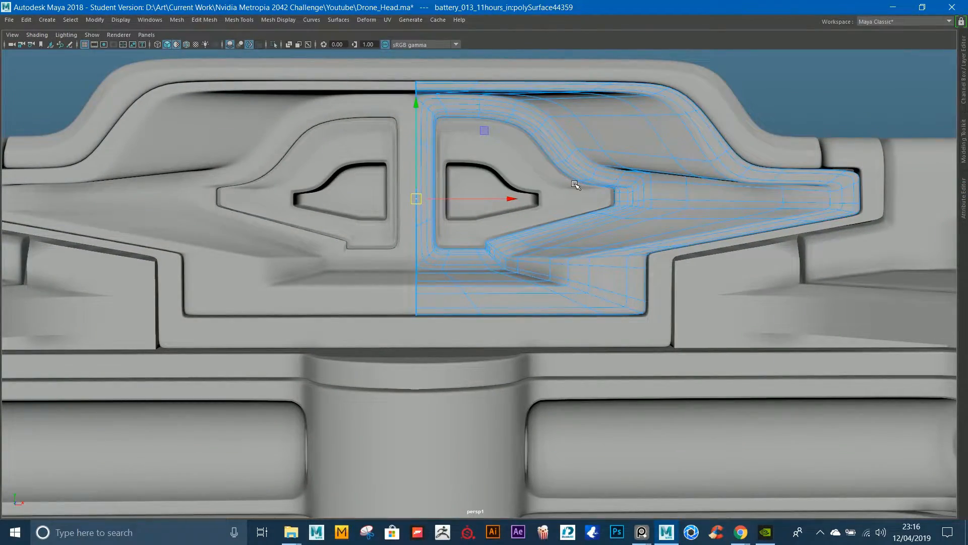
right_click_drag(575, 185, 548, 165, "alt")
left_click_drag(549, 165, 610, 171, "alt")
right_click_drag(709, 162, 541, 183, "alt")
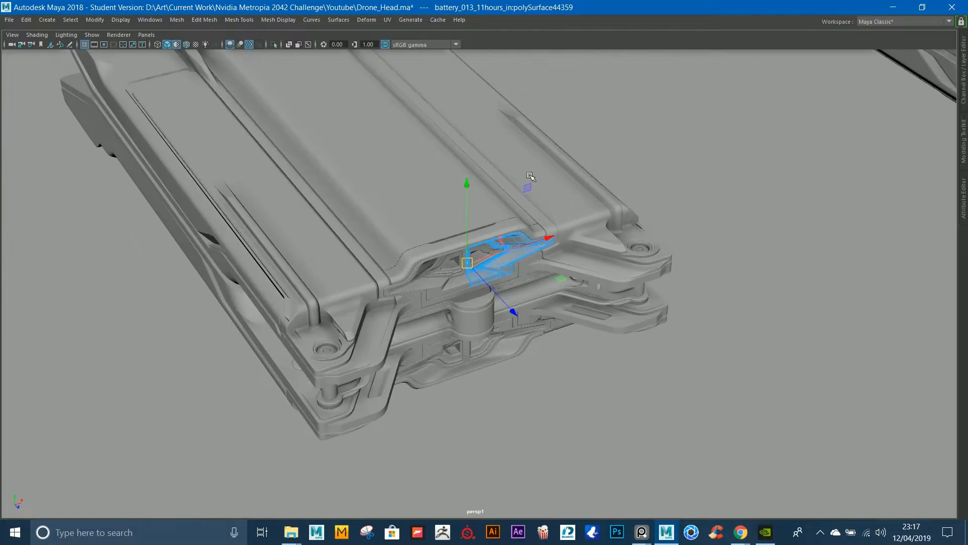
Step: View the 11-hour battery from the front and move across to the 12-13-hour battery's curved connector
left_click_drag(540, 183, 501, 147, "alt")
middle_click_drag(502, 146, 501, 187, "alt")
left_click_drag(272, 110, 639, 222)
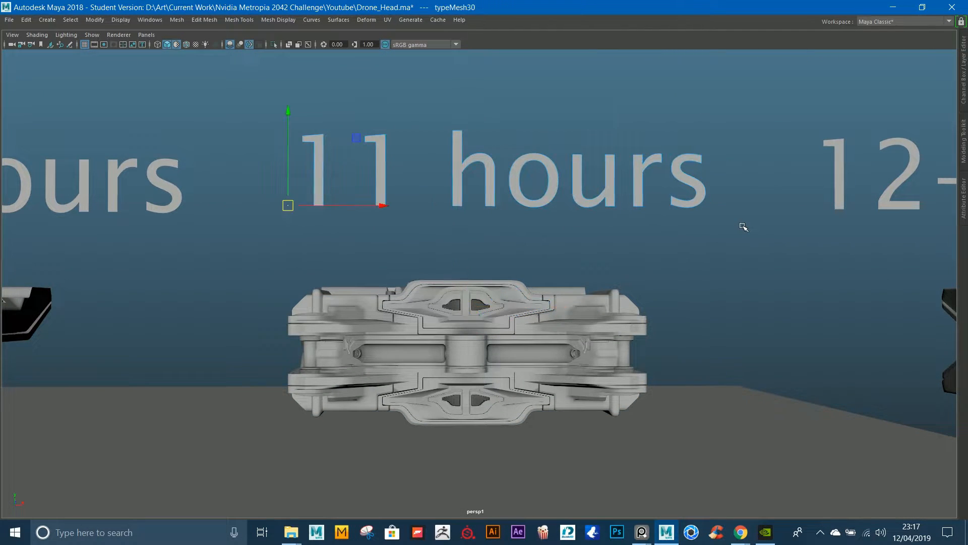
left_click_drag(687, 247, 597, 234, "alt")
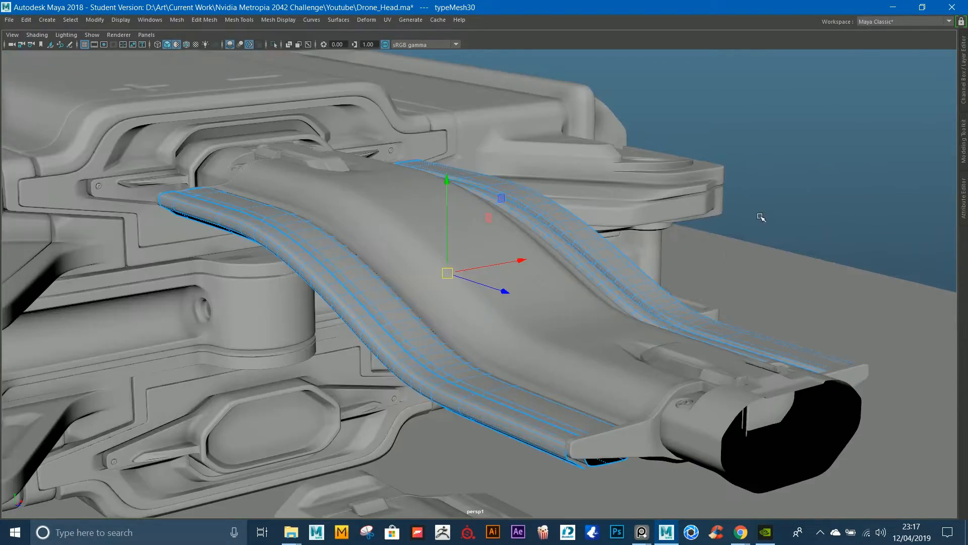
Step: Select the finished battery's lower casing and examine its front end cap with the octagonal plug
right_click_drag(761, 217, 700, 206, "alt")
middle_click_drag(701, 205, 820, 139, "alt")
left_click_drag(595, 253, 429, 252, "alt")
left_click(536, 271)
middle_click_drag(429, 252, 323, 237, "alt")
right_click_drag(323, 237, 612, 371, "alt")
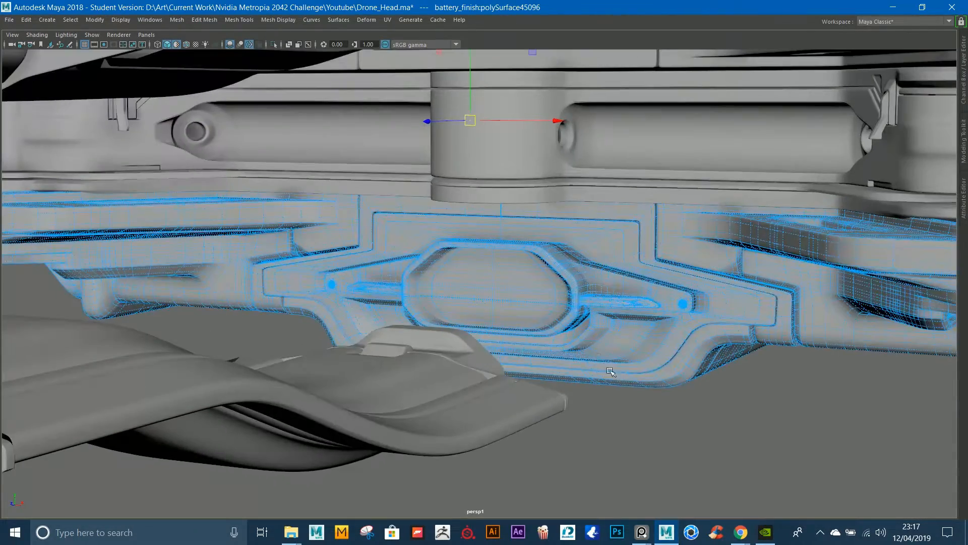
Step: Clear the selection and turn off the default material to display the finished battery with its coloured materials
left_click(677, 421)
left_click(175, 44)
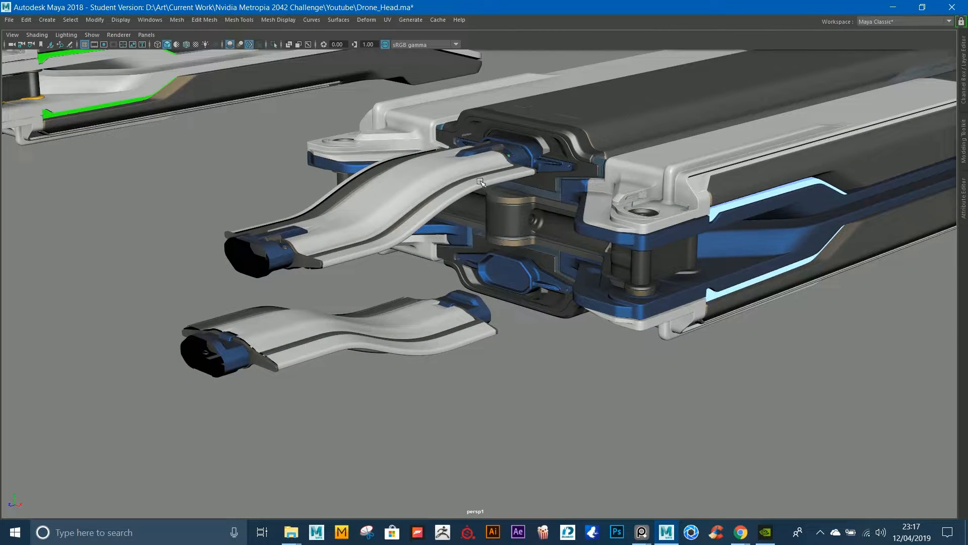
right_click_drag(491, 152, 563, 212, "alt")
right_click_drag(518, 285, 587, 336, "alt")
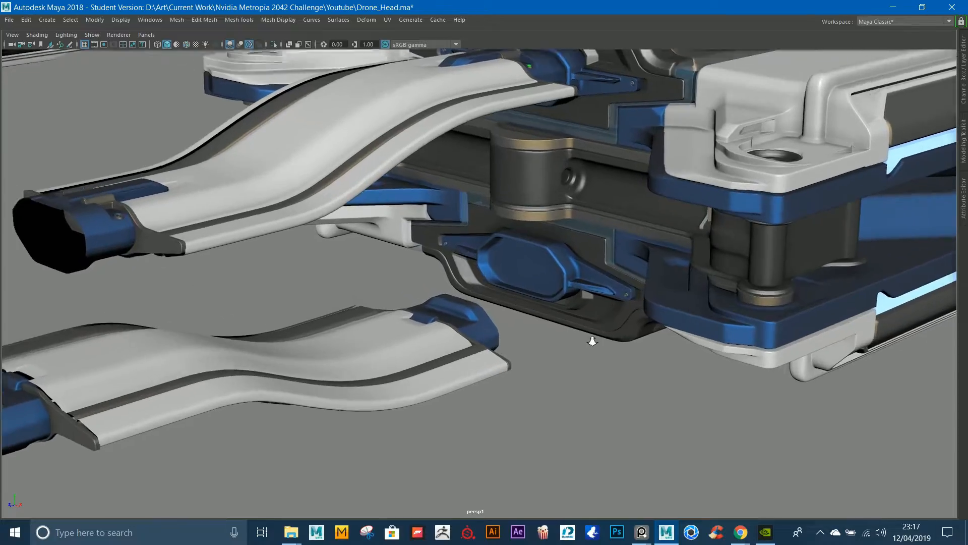
left_click_drag(588, 337, 525, 360, "alt")
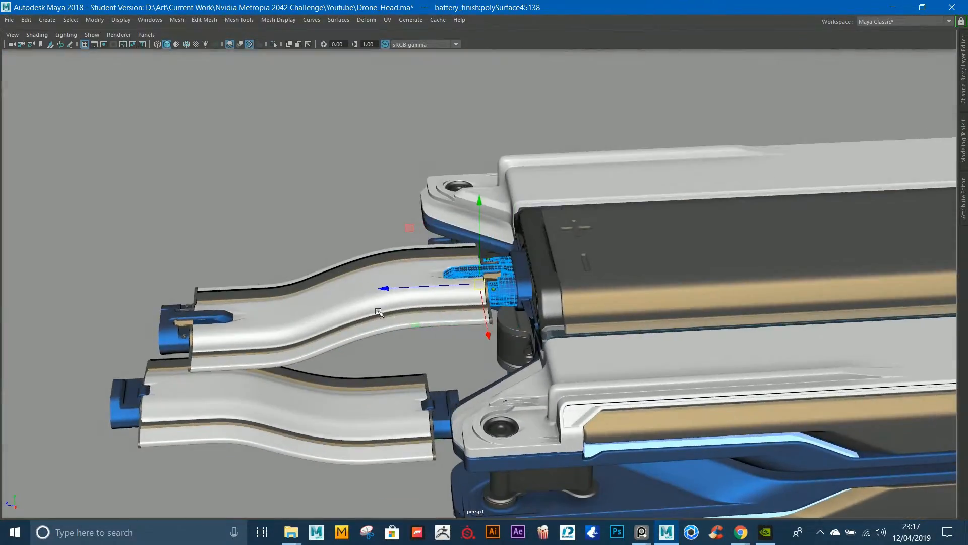
Step: Isolate the two curved connectors of the finished battery, leaving out the battery body, and frame them
left_click_drag(141, 229, 605, 386)
left_click_drag(618, 157, 848, 431, "ctrl")
left_click_drag(575, 174, 553, 235, "ctrl")
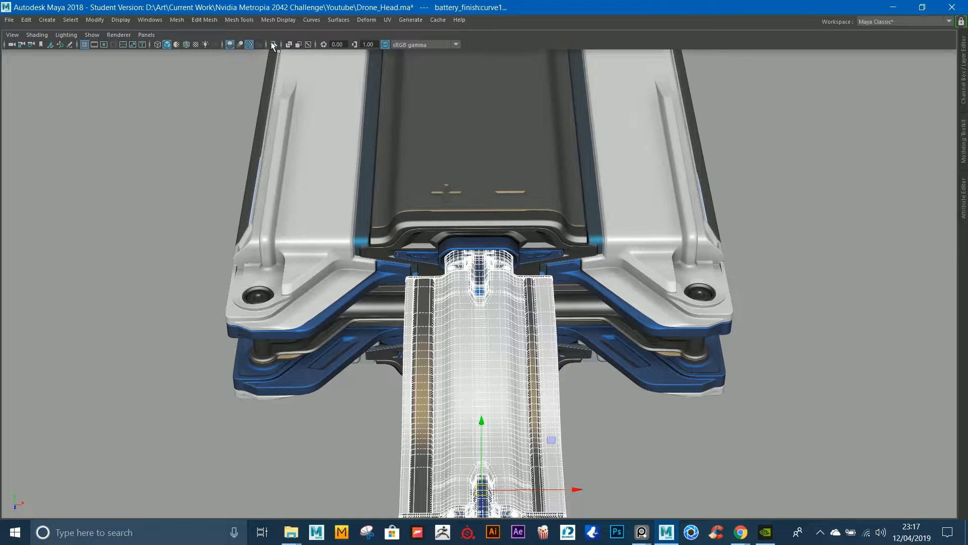
left_click(273, 44)
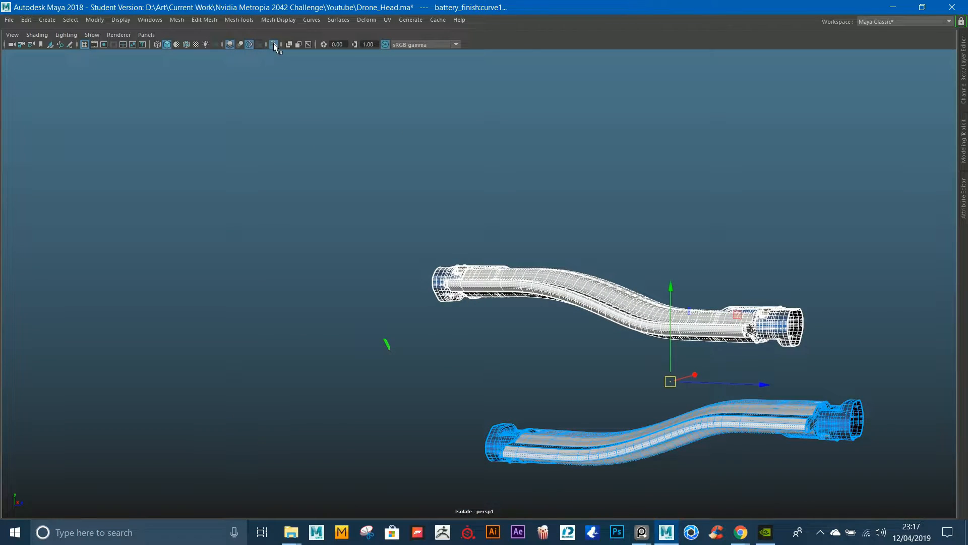
key("f")
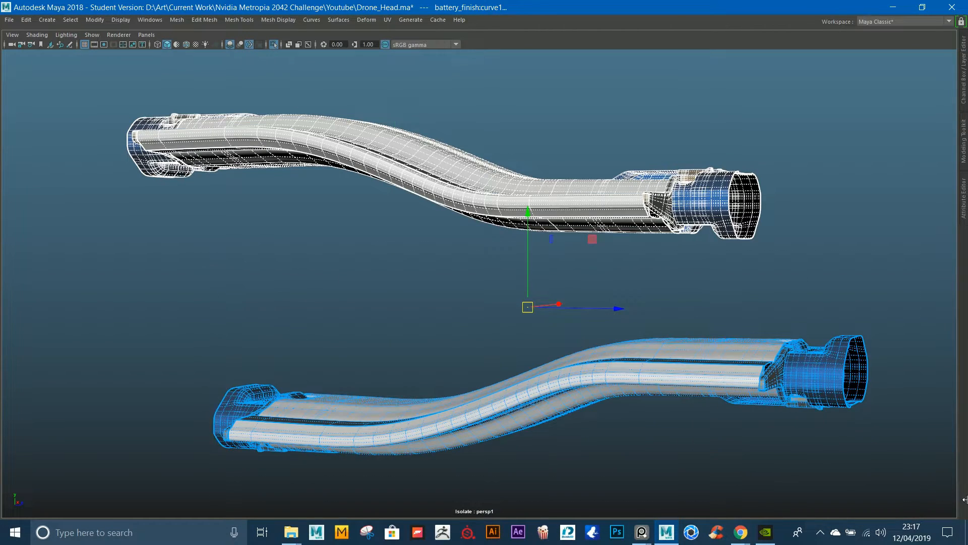
Step: Clear the selection and view the curved connector from above, up close at its blue end piece
left_click(580, 209)
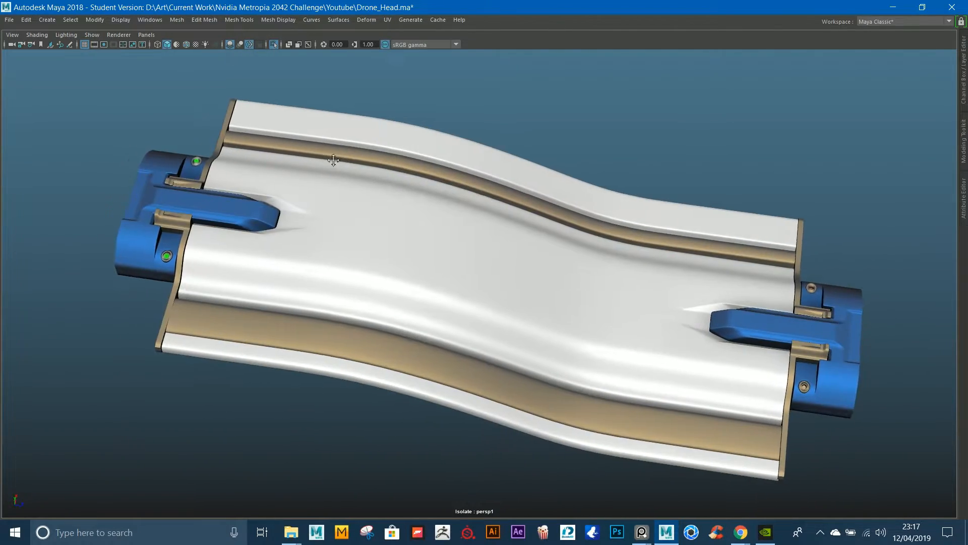
middle_click_drag(334, 160, 379, 160, "alt")
right_click_drag(331, 166, 350, 169, "alt")
left_click_drag(350, 168, 147, 167, "alt")
middle_click_drag(434, 201, 337, 264, "alt")
right_click_drag(337, 264, 422, 292, "alt")
left_click_drag(422, 292, 424, 338, "alt")
middle_click_drag(424, 338, 482, 291, "alt")
Step: Select the connector's gold clip frame and its blue end piece in turn to inspect their meshes
left_click(487, 277)
left_click_drag(487, 276, 515, 247, "alt")
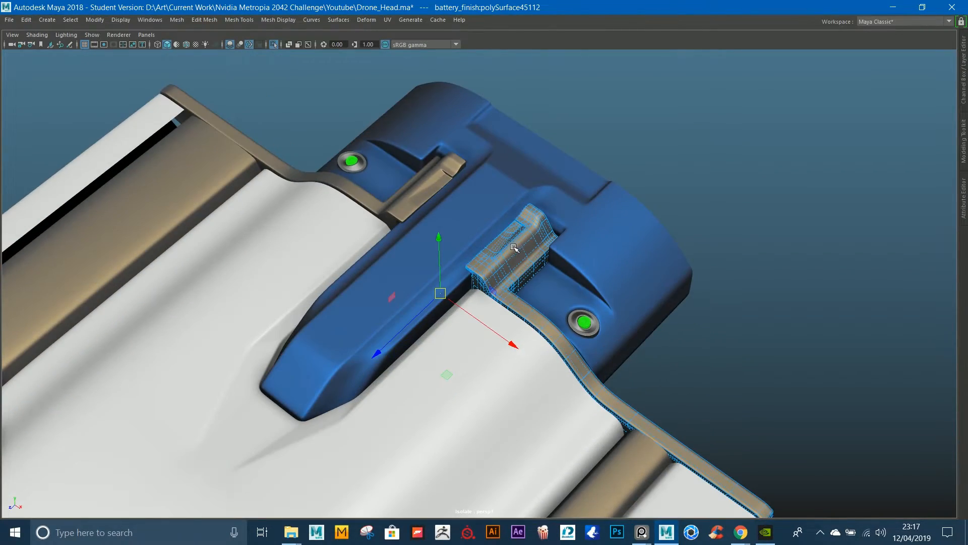
left_click(498, 364)
left_click(531, 224)
left_click(526, 191)
left_click_drag(419, 255, 397, 320, "alt")
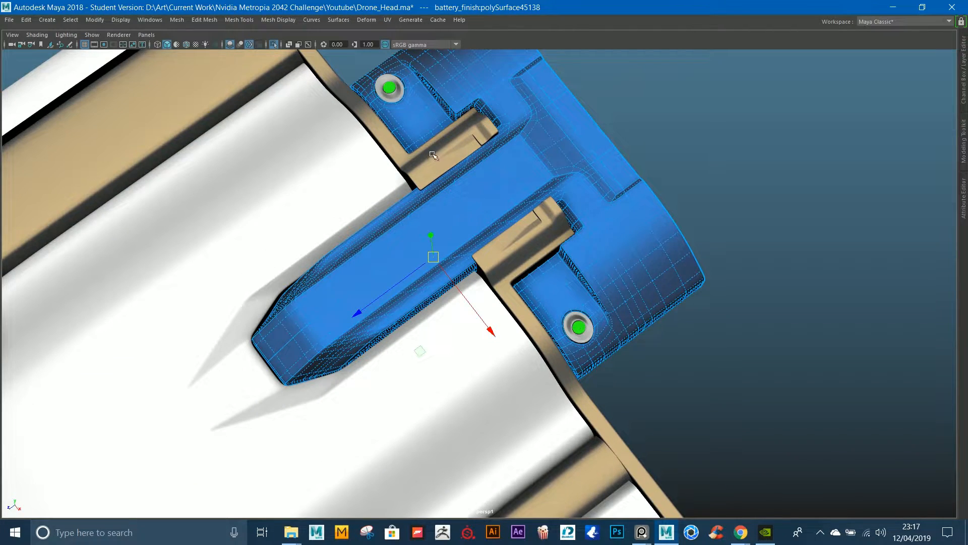
Step: Isolate the connector's white central cover and examine the edge flow around its latch cutout
left_click_drag(384, 219, 335, 227, "alt")
right_click_drag(374, 117, 376, 177, "alt")
middle_click_drag(375, 177, 426, 198, "alt")
left_click(487, 206)
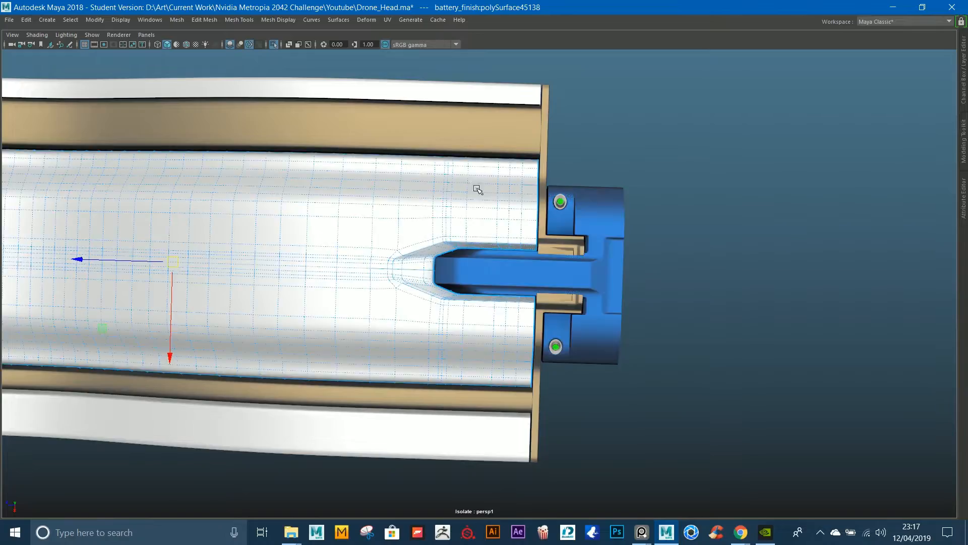
left_click_drag(478, 191, 481, 164, "alt")
right_click_drag(515, 220, 535, 252, "alt")
left_click_drag(534, 252, 547, 259, "alt")
right_click_drag(351, 169, 304, 134, "alt")
left_click_drag(304, 134, 428, 139, "alt")
right_click_drag(428, 139, 492, 196, "alt")
middle_click_drag(494, 217, 514, 188, "alt")
left_click_drag(514, 188, 579, 188, "alt")
double_click(273, 43)
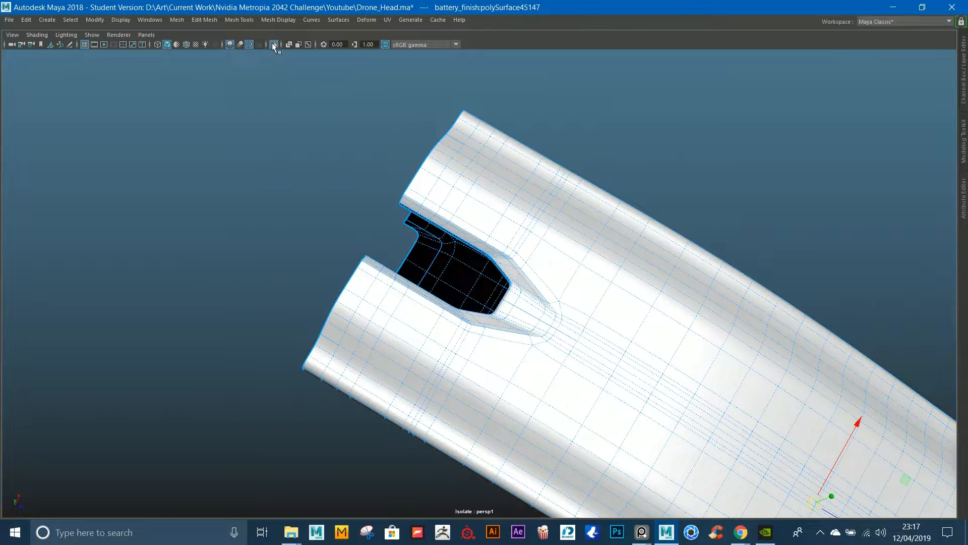
Step: Clear the selection, view the isolated white cover's latch cutout without wireframe, and bring the surrounding parts back
left_click(558, 87)
left_click_drag(558, 88, 457, 167, "alt")
left_click_drag(433, 301, 560, 296, "alt")
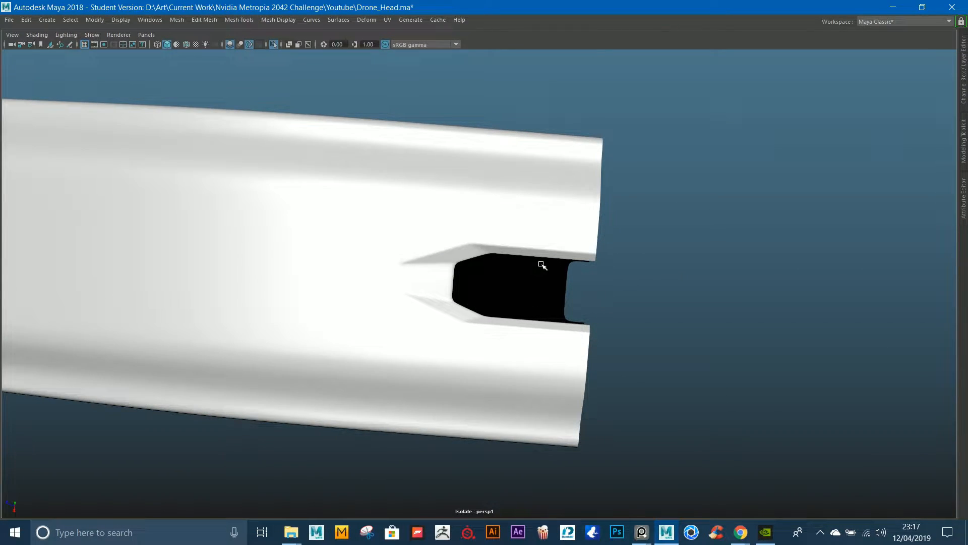
key("ctrl+z")
key("ctrl+z")
Step: Isolate the connector's blue end piece, inspect its shape without wireframe, and undo the isolation
left_click(671, 285)
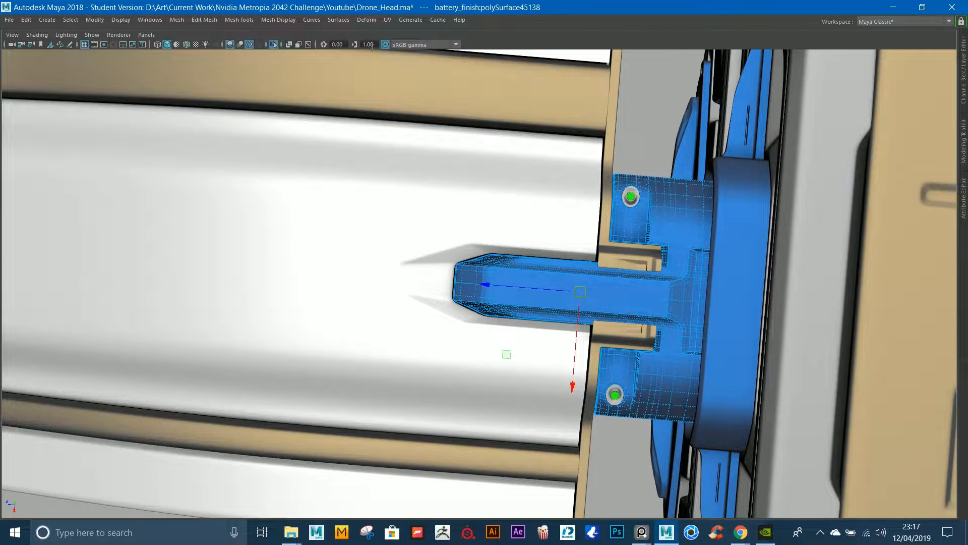
left_click(274, 44)
left_click(489, 136)
left_click_drag(489, 136, 476, 182, "alt")
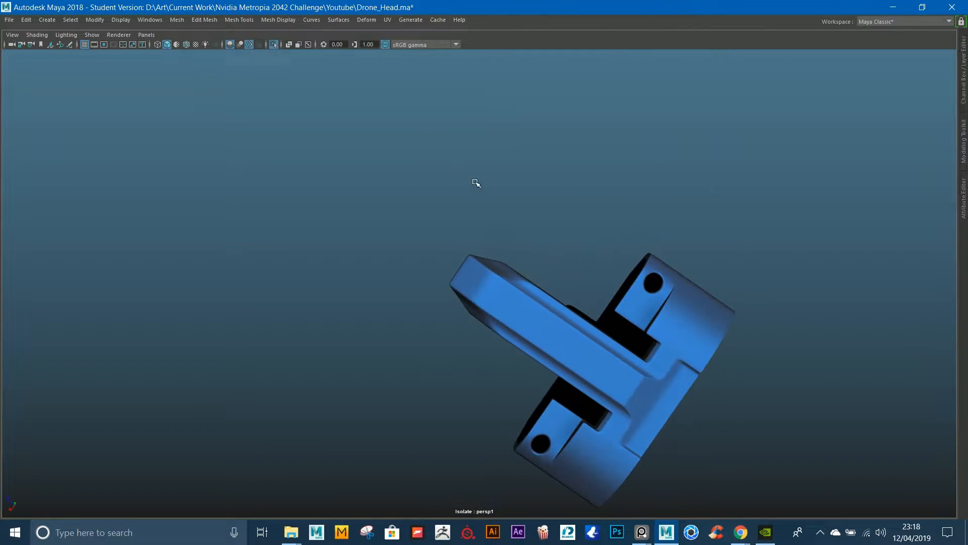
key("ctrl+z")
key("ctrl+z")
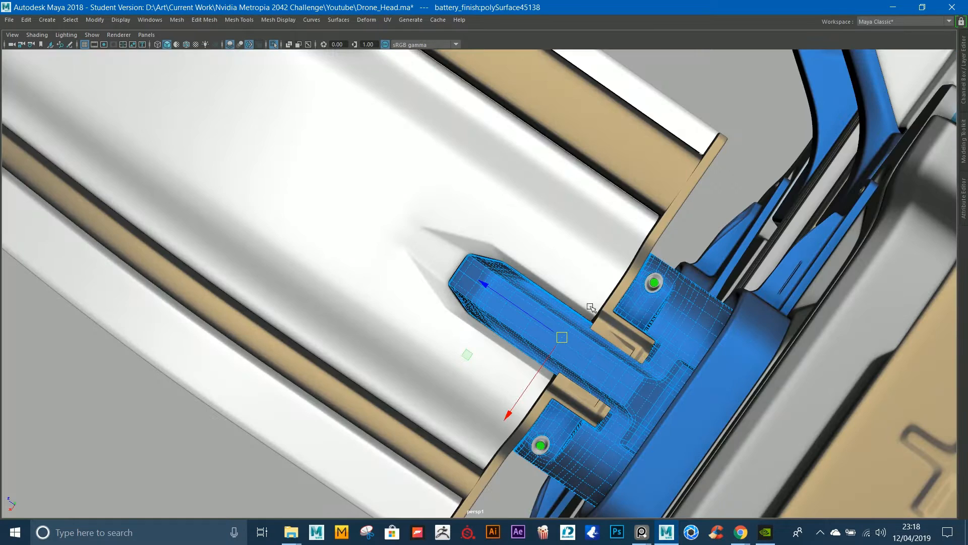
Step: Isolate the gold clip frame beside the blue end piece, look at it alone, and undo the isolation
left_click_drag(620, 291, 291, 124, "alt")
left_click(625, 336)
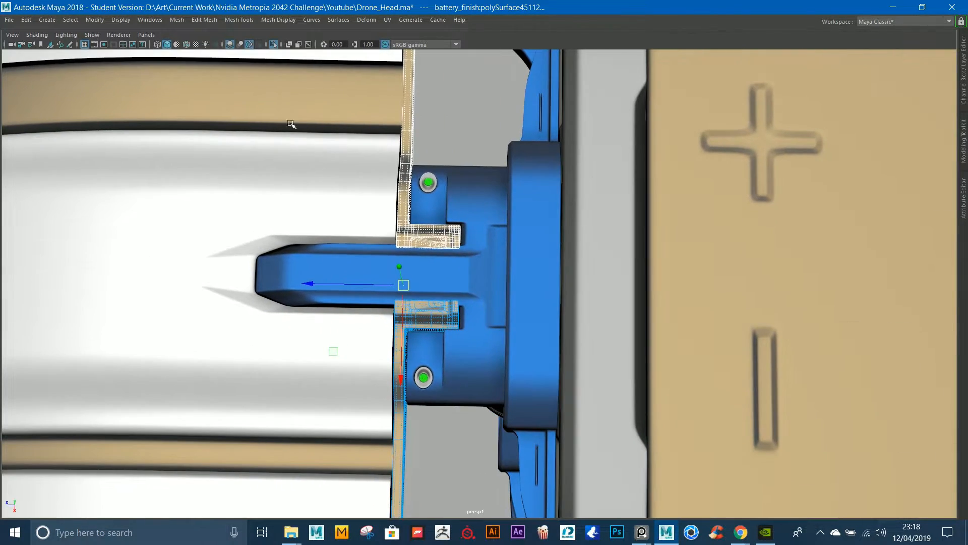
left_click(273, 44)
left_click_drag(381, 127, 552, 264, "alt")
key("ctrl+z")
Step: Isolate the blue end piece together with the gold clip frames and white cover, and view how they fit together
left_click(512, 282, "shift")
left_click(506, 174, "shift")
left_click(404, 142, "shift")
left_click_drag(370, 225, 353, 242, "alt")
middle_click_drag(353, 166, 361, 222, "alt")
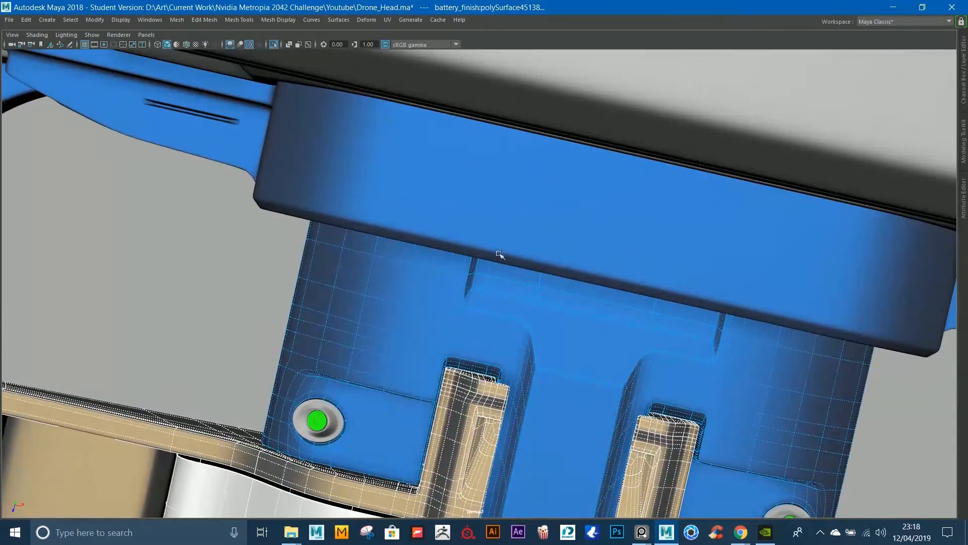
right_click_drag(500, 254, 413, 196, "alt")
left_click(274, 44)
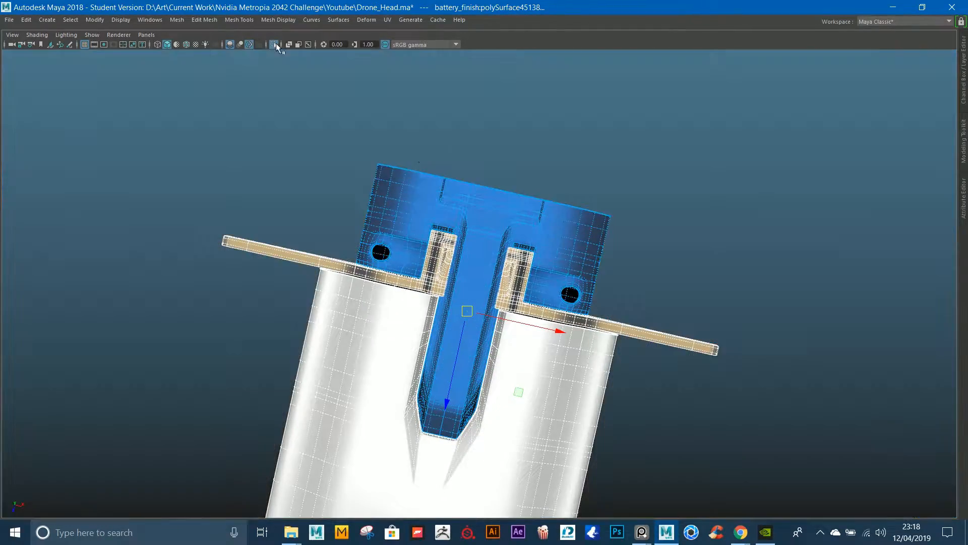
key("f")
left_click_drag(696, 205, 704, 205, "alt")
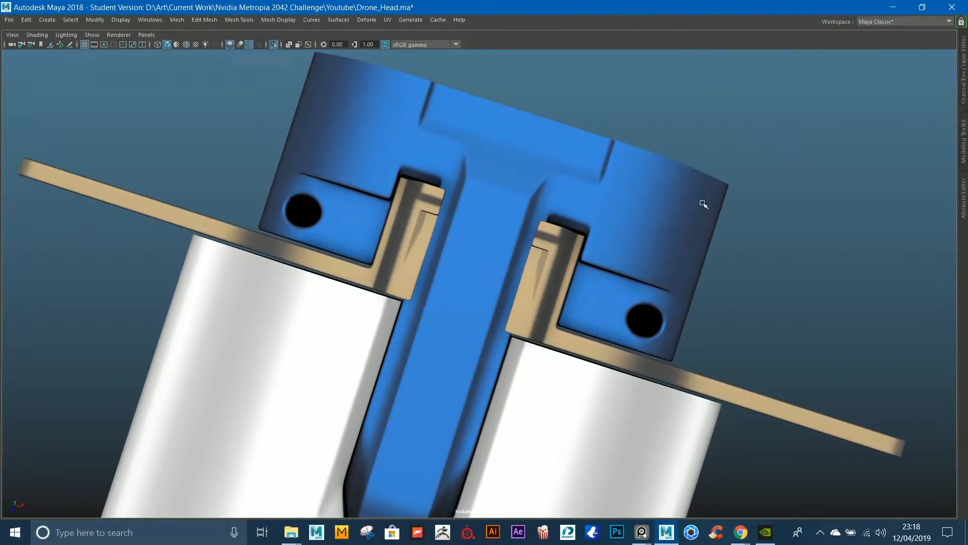
middle_click_drag(676, 380, 627, 293, "alt")
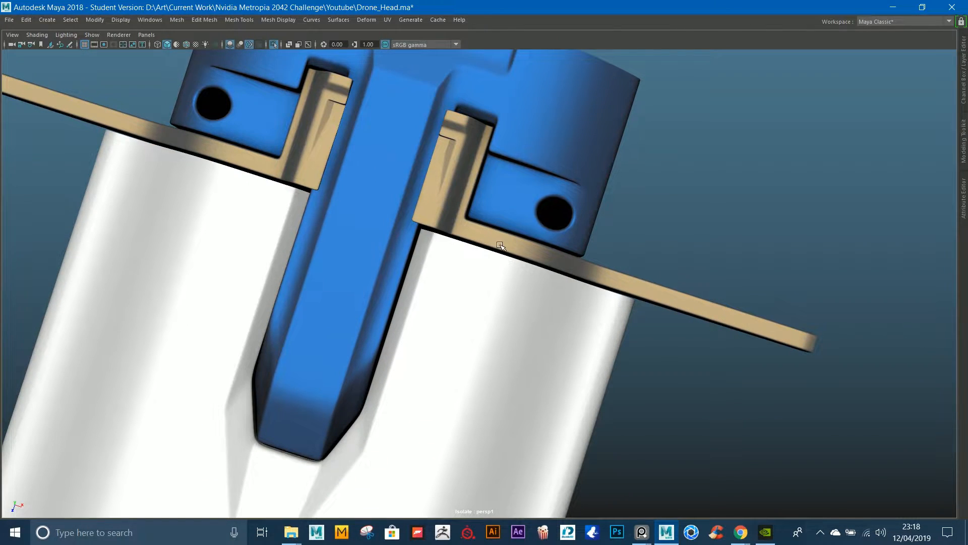
Step: Select one gold clip frame and examine its mesh along the joint with the white cover
left_click_drag(543, 245, 515, 230, "alt")
left_click(556, 308)
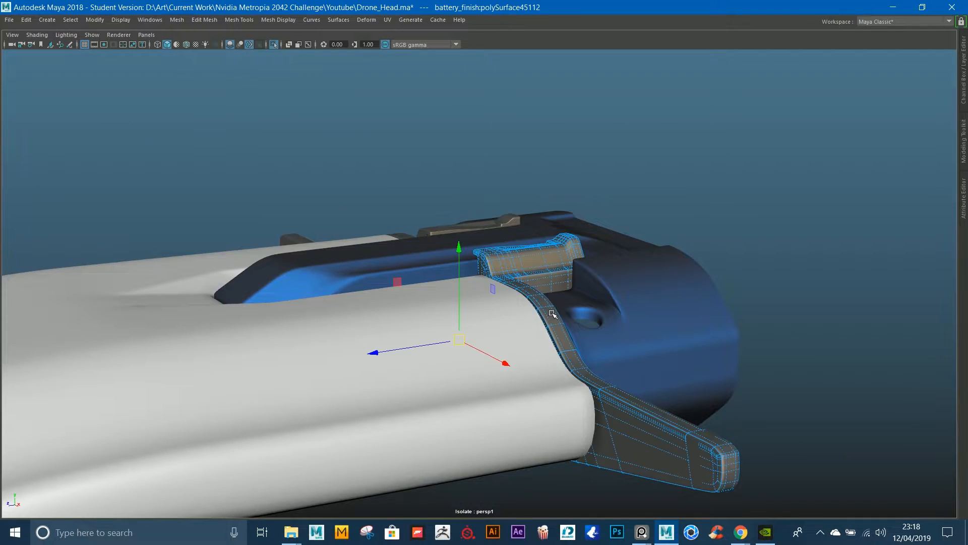
left_click_drag(556, 314, 533, 310, "alt")
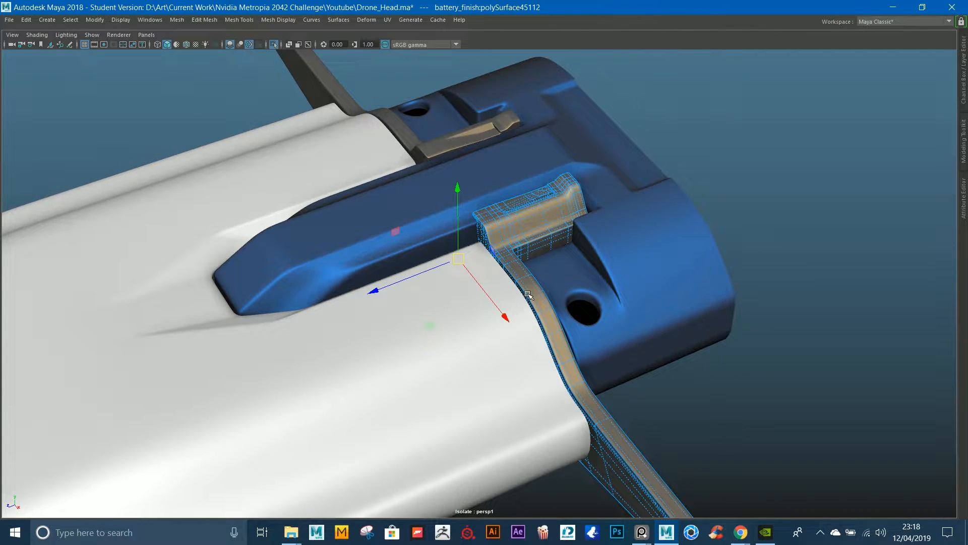
Step: Delete the row of end faces at the white cover's outer corner beside the clip frame, and return to object mode
left_click(453, 346)
left_click_drag(441, 340, 471, 329, "alt")
left_click_drag(532, 386, 472, 385, "alt")
right_click_drag(472, 384, 473, 404)
left_click_drag(473, 348, 482, 346, "alt")
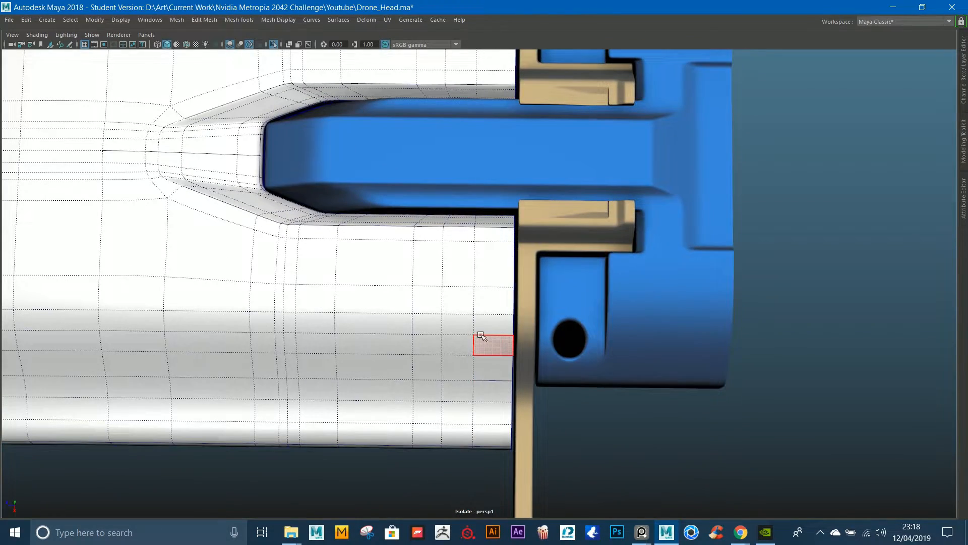
left_click_drag(488, 452, 489, 453)
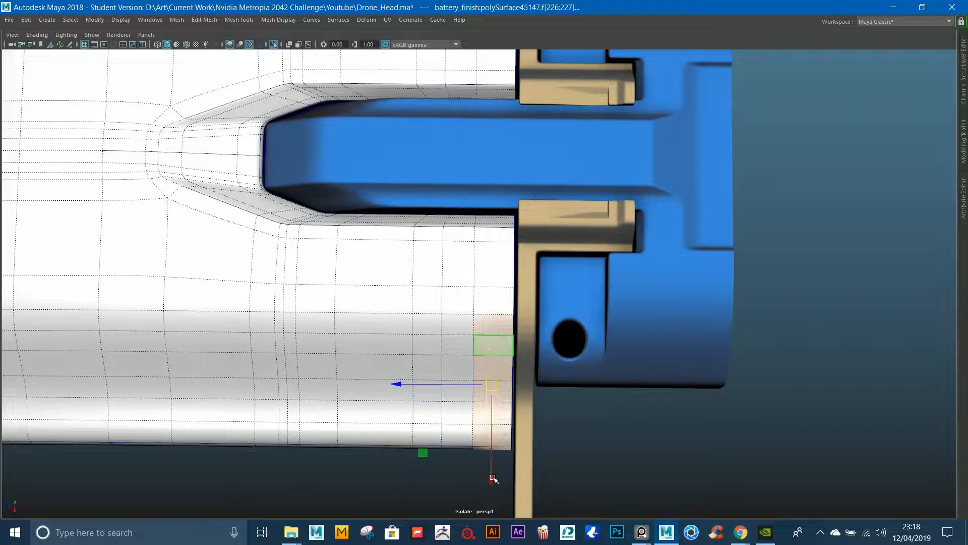
key("Delete")
left_click_drag(454, 320, 501, 310, "alt")
scroll(480, 293, "up", 4)
right_click_drag(544, 202, 588, 188)
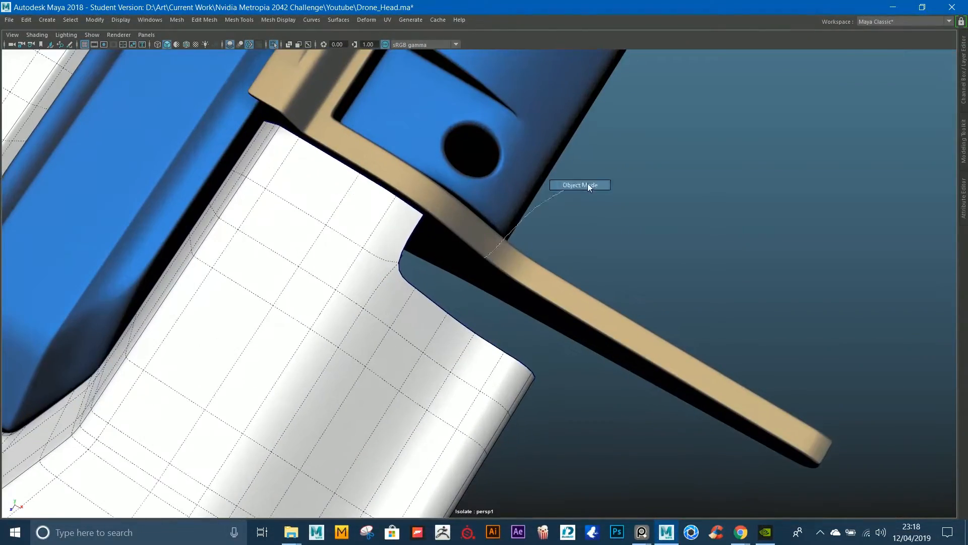
Step: Turn off smooth preview on the gold clip frame and start selecting faces on its side near the notch
left_click(514, 260)
mouse_move(515, 270)
left_mouse_down("alt")
mouse_move(502, 253)
mouse_move(482, 275)
mouse_move(512, 229)
mouse_move(524, 267)
left_mouse_up("alt")
key("1")
middle_click_drag(524, 267, 539, 242, "alt")
left_click_drag(540, 243, 514, 231, "alt")
key("F10")
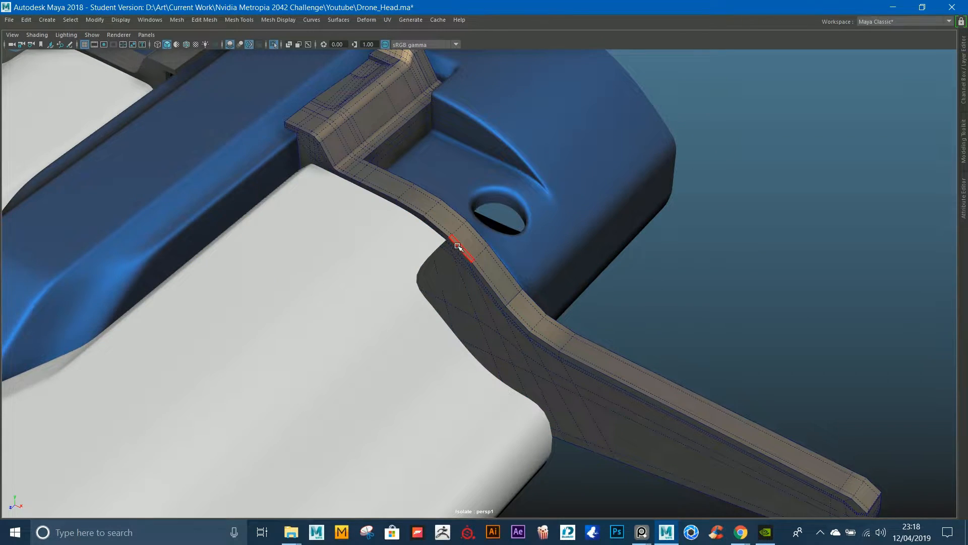
left_click(457, 246)
middle_click_drag(489, 308, 473, 242, "alt")
key("ctrl+space")
key("ctrl+space")
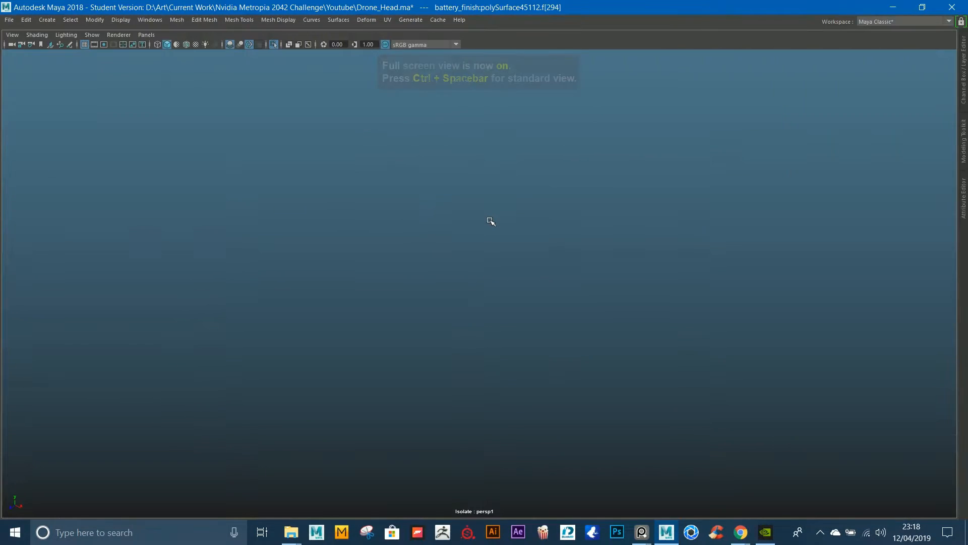
key("f")
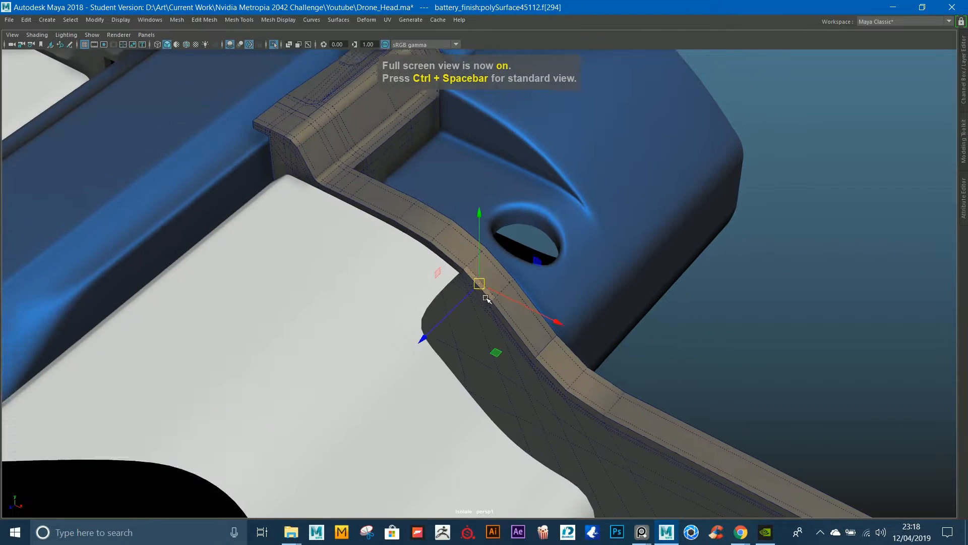
Step: Extrude the clip frame's side faces behind the notch toward the white cover, and return to object mode
left_click(484, 301)
left_click(476, 286)
middle_click_drag(563, 395, 534, 314, "alt")
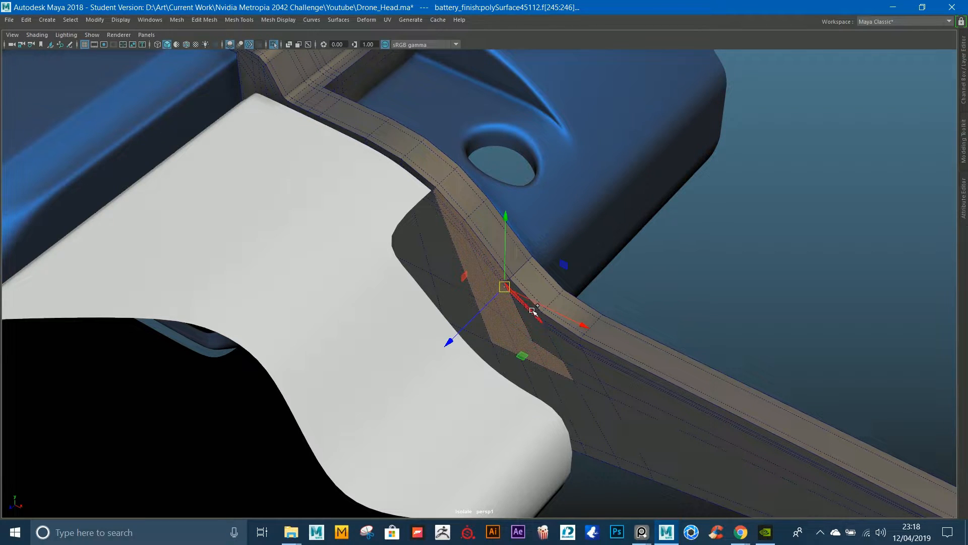
left_click(584, 379, "shift")
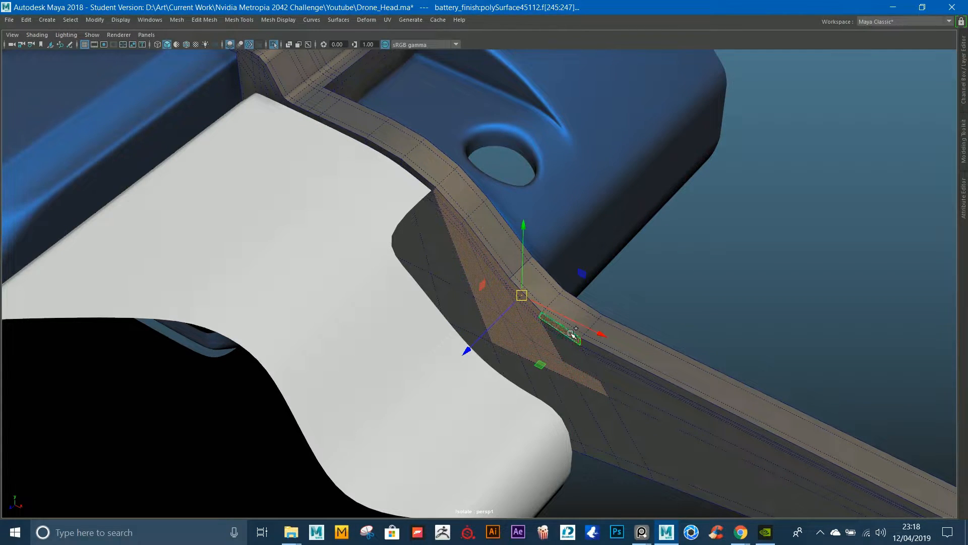
left_click(627, 398, "shift")
left_click_drag(575, 324, 481, 340, "alt")
key("ctrl+e")
scroll(504, 323, "down", 8)
right_click_drag(589, 254, 596, 250)
left_click(596, 252)
Step: Select the white cover, blue end piece and clip frame in turn to inspect how the extruded block meets the notch
mouse_move(469, 318)
left_mouse_down("alt")
mouse_move(504, 327)
mouse_move(509, 283)
left_mouse_up("alt")
scroll(524, 316, "up", 6)
left_click_drag(528, 325, 490, 325, "alt")
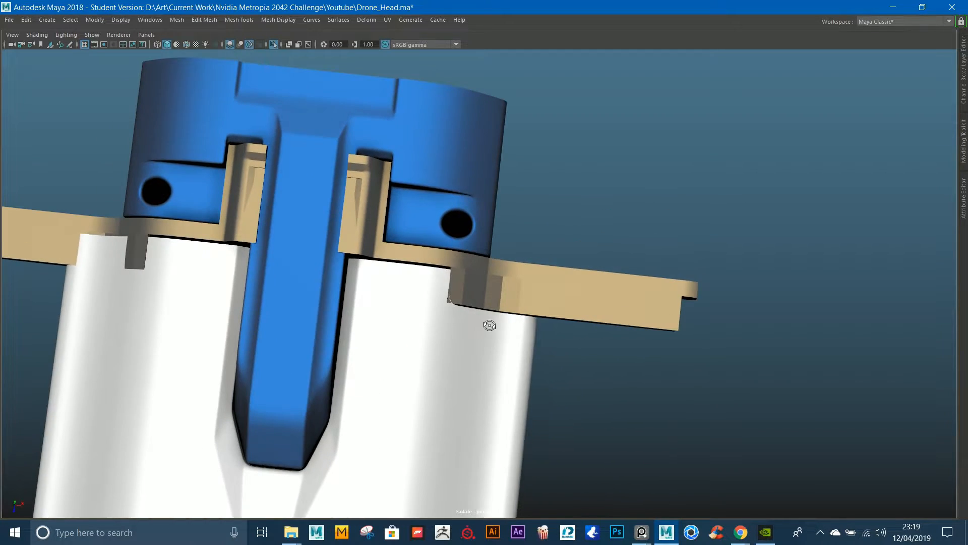
left_click(499, 277)
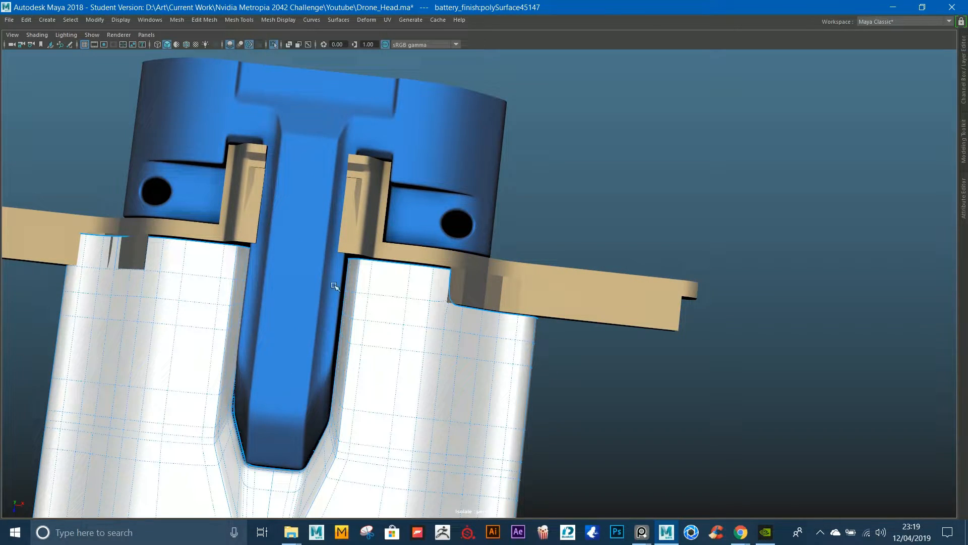
left_click(304, 301)
left_click(348, 222, "shift")
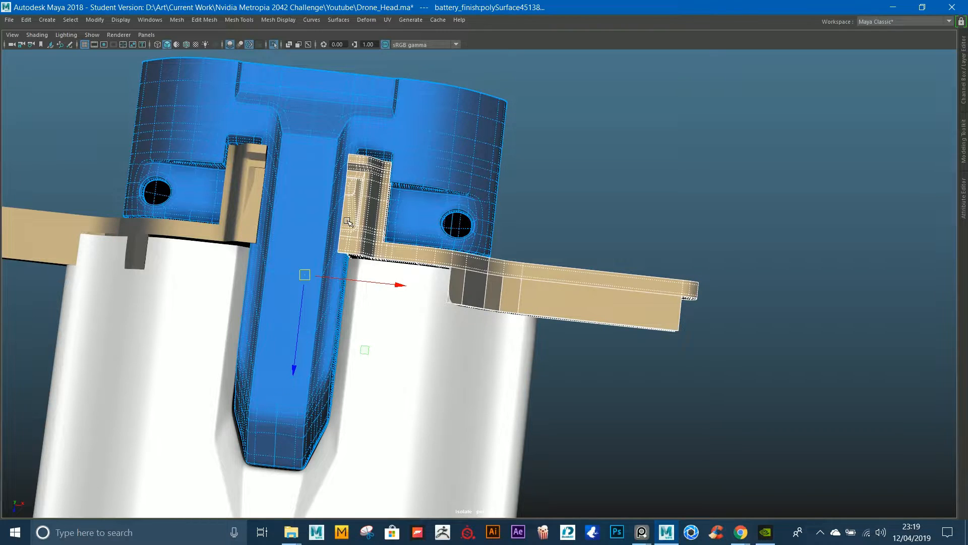
left_click_drag(539, 271, 419, 268, "alt")
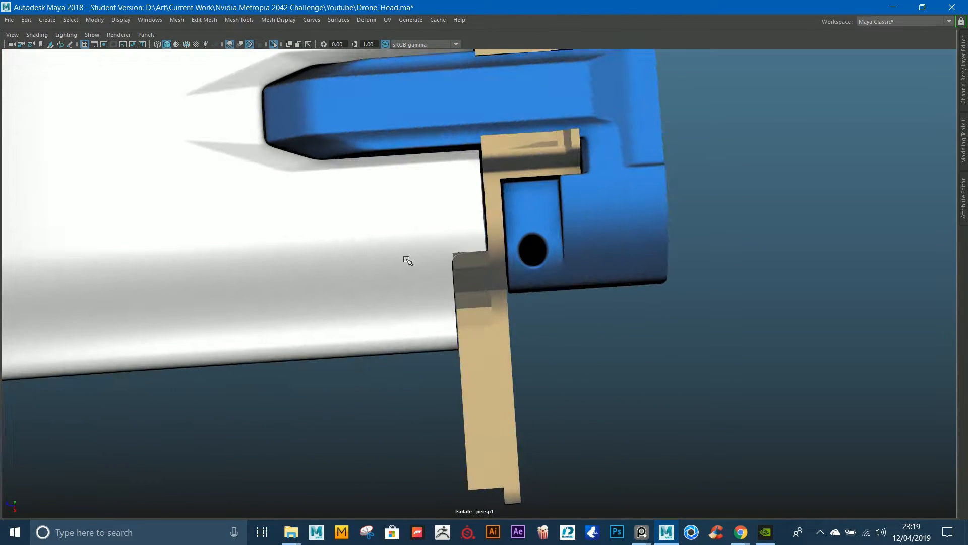
Step: Select the extruded clip frame and view its interlock with the white cover from several angles
left_click(490, 267)
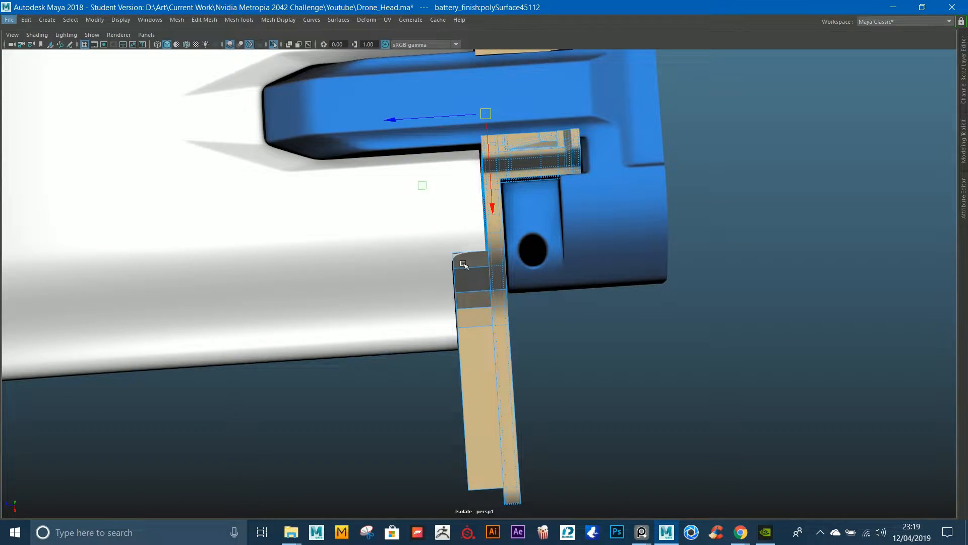
scroll(462, 264, "down", 5)
left_click_drag(474, 270, 524, 216, "alt")
left_click(567, 245)
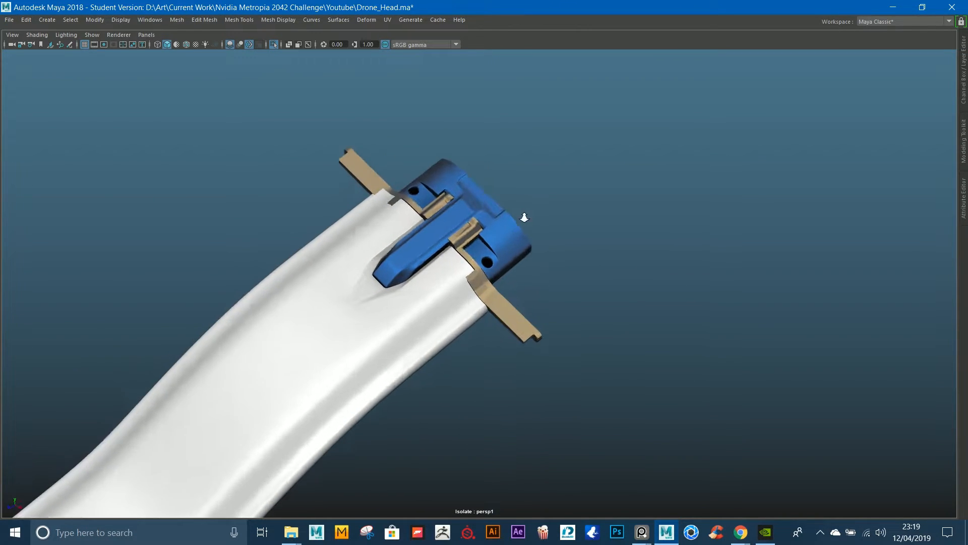
right_click_drag(523, 215, 572, 235, "alt")
left_click_drag(573, 235, 525, 262, "alt")
left_click_drag(424, 182, 397, 203, "alt")
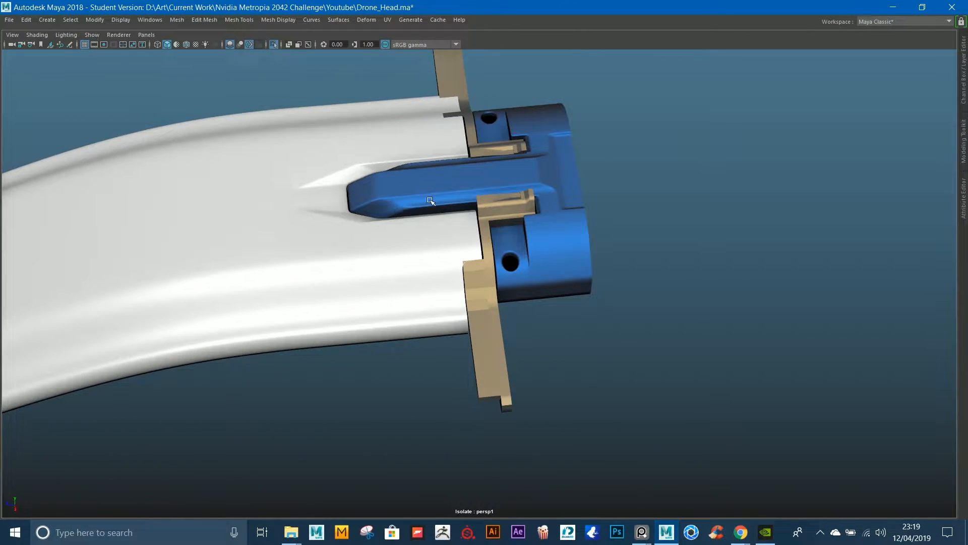
middle_click_drag(432, 204, 479, 214, "alt")
Step: Undo the clip frame's face extrusion, the white cover's face deletion and the isolation of the connector parts
key("ctrl+z")
key("ctrl+z")
key("ctrl+z")
key("ctrl+z")
key("ctrl+z")
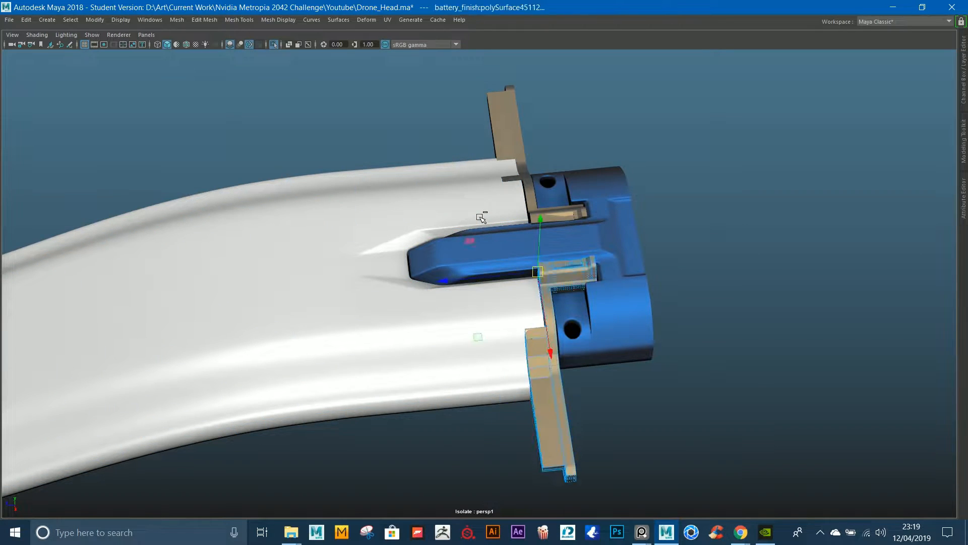
key("ctrl+z")
key("ctrl+z")
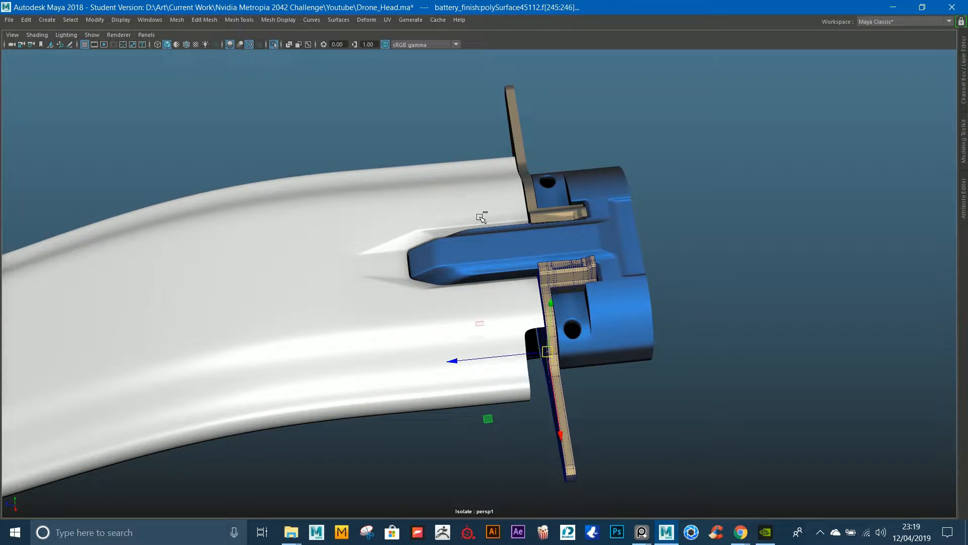
key("ctrl+z")
key("ctrl+z")
key("ctrl+z")
key("ctrl+z")
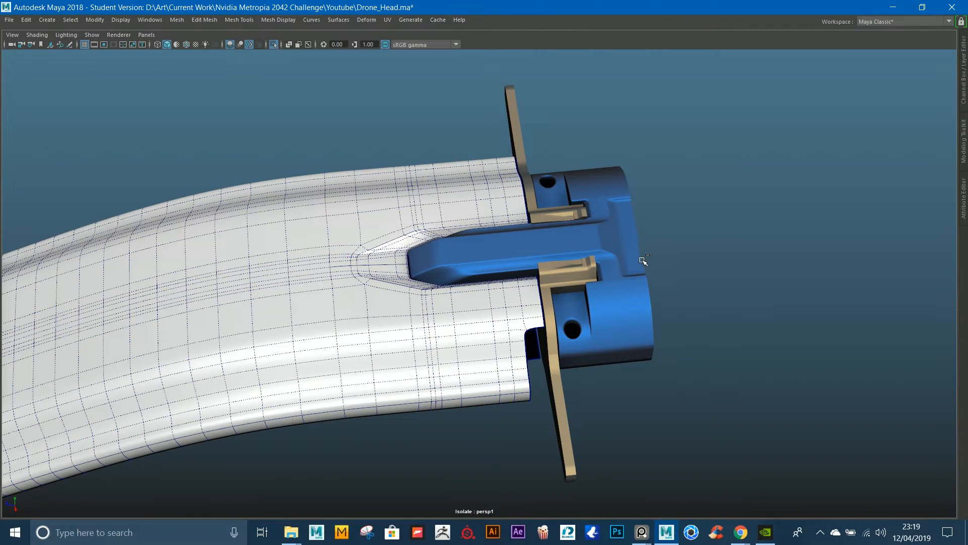
key("ctrl+z")
Step: Select the blue end piece beneath the finished battery's connector and frame it from below
left_click_drag(514, 288, 522, 312, "alt")
left_click_drag(642, 272, 538, 245, "alt")
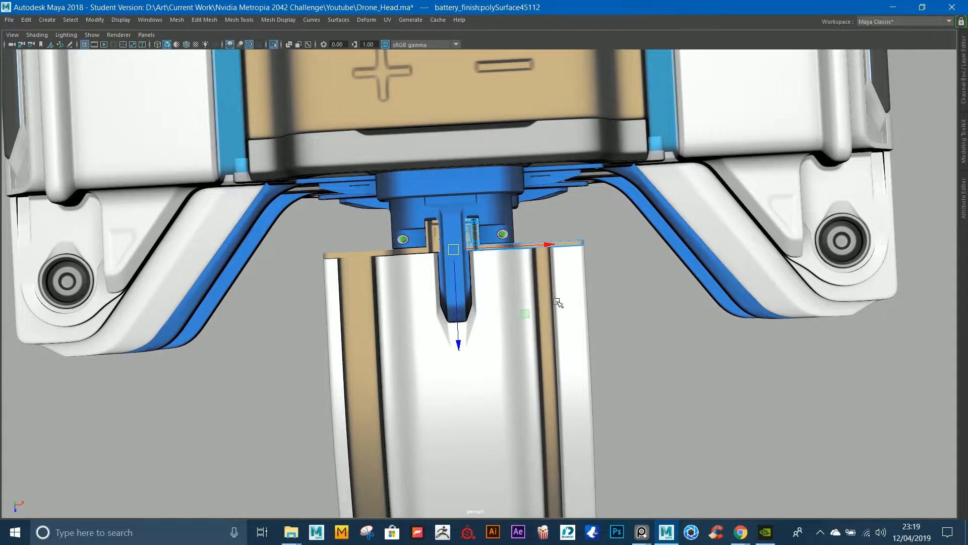
left_click_drag(542, 298, 484, 227, "alt")
left_click(593, 427)
left_click_drag(515, 388, 479, 267, "alt")
right_click_drag(480, 266, 596, 239, "alt")
left_click(560, 338)
key("f")
left_click_drag(560, 337, 562, 333, "alt")
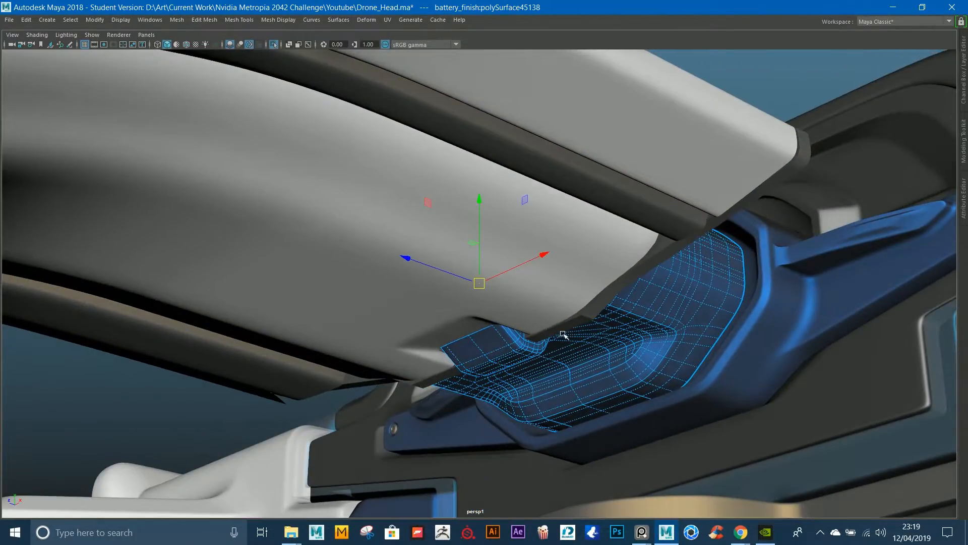
Step: Isolate the blue end piece and examine its hollow interior and latch shapes without wireframe
middle_click_drag(403, 439, 443, 142, "alt")
left_click(325, 134)
left_click_drag(325, 133, 524, 99, "alt")
left_click(523, 96)
left_click(277, 43)
key("f")
left_click_drag(342, 141, 372, 139, "alt")
mouse_move(372, 138)
right_mouse_down("alt")
mouse_move(402, 138)
mouse_move(372, 140)
right_mouse_up("alt")
left_click(387, 149)
middle_click_drag(387, 149, 428, 140, "alt")
left_click_drag(429, 141, 510, 202, "alt")
scroll(515, 203, "up", 5)
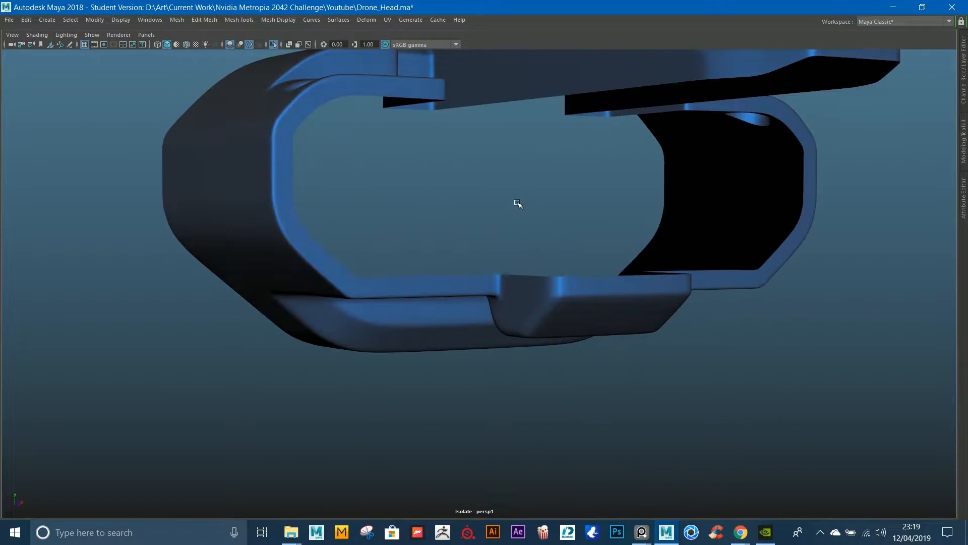
Step: Show all parts again, look over the battery versions, and frame the finished connector's blue end piece from below
left_click(274, 44)
scroll(380, 282, "down", 8)
left_click_drag(634, 337, 335, 244, "alt")
middle_click_drag(335, 244, 513, 287, "alt")
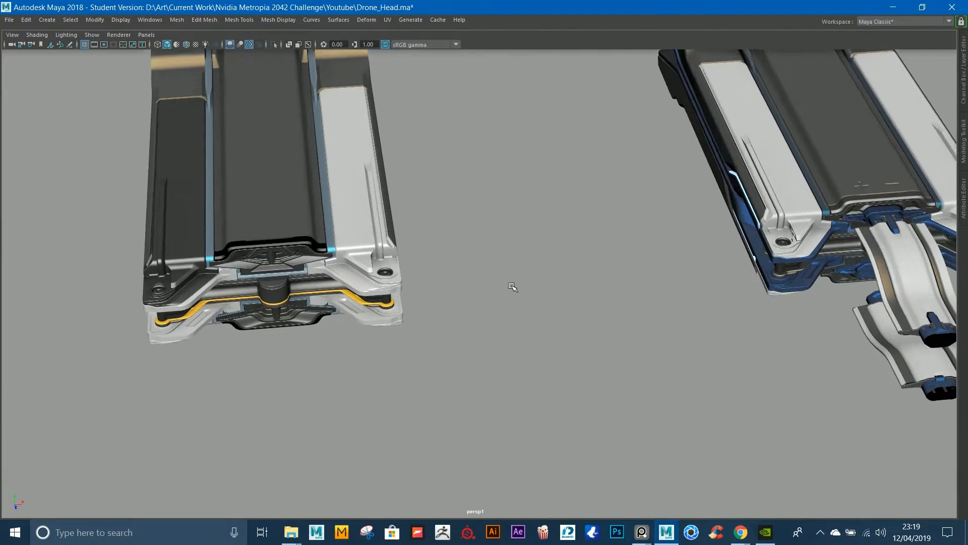
left_click(903, 207)
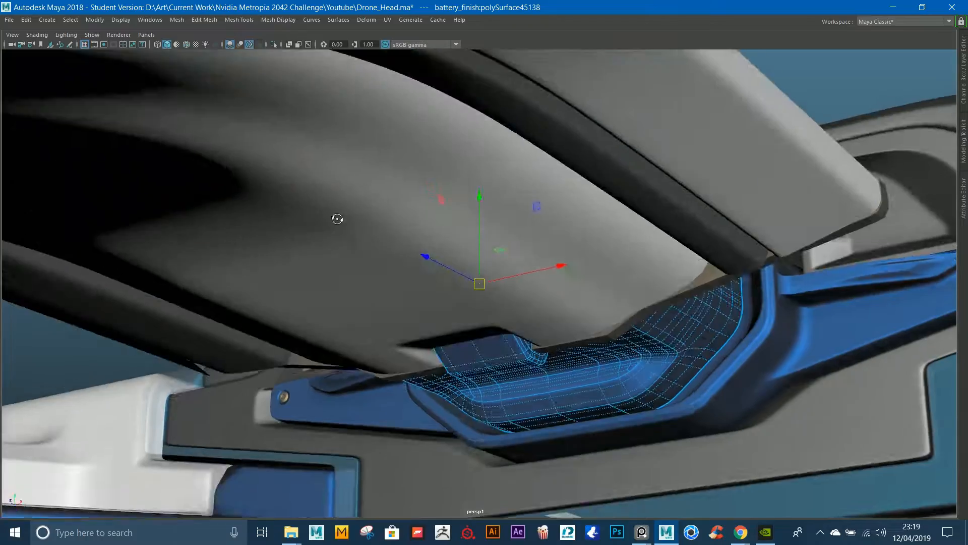
scroll(341, 211, "up", 3)
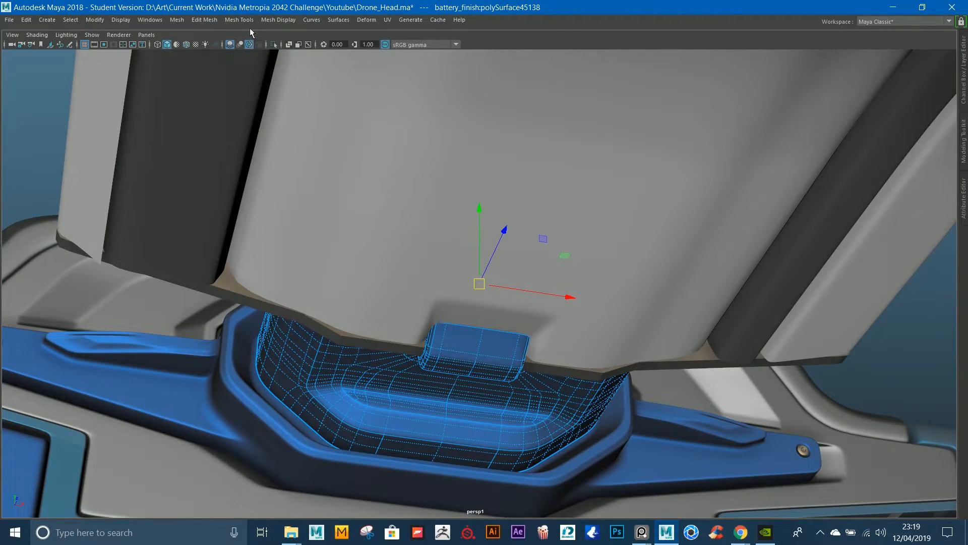
Step: Isolate the blue end piece and examine its hollow interior and grip side without smoothing
left_click(273, 45)
left_click_drag(580, 174, 483, 167, "alt")
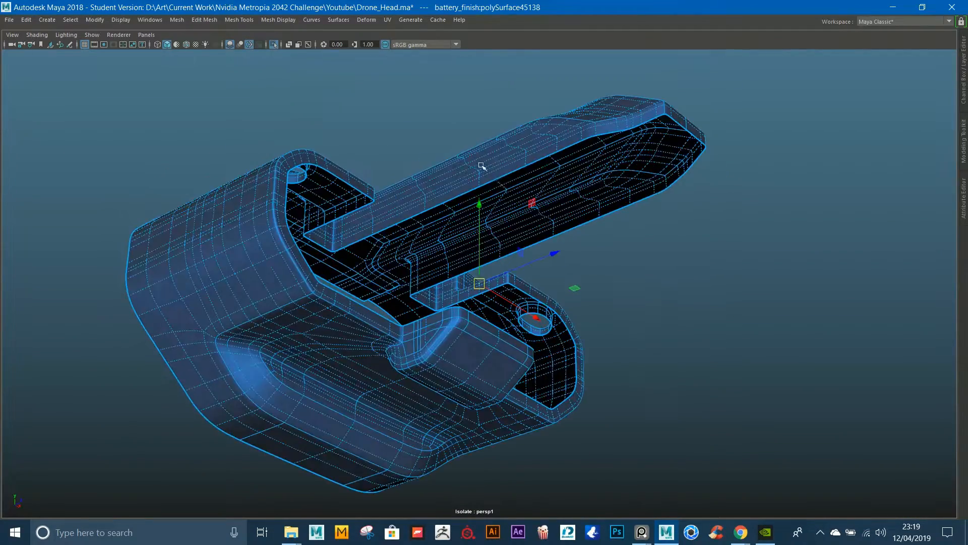
key("1")
left_click(788, 384)
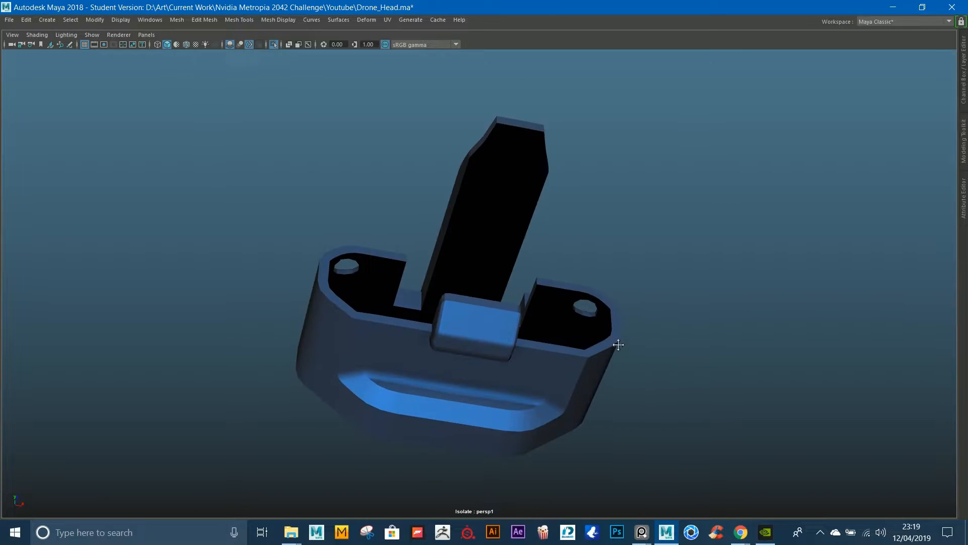
left_click_drag(465, 310, 341, 181, "alt")
Step: Create a polygon plane and turn off the isolation so all parts show
left_click(48, 19)
mouse_move(101, 55)
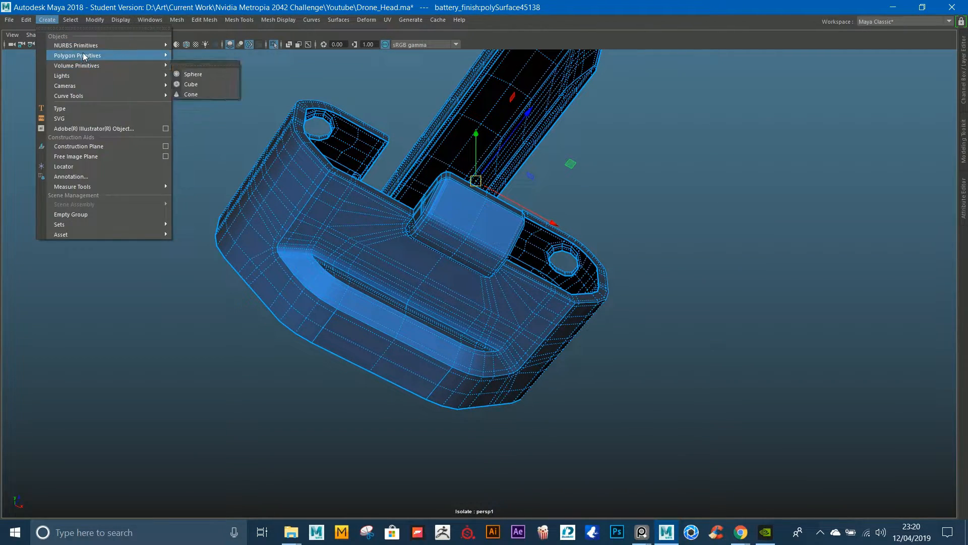
left_click(203, 118)
right_click_drag(562, 350, 393, 252, "alt")
left_click_drag(393, 253, 453, 353, "alt")
right_click_drag(521, 291, 19, 162, "alt")
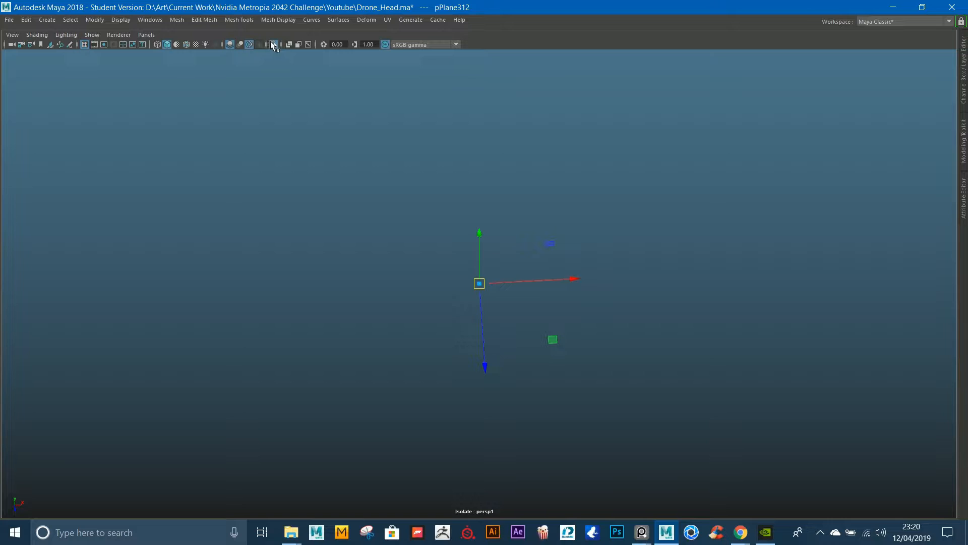
left_click(273, 45)
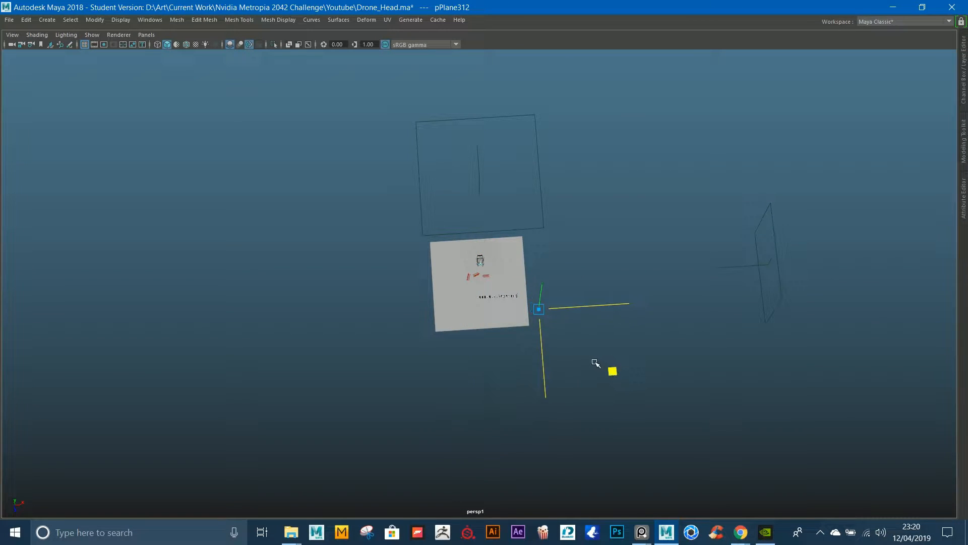
Step: Frame the new plane and move it across the ground next to the battery models
key("f")
right_click_drag(525, 309, 450, 240, "alt")
left_click_drag(450, 239, 366, 135, "alt")
middle_click_drag(574, 230, 596, 331, "alt")
left_click_drag(448, 332, 416, 147)
right_click_drag(415, 147, 379, 143, "alt")
key("f")
right_click_drag(364, 109, 402, 203, "alt")
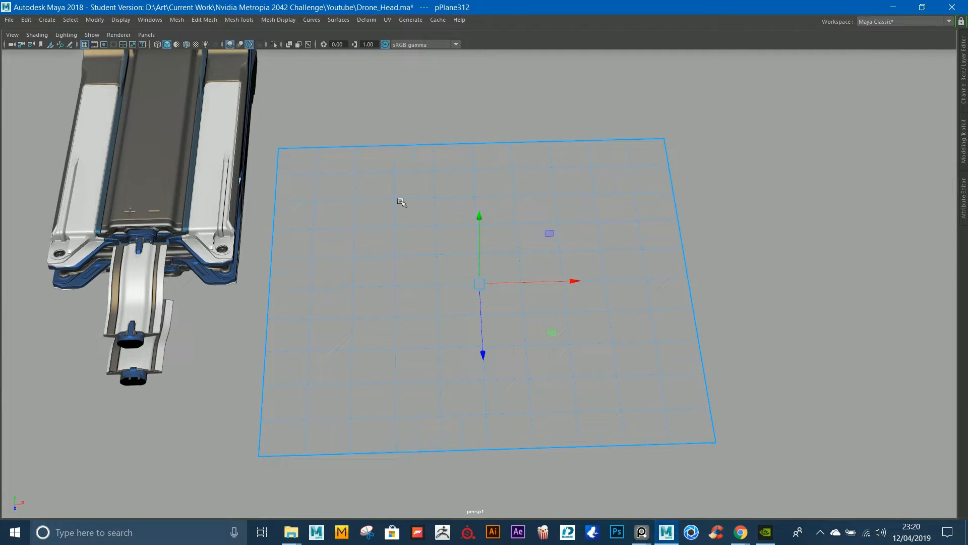
Step: Set the plane's width and height subdivisions to 1
key("ctrl+space")
left_click(857, 102)
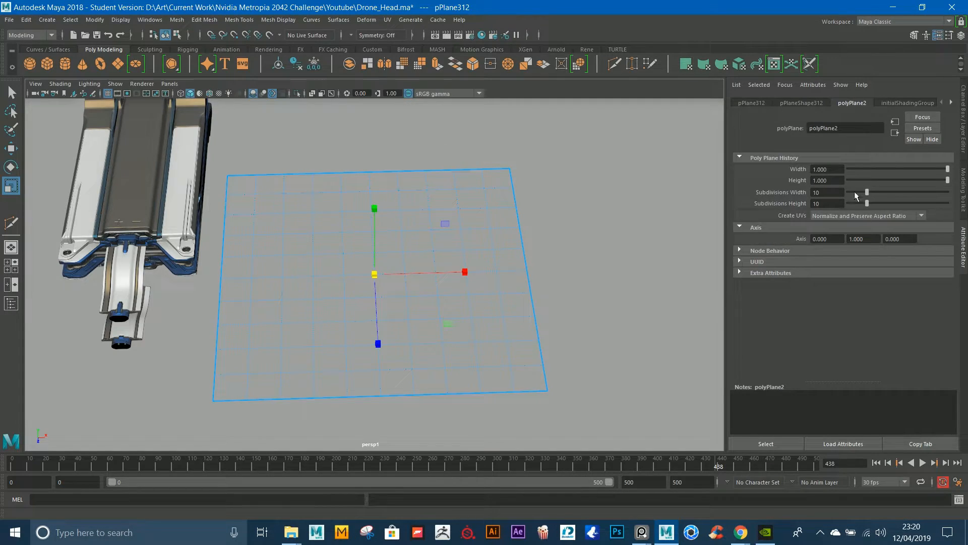
left_click_drag(867, 203, 849, 204)
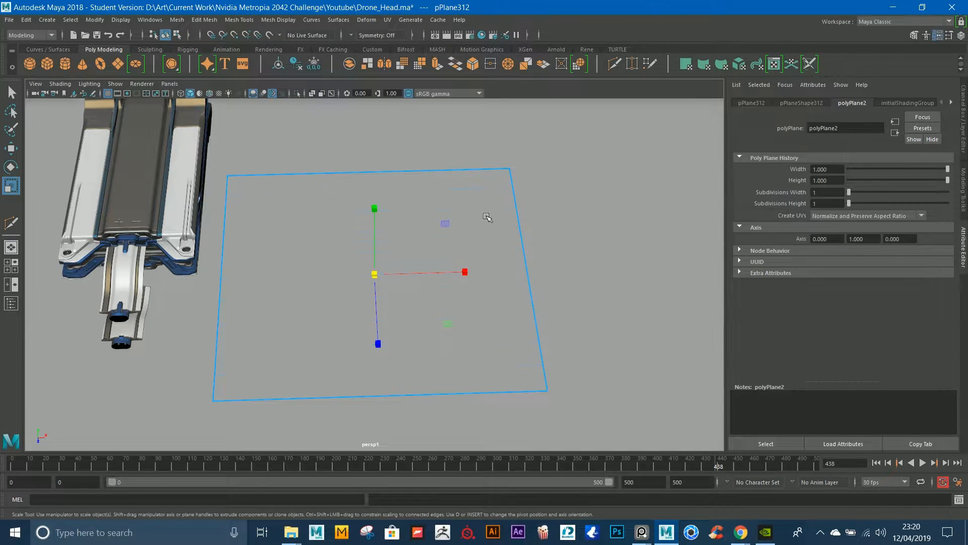
key("ctrl+space")
Step: Scale the plane down uniformly and place it near the battery's connector end
right_click_drag(525, 271, 513, 274, "alt")
left_click_drag(479, 283, 384, 329)
key("w")
key("ctrl+z")
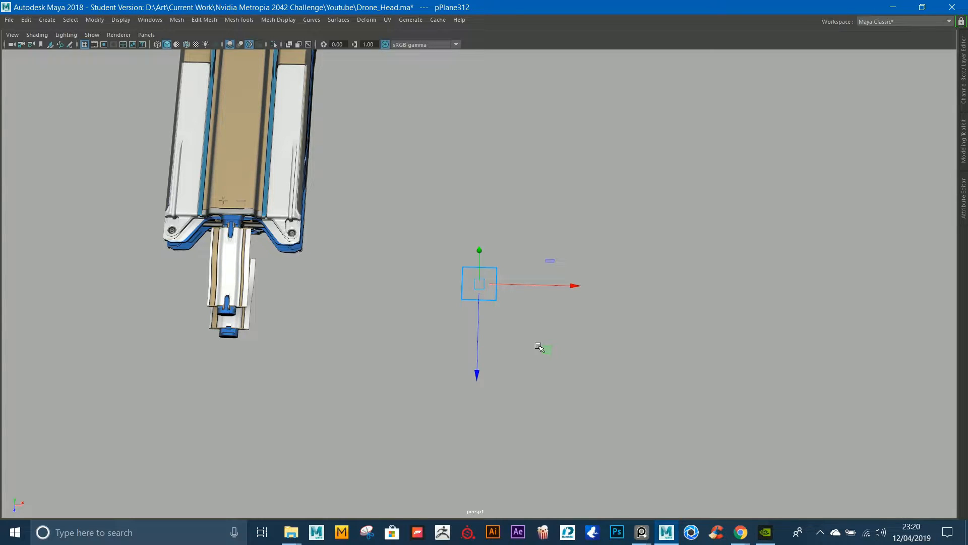
left_click_drag(548, 347, 350, 340, "alt")
key("f")
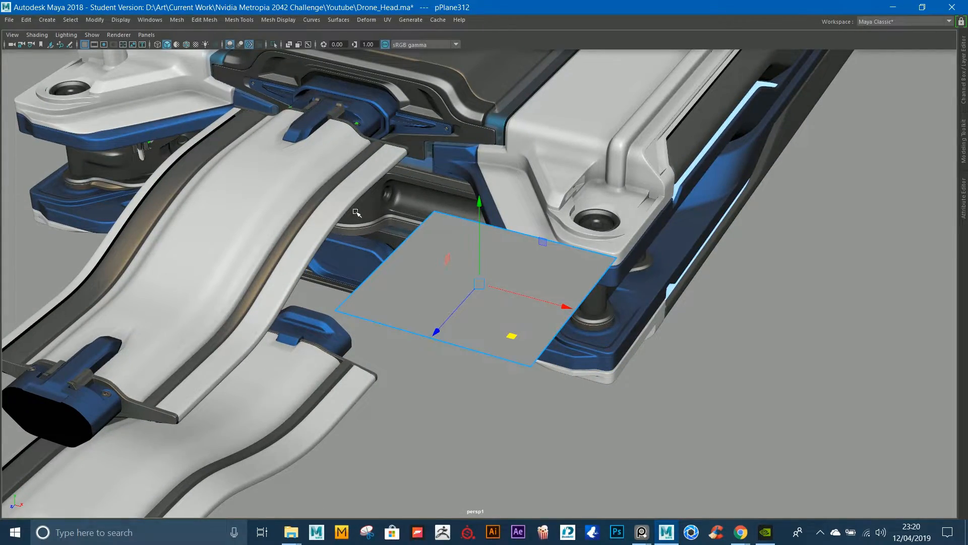
Step: Resize the plane to suit the connector and move it beside the lower connector's blue end piece
left_click_drag(353, 214, 382, 202, "alt")
middle_click_drag(381, 202, 530, 141, "alt")
left_click_drag(530, 140, 482, 171, "alt")
left_click_drag(547, 202, 529, 207, "alt")
right_click_drag(529, 207, 499, 192, "alt")
left_click_drag(499, 192, 477, 186, "alt")
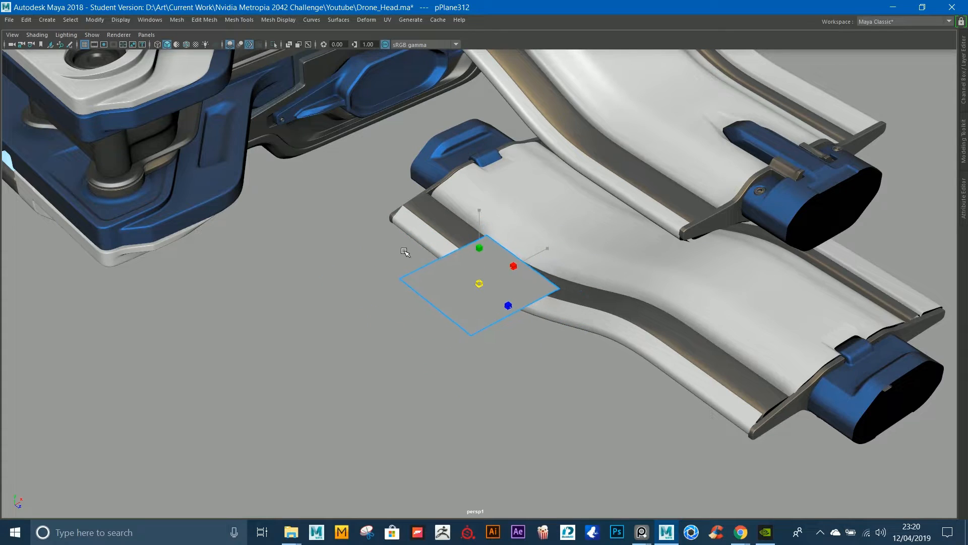
key("w")
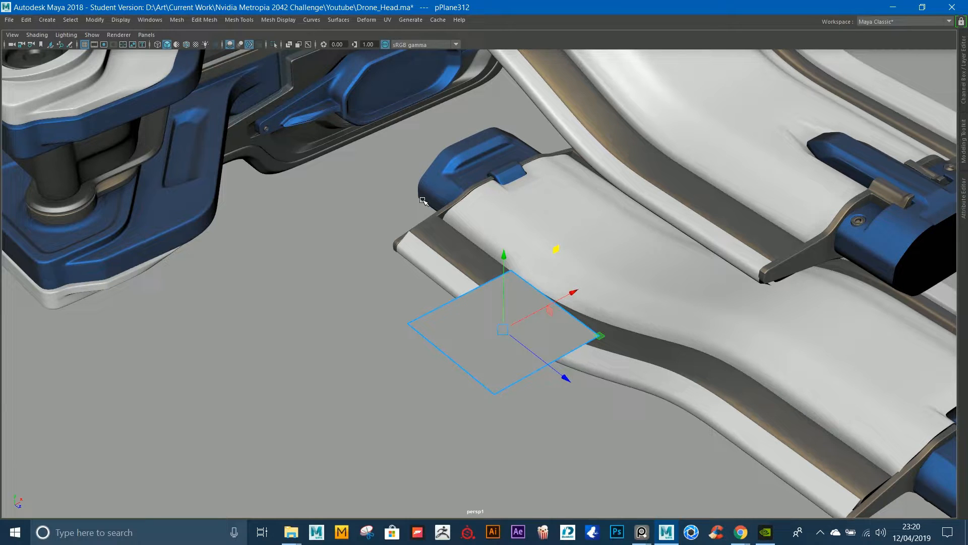
left_click_drag(596, 337, 467, 174)
right_click_drag(468, 174, 538, 234, "alt")
left_click_drag(538, 234, 529, 253, "alt")
Step: Isolate the plane together with the upper connector's blue end piece
left_click(702, 238)
left_click(460, 292)
left_click(640, 244, "shift")
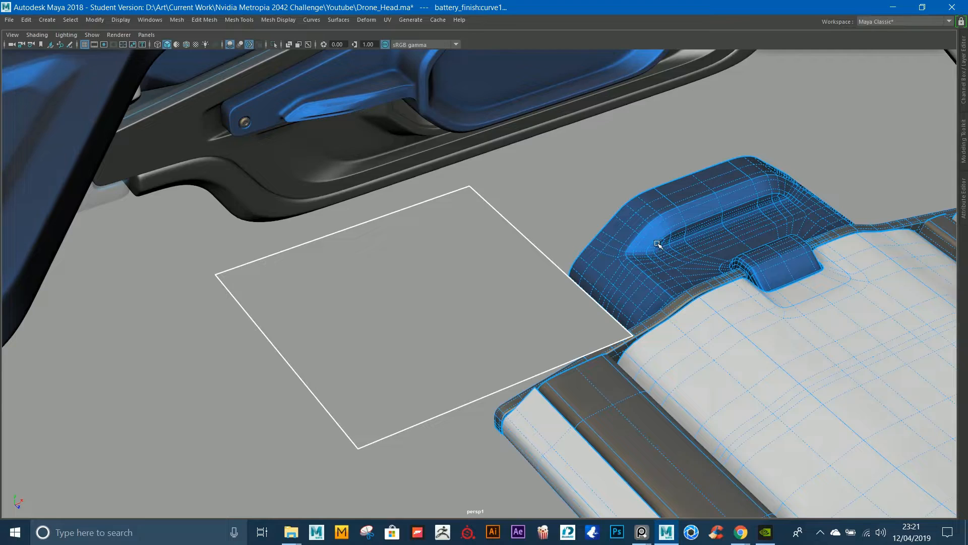
right_click_drag(658, 244, 561, 214, "alt")
left_click(396, 285)
right_click_drag(595, 262, 500, 225, "alt")
left_click_drag(499, 225, 522, 189, "alt")
middle_click_drag(523, 189, 532, 254, "alt")
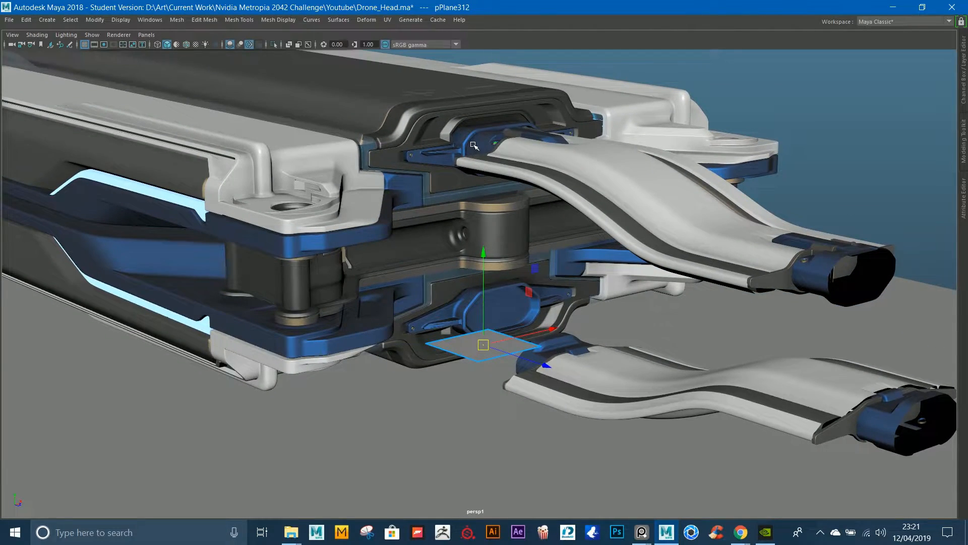
left_click(475, 147, "shift")
left_click(273, 44)
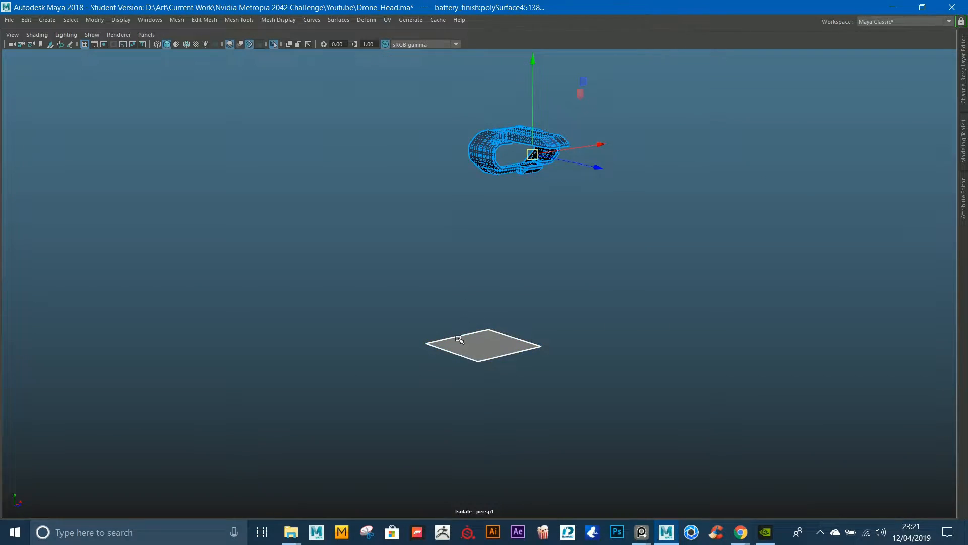
Step: Move the plane up so that it sits directly beside the isolated blue end piece
left_click(462, 341)
left_click_drag(538, 272, 726, 98)
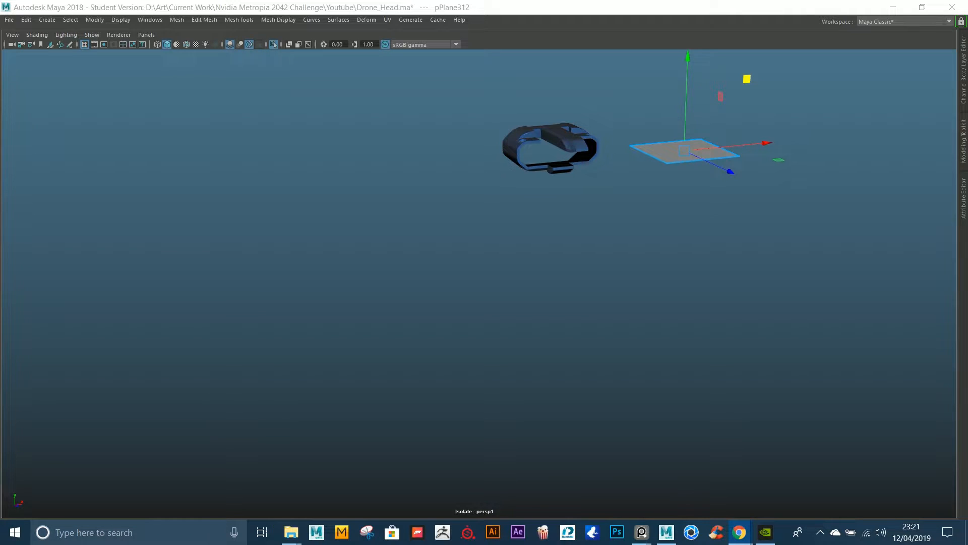
key("alt+Tab")
left_click_drag(571, 115, 572, 194, "alt")
key("f")
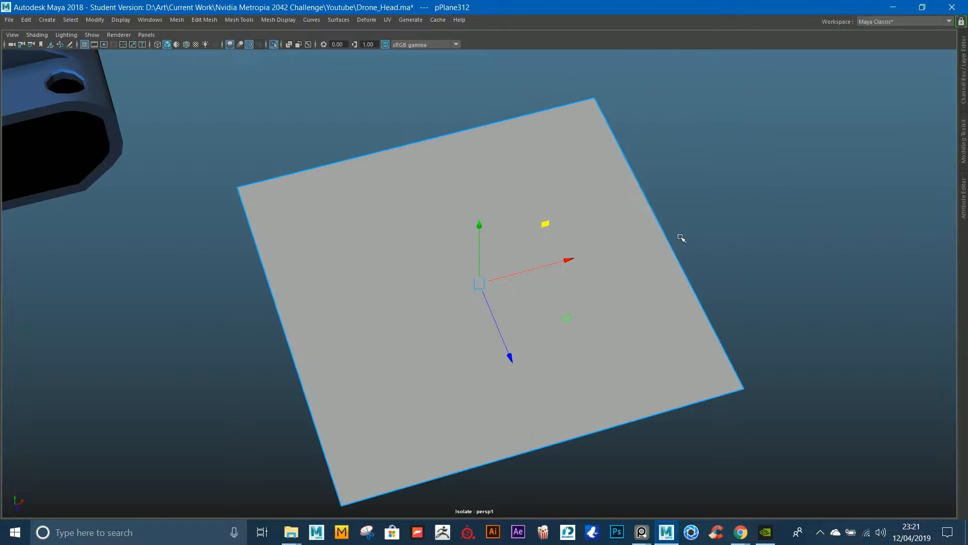
right_click_drag(681, 237, 551, 214, "alt")
middle_click_drag(551, 214, 558, 274, "alt")
left_click_drag(574, 379, 546, 326)
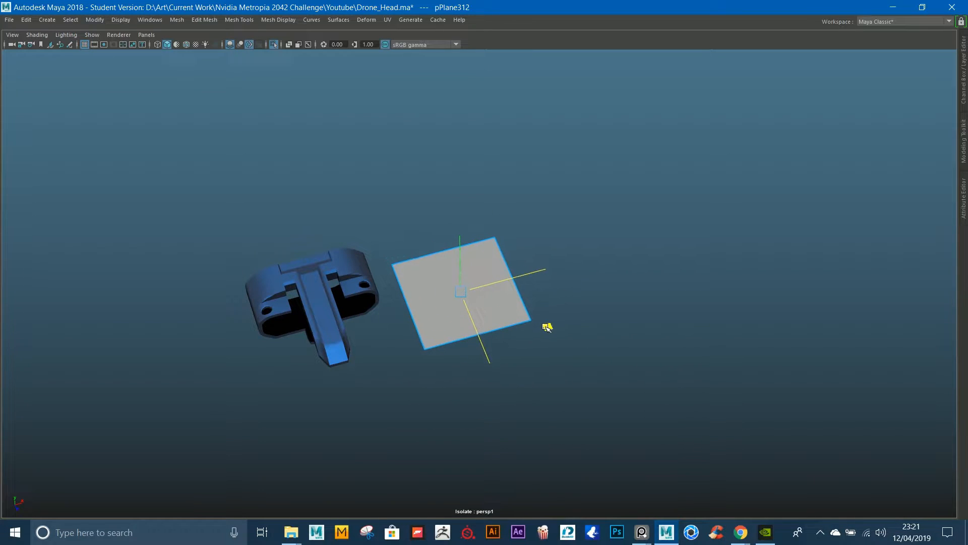
Step: Rotate the blue end piece upside down so its grip side faces up
left_click(365, 281)
key("f")
key("e")
left_click_drag(463, 302, 341, 324)
key("w")
Step: Select the plane and reposition it alongside the flipped end piece
left_click(586, 306)
left_click_drag(585, 307, 649, 232, "alt")
key("ctrl+space")
key("ctrl+space")
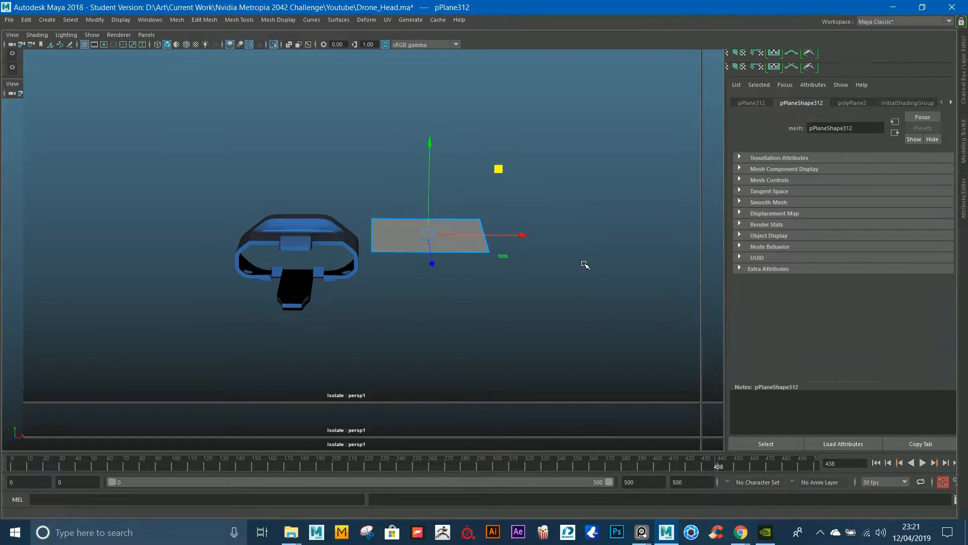
left_click_drag(584, 264, 564, 283, "alt")
key("f")
scroll(553, 273, "down", 7)
left_click_drag(436, 236, 508, 215, "alt")
left_click_drag(411, 223, 553, 255)
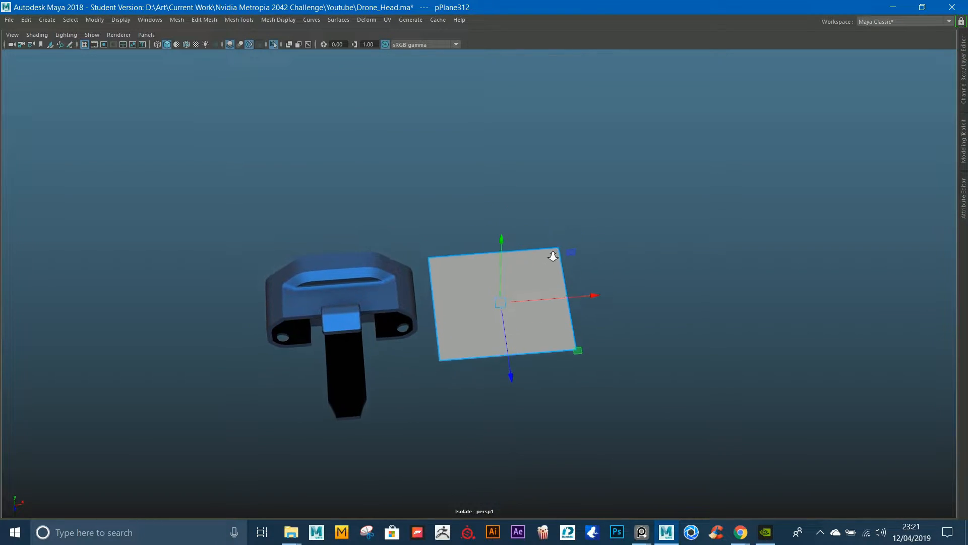
Step: Scale the plane into a smaller, narrower rectangle and shift it back beside the end piece's grip
scroll(592, 324, "up", 5)
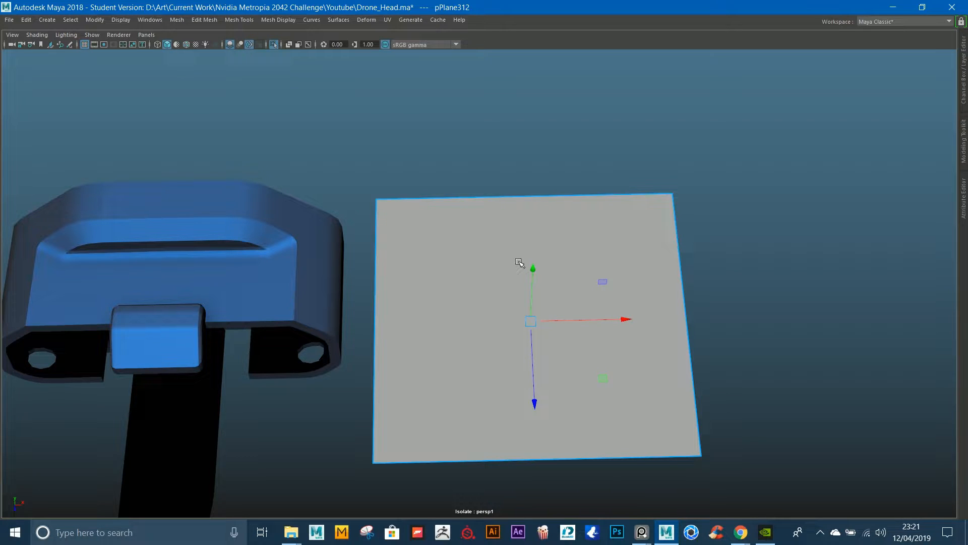
left_click_drag(520, 261, 519, 252, "alt")
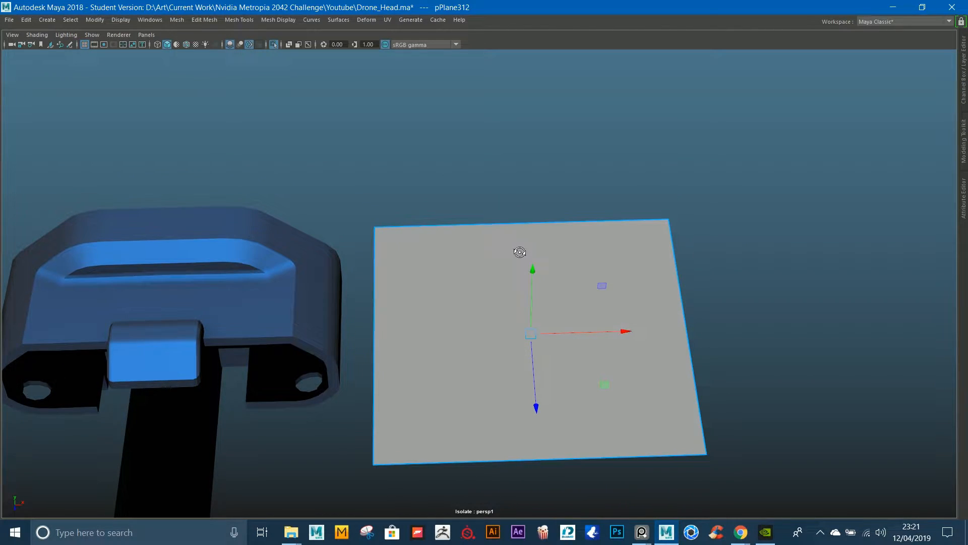
left_click_drag(592, 320, 531, 359, "alt")
key("w")
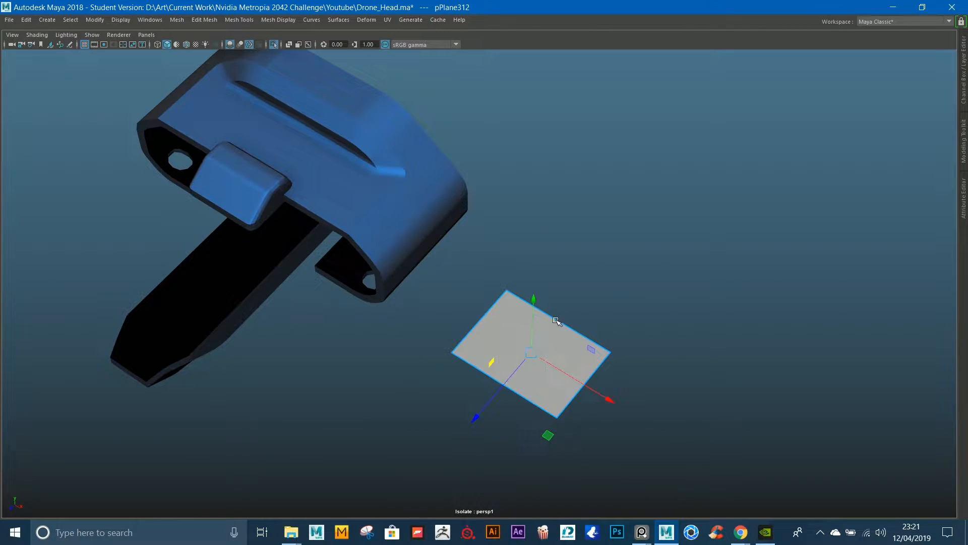
left_click_drag(501, 389, 564, 311)
left_click_drag(567, 318, 619, 330, "alt")
Step: Extrude the plane's two short edges outward and lower them to form sloping sides
left_click_drag(598, 180, 707, 181)
right_click_drag(681, 141, 681, 119)
left_click(704, 160)
key("ctrl+e")
left_click_drag(584, 195, 833, 337, "alt")
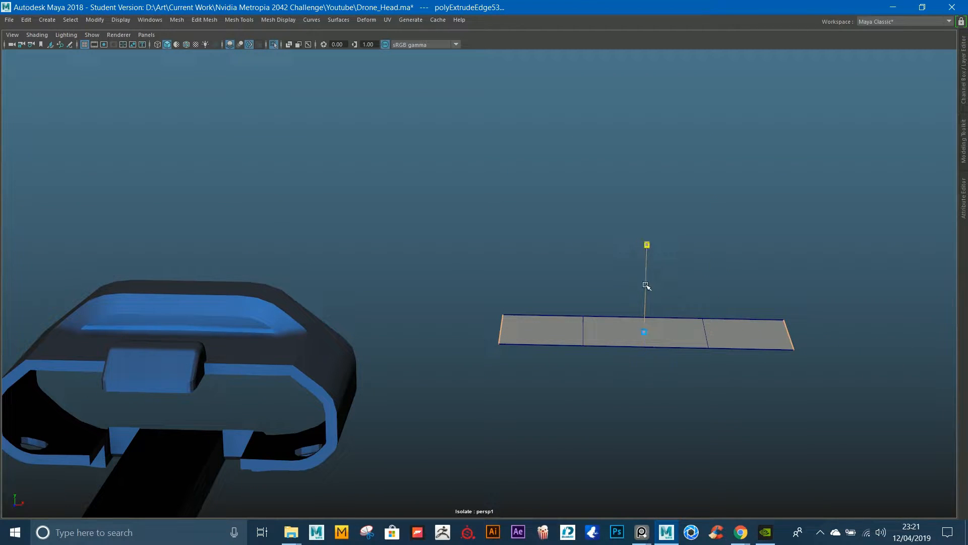
left_click_drag(642, 247, 673, 316)
Step: Extrude the plane's front edges downward and snap the corner vertices onto the matching side corners
right_click_drag(671, 388, 671, 411, "shift")
key("w")
left_click_drag(677, 298, 676, 346)
right_click_drag(835, 454, 780, 439)
left_click(734, 449)
left_click_drag(723, 440, 806, 466)
left_click(731, 450)
key("v")
left_click(620, 423)
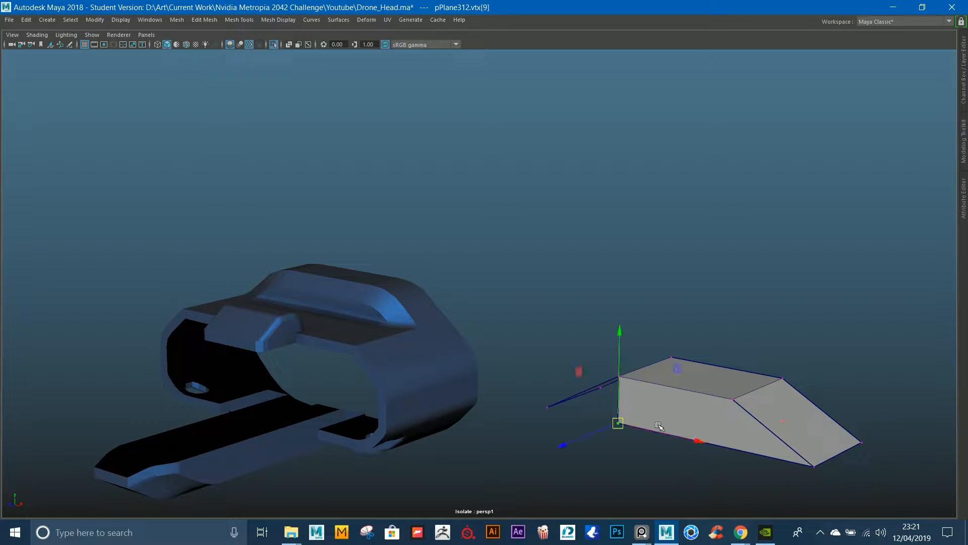
left_click_drag(618, 423, 512, 399)
Step: Merge the overlapping vertices of the whole plane mesh
left_click_drag(412, 264, 898, 492)
right_click(734, 353, "shift")
right_click_drag(734, 353, 755, 245, "shift")
left_click_drag(704, 338, 751, 345, "alt")
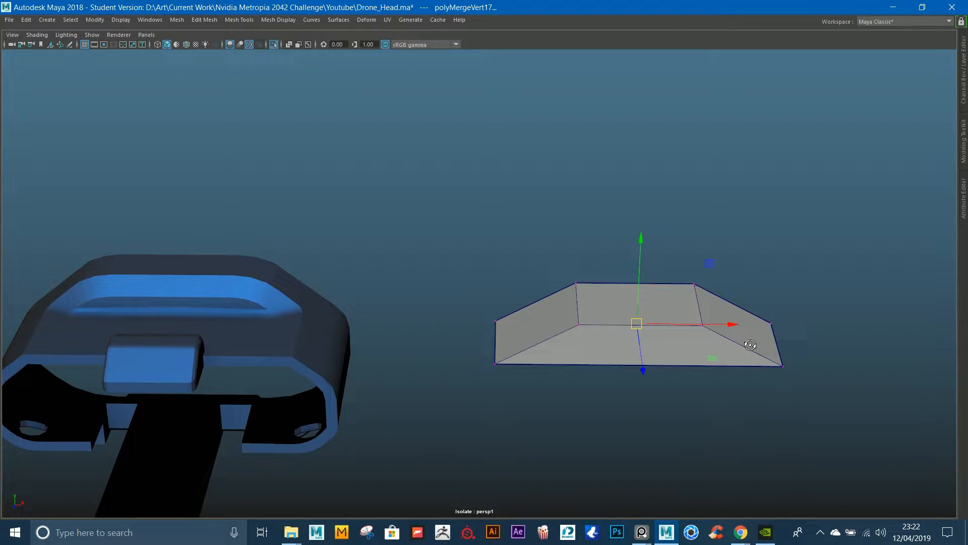
Step: Extrude the mesh's lower front edge forward into a flat front face
right_click_drag(733, 349, 721, 273)
left_click(672, 364)
right_click_drag(670, 346, 667, 374, "shift")
left_click_drag(666, 374, 582, 510, "alt")
middle_click_drag(672, 431, 484, 339, "alt")
left_click(625, 316)
left_click(563, 377, "shift")
left_click(358, 222, "shift")
left_click(315, 268, "shift")
left_click_drag(425, 275, 413, 244, "alt")
mouse_move(476, 313)
right_mouse_down("shift")
mouse_move(469, 332)
mouse_move(477, 313)
right_mouse_up("shift")
left_click_drag(477, 313, 472, 329, "alt")
Step: Extrude the two outer edges on one side of the mesh and undo the first outward pull
left_click(511, 364)
left_click(556, 395)
left_click(640, 350, "shift")
right_click_drag(650, 343, 646, 372, "shift")
left_click_drag(646, 371, 636, 348, "alt")
middle_click_drag(637, 348, 616, 297, "alt")
scroll(617, 296, "up", 3)
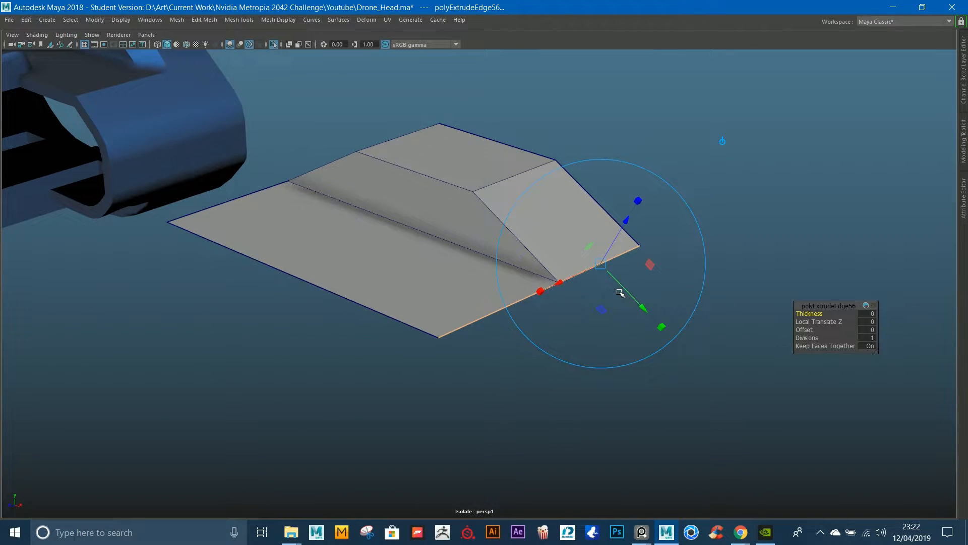
left_click_drag(644, 308, 780, 429)
key("ctrl+z")
left_click_drag(715, 365, 675, 338, "alt")
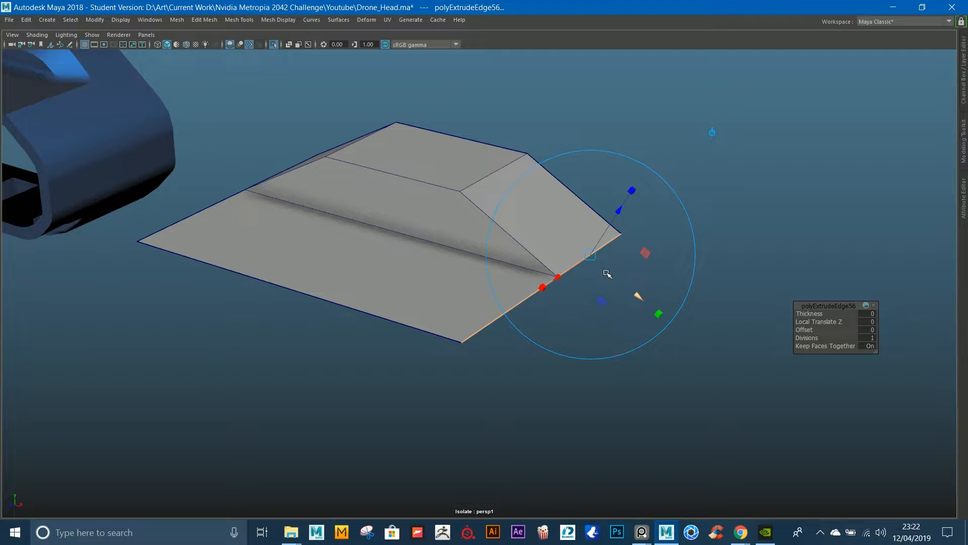
Step: Align the move pivot to the adjacent sloping face and pull the extruded edges out along its slope
key("w")
key("d")
left_click(516, 215)
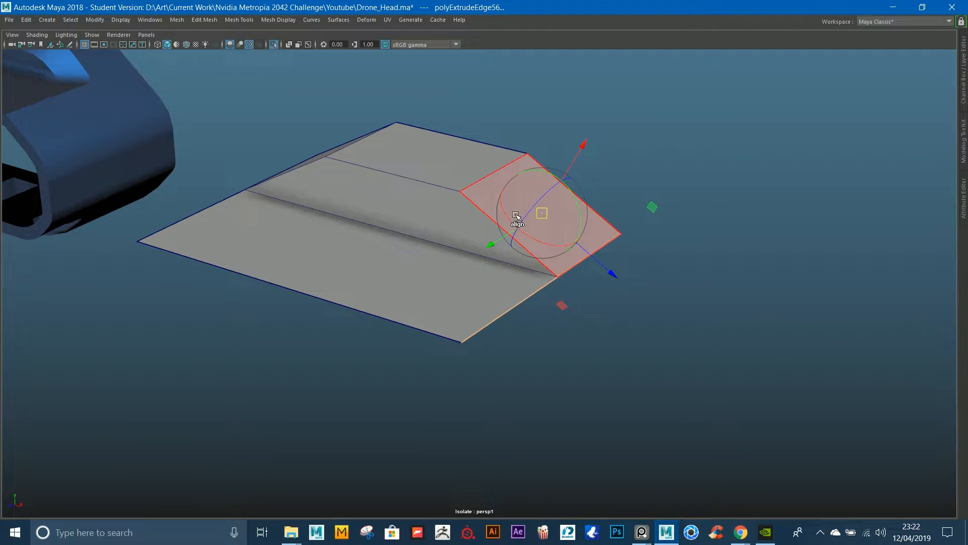
key("d")
key("d")
key("d")
left_click_drag(605, 267, 689, 301)
left_click_drag(680, 284, 661, 227, "alt")
left_click_drag(611, 305, 660, 332)
left_click_drag(565, 244, 621, 283)
Step: Extrude the opposite side's outer edges and pull them out with the pivot aligned to that side's sloping face
left_click_drag(620, 284, 343, 148, "alt")
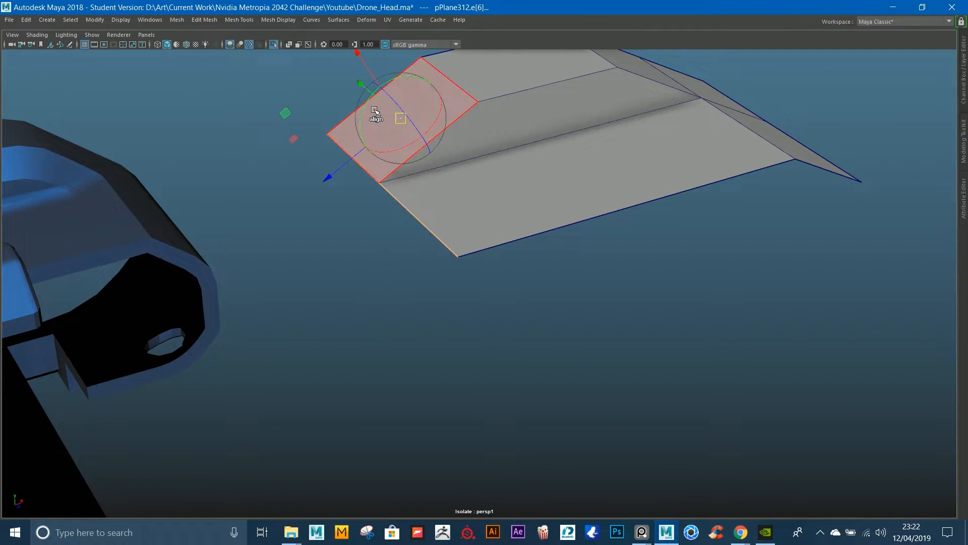
mouse_move(367, 147)
left_mouse_down()
mouse_move(284, 225)
mouse_move(379, 153)
left_mouse_up()
key("ctrl+z")
right_click_drag(401, 122, 397, 151, "shift")
key("d")
left_click(418, 112)
left_click_drag(357, 150, 274, 221)
Step: Return to object selection and compare the rough plane mesh with the blue end piece's grip
left_click_drag(350, 214, 540, 162, "alt")
right_click_drag(541, 162, 601, 128)
right_click_drag(663, 170, 586, 165, "alt")
left_click_drag(586, 165, 551, 214, "alt")
right_click_drag(551, 214, 572, 238, "alt")
left_click_drag(572, 238, 581, 231, "alt")
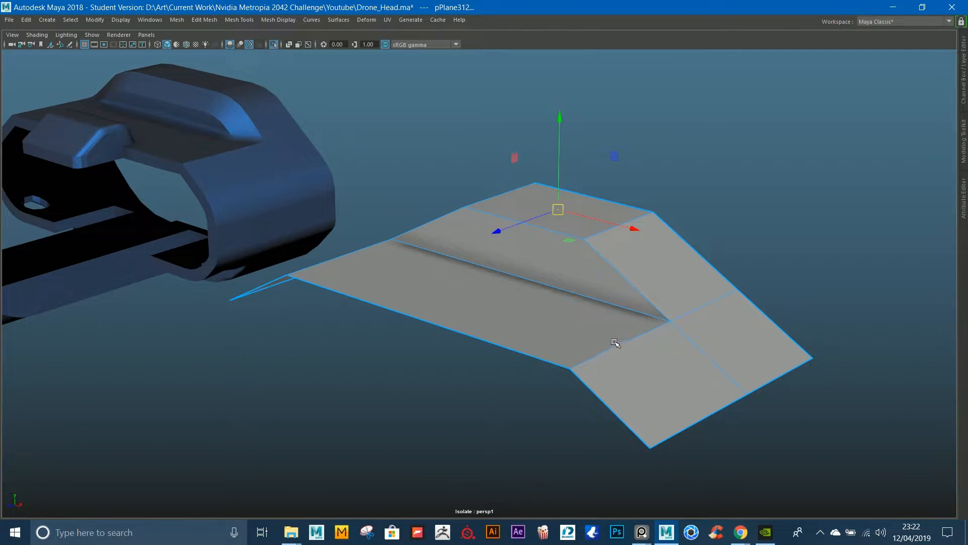
left_click(263, 147)
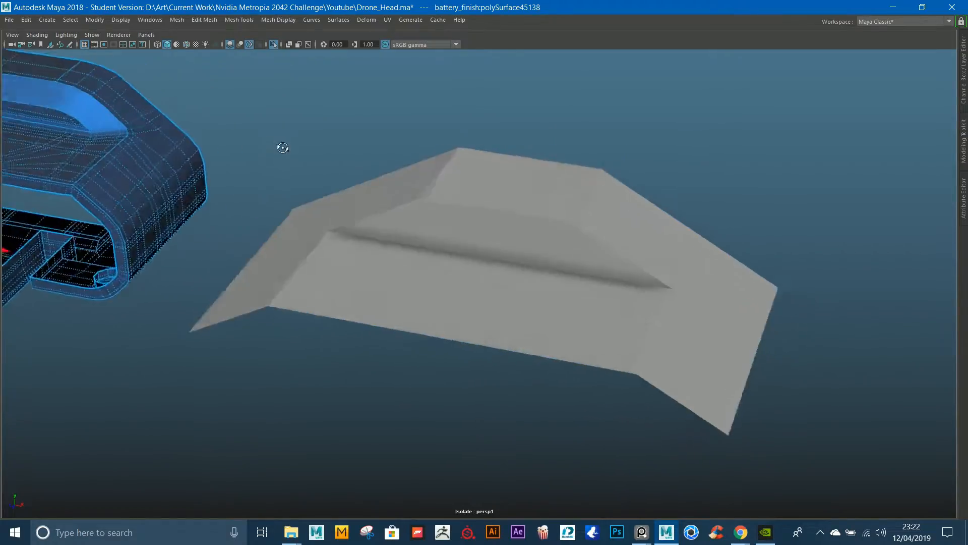
key("f")
middle_click_drag(662, 233, 237, 138, "alt")
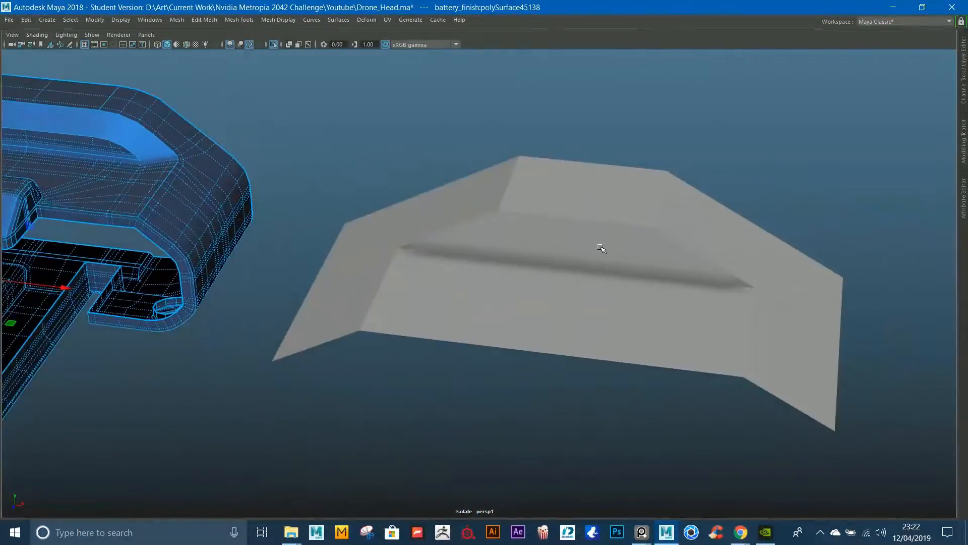
left_click_drag(596, 244, 568, 241, "alt")
Step: Try to bevel the plane mesh's edges that outline the grip recess, running along the ridge and down both sides
left_click(613, 285)
right_click_drag(614, 286, 621, 349)
left_click(627, 344)
left_click_drag(627, 344, 587, 333, "alt")
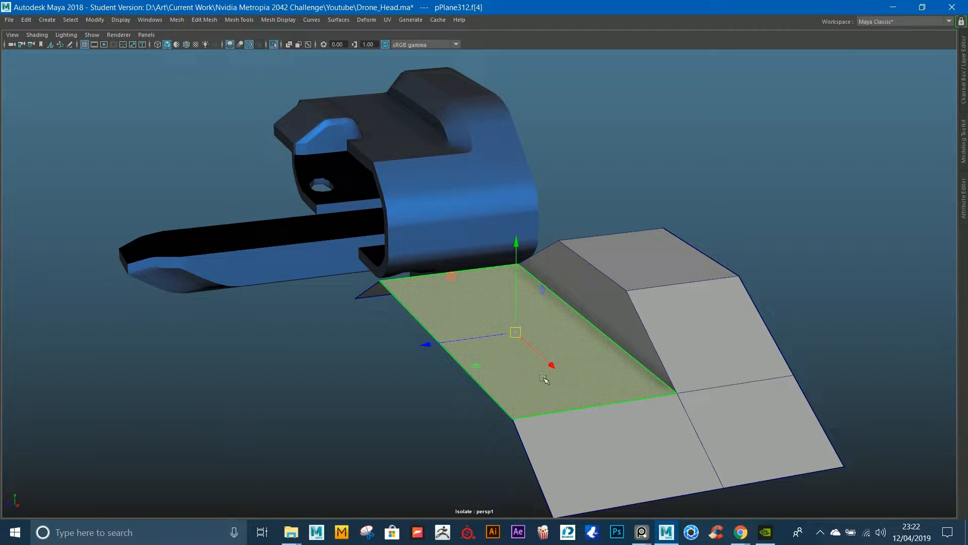
left_click(594, 289)
left_click_drag(596, 290, 615, 297, "alt")
left_click(461, 277)
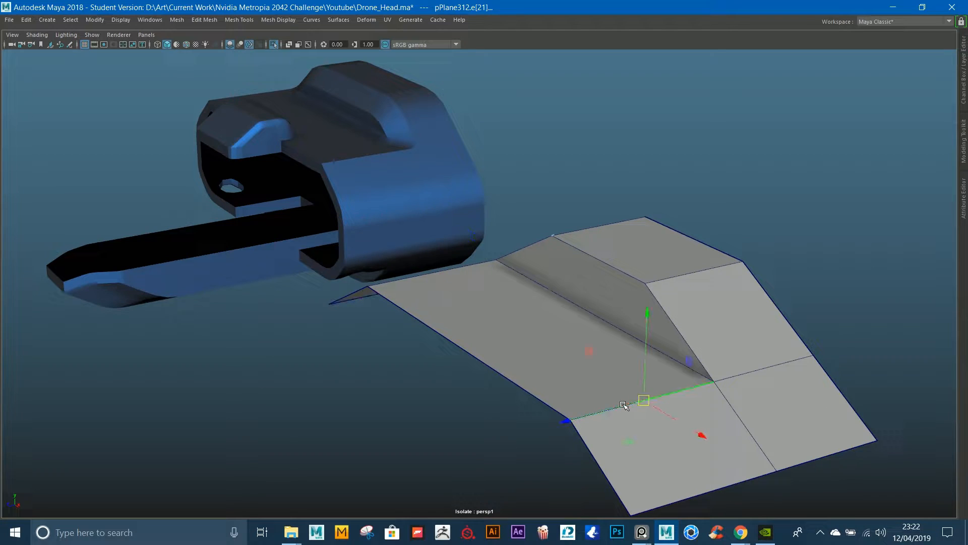
left_click(543, 242, "shift")
left_click(446, 270, "shift")
right_click_drag(445, 271, 498, 272, "shift")
key("super")
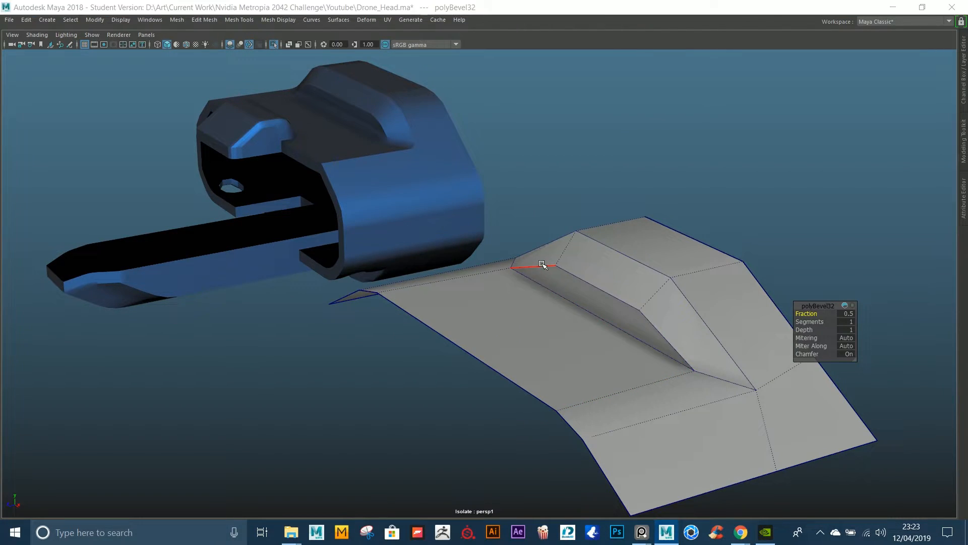
Step: Try 4 segments on the recess outline bevel, check it beside the blue piece, and undo it
left_click_drag(548, 263, 559, 273)
left_click_drag(670, 244, 701, 227, "alt")
middle_click_drag(701, 227, 665, 218, "alt")
left_click_drag(665, 219, 831, 321, "alt")
left_click_drag(731, 293, 642, 310, "alt")
middle_click_drag(642, 311, 665, 307, "alt")
left_click_drag(665, 307, 611, 287, "alt")
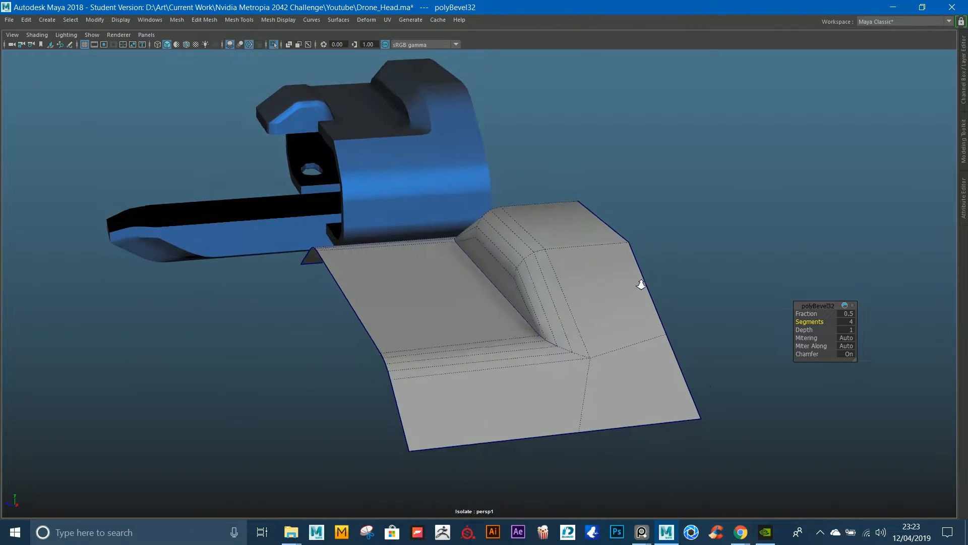
right_click_drag(612, 288, 655, 297, "alt")
key("ctrl+z")
key("ctrl+z")
Step: Try a single-segment bevel on the same outline edges, undo it, and return to object selection
right_click_drag(555, 277, 576, 279, "shift")
left_click_drag(576, 279, 602, 282, "alt")
key("ctrl+z")
right_click_drag(616, 286, 665, 275, "shift")
left_click_drag(664, 275, 697, 272, "alt")
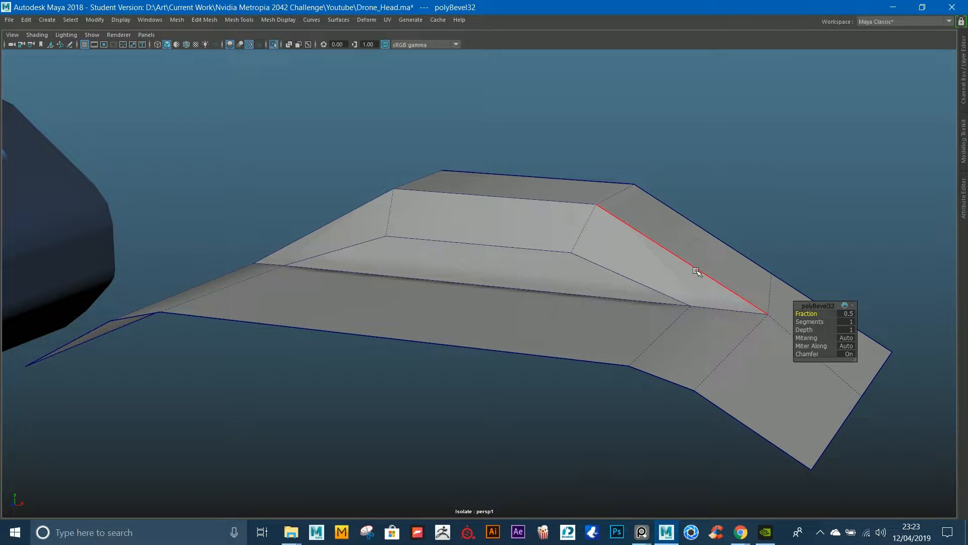
key("space")
middle_click_drag(696, 263, 681, 243, "alt")
left_click_drag(681, 243, 555, 282, "alt")
key("ctrl+z")
right_click_drag(615, 242, 692, 189)
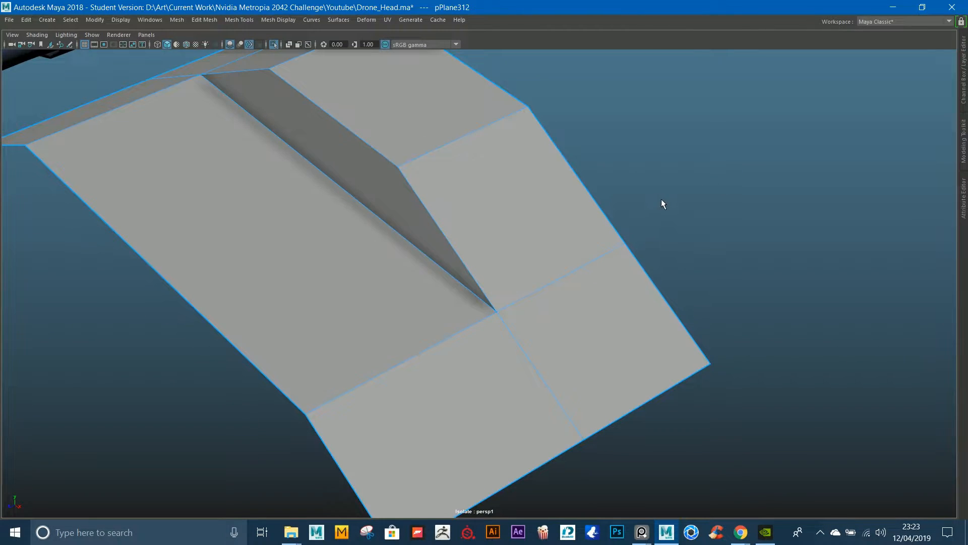
left_click_drag(663, 202, 589, 301, "alt")
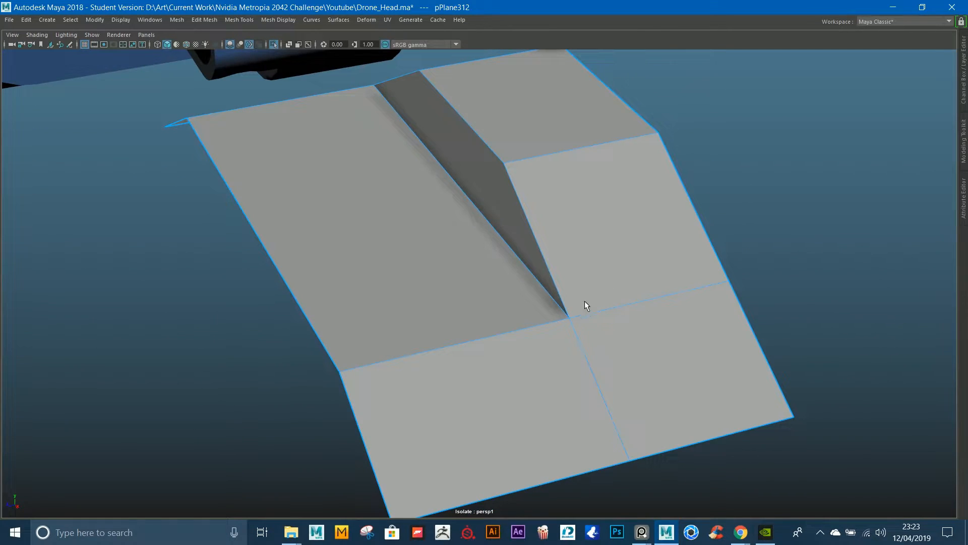
Step: Reselect the ridge and side edges around the recess and try beveling them as one continuous outline
right_click_drag(593, 323, 602, 303)
left_click(603, 313)
left_click_drag(604, 313, 573, 326, "alt")
left_click(534, 371, "shift")
left_click_drag(534, 370, 576, 364, "alt")
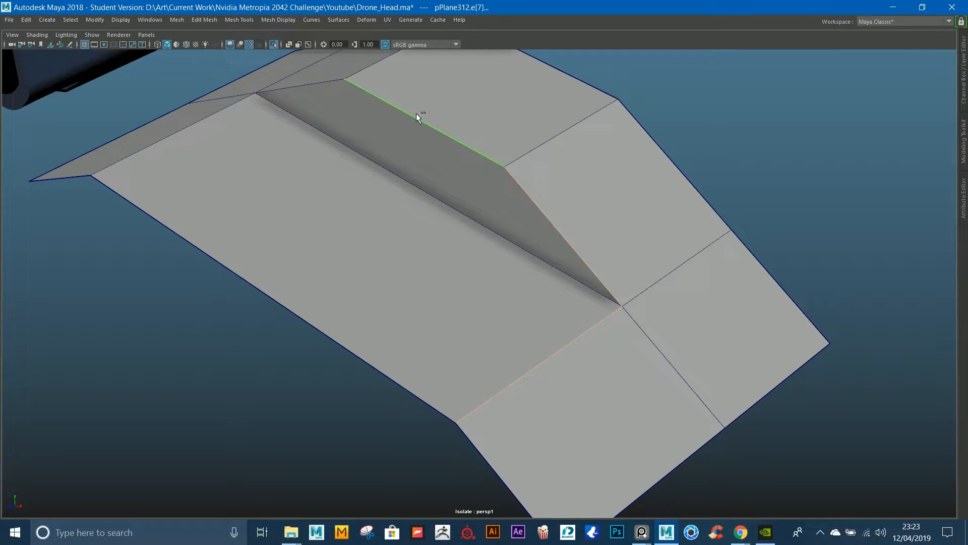
left_click(237, 121, "shift")
right_click_drag(264, 112, 305, 112, "shift")
left_click_drag(305, 112, 305, 83, "alt")
left_click_drag(607, 277, 650, 231, "alt")
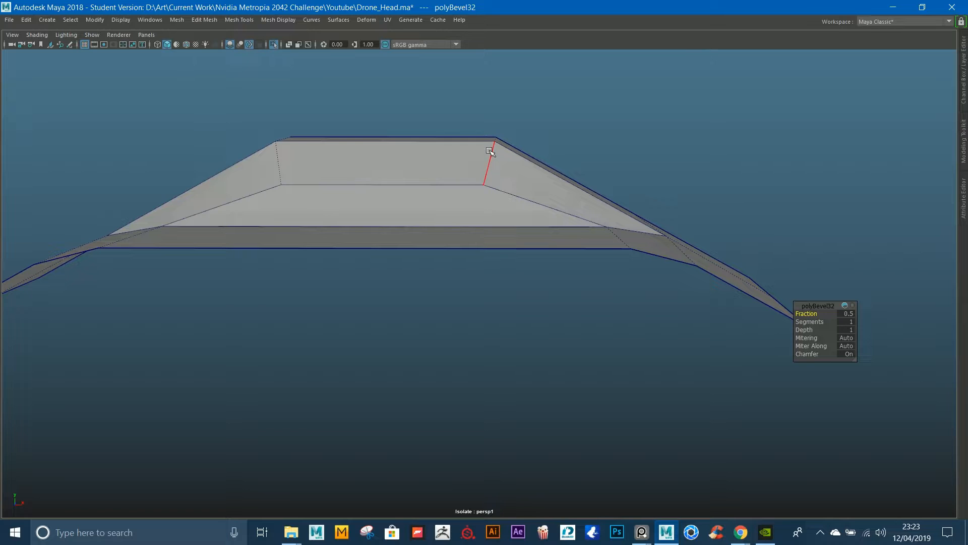
Step: Delete the extra edges that cross the sloping end faces outside the recess corners on both sides
left_click_drag(520, 221, 655, 280, "alt")
right_click_drag(636, 255, 585, 270, "shift")
left_click_drag(426, 289, 628, 217, "alt")
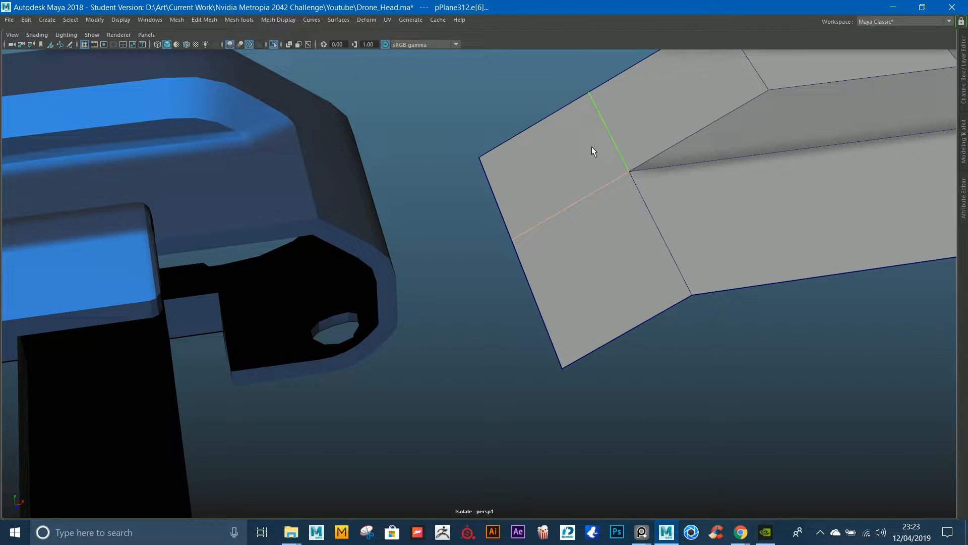
right_click_drag(597, 150, 598, 207, "shift")
left_click_drag(598, 207, 504, 169, "alt")
Step: Bevel the complete recess outline across the ridge and both sides with a fraction of 0.3
middle_click_drag(396, 196, 676, 226, "alt")
middle_click_drag(574, 202, 697, 219, "alt")
left_click_drag(588, 226, 522, 217, "alt")
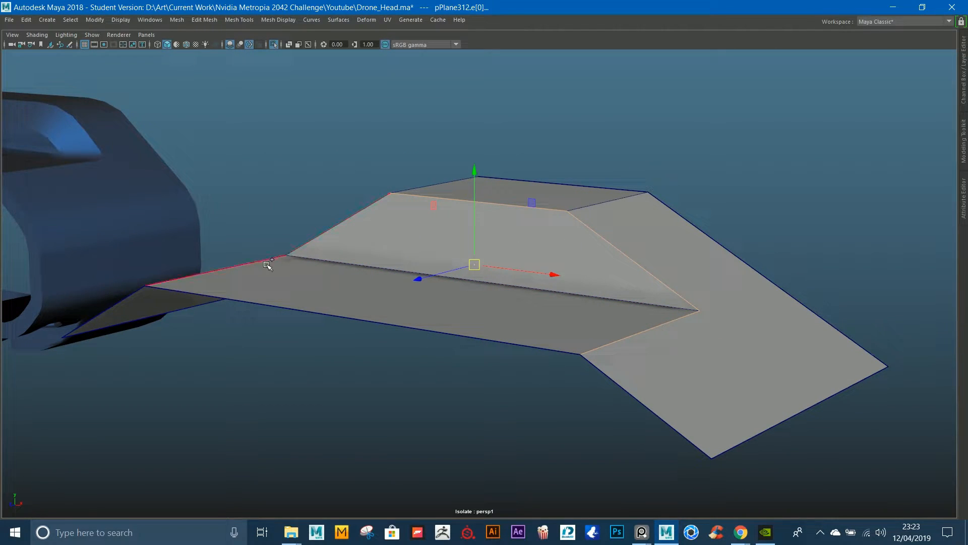
right_click_drag(348, 221, 411, 221, "shift")
left_click_drag(480, 225, 505, 231, "alt")
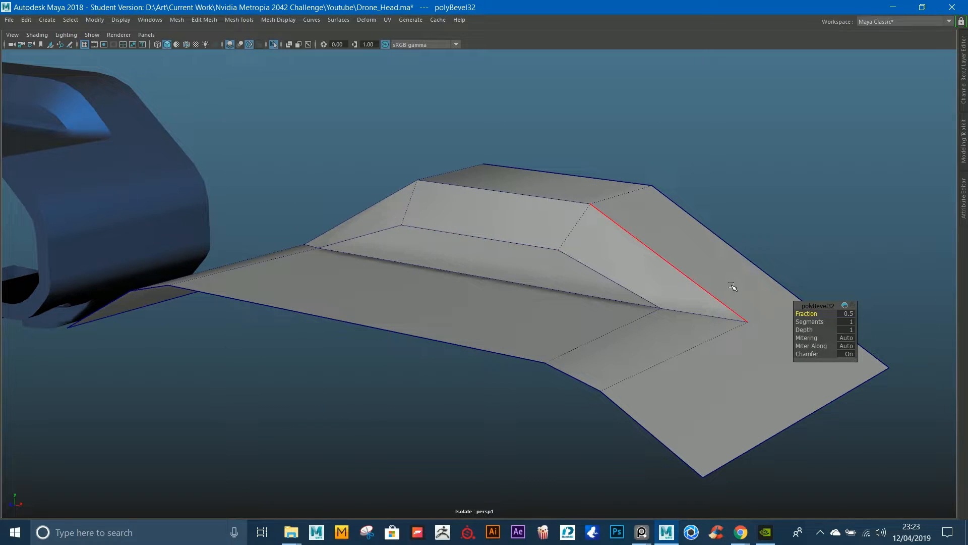
left_click_drag(798, 310, 736, 285)
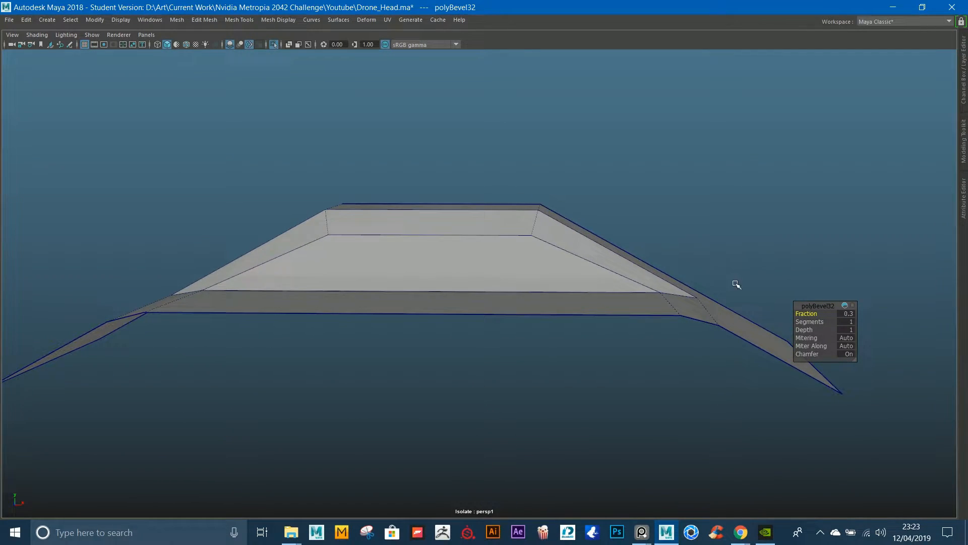
Step: Scale the two inner bevel edges at the recess's sides closer together along the X axis
left_click_drag(660, 297, 657, 309, "alt")
left_click(670, 306)
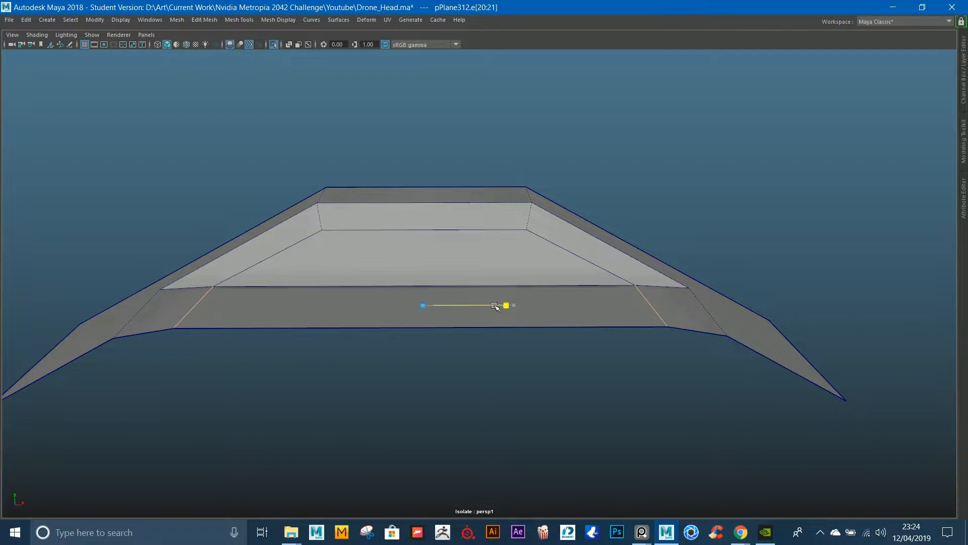
left_click_drag(541, 286, 311, 272, "alt")
Step: Try to bevel only the two short edges at the recess's lower corners, and undo the bevel
left_click(659, 346)
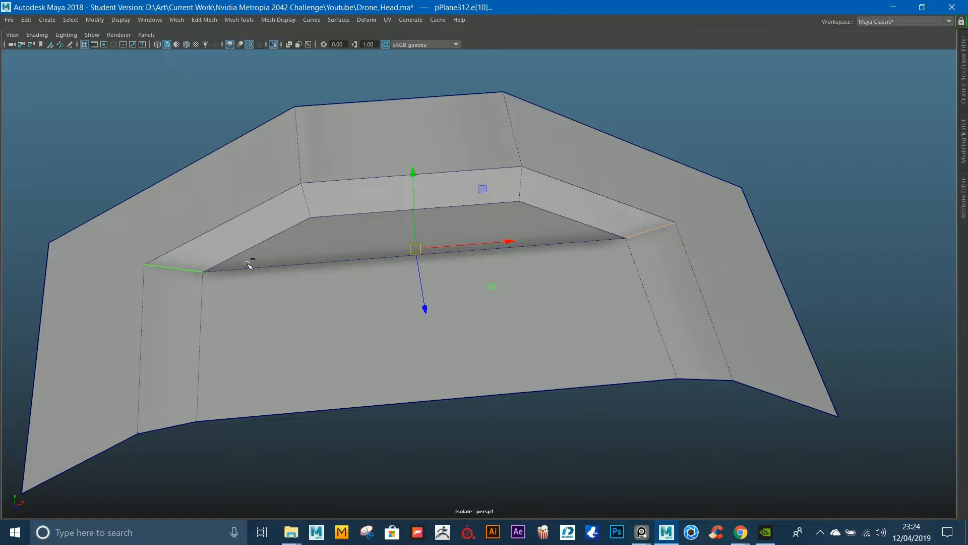
left_click_drag(614, 196, 562, 176, "alt")
right_click_drag(606, 222, 659, 217, "shift")
left_click_drag(651, 213, 634, 195, "alt")
key("ctrl+z")
Step: Bevel the recess's base crease together with the short corner edges, using a fraction of 0.3 and 3 segments
left_click_drag(567, 242, 510, 263, "alt")
left_click(507, 246, "shift")
right_click_drag(644, 171, 660, 173, "shift")
left_click_drag(656, 174, 669, 157, "alt")
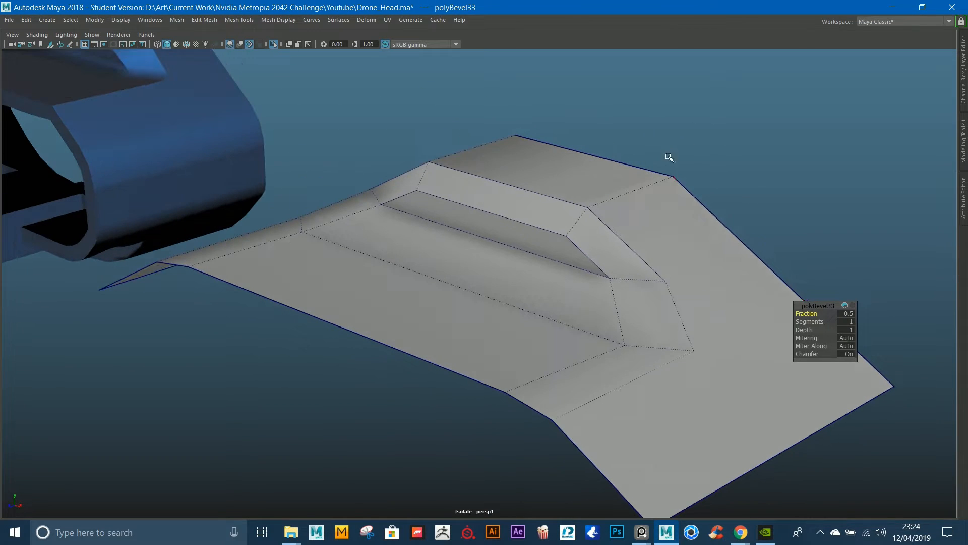
mouse_move(802, 322)
left_mouse_down()
mouse_move(818, 322)
mouse_move(802, 314)
mouse_move(812, 313)
left_mouse_up()
left_click_drag(697, 347, 436, 349, "alt")
left_click_drag(393, 288, 574, 284, "alt")
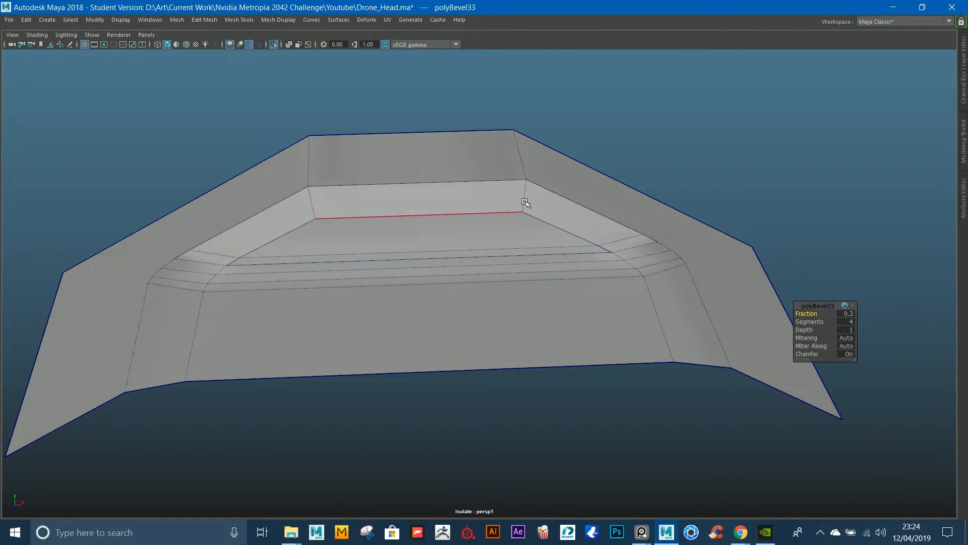
left_click_drag(521, 201, 471, 207, "alt")
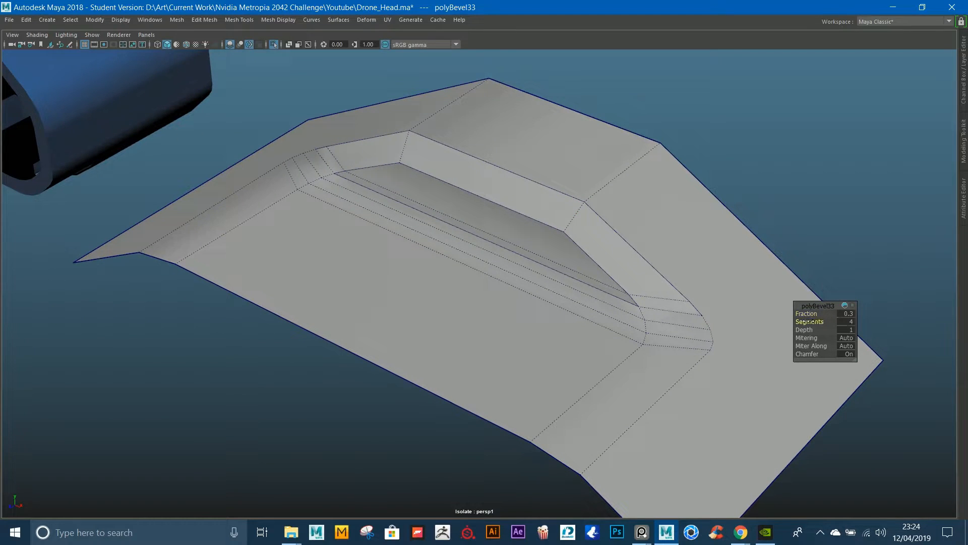
left_click_drag(809, 321, 750, 296)
key("q")
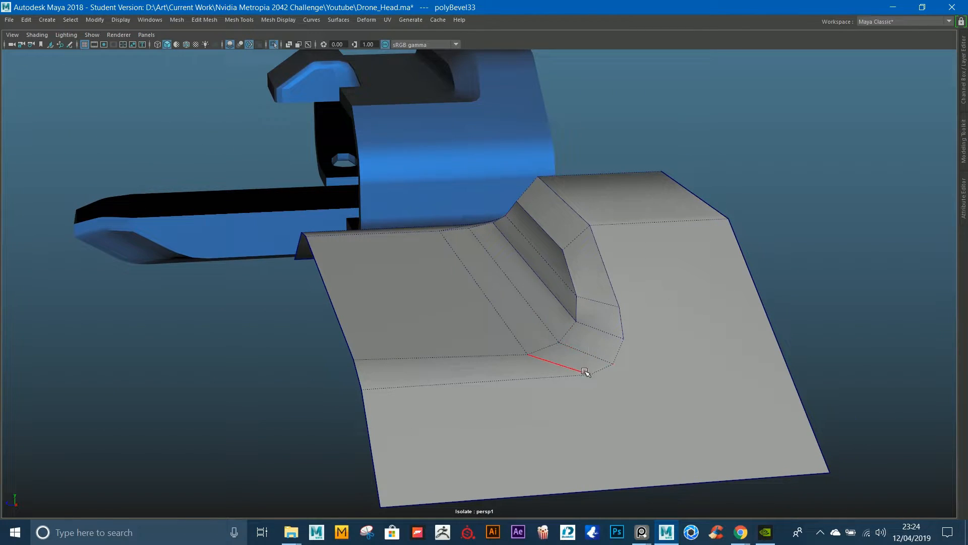
Step: Harden the inner and outer edge runs bordering the curved bevel on one side of the recess
right_click_drag(630, 307, 544, 395, "shift")
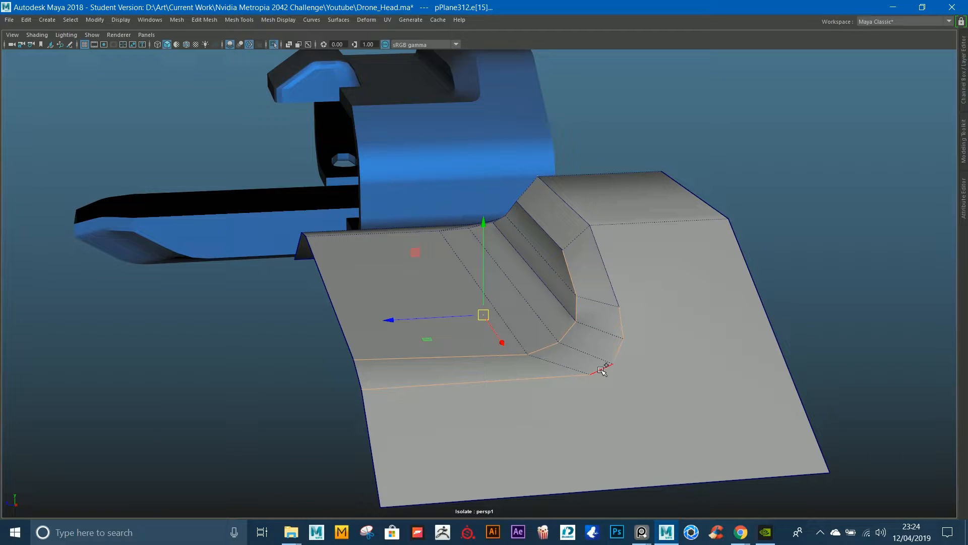
left_click_drag(471, 238, 575, 260, "alt")
right_click_drag(601, 237, 664, 276, "shift")
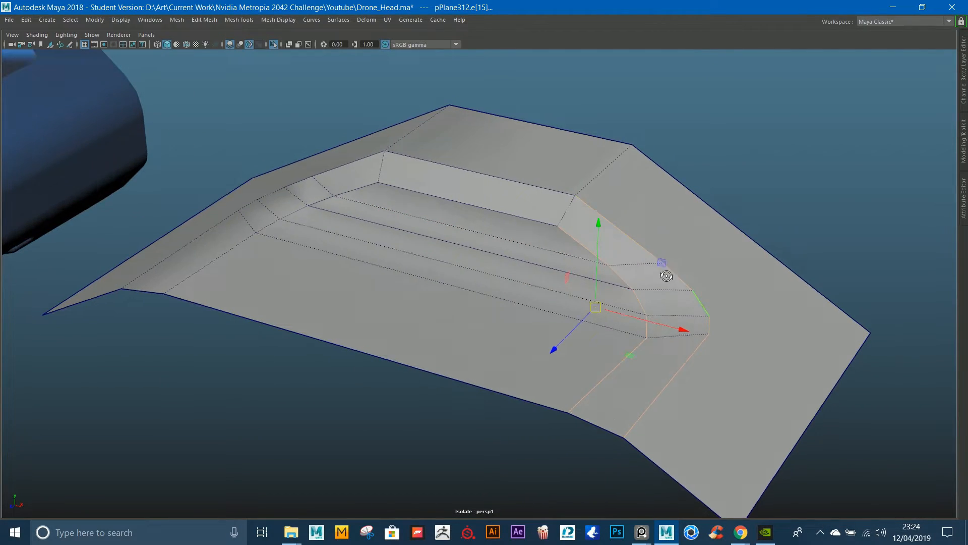
left_click_drag(664, 276, 693, 214, "alt")
Step: Return to object selection and assign an existing dark glossy material to the plane mesh
right_click_drag(757, 258, 814, 215)
left_click_drag(814, 215, 586, 256, "alt")
right_click_drag(585, 256, 586, 286)
right_click_drag(597, 515, 711, 158)
left_click_drag(798, 163, 669, 212, "alt")
left_click(238, 314)
Step: Harden the matching inner and outer bevel edge runs on the opposite side of the recess
right_click_drag(238, 314, 226, 260)
double_click(197, 358)
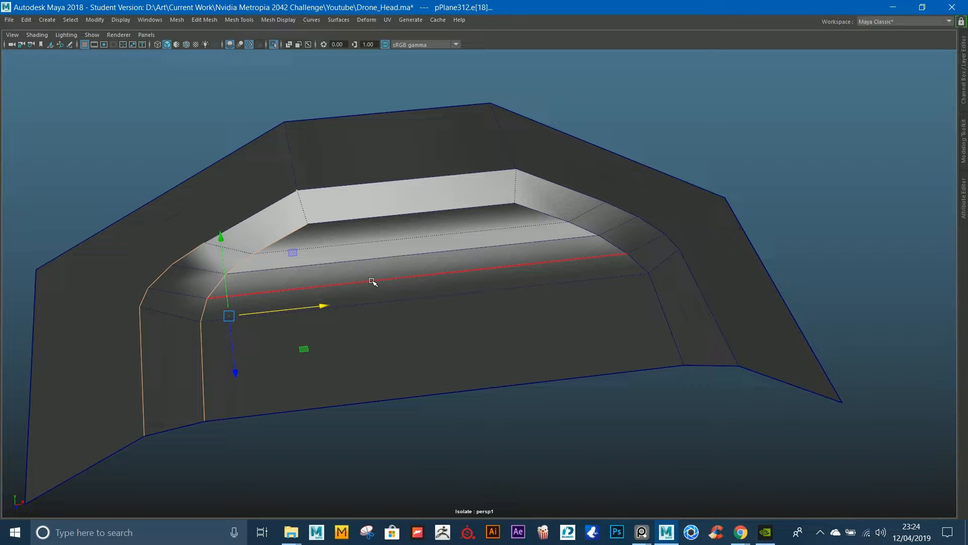
left_click_drag(283, 260, 407, 267, "alt")
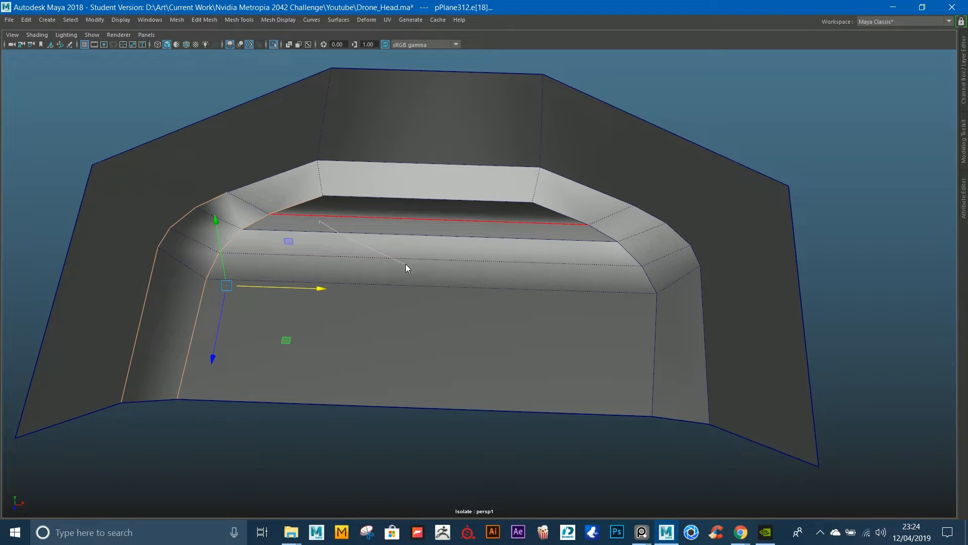
right_click_drag(460, 287, 461, 288, "shift")
left_click(729, 124)
Step: Bevel the edges crossing the ridge's two upper corners and increase the segments to round them
right_click_drag(828, 227, 764, 213, "alt")
middle_click_drag(677, 205, 749, 215, "alt")
right_click_drag(748, 216, 745, 243, "alt")
mouse_move(659, 255)
left_mouse_down("alt")
mouse_move(616, 241)
mouse_move(666, 260)
mouse_move(656, 255)
left_mouse_up("alt")
left_click(631, 238)
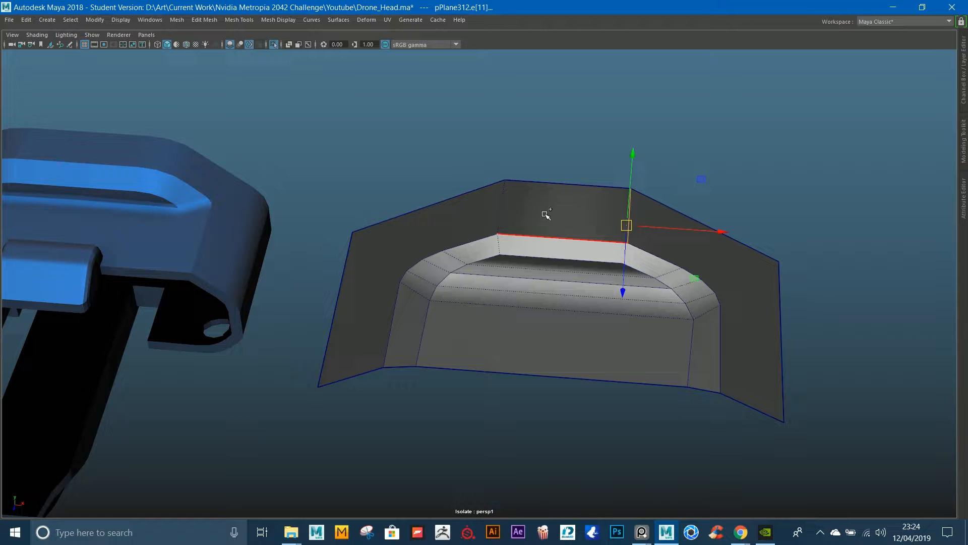
right_click_drag(592, 212, 628, 216, "shift")
left_click_drag(634, 219, 605, 193, "alt")
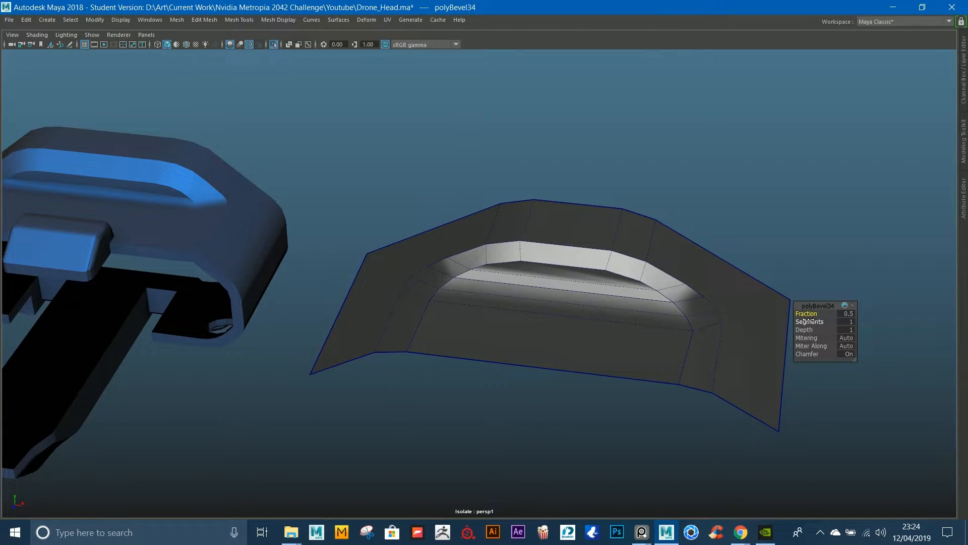
Step: Harden the long edge loops along the upper and lower borders of the recess bevel
double_click(600, 247)
left_click(592, 267, "shift")
right_click_drag(592, 267, 731, 282, "shift")
left_click_drag(764, 226, 441, 260, "alt")
right_click_drag(453, 246, 605, 227, "shift")
left_click(618, 200)
left_click_drag(618, 200, 632, 223, "alt")
Step: Inspect the mesh's rounded recess up close and compare it with the blue end piece's grip
left_click_drag(291, 240, 435, 201, "alt")
left_click(486, 217)
scroll(510, 242, "up", 6)
left_click_drag(510, 242, 457, 234, "alt")
scroll(462, 282, "down", 8)
left_click_drag(393, 263, 612, 250, "alt")
left_click(489, 299)
key("f")
left_click_drag(427, 255, 640, 210, "alt")
Step: Delete the practice mesh together with the isolated blue end piece and turn off isolation to show the whole scene
left_click(402, 116)
left_click_drag(402, 116, 512, 274, "alt")
left_click_drag(631, 273, 732, 422, "shift")
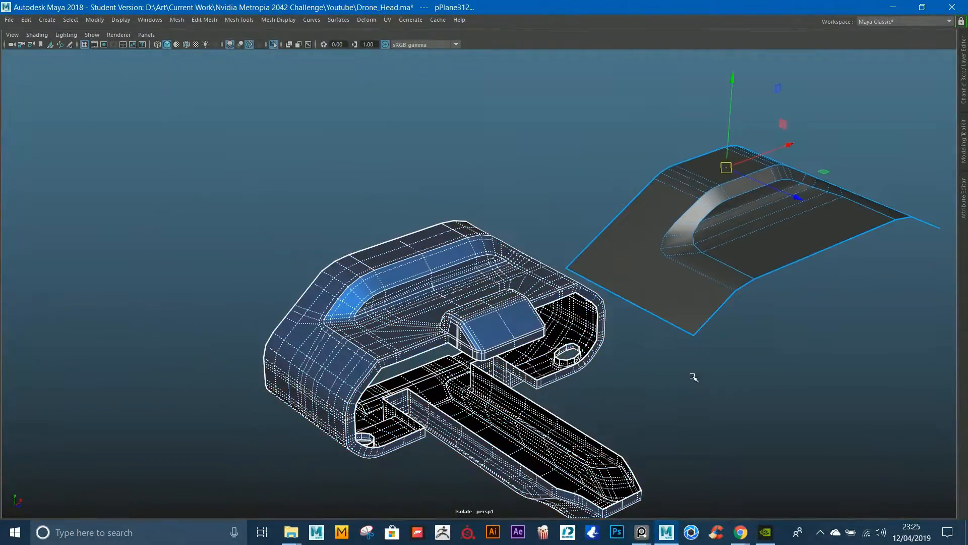
key("Delete")
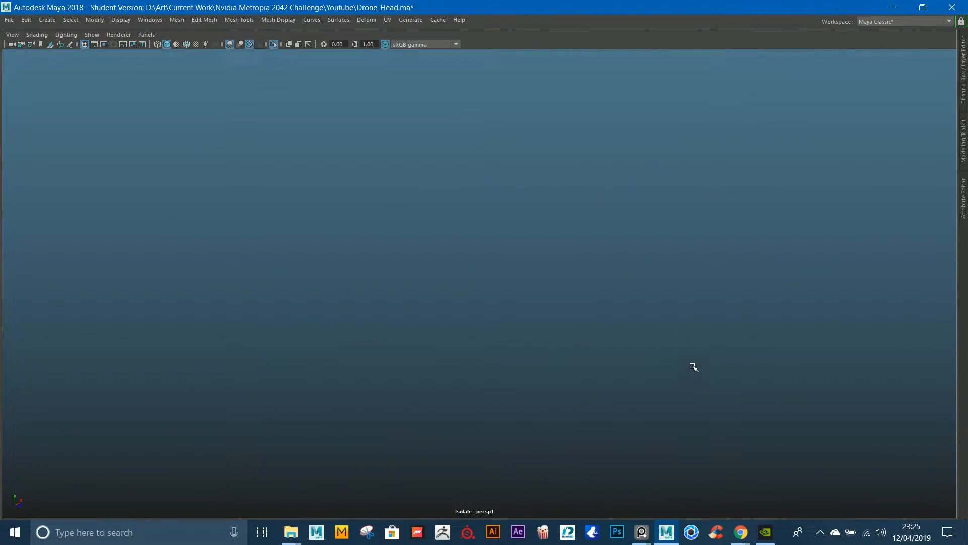
left_click(273, 46)
Step: Select the battery's tan cover and examine the topology around its engraved plus and minus signs
left_click_drag(484, 176, 523, 196, "alt")
right_click_drag(523, 196, 512, 171, "alt")
middle_click_drag(512, 171, 506, 207, "alt")
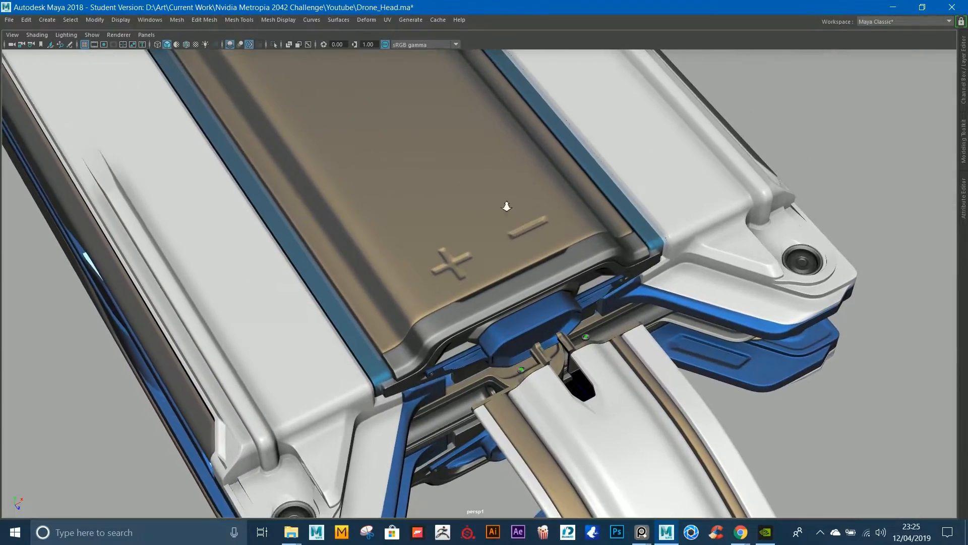
right_click_drag(506, 207, 492, 234, "alt")
left_click(493, 234)
left_click_drag(493, 234, 456, 218, "alt")
right_click_drag(456, 218, 532, 300, "alt")
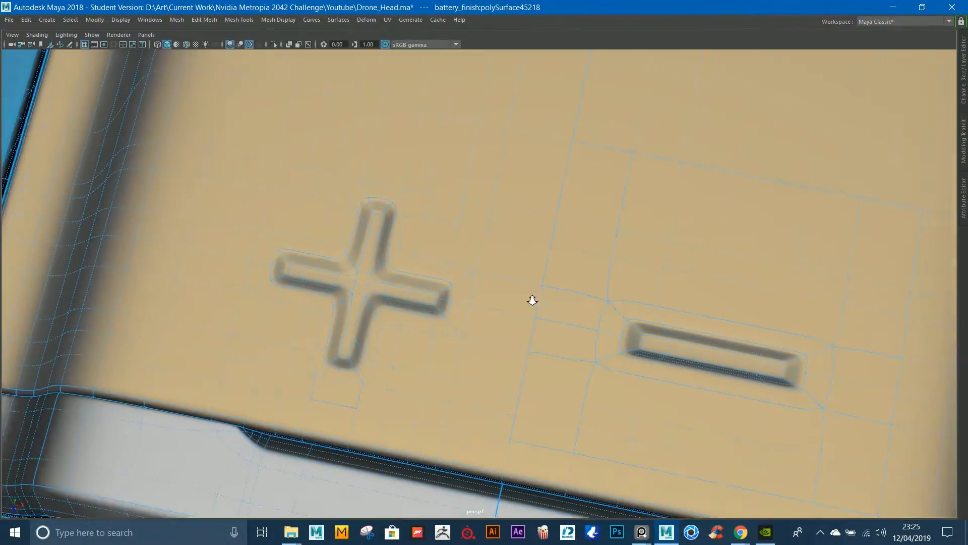
left_click_drag(583, 321, 555, 274, "alt")
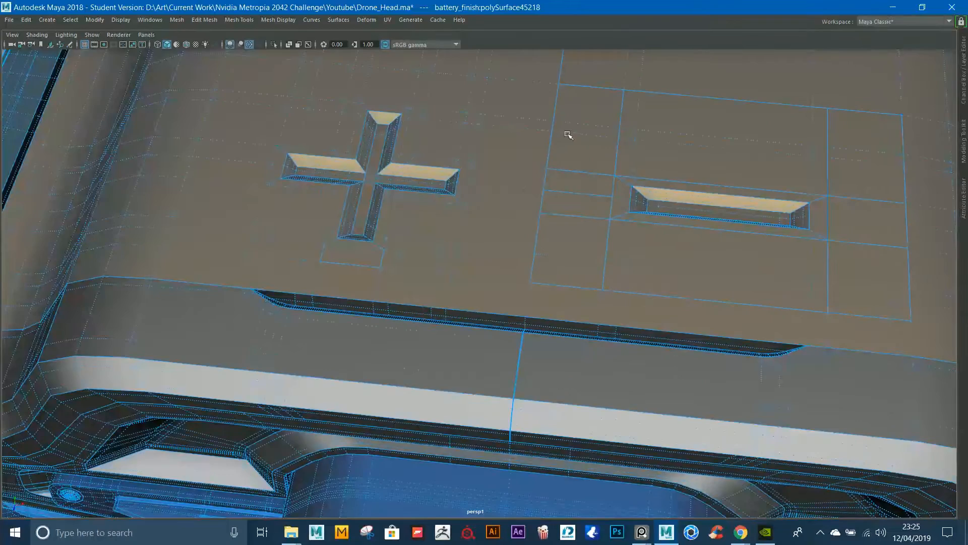
left_click_drag(595, 196, 527, 295, "alt")
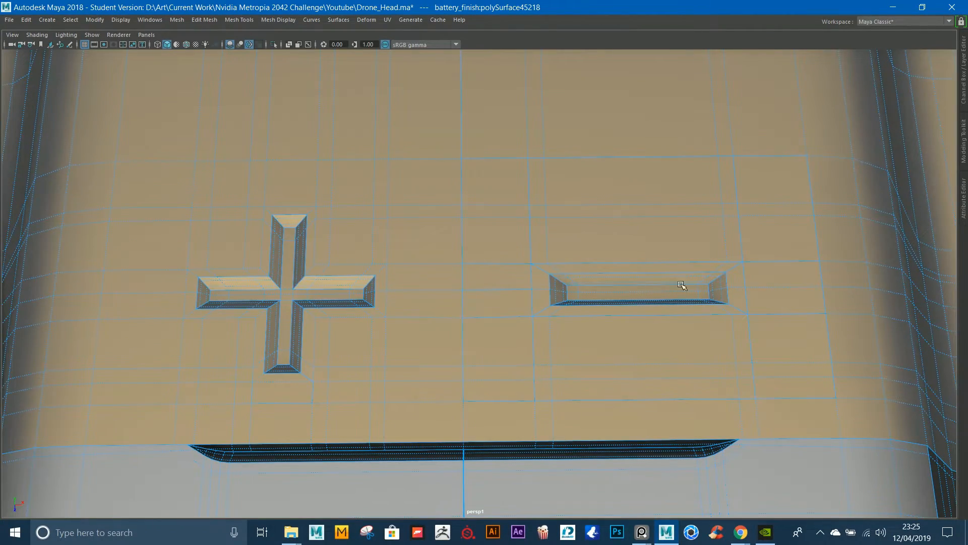
left_click_drag(612, 281, 604, 255, "alt")
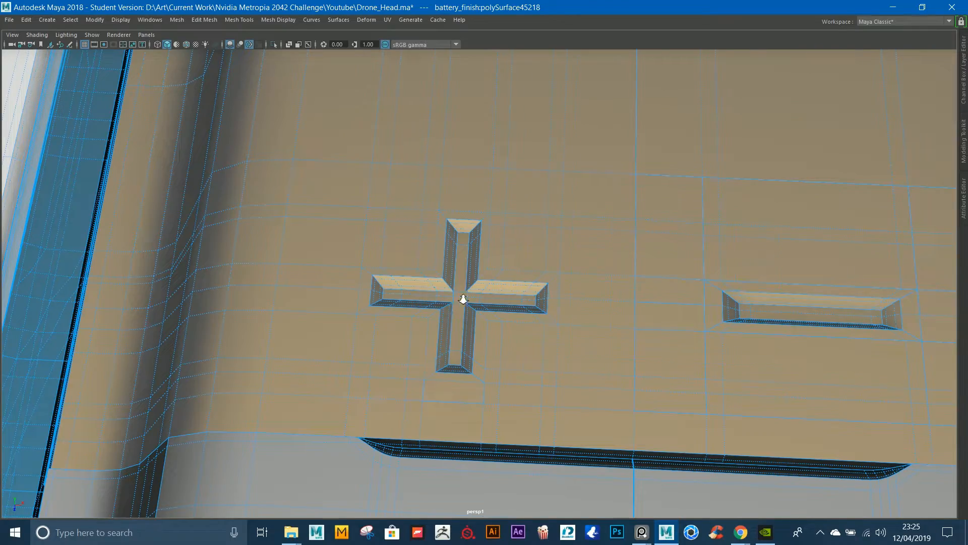
Step: Move across to the earlier battery version and examine its tan cover's wireframe without the engraved signs
right_click_drag(462, 299, 386, 255, "alt")
middle_click_drag(386, 255, 678, 276, "alt")
right_click_drag(430, 268, 454, 275, "alt")
middle_click_drag(434, 272, 560, 280, "alt")
right_click_drag(494, 286, 535, 302, "alt")
left_click(534, 302)
right_click_drag(467, 257, 620, 364, "alt")
right_click_drag(425, 287, 576, 287, "alt")
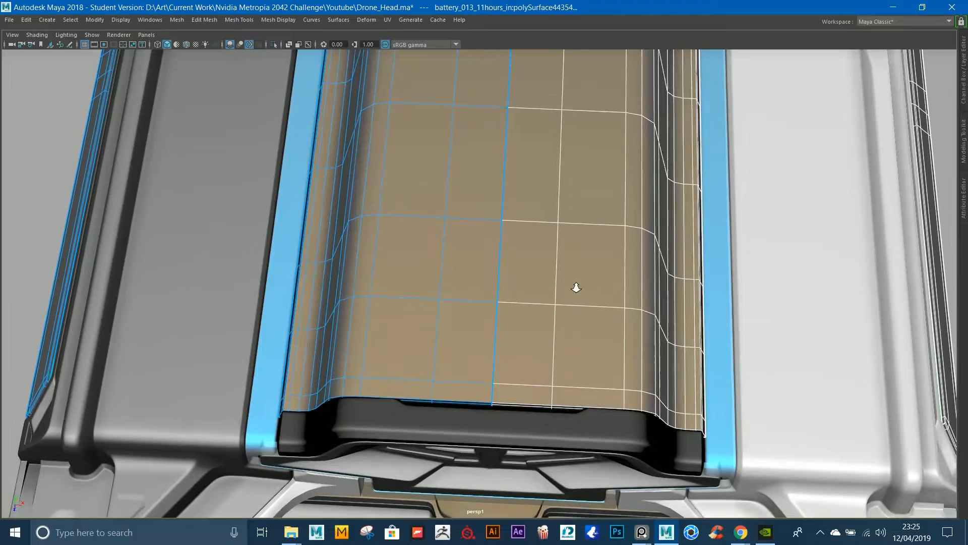
left_click_drag(577, 288, 557, 263, "alt")
Step: Examine the earlier battery version's end connectors and side brackets from several angles with nothing selected
right_click_drag(645, 289, 151, 177, "alt")
middle_click_drag(525, 247, 151, 164, "alt")
right_click_drag(151, 164, 192, 177, "alt")
middle_click_drag(192, 177, 422, 231, "alt")
right_click_drag(422, 231, 455, 218, "alt")
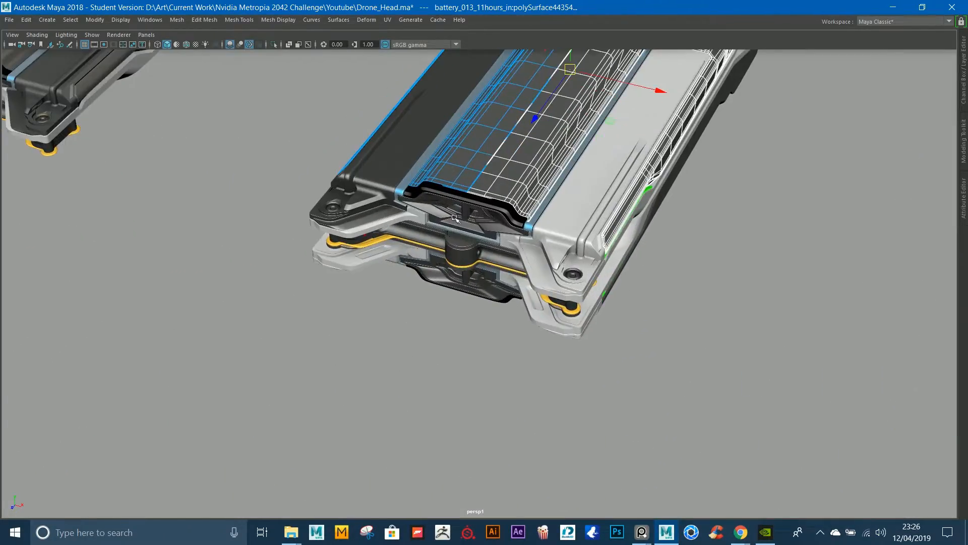
left_click_drag(455, 218, 485, 192, "alt")
right_click_drag(485, 192, 630, 243, "alt")
left_click(476, 208)
right_click_drag(476, 207, 433, 151, "alt")
middle_click_drag(432, 151, 498, 108, "alt")
left_click(562, 108)
left_click_drag(562, 108, 576, 110, "alt")
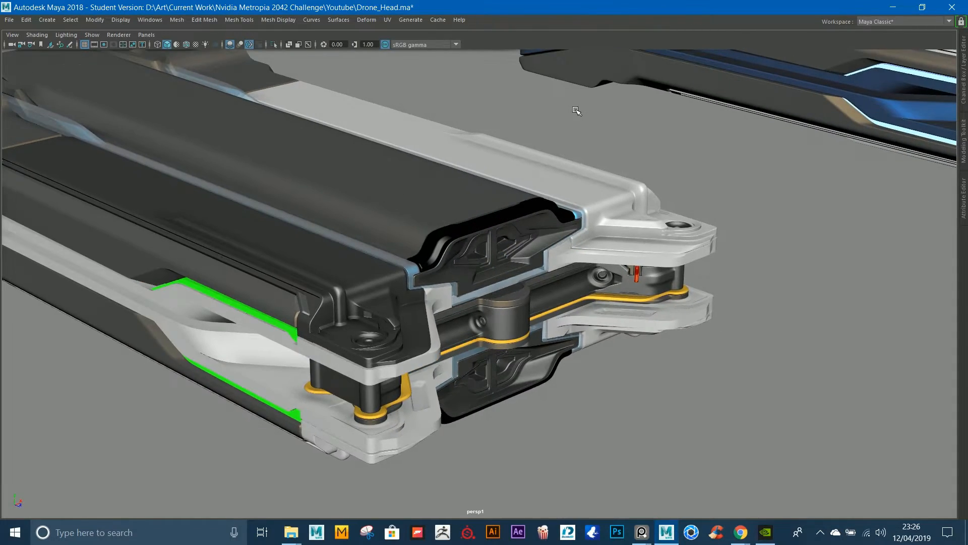
Step: Switch to the browser, search ArtStation for the concept artist by name and open the artist's profile
left_click_drag(557, 152, 459, 135, "alt")
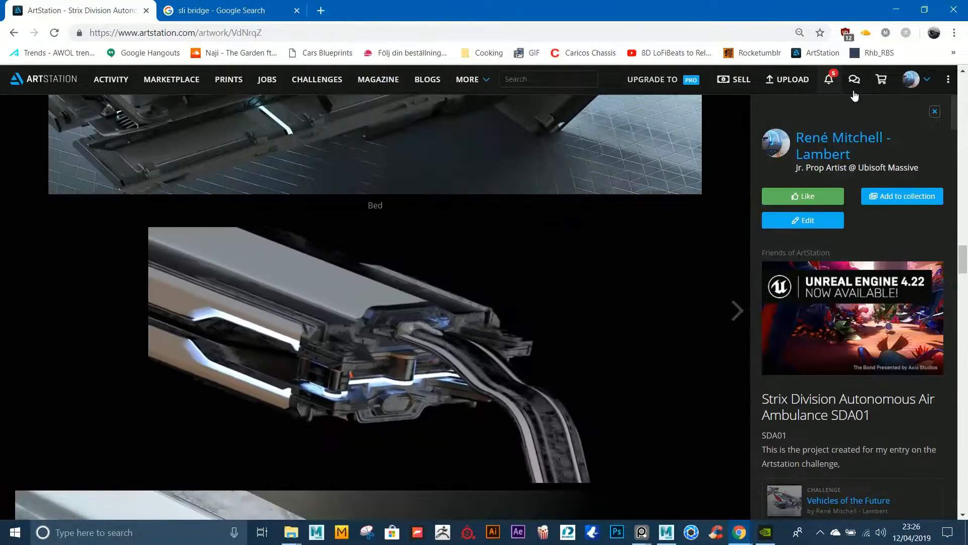
left_click(553, 81)
type("lard sow")
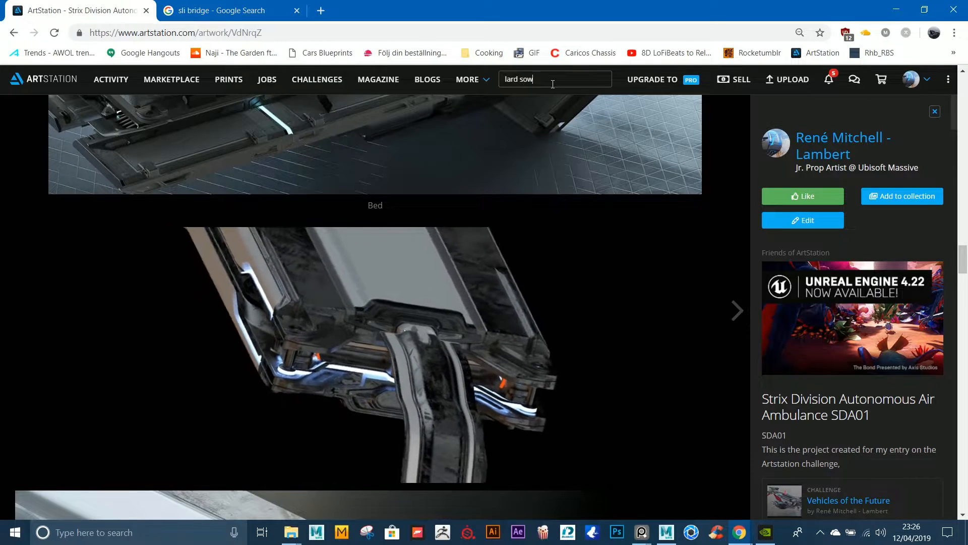
type("i")
left_click(518, 78)
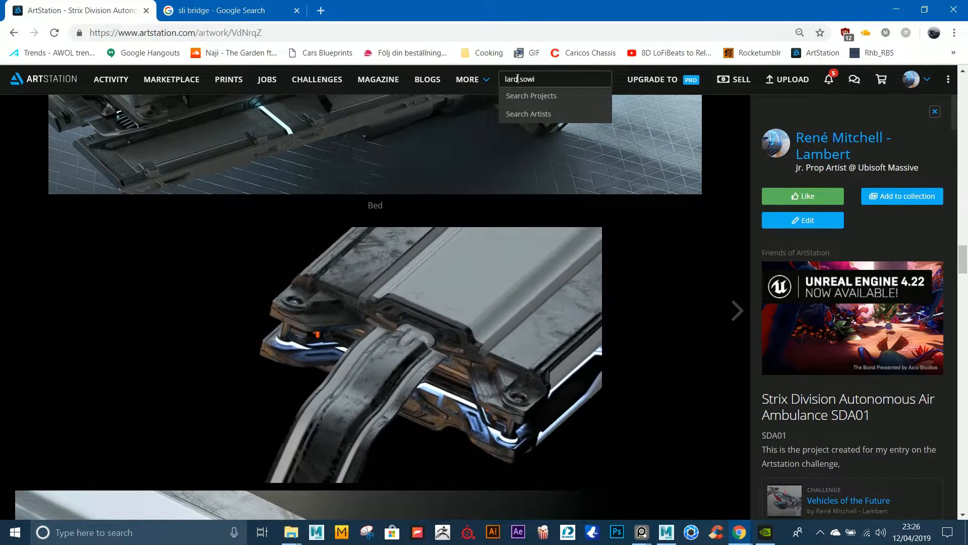
key("BackSpace")
type("s")
left_click(534, 100)
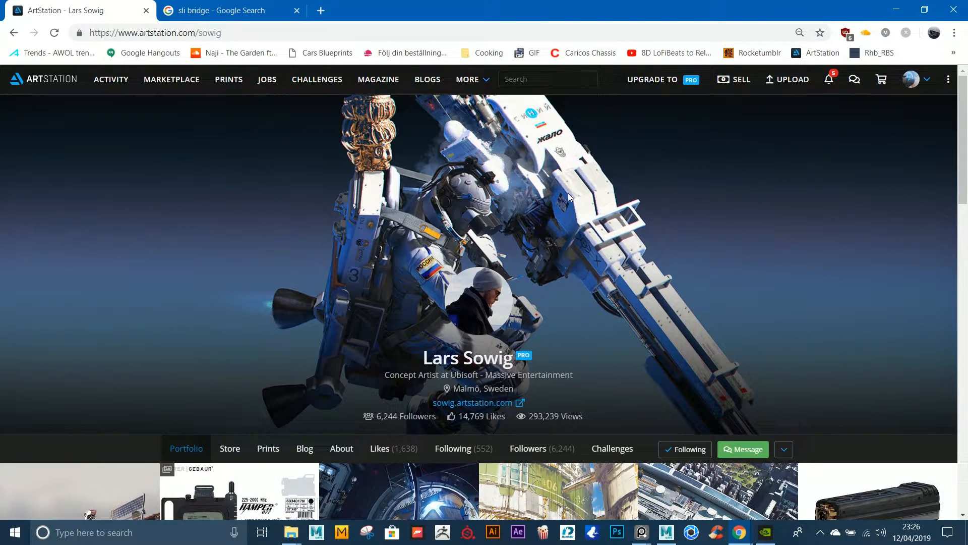
Step: Browse the artist's portfolio, view the Deploy and Space Sniper artworks in separate tabs, and return to Maya
scroll(569, 197, "down", 3)
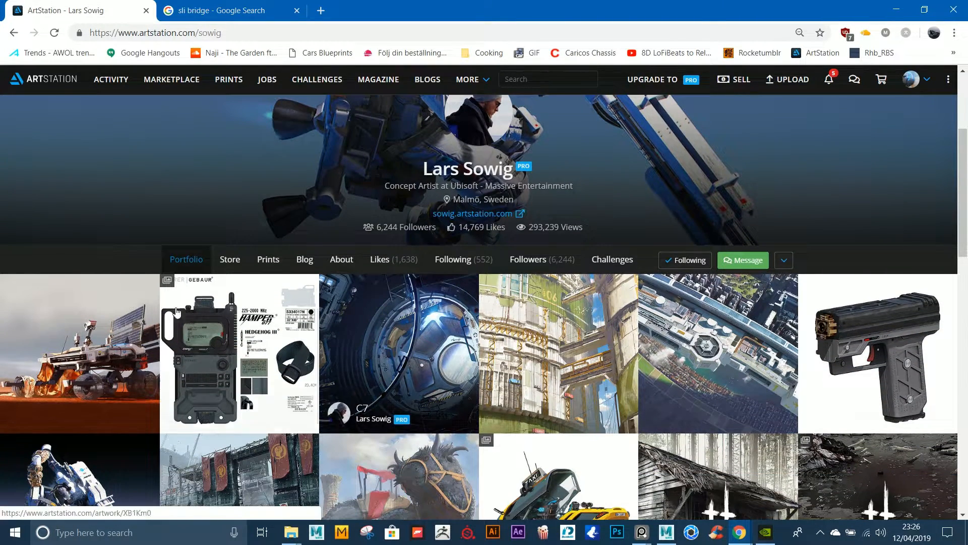
scroll(126, 327, "down", 3)
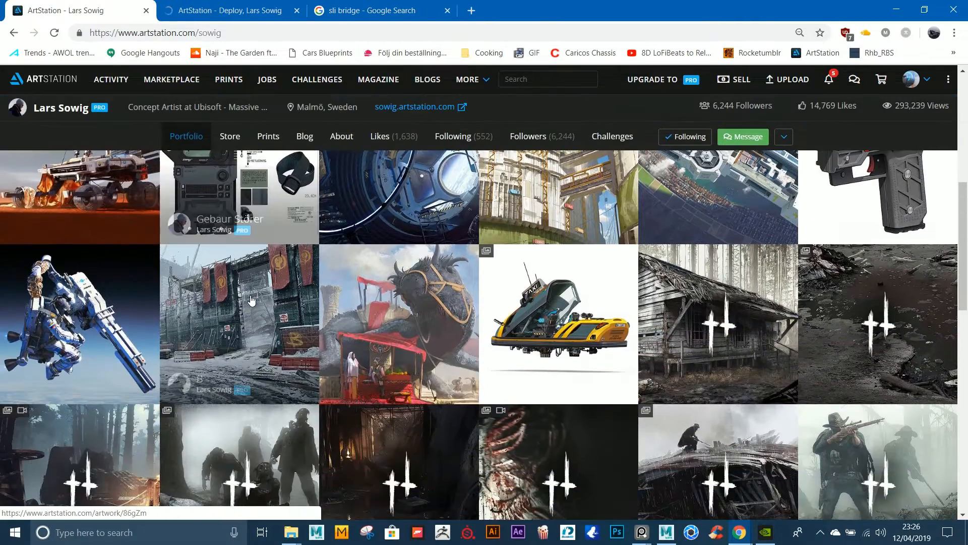
middle_click(116, 304)
scroll(116, 304, "down", 5)
scroll(116, 304, "down", 4)
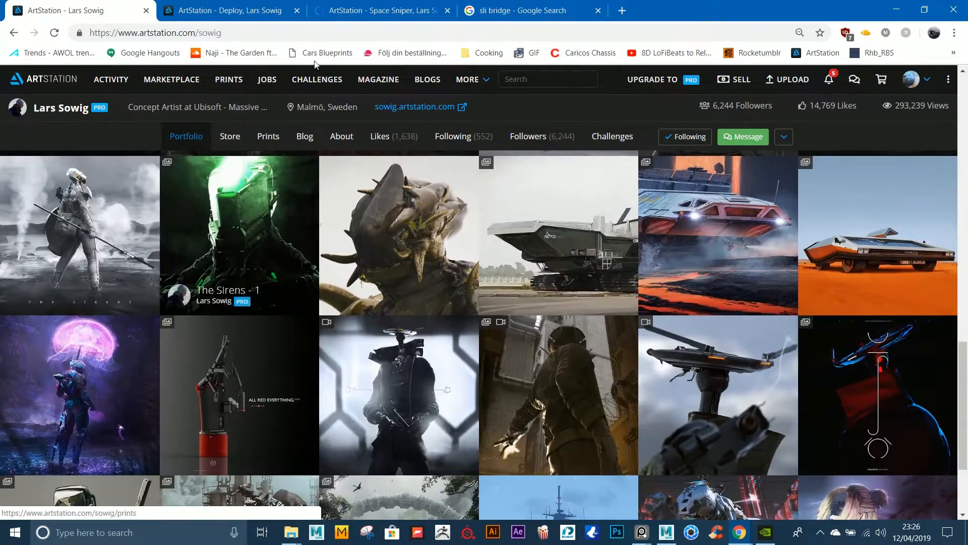
left_click(237, 9)
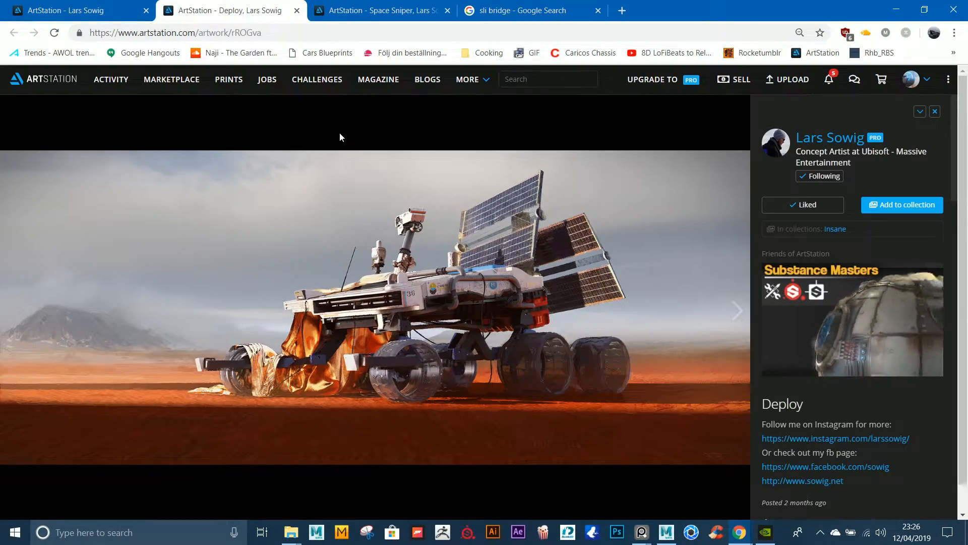
left_click(373, 11)
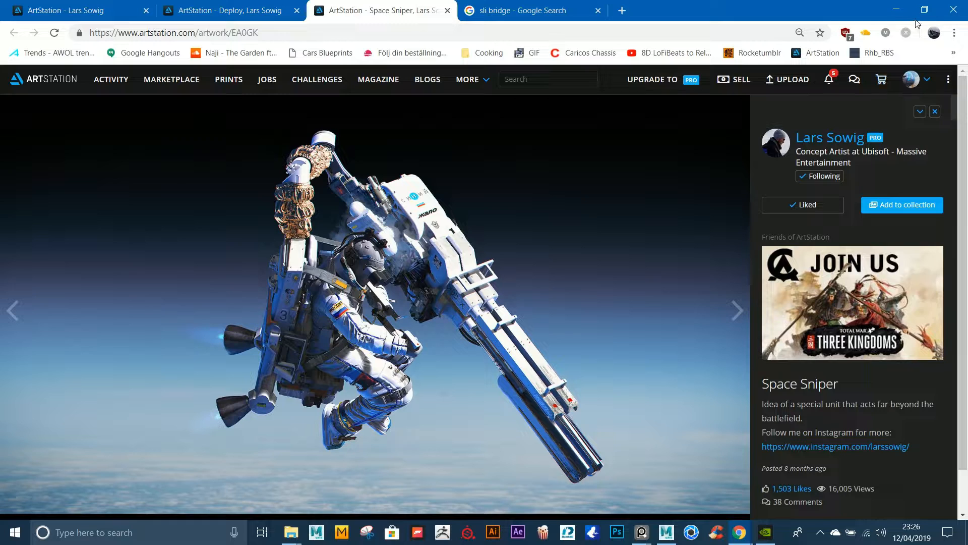
left_click(896, 10)
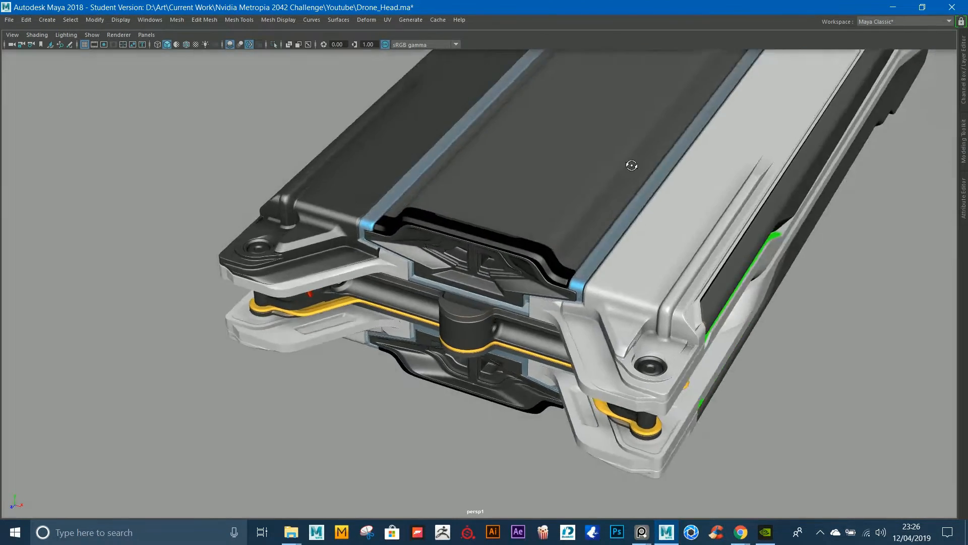
Step: Move to the 12-13 hours battery and examine its selected top shell's wireframe around the plus and minus signs
left_click_drag(631, 165, 607, 208, "alt")
right_click_drag(719, 149, 611, 128, "alt")
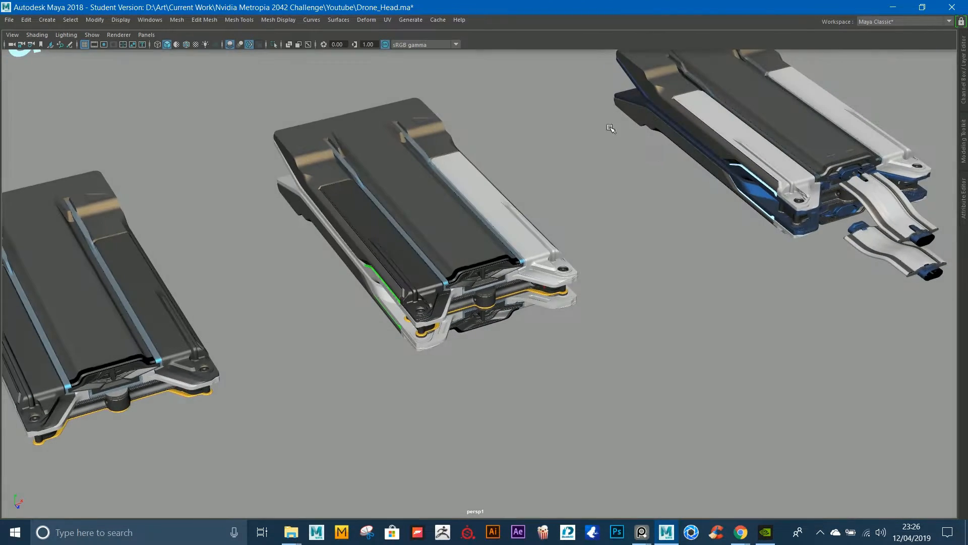
left_click(808, 161)
key("f")
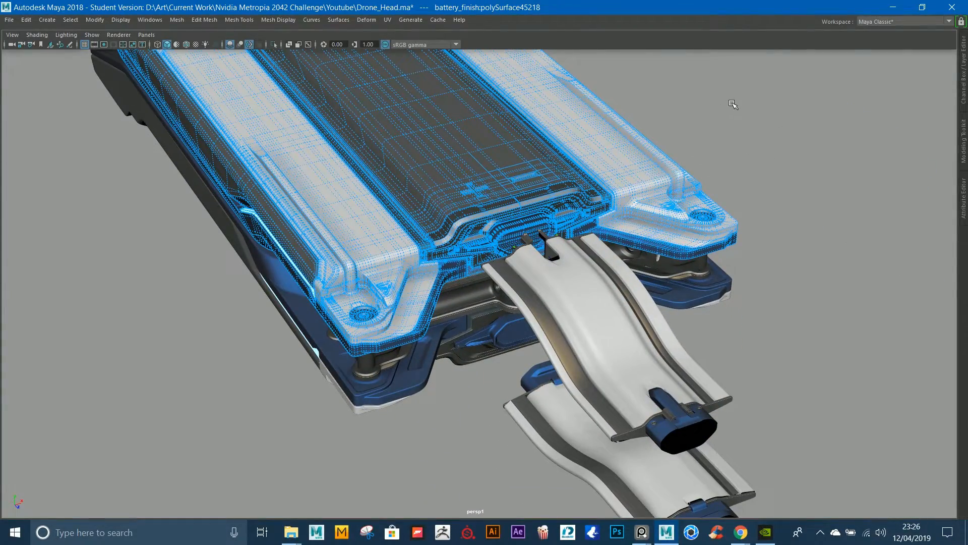
left_click(732, 104)
left_click_drag(733, 104, 641, 161, "alt")
right_click_drag(654, 173, 750, 193, "alt")
left_click(423, 279)
left_click_drag(656, 181, 382, 196, "alt")
key("3")
left_click(447, 275)
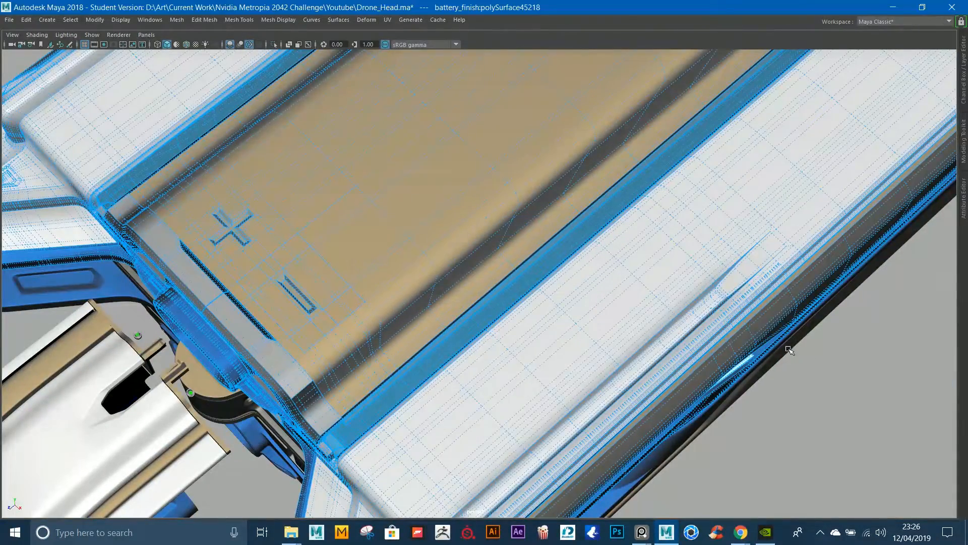
left_click(839, 307)
Step: Select the connector frame between the finished battery's two halves and examine it from the side and the front
left_click_drag(453, 252, 389, 209, "alt")
middle_click_drag(389, 210, 547, 249, "alt")
left_click(547, 249)
left_click_drag(546, 248, 522, 222, "alt")
left_click_drag(609, 222, 513, 302, "alt")
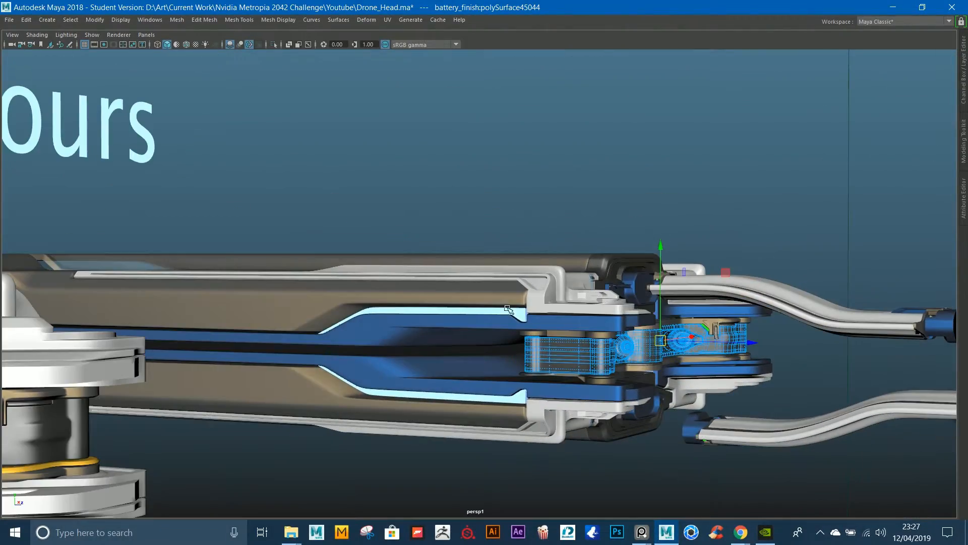
left_click_drag(585, 315, 545, 282, "alt")
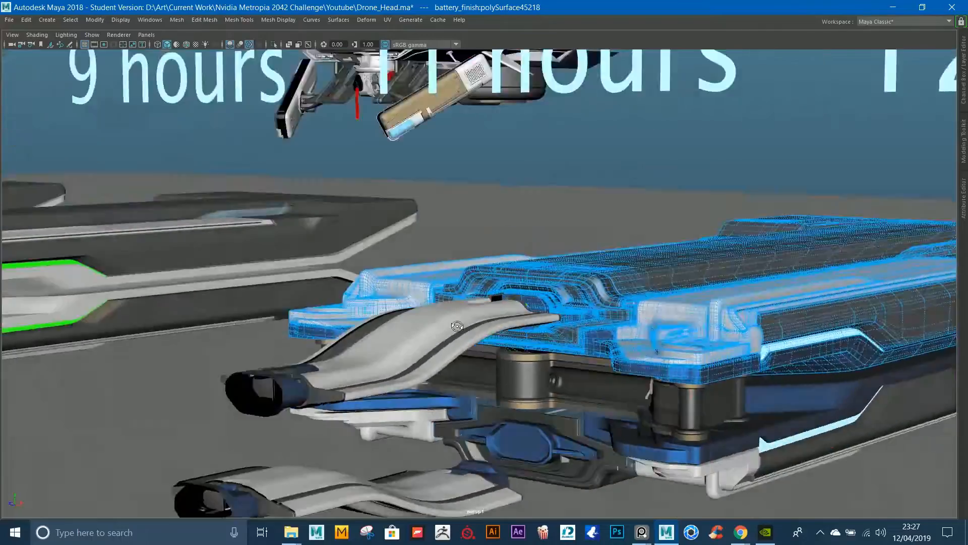
left_click_drag(505, 303, 476, 294, "alt")
Step: Examine the finished battery's overall form, and inspect its selected white cable where it meets the blue socket
left_click_drag(553, 301, 477, 216, "alt")
right_click_drag(477, 215, 394, 217, "alt")
middle_click_drag(393, 217, 685, 180, "alt")
left_click_drag(685, 179, 544, 310, "alt")
middle_click_drag(545, 309, 404, 292, "alt")
right_click_drag(555, 322, 694, 377, "alt")
left_click_drag(694, 376, 541, 300, "alt")
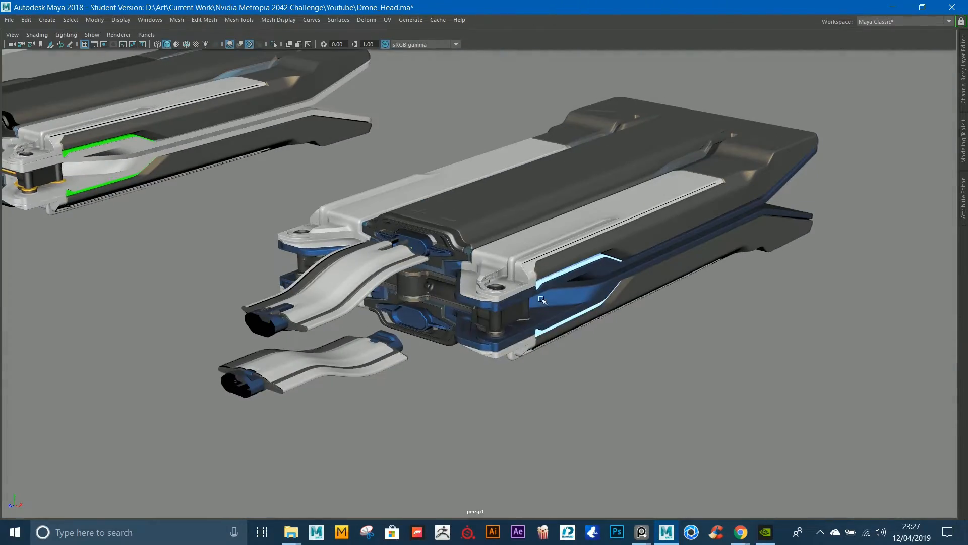
left_click(407, 243)
scroll(391, 202, "up", 5)
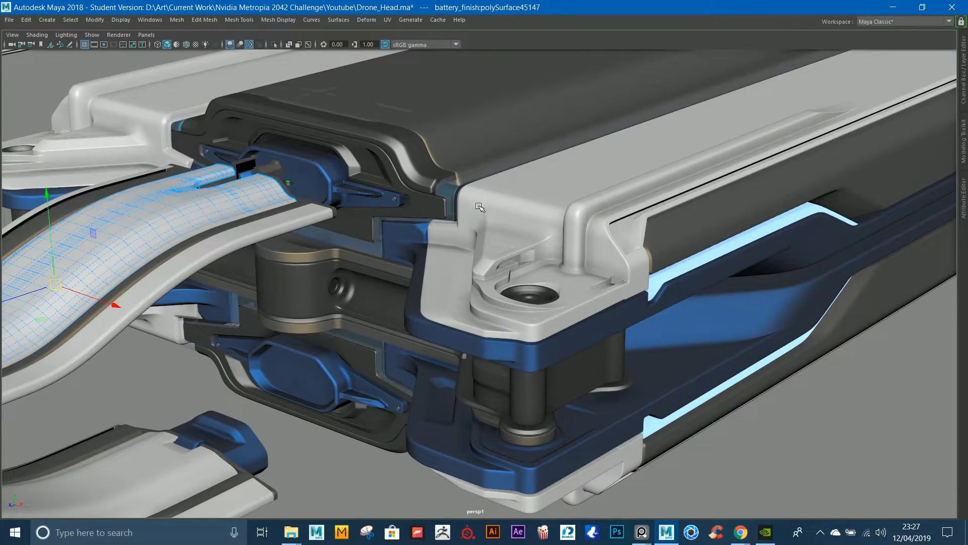
scroll(493, 208, "down", 5)
Step: Move from the finished battery to the 11 hours version and compare the neighbouring versions from a distance
left_click(164, 214)
key("f")
left_click_drag(167, 214, 449, 189, "alt")
scroll(237, 188, "down", 5)
right_click_drag(449, 188, 440, 187, "alt")
left_click_drag(439, 187, 398, 186, "alt")
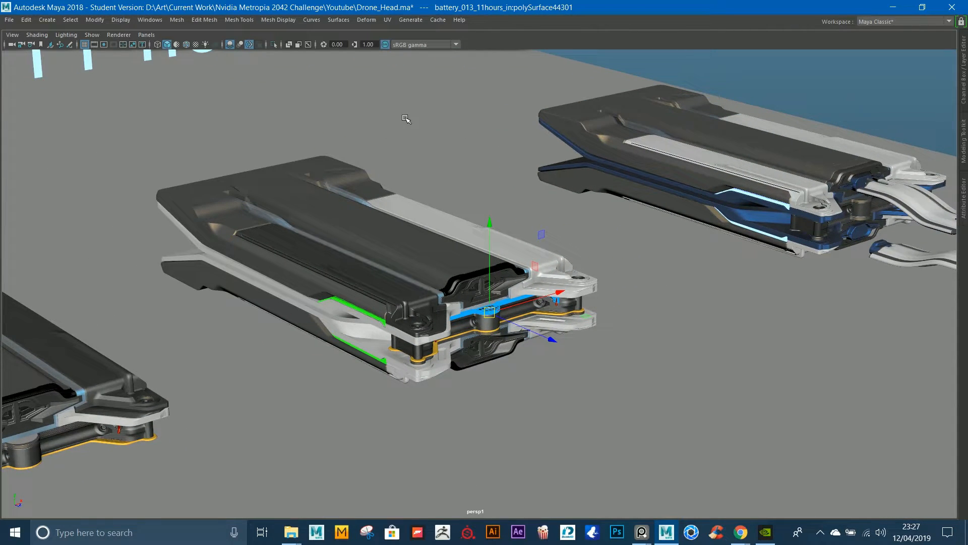
scroll(469, 201, "down", 5)
left_click_drag(467, 201, 449, 212, "alt")
middle_click_drag(449, 212, 540, 225, "alt")
scroll(548, 272, "up", 4)
Step: Select the 11 hours battery's blue trim strip and examine the battery's connector end from below and above
left_click(549, 287)
key("f")
left_click_drag(549, 288, 552, 187, "alt")
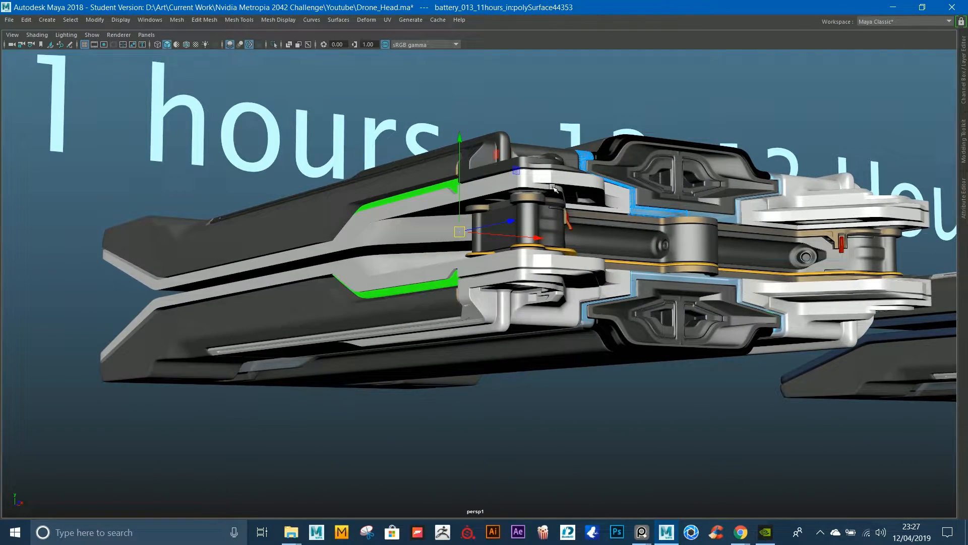
left_click_drag(553, 188, 542, 212, "alt")
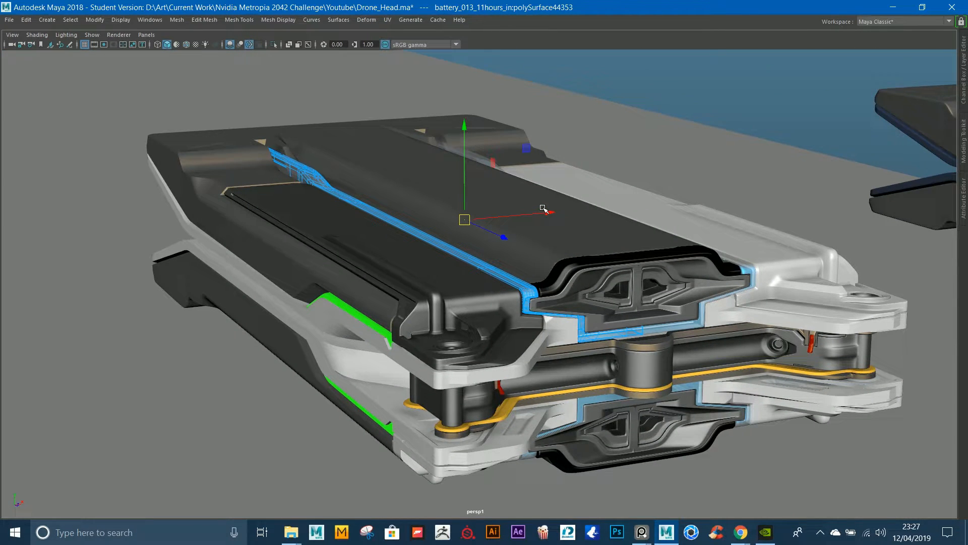
left_click_drag(464, 230, 449, 240, "alt")
right_click_drag(624, 229, 313, 123, "alt")
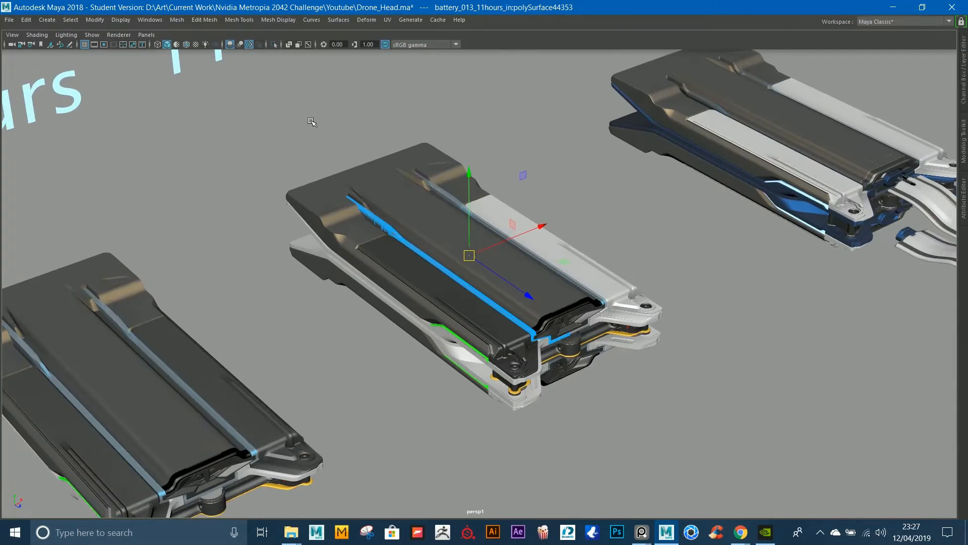
Step: Survey the whole row of labelled battery versions, from the early blocks to the 12-13 hours battery
left_click_drag(313, 123, 323, 123, "alt")
middle_click_drag(322, 123, 495, 229, "alt")
left_click_drag(495, 228, 486, 217, "alt")
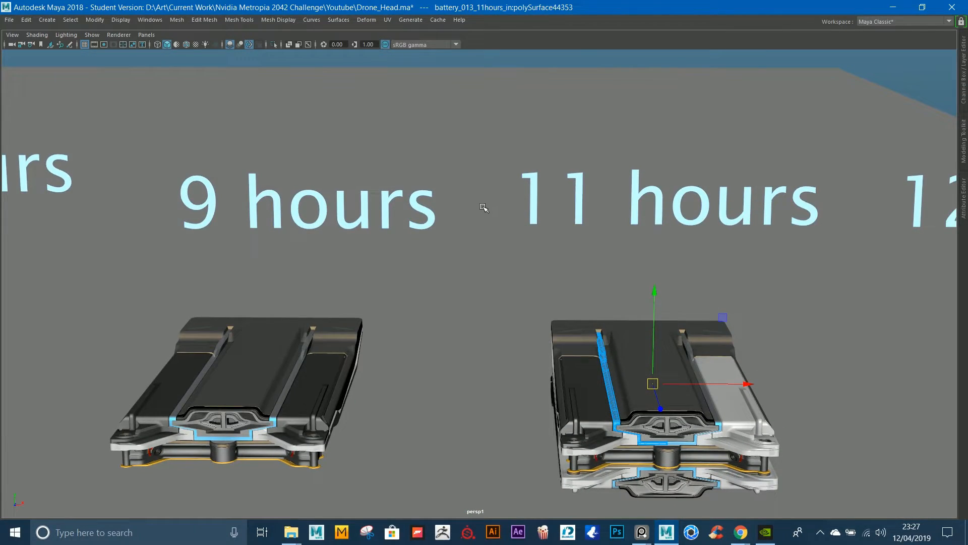
left_click_drag(386, 201, 339, 126, "alt")
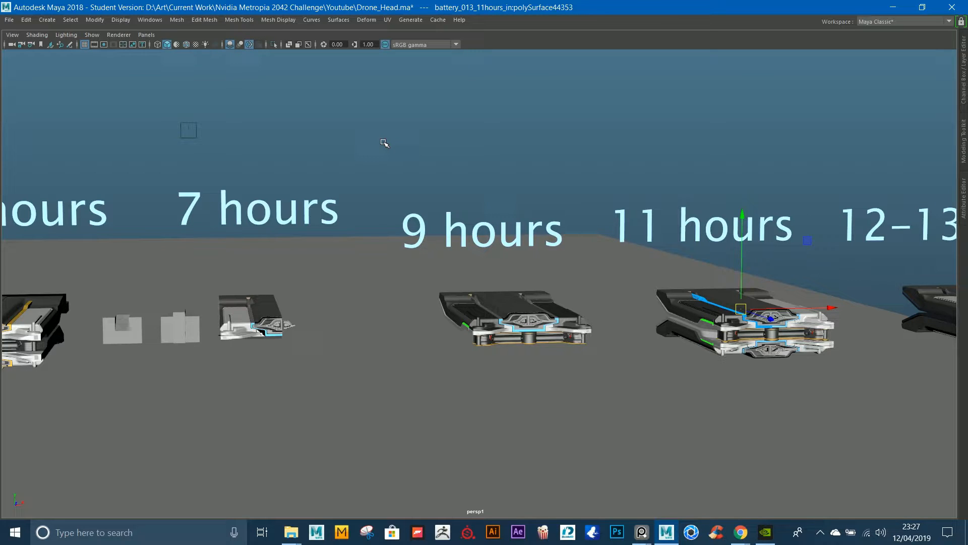
scroll(519, 221, "down", 2)
left_click_drag(516, 225, 509, 230, "alt")
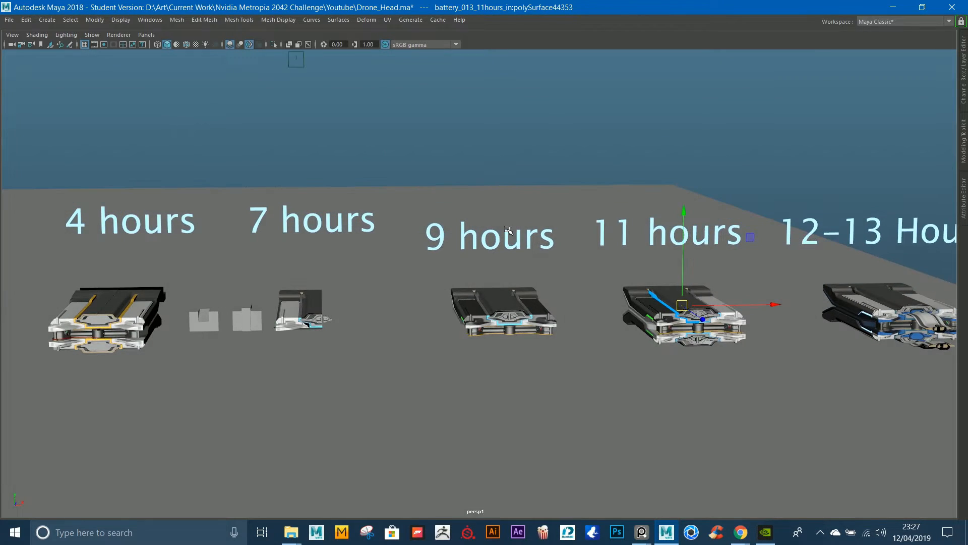
middle_click_drag(351, 185, 636, 216, "alt")
scroll(633, 216, "down", 4)
left_click_drag(409, 186, 418, 248, "alt")
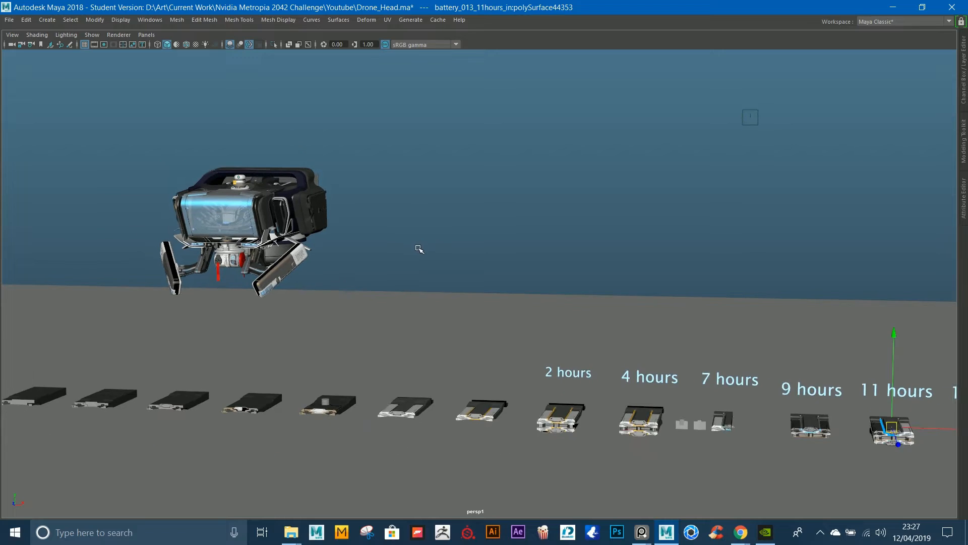
middle_click_drag(902, 435, 571, 356, "alt")
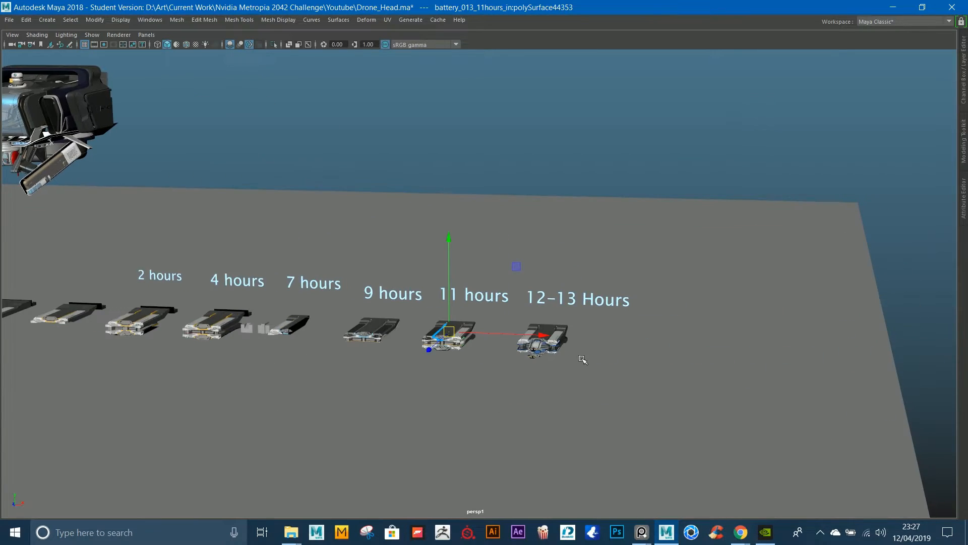
Step: Frame the 12-13 hours battery, move across to the drone and frame its selected glass front
left_click(558, 340)
key("f")
scroll(571, 340, "down", 5)
middle_click_drag(302, 267, 614, 339, "alt")
left_click_drag(614, 340, 462, 248, "alt")
left_click(555, 388)
key("f")
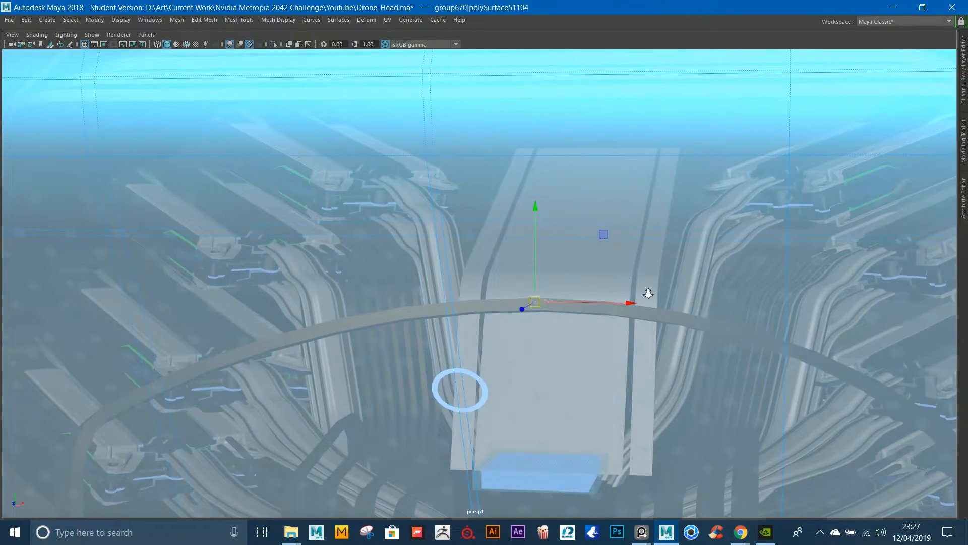
Step: Examine the stacked batteries and routed cables inside the drone behind its glass front
right_click_drag(649, 293, 506, 261, "alt")
right_click_drag(525, 225, 847, 363, "alt")
left_click_drag(847, 363, 721, 147, "alt")
right_click_drag(757, 247, 615, 237, "alt")
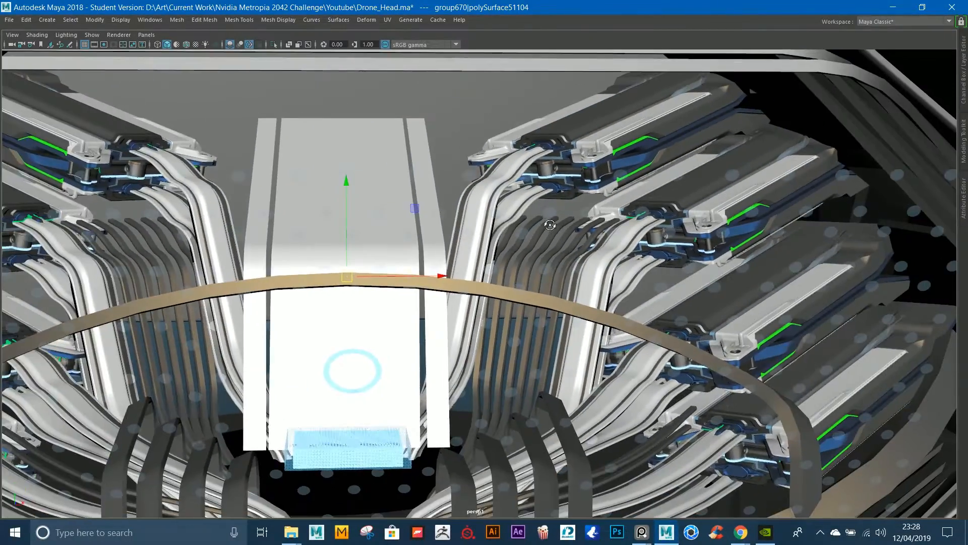
left_click_drag(616, 237, 485, 388, "alt")
right_click_drag(485, 388, 429, 287, "alt")
Step: Toggle the full screen view off and on, clear the selection and examine the whole drone from outside
key("ctrl+space")
key("ctrl+space")
left_click(122, 20)
mouse_move(171, 85)
left_click(339, 132)
right_click_drag(339, 132, 221, 79, "alt")
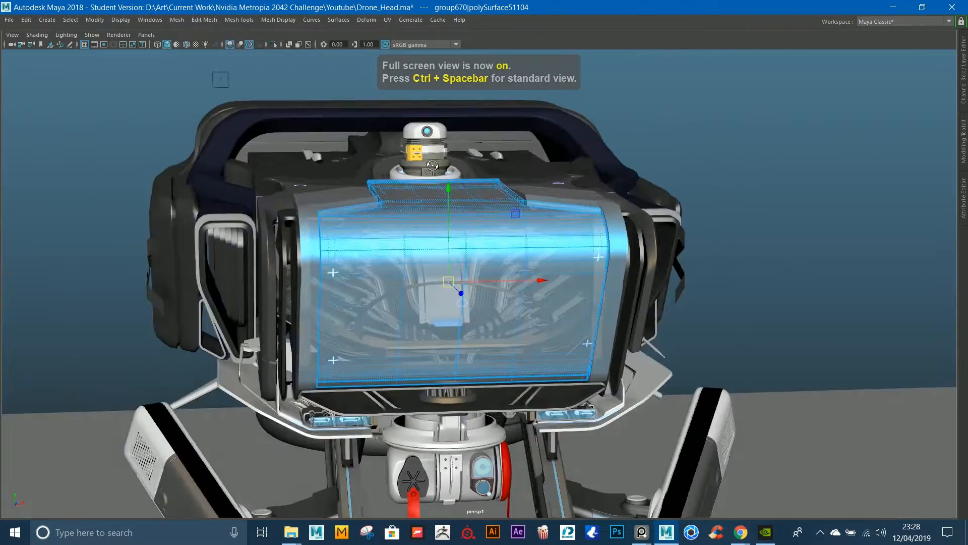
left_click_drag(220, 79, 655, 128, "alt")
middle_click_drag(655, 128, 787, 45, "alt")
left_click(824, 246)
left_click_drag(826, 247, 761, 210, "alt")
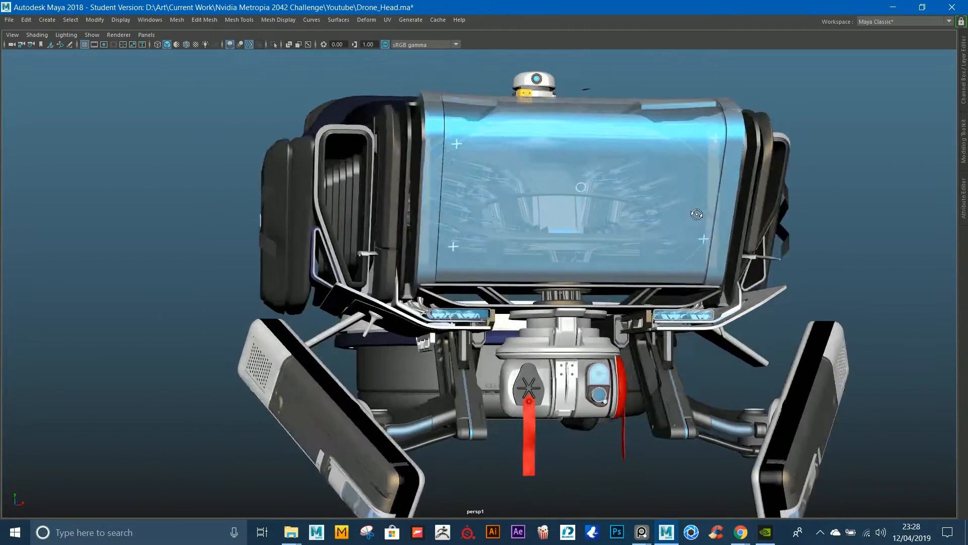
left_click_drag(697, 214, 629, 183, "alt")
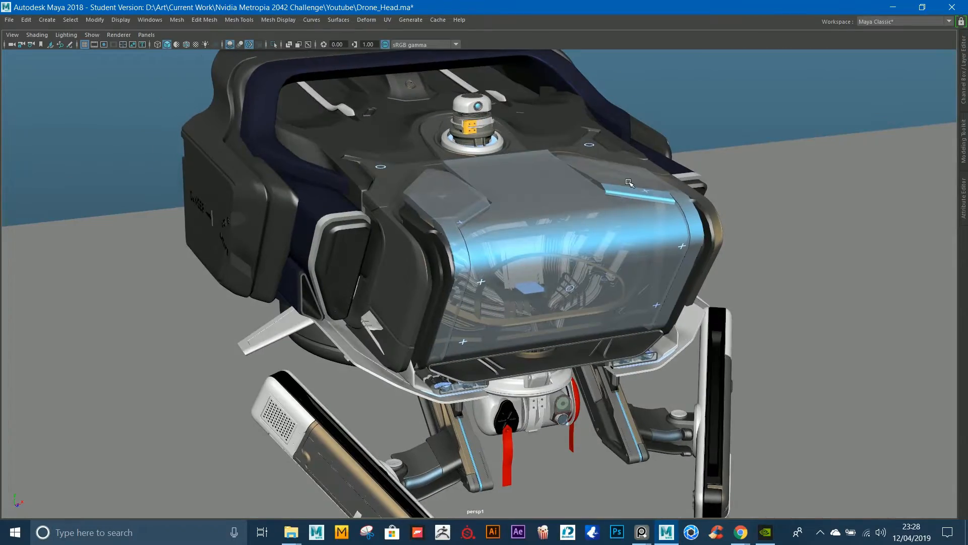
Step: Return to the finished battery and examine its selected top shell from the front, side and above
key("a")
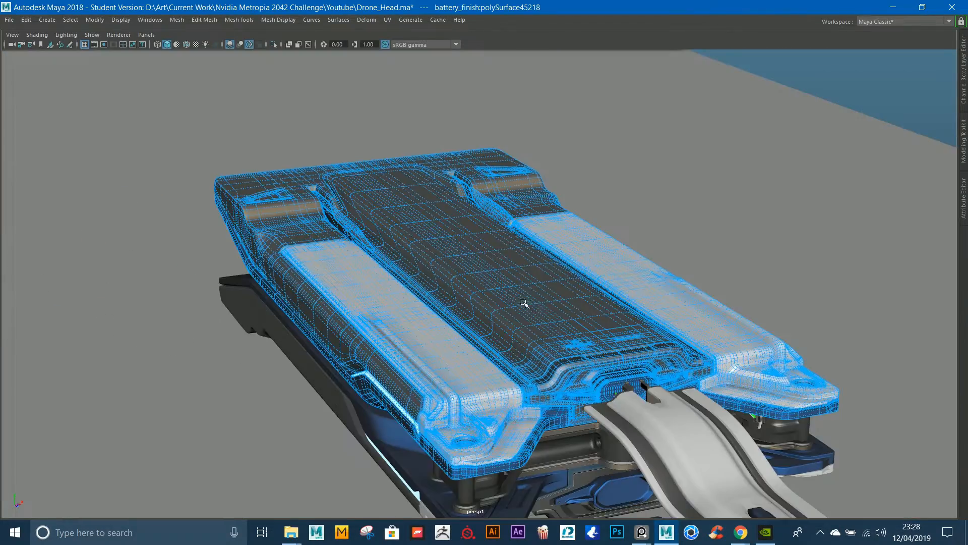
left_click_drag(526, 294, 538, 265, "alt")
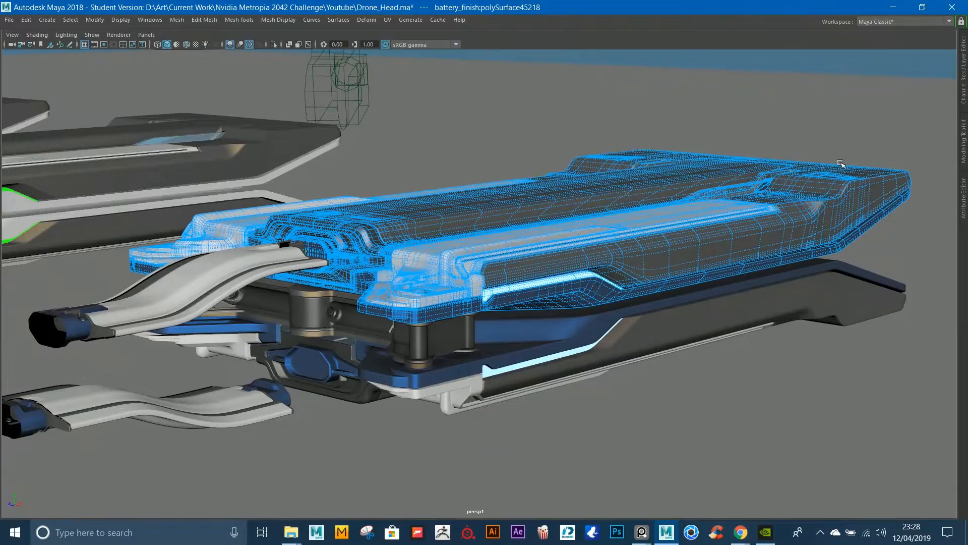
left_click_drag(844, 164, 827, 158, "alt")
left_click_drag(529, 184, 534, 284, "alt")
right_click_drag(538, 299, 201, 456, "alt")
Step: Select and frame the light grey side bracket of the battery version preceding the 2 hours one and examine it
middle_click_drag(201, 456, 631, 225, "alt")
left_click(630, 224)
key("f")
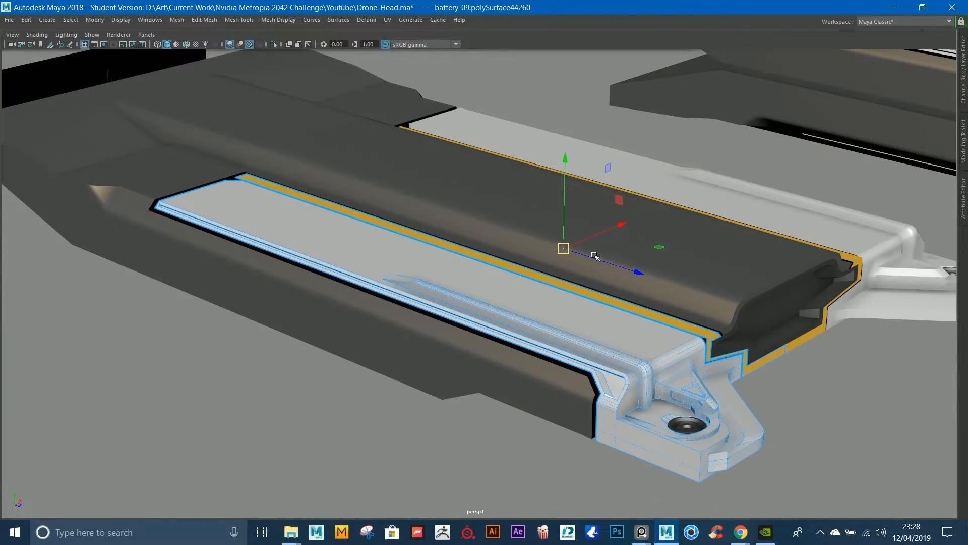
right_click_drag(621, 373, 525, 318, "alt")
left_click_drag(525, 318, 489, 343, "alt")
Step: Pull back to view the drone together with the complete row of battery versions
right_click_drag(611, 283, 192, 207, "alt")
left_click_drag(192, 208, 156, 176, "alt")
middle_click_drag(156, 177, 326, 429, "alt")
right_click_drag(288, 121, 151, 83, "alt")
middle_click_drag(258, 93, 301, 142, "alt")
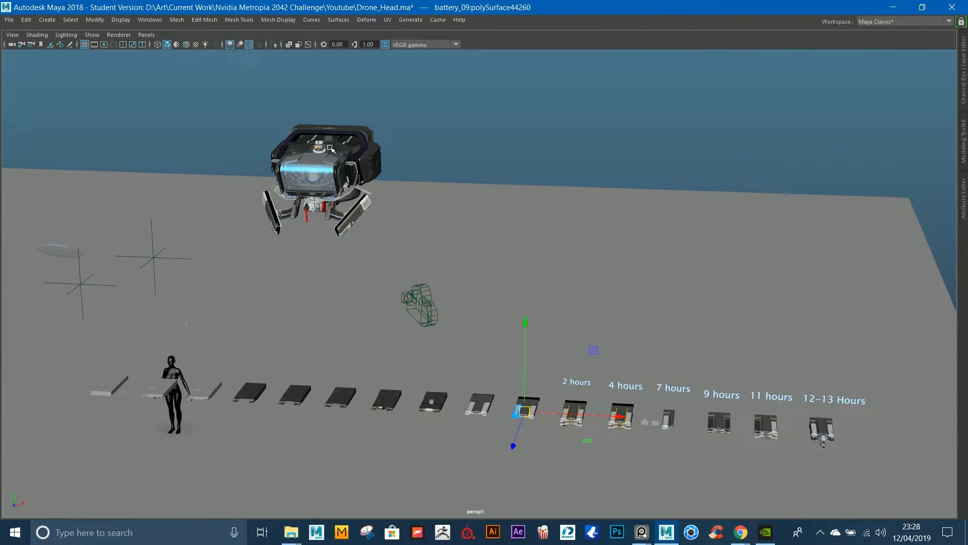
Step: Select and frame the grey recessed top panel around the drone's sensor turret
left_click(329, 147)
key("f")
left_click_drag(400, 169, 381, 203, "alt")
left_click(599, 196)
key("f")
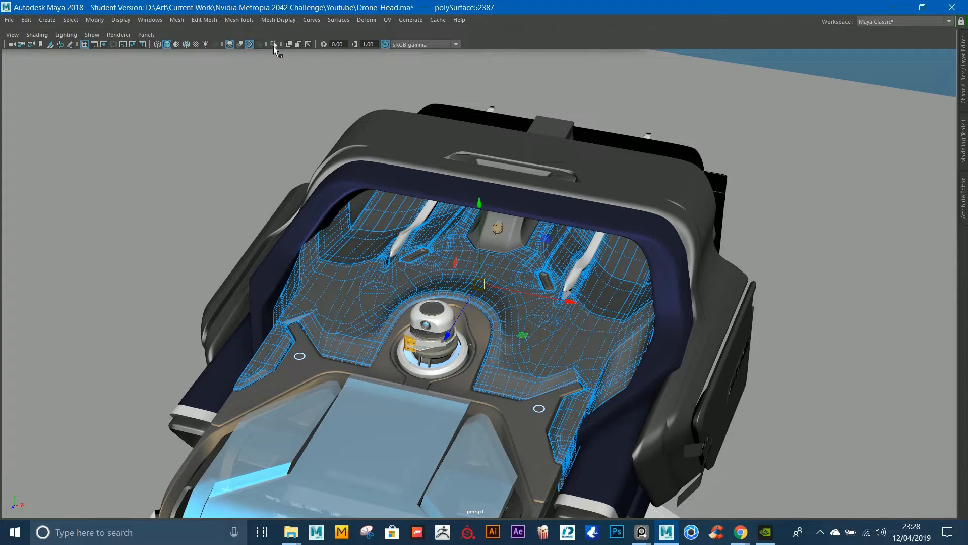
Step: Isolate the recessed top panel and examine its mesh around the curved recess and octagonal cutout
left_click(274, 45)
left_click(348, 125)
left_click_drag(424, 124, 333, 141, "alt")
right_click_drag(333, 140, 547, 176, "alt")
left_click_drag(547, 176, 476, 232, "alt")
left_click(484, 173)
left_click_drag(484, 173, 528, 158, "alt")
Step: Select vertices across the panel's centre to inspect them, return to object mode and turn on the smooth preview
key("F9")
left_click_drag(416, 59, 542, 399)
right_click_drag(568, 232, 592, 122, "shift")
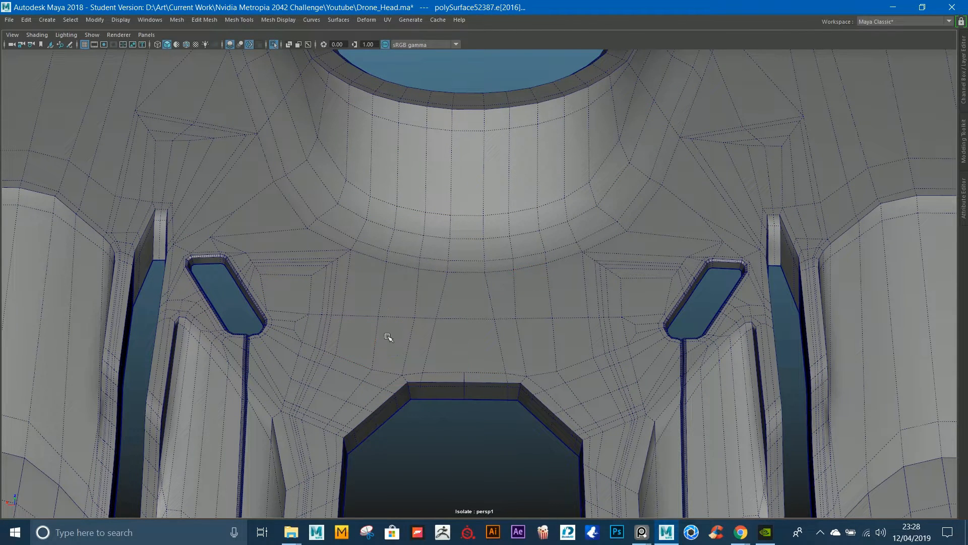
key("F8")
key("3")
Step: Inspect the edges beside the octagonal cutout in edge mode and return to object mode
left_click(458, 460)
left_click(477, 362)
key("F10")
right_click_drag(506, 251, 397, 220, "shift")
right_click_drag(493, 237, 543, 190, "shift")
left_click(465, 393)
right_click_drag(520, 269, 465, 283, "shift")
key("F8")
left_click(431, 456)
Step: Select the whole isolated panel and examine its edge flow around the curved recess and narrow slots up close
scroll(457, 288, "down", 3)
scroll(457, 288, "down", 2)
left_click_drag(459, 450, 637, 356, "alt")
left_click(369, 368)
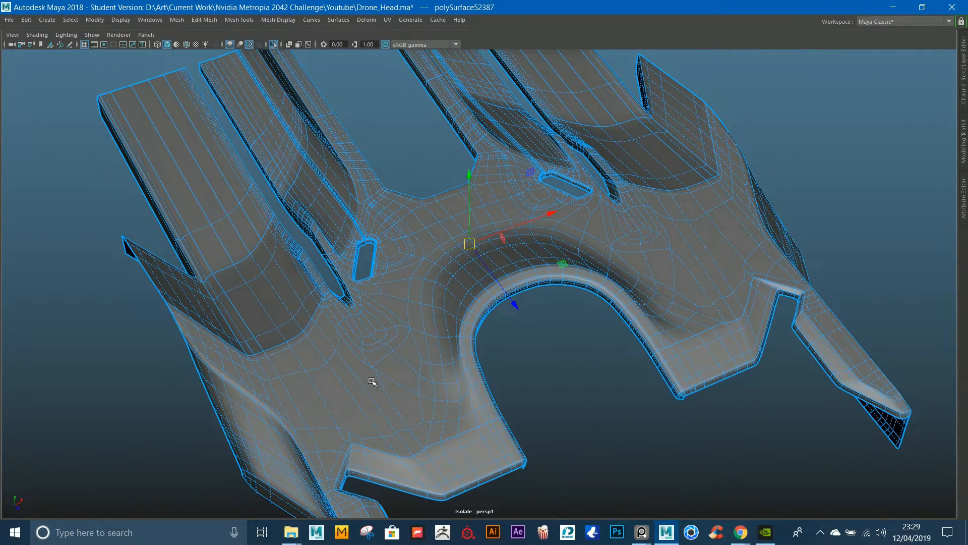
left_click_drag(510, 352, 488, 376, "alt")
middle_click_drag(489, 377, 441, 352, "alt")
scroll(570, 444, "up", 5)
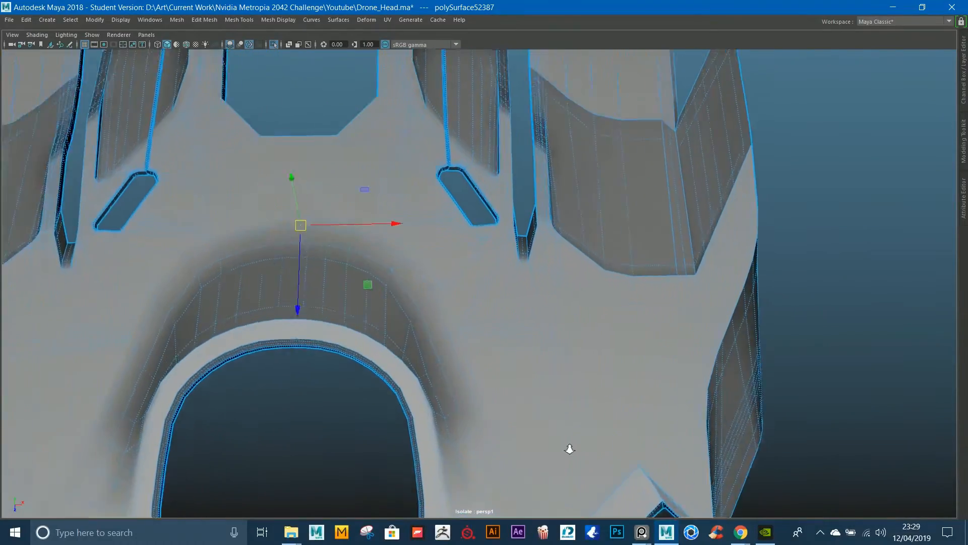
scroll(570, 410, "up", 3)
left_click_drag(503, 258, 449, 296, "alt")
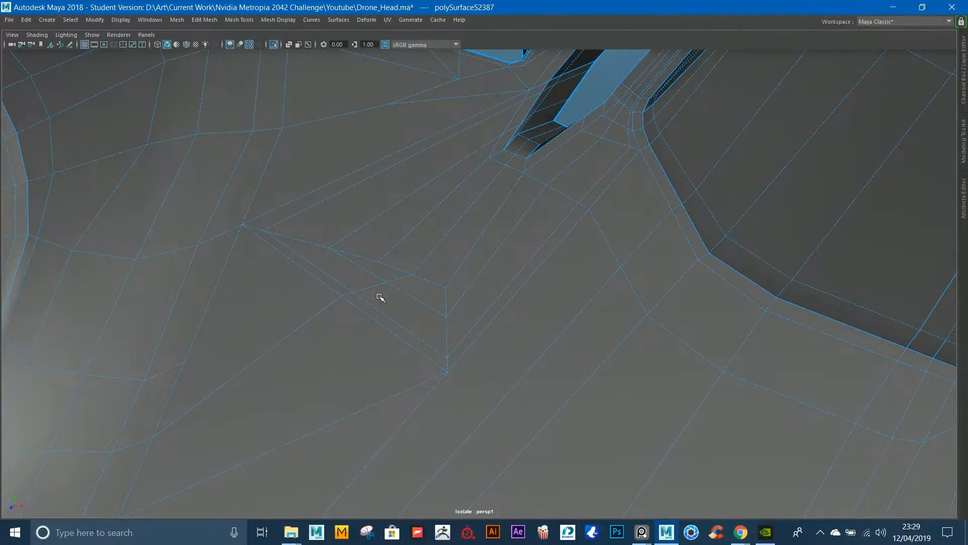
left_click_drag(495, 156, 519, 154, "alt")
left_click_drag(348, 334, 651, 251, "alt")
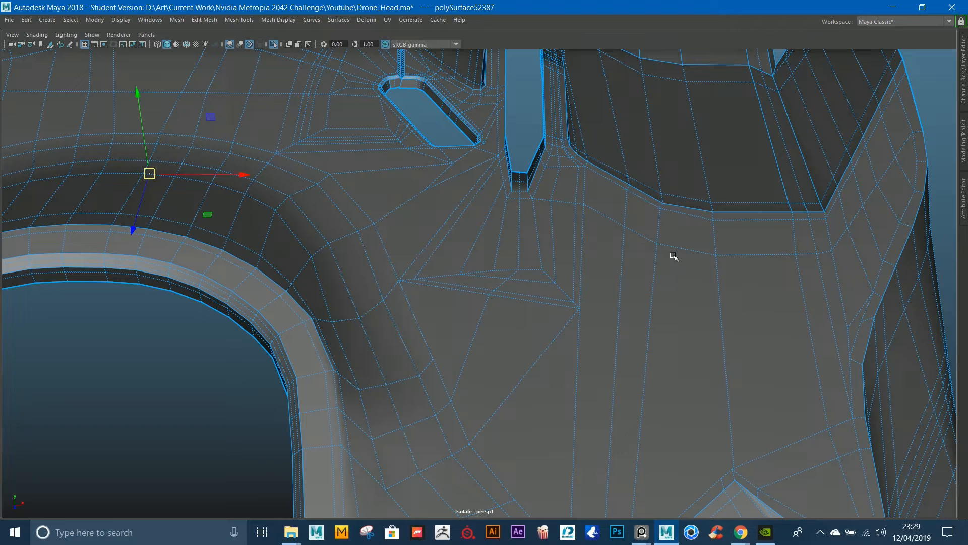
Step: Clear the selection and examine the isolated panel's shaded surface from behind and the side
left_click(190, 400)
left_click_drag(190, 400, 433, 220, "alt")
right_click_drag(432, 220, 282, 209, "alt")
middle_click_drag(283, 209, 403, 231, "alt")
left_click_drag(403, 231, 406, 252, "alt")
right_click_drag(407, 253, 328, 232, "alt")
left_click_drag(327, 232, 555, 272, "alt")
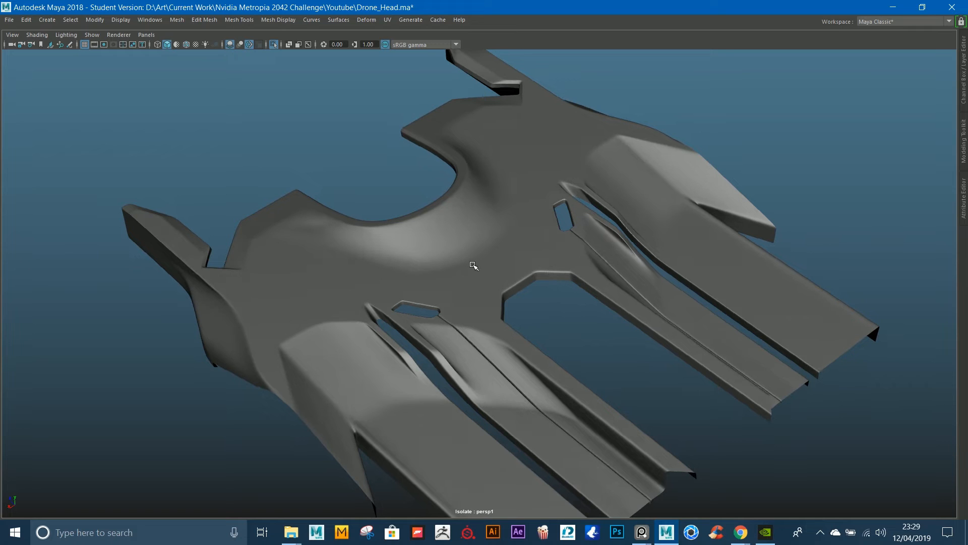
left_click_drag(460, 261, 270, 67, "alt")
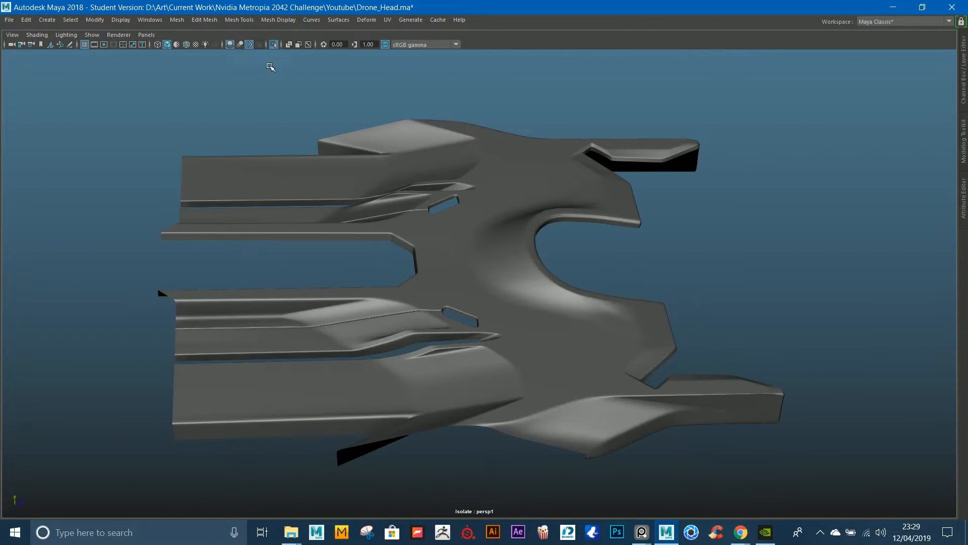
Step: View the complete drone, select the recessed top panel to show its fit, and clear the selection
left_click_drag(538, 220, 454, 242, "alt")
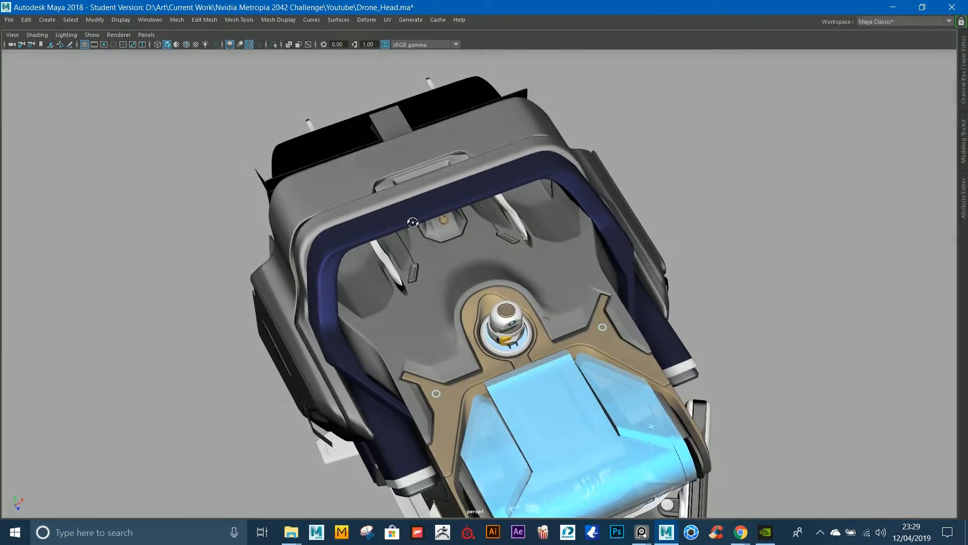
right_click_drag(474, 237, 645, 209, "alt")
left_click(662, 272)
left_click_drag(663, 276, 526, 222, "alt")
left_click_drag(533, 184, 354, 207, "alt")
left_click_drag(356, 141, 419, 98, "alt")
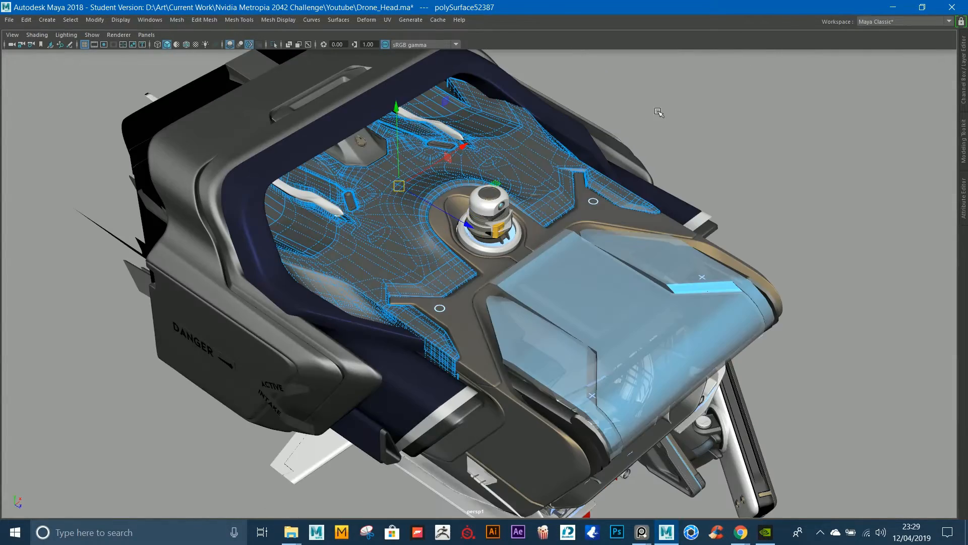
left_click(661, 111)
left_click_drag(393, 167, 404, 188, "alt")
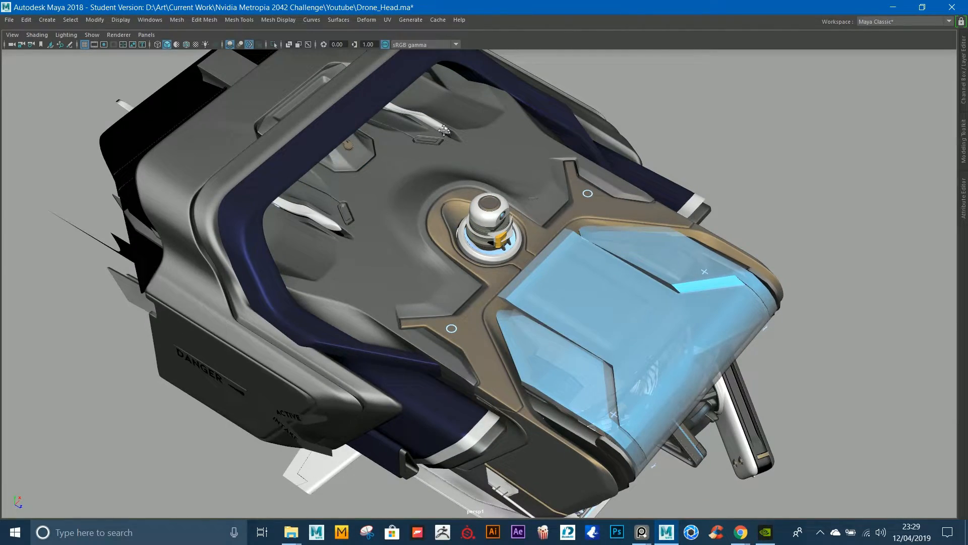
Step: Examine the recessed top panel around the sensor turret and blue glass from above, the front and the side
middle_click_drag(444, 130, 478, 147, "alt")
right_click_drag(479, 147, 489, 217, "alt")
left_click_drag(489, 217, 422, 166, "alt")
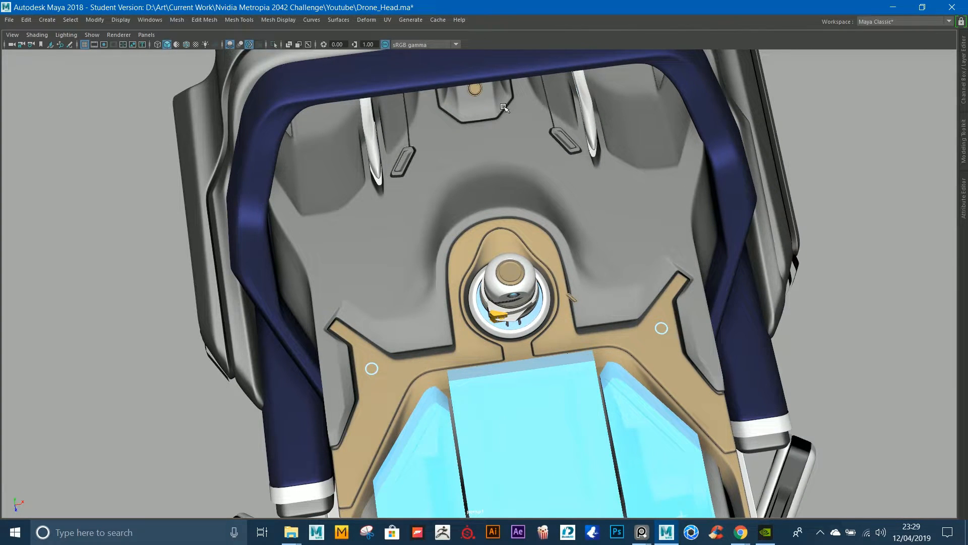
left_click_drag(513, 112, 344, 277, "alt")
left_click_drag(634, 199, 673, 163, "alt")
left_click_drag(558, 140, 640, 275, "alt")
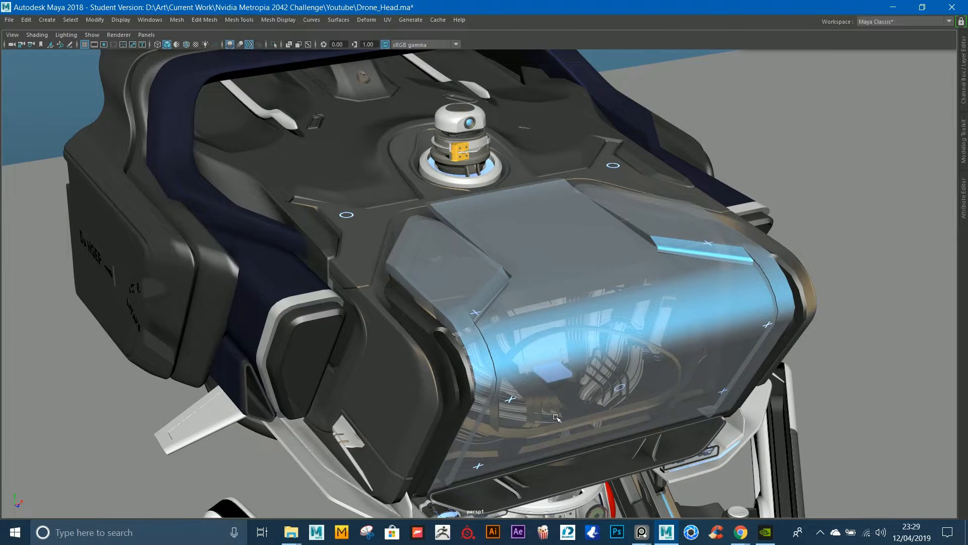
left_click_drag(559, 387, 612, 271, "alt")
left_click_drag(483, 246, 497, 191, "alt")
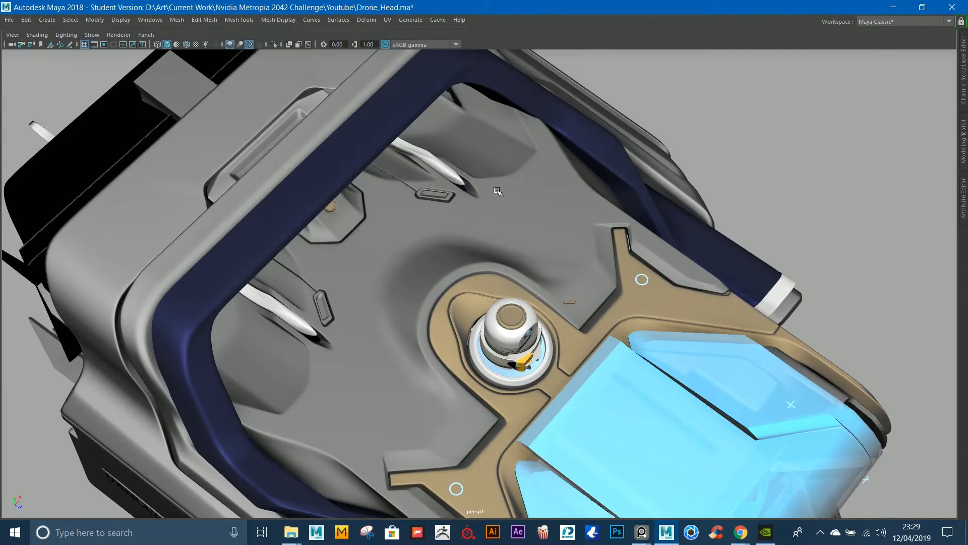
Step: Select the recessed top panel again, isolate it and frame it
left_click(558, 187)
left_click_drag(558, 187, 505, 187, "alt")
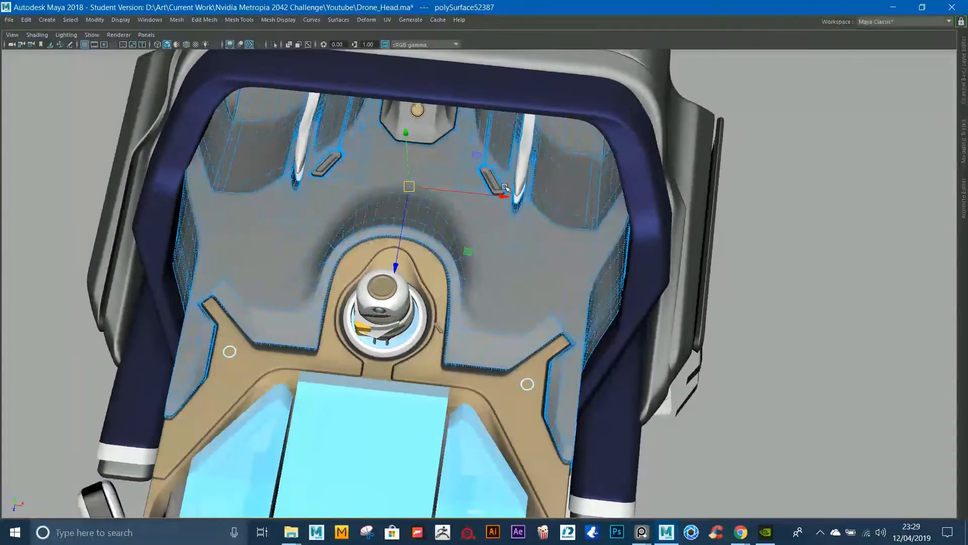
left_click(273, 44)
key("f")
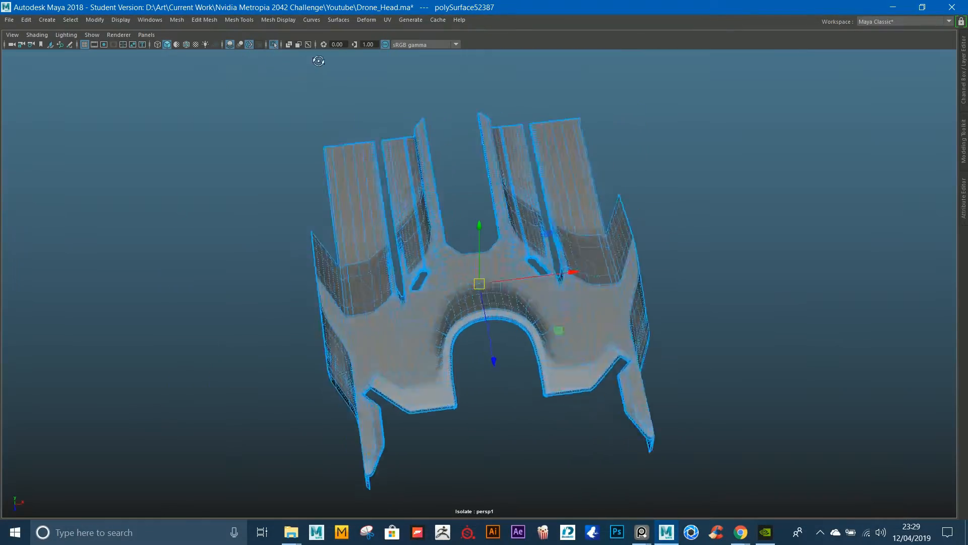
Step: Examine the isolated panel in wireframe from several angles and restore its shaded display
left_click_drag(314, 56, 347, 74, "alt")
left_click(300, 100)
left_click(157, 45)
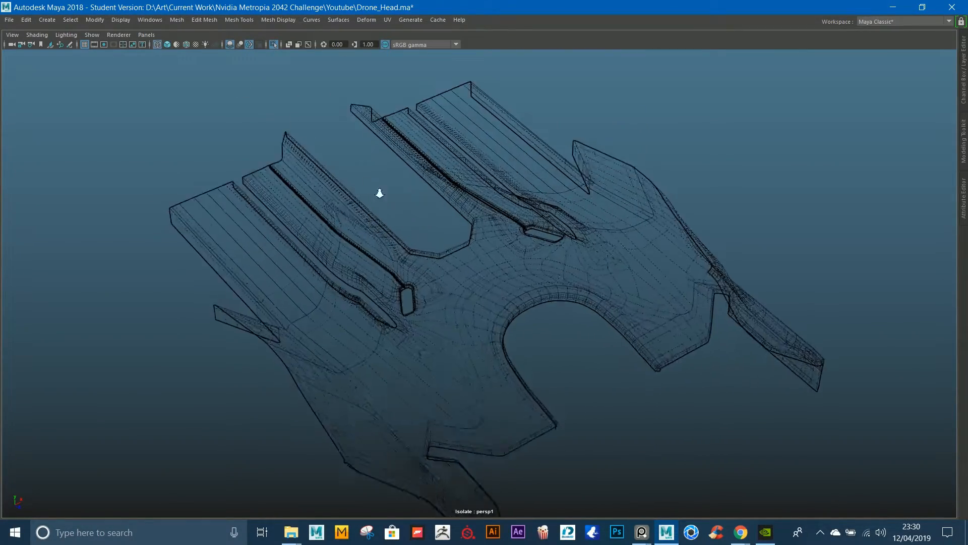
mouse_move(379, 191)
left_mouse_down("alt")
mouse_move(397, 198)
mouse_move(389, 237)
mouse_move(265, 202)
left_mouse_up("alt")
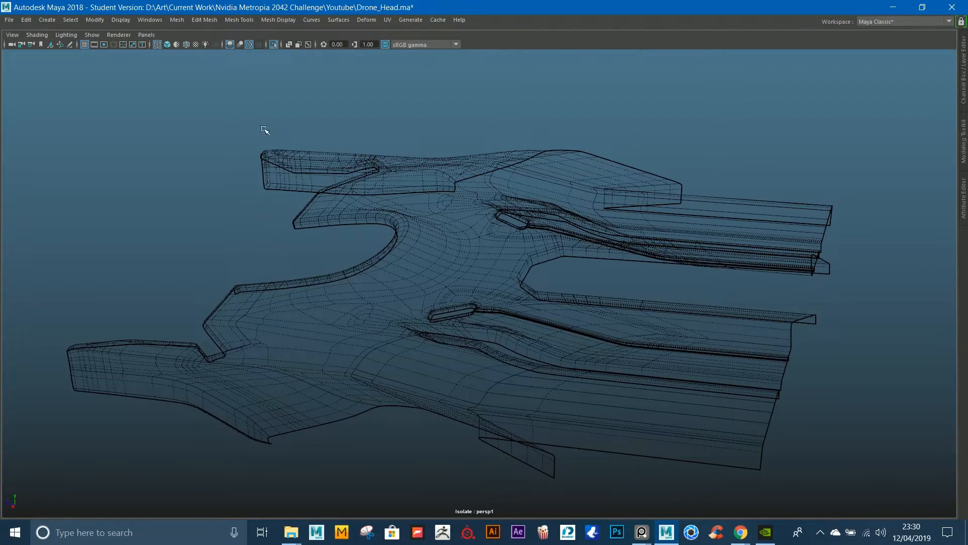
left_click(167, 45)
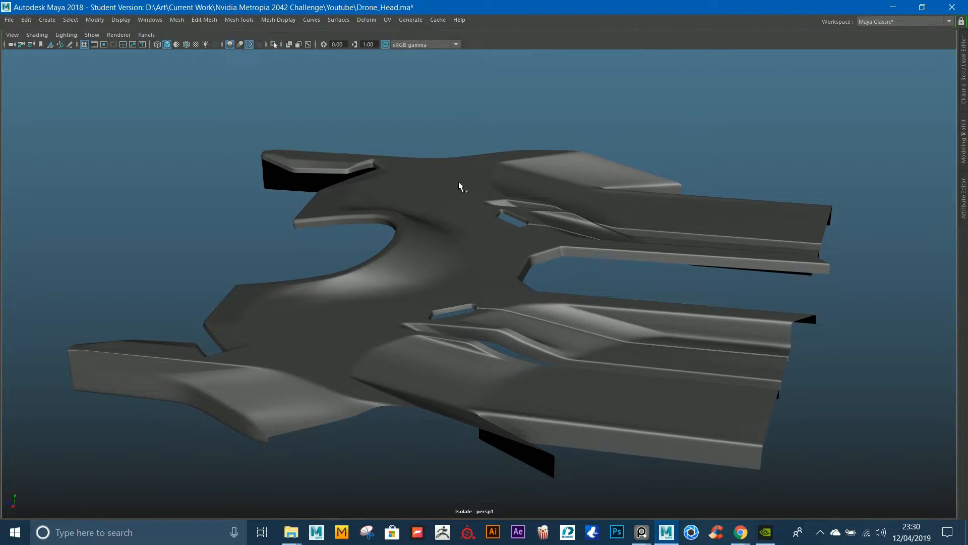
Step: Leave the isolated view and examine the whole drone from both sides and above
key("ctrl+1")
left_click_drag(452, 180, 648, 177, "alt")
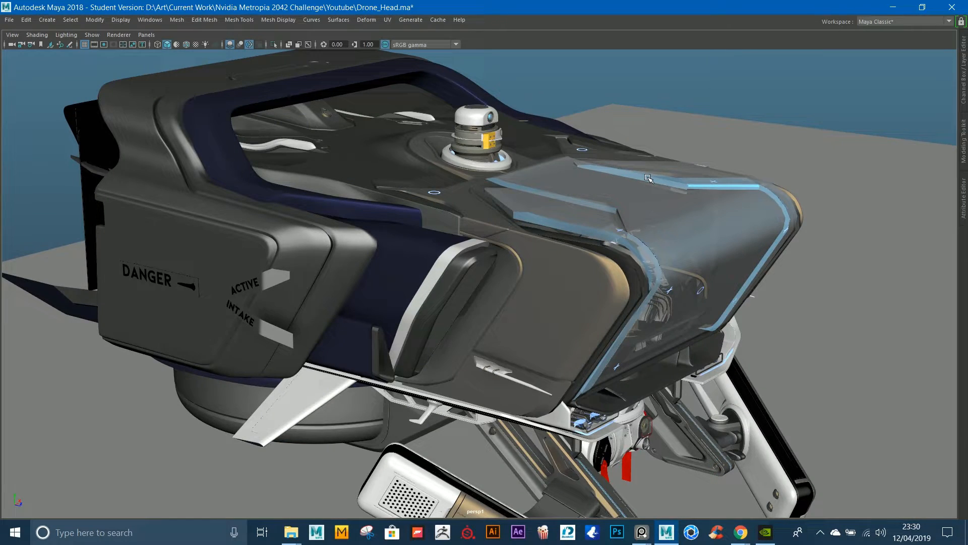
left_click_drag(600, 276, 567, 288, "alt")
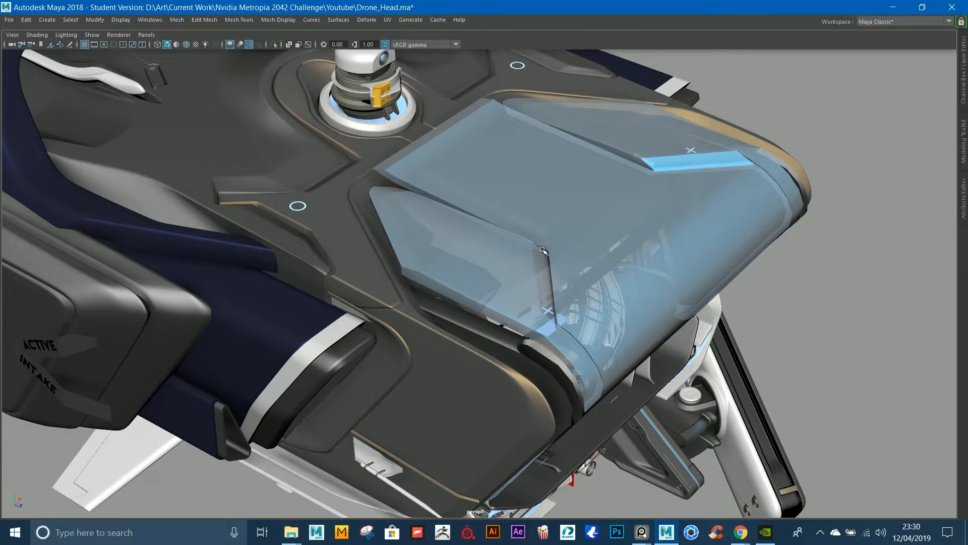
scroll(539, 237, "down", 10)
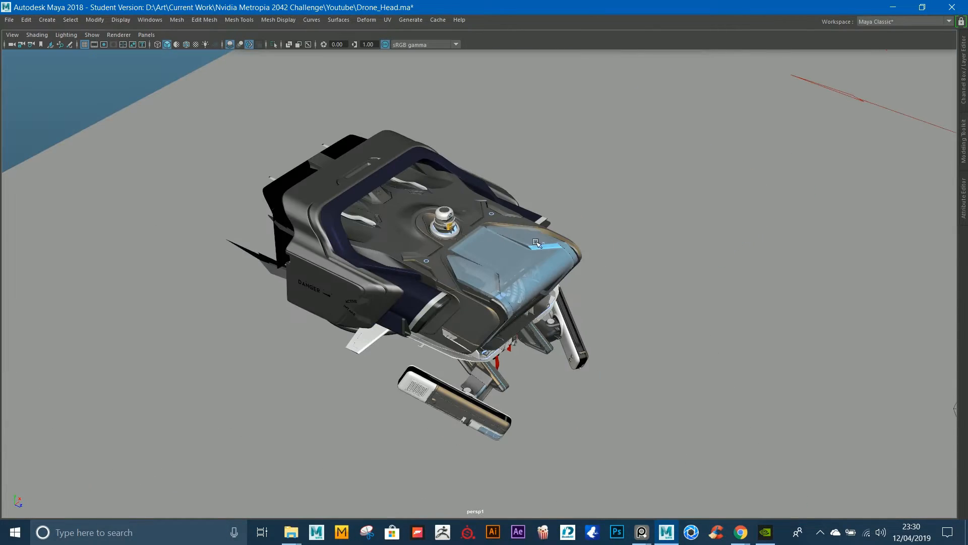
left_click_drag(588, 237, 539, 228, "alt")
scroll(655, 259, "up", 5)
left_click_drag(656, 258, 601, 234, "alt")
mouse_move(600, 234)
middle_mouse_down("alt")
mouse_move(609, 239)
mouse_move(611, 223)
middle_mouse_up("alt")
left_click_drag(612, 223, 607, 180, "alt")
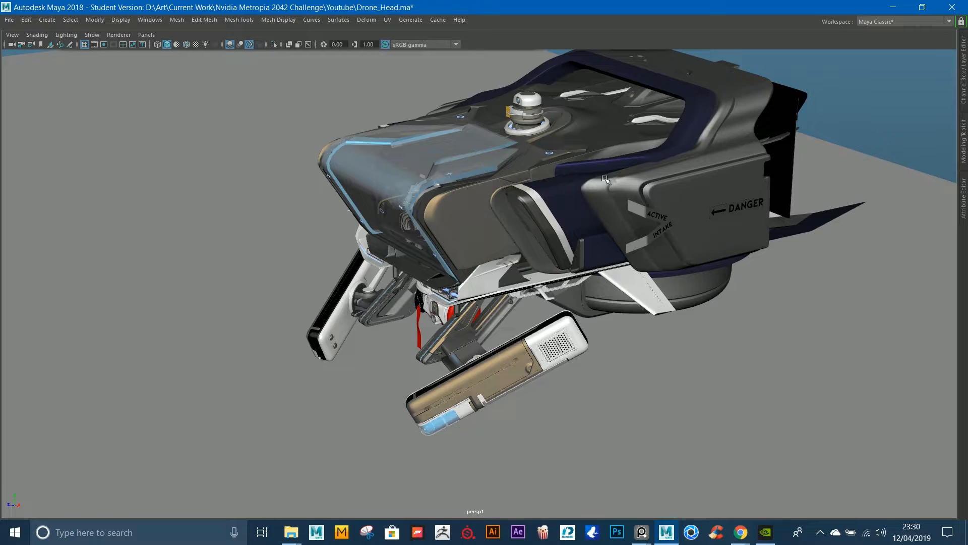
Step: Select and frame the tan cover of the drone's foot pod, clear the selection and examine the pod
right_click_drag(484, 198, 538, 168, "alt")
middle_click_drag(538, 167, 555, 66, "alt")
right_click_drag(555, 65, 569, 278, "alt")
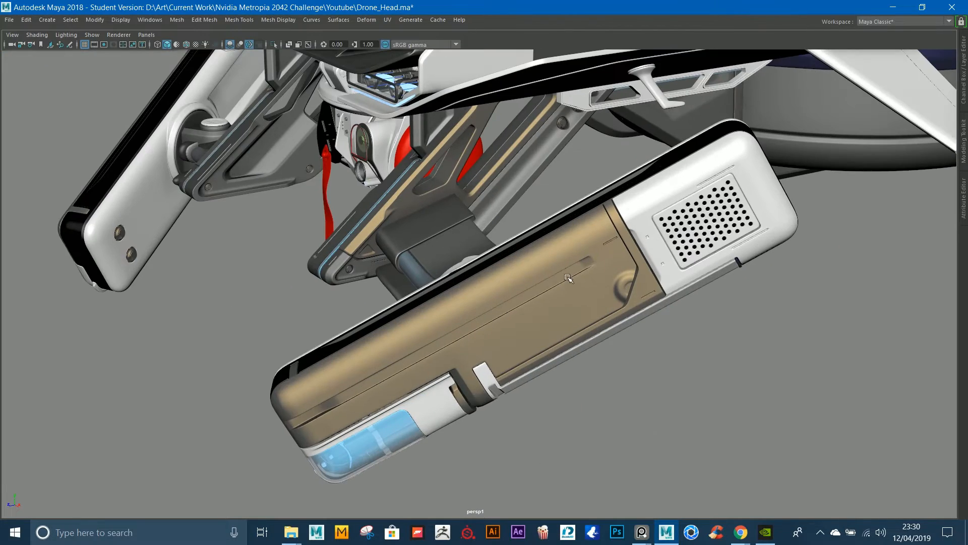
left_click(591, 292)
key("f")
left_click(658, 357)
middle_click_drag(724, 292, 675, 328, "alt")
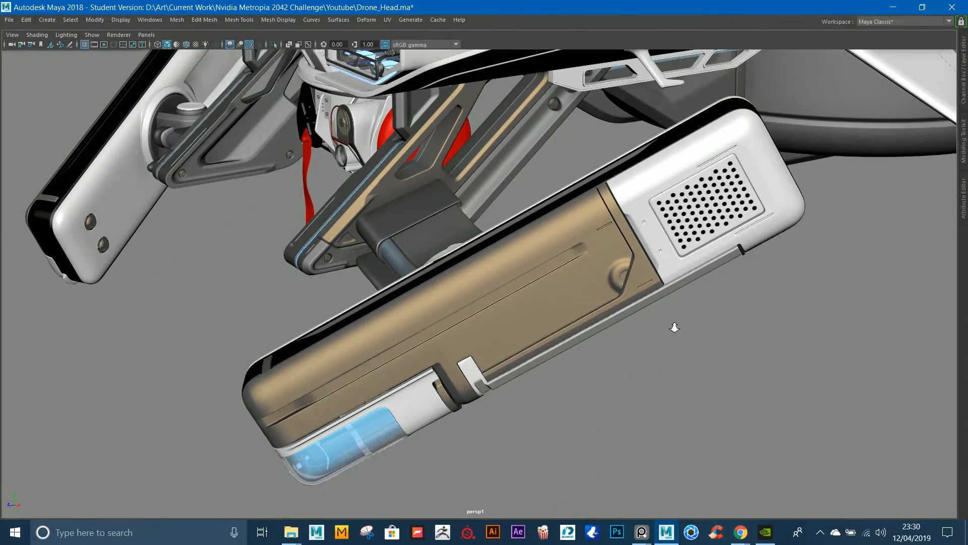
Step: Isolate the foot pod's tan cover and examine the mesh around its small slot and long groove
scroll(675, 328, "up", 3)
left_click(641, 237)
left_click(274, 45)
left_click(484, 113)
left_click_drag(485, 113, 617, 128, "alt")
middle_click_drag(617, 128, 491, 142, "alt")
right_click_drag(491, 142, 561, 304, "alt")
left_click(564, 307)
scroll(549, 242, "up", 4)
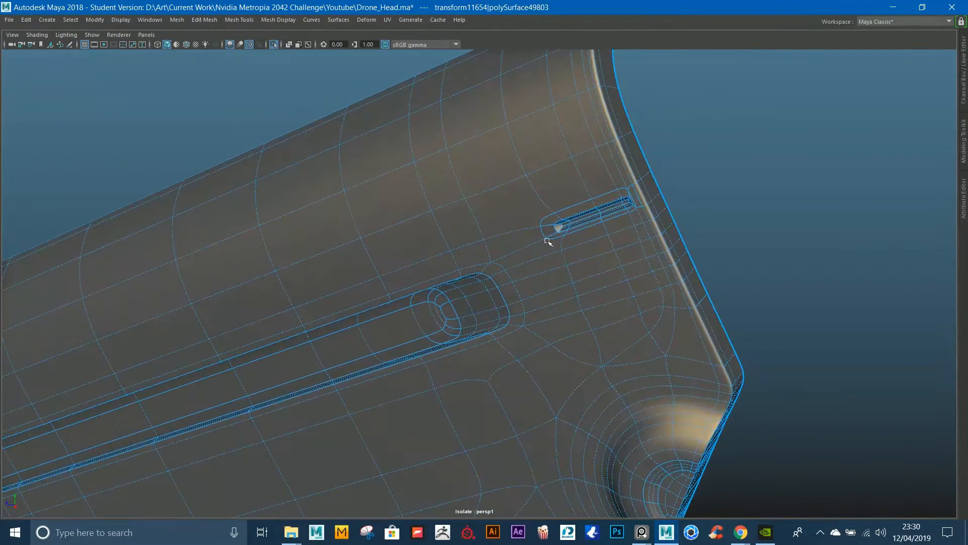
left_click(673, 213)
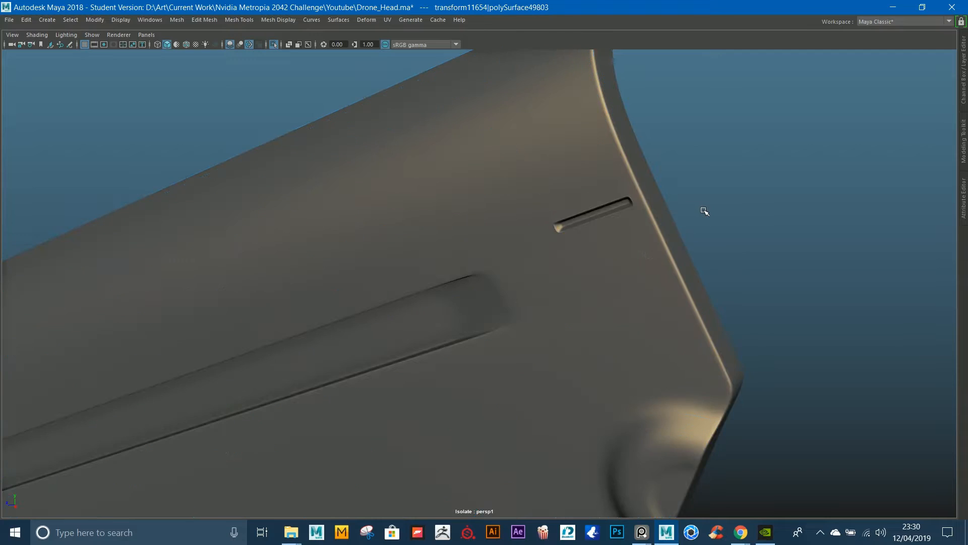
Step: Leave the isolated view and examine the small cut details on the pod's tan cover and white end cap
scroll(685, 214, "down", 2)
left_click(274, 45)
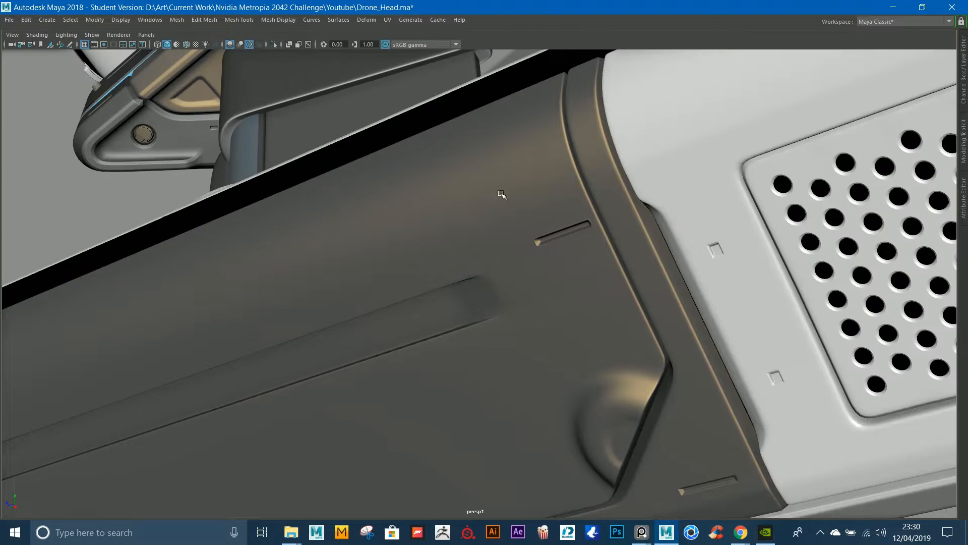
scroll(453, 270, "down", 2)
scroll(817, 202, "up", 3)
middle_click_drag(499, 270, 343, 278, "alt")
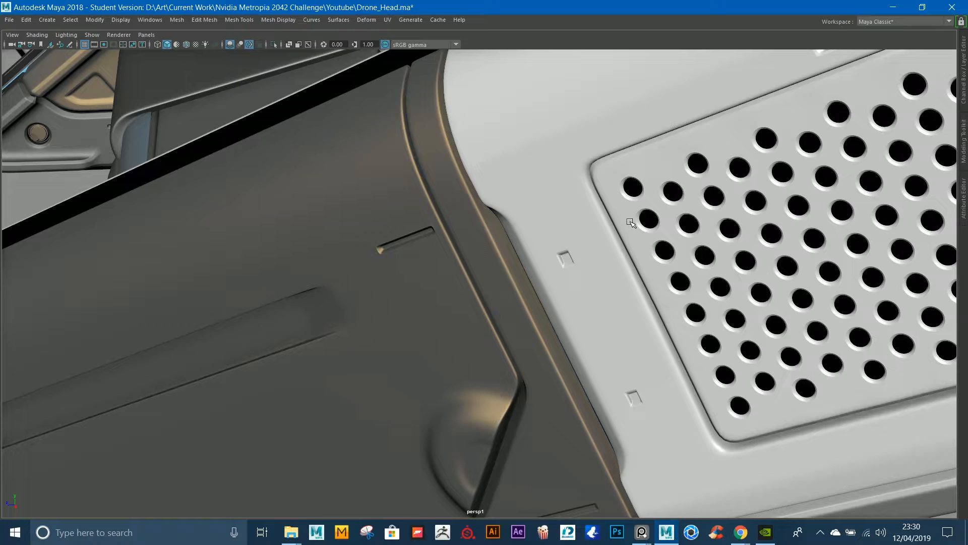
left_click_drag(614, 211, 608, 154, "alt")
right_click_drag(582, 188, 579, 185, "alt")
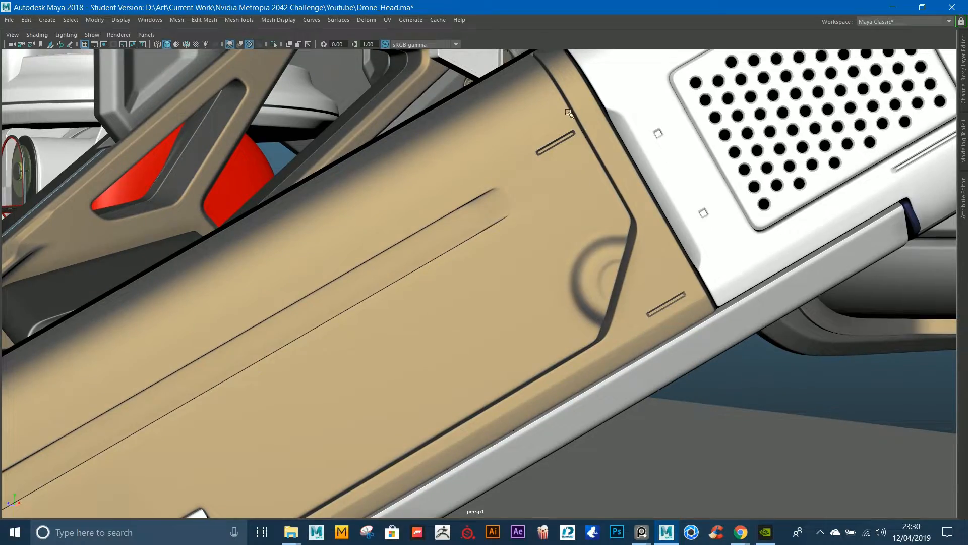
left_click_drag(569, 113, 527, 213, "alt")
middle_click_drag(600, 160, 520, 209, "alt")
Step: Select the perforated grille on the pod's white end cap and examine its mesh and surrounding details
left_click(620, 172)
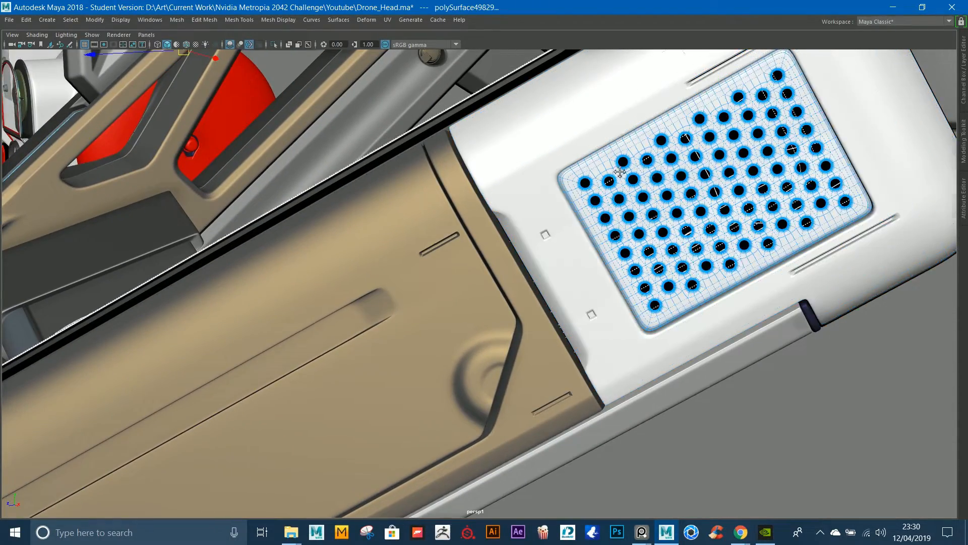
middle_click_drag(620, 172, 565, 183, "alt")
right_click_drag(566, 183, 720, 225, "alt")
middle_click_drag(721, 225, 563, 296, "alt")
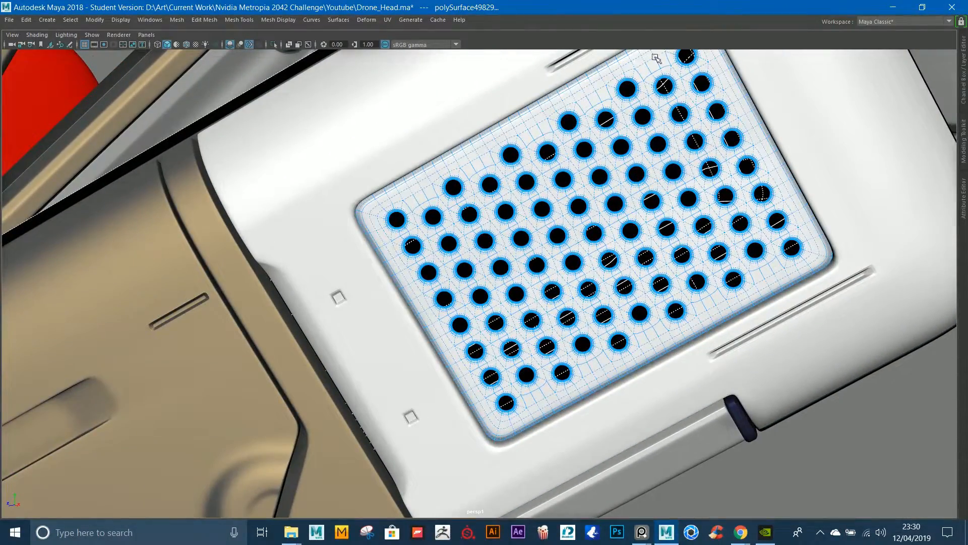
left_click_drag(544, 385, 425, 277, "alt")
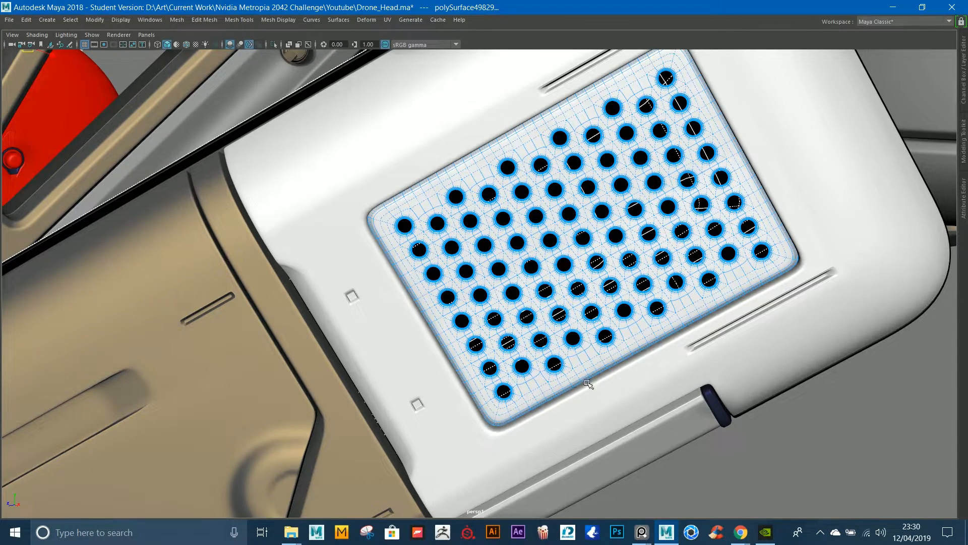
left_click_drag(651, 367, 488, 251, "alt")
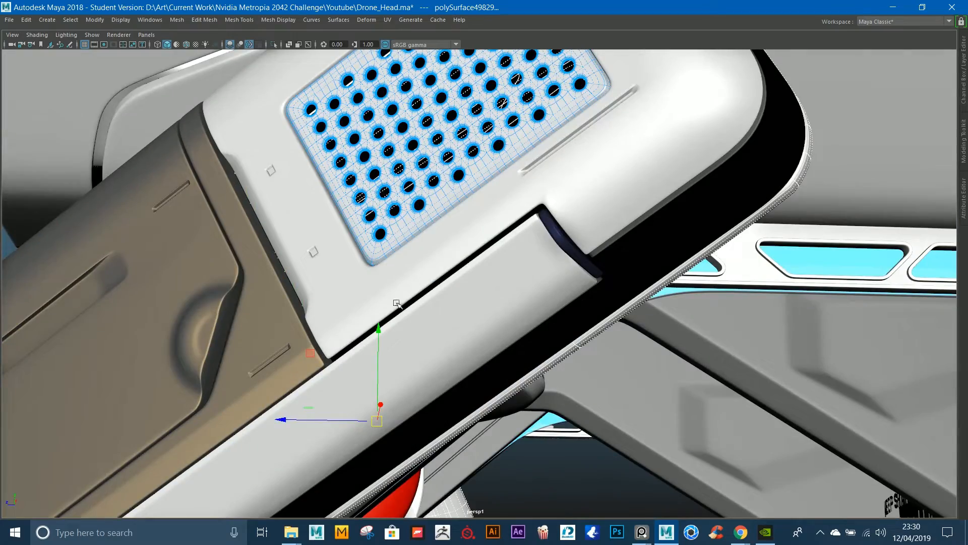
left_click_drag(405, 227, 432, 247, "alt")
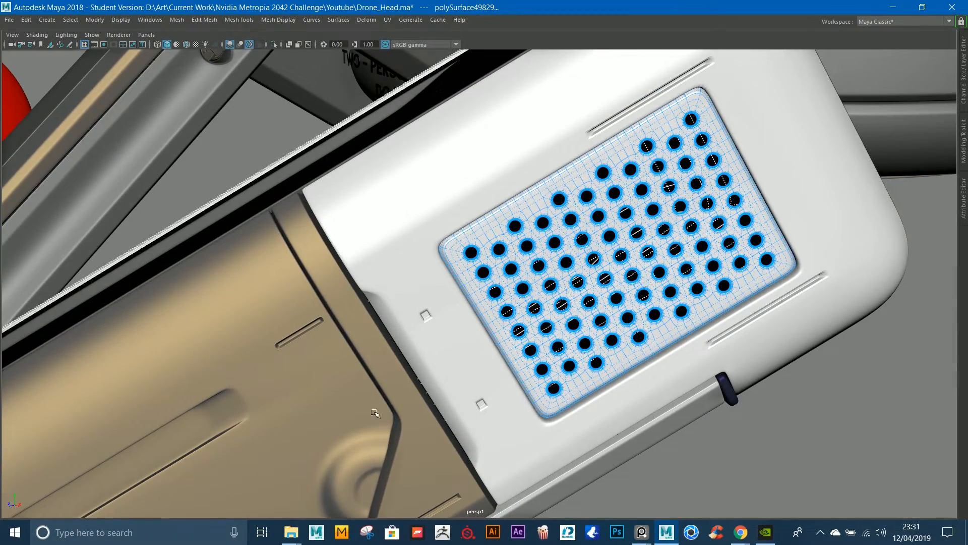
Step: Select the pod's white end cap beside the perforated grille and examine the mesh around its two small square cuts
left_click(402, 221)
left_click_drag(402, 221, 416, 214, "alt")
right_click_drag(416, 215, 555, 368, "alt")
left_click(435, 220)
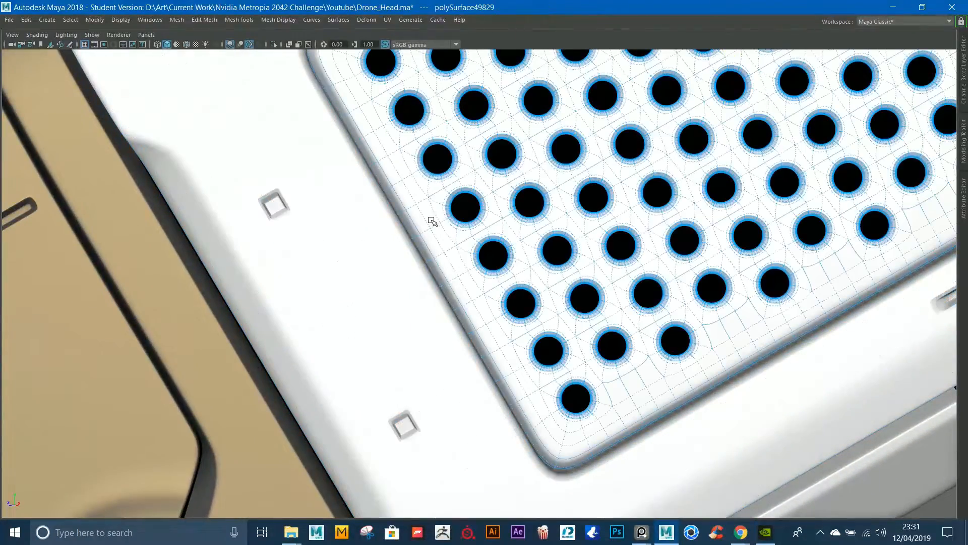
left_click(355, 282)
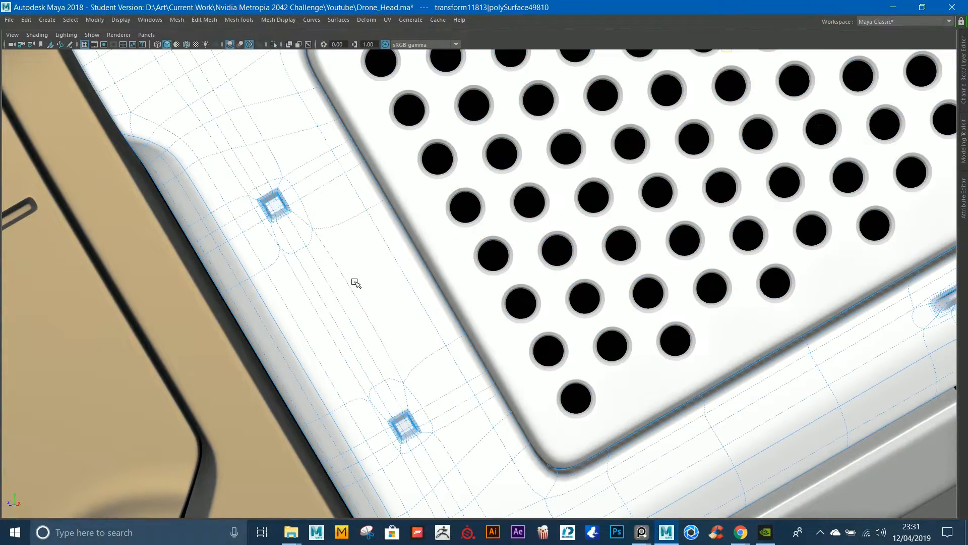
Step: Clear the selection and examine the white end cap's shading around the grille and rounded corner from a lower angle
right_click_drag(404, 333, 454, 260, "alt")
left_click_drag(454, 259, 390, 300, "alt")
left_click(400, 320)
middle_click_drag(457, 256, 494, 233, "alt")
left_click_drag(494, 234, 532, 202, "alt")
left_click(637, 177)
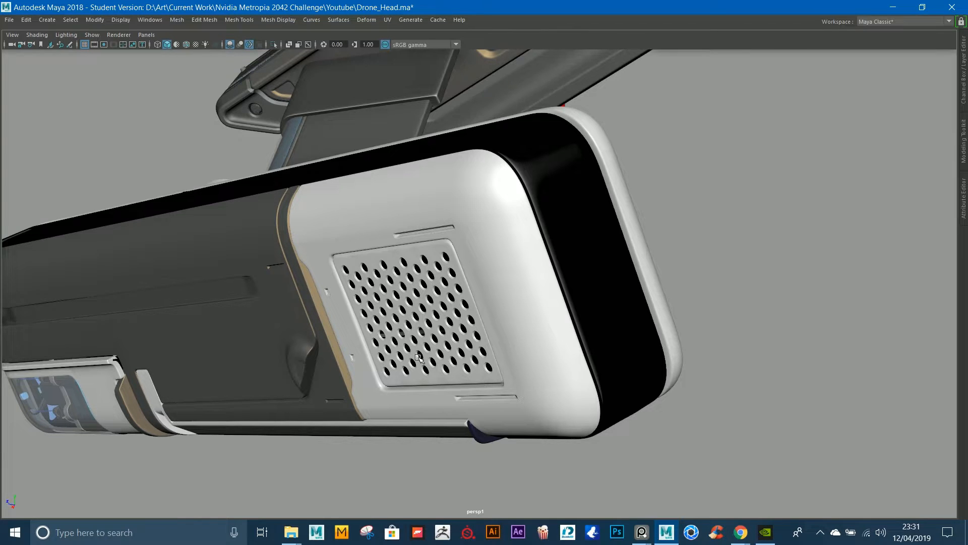
Step: Examine the whole foot pod from several angles, comparing its tan cover, white end cap and blue glass section
left_click_drag(406, 288, 423, 148, "alt")
middle_click_drag(242, 212, 402, 158, "alt")
right_click_drag(402, 158, 353, 166, "alt")
left_click_drag(353, 166, 475, 193, "alt")
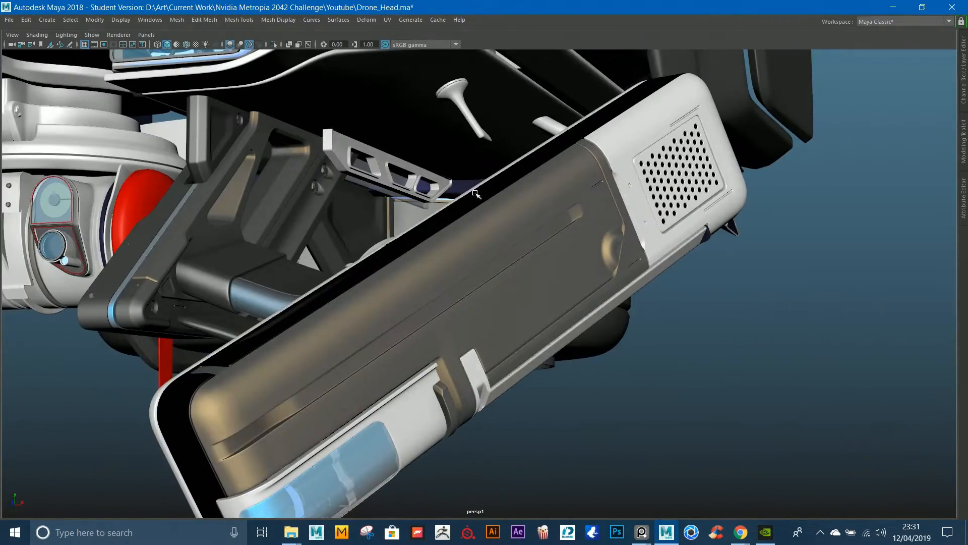
left_click_drag(598, 158, 591, 180, "alt")
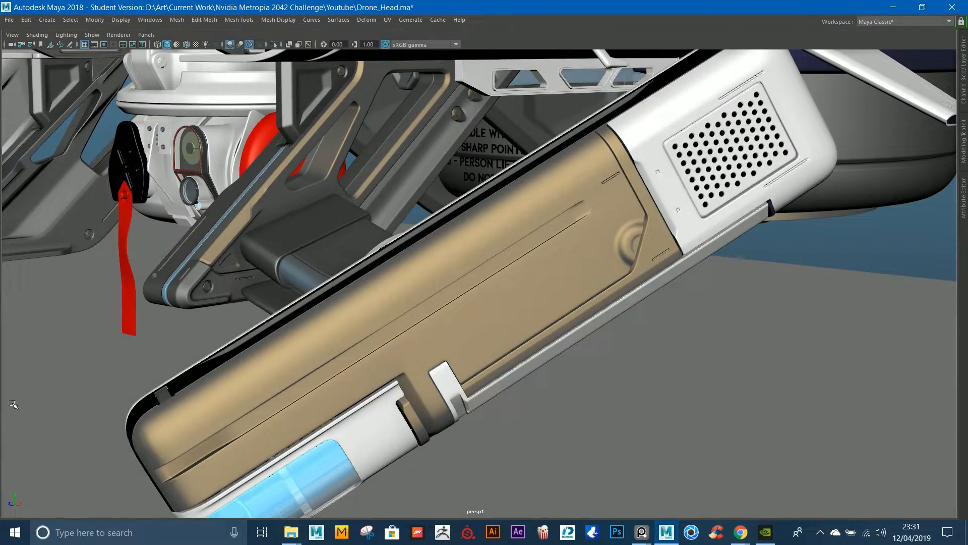
left_click_drag(617, 330, 585, 291, "alt")
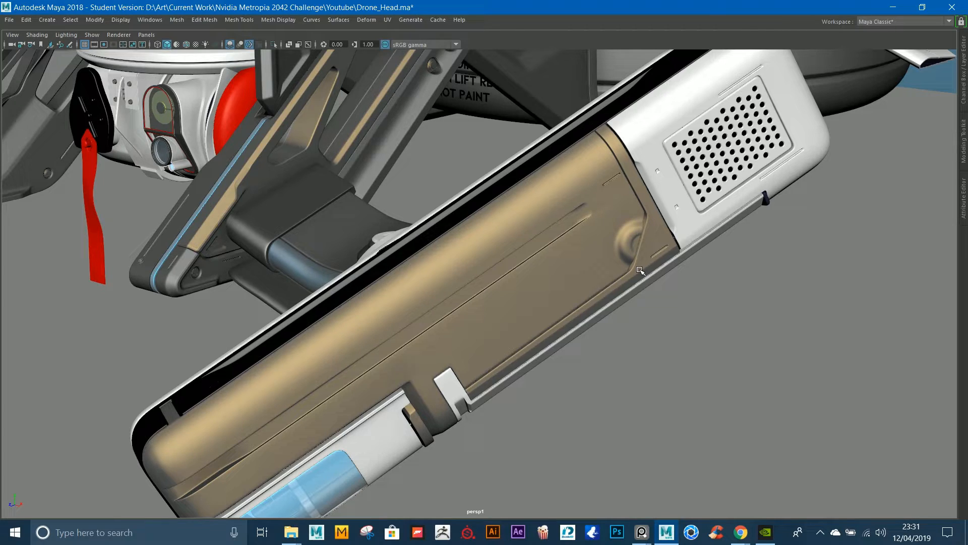
left_click_drag(693, 245, 636, 213, "alt")
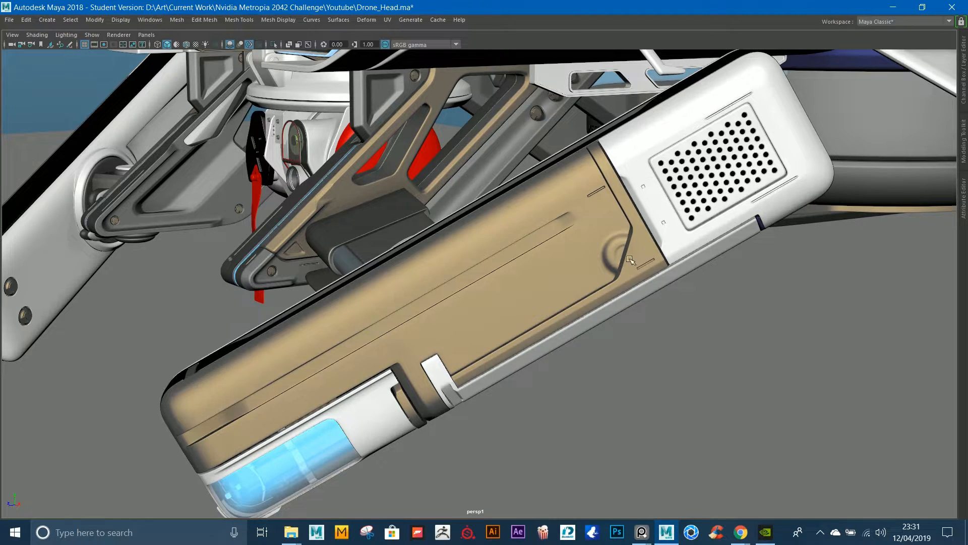
left_click_drag(630, 260, 609, 233, "alt")
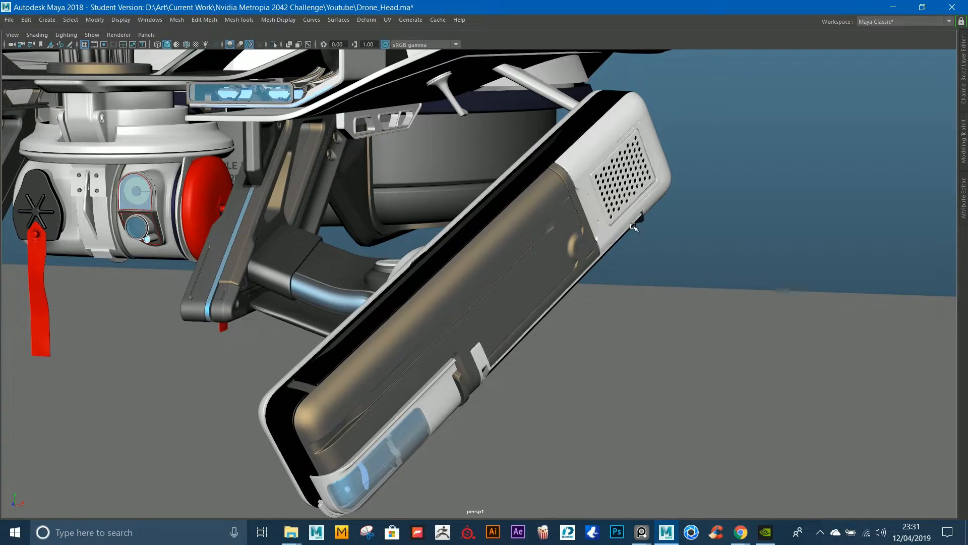
Step: Go to the row of battery stages, frame the battery model labelled 12-13 Hours and clear the selection
key("super")
left_click_drag(664, 225, 358, 184, "alt")
middle_click_drag(606, 237, 429, 252, "alt")
scroll(540, 255, "down", 10)
middle_click_drag(540, 242, 469, 159, "alt")
scroll(625, 303, "up", 6)
left_click_drag(628, 303, 630, 325, "alt")
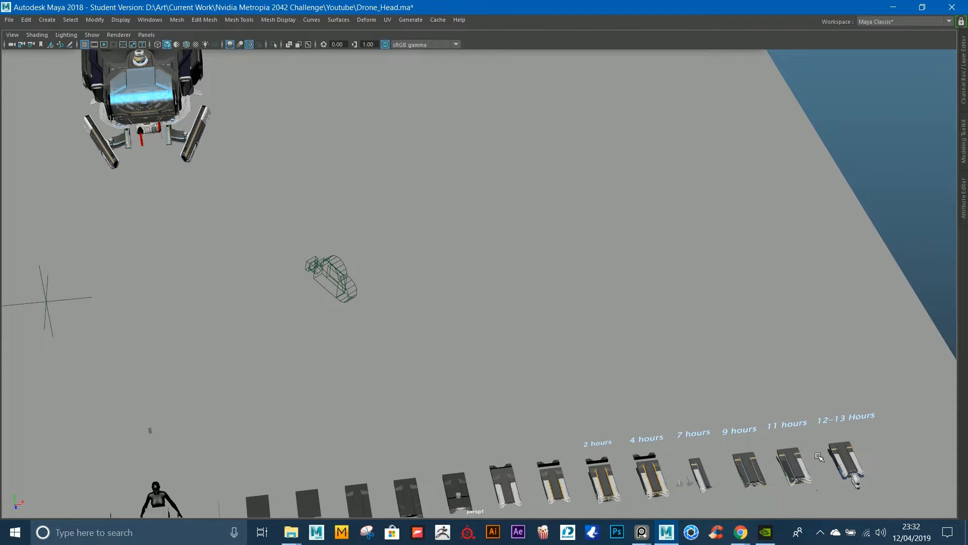
left_click_drag(744, 373, 739, 328, "alt")
left_click(735, 228)
key("f")
left_click_drag(734, 228, 606, 195, "alt")
scroll(454, 182, "down", 3)
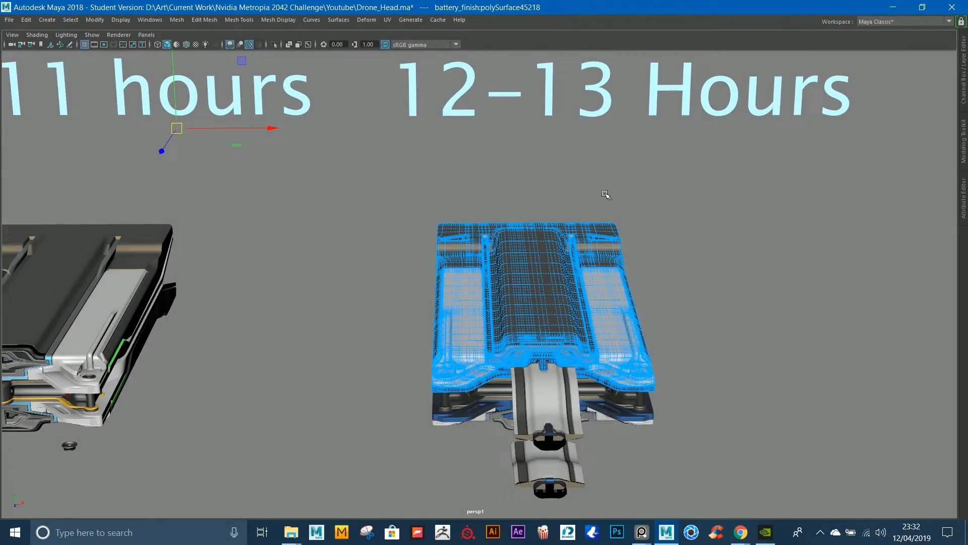
left_click(605, 190)
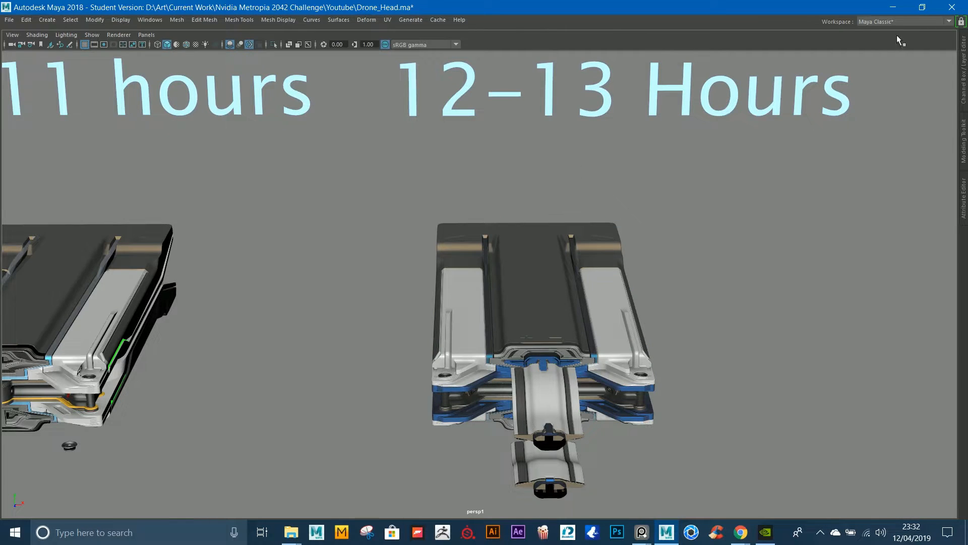
Step: Switch to the Chrome window with the ArtStation pages and look through the open reference pages, ending on the Space Sniper artwork
left_click(893, 7)
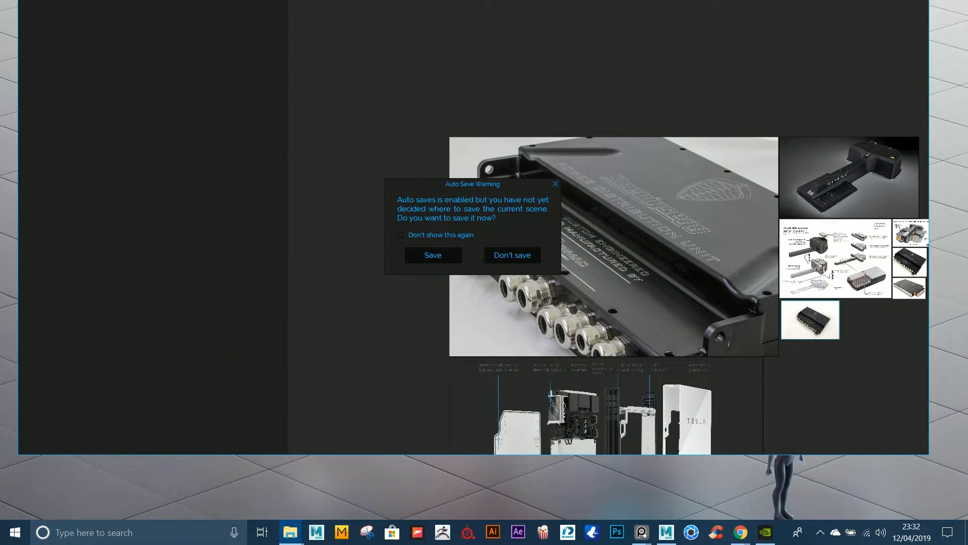
mouse_move(740, 532)
mouse_move(719, 476)
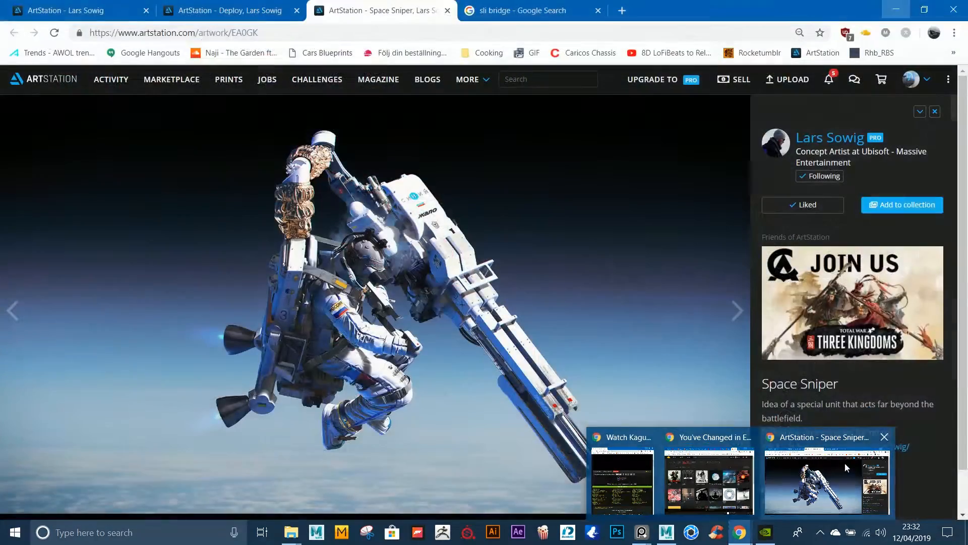
left_click(846, 462)
left_click(93, 15)
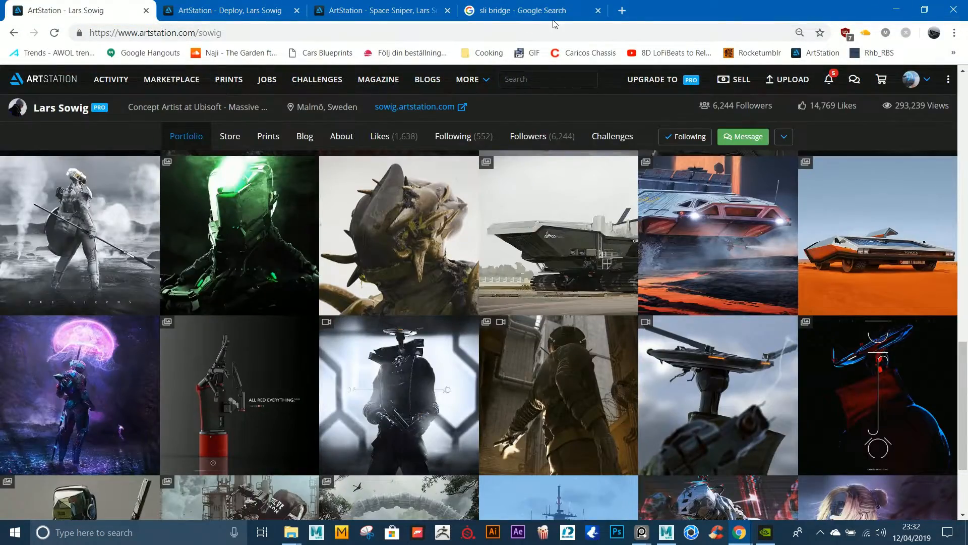
left_click(561, 10)
scroll(848, 90, "up", 1)
left_click(432, 14)
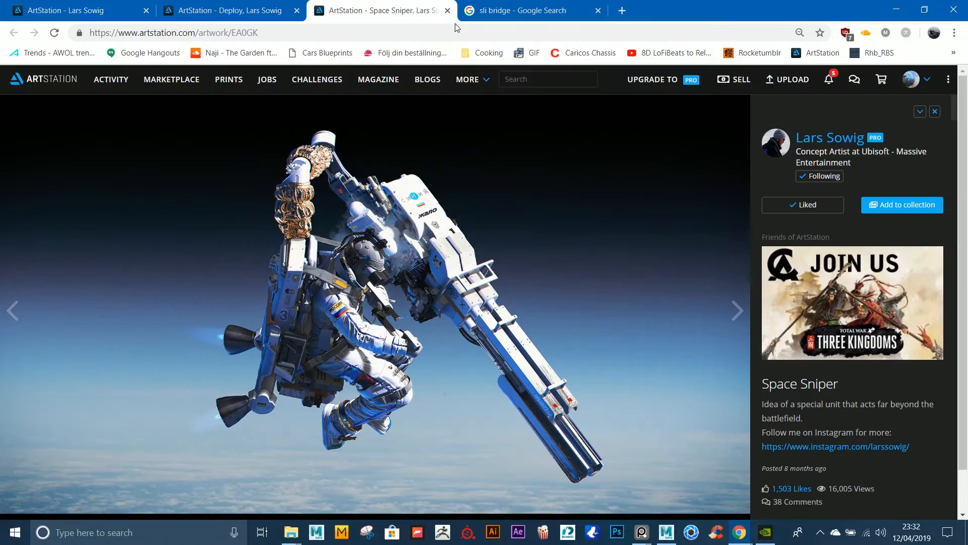
Step: Open the account's own ArtStation profile and view the Strix Division Autonomous Air Ambulance SDA01 project
left_click(832, 85)
left_click(921, 82)
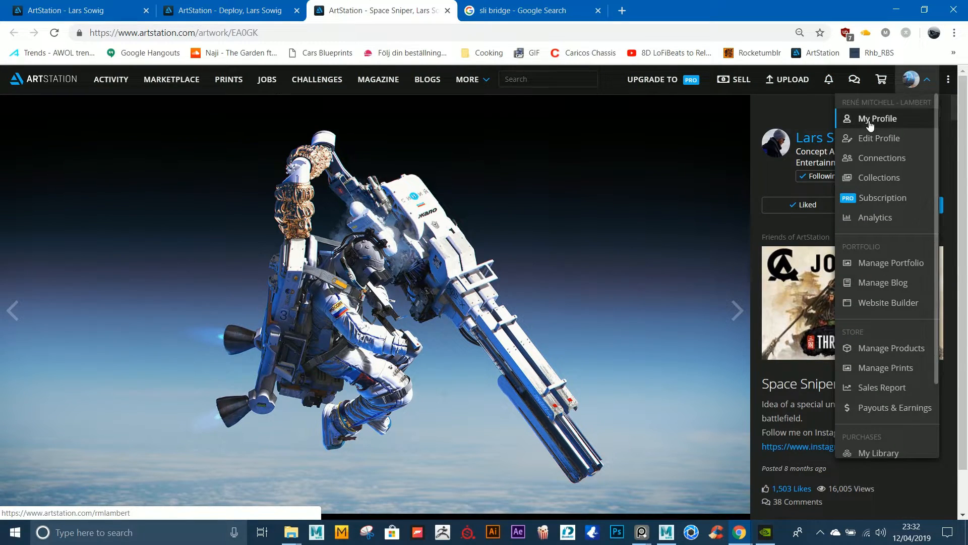
left_click(875, 121)
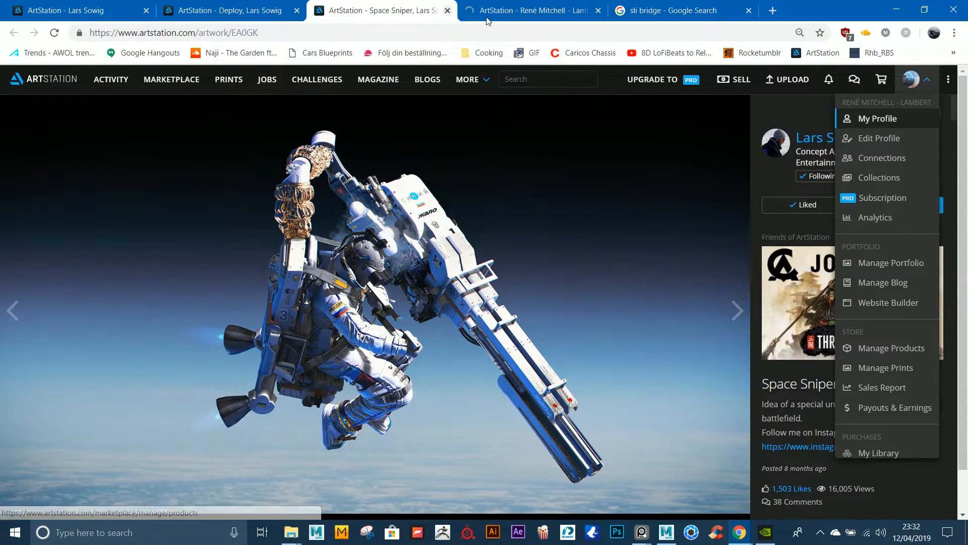
scroll(511, 243, "down", 5)
left_click(362, 200)
scroll(362, 201, "down", 5)
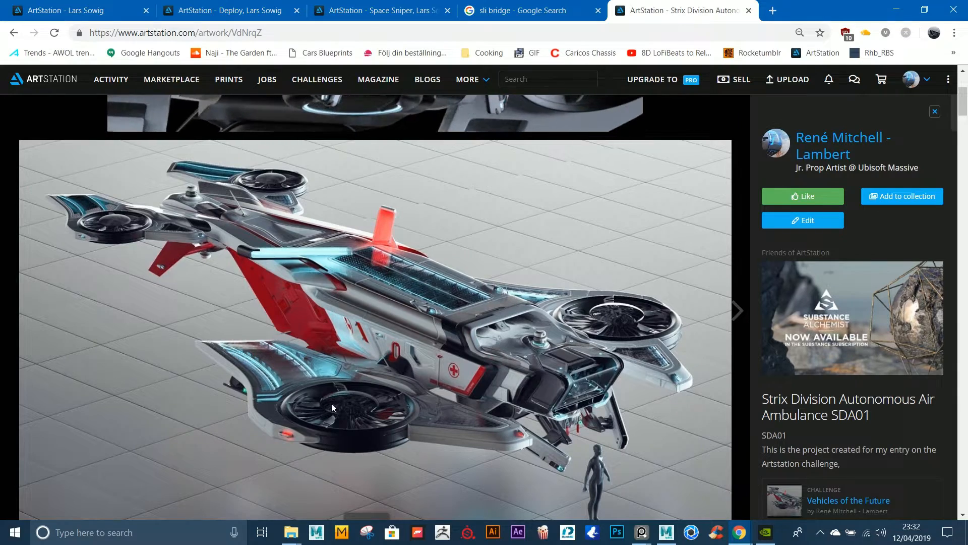
Step: Switch to File Explorer, compare the file sizes of the saved Maya versions in the Nvidia Metropia 2042 Challenge folder, and minimise it
left_click(290, 532)
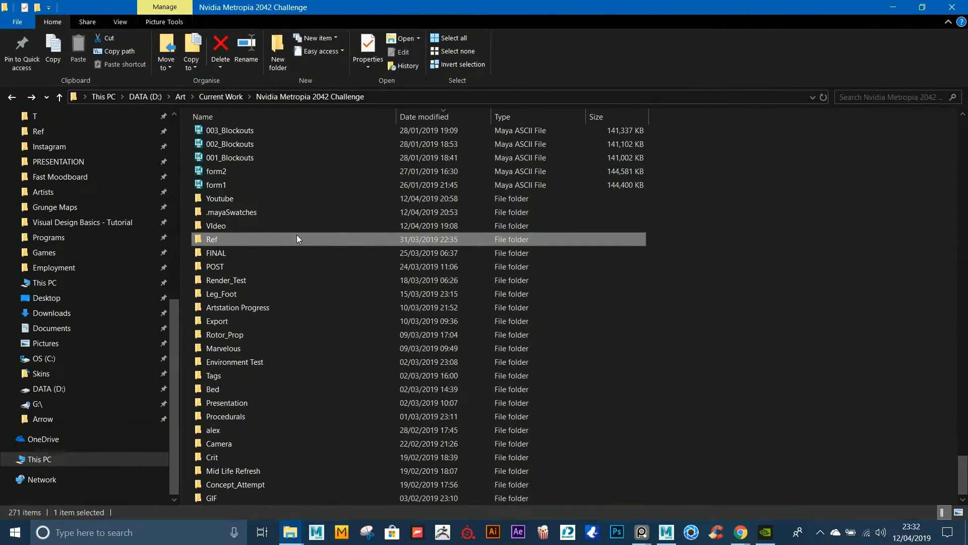
scroll(272, 237, "up", 10)
left_click_drag(962, 386, 953, 110)
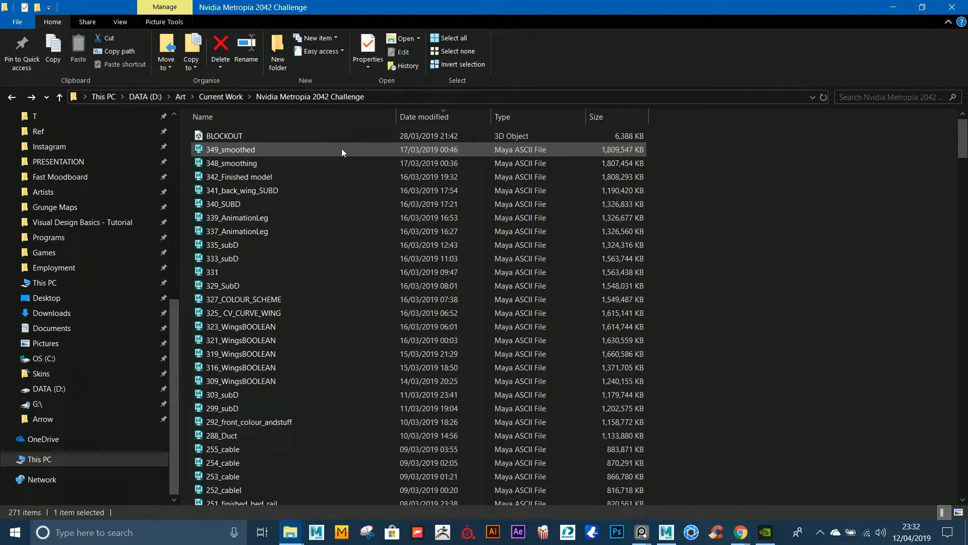
left_click(601, 151)
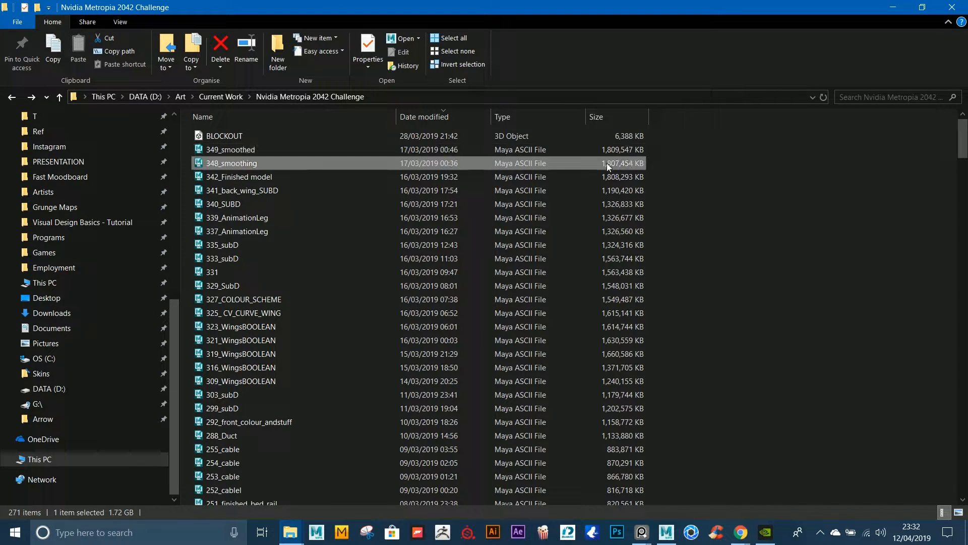
left_click(617, 217)
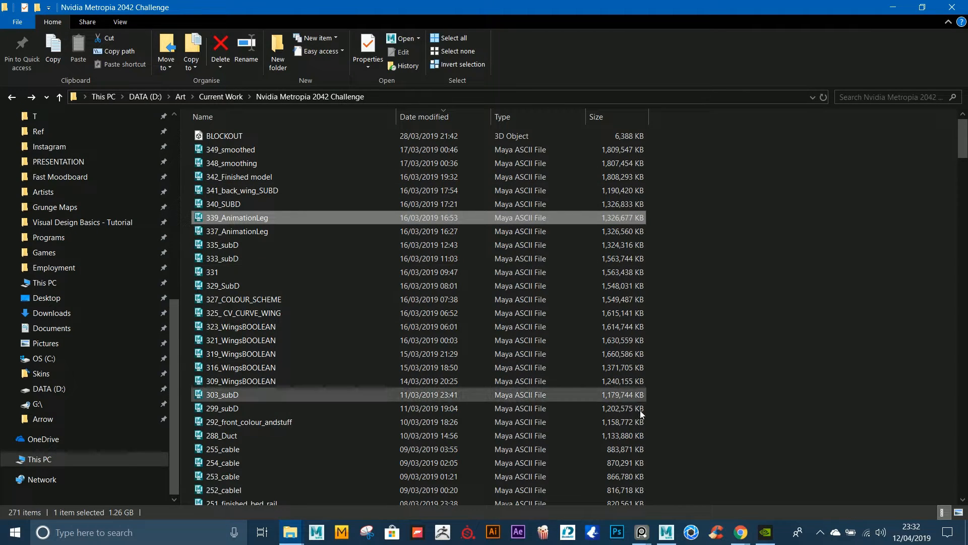
left_click(640, 436)
left_click(893, 11)
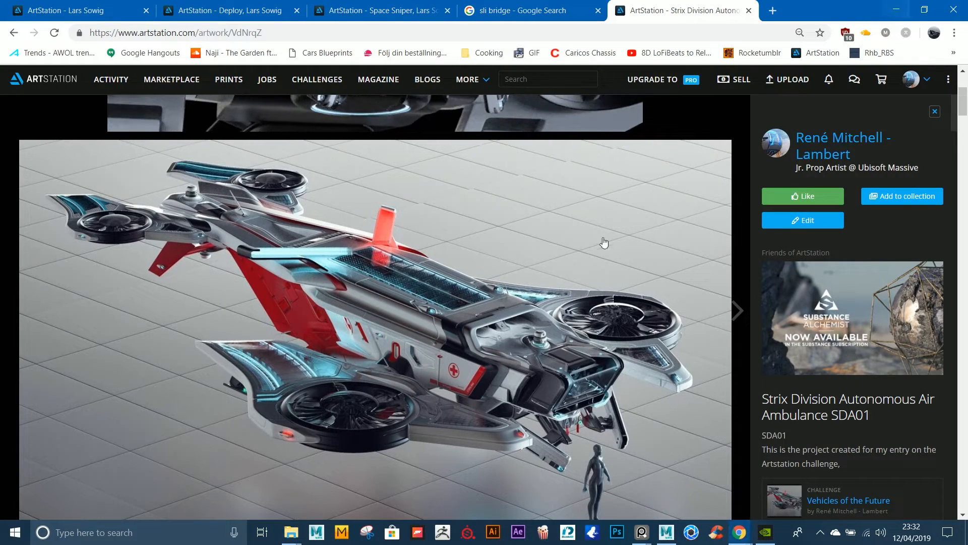
Step: Look through the air ambulance project's renders, from the full vehicle down to the presentation video
scroll(508, 252, "down", 10)
scroll(513, 252, "down", 15)
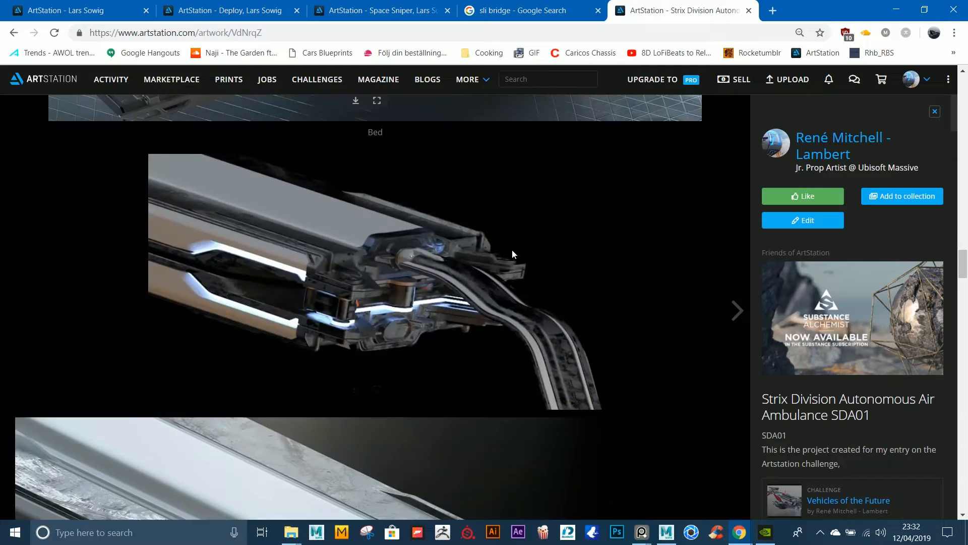
scroll(539, 260, "down", 5)
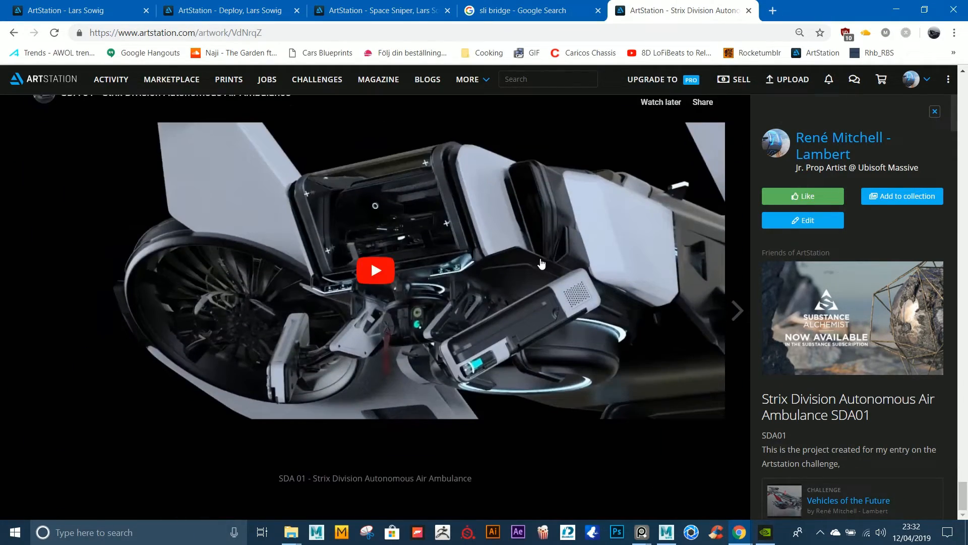